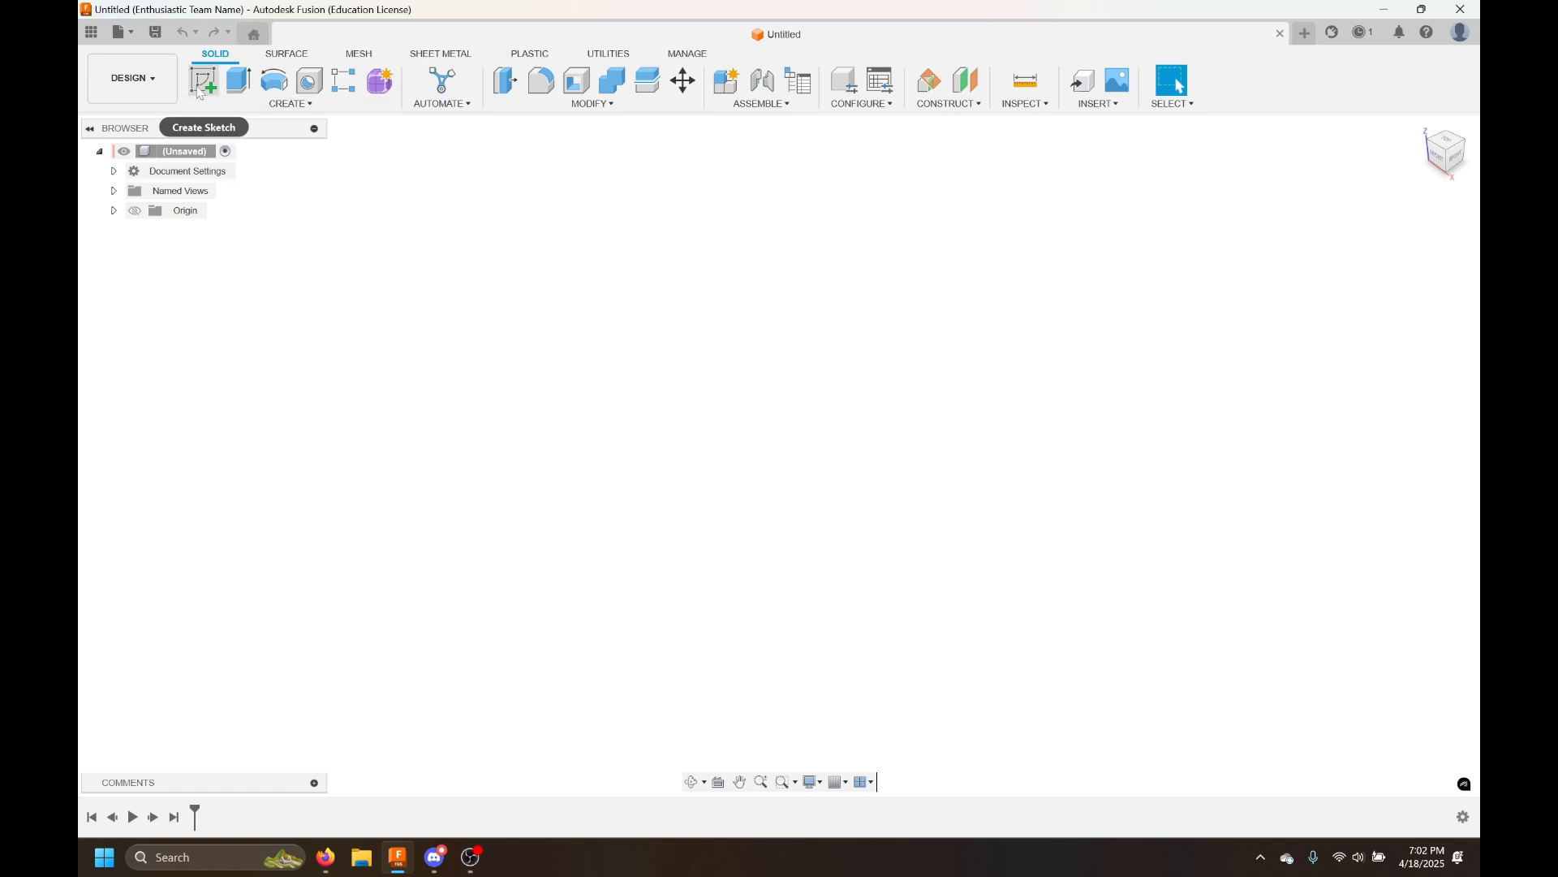
Start a new sketch on the horizontal origin plane
click(230, 105)
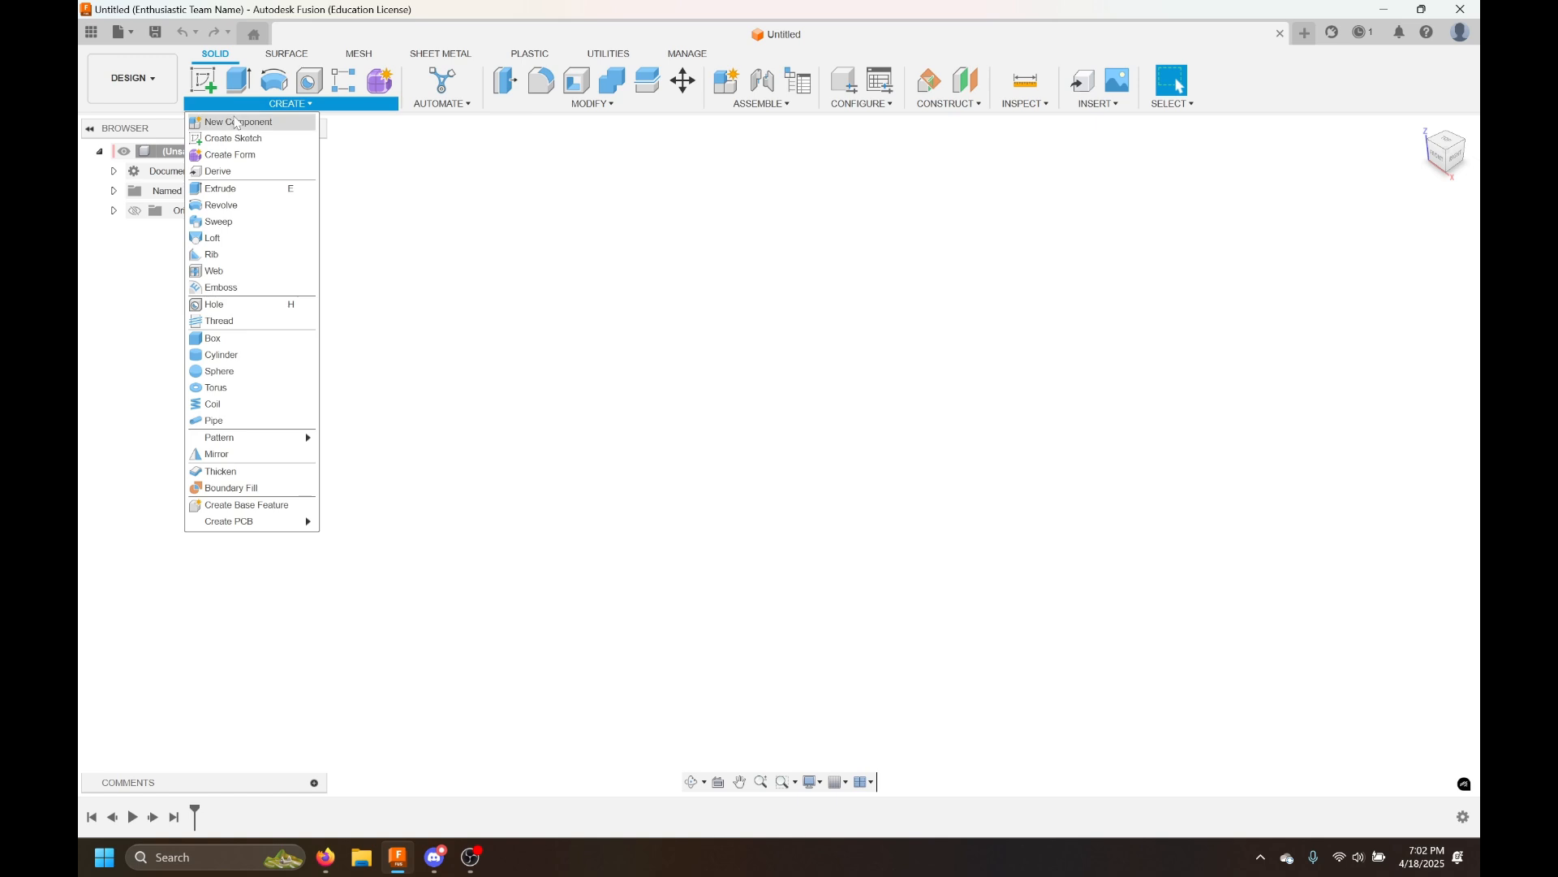
click(231, 139)
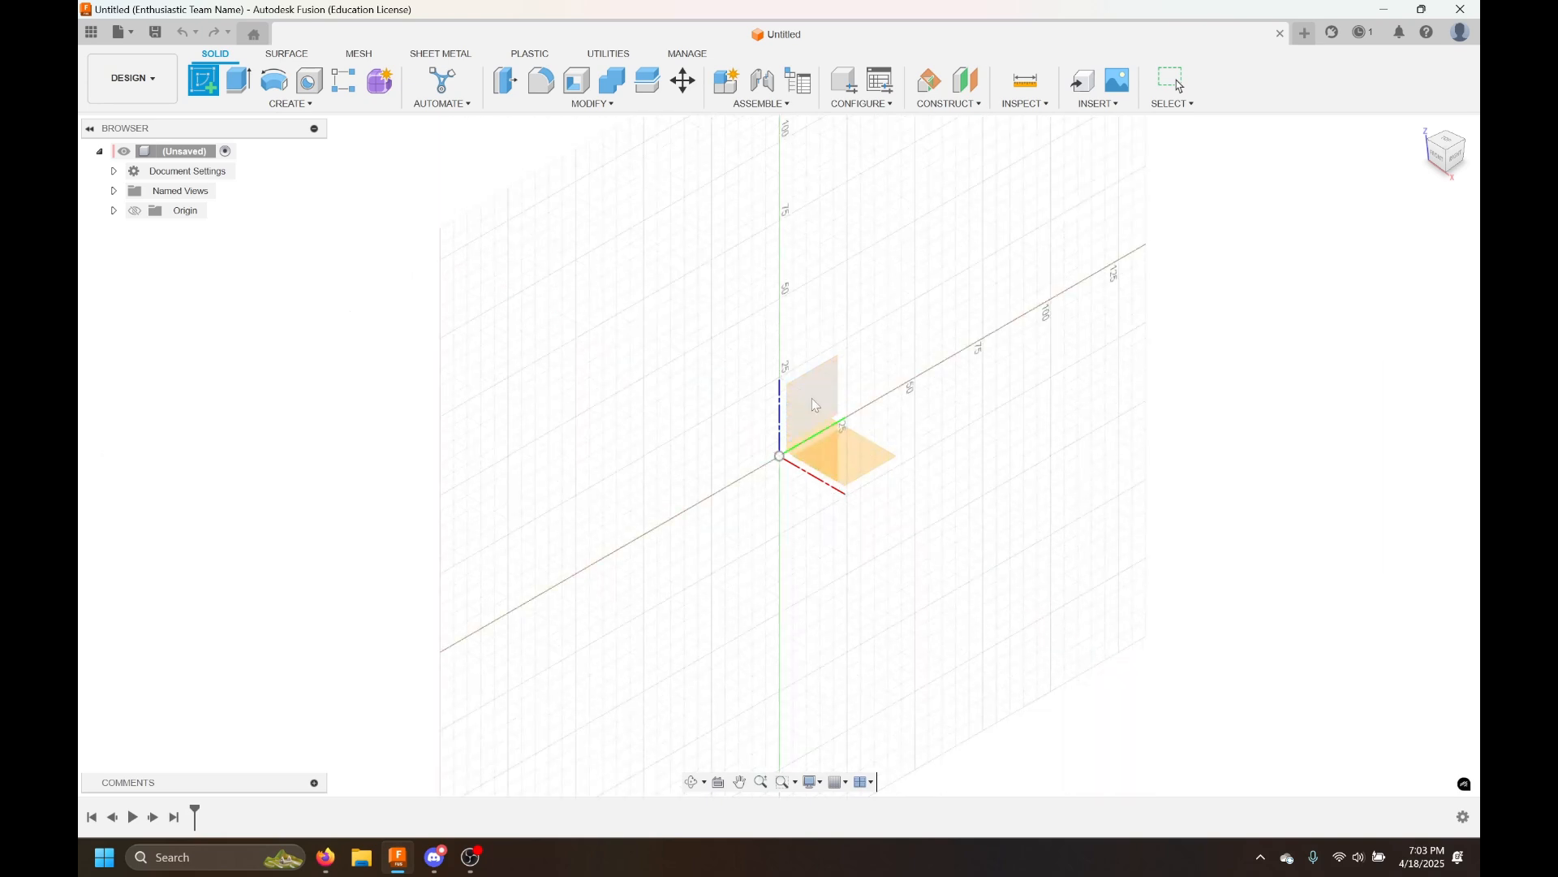
click(873, 463)
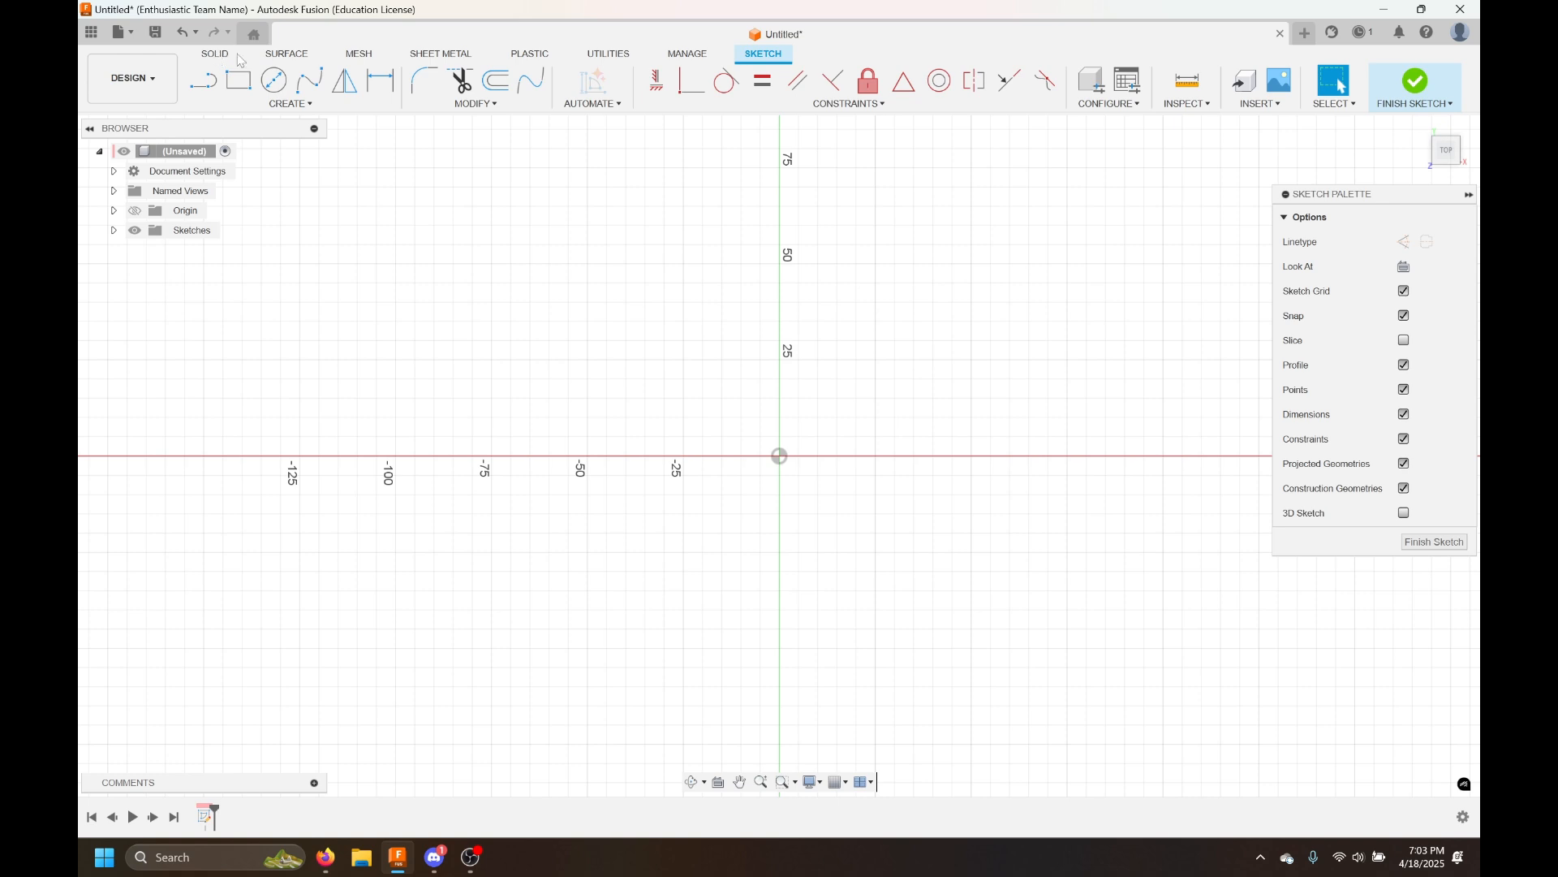
Draw a two-point rectangle about 109 by 80 mm spanning the origin
click(332, 104)
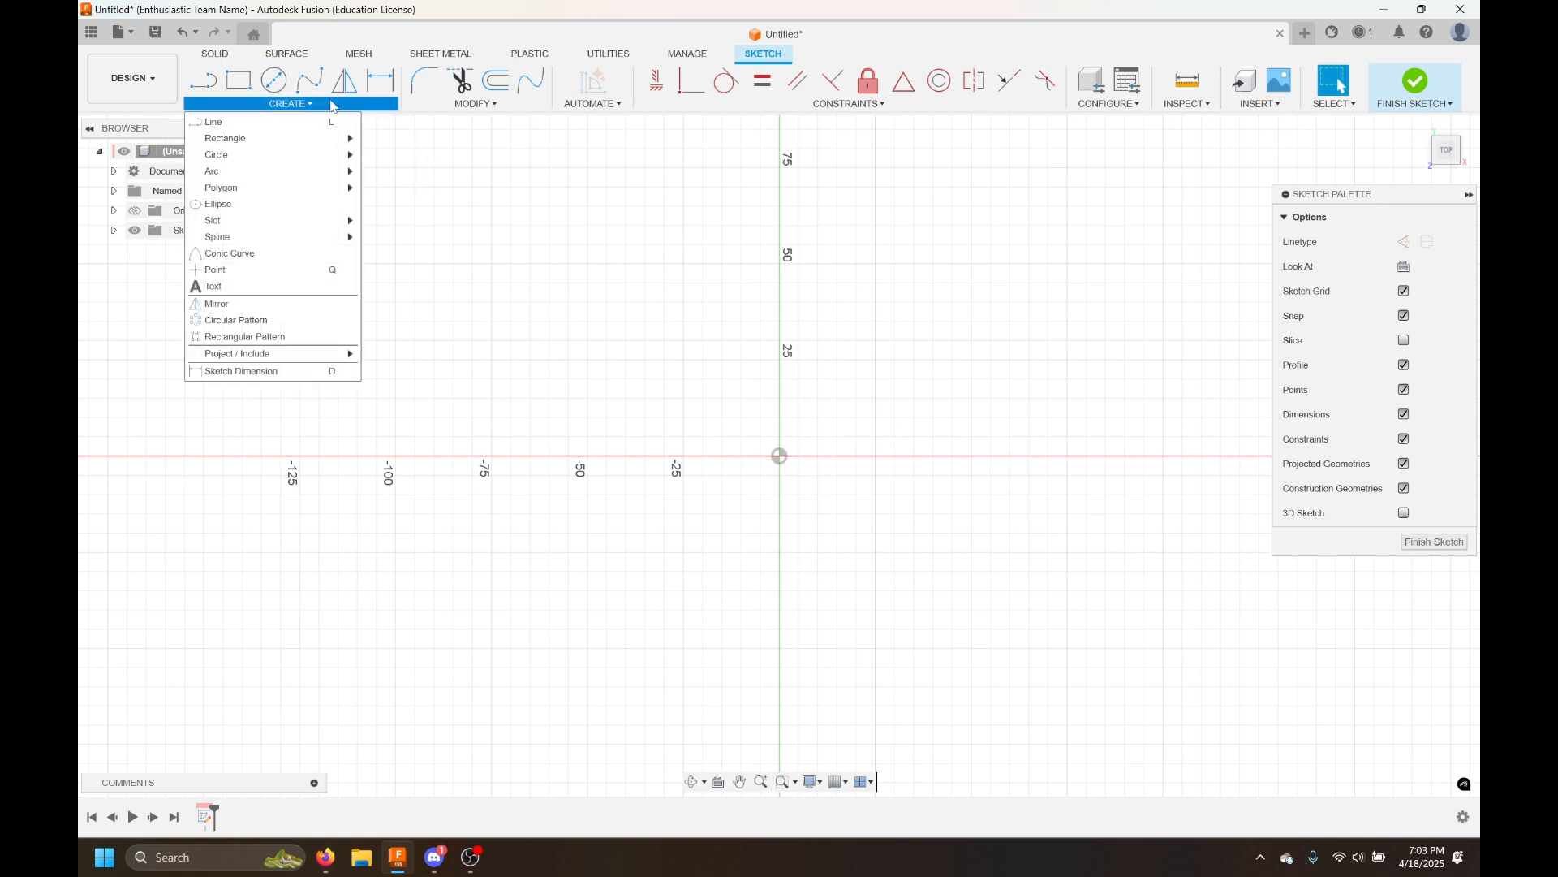
mouse_move(332, 145)
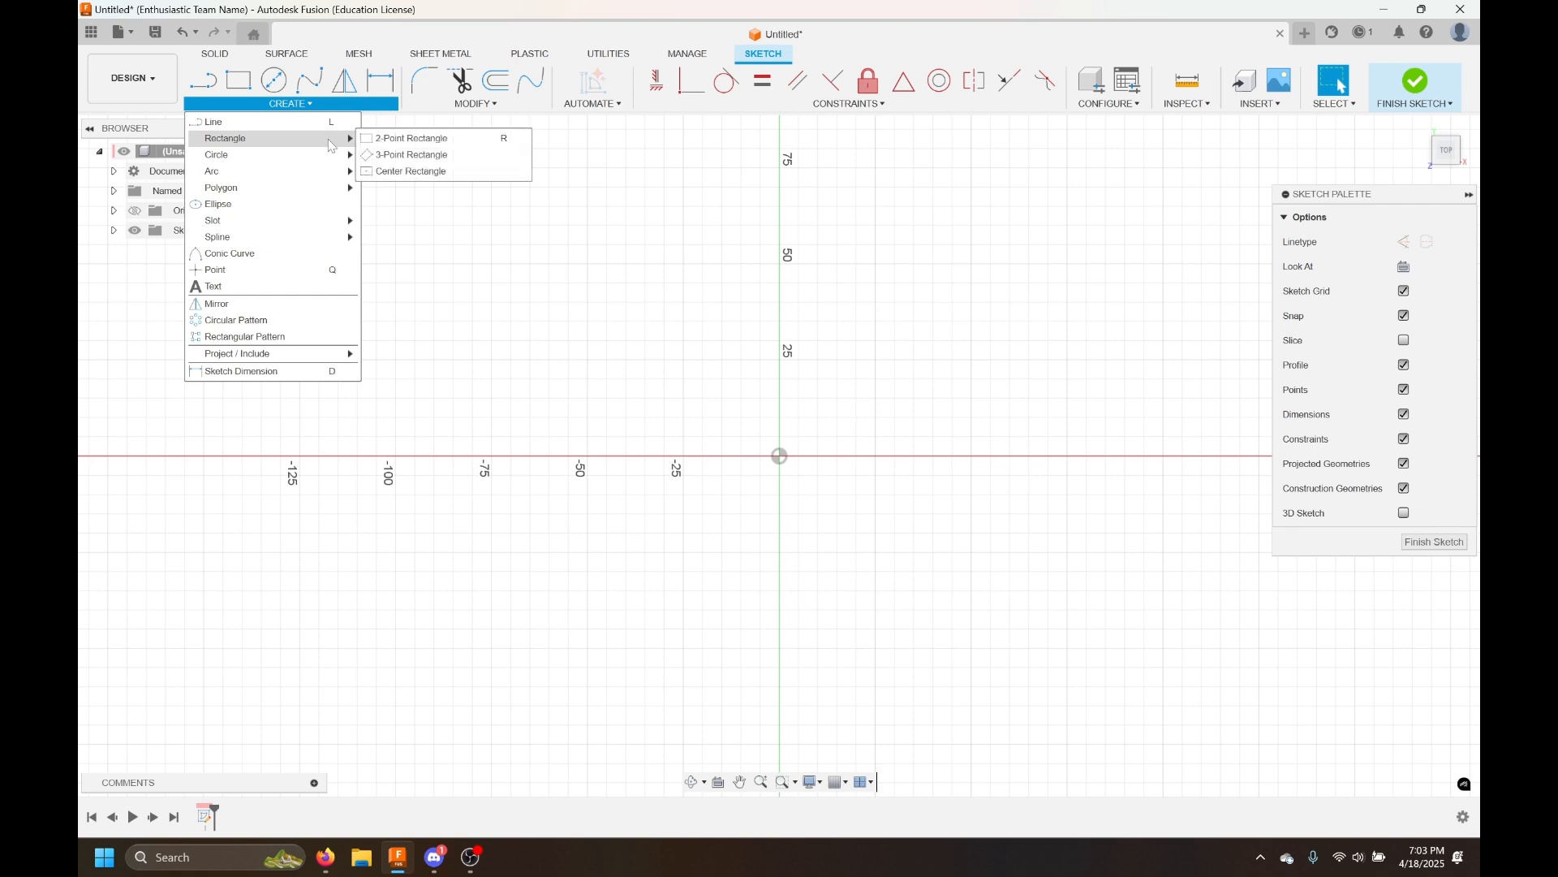
click(240, 84)
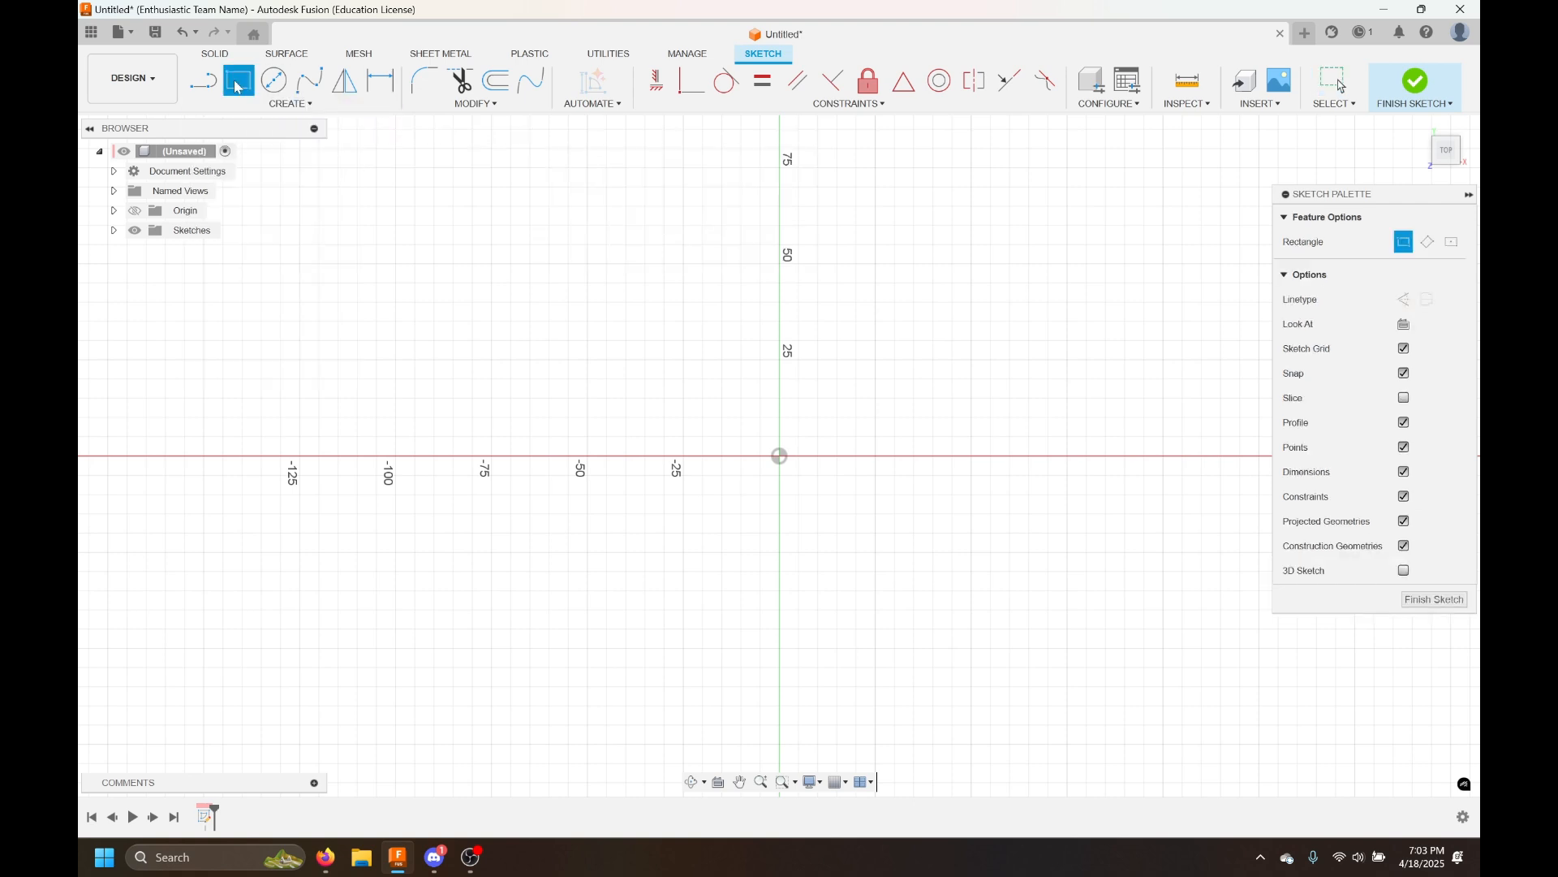
click(572, 316)
click(992, 622)
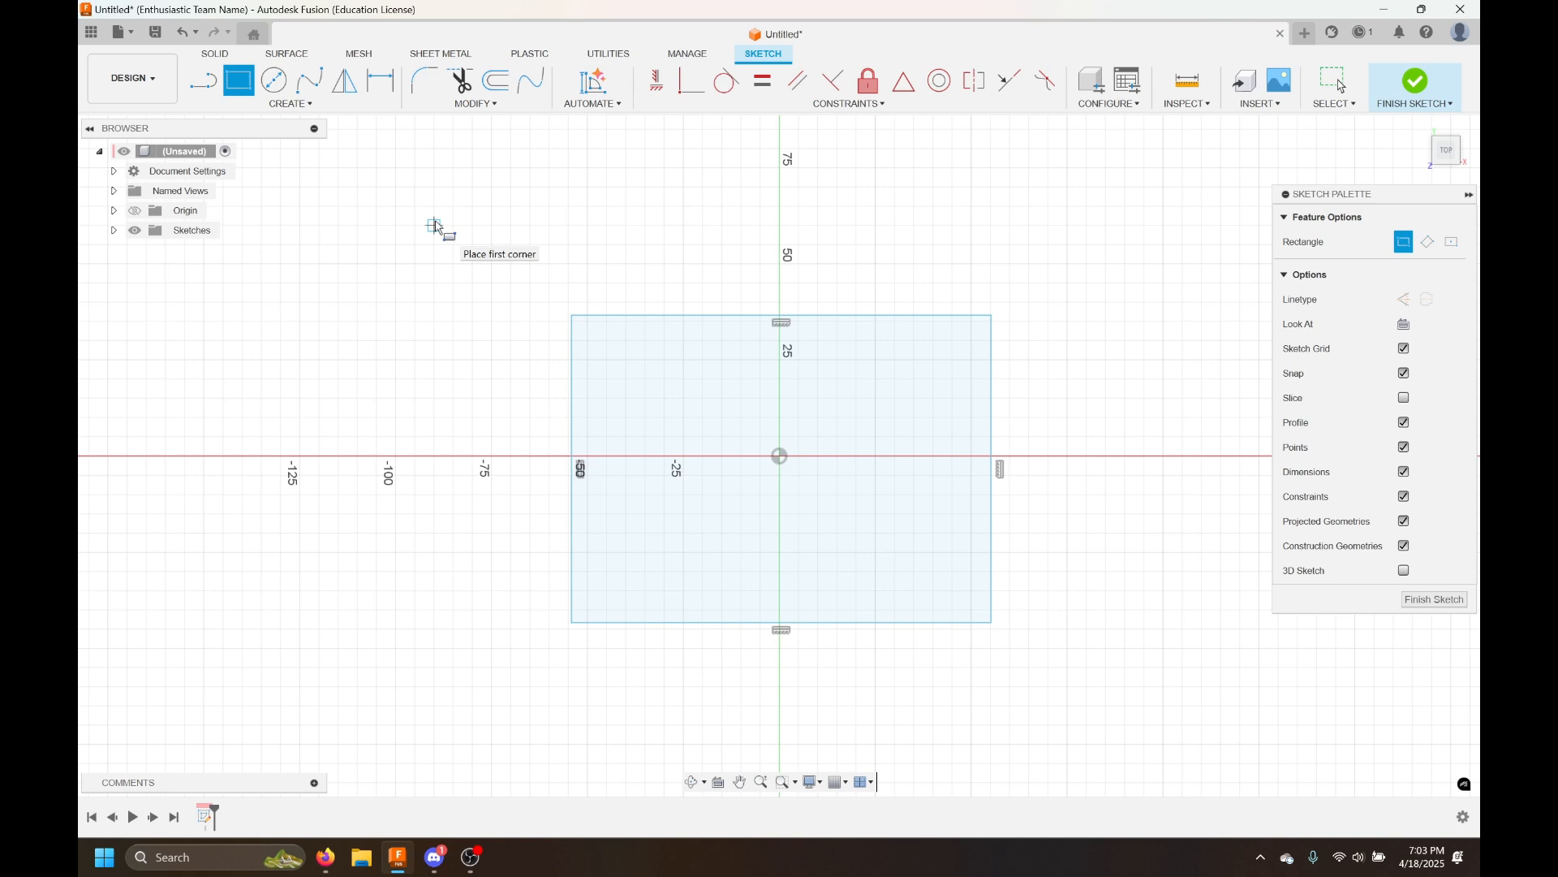
click(382, 82)
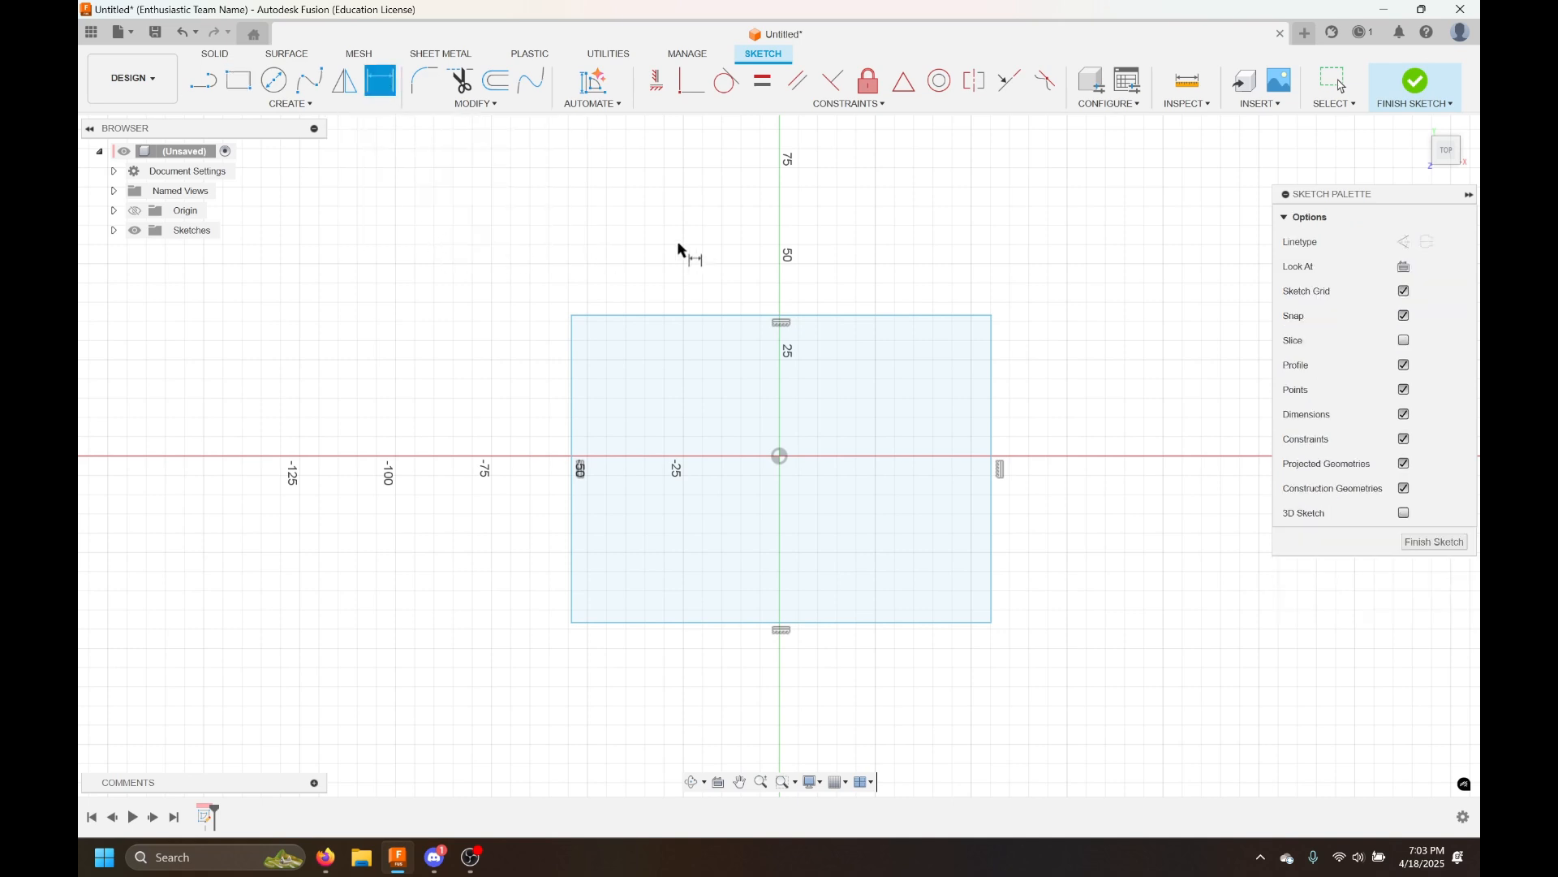
click(695, 315)
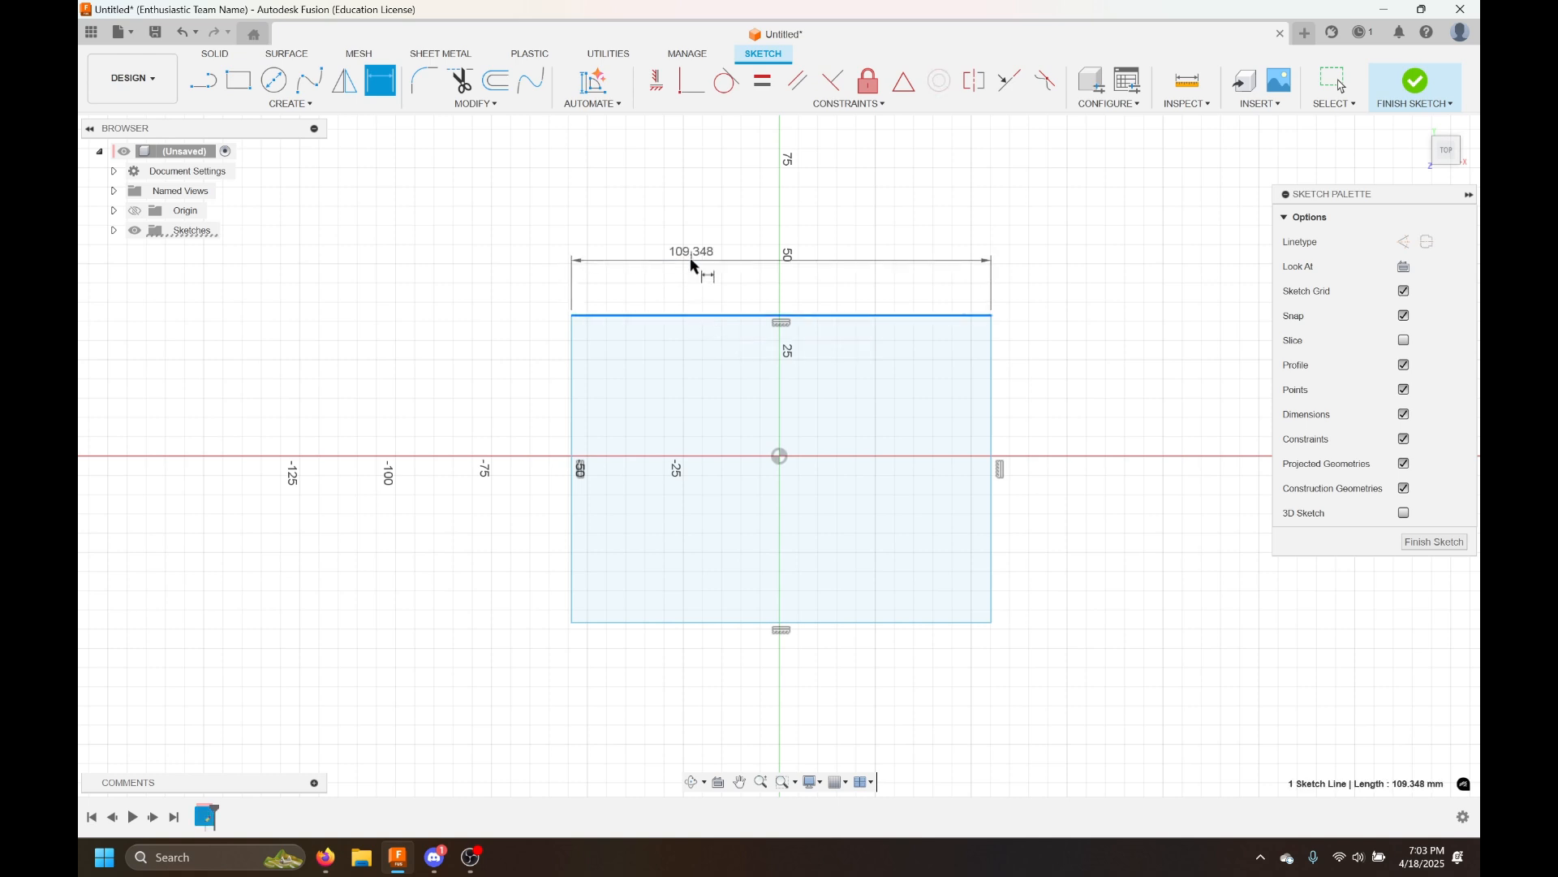
key(Escape)
key(Escape)
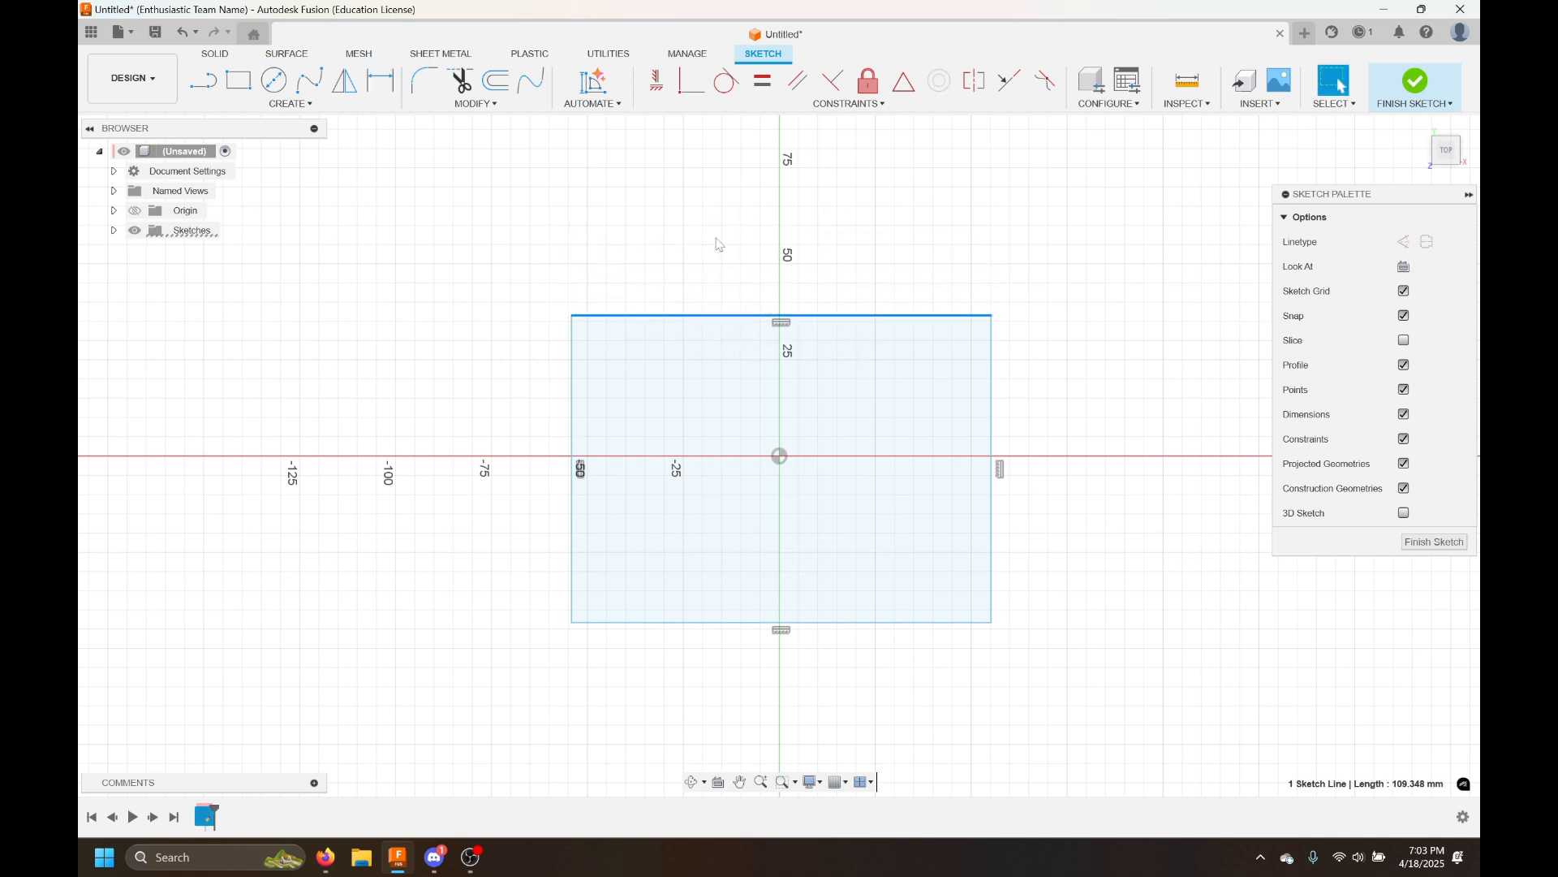
key(d)
click(572, 315)
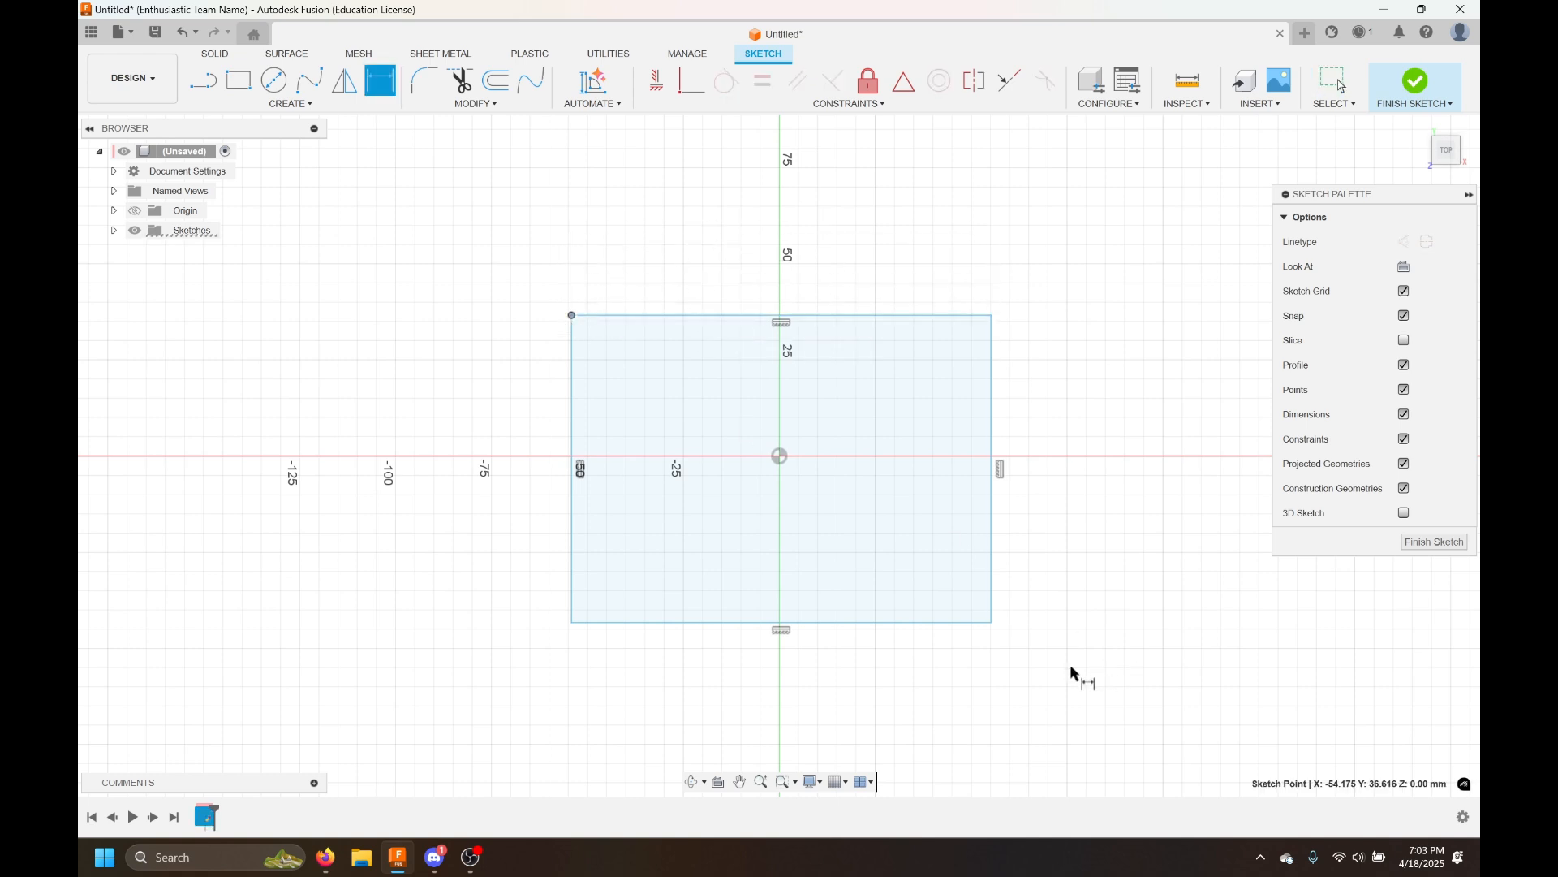
click(991, 622)
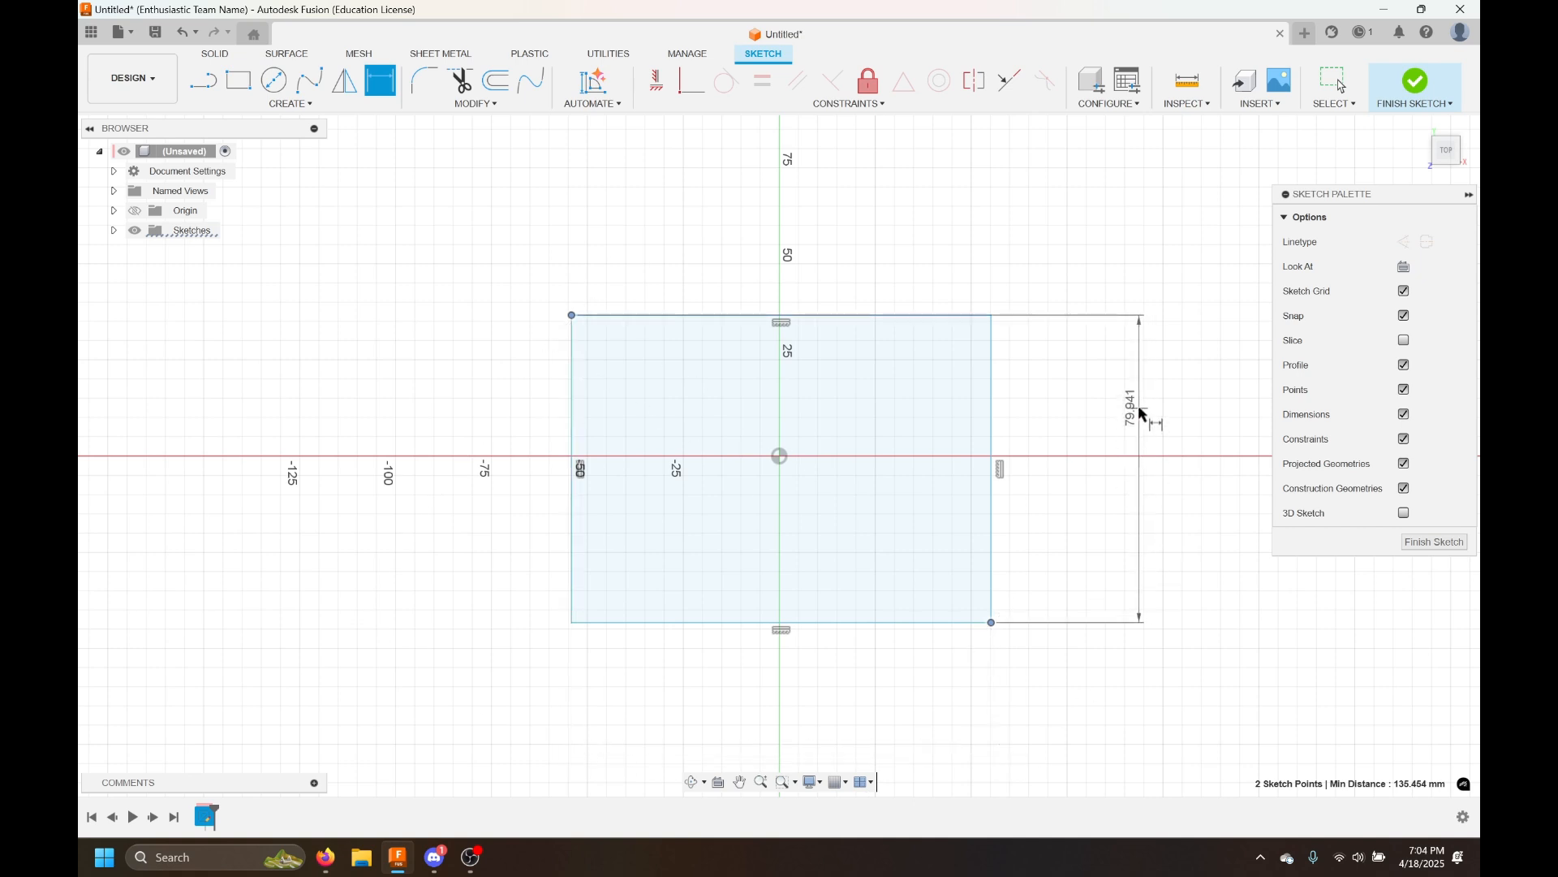
key(Escape)
click(1162, 268)
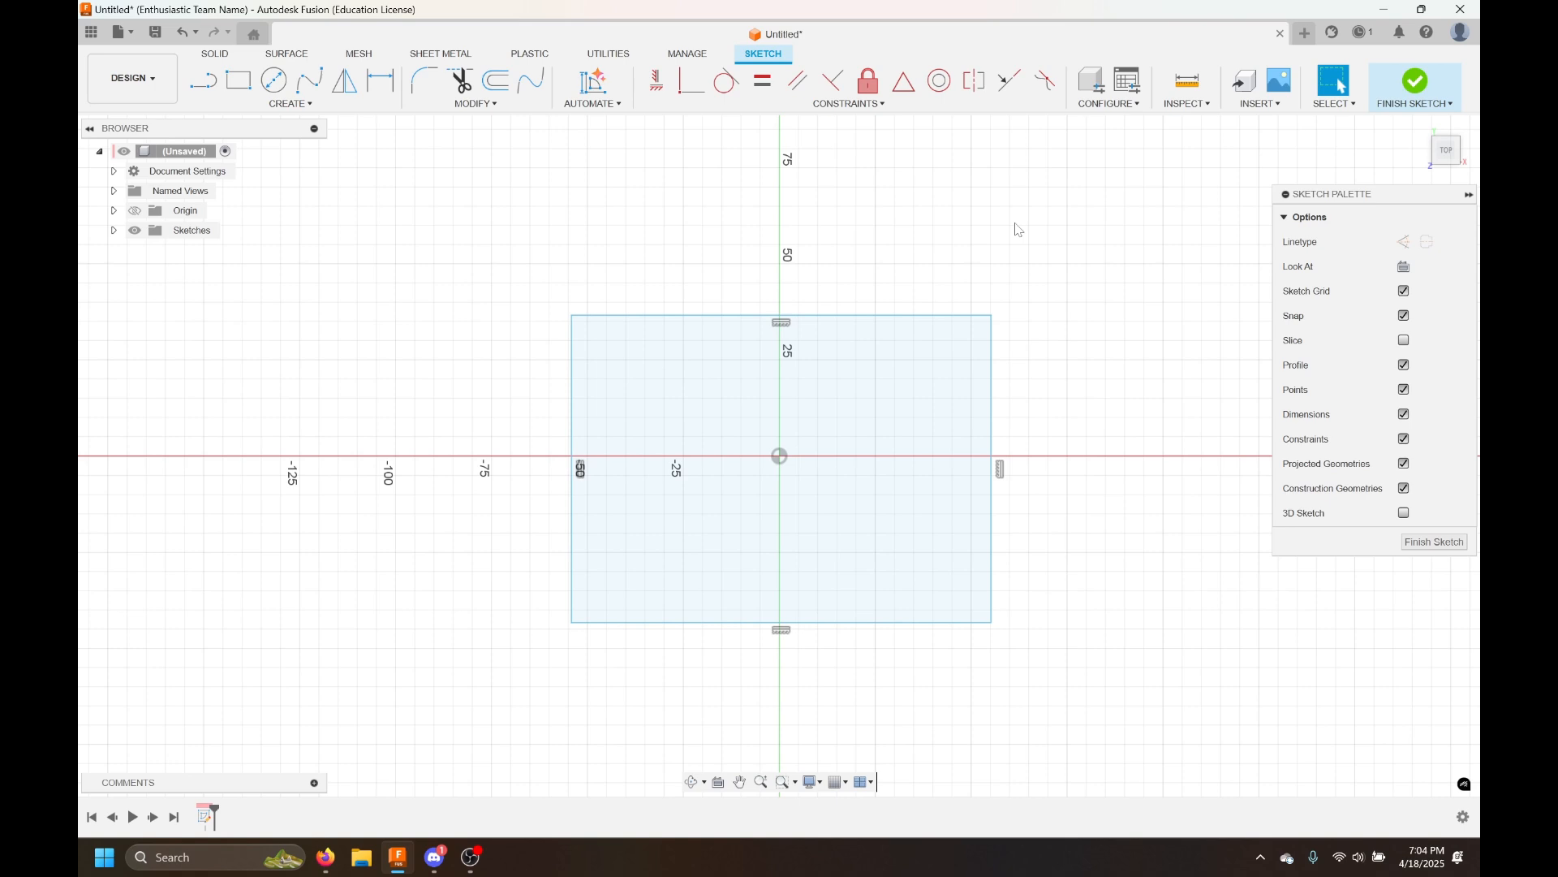
Dimension the rectangle's right edge, then delete that dimension
key(d)
click(990, 375)
click(1068, 393)
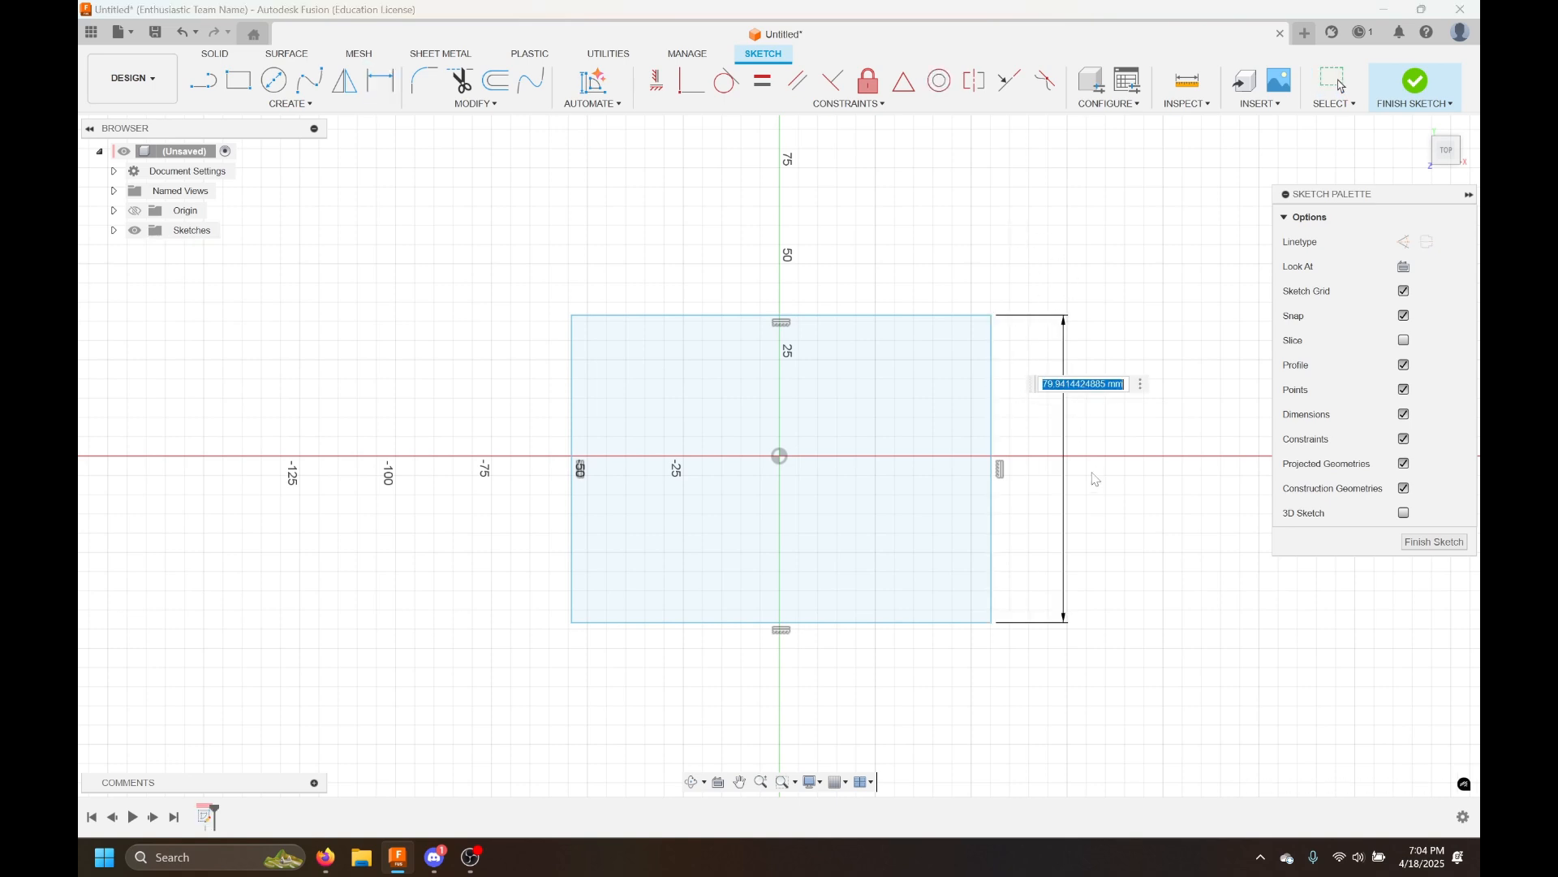
key(Return)
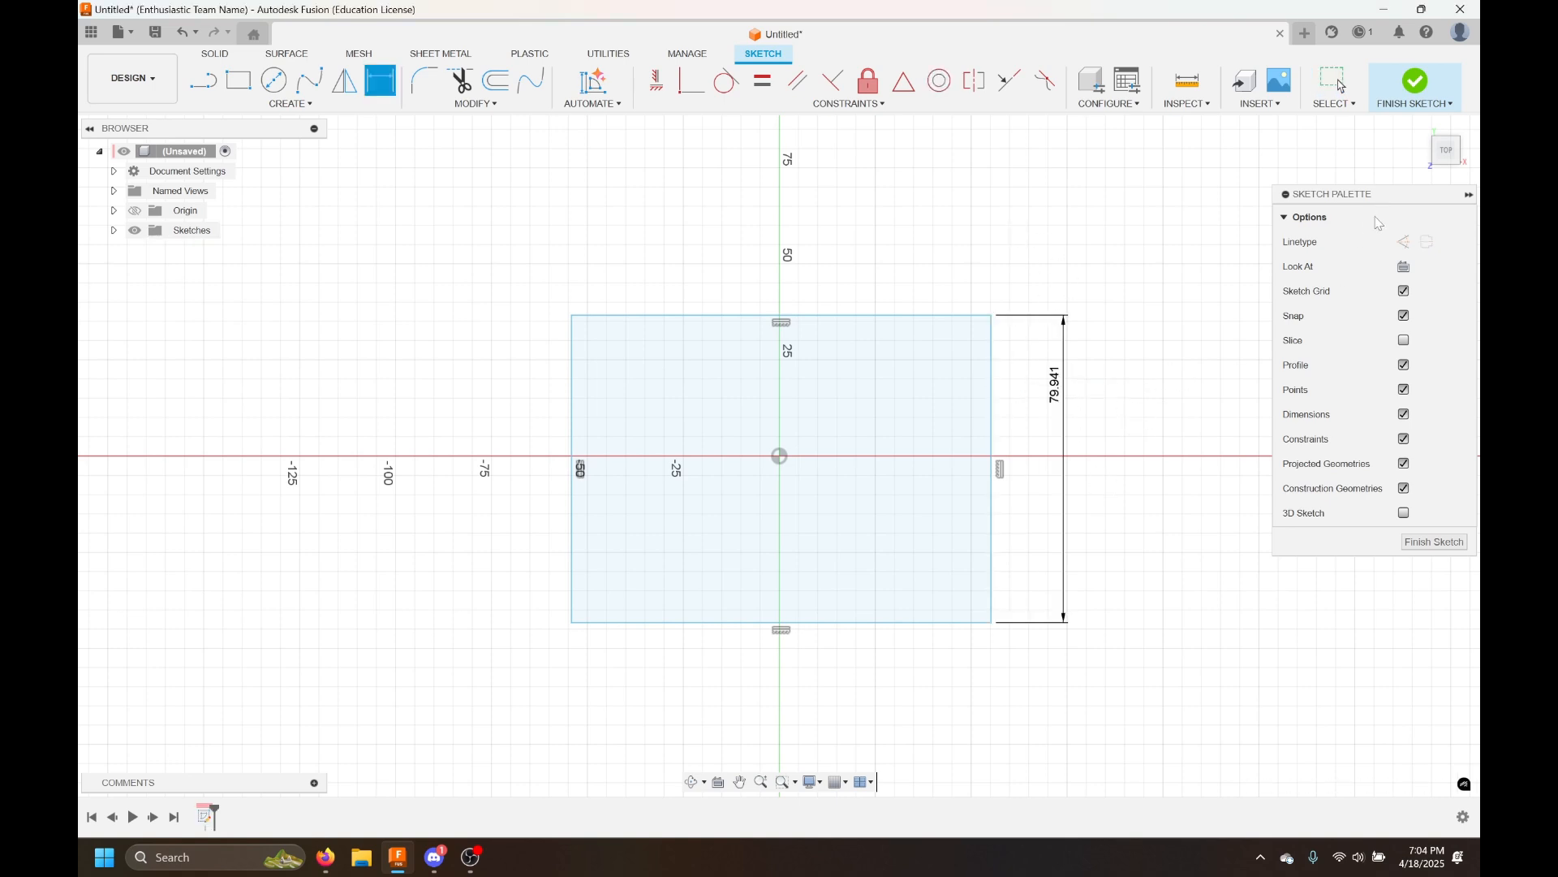
key(Escape)
click(1066, 403)
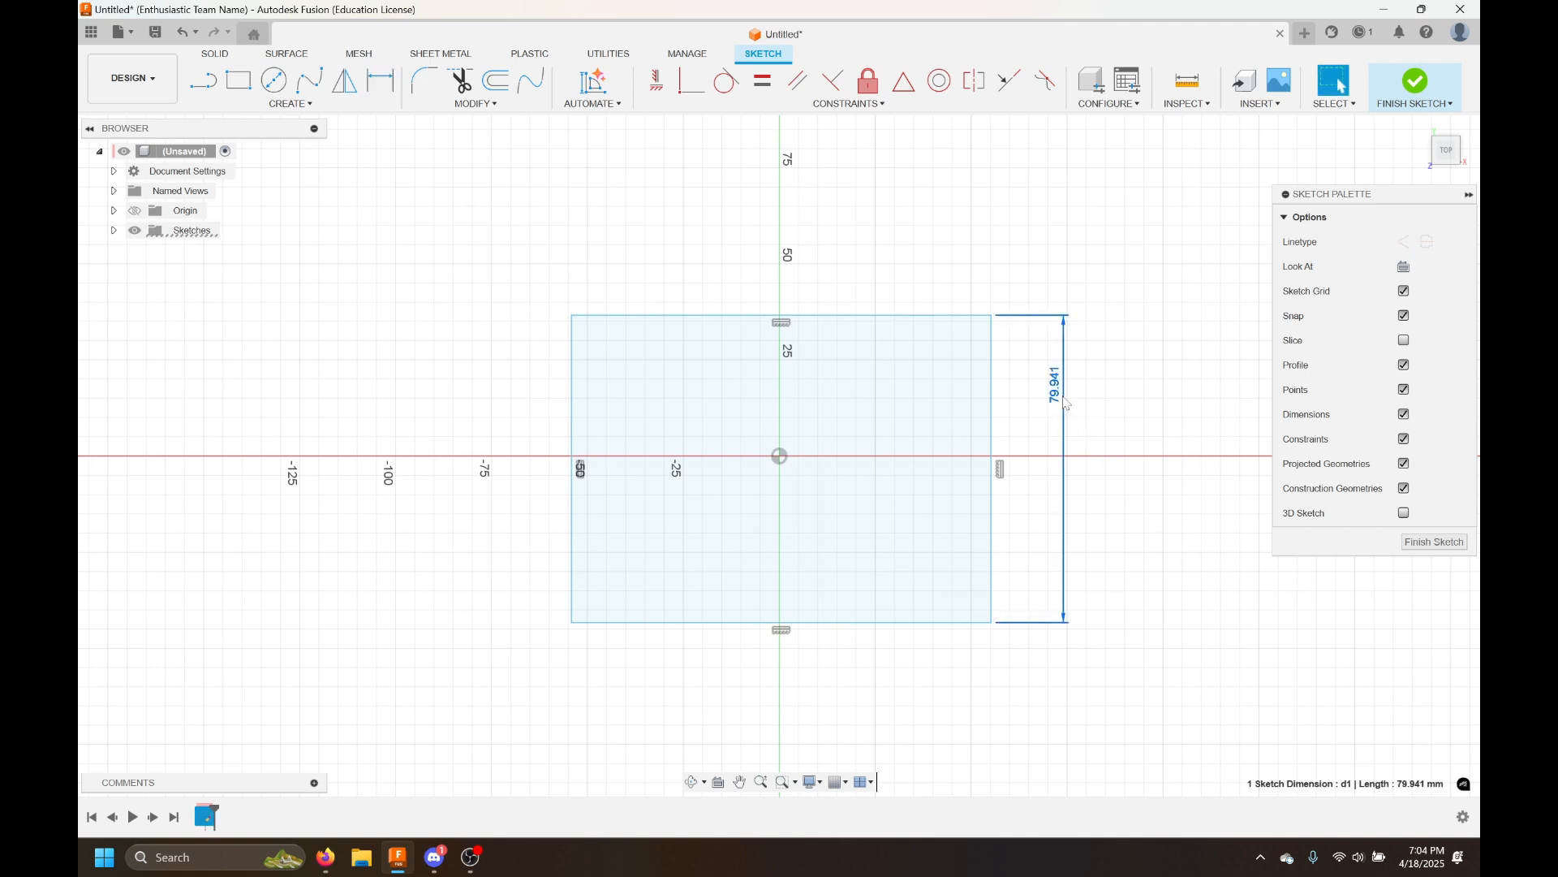
key(Delete)
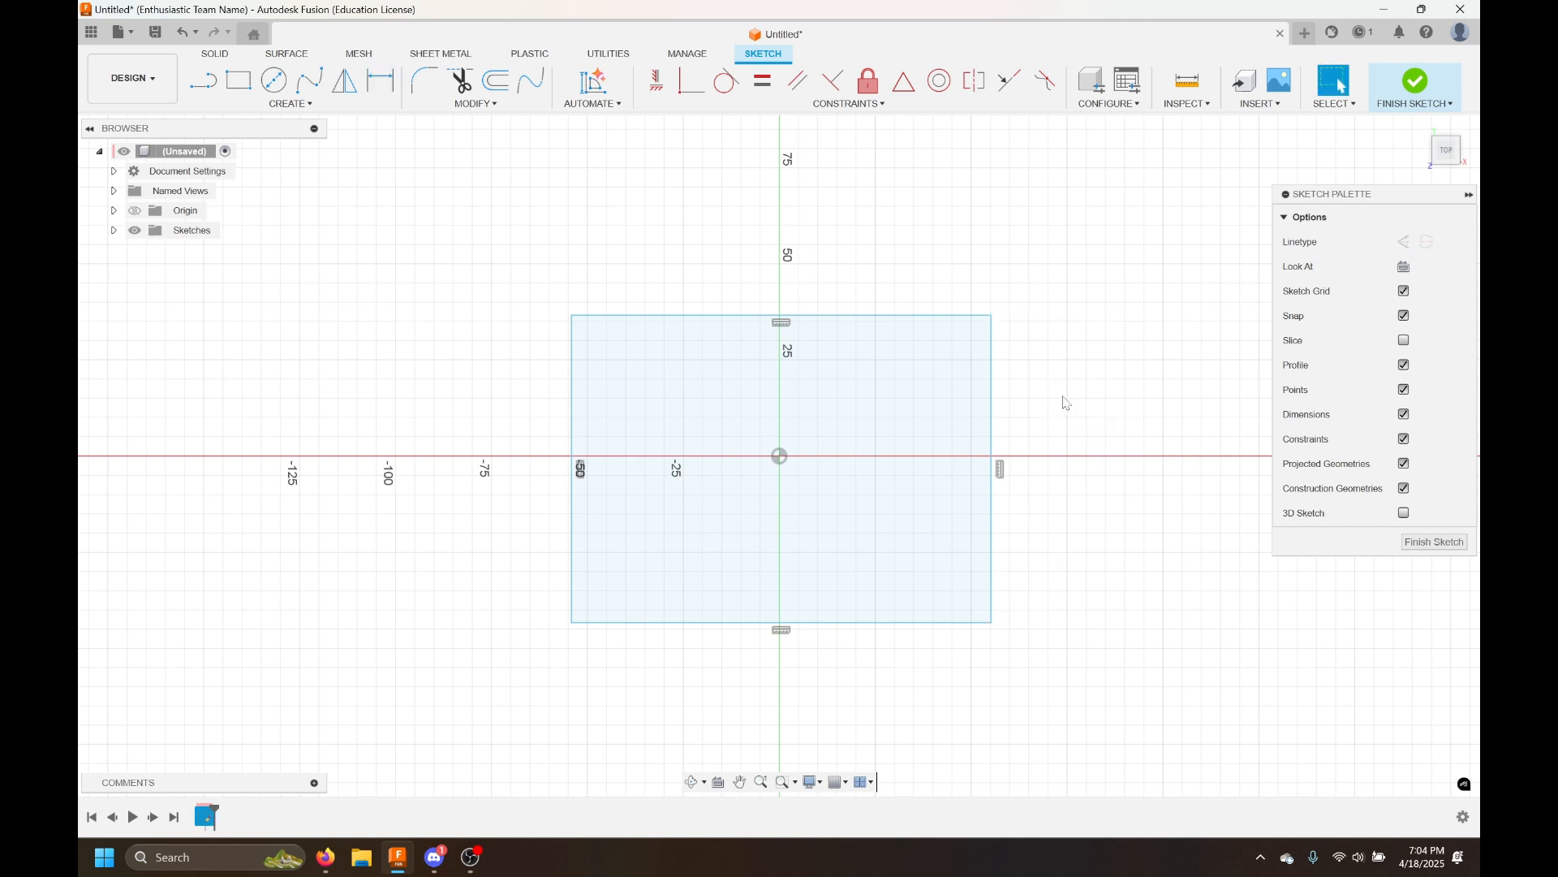
Finish the sketch and change the document's active units to inches
click(1375, 82)
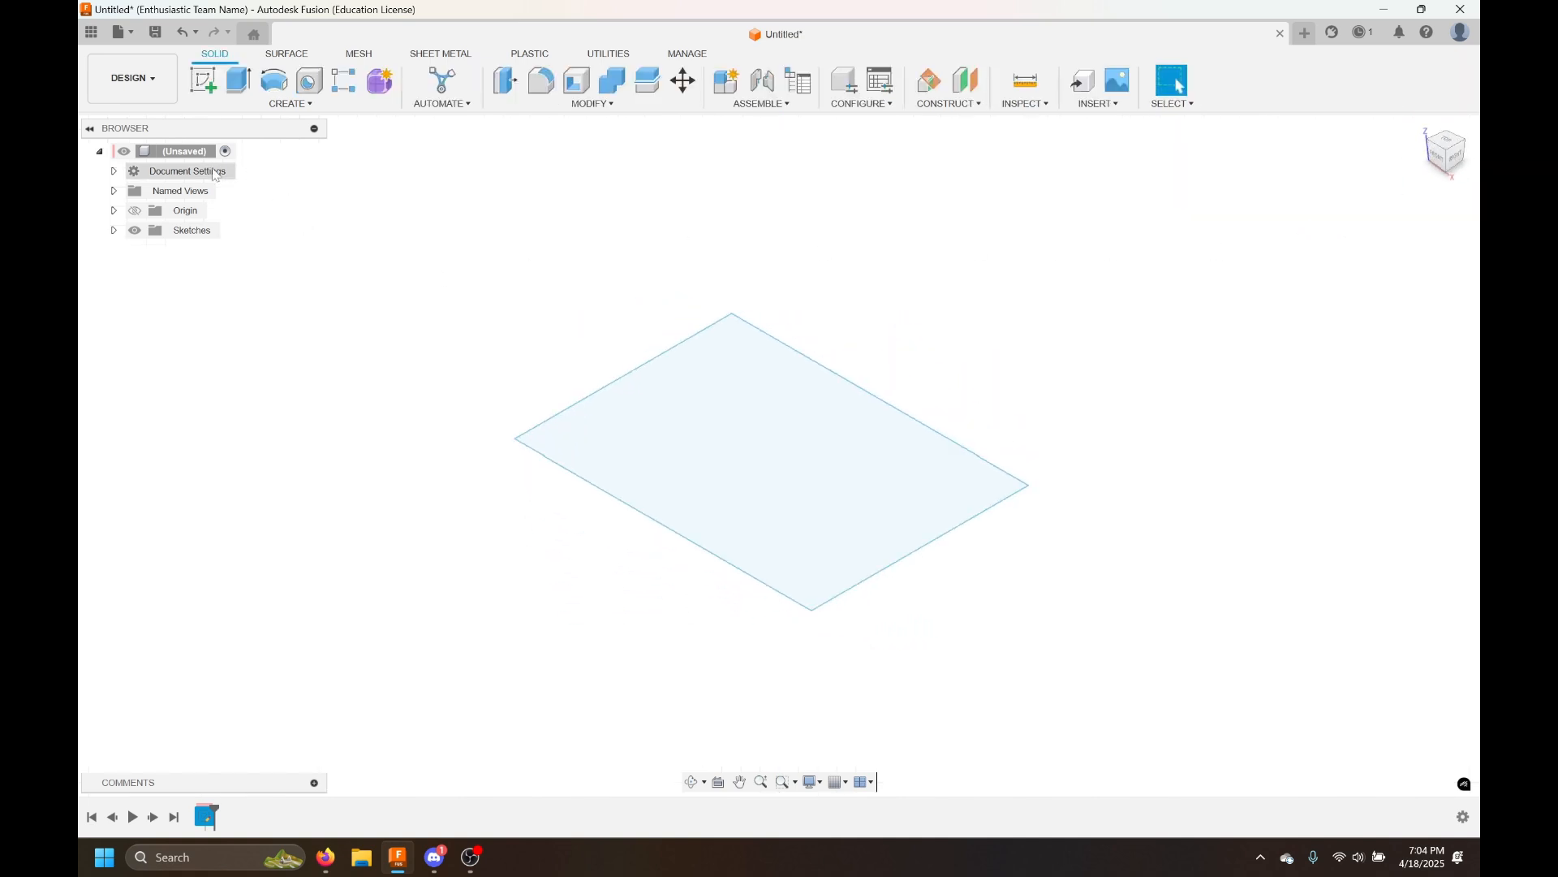
click(114, 171)
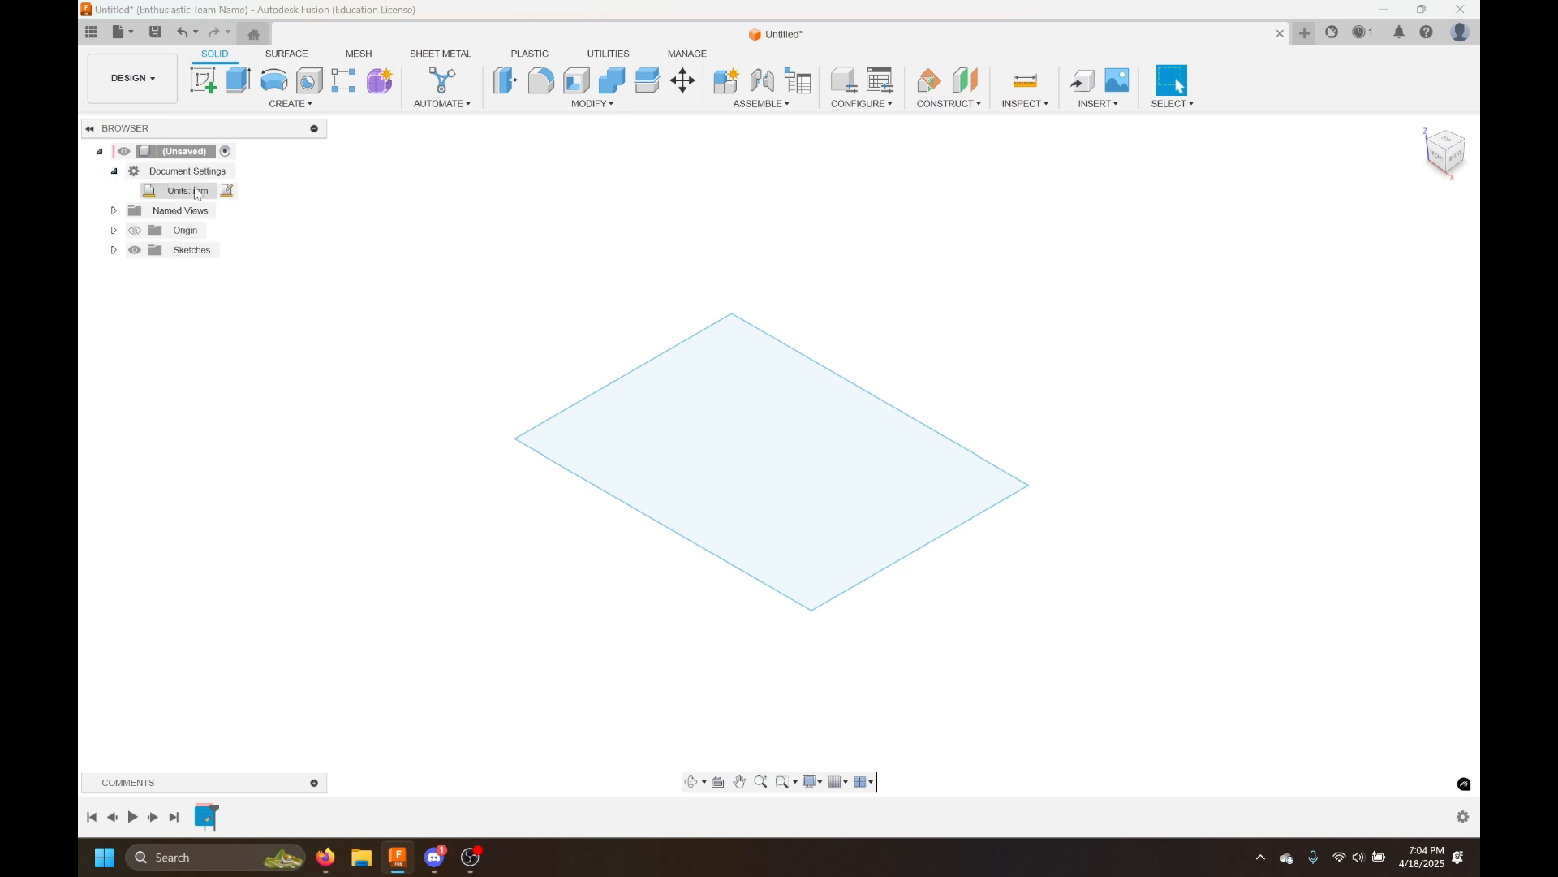
click(227, 191)
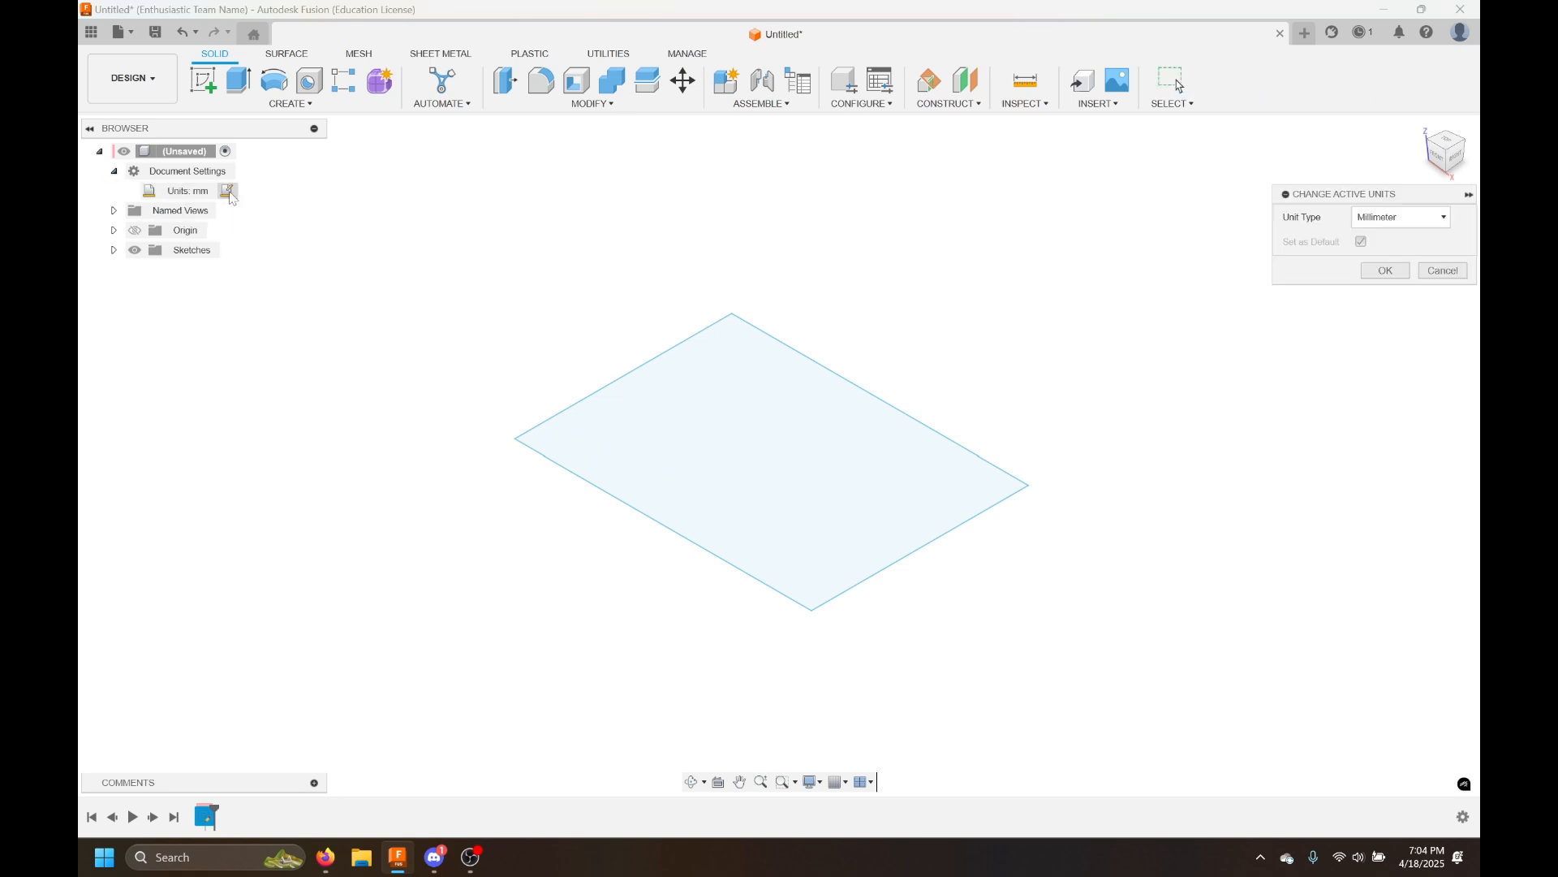
click(1391, 223)
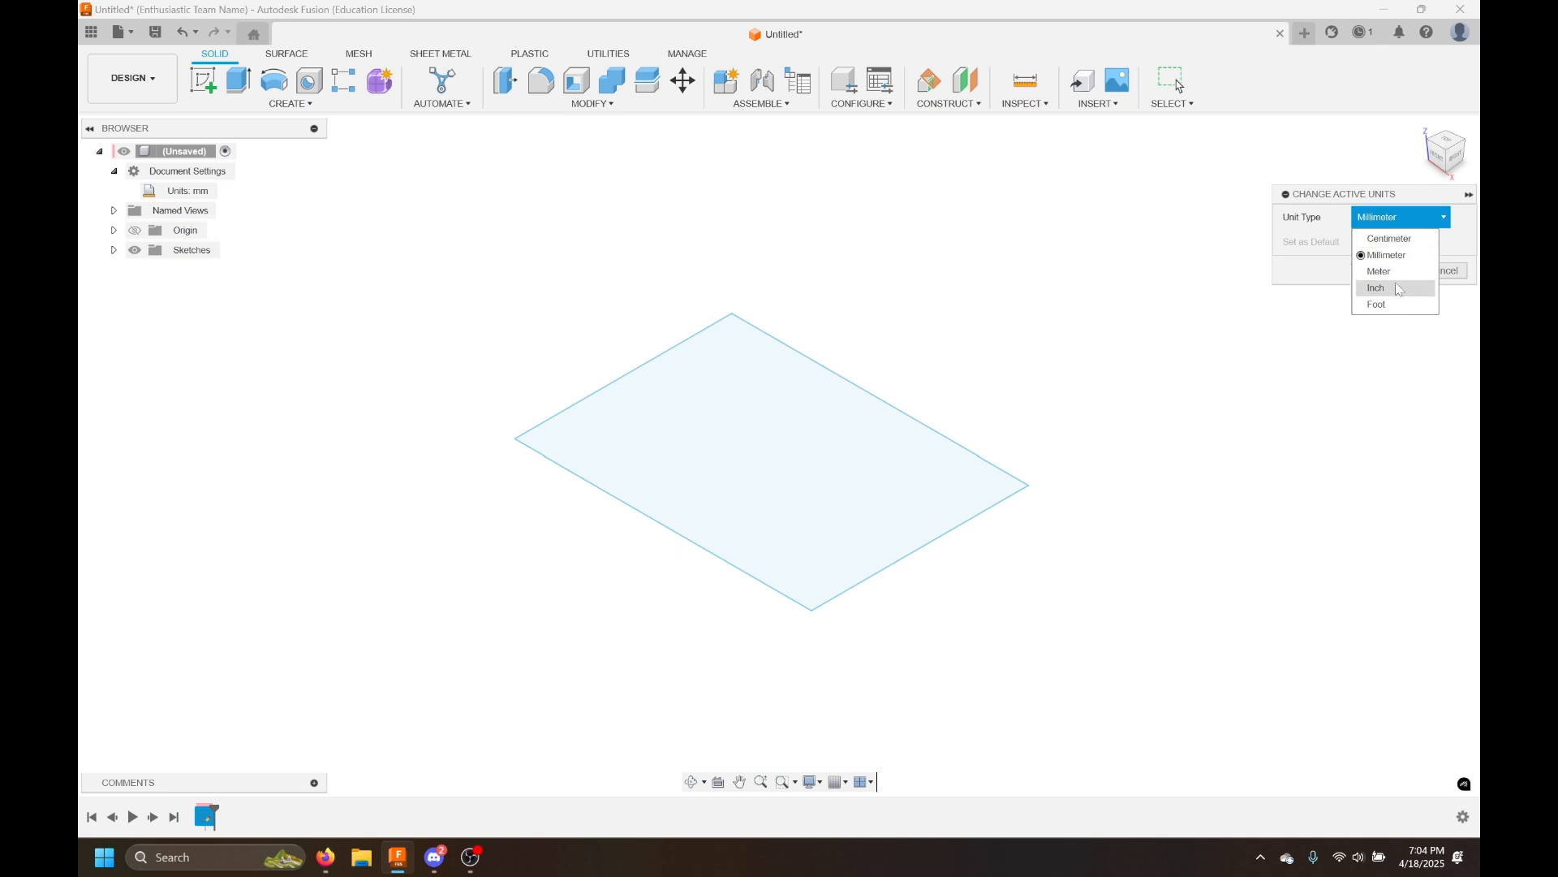
click(1376, 289)
click(1383, 273)
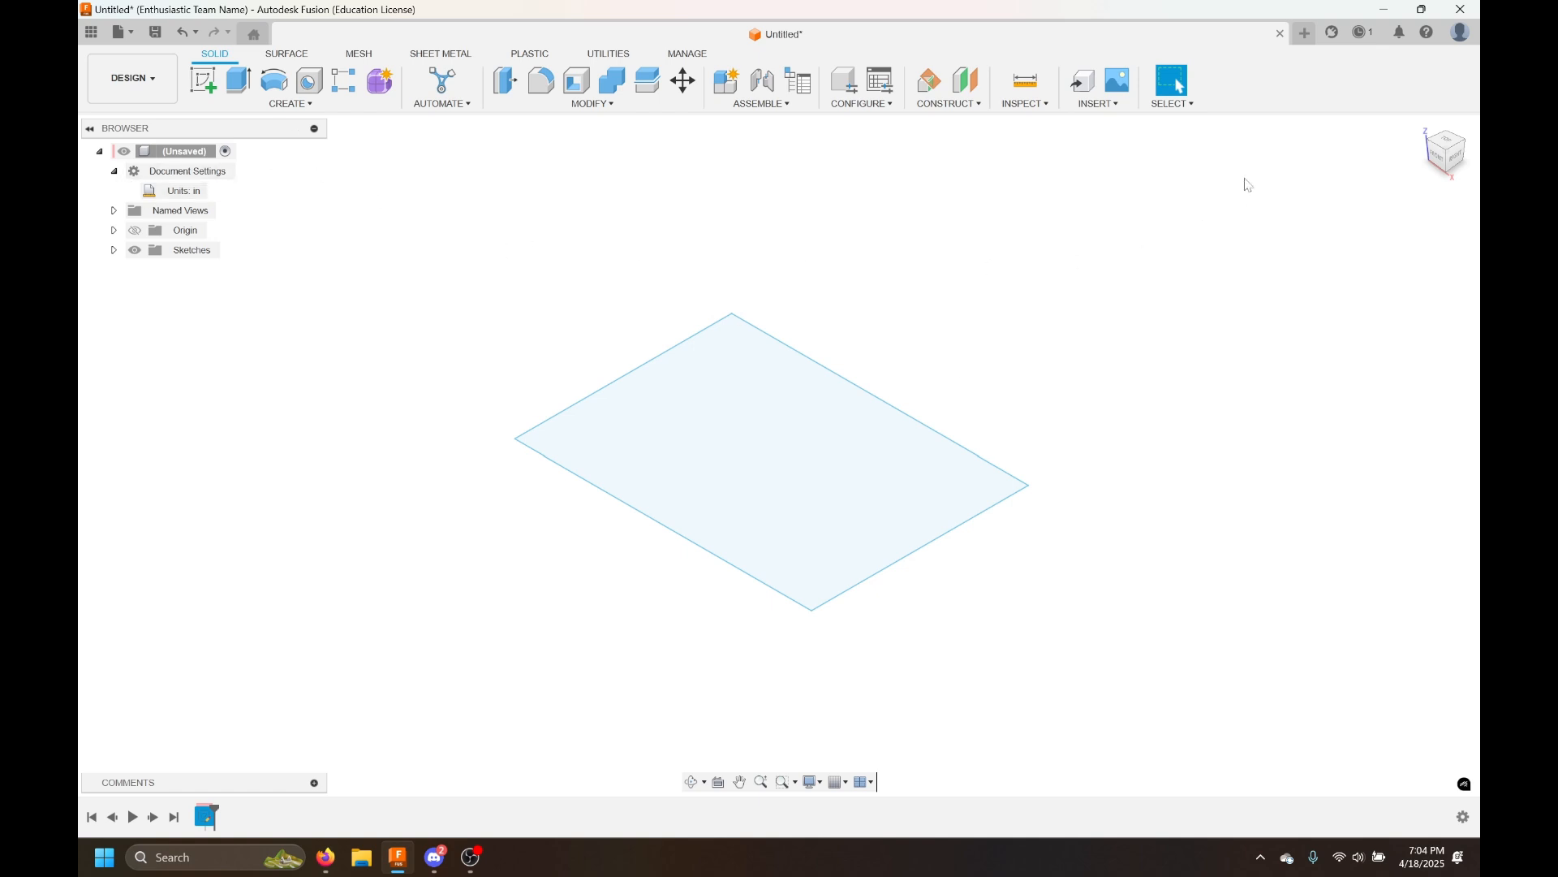
click(113, 250)
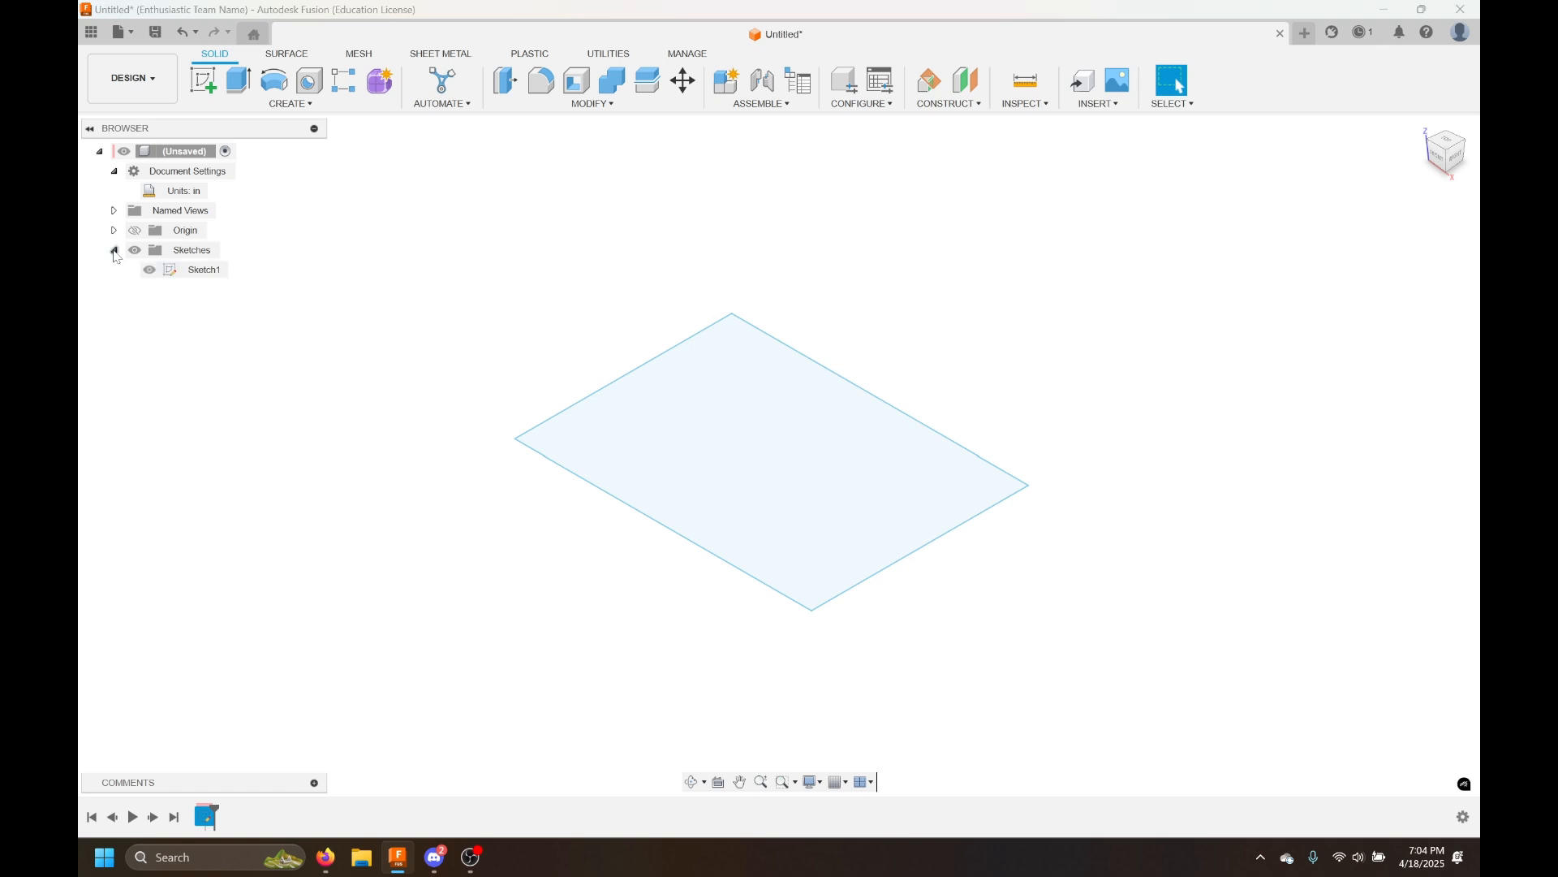
double_click(204, 270)
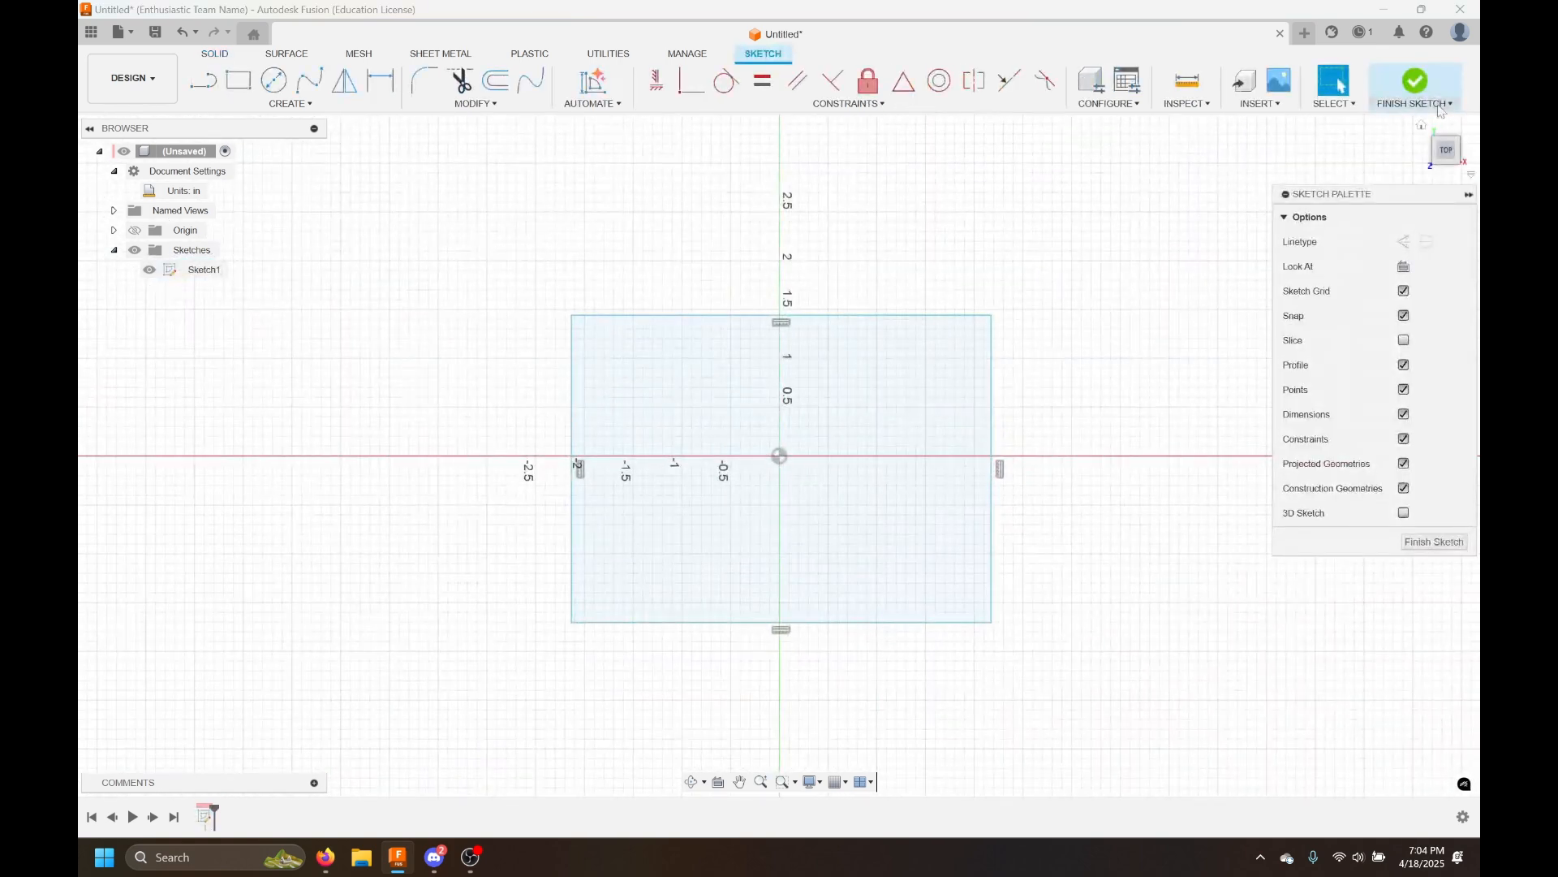
click(1439, 109)
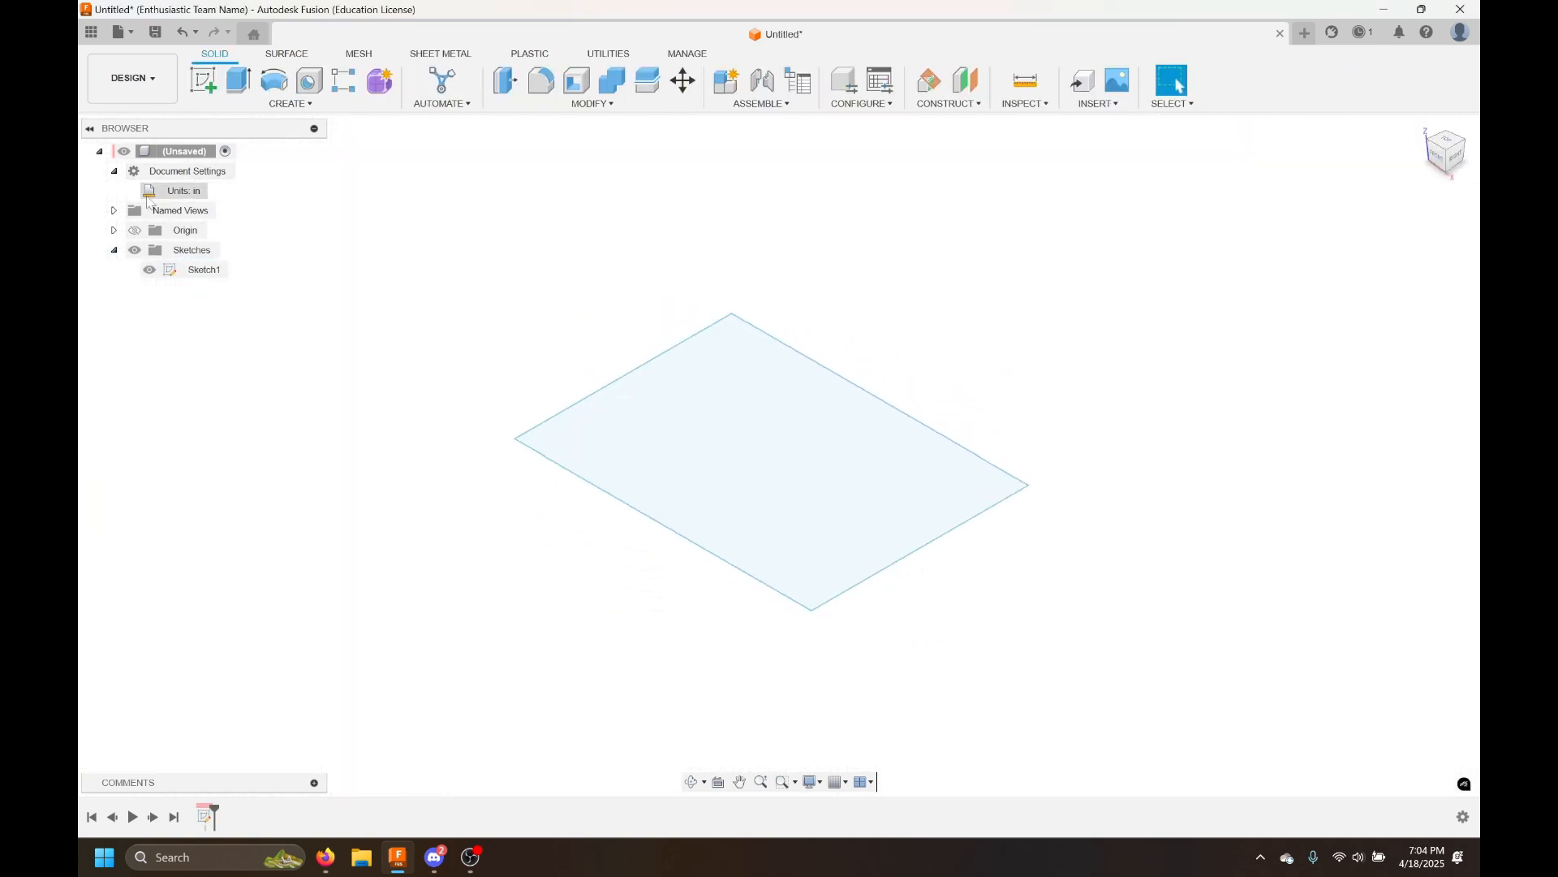
click(214, 193)
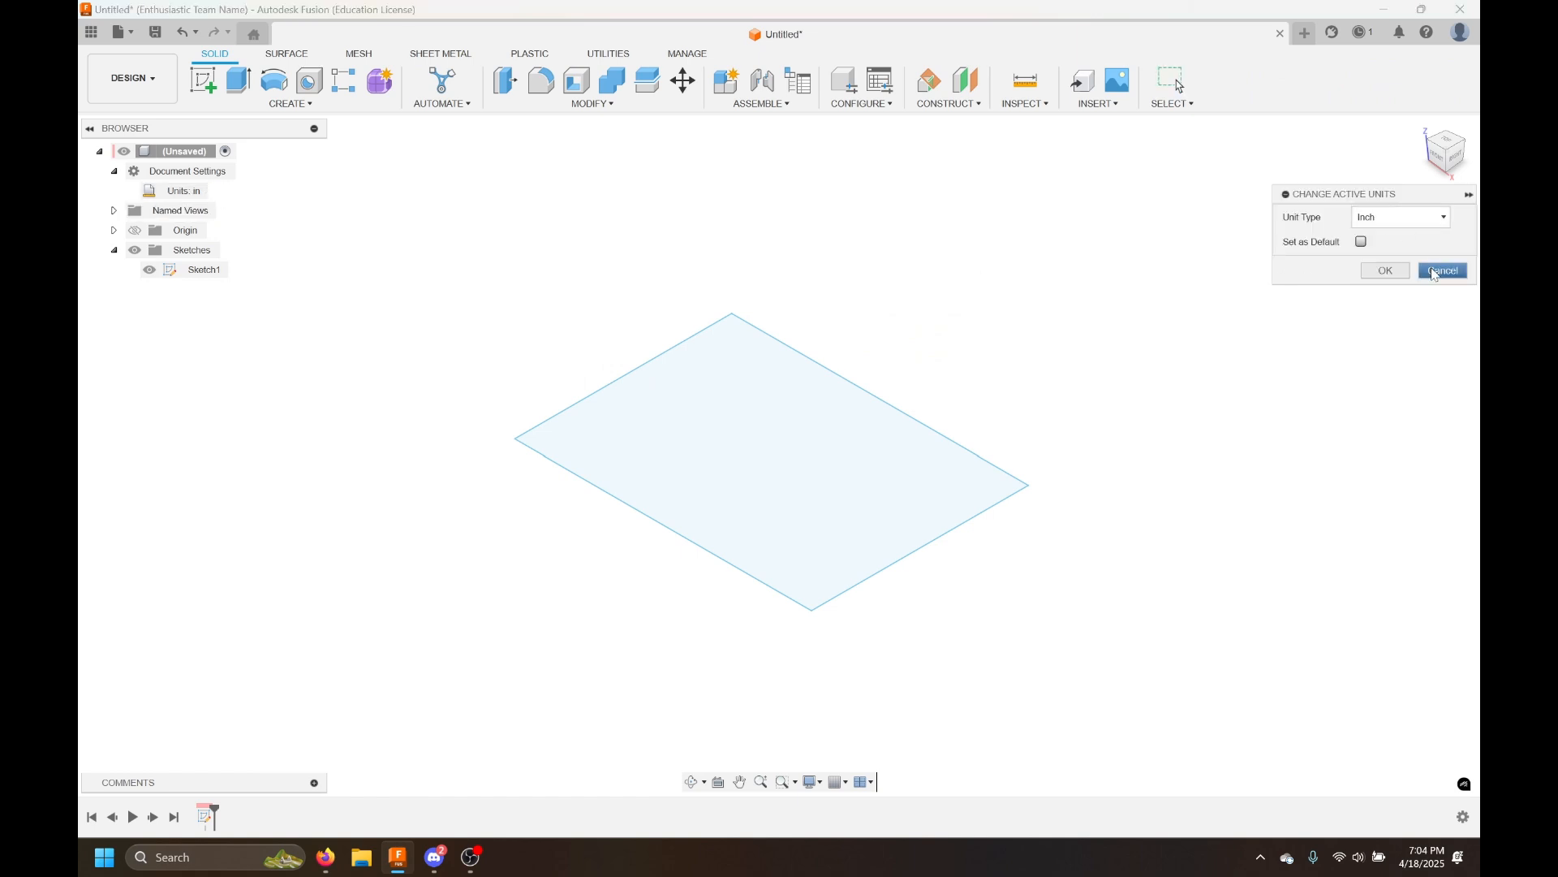
click(1435, 273)
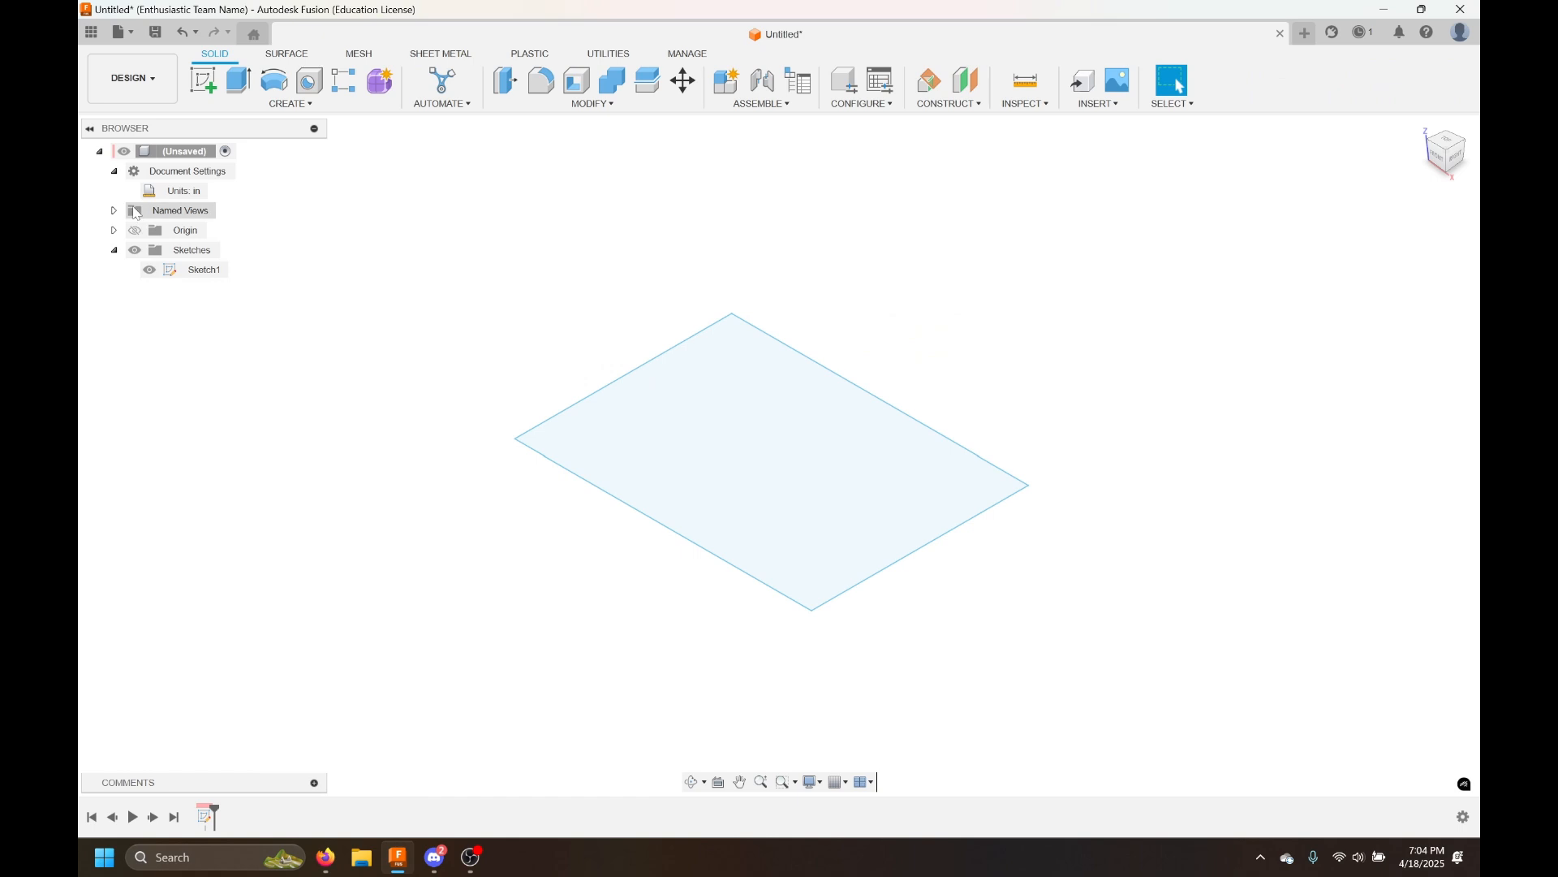
Reopen the rectangle sketch for editing
right_click(182, 279)
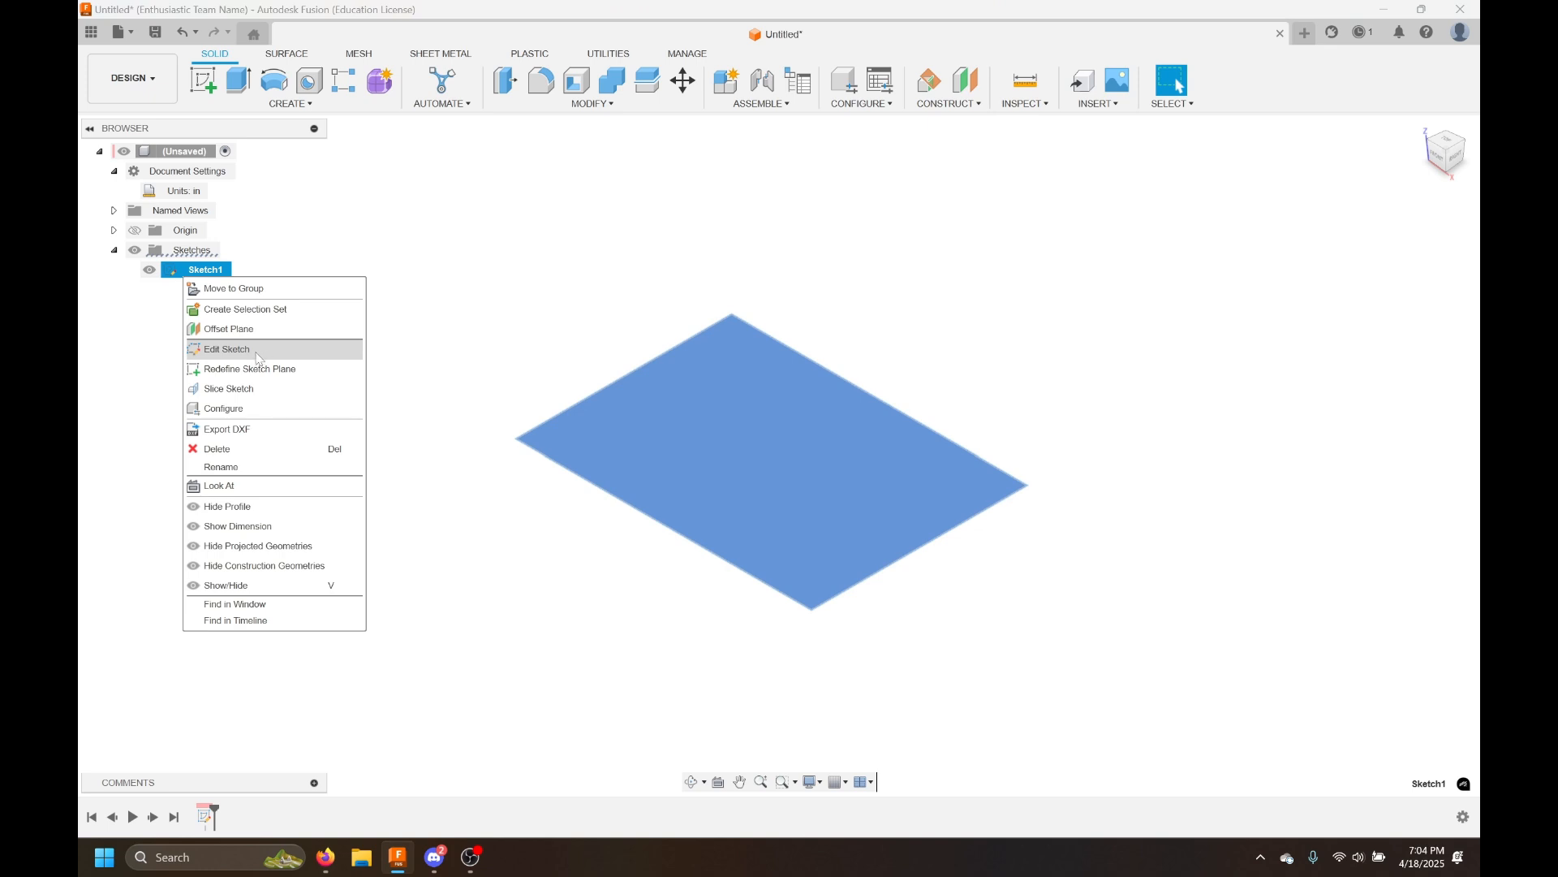
click(154, 350)
click(178, 269)
double_click(180, 273)
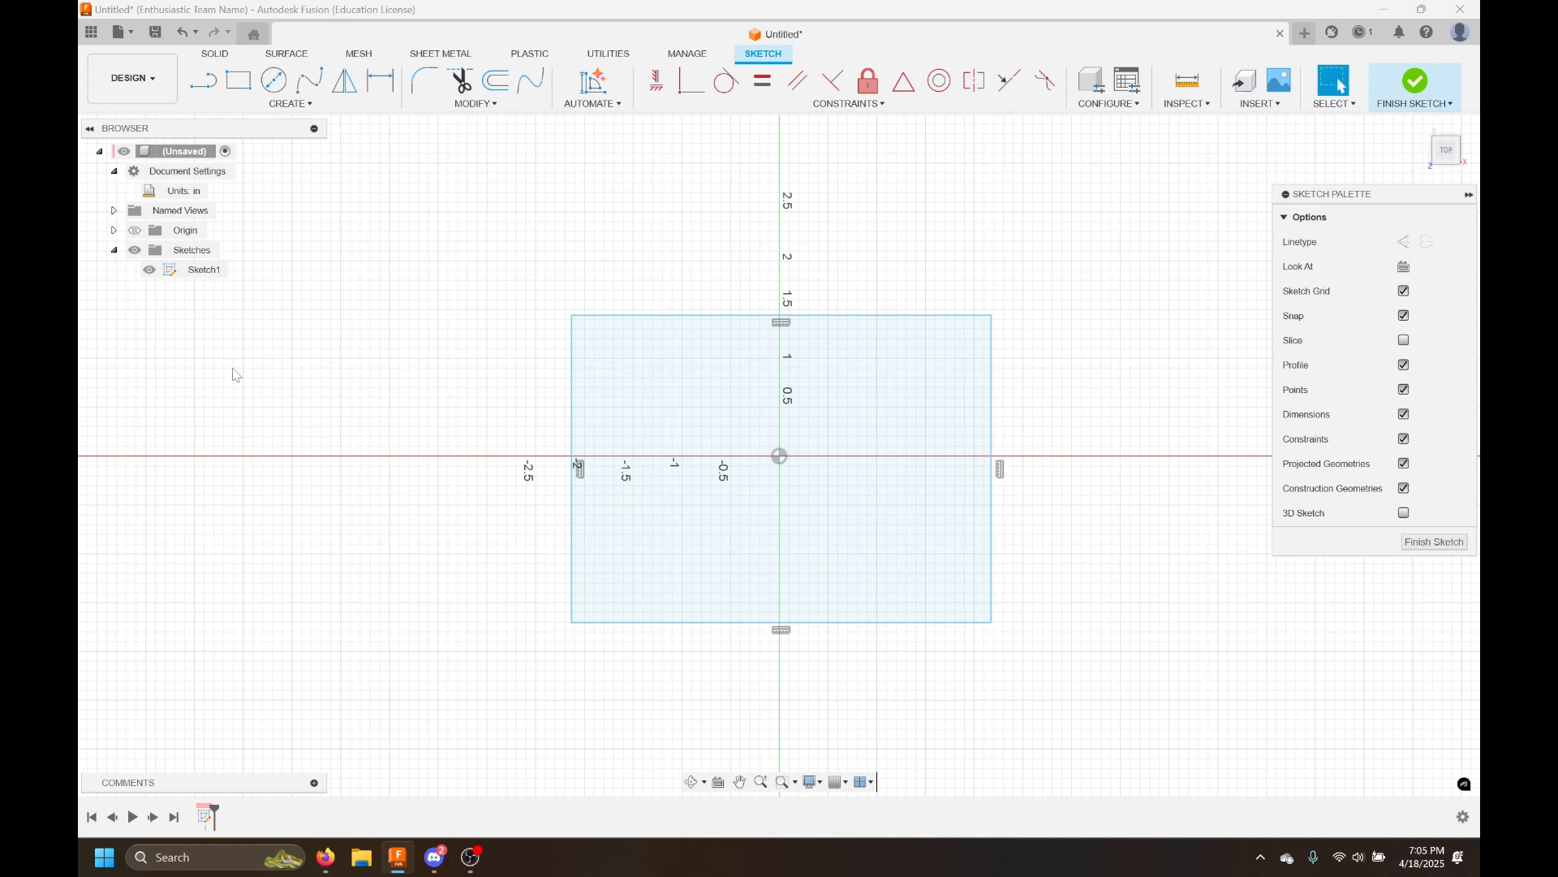
Dimension the rectangle's vertical edge as 2 in
click(380, 80)
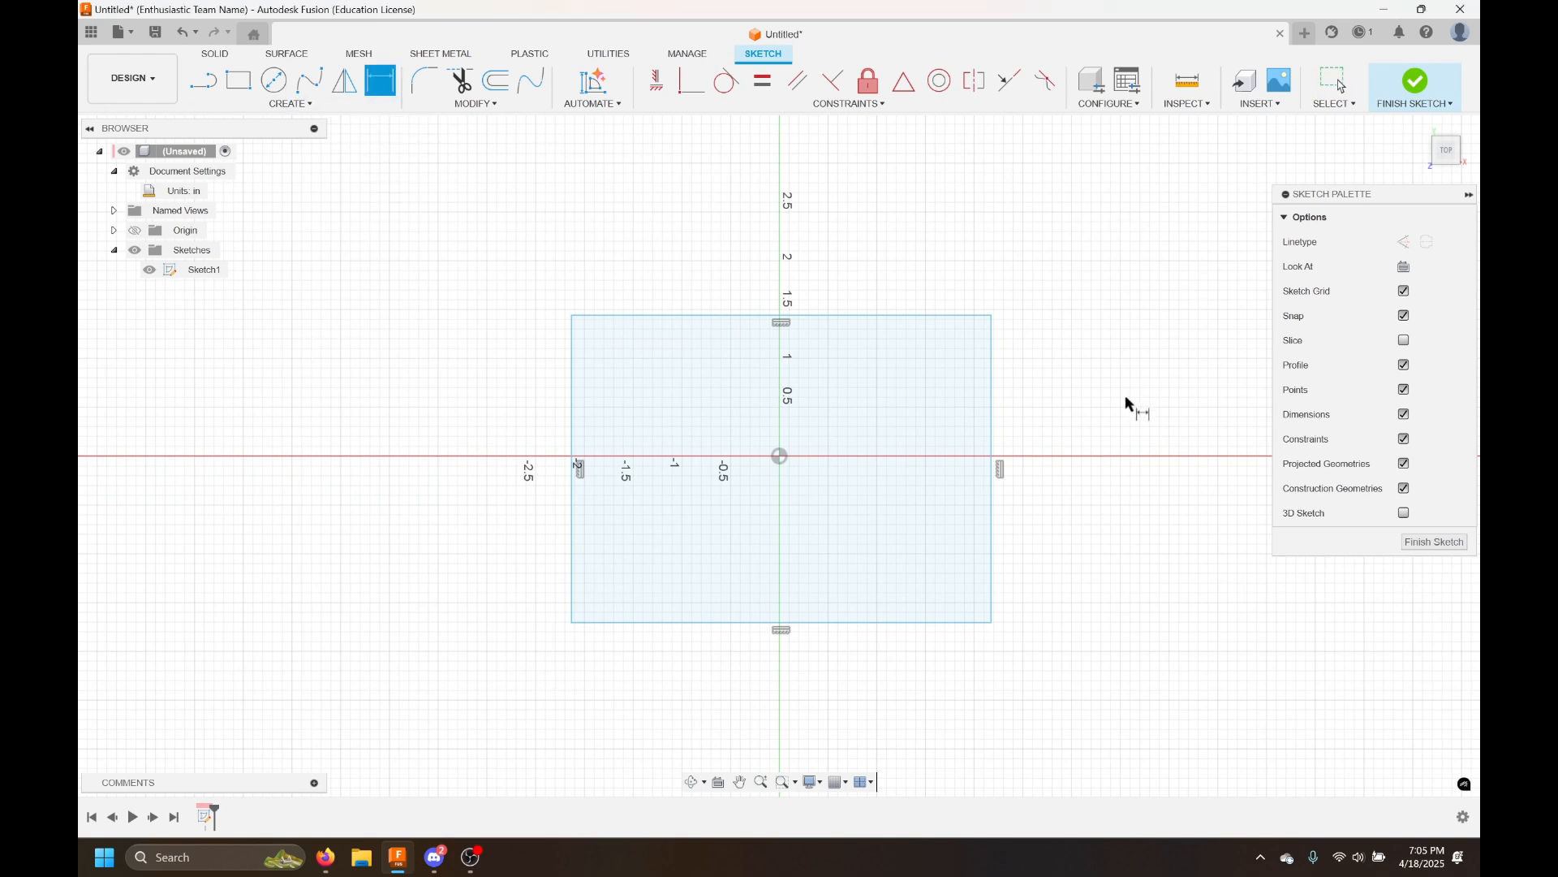
click(992, 389)
click(1083, 390)
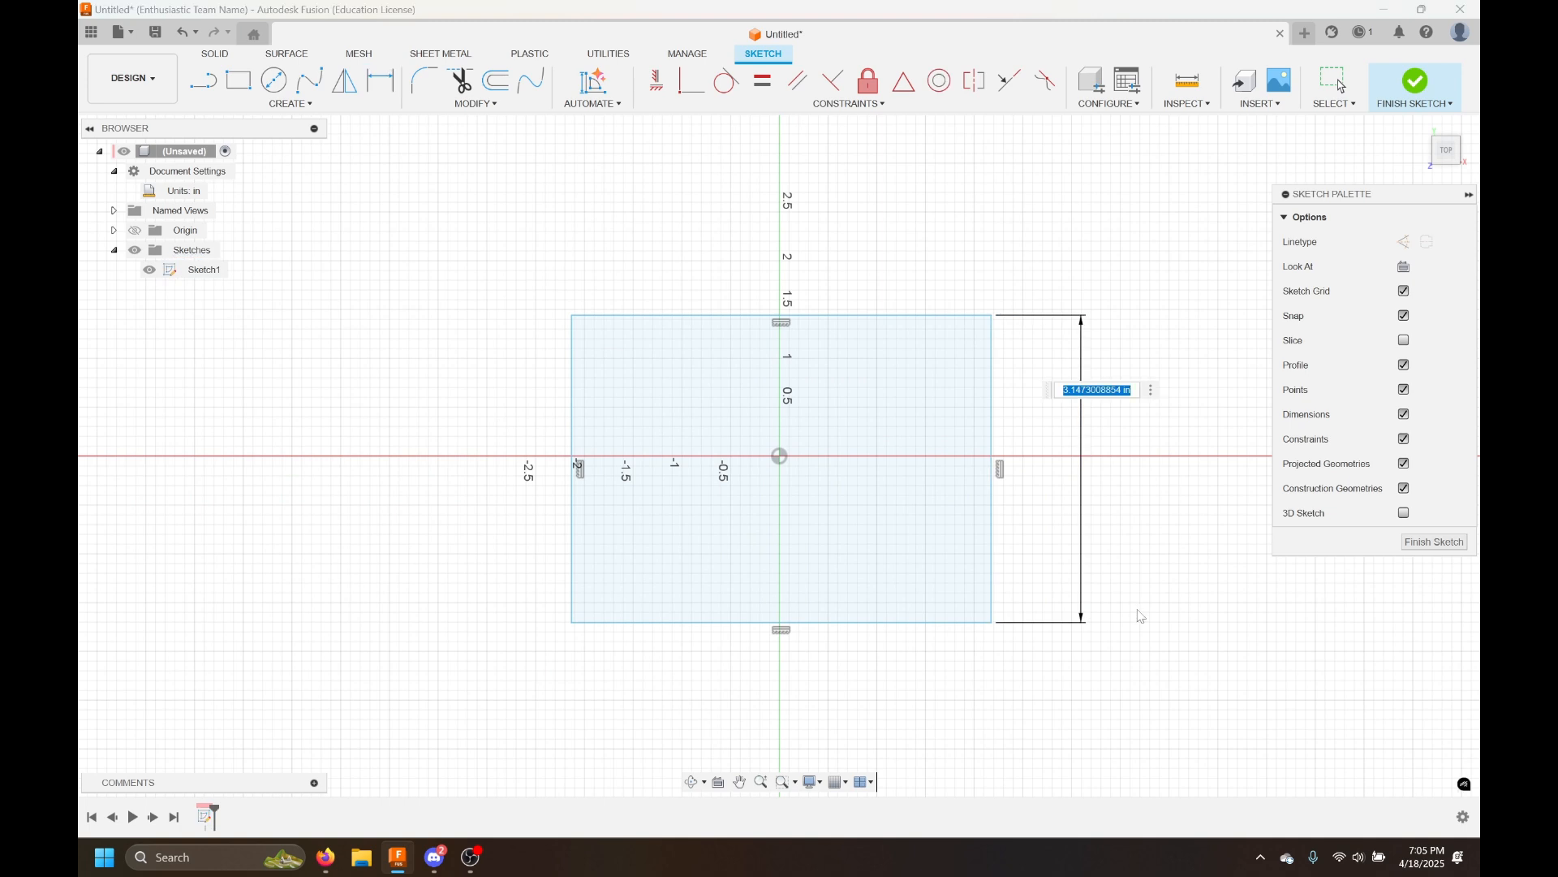
text(2in)
key(Return)
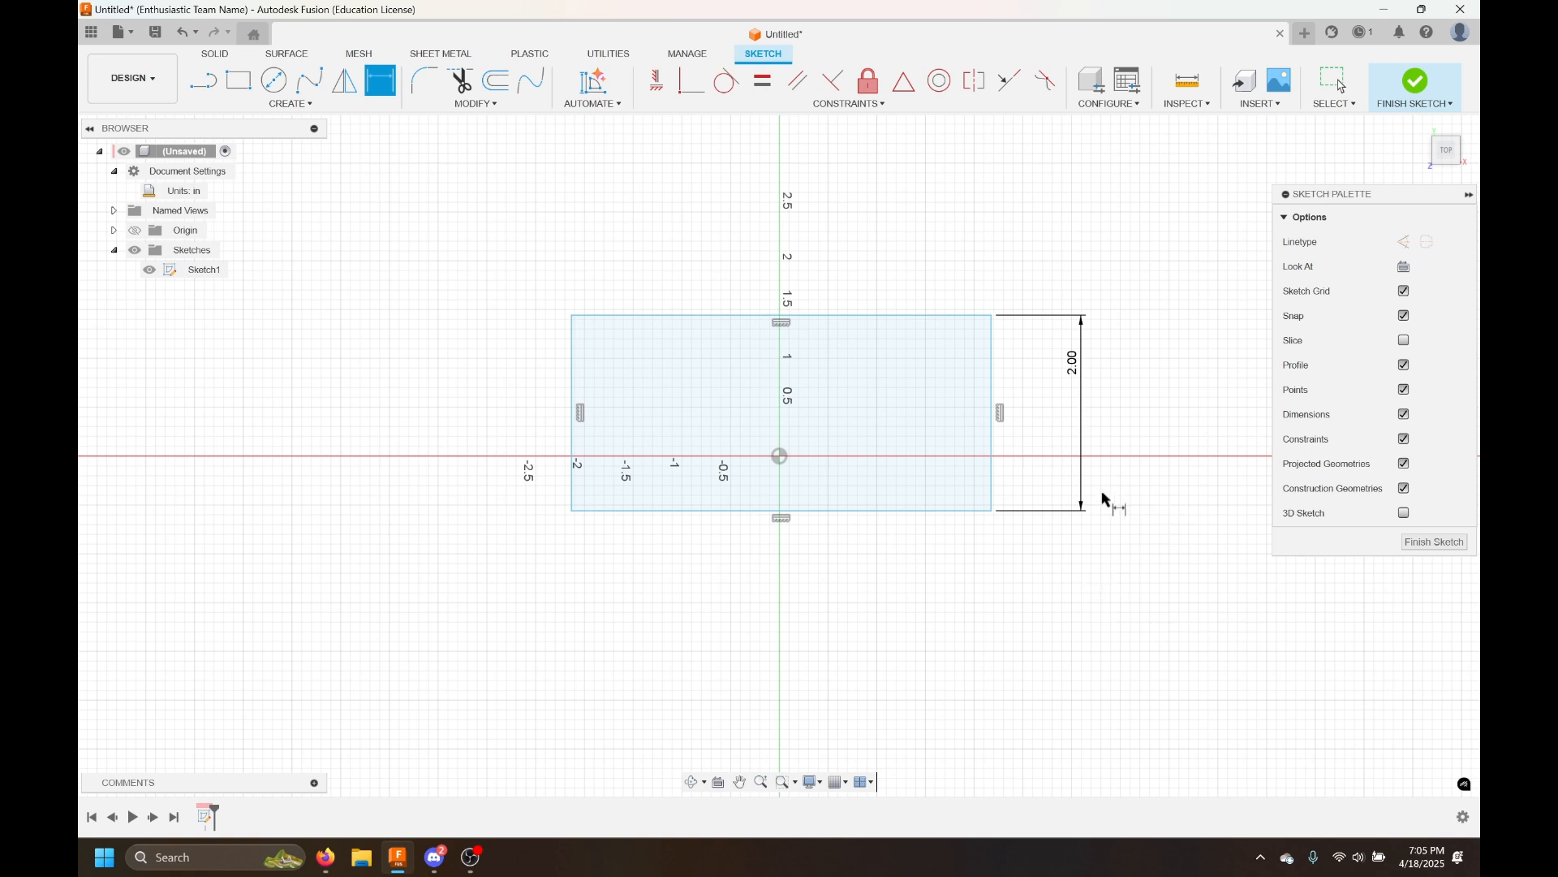
Dimension the rectangle's top edge as 3 in
click(879, 316)
click(878, 252)
text(3)
key(Return)
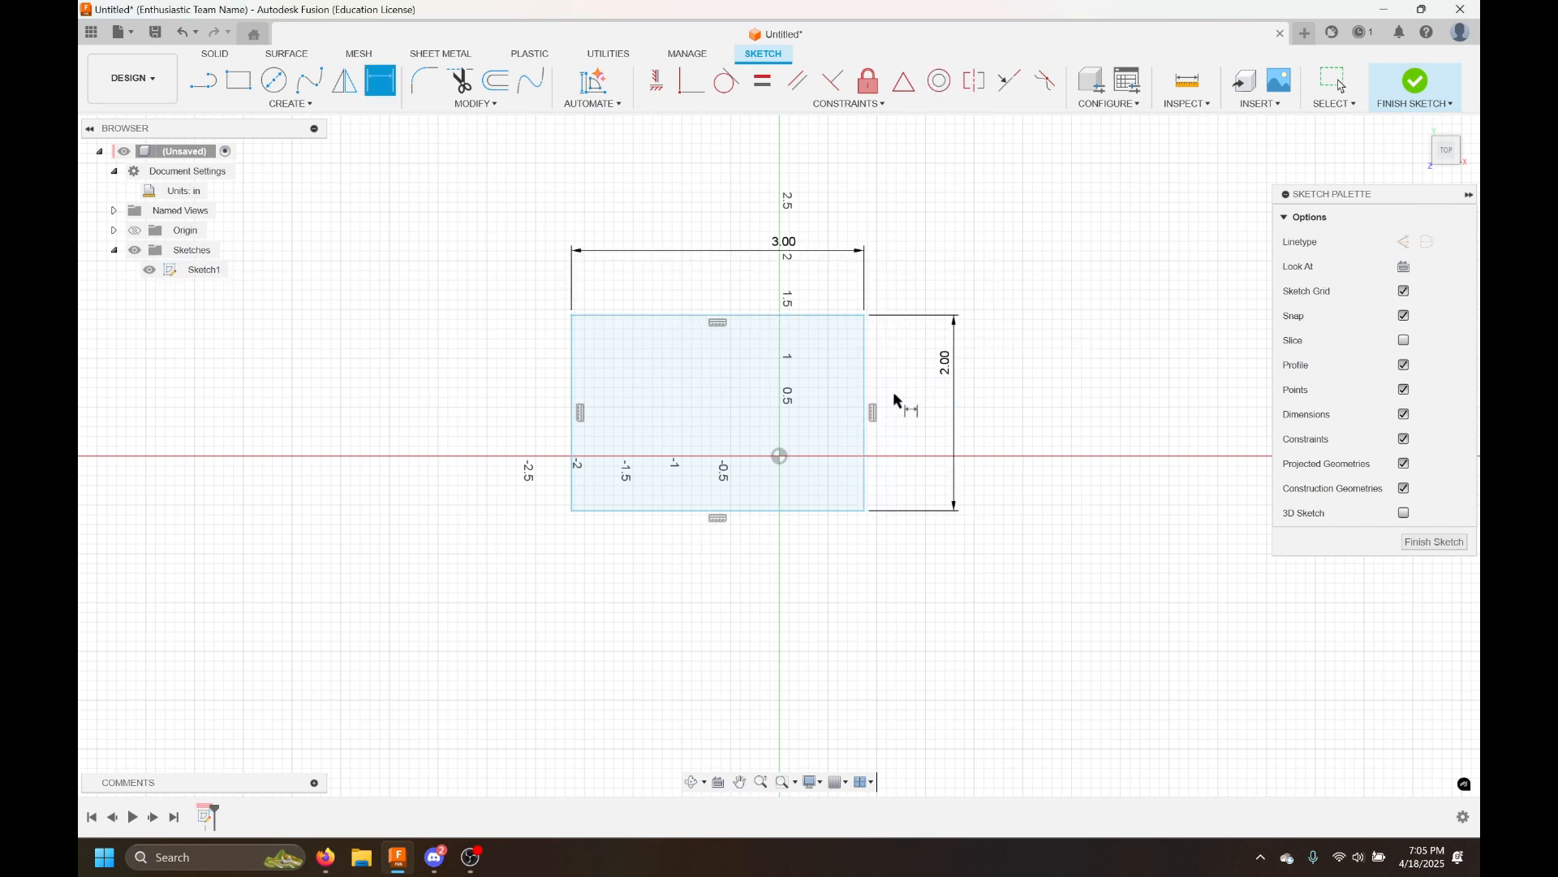
key(Escape)
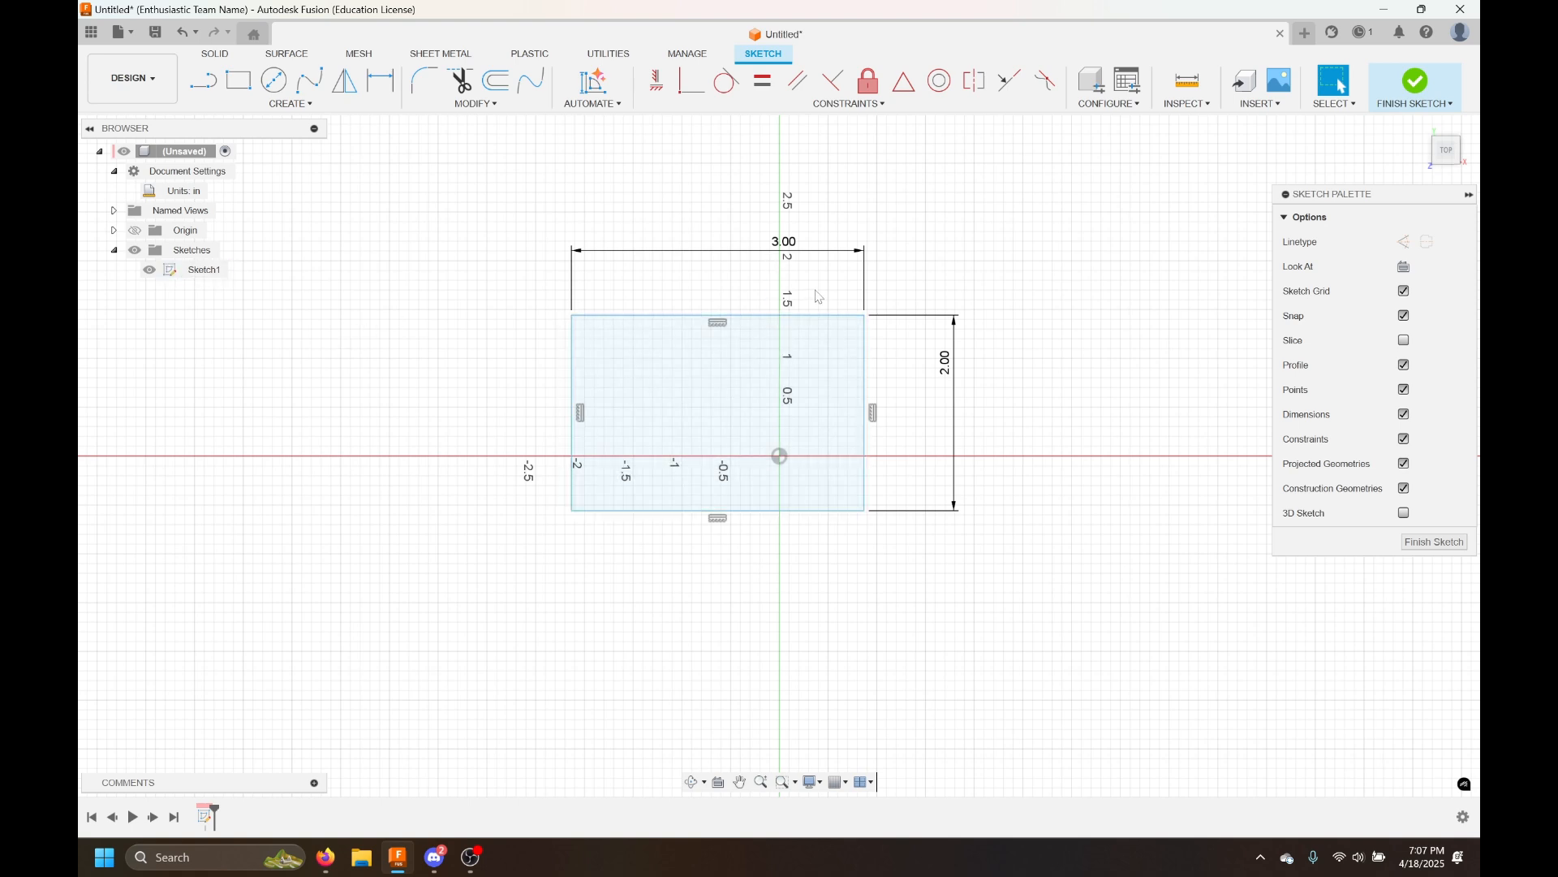
Drag the rectangle so it sits centred horizontally on the origin
mouse_move(820, 316)
mouse_down()
mouse_move(962, 389)
mouse_move(856, 410)
mouse_move(782, 362)
mouse_move(933, 362)
mouse_move(868, 337)
mouse_up()
click(1070, 296)
click(1033, 298)
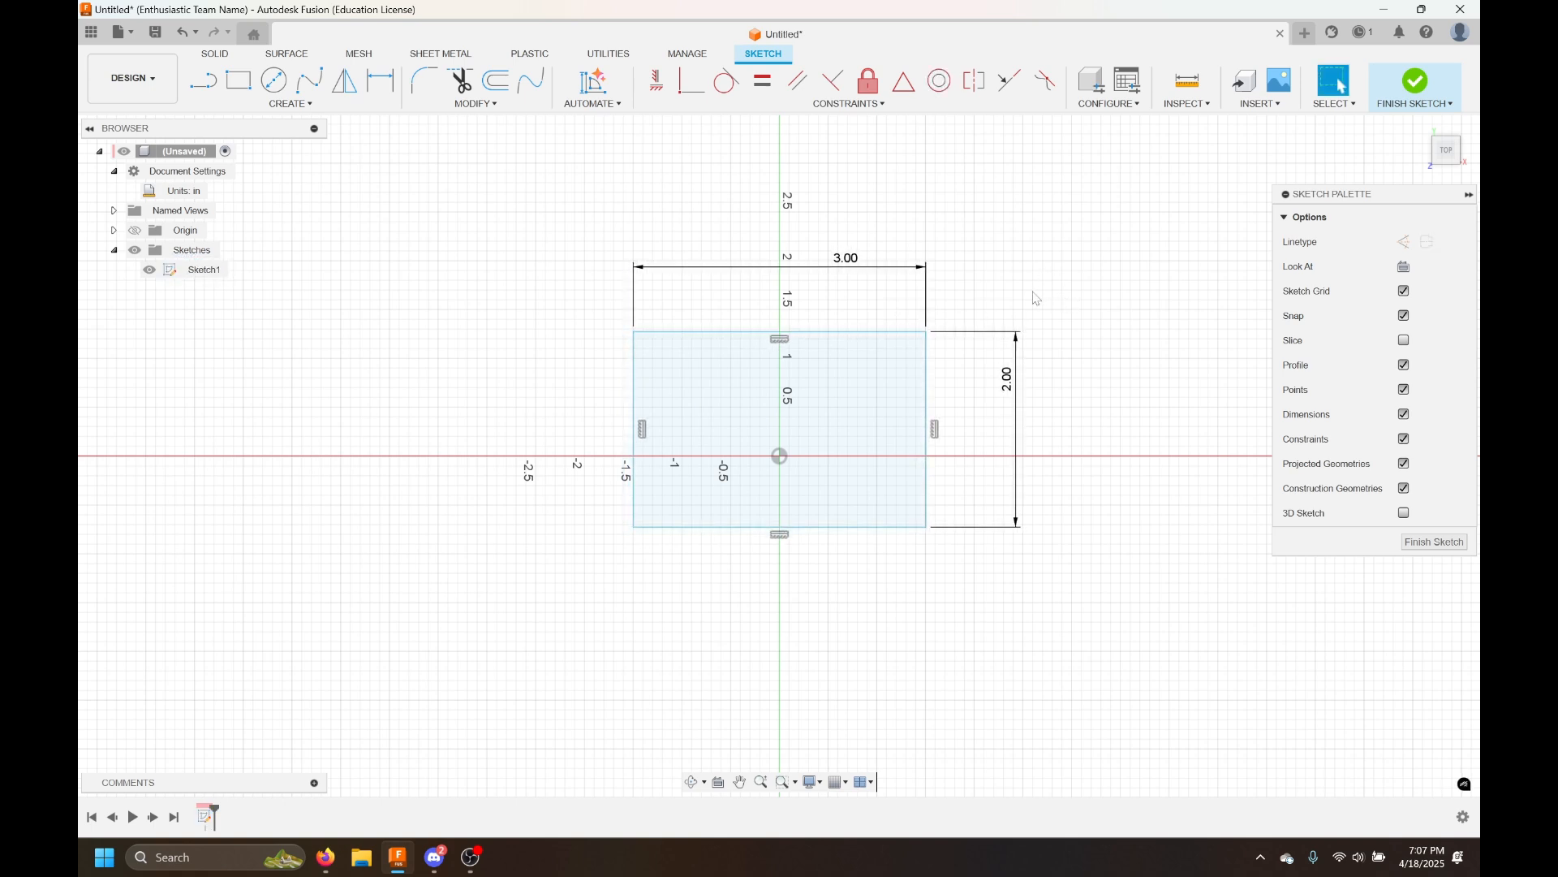
Constrain the rectangle's lower-left corner to be coincident with the sketch origin
click(782, 462)
click(666, 108)
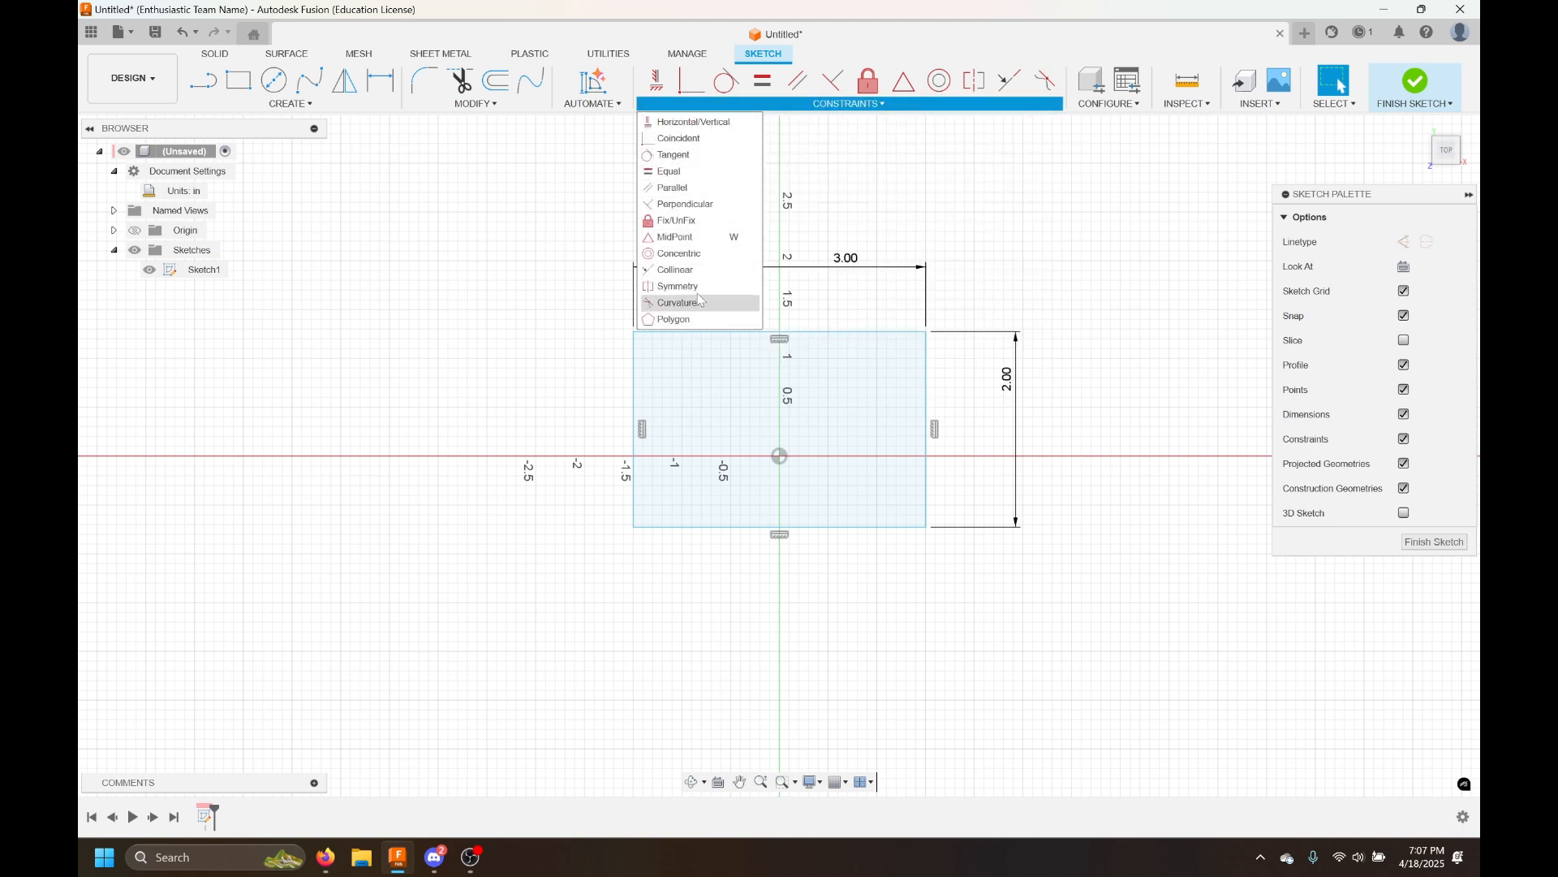
click(723, 138)
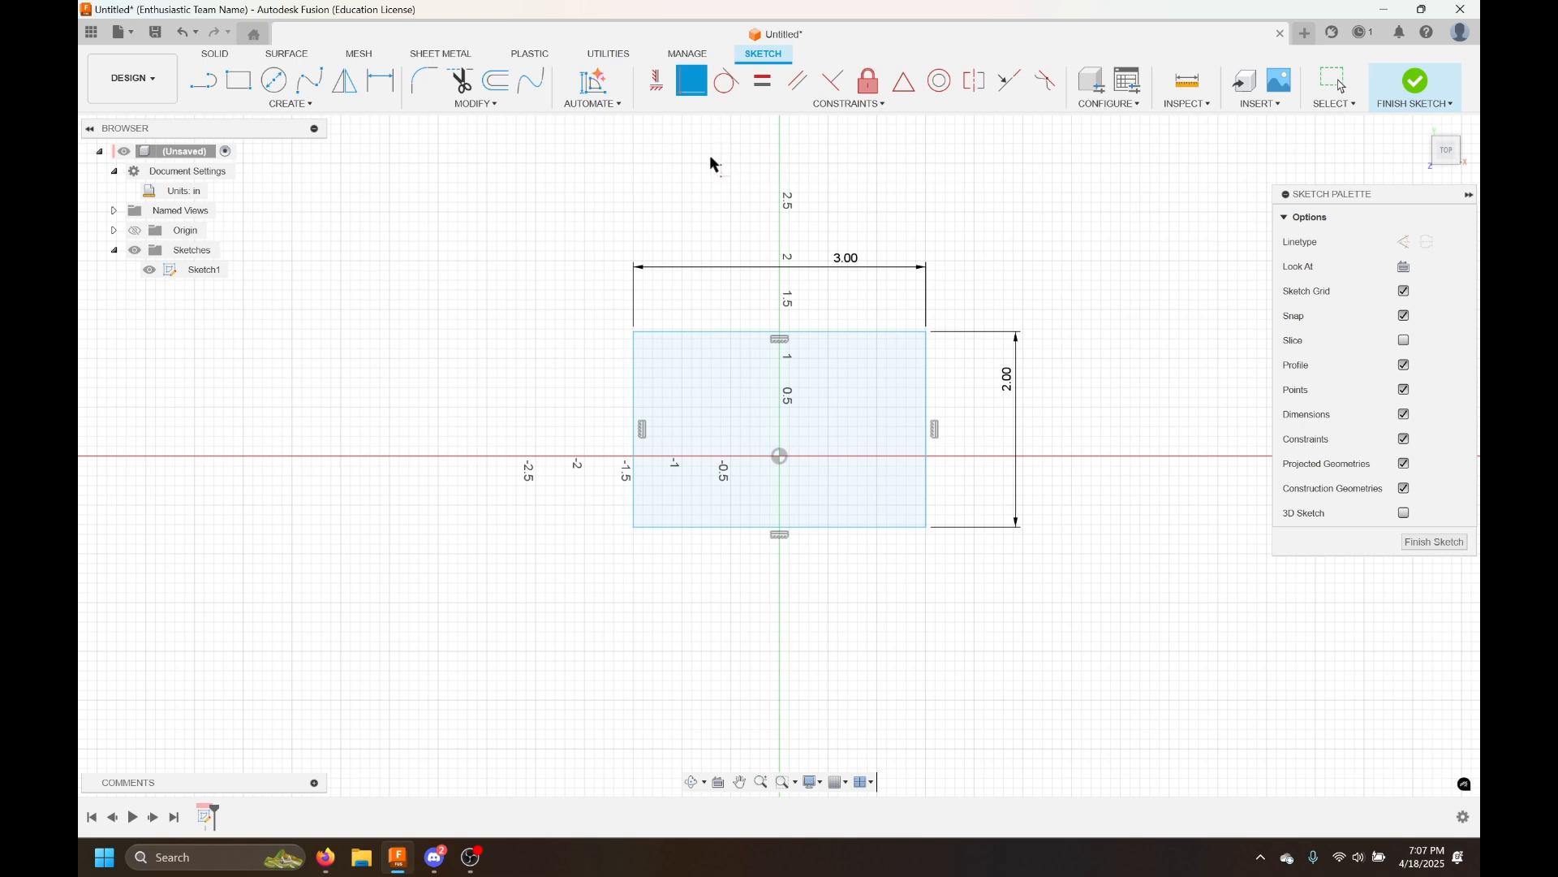
click(631, 529)
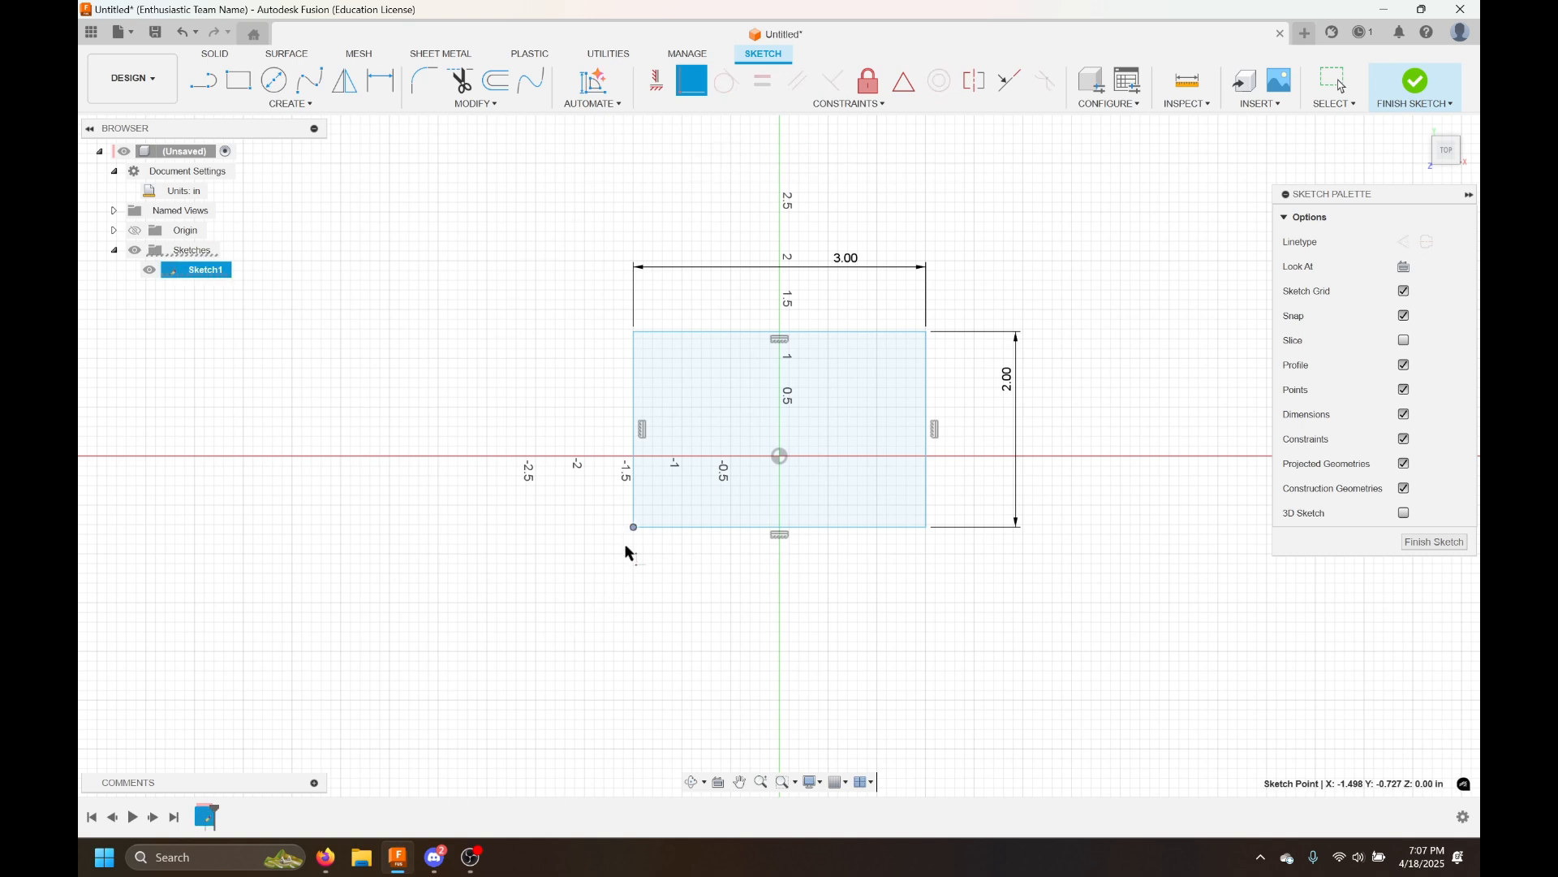
click(780, 457)
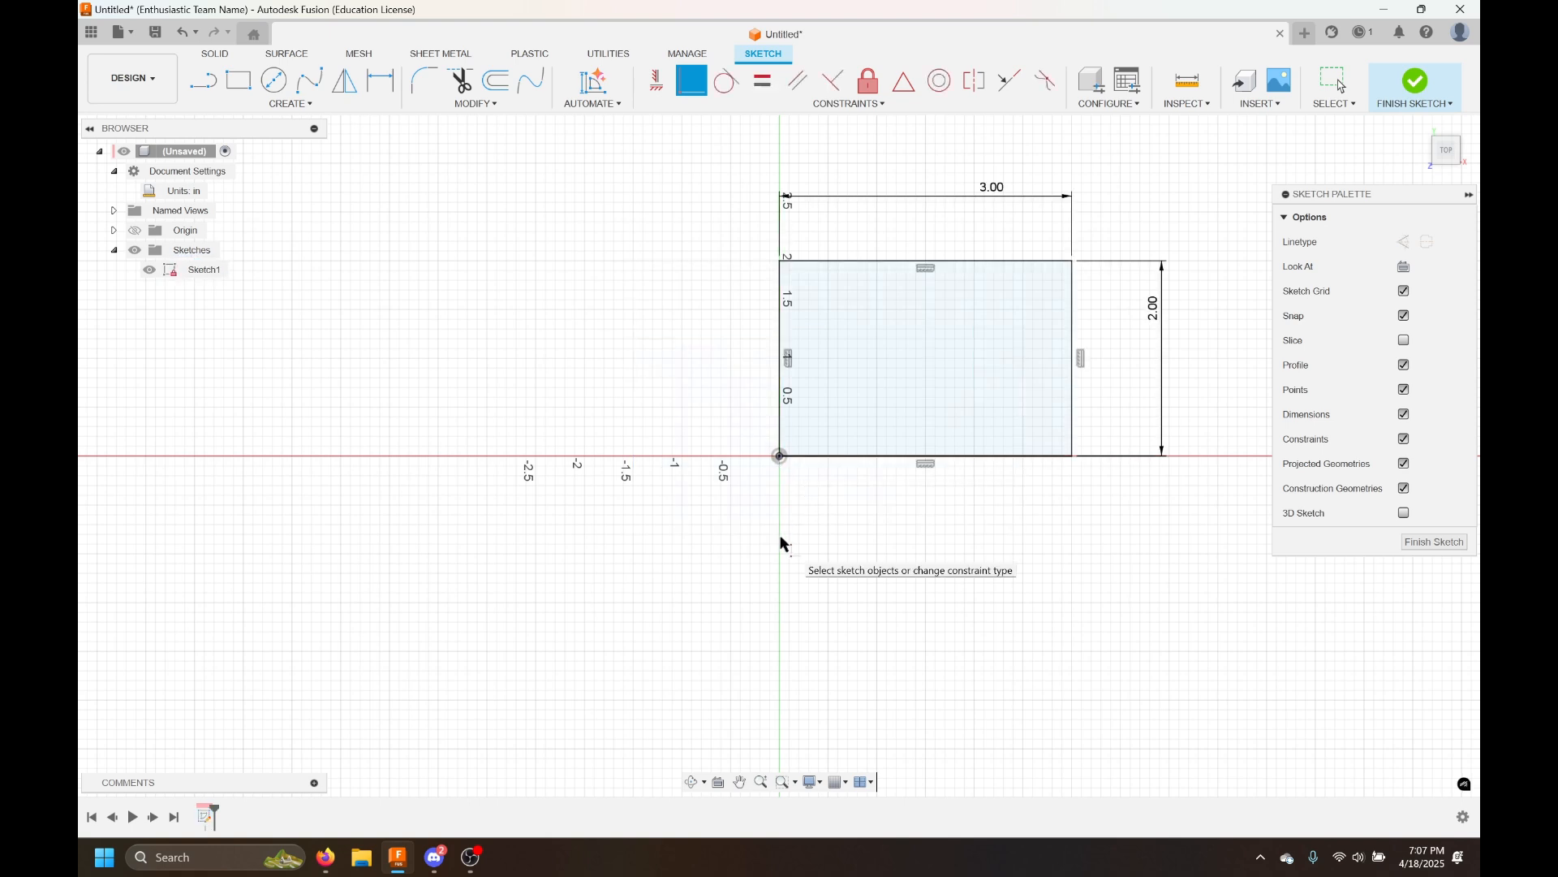
key(Escape)
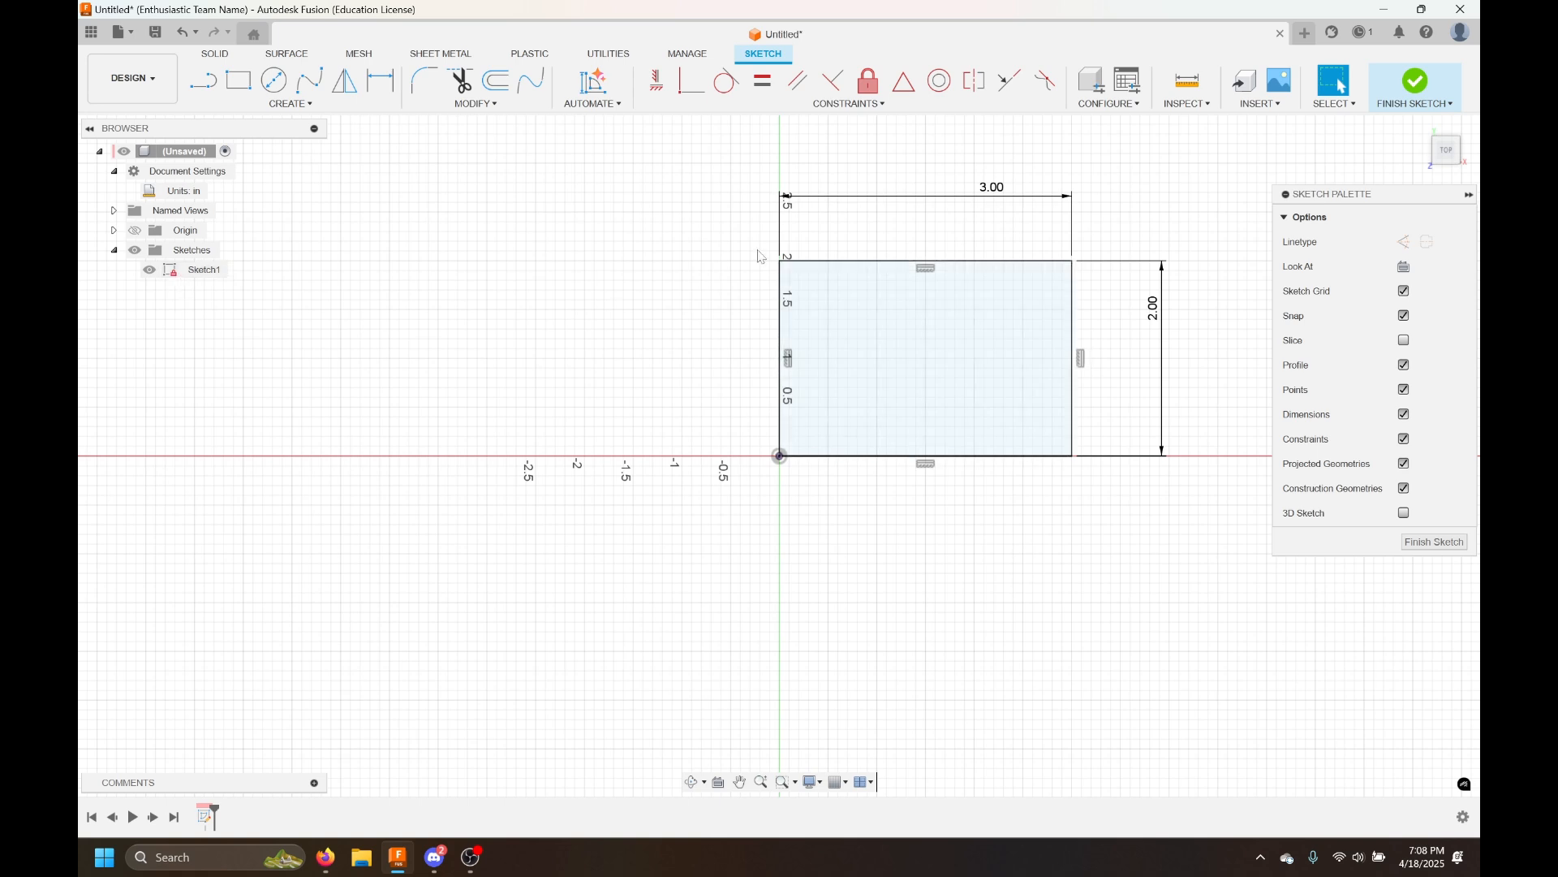
Drag the rectangle's edges and corners to check whether the sketch is fully constrained
click(844, 260)
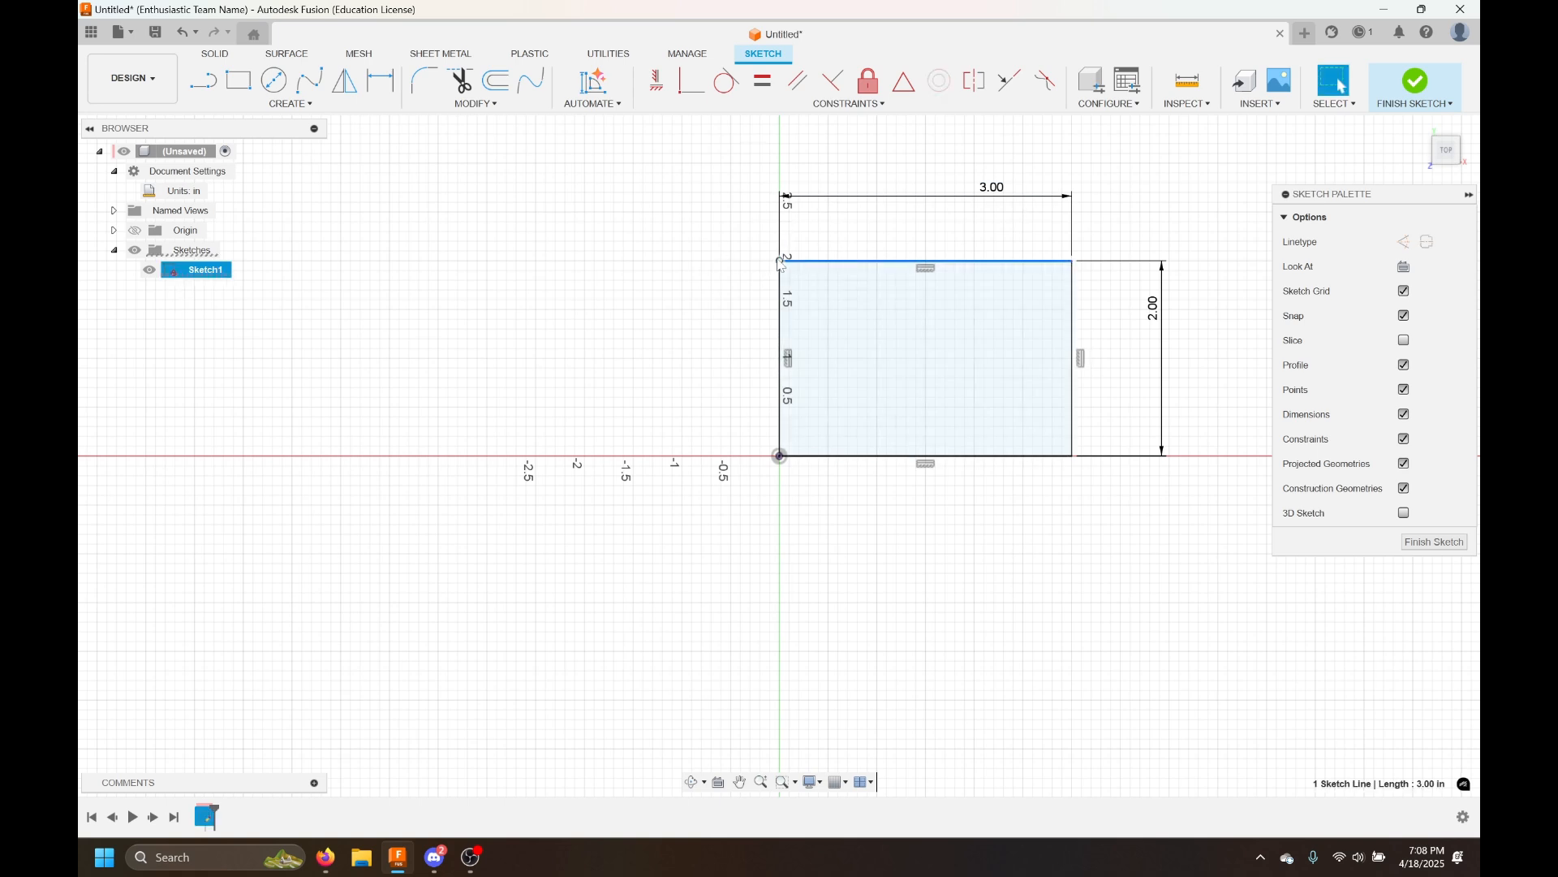
drag(778, 259, 772, 246)
drag(1071, 261, 1081, 277)
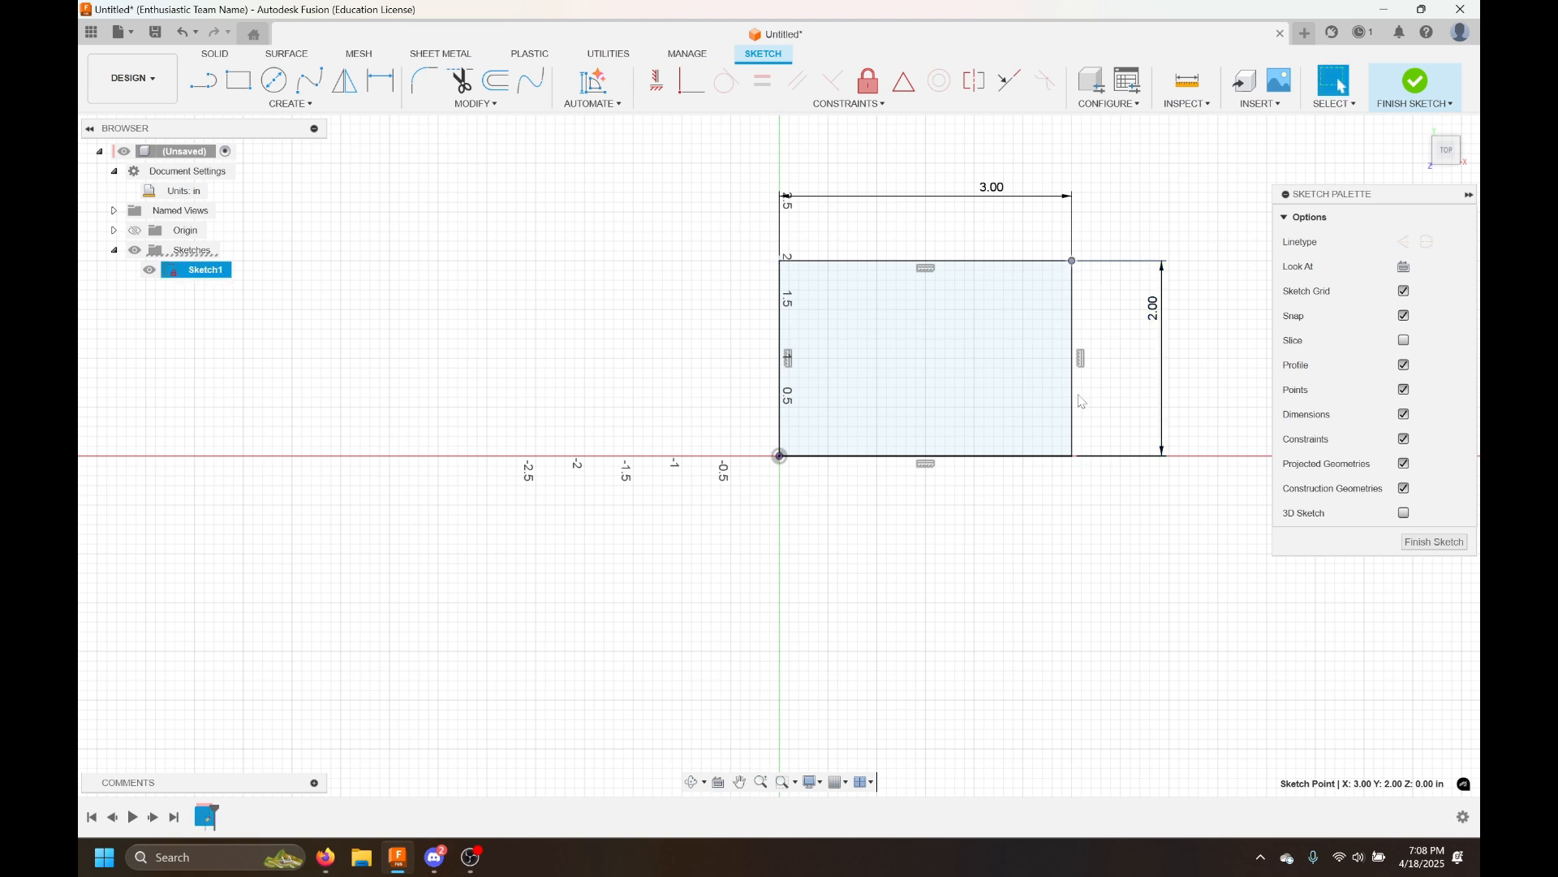
drag(1073, 398, 1044, 480)
click(1030, 566)
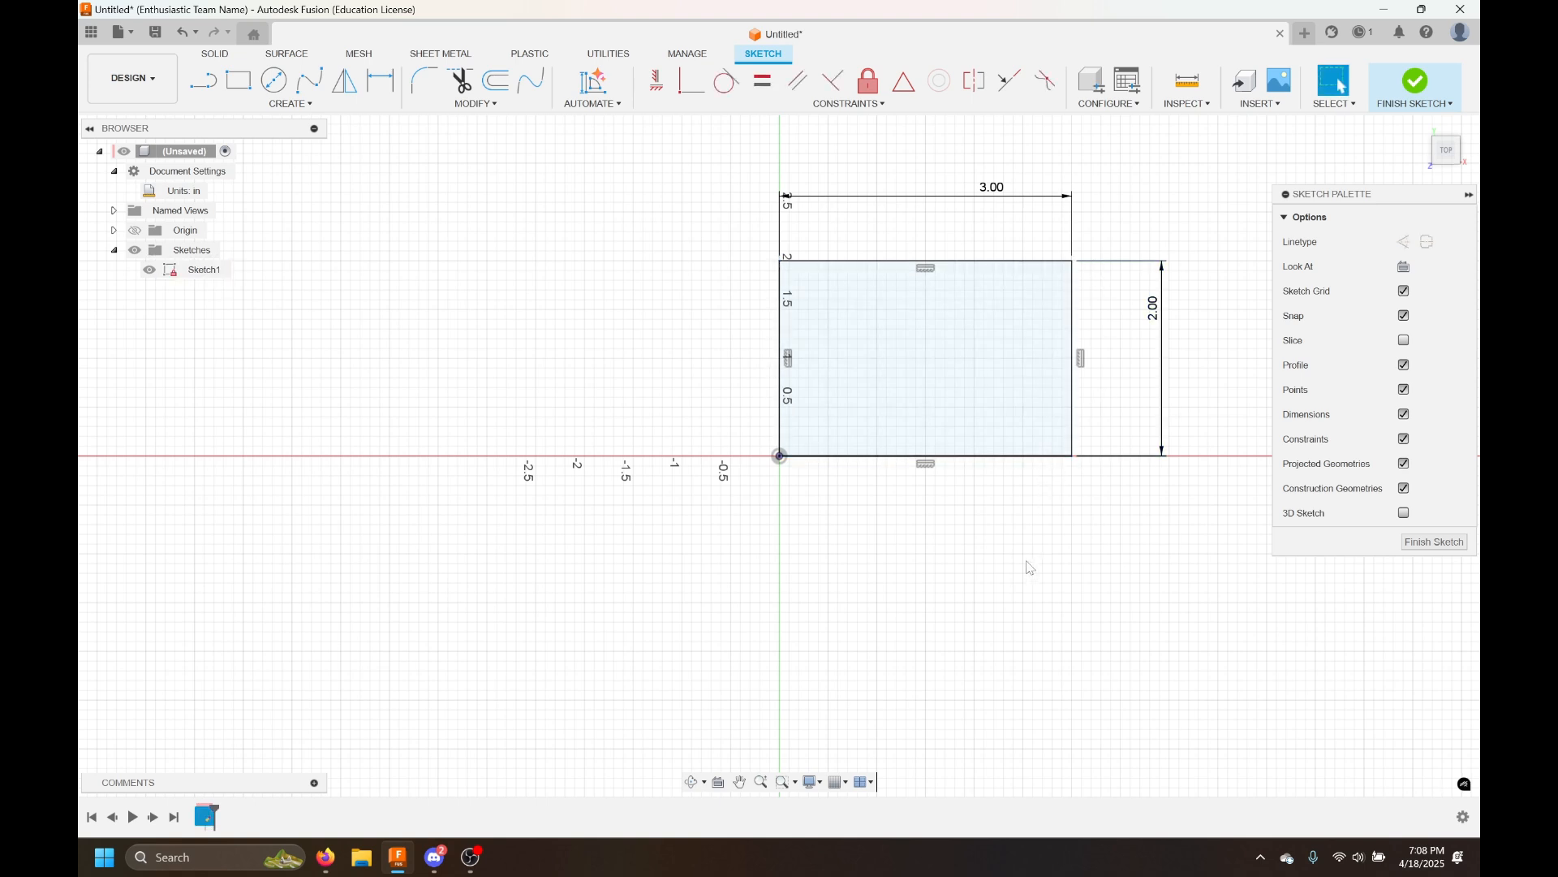
middle_drag(915, 578, 816, 605)
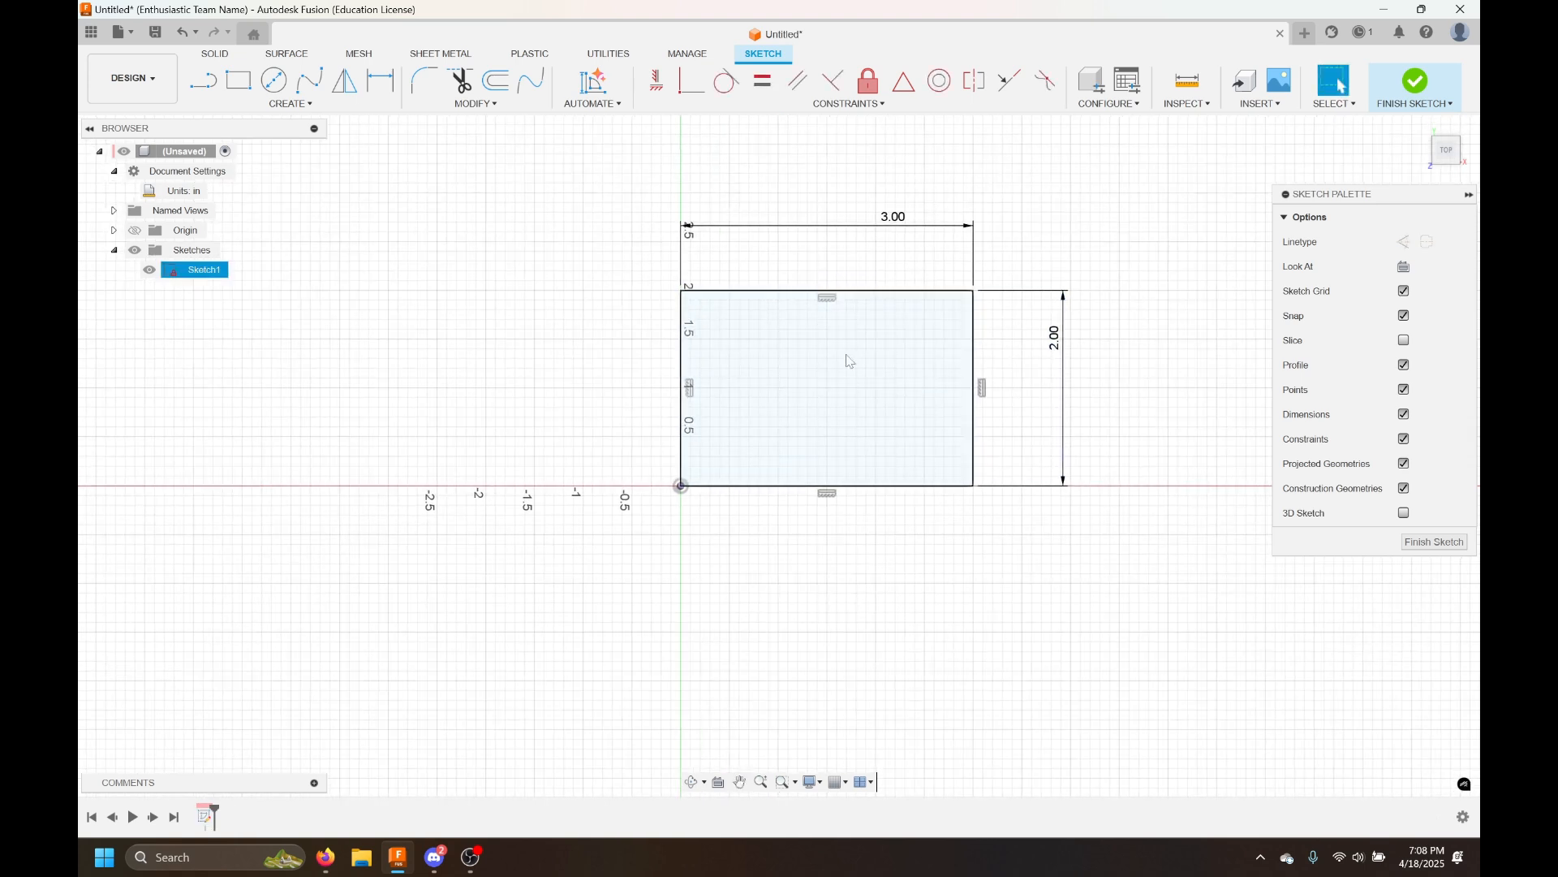
Finish the sketch
click(1415, 81)
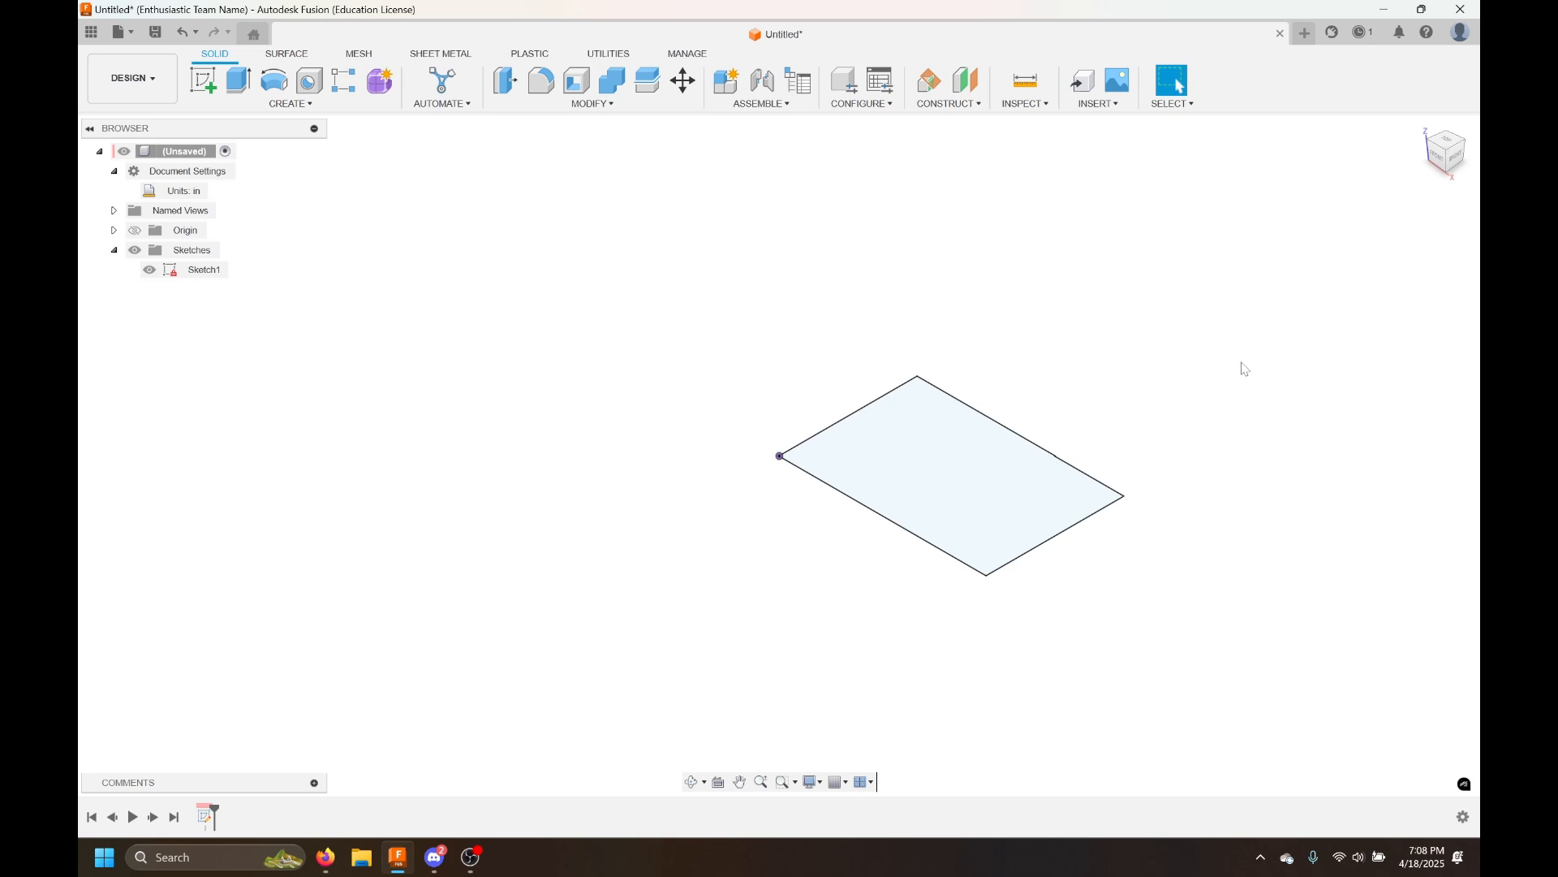
scroll(1104, 386, down, 3)
scroll(1105, 385, up, 4)
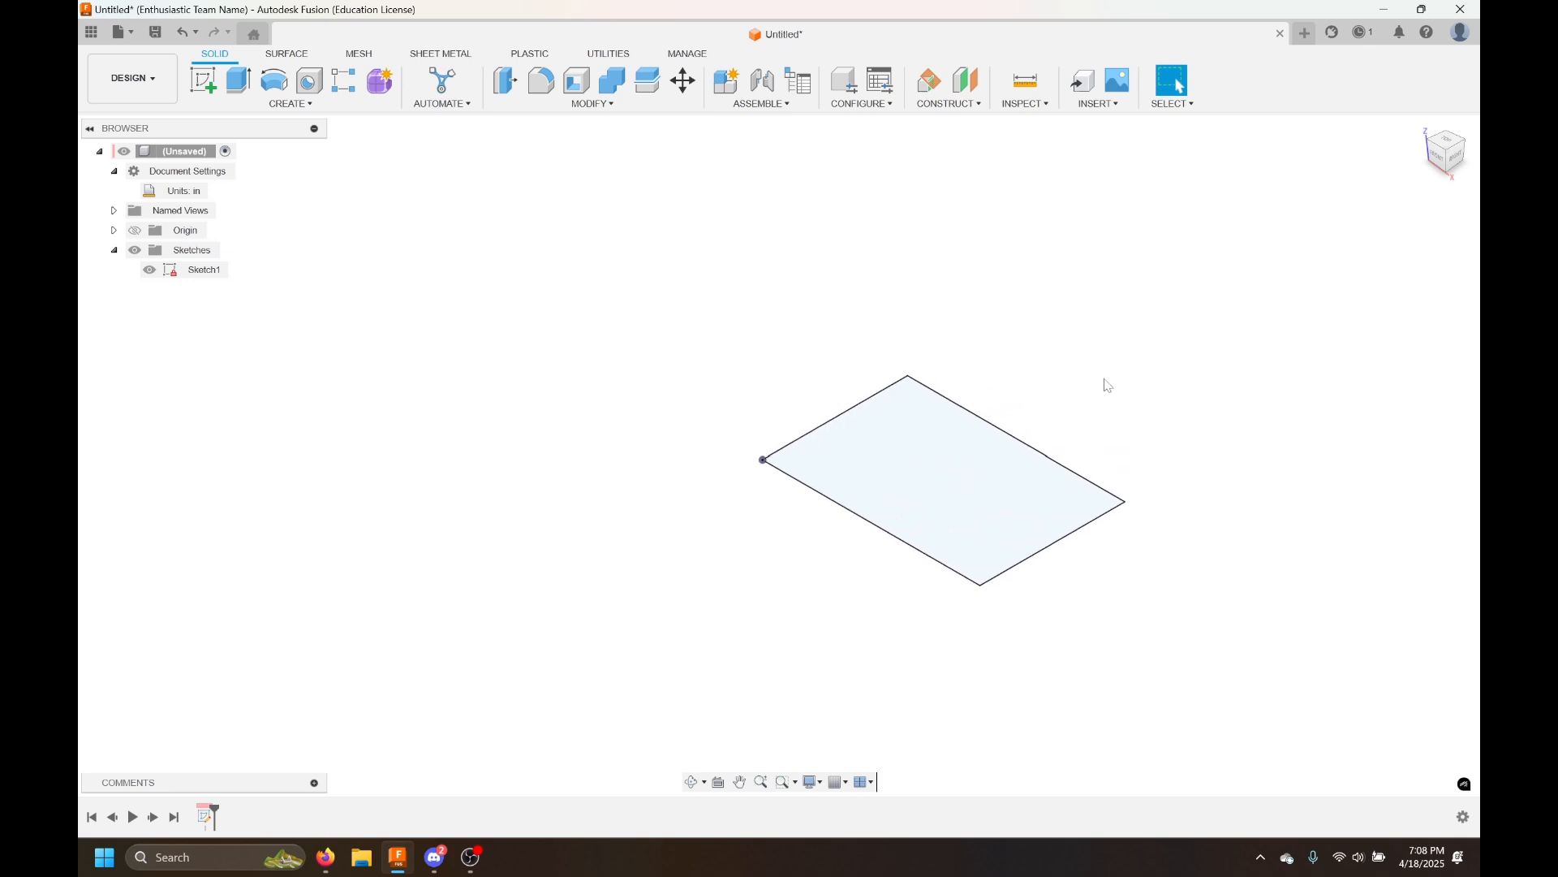
scroll(1105, 385, down, 4)
scroll(1108, 386, up, 8)
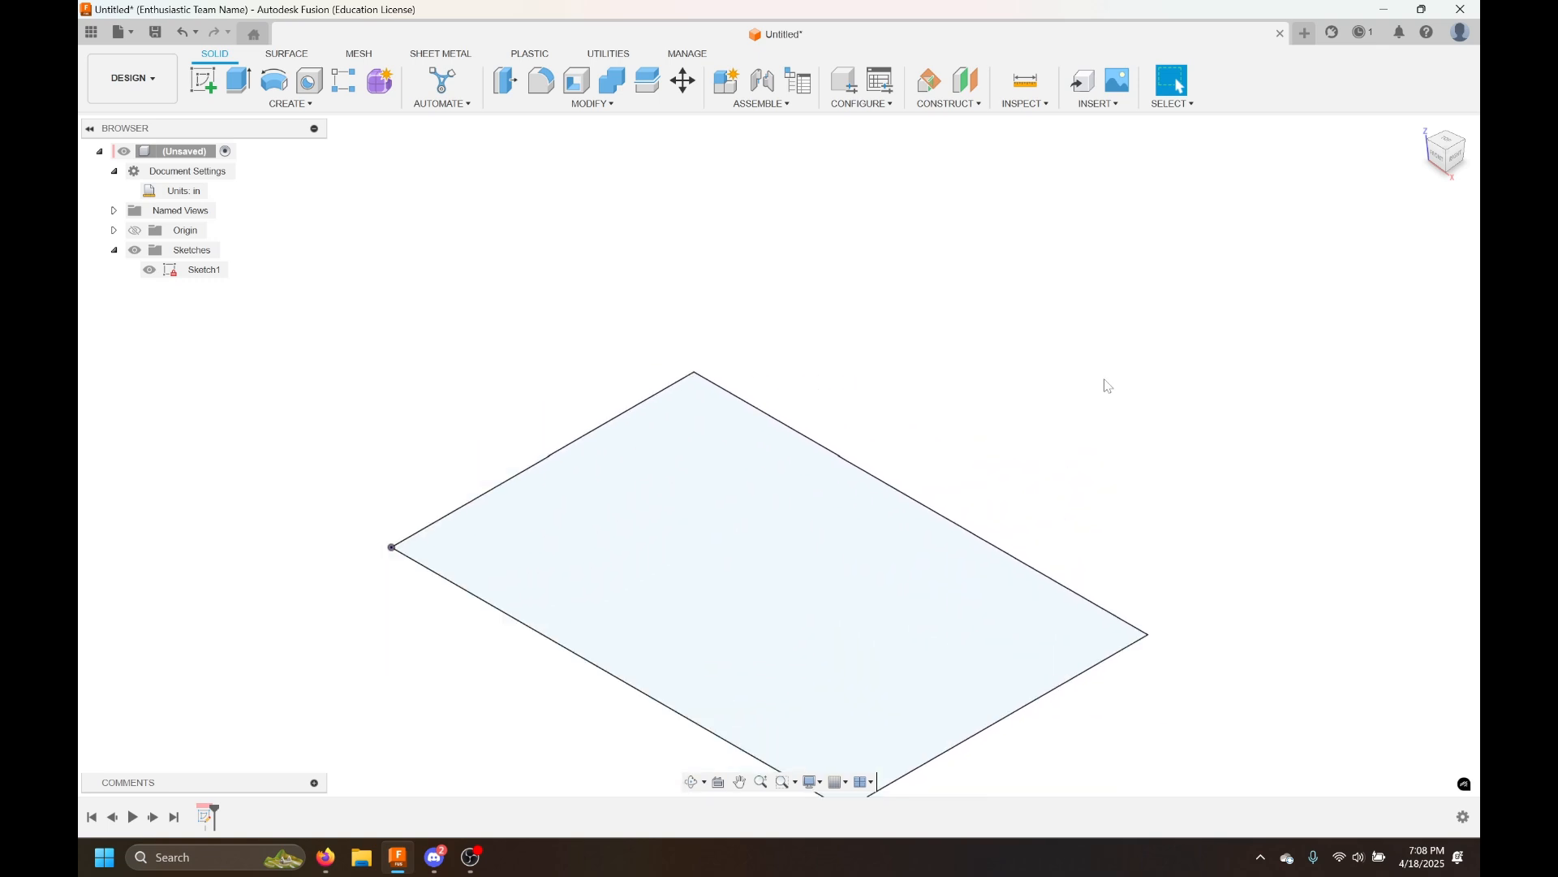
scroll(1108, 385, down, 4)
scroll(1108, 386, up, 2)
scroll(1108, 386, down, 2)
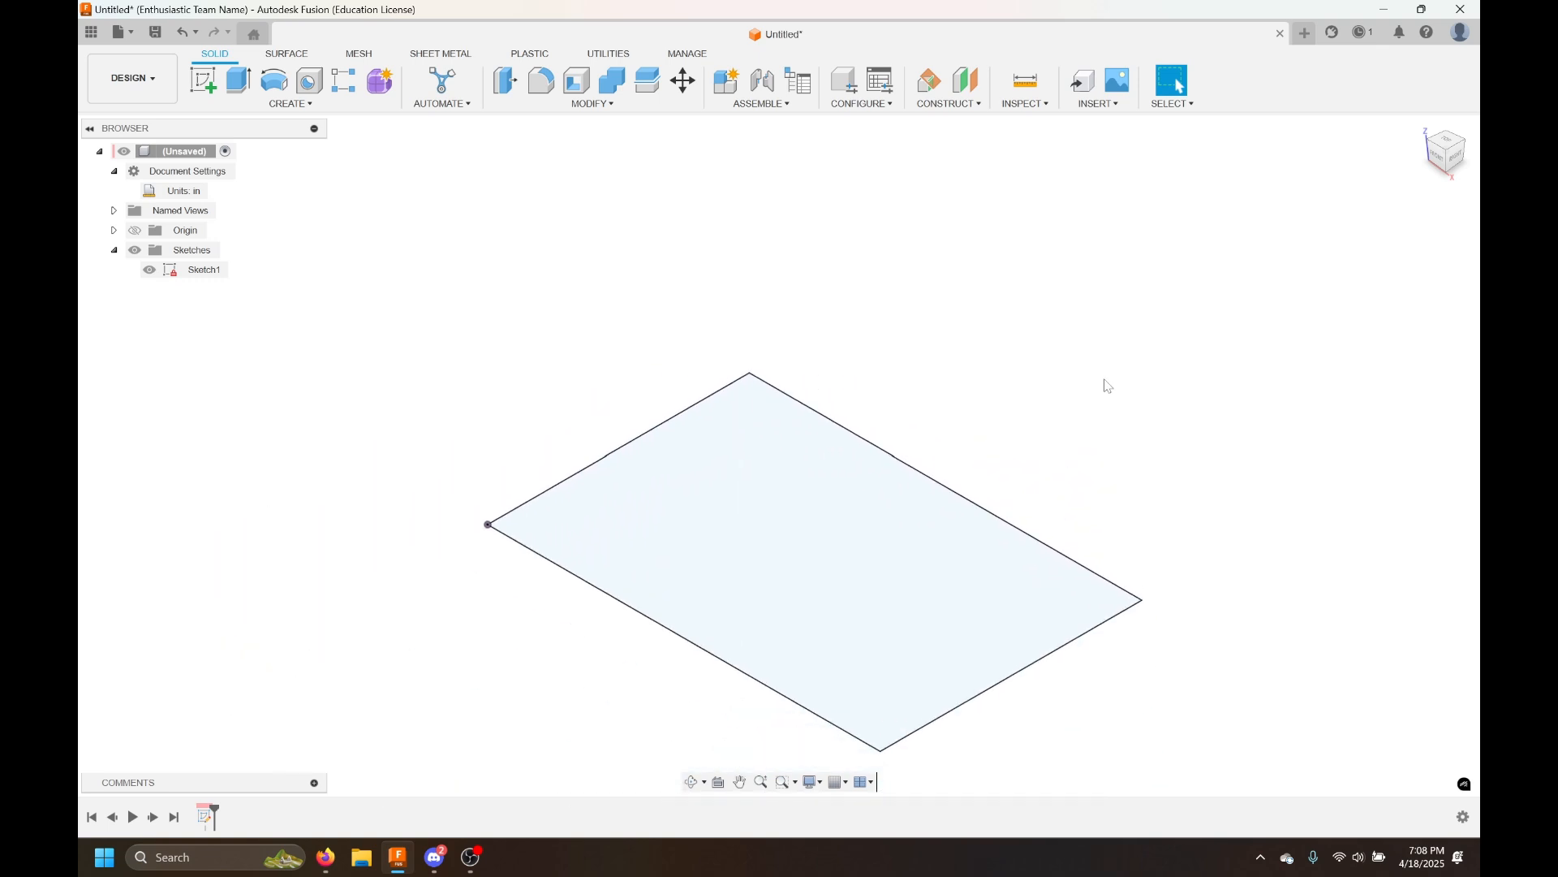
scroll(1108, 386, up, 2)
scroll(1108, 386, down, 3)
middle_drag(1108, 386, 1004, 362)
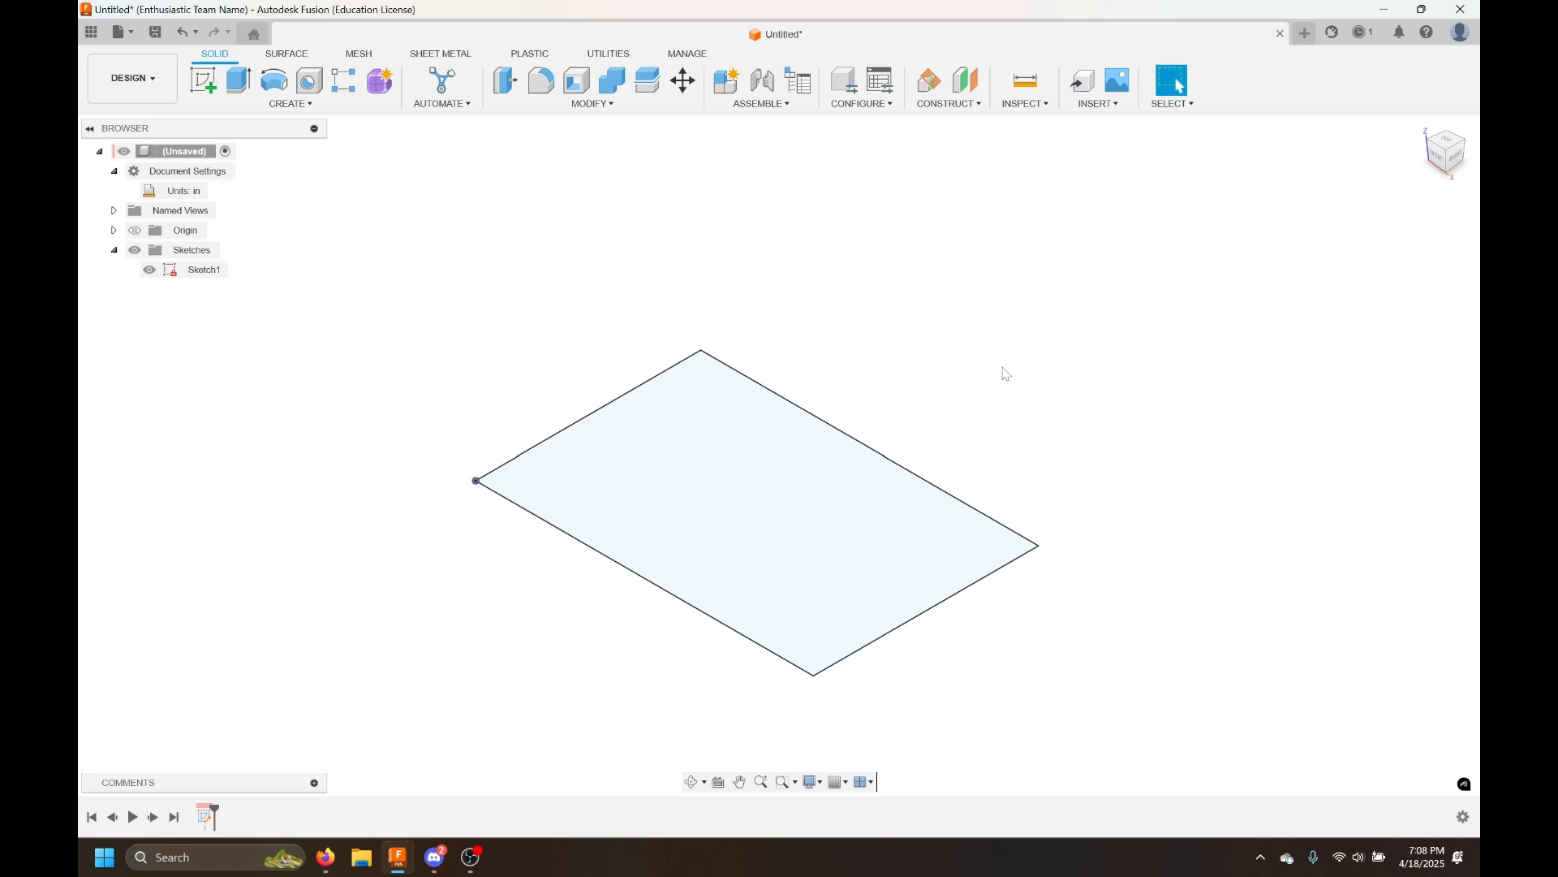
middle_drag(1047, 397, 1113, 337)
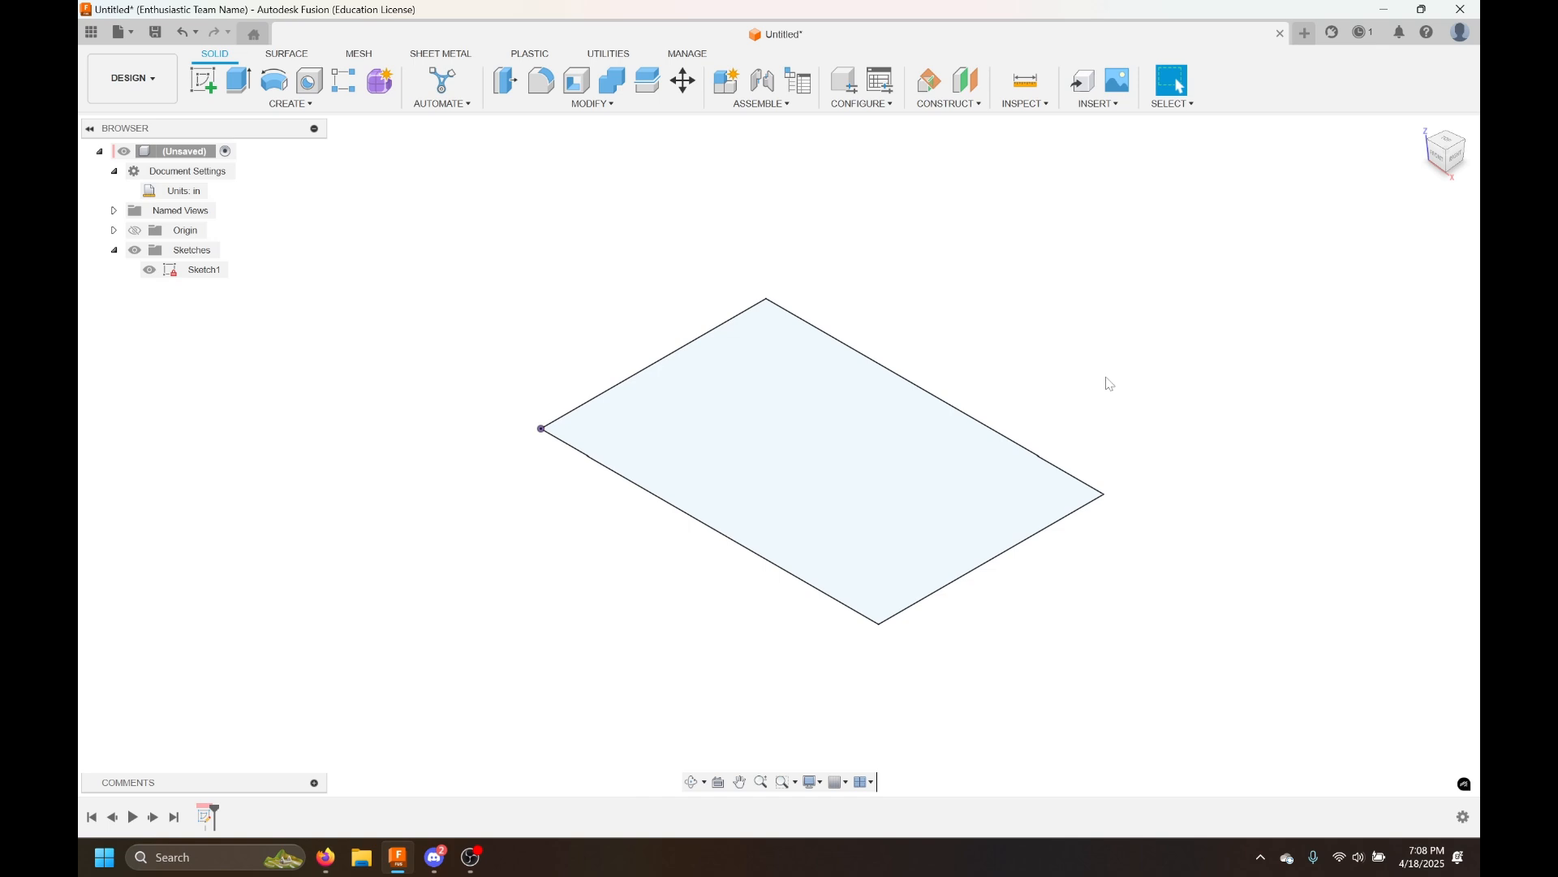
scroll(1108, 383, up, 3)
scroll(1108, 382, down, 2)
scroll(1106, 382, down, 2)
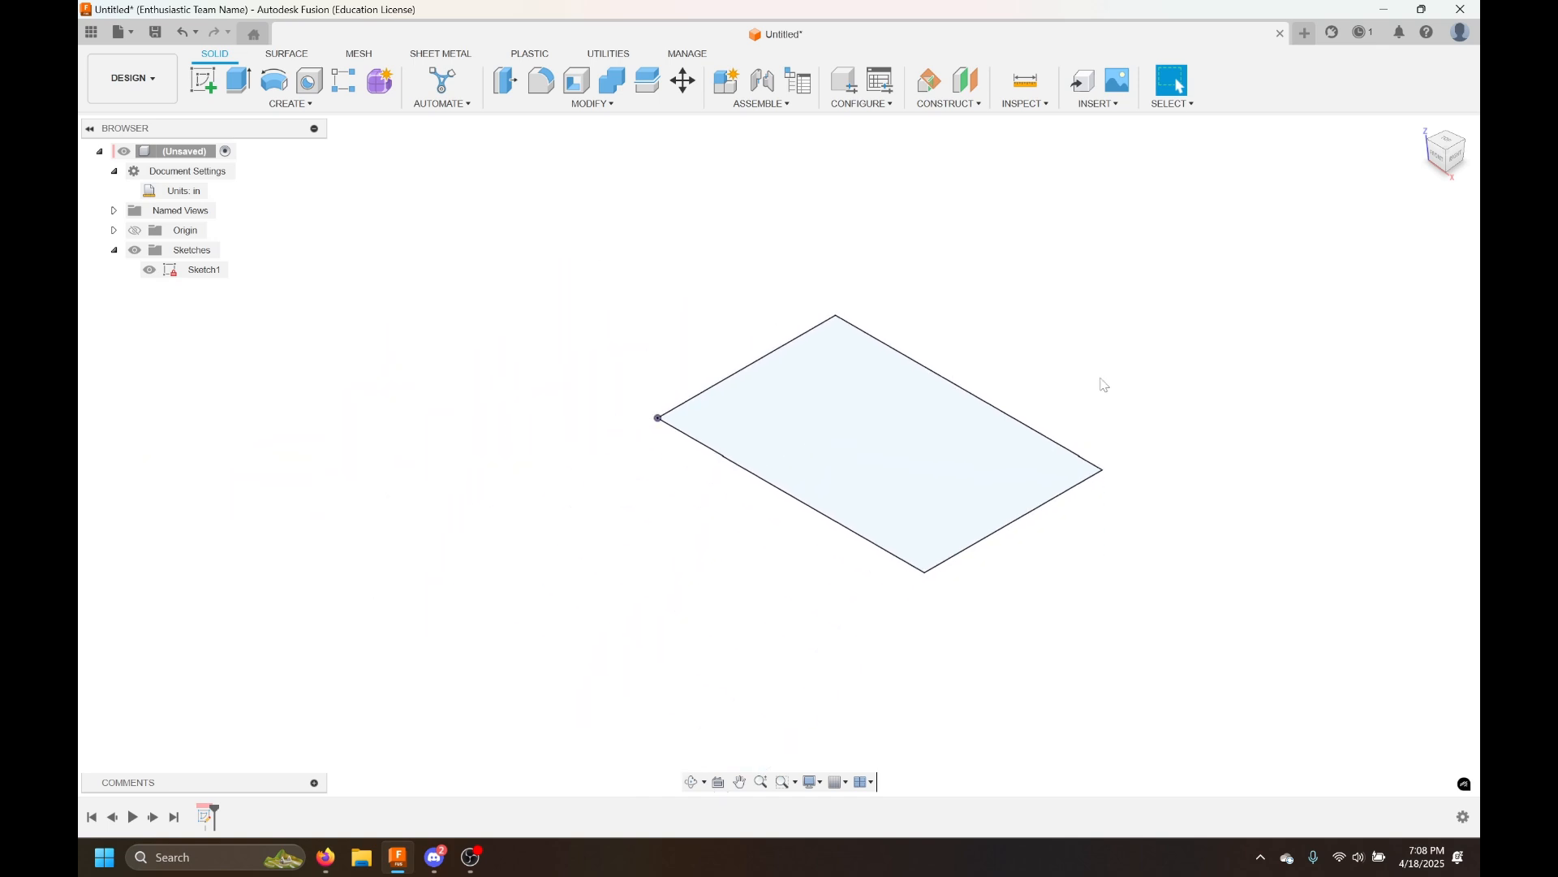
scroll(1104, 384, up, 3)
scroll(1105, 384, down, 2)
mouse_move(1105, 385)
middle_down()
mouse_move(1044, 372)
mouse_move(1079, 407)
middle_up()
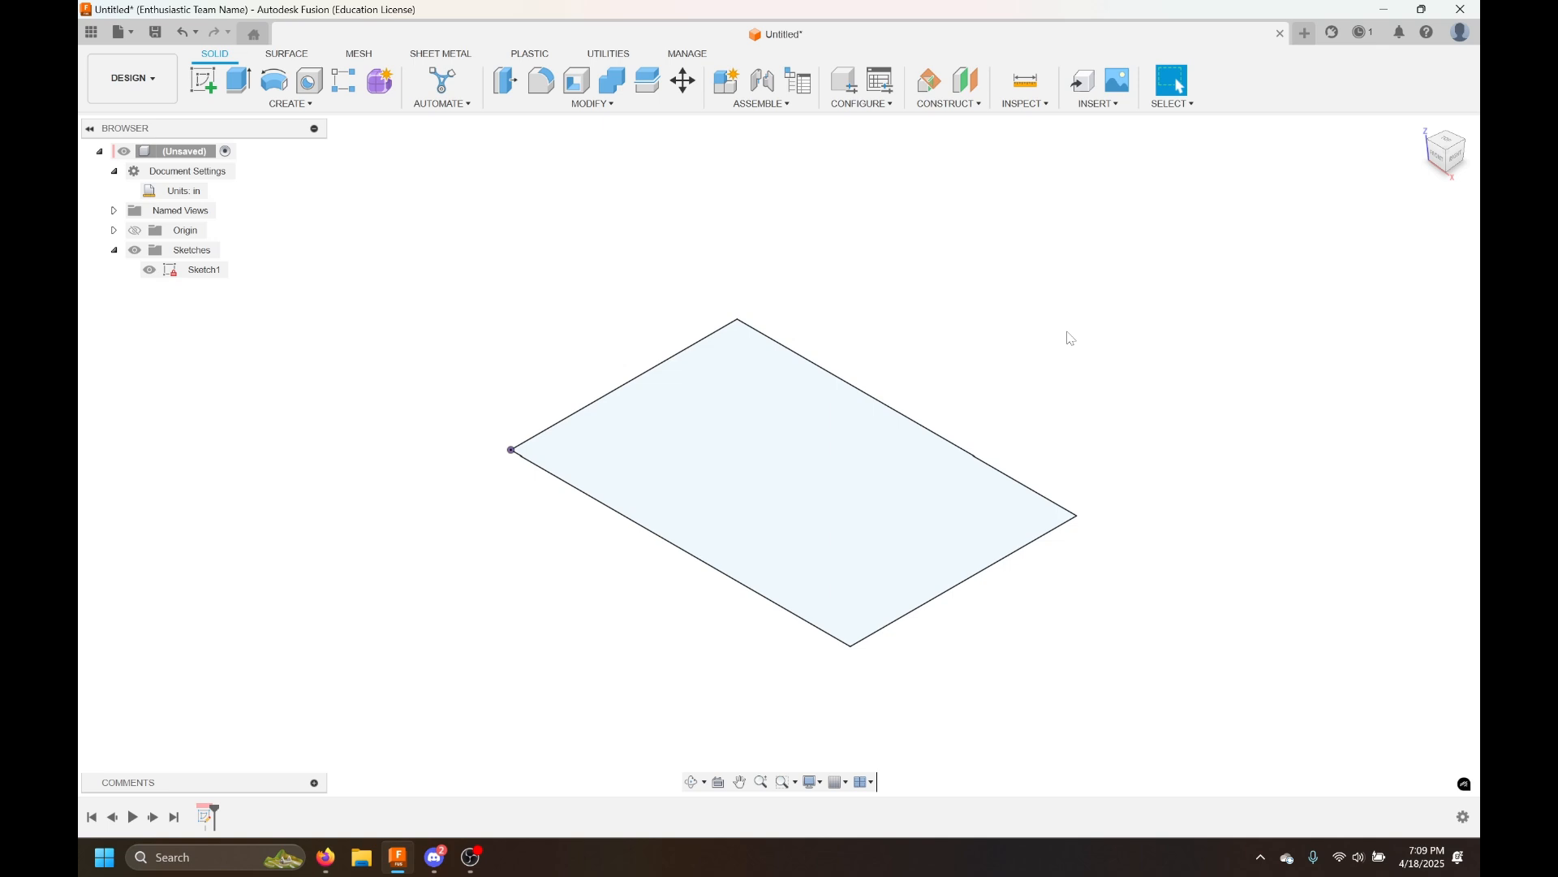
scroll(1040, 341, down, 2)
middle_drag(1033, 324, 1016, 318)
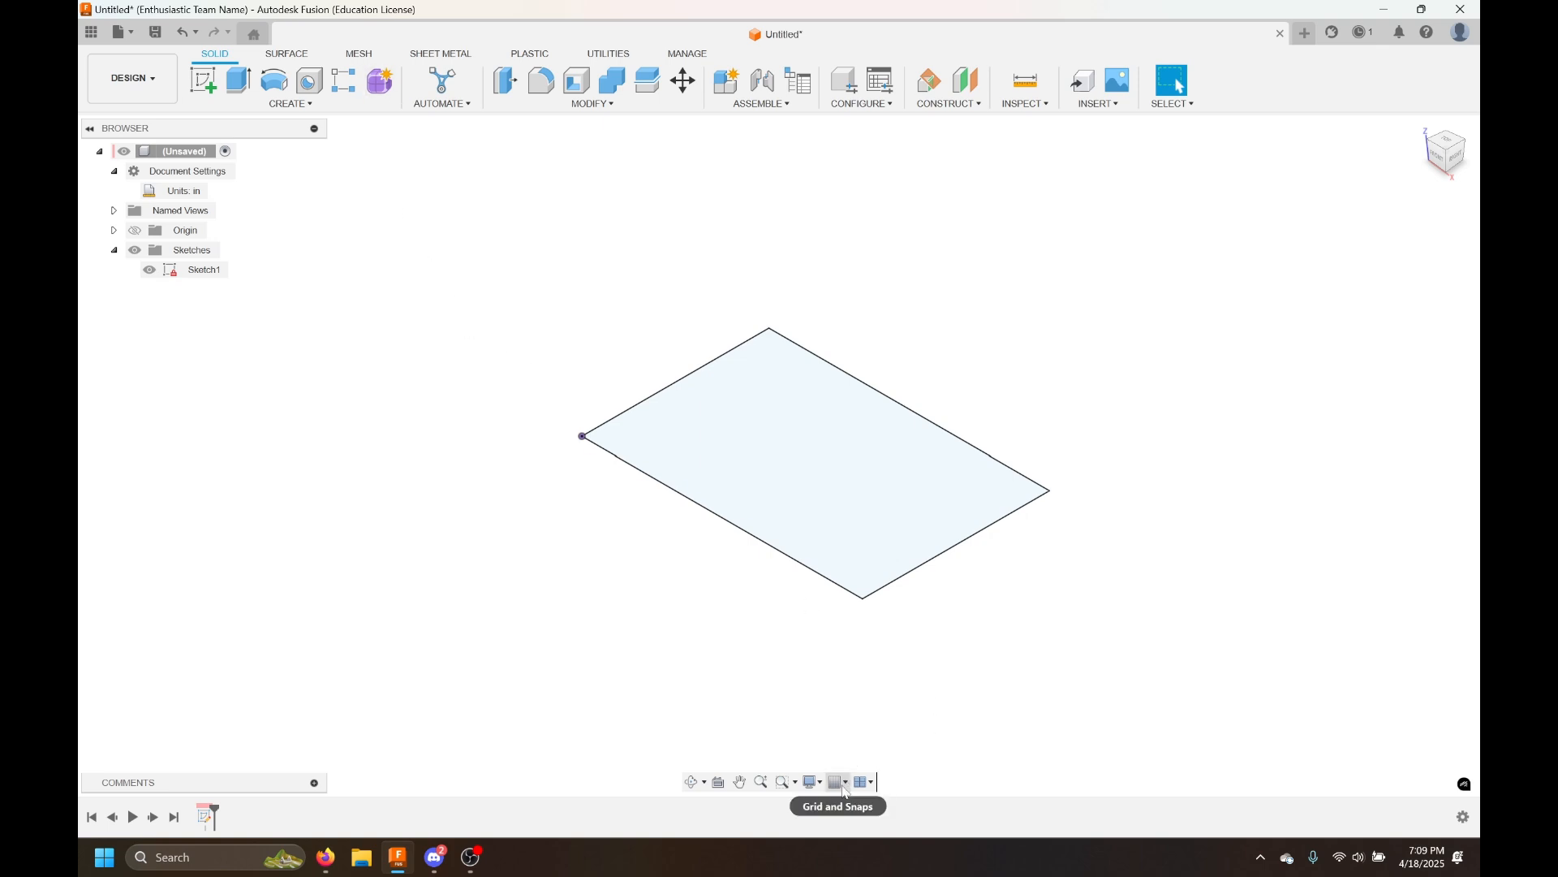
click(844, 786)
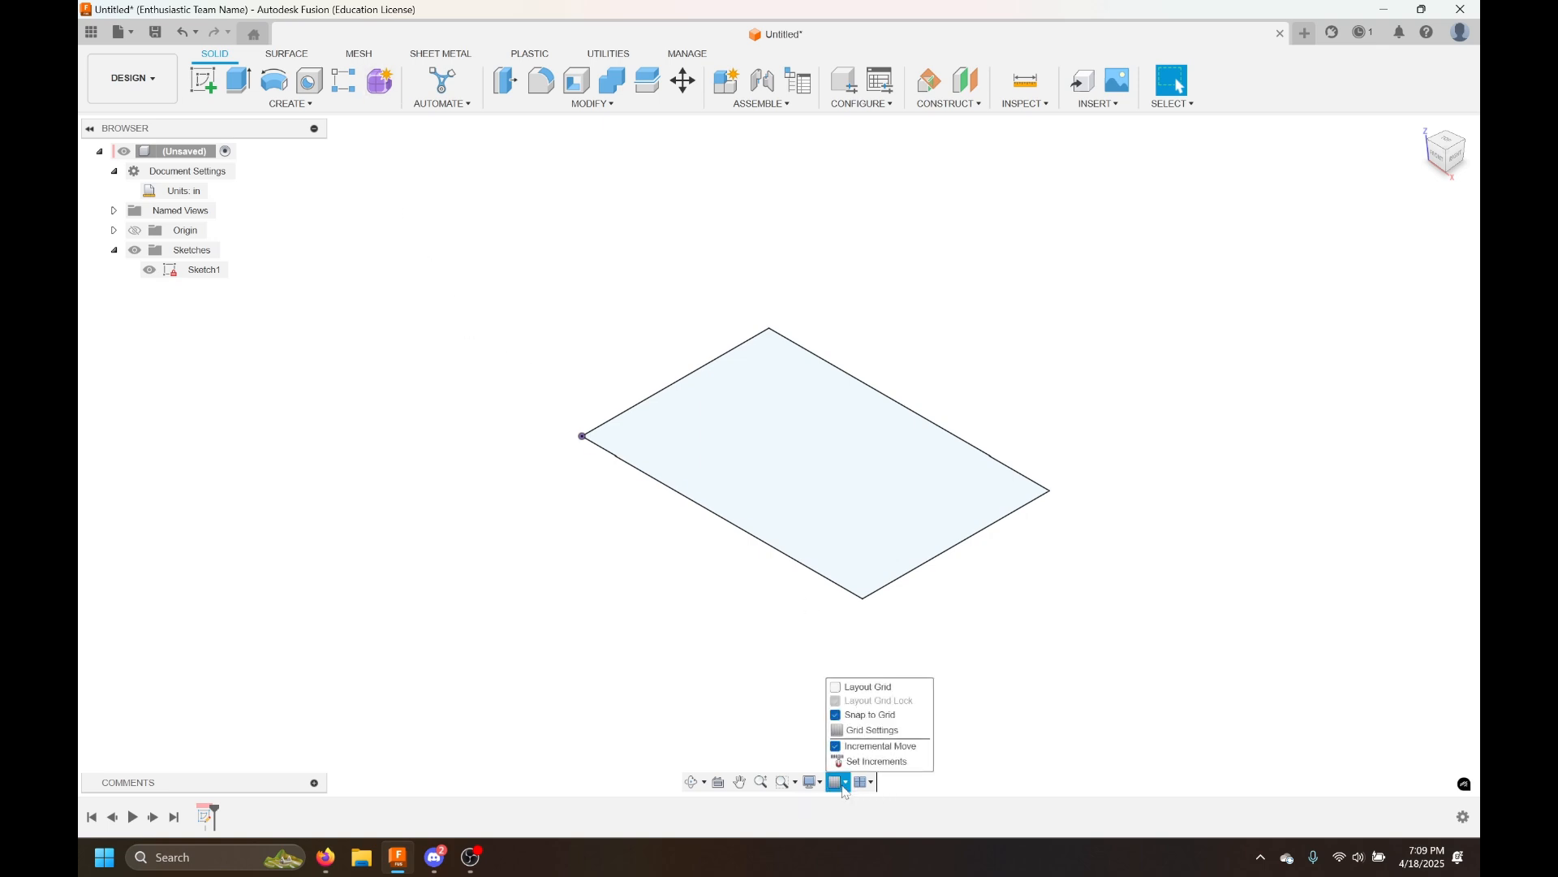
click(867, 691)
click(854, 692)
click(851, 692)
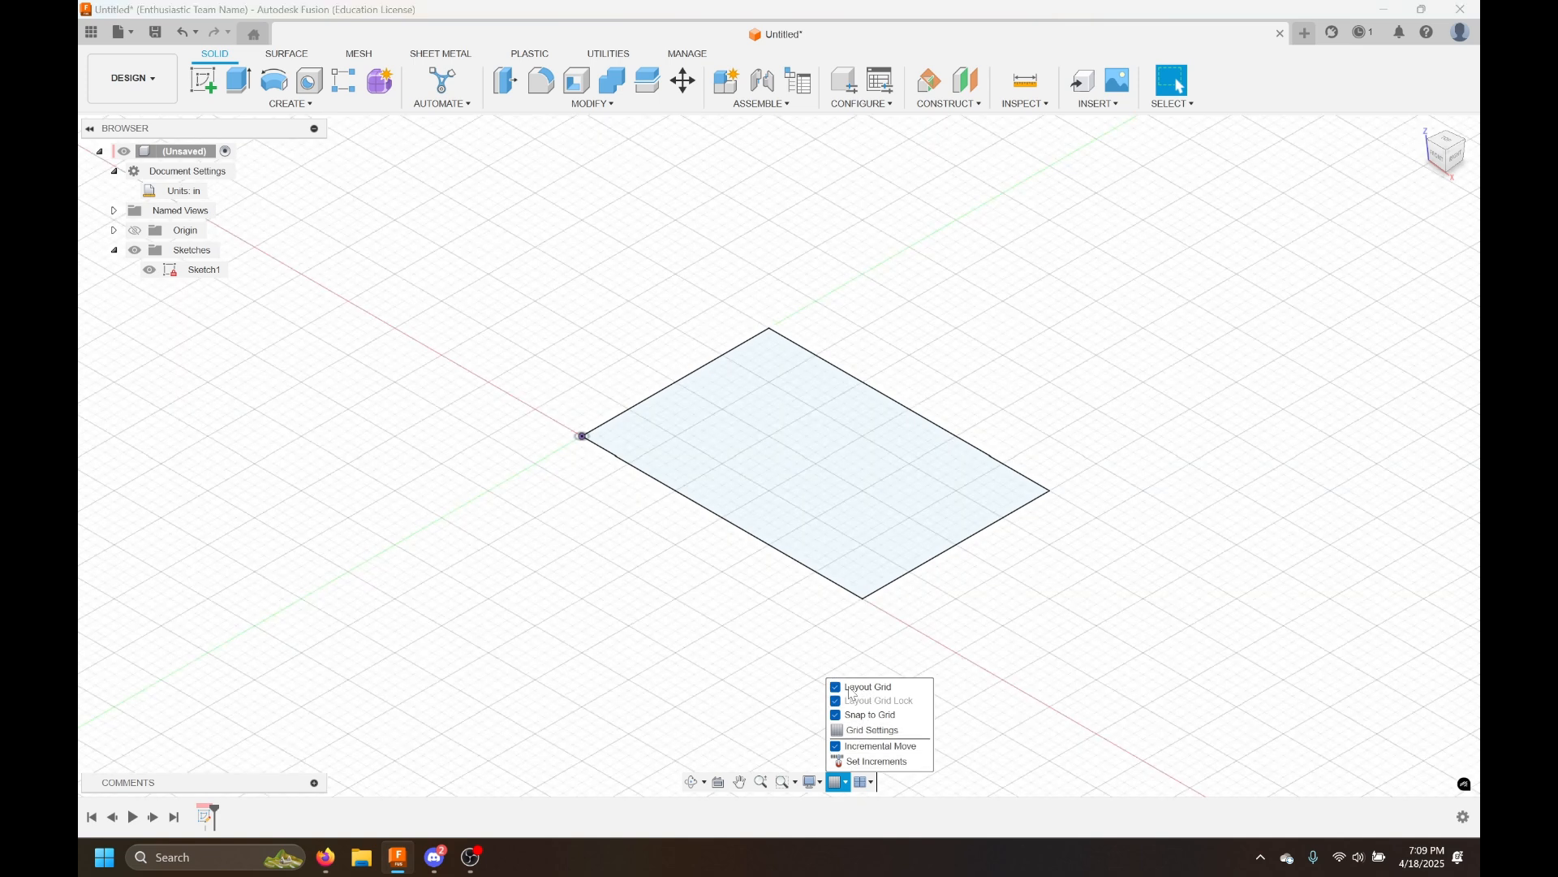
click(851, 693)
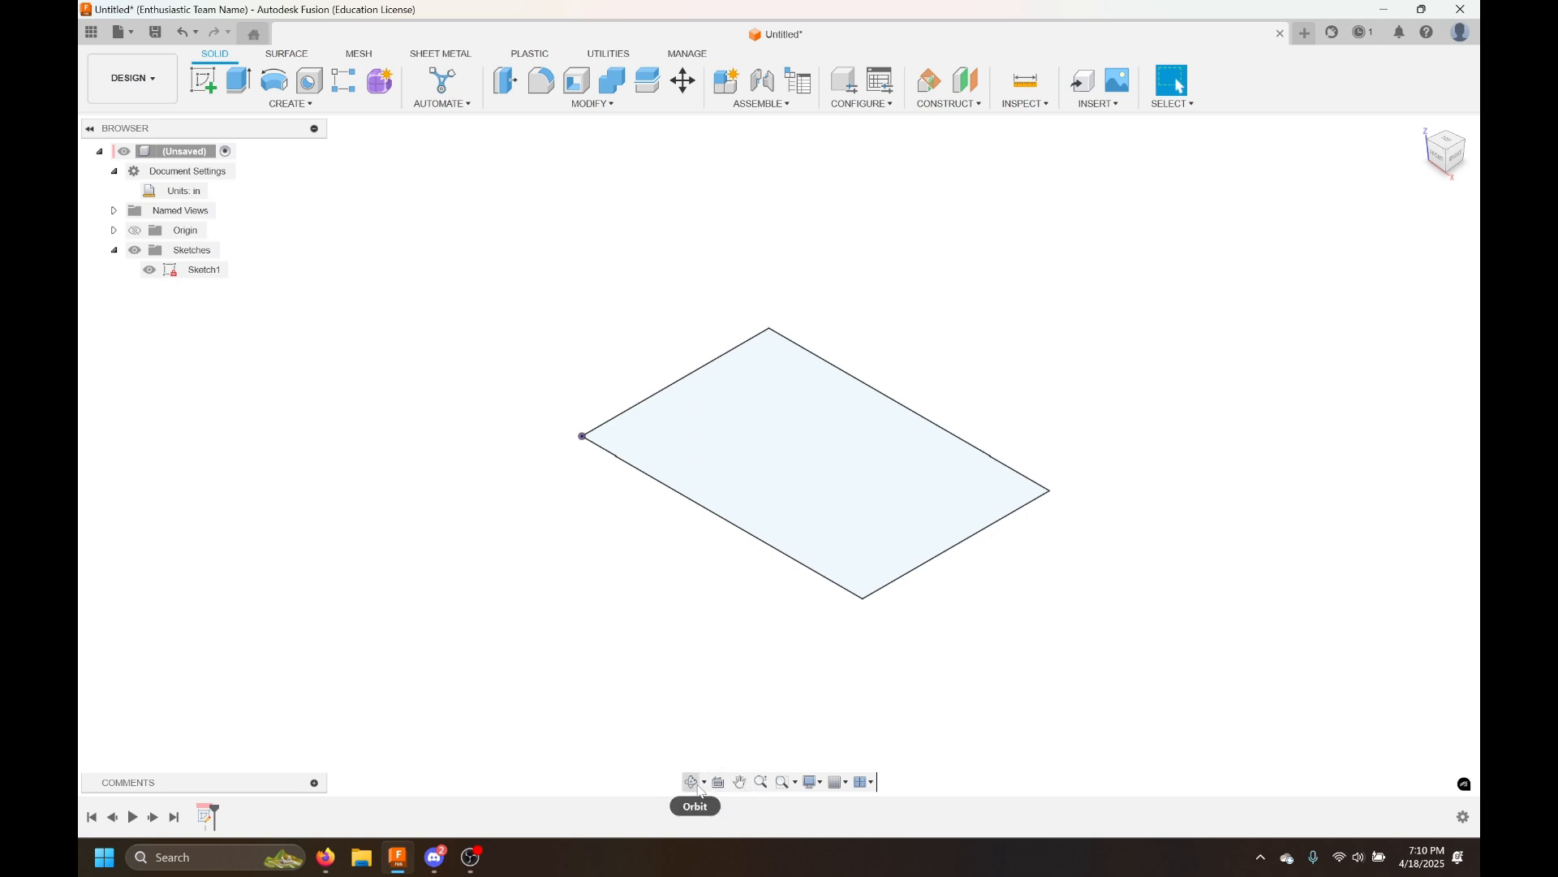
click(853, 588)
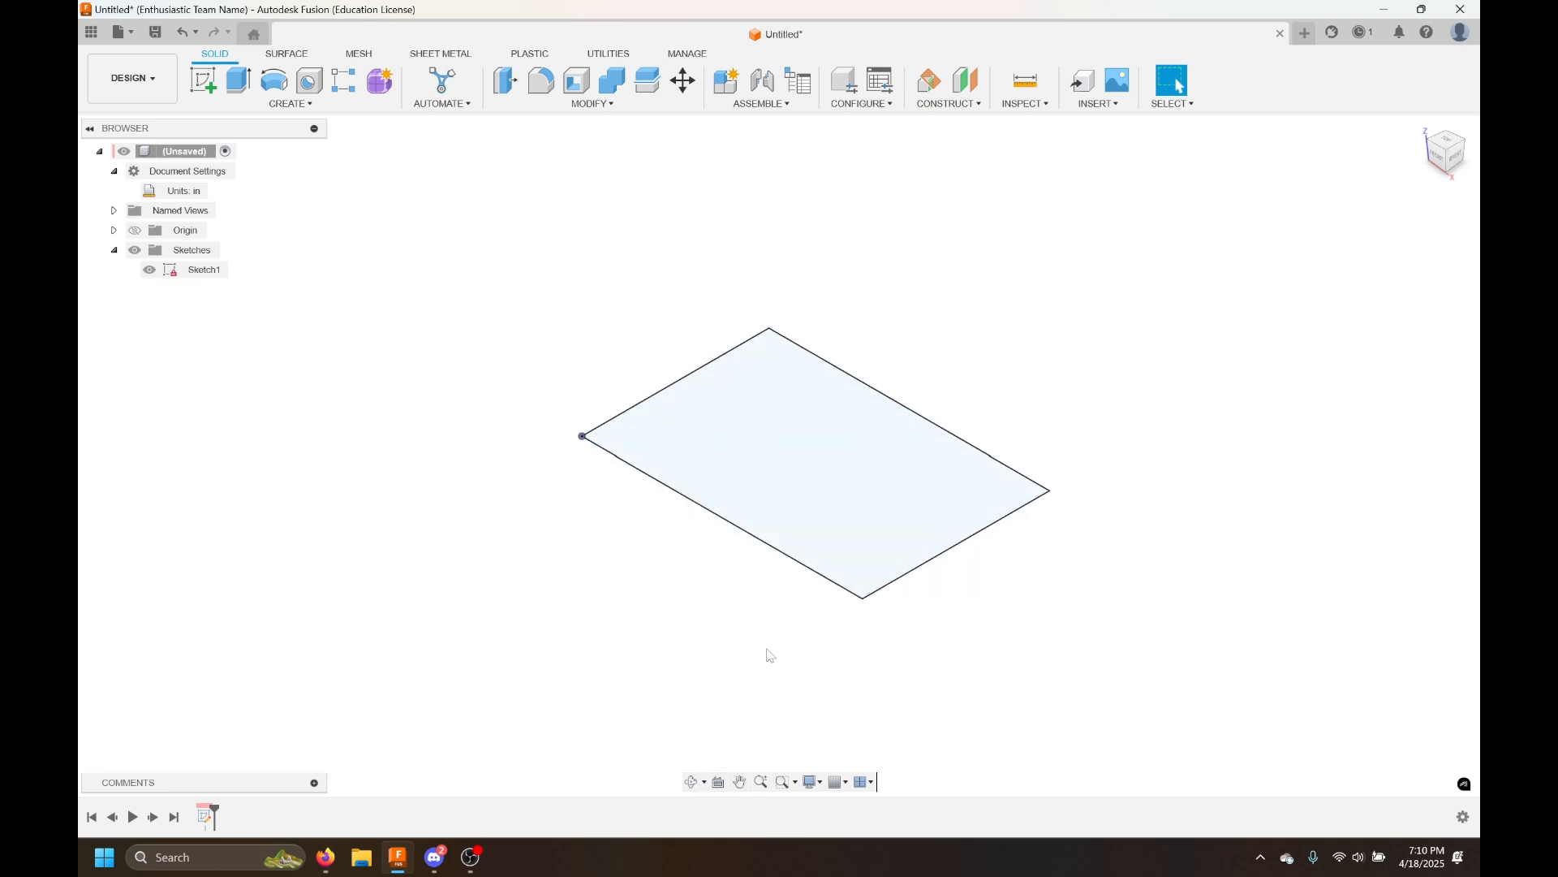
Set the default orbit type to Constrained Orbit in the Preferences
click(694, 782)
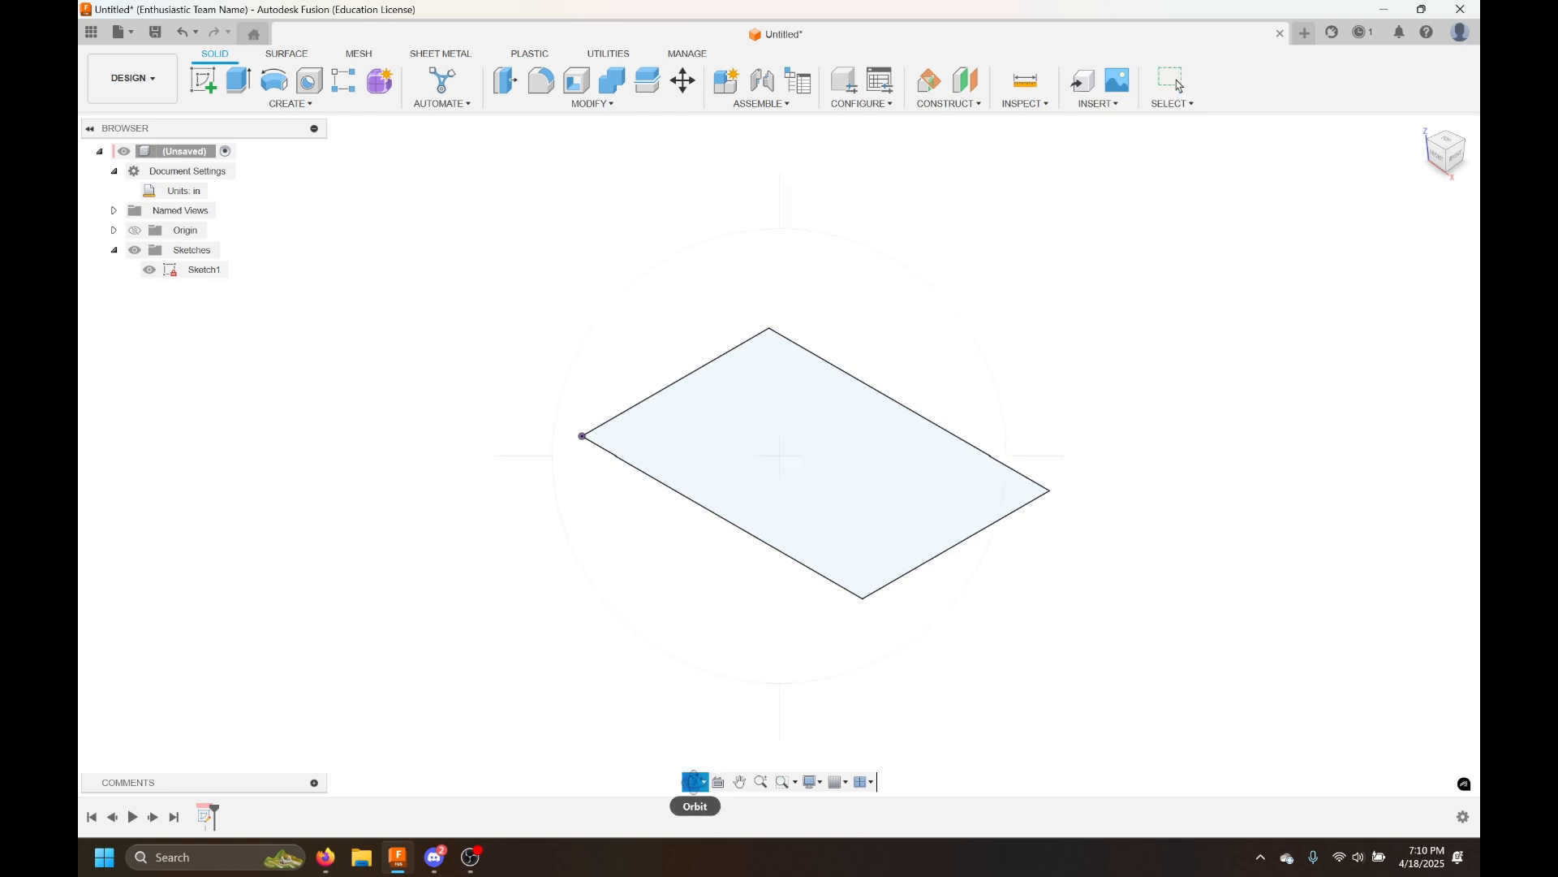
mouse_move(793, 647)
mouse_down()
mouse_move(707, 621)
mouse_move(769, 595)
mouse_move(904, 657)
mouse_move(866, 574)
mouse_move(793, 519)
mouse_move(835, 515)
mouse_move(1047, 388)
mouse_up()
click(1461, 32)
click(1448, 74)
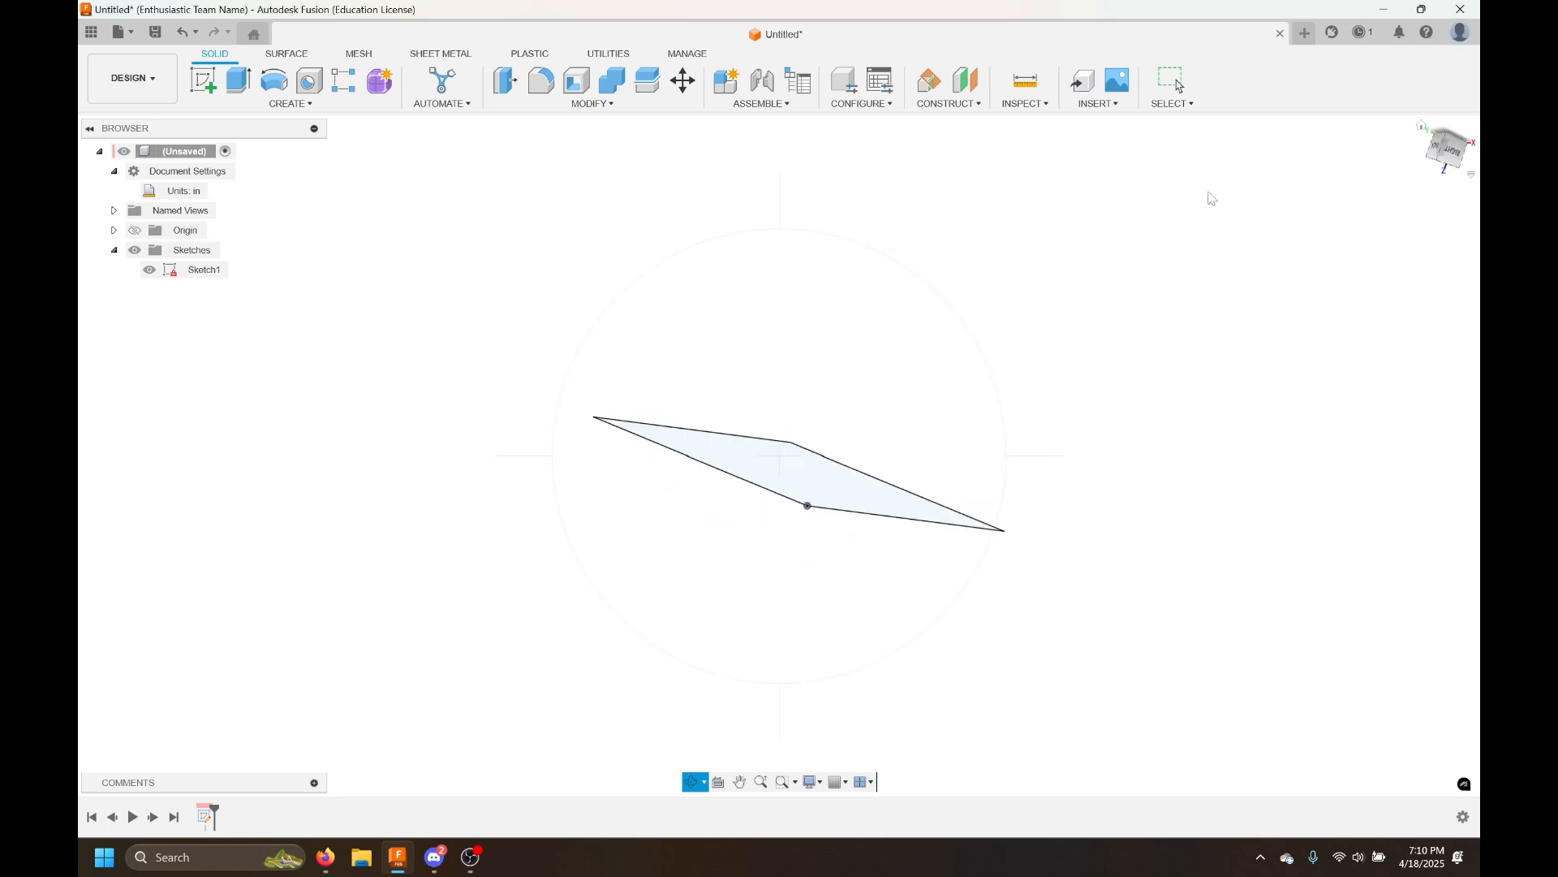
scroll(903, 495, down, 1)
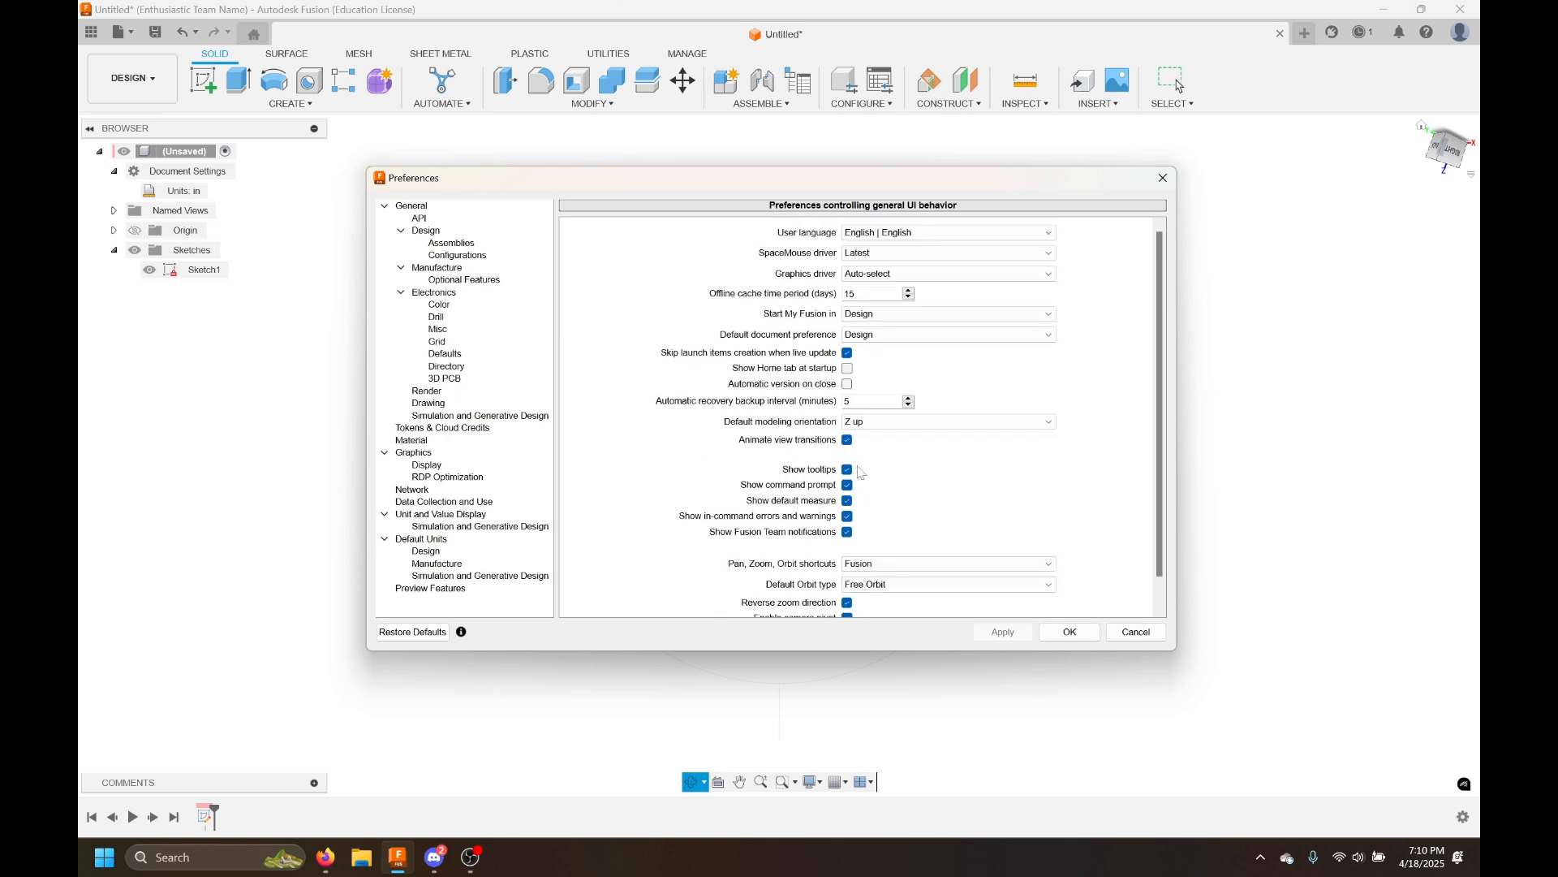
click(872, 556)
click(875, 567)
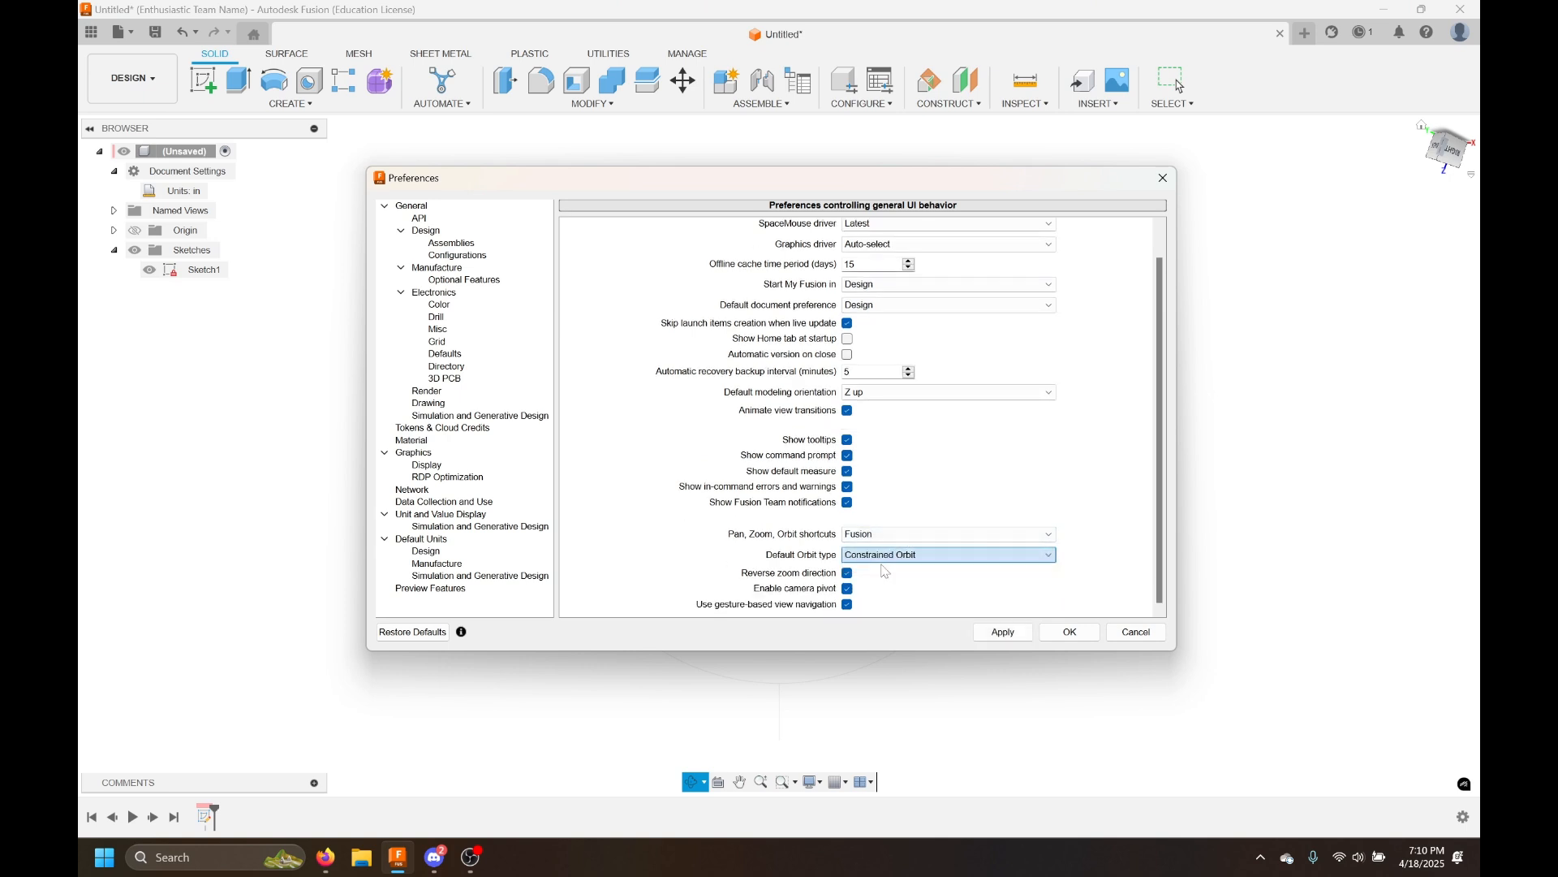
click(1065, 631)
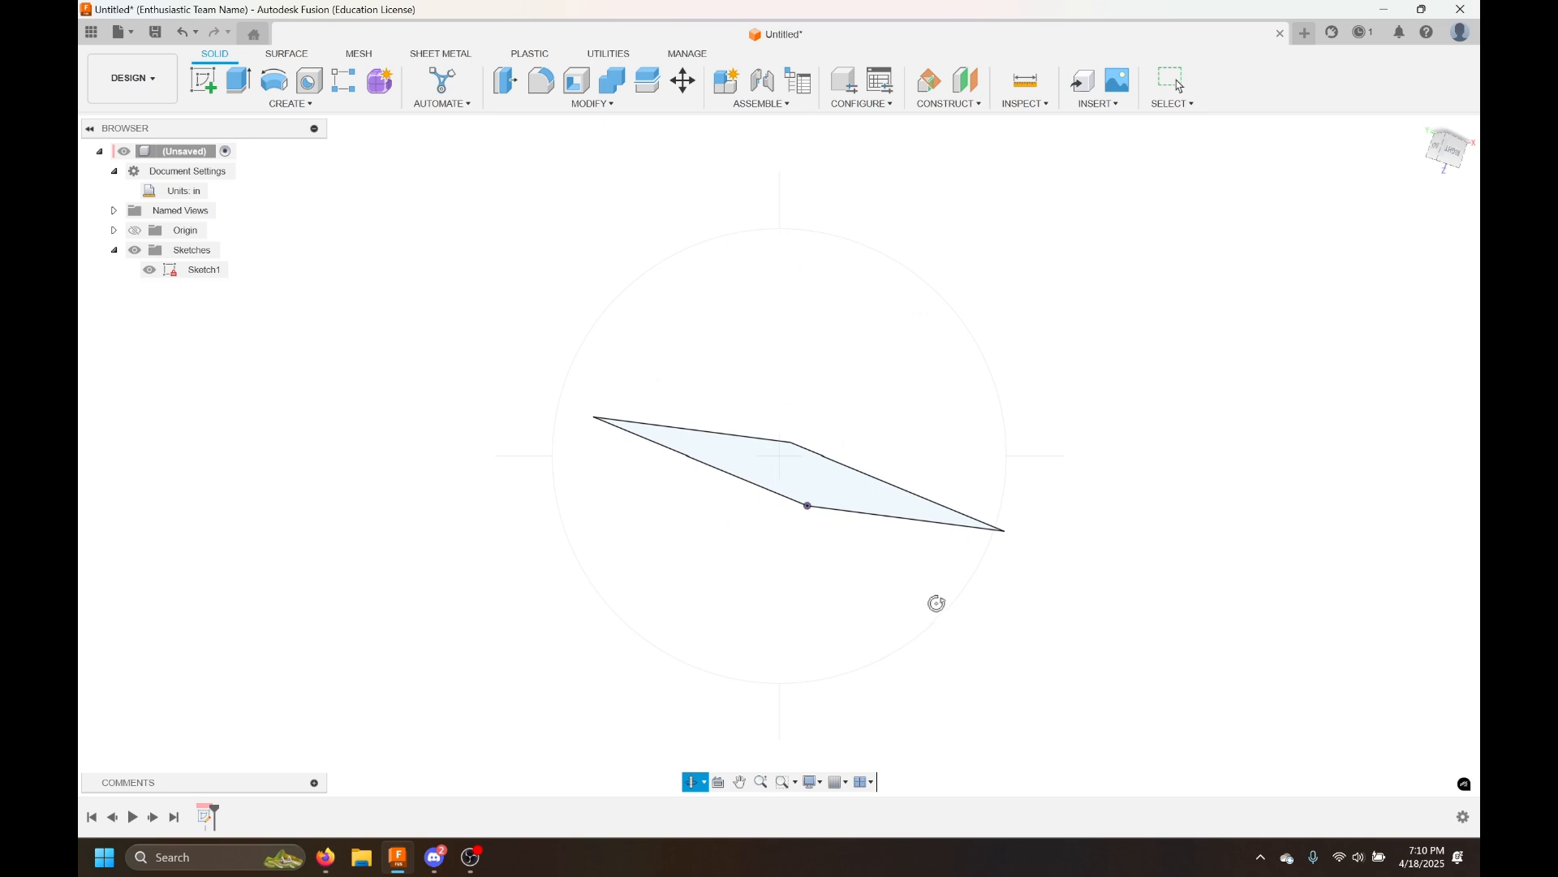
Orbit, pan and zoom around the rectangle sketch to examine it with constrained orbit
mouse_move(932, 601)
shift+middle_down()
mouse_move(841, 636)
mouse_move(925, 271)
mouse_move(974, 260)
shift+middle_up()
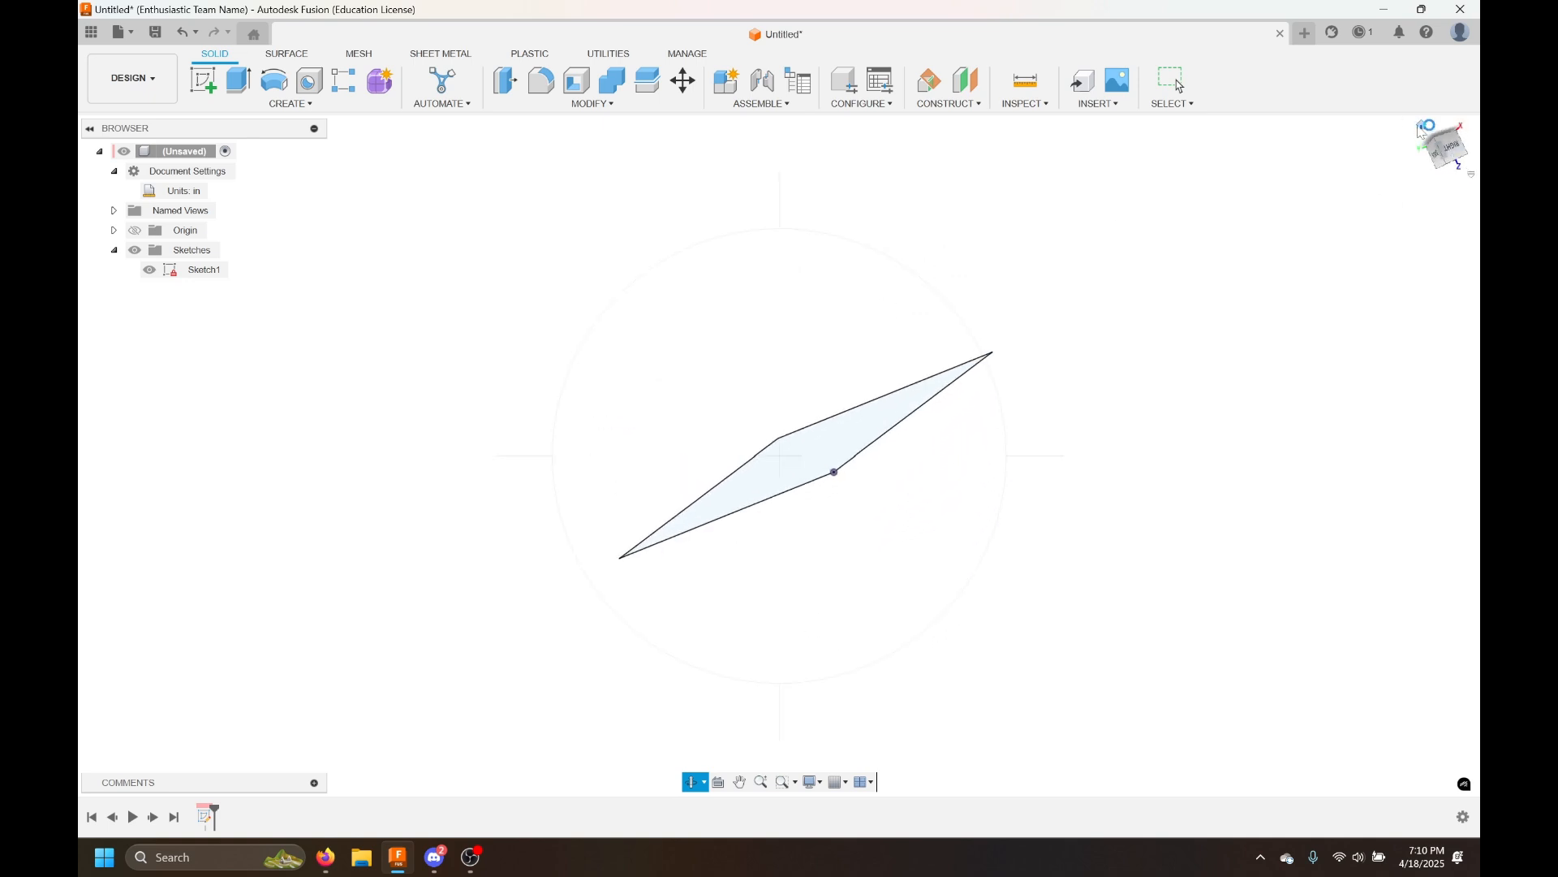
click(1435, 144)
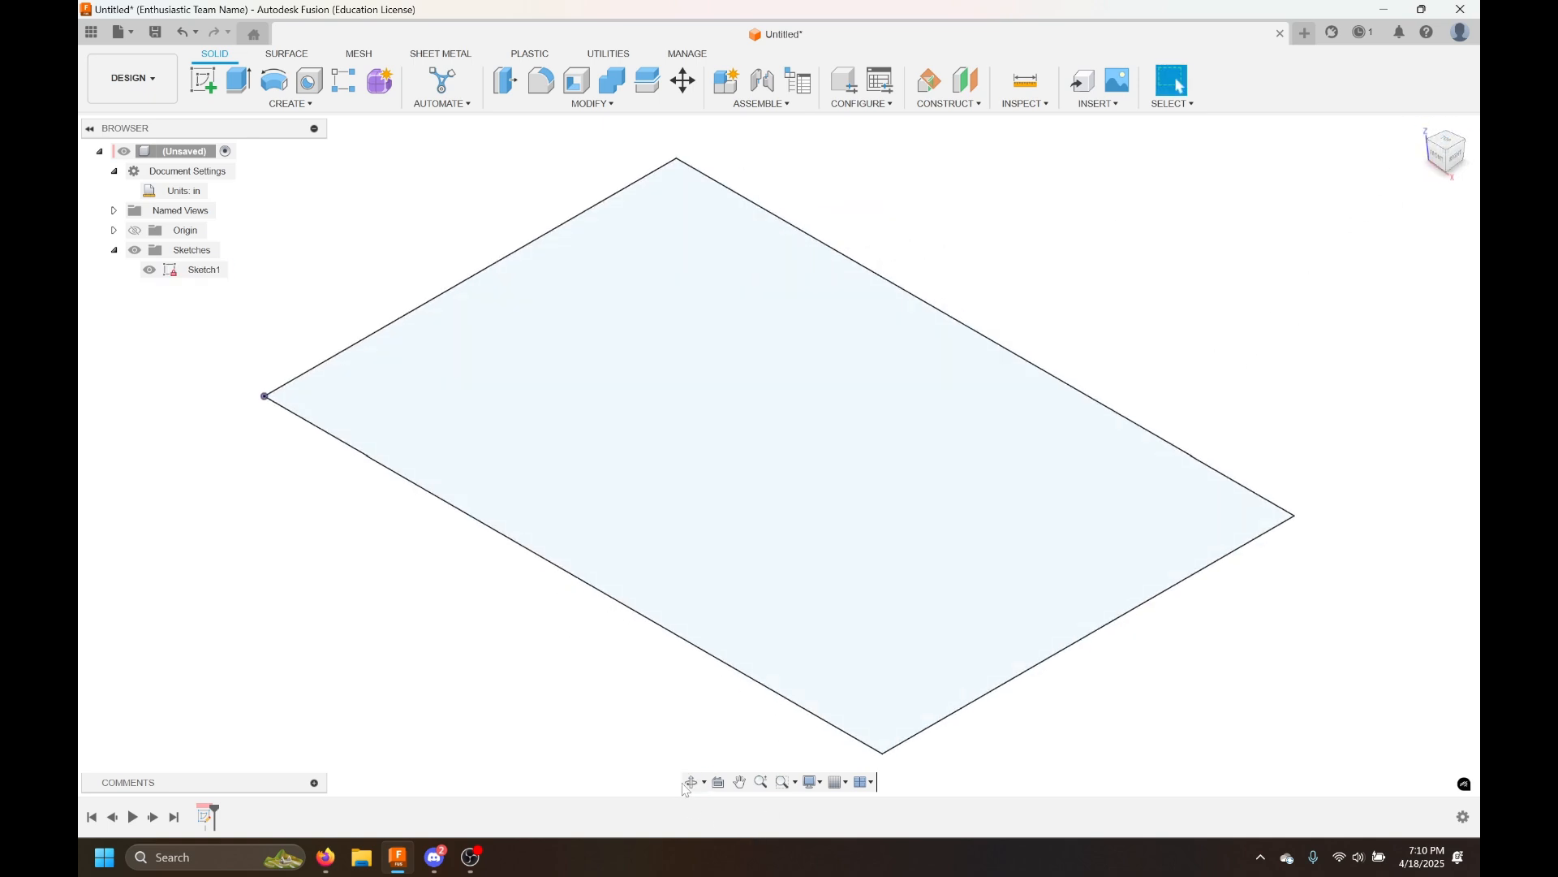
click(694, 782)
mouse_move(682, 715)
mouse_down()
mouse_move(660, 633)
mouse_move(751, 676)
mouse_move(661, 679)
mouse_move(588, 633)
mouse_move(665, 710)
mouse_move(733, 724)
mouse_move(681, 677)
mouse_up()
click(741, 781)
scroll(734, 654, down, 2)
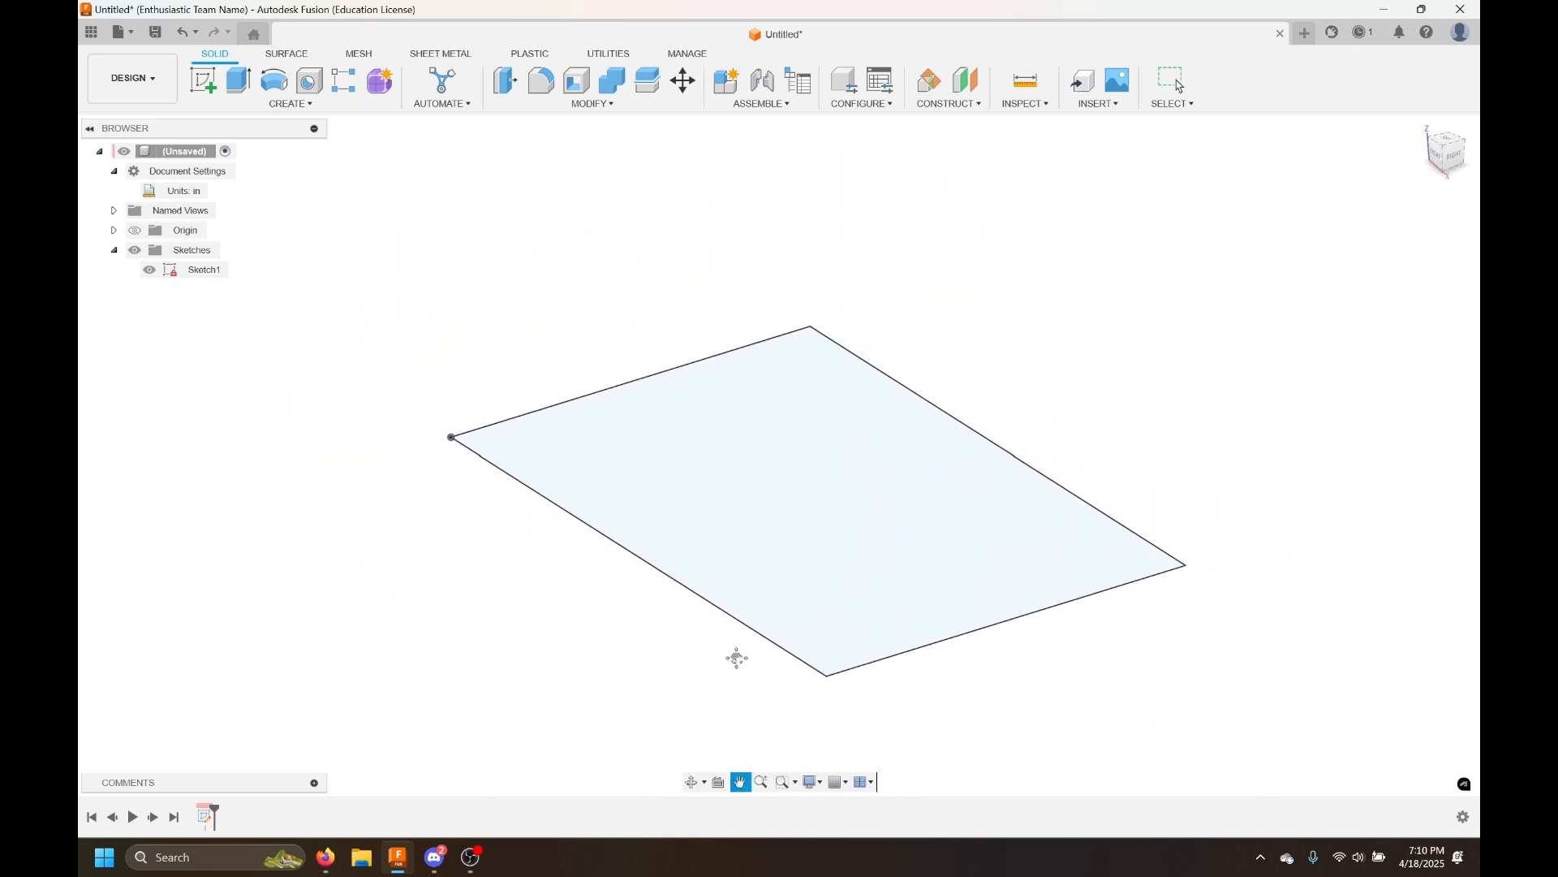
scroll(734, 655, up, 2)
scroll(736, 657, down, 1)
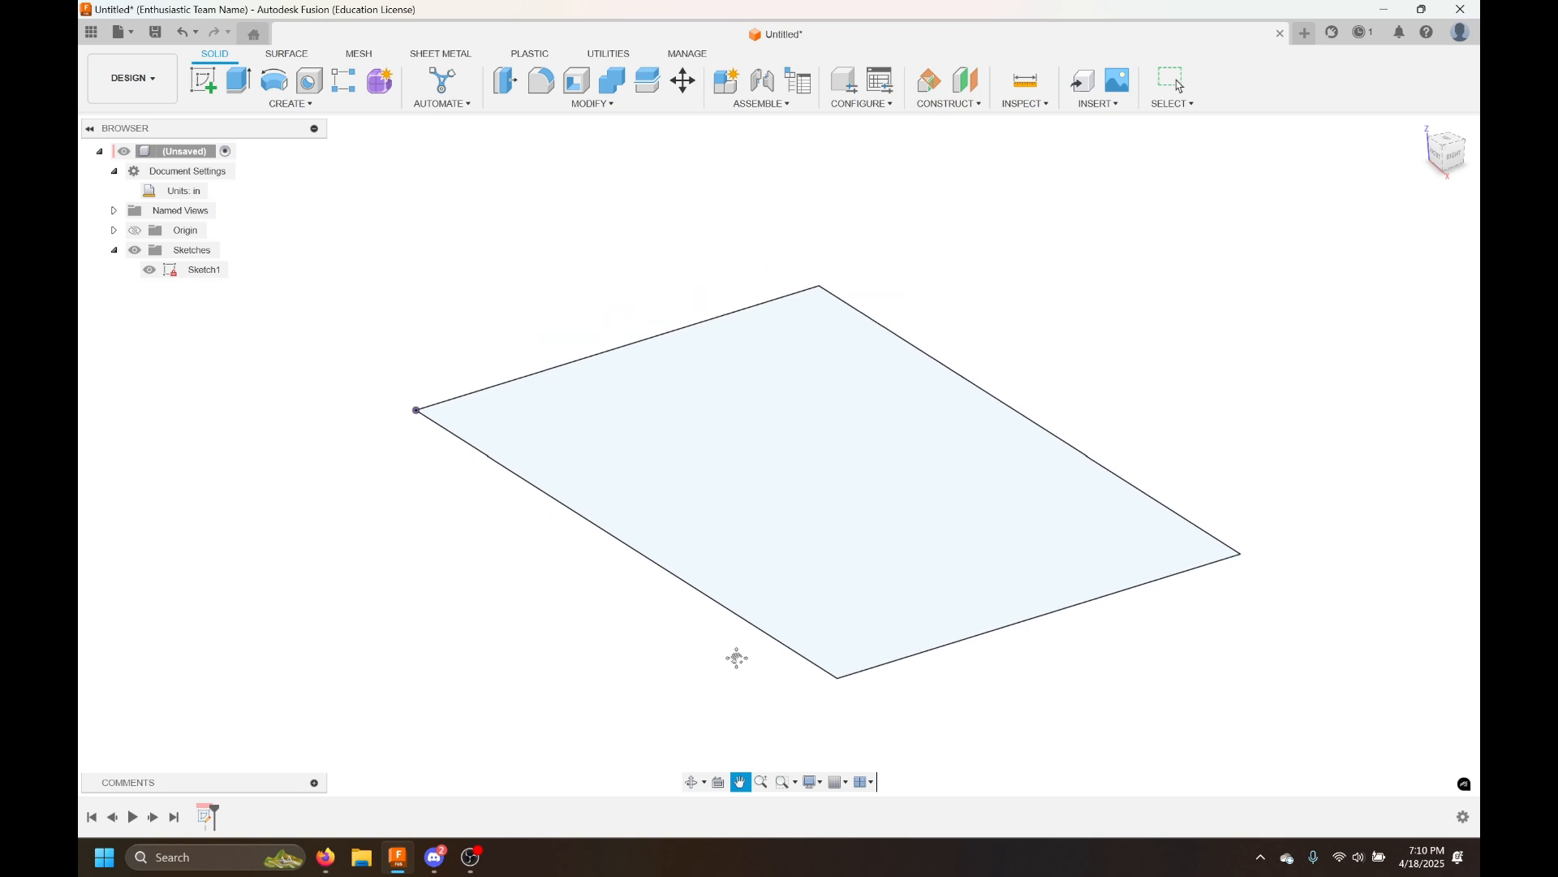
key(Escape)
scroll(703, 644, down, 2)
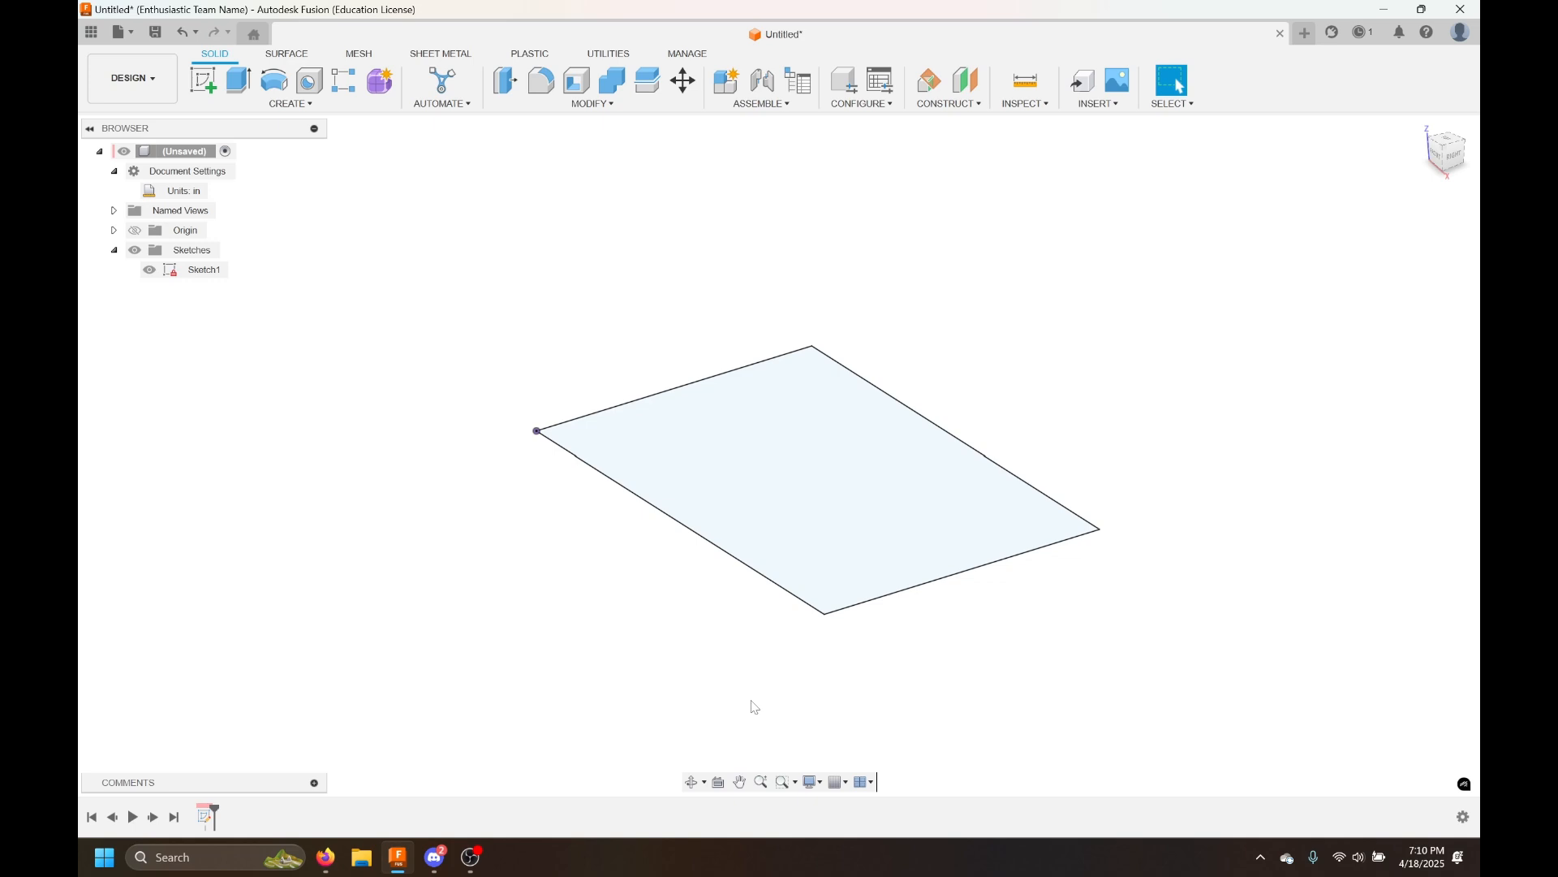
mouse_move(714, 699)
middle_down()
mouse_move(673, 697)
mouse_move(925, 692)
mouse_move(546, 727)
mouse_move(866, 724)
mouse_move(627, 742)
mouse_move(762, 733)
mouse_move(679, 685)
mouse_move(793, 626)
mouse_move(744, 727)
mouse_move(642, 673)
mouse_move(730, 689)
mouse_move(779, 661)
mouse_move(709, 660)
mouse_move(721, 717)
middle_up()
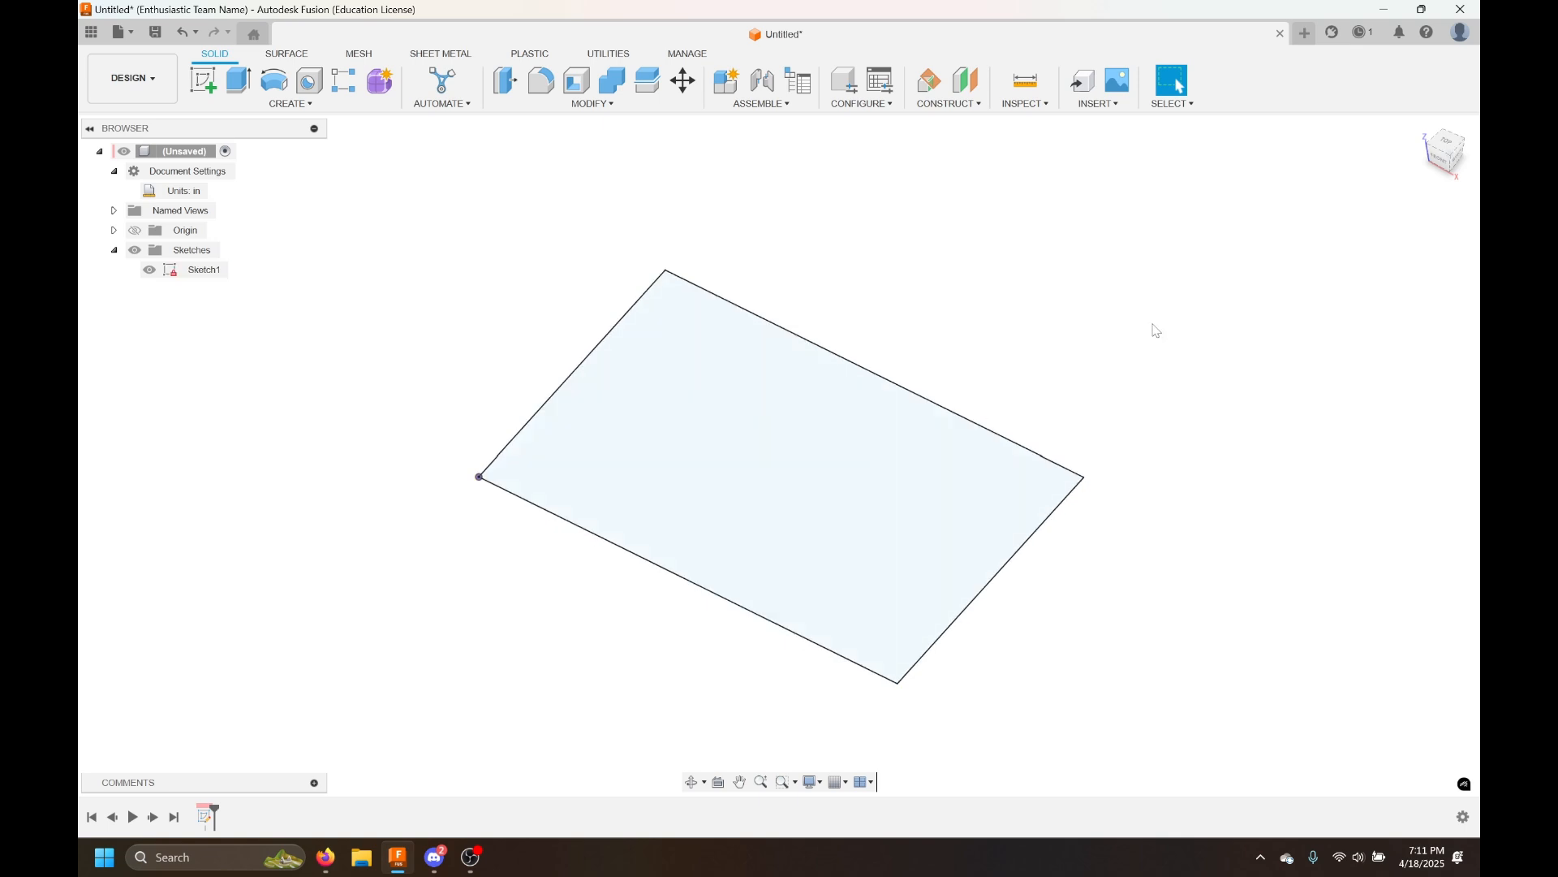
click(1060, 485)
click(1123, 539)
mouse_move(1123, 539)
shift+middle_down()
mouse_move(1117, 522)
mouse_move(929, 566)
mouse_move(1050, 512)
mouse_move(1152, 574)
mouse_move(1182, 497)
mouse_move(1117, 555)
mouse_move(1072, 532)
mouse_move(1147, 491)
mouse_move(1155, 536)
mouse_move(1113, 578)
mouse_move(1110, 560)
mouse_move(1148, 536)
shift+middle_up()
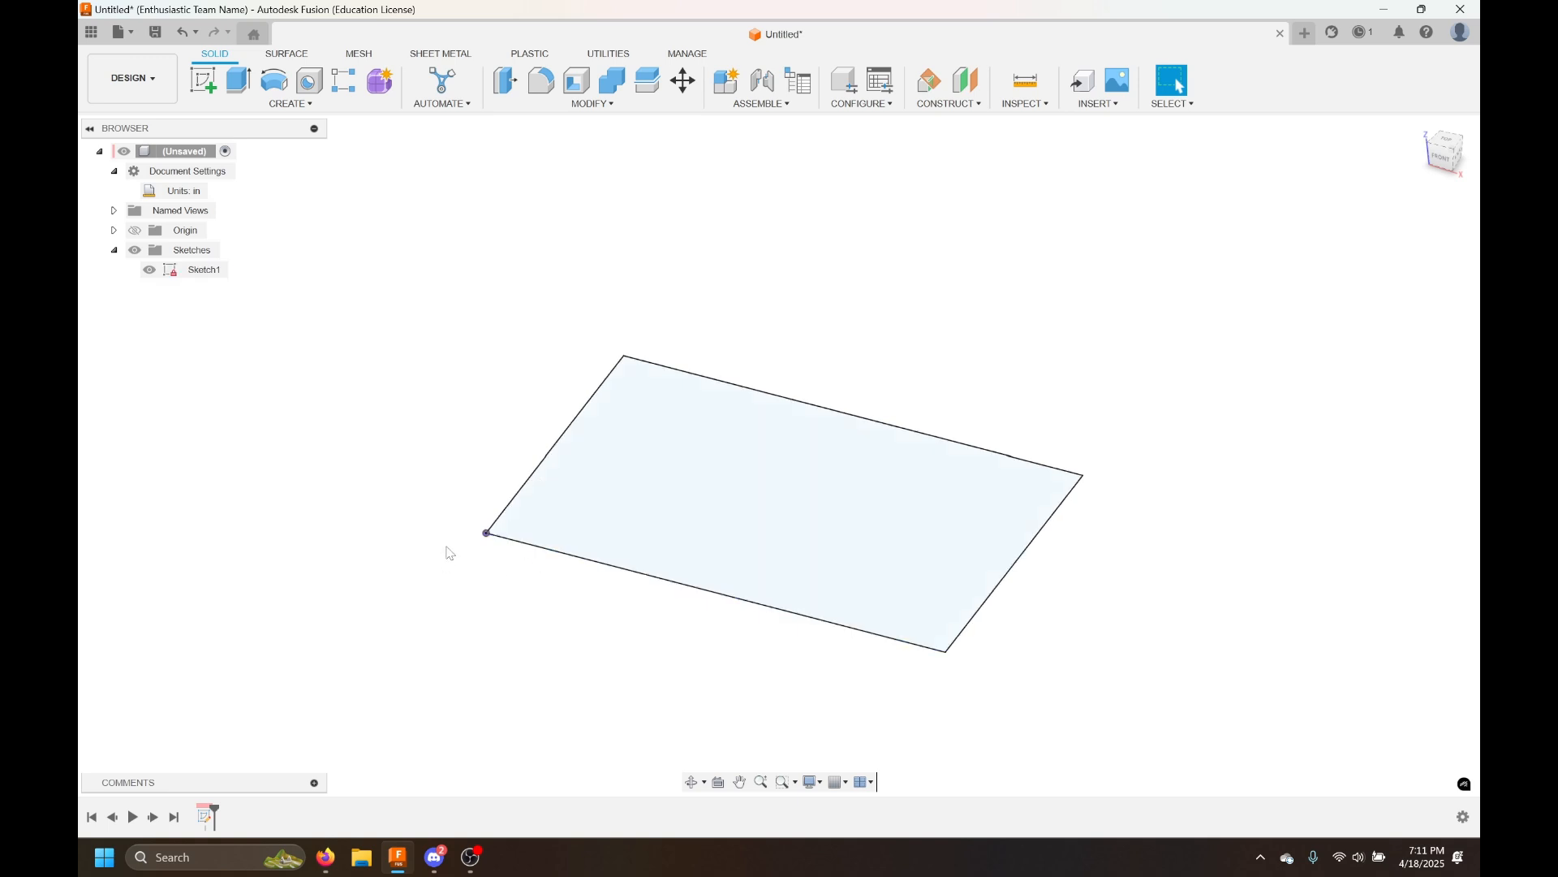
mouse_move(783, 577)
shift+middle_down()
mouse_move(1169, 539)
mouse_move(1153, 535)
mouse_move(1183, 598)
mouse_move(1130, 592)
shift+middle_up()
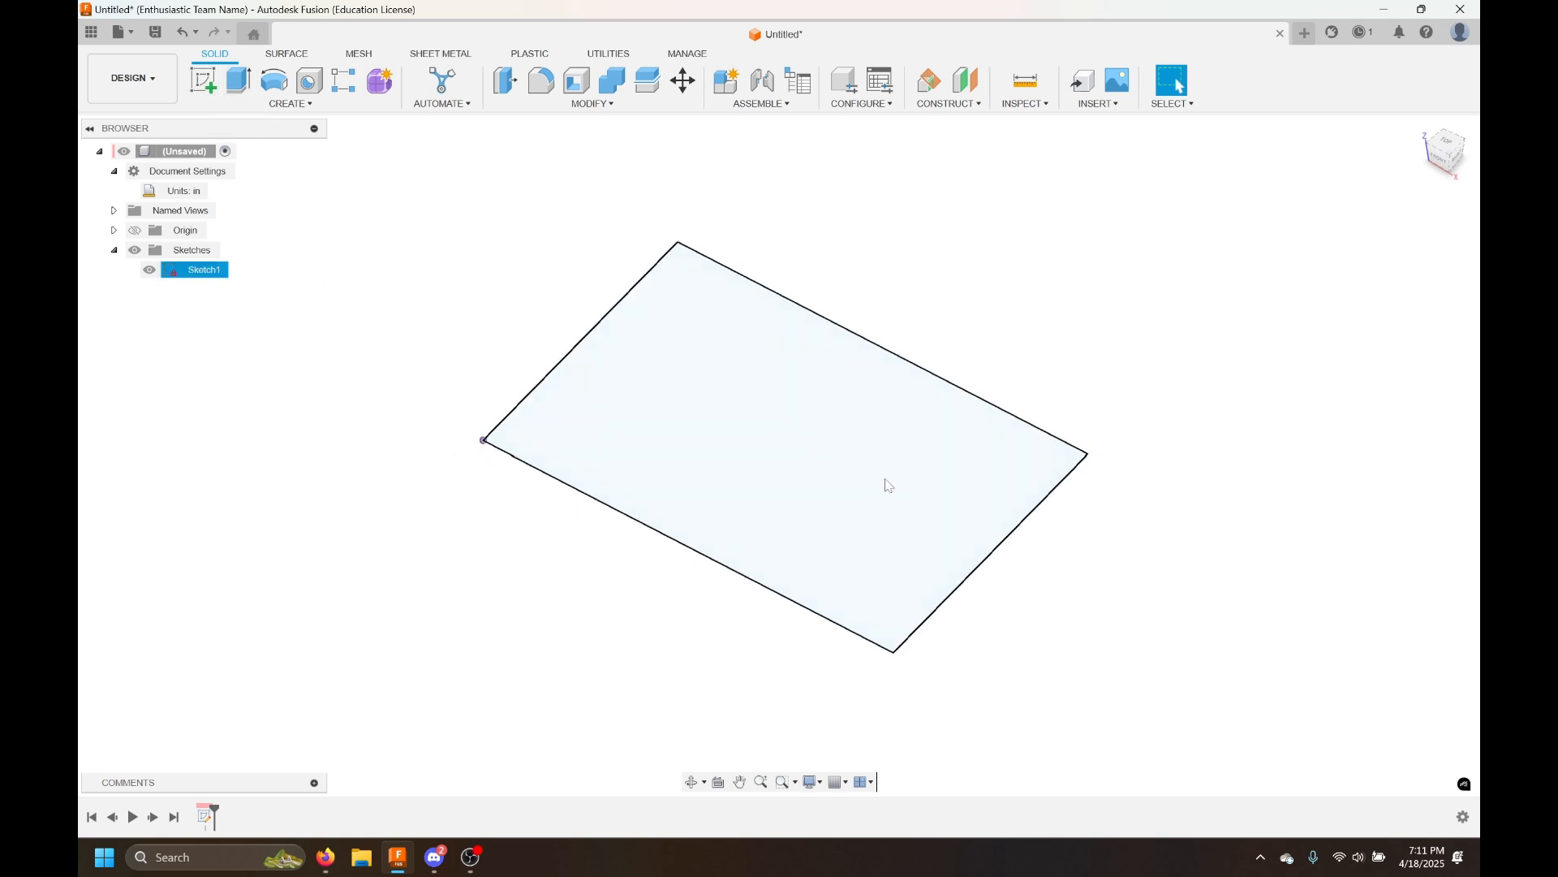
Extrude the rectangle sketch profile 0.4375 in as a new body
mouse_move(1367, 599)
shift+middle_down()
mouse_move(1341, 582)
mouse_move(1354, 585)
shift+middle_up()
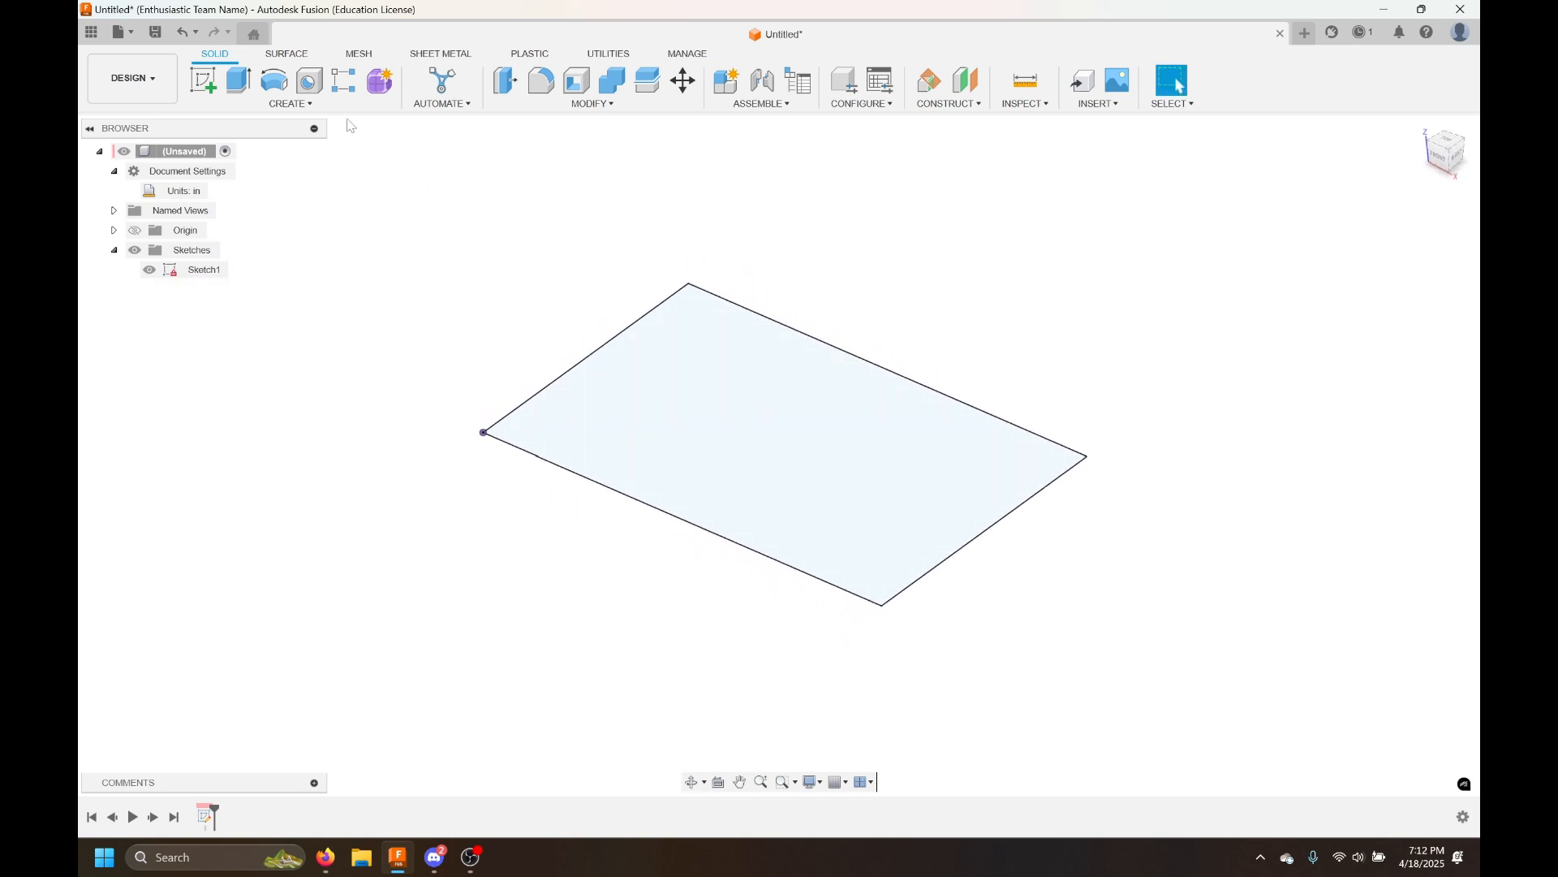
click(327, 108)
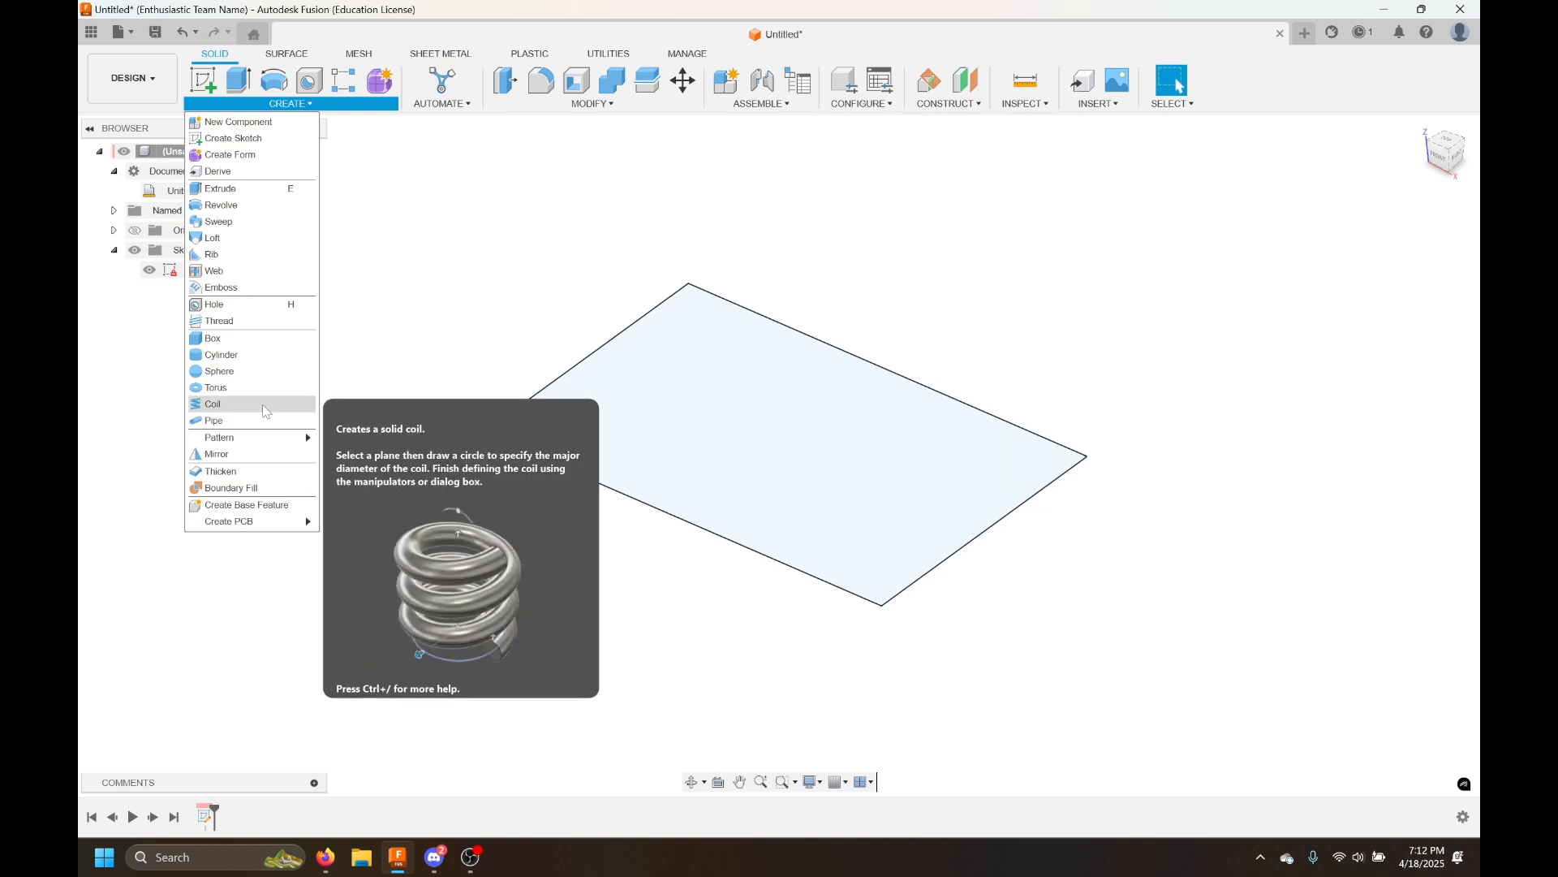
click(280, 191)
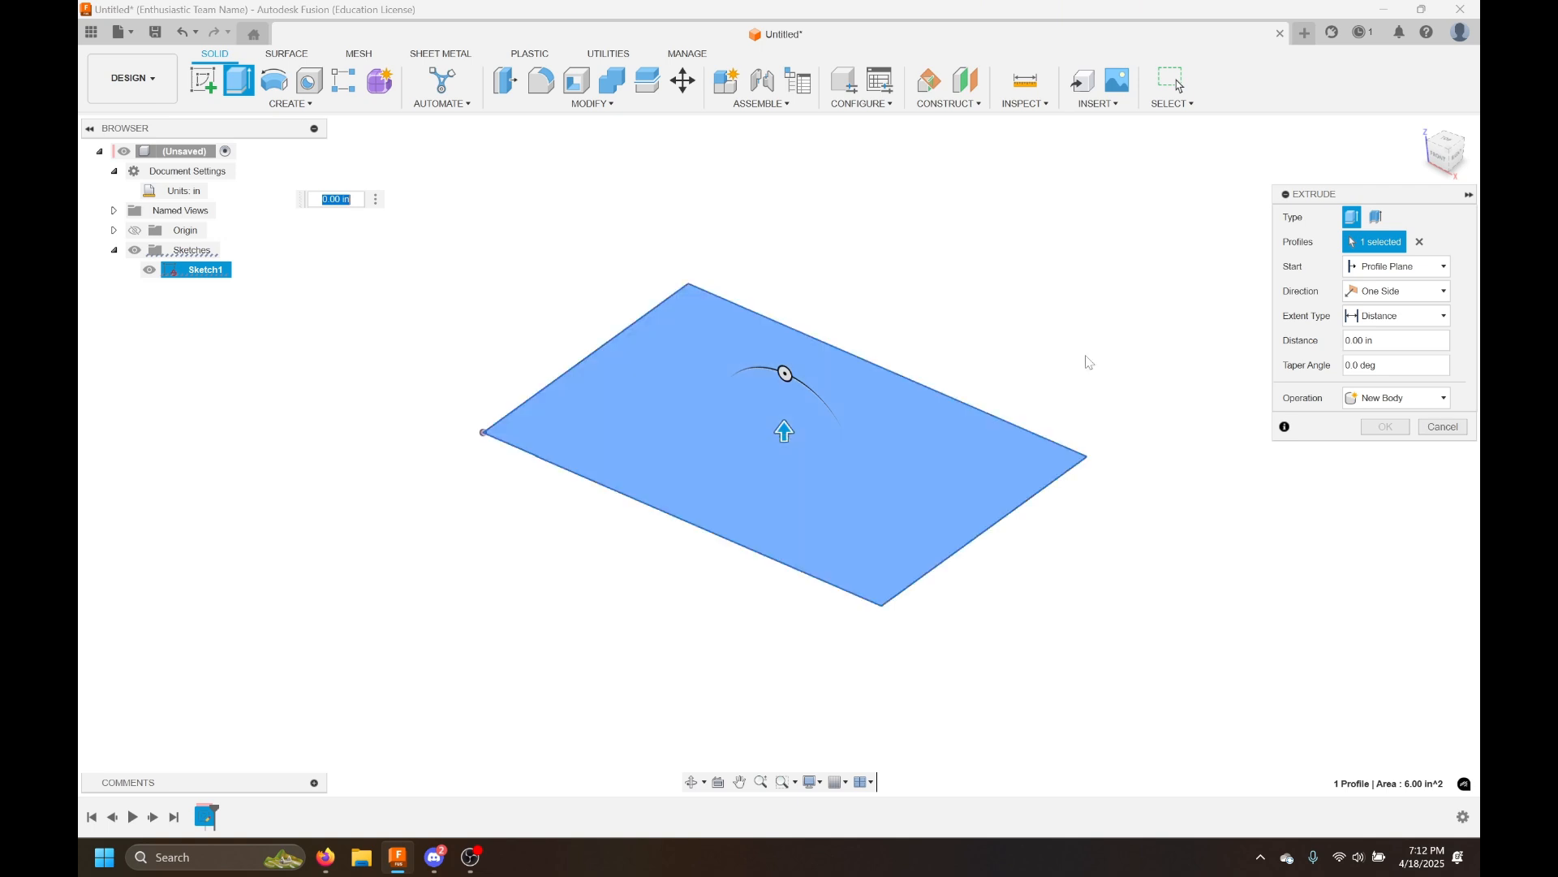
click(931, 469)
click(892, 463)
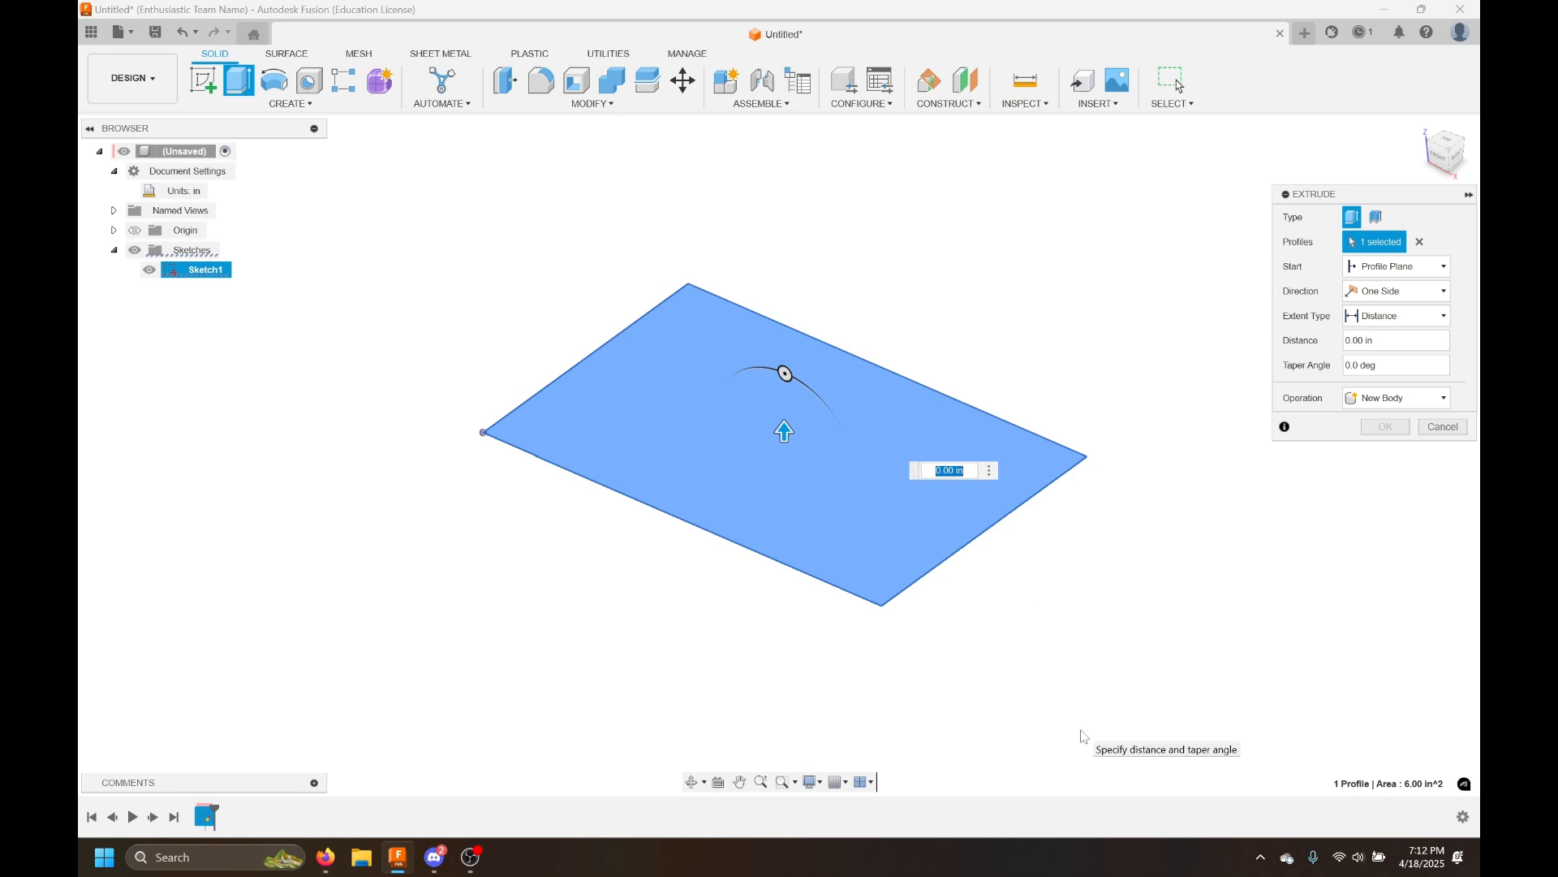
text(0.4375)
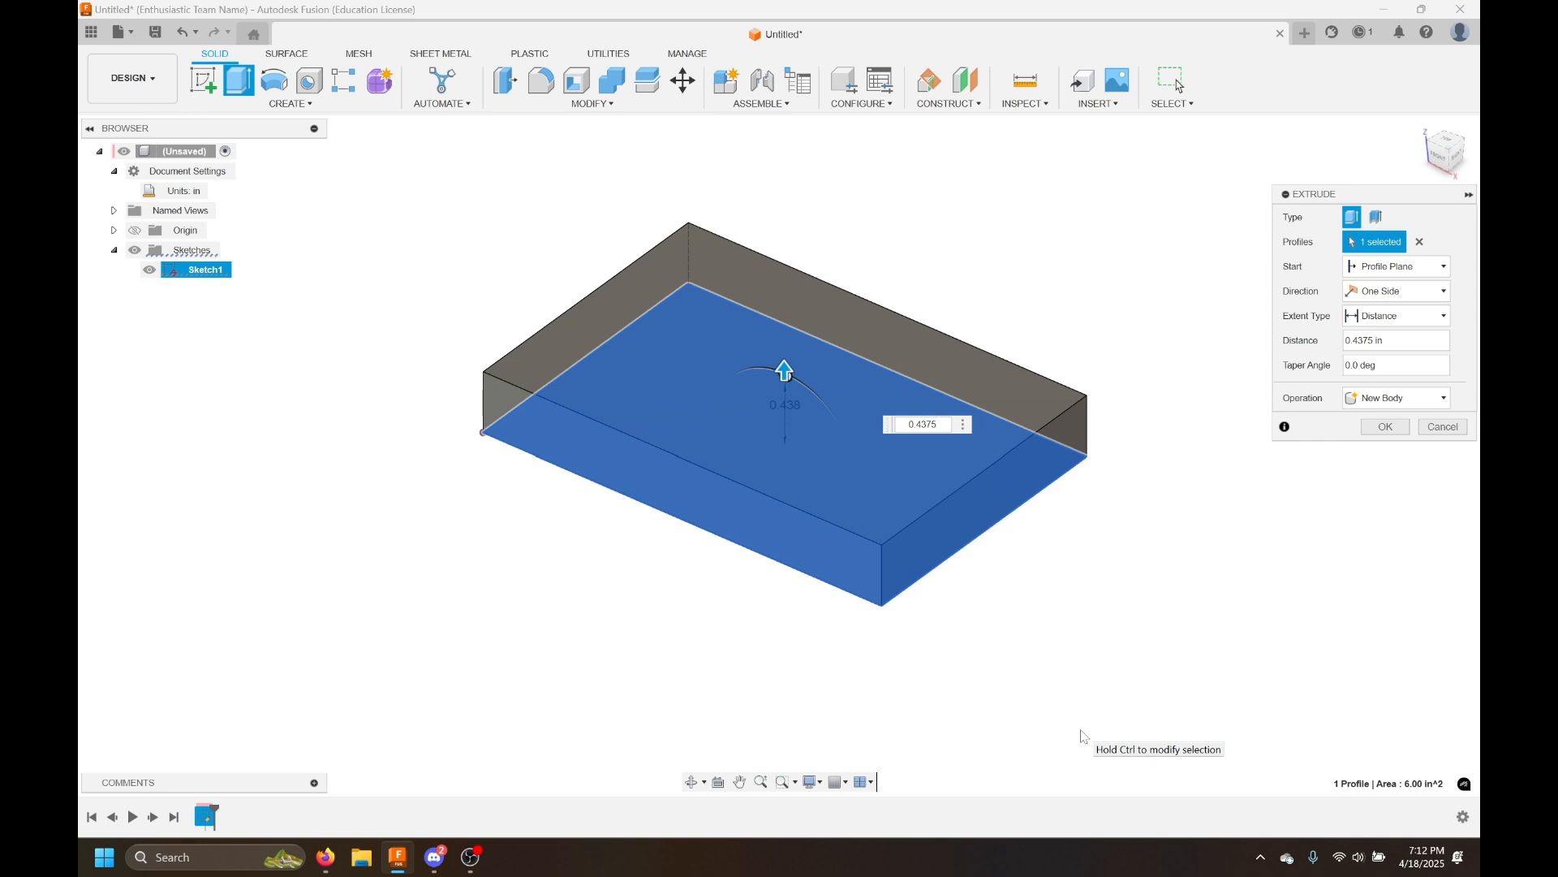
key(Return)
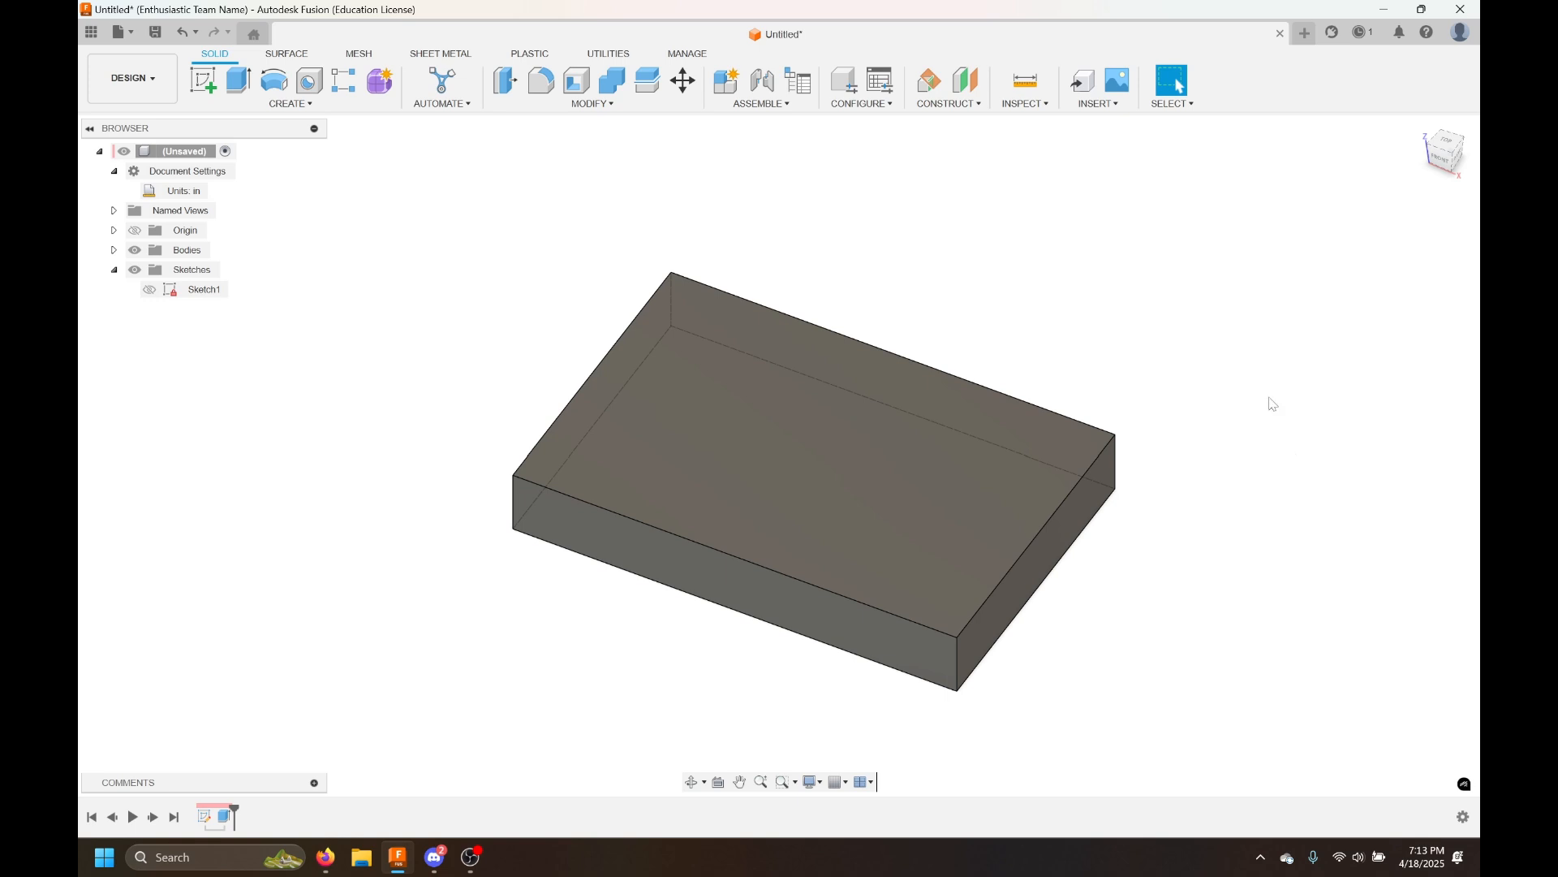
Open the Gigadrive Defragulator Drawing from the project's data files
click(91, 32)
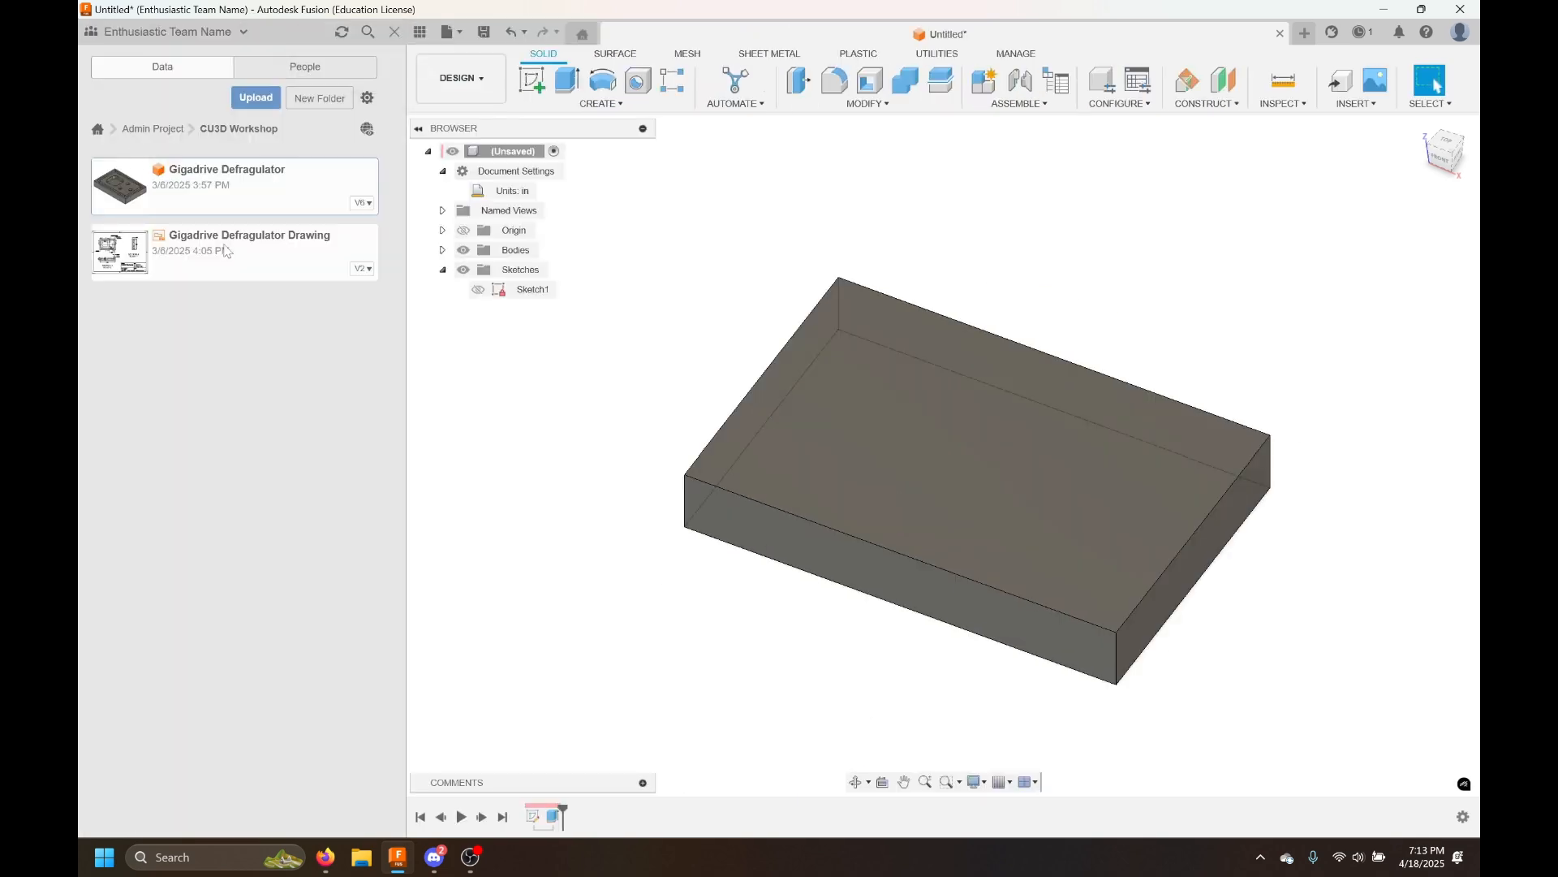
double_click(234, 252)
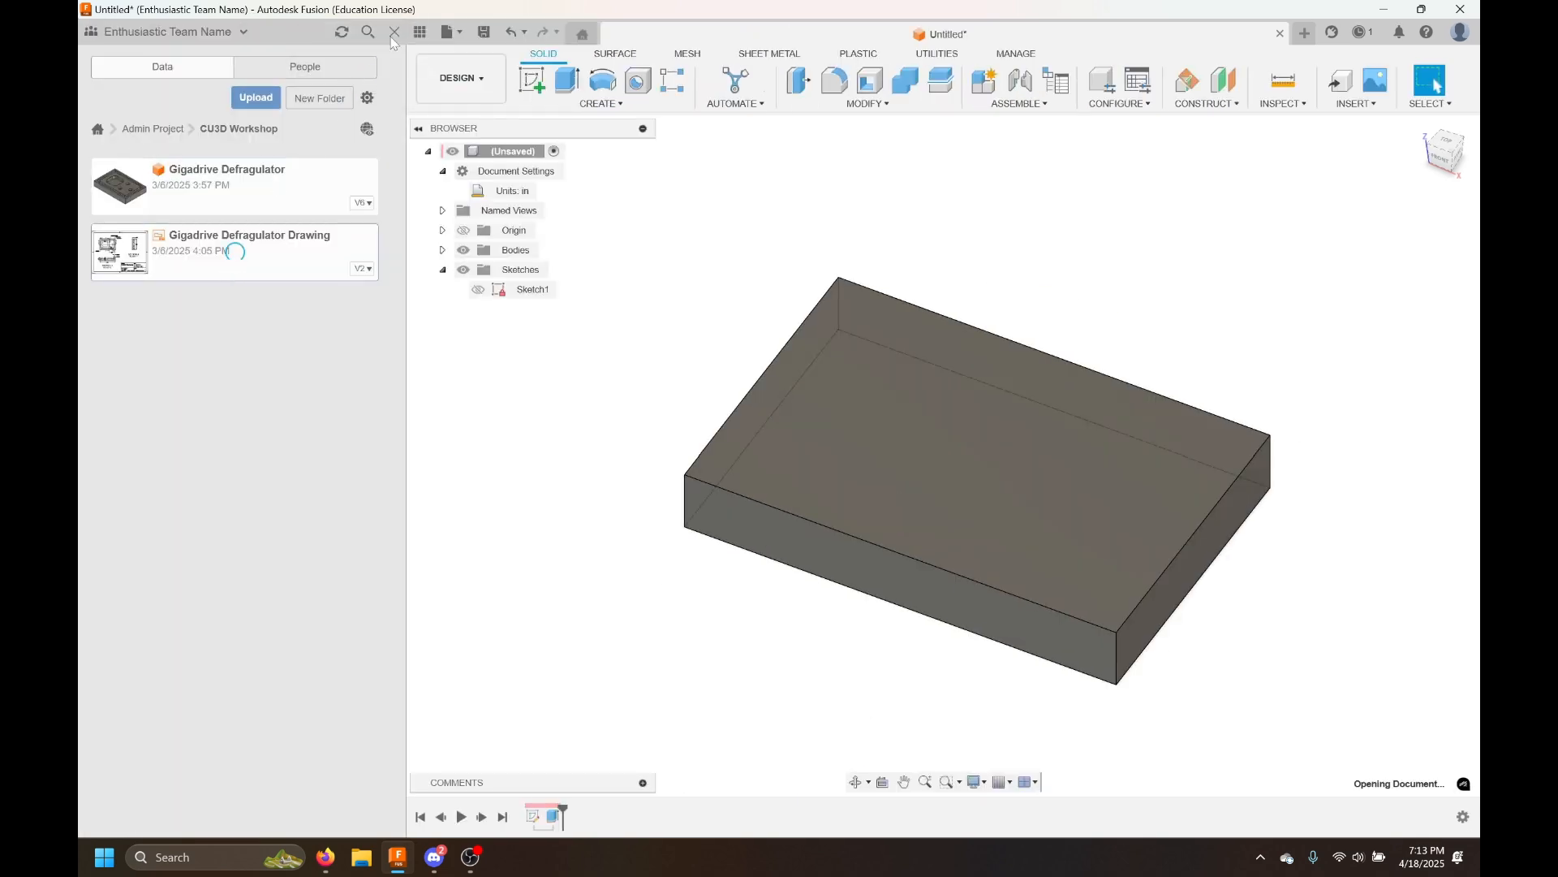
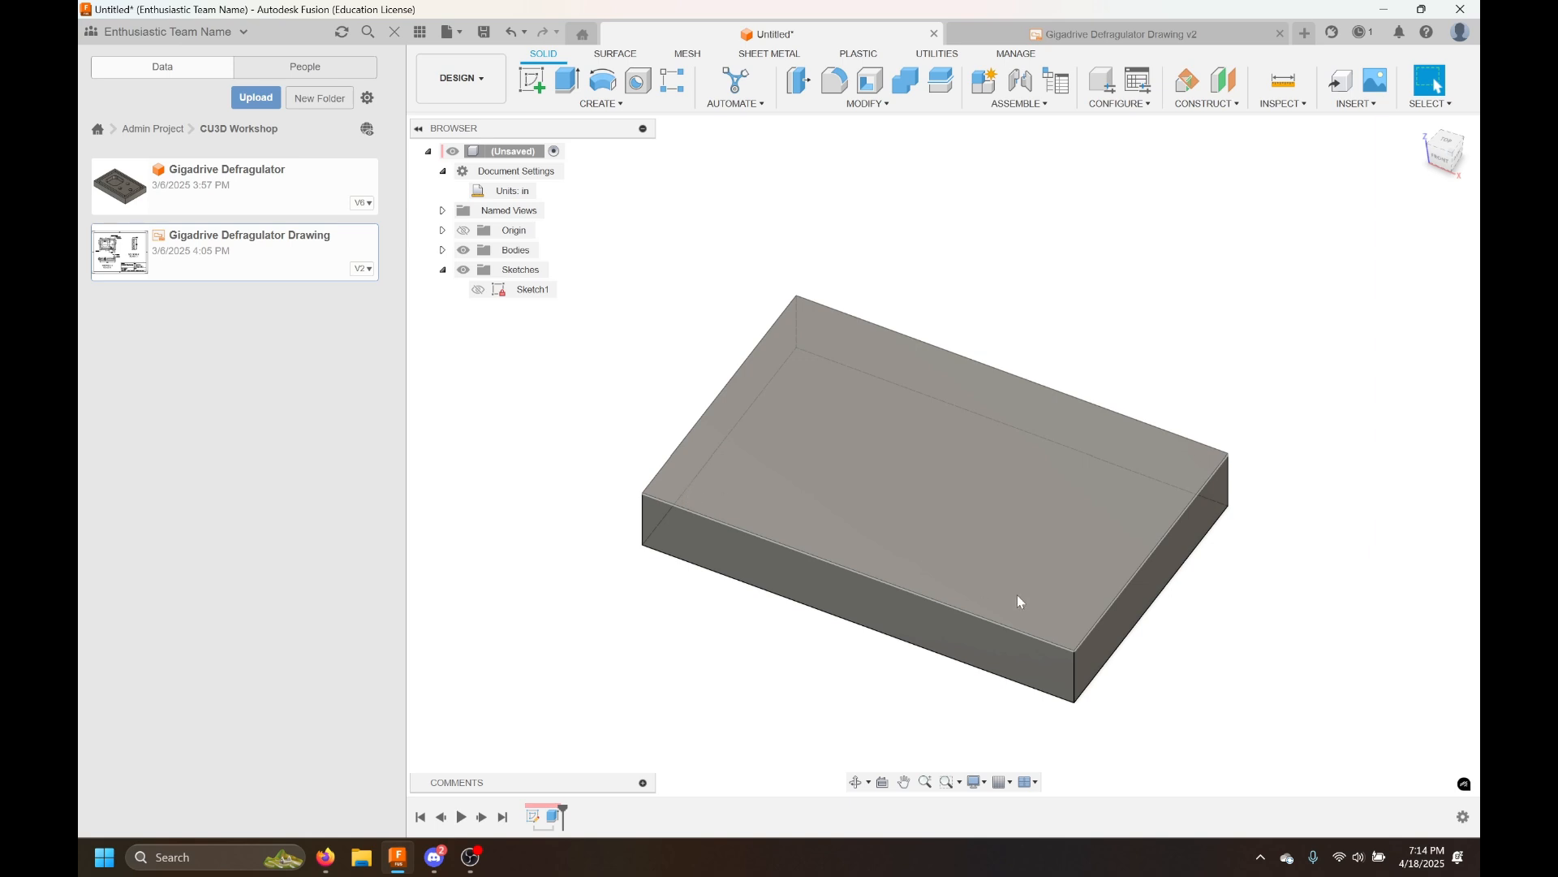
Create a new sketch on the top face of the plate
click(531, 81)
click(856, 438)
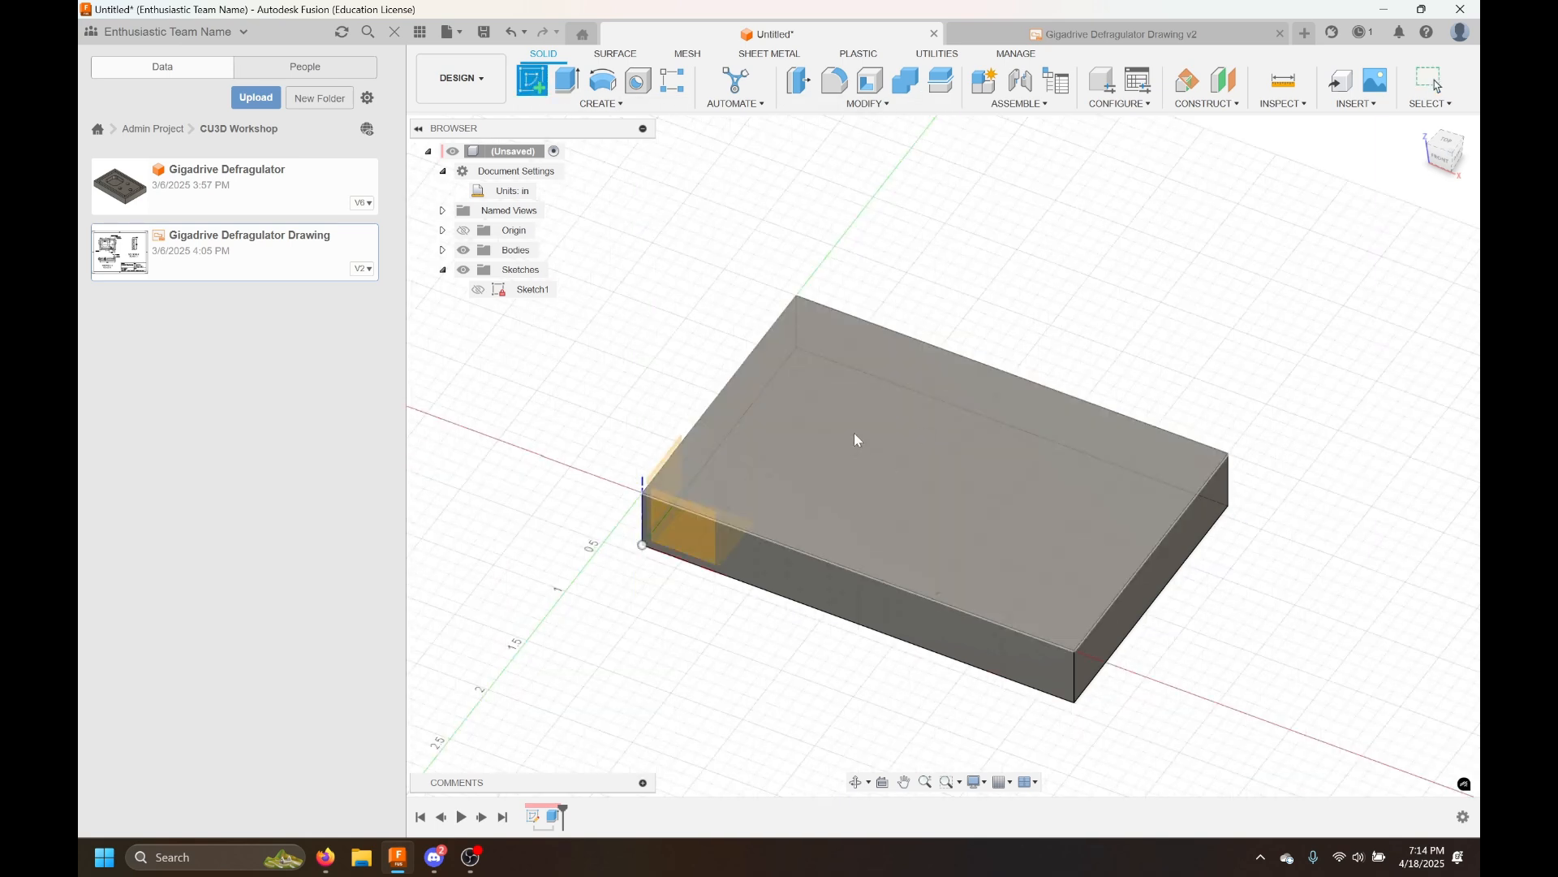
click(919, 466)
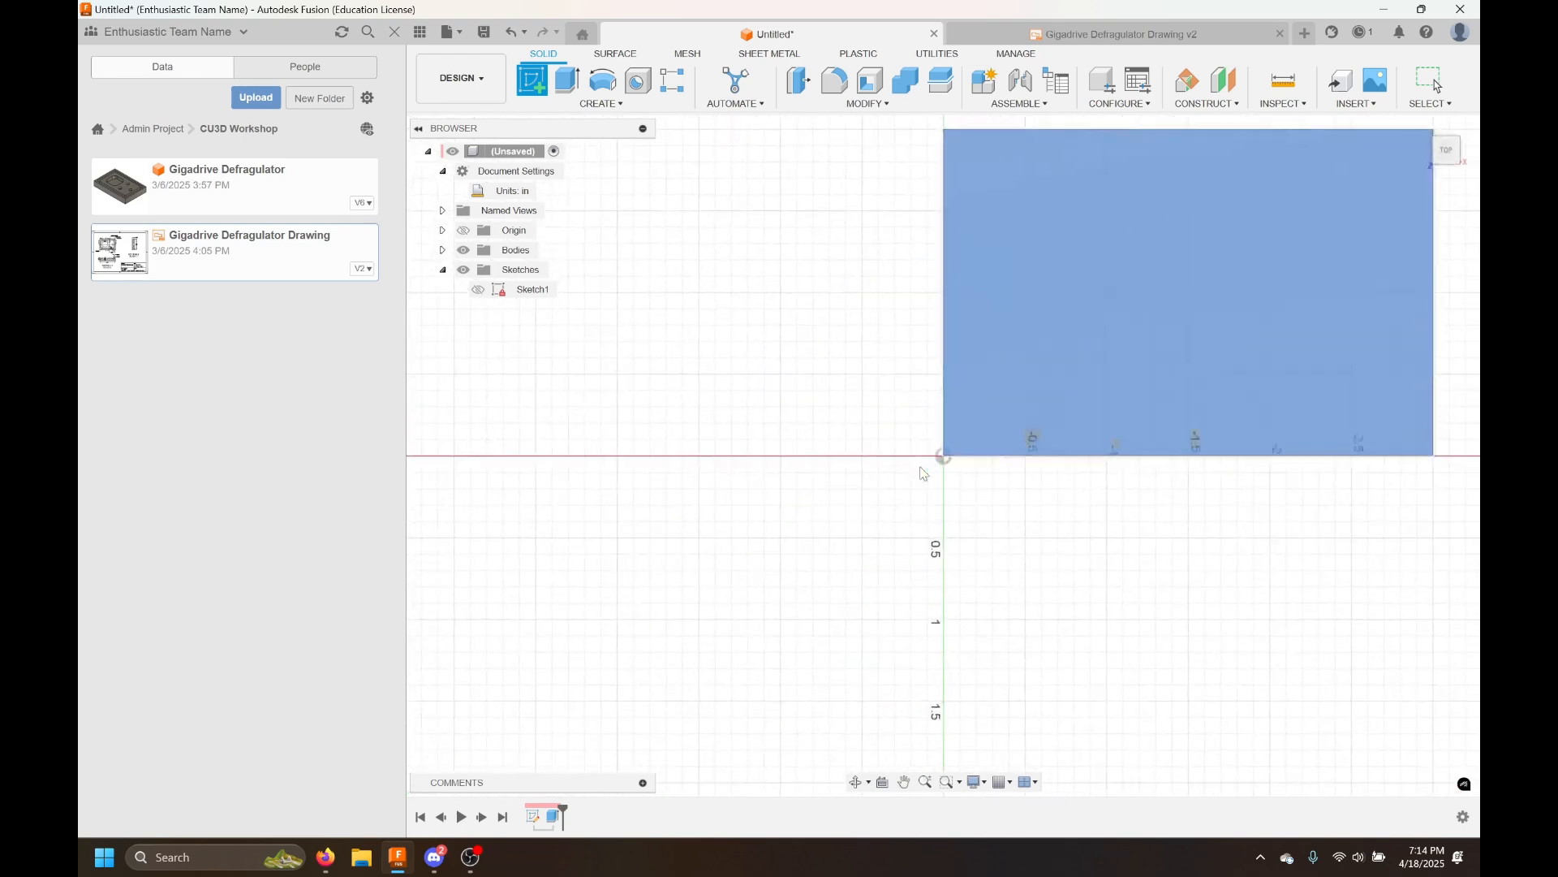
mouse_move(1016, 534)
middle_down()
mouse_move(752, 650)
mouse_move(776, 655)
middle_up()
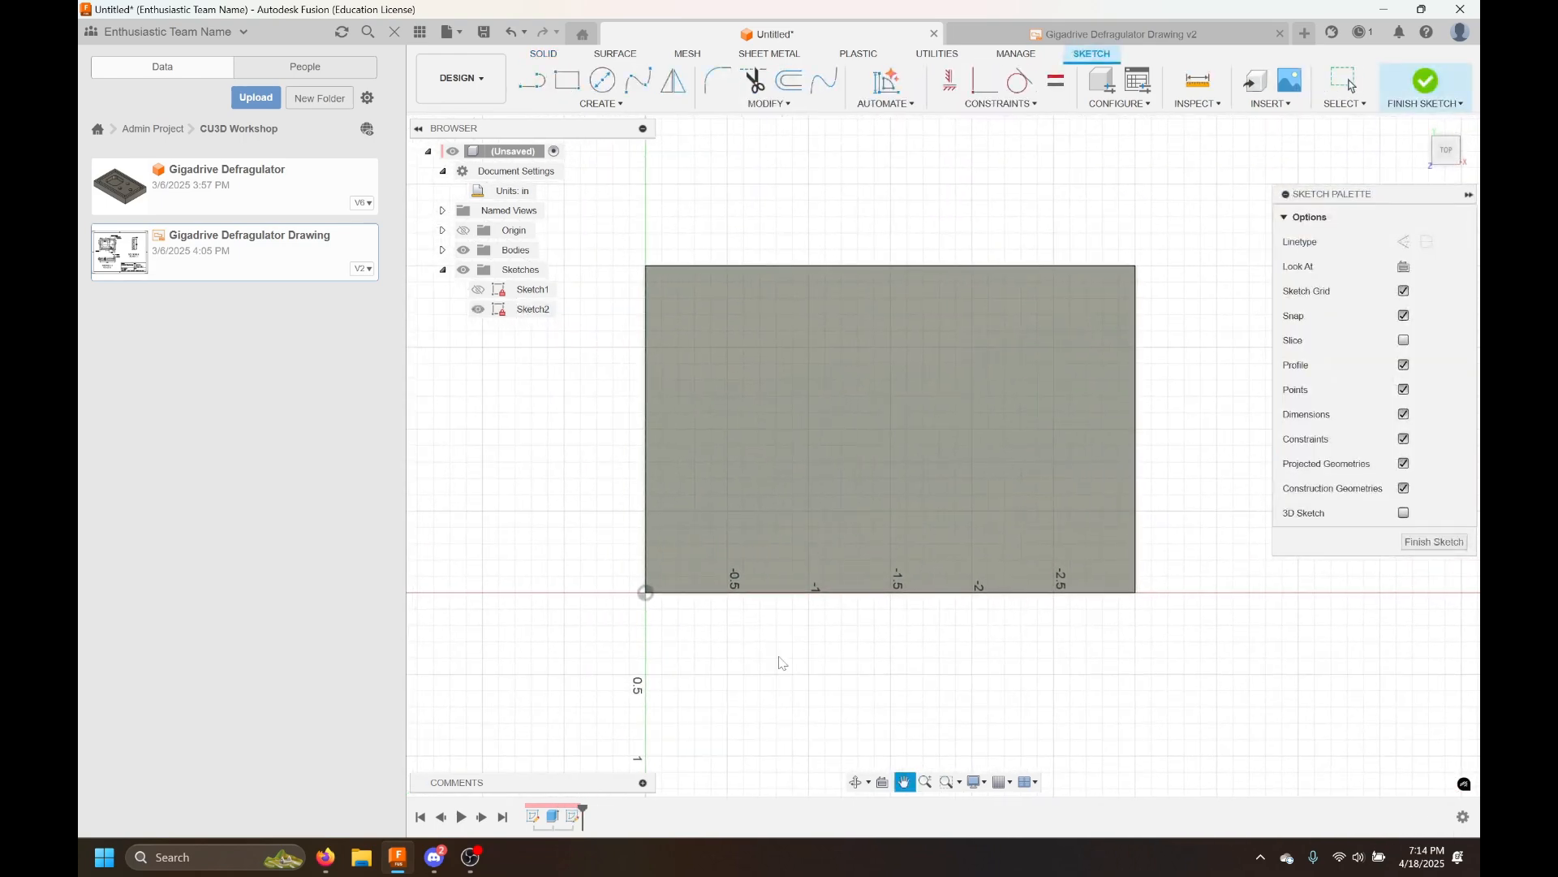
middle_drag(1208, 449, 1220, 458)
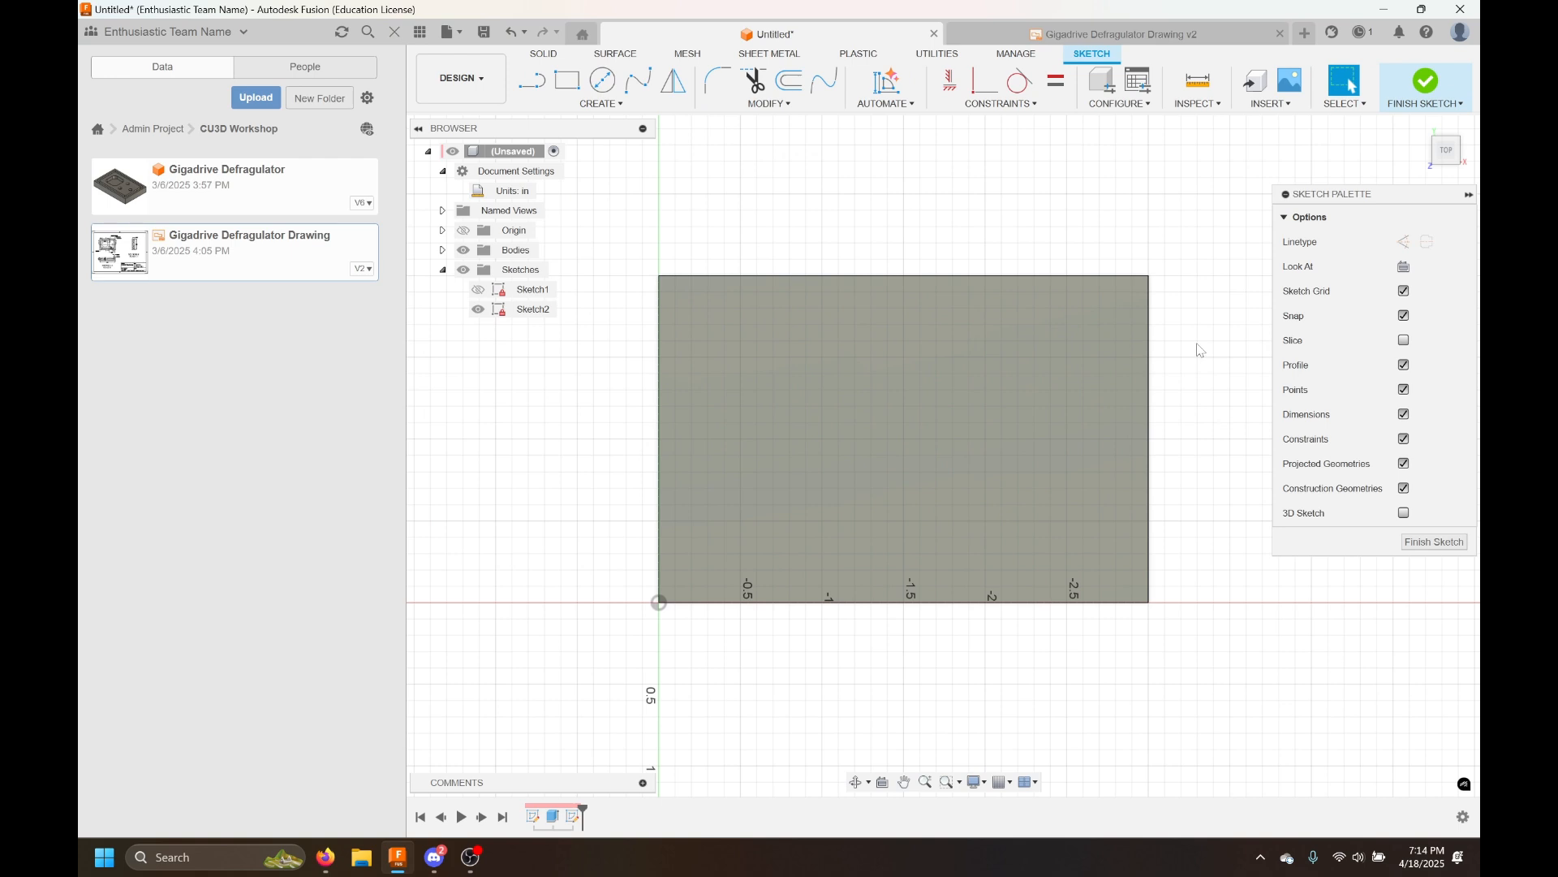
click(395, 31)
middle_drag(1039, 358, 1075, 367)
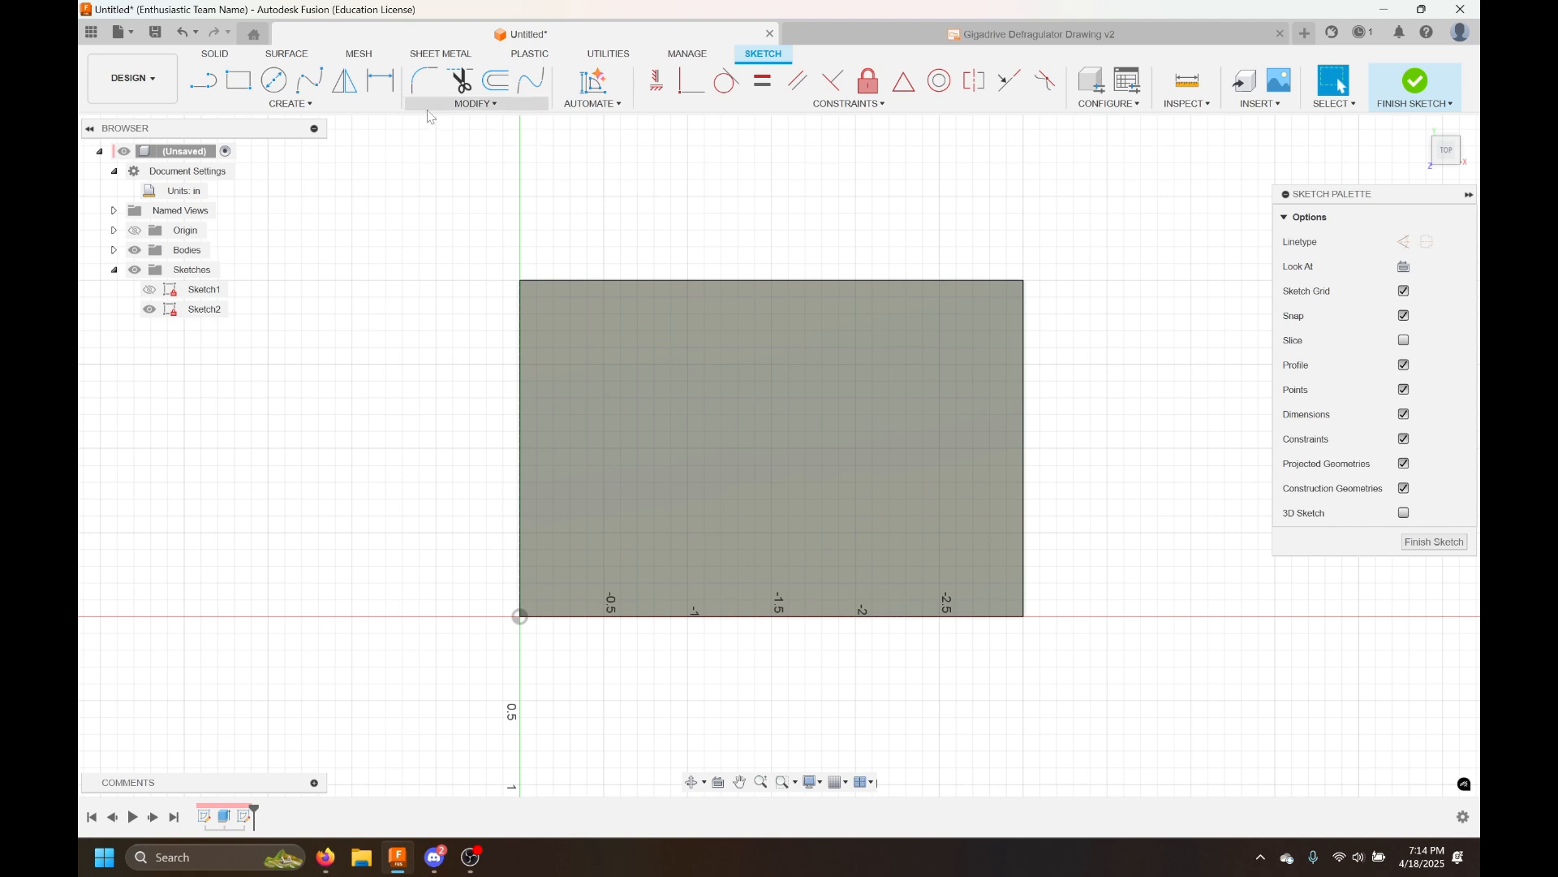
Offset the top face's outer edges inward by 0.125 in
click(502, 91)
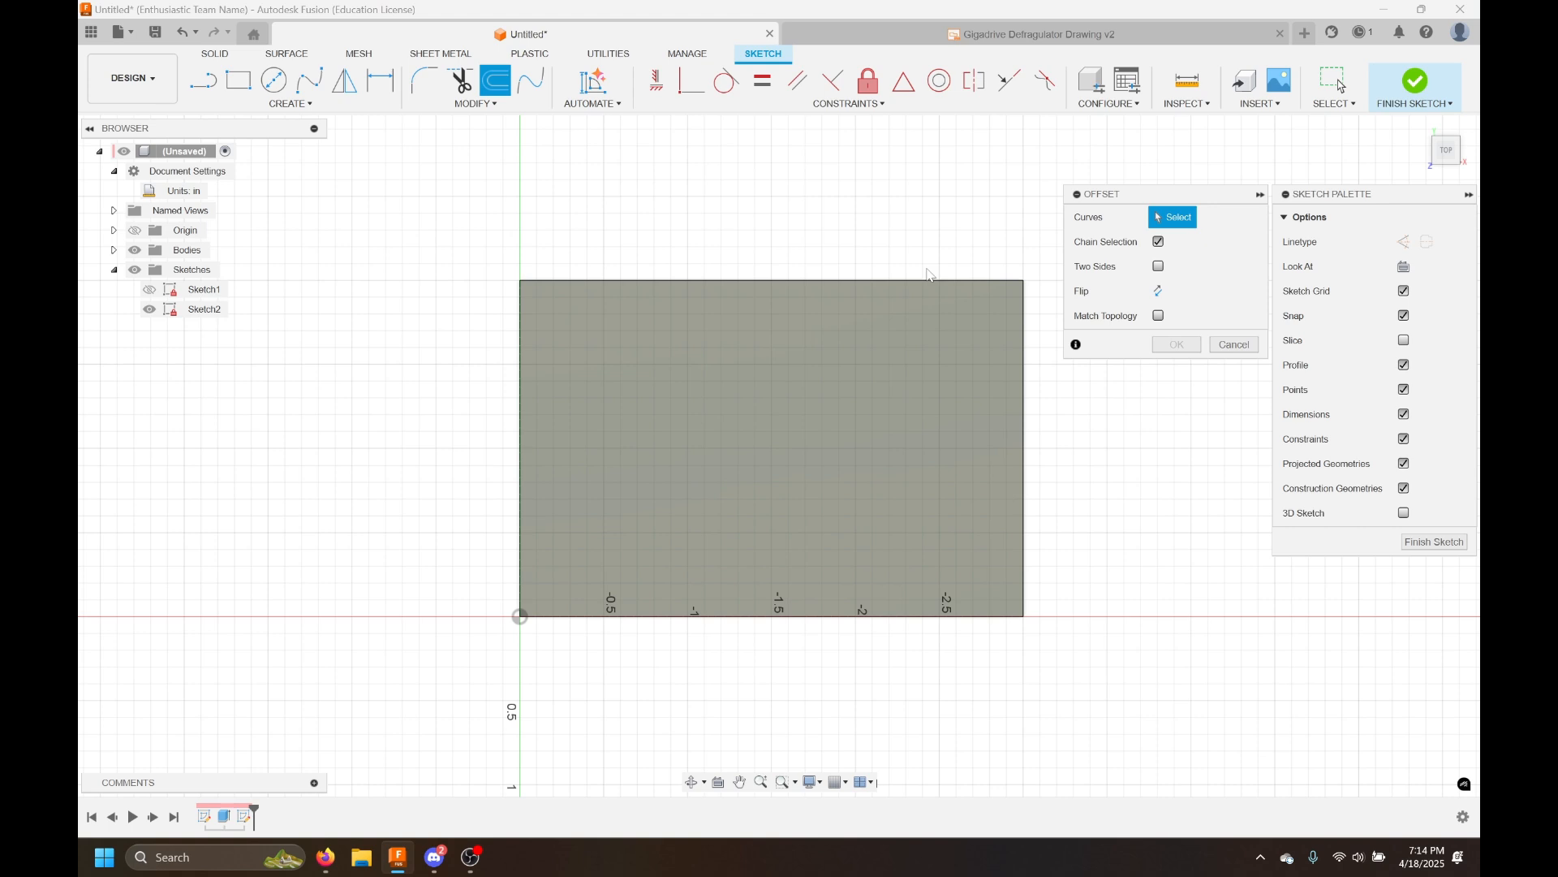
click(922, 281)
drag(923, 276, 919, 311)
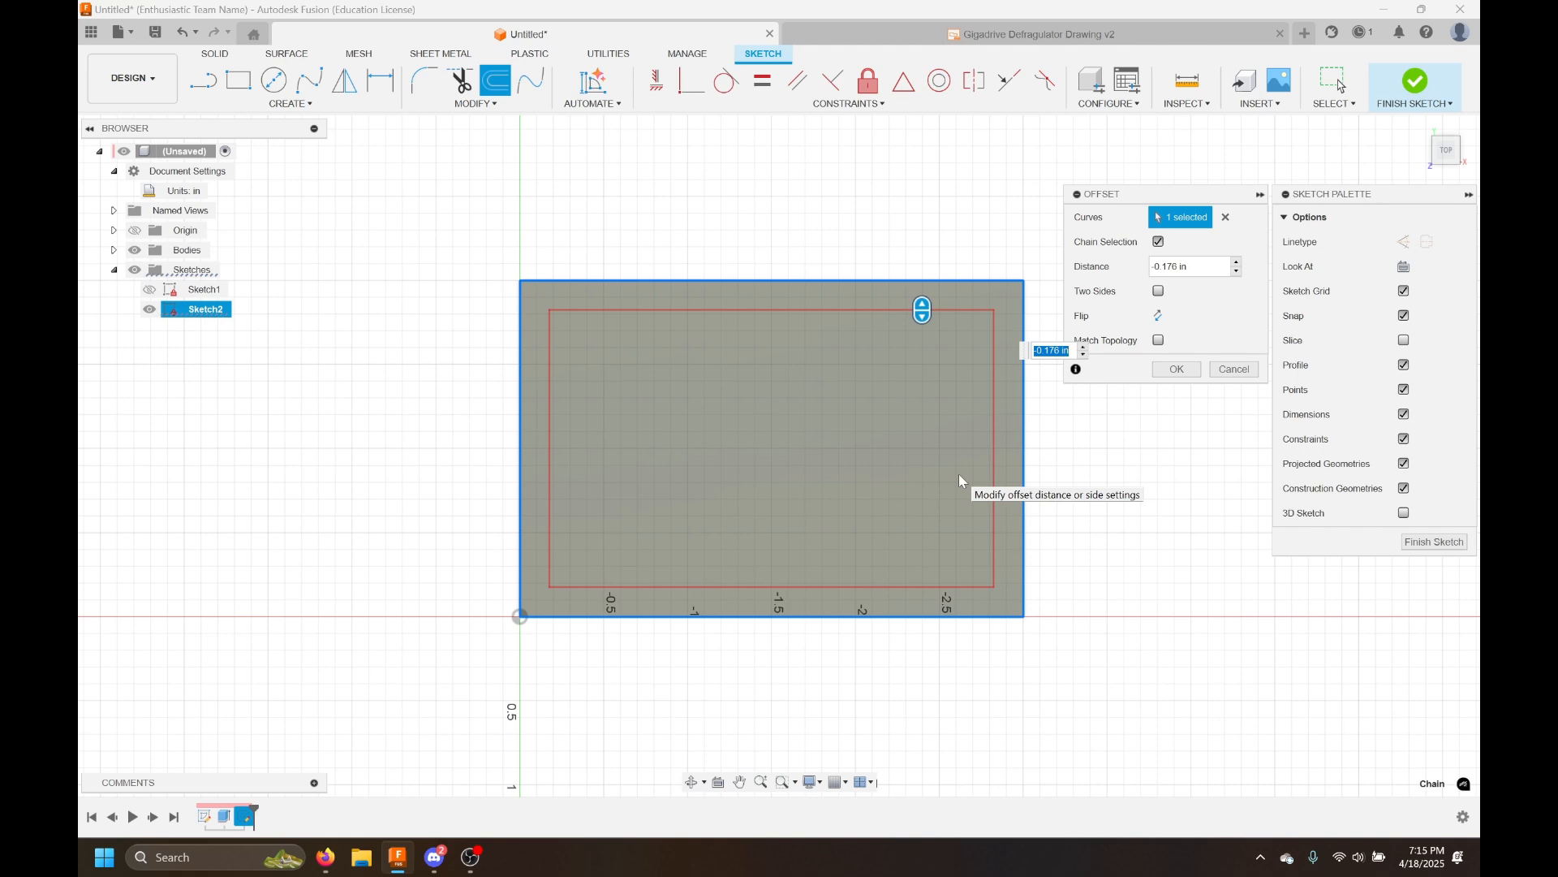
text(0.125)
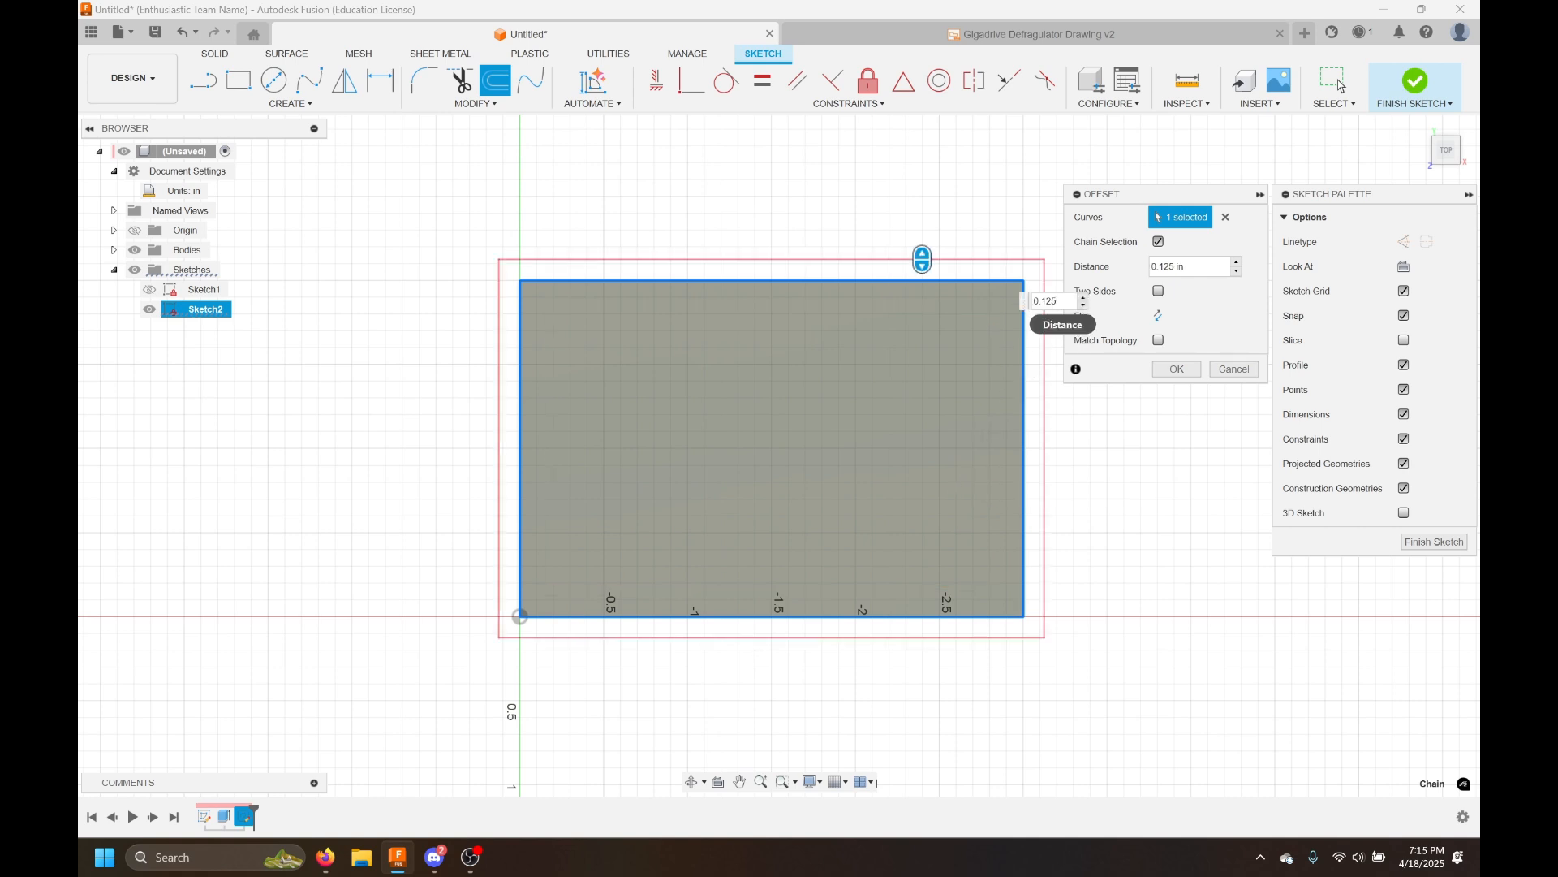
key(Home)
text(-)
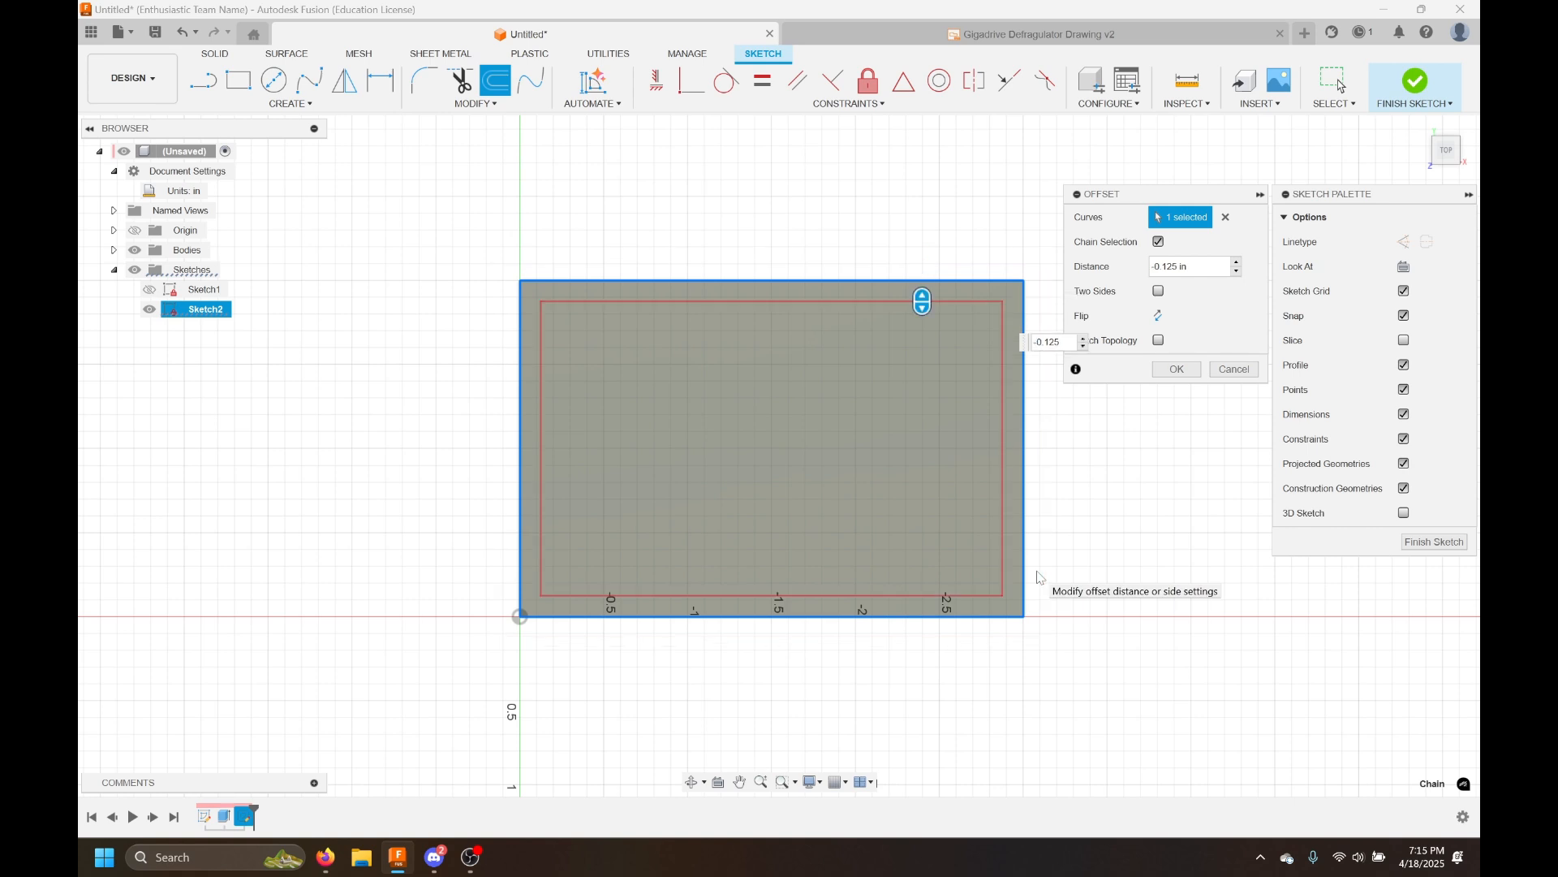
key(Return)
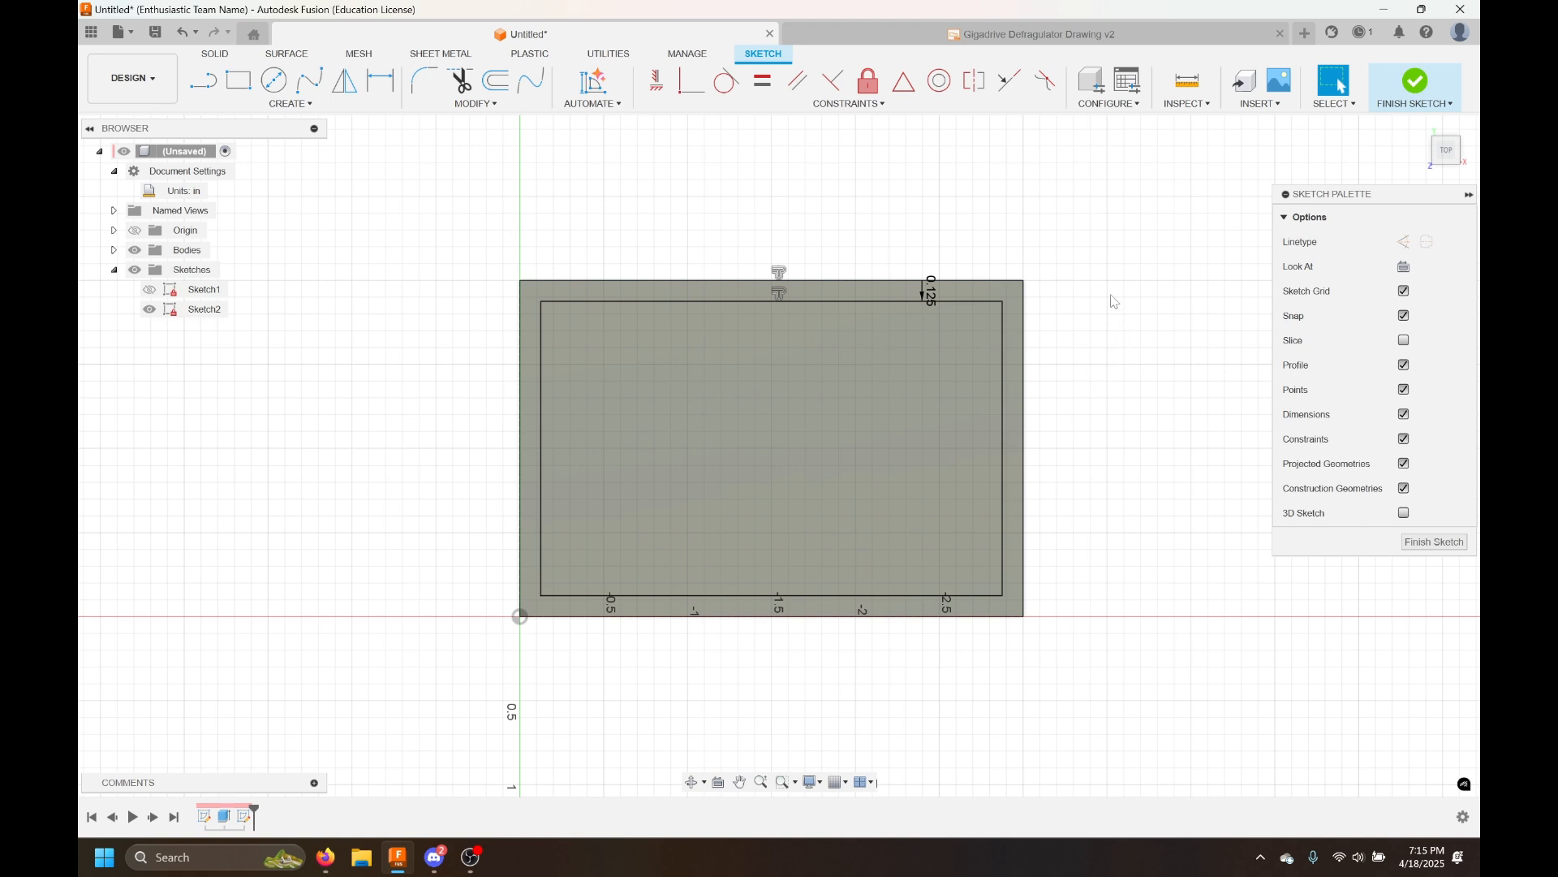
Offset the outer edges again, inward by 0.25 in
click(492, 89)
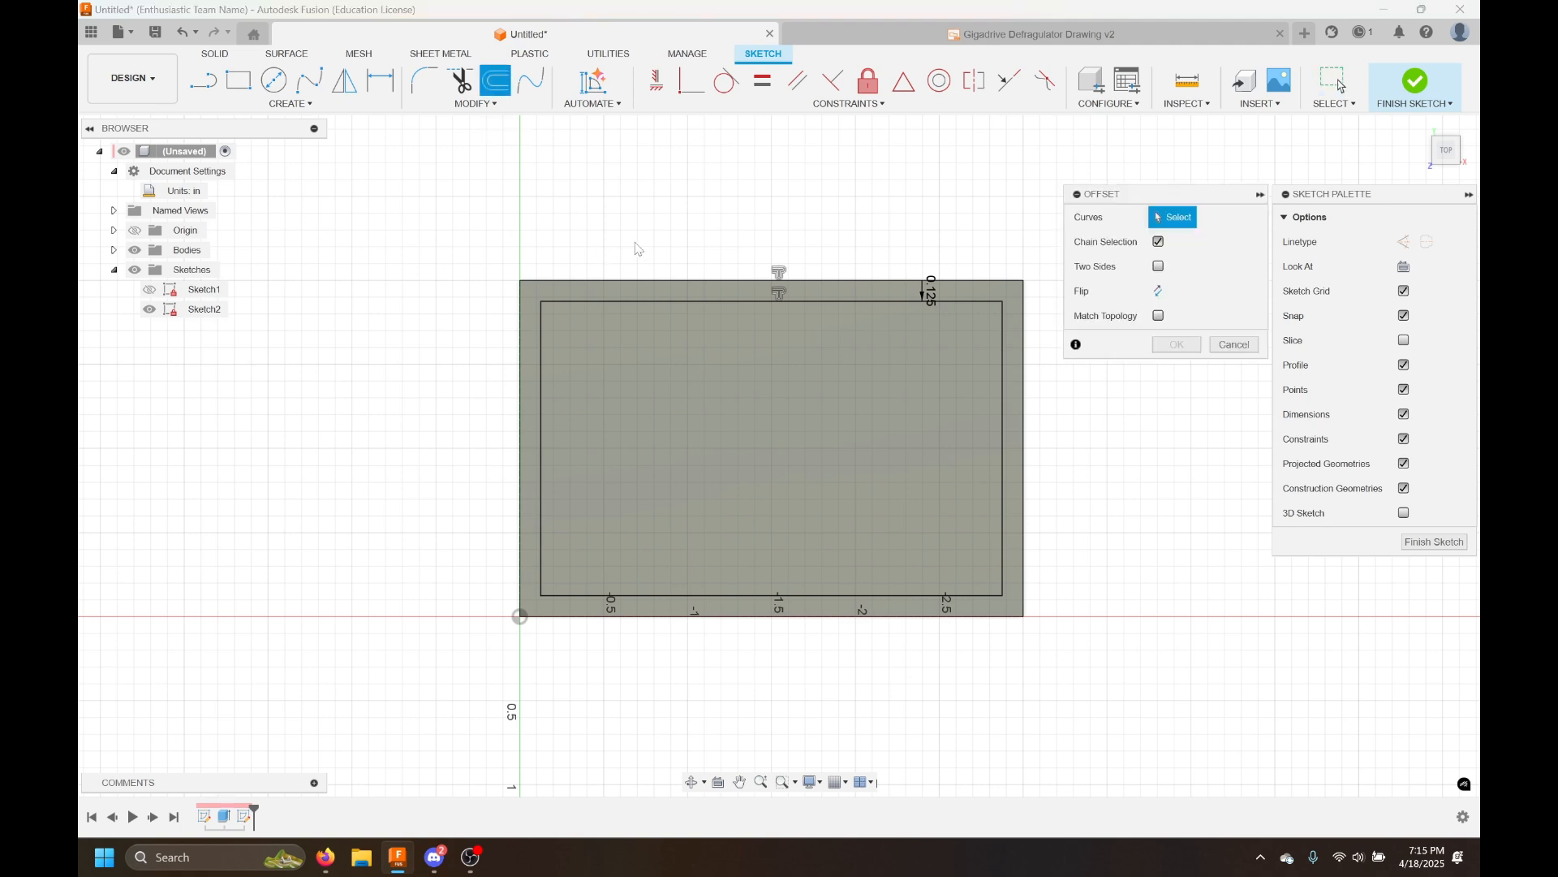
click(961, 300)
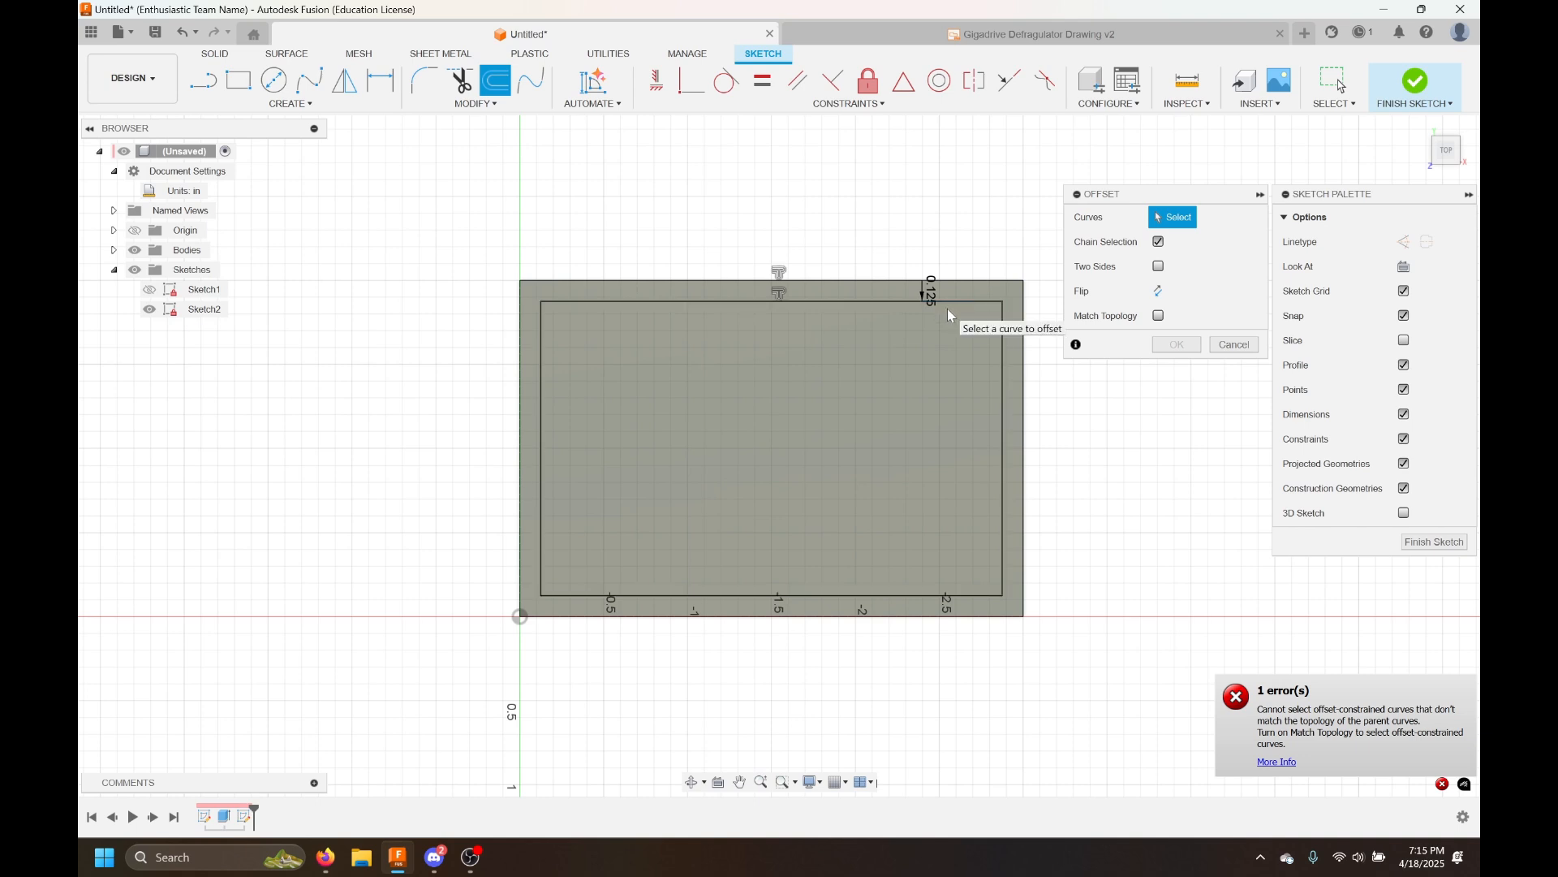
click(991, 286)
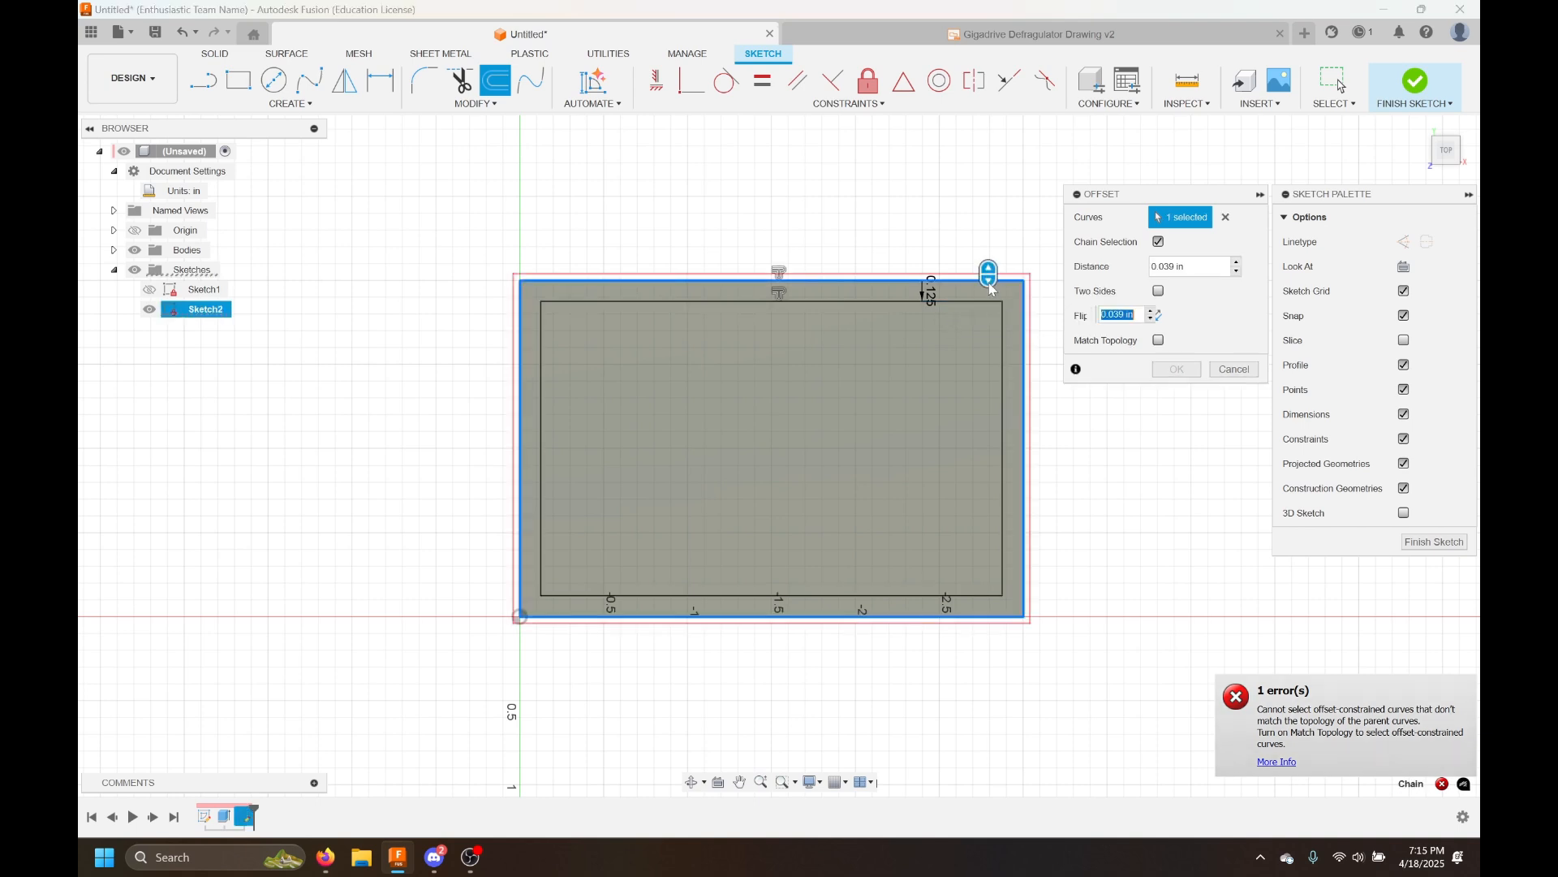
drag(989, 281, 980, 322)
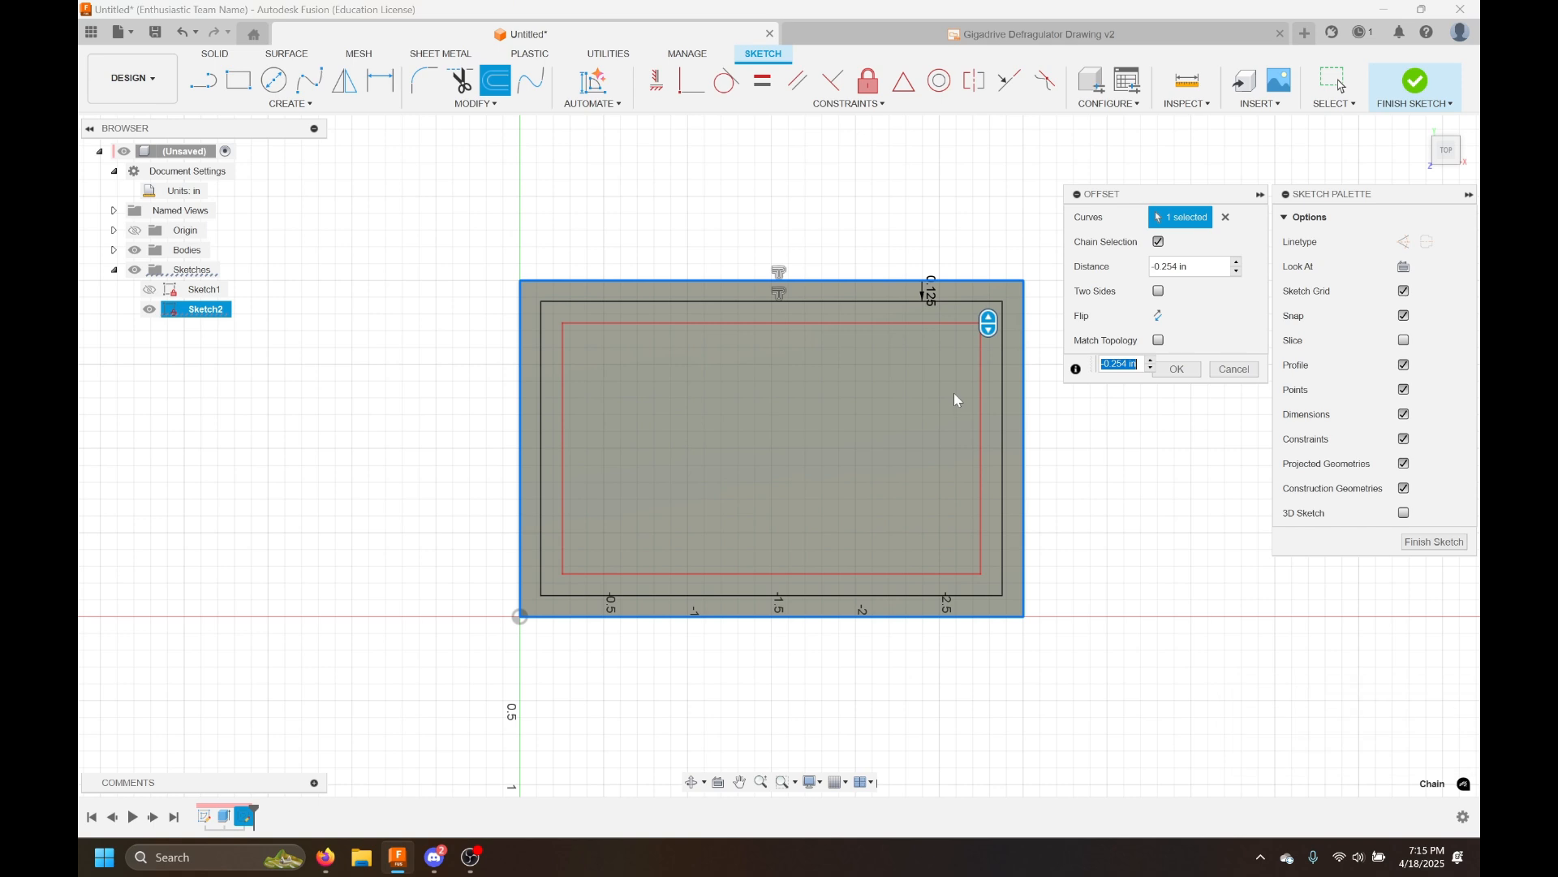
text(-0.25)
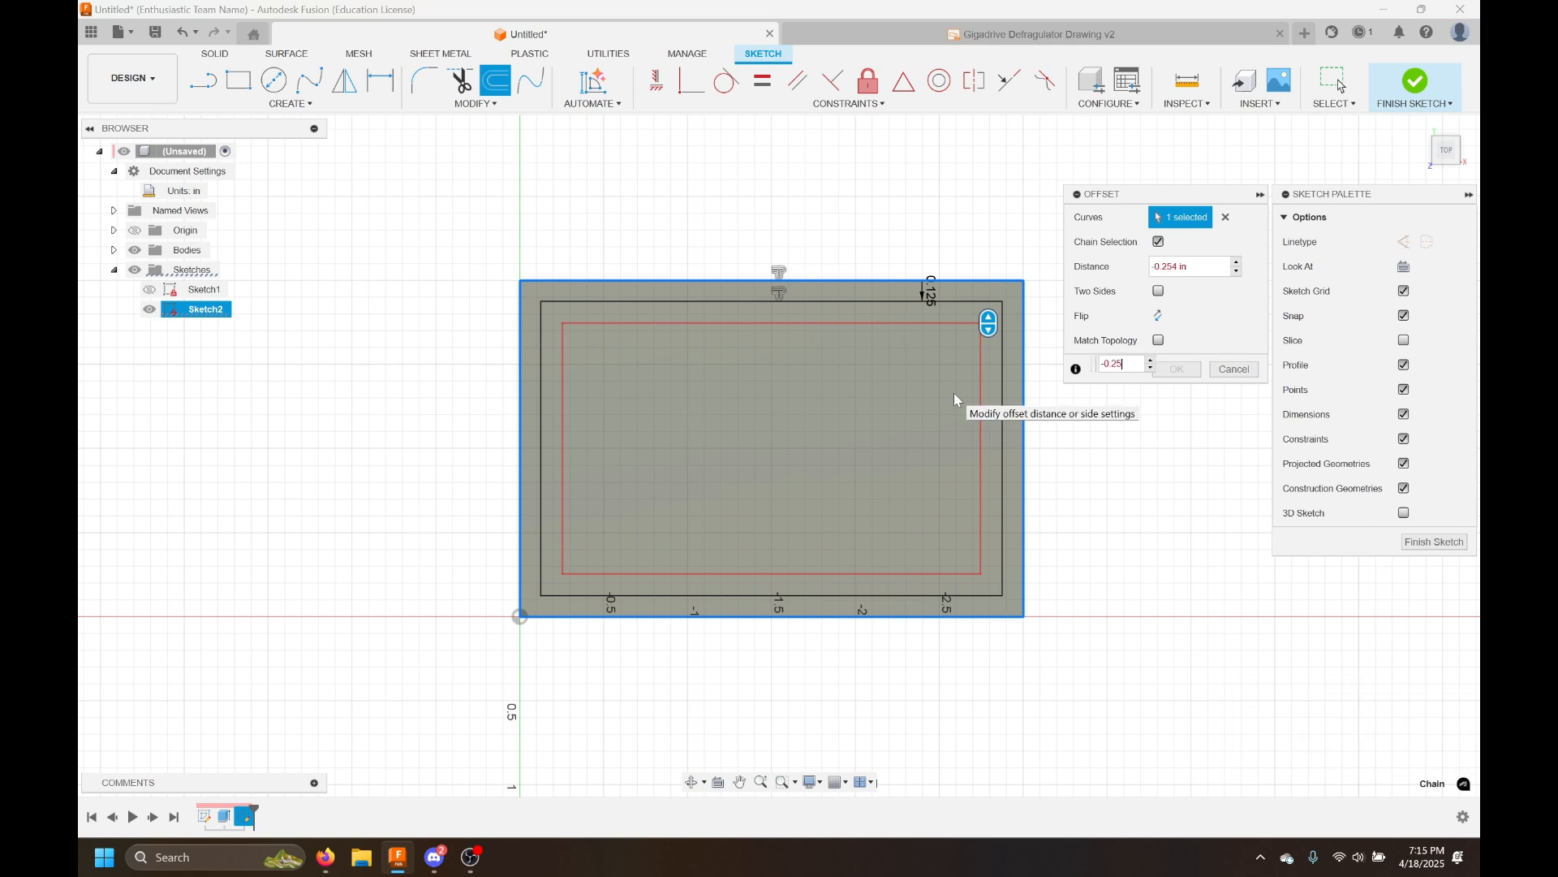
key(Return)
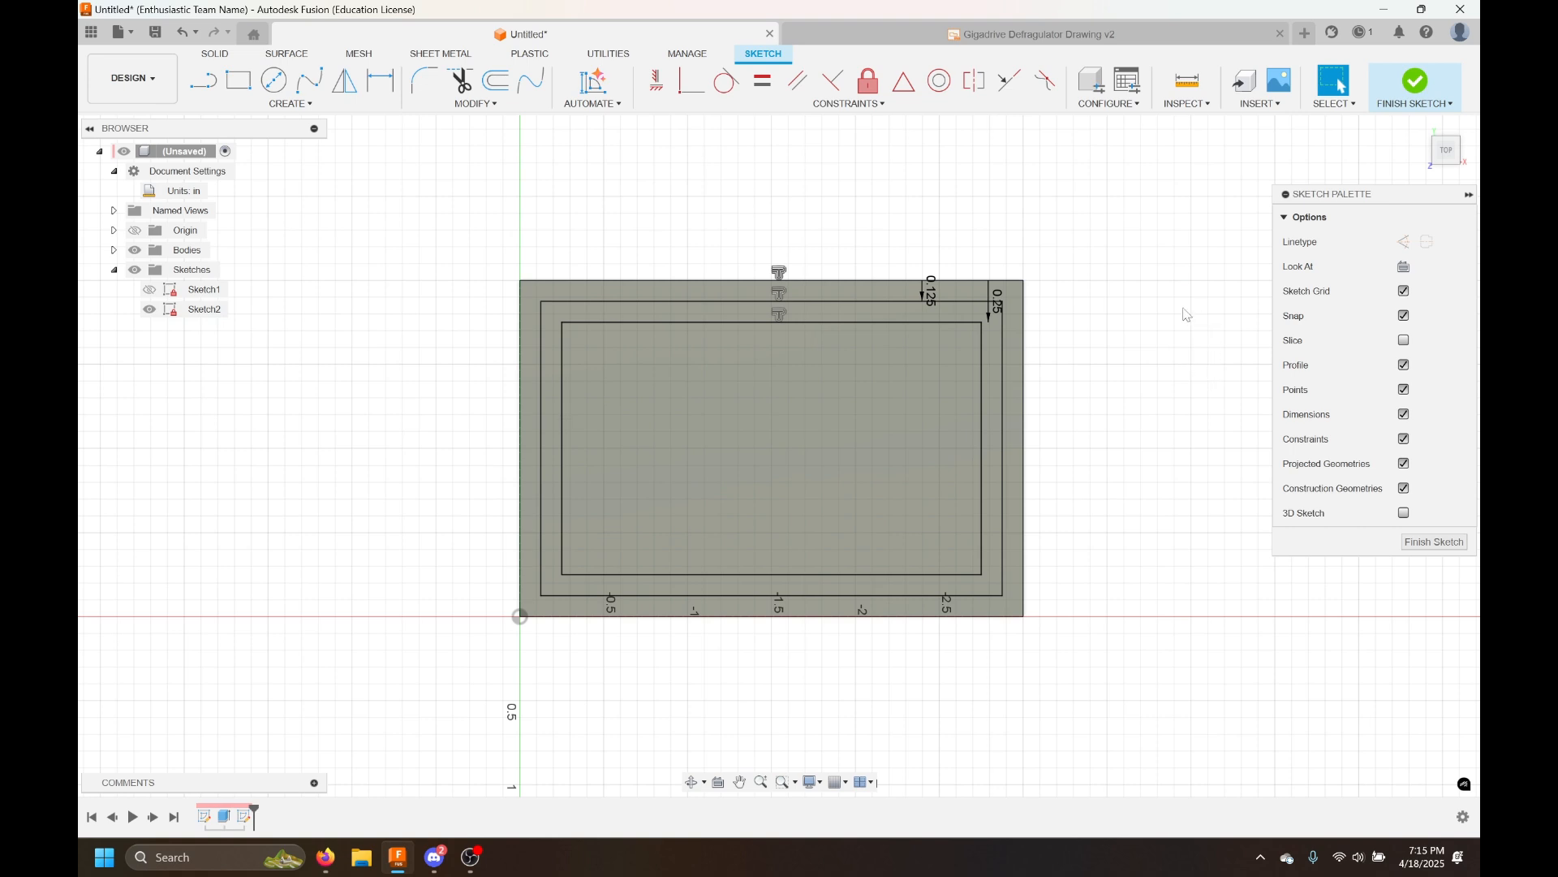
Check the ring profile between the two offsets and finish the sketch
click(990, 316)
click(981, 310)
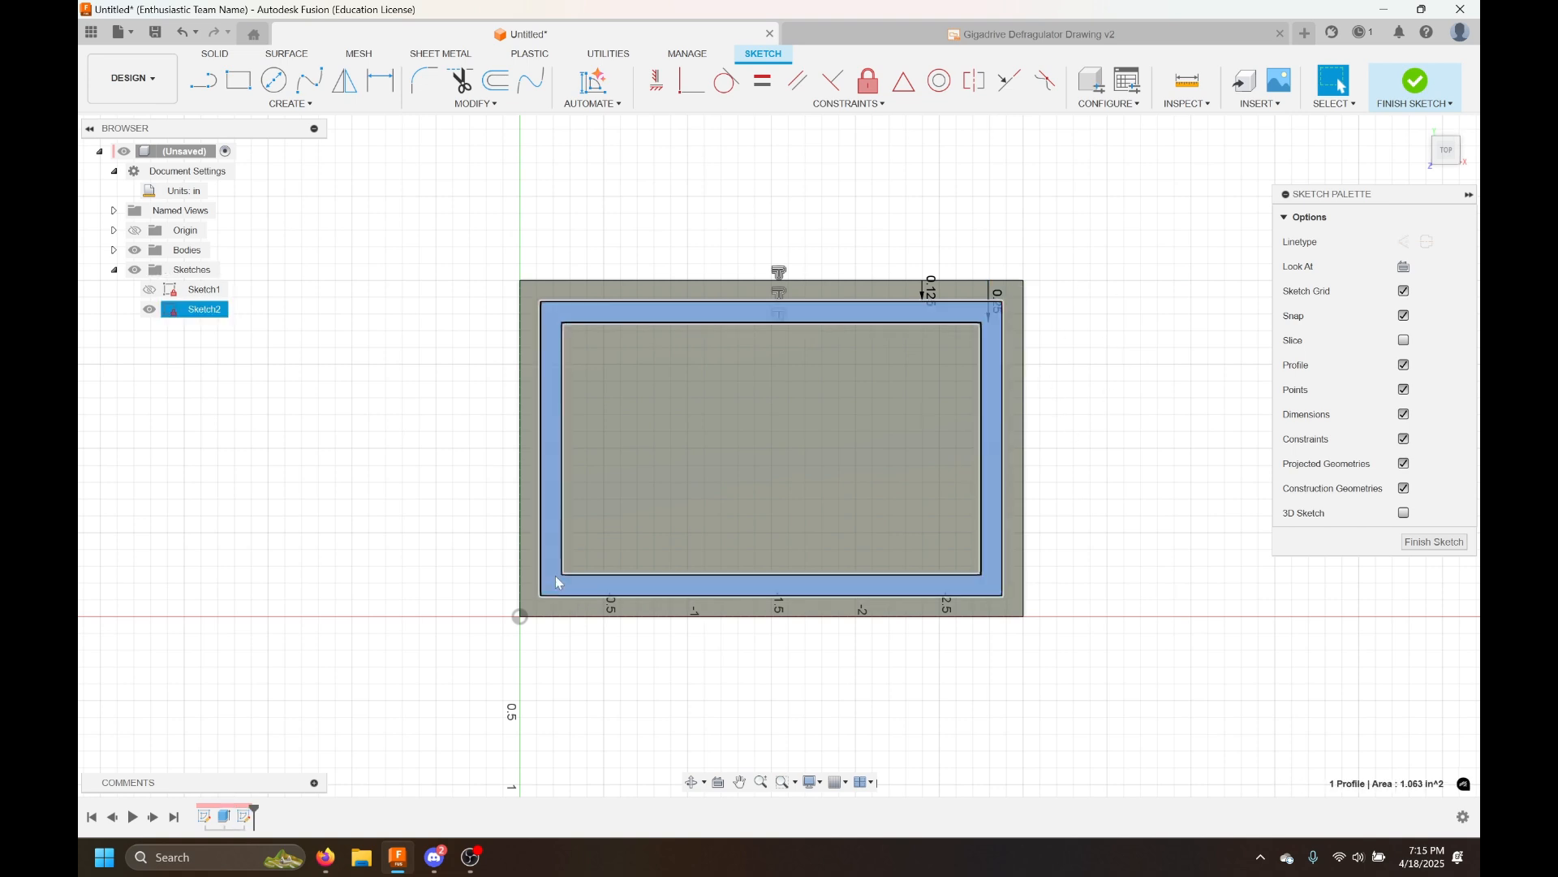
click(1148, 265)
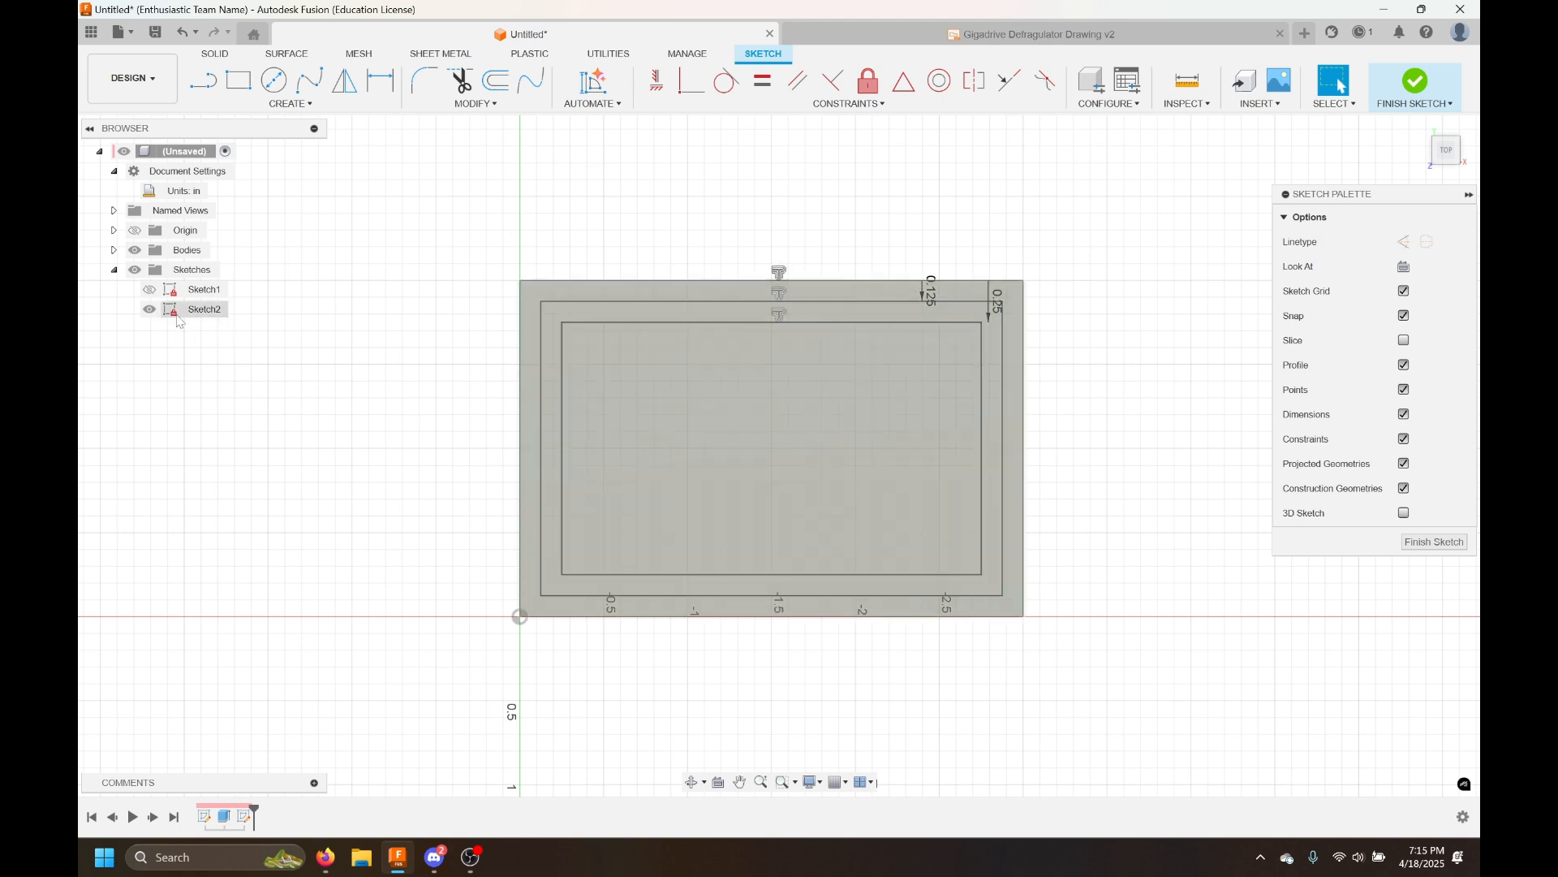
click(1416, 80)
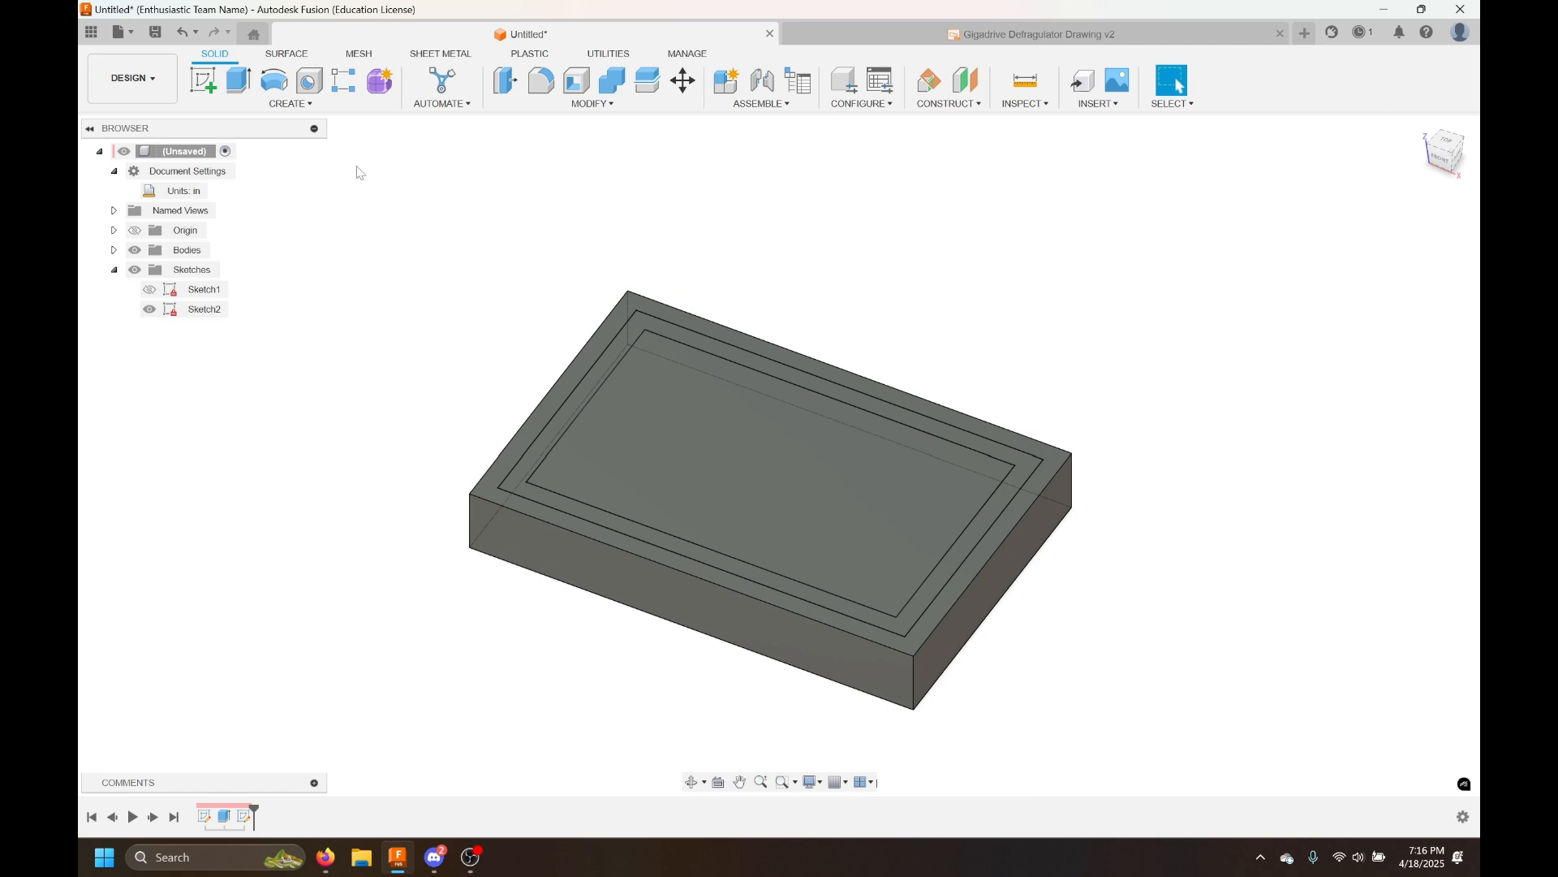
Start an extrude of the ring profile between the offsets with a distance of -0.25 in
click(230, 78)
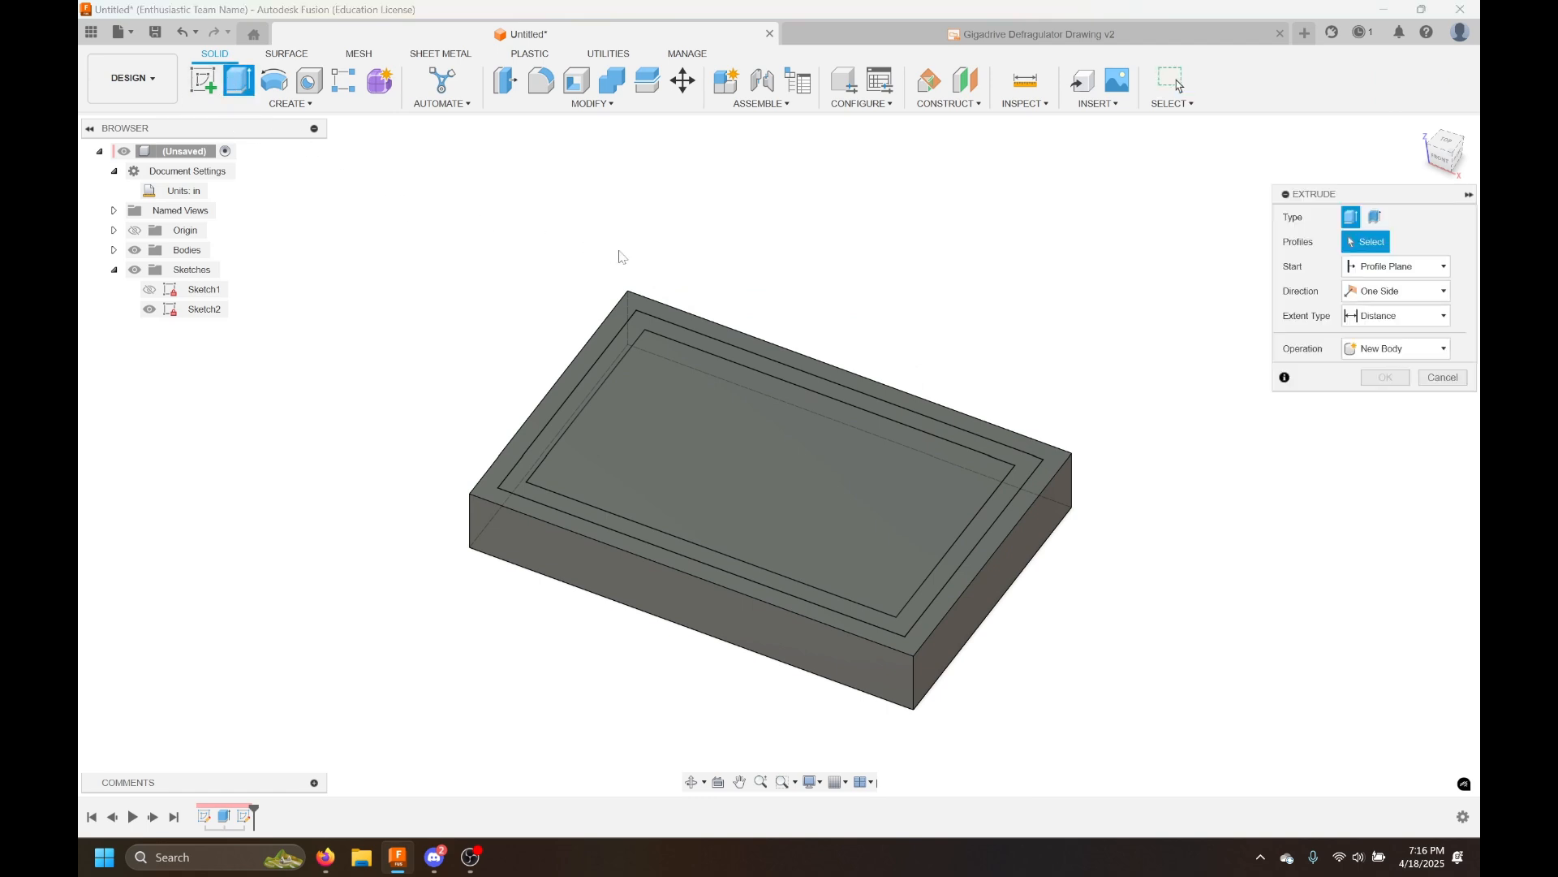
click(669, 333)
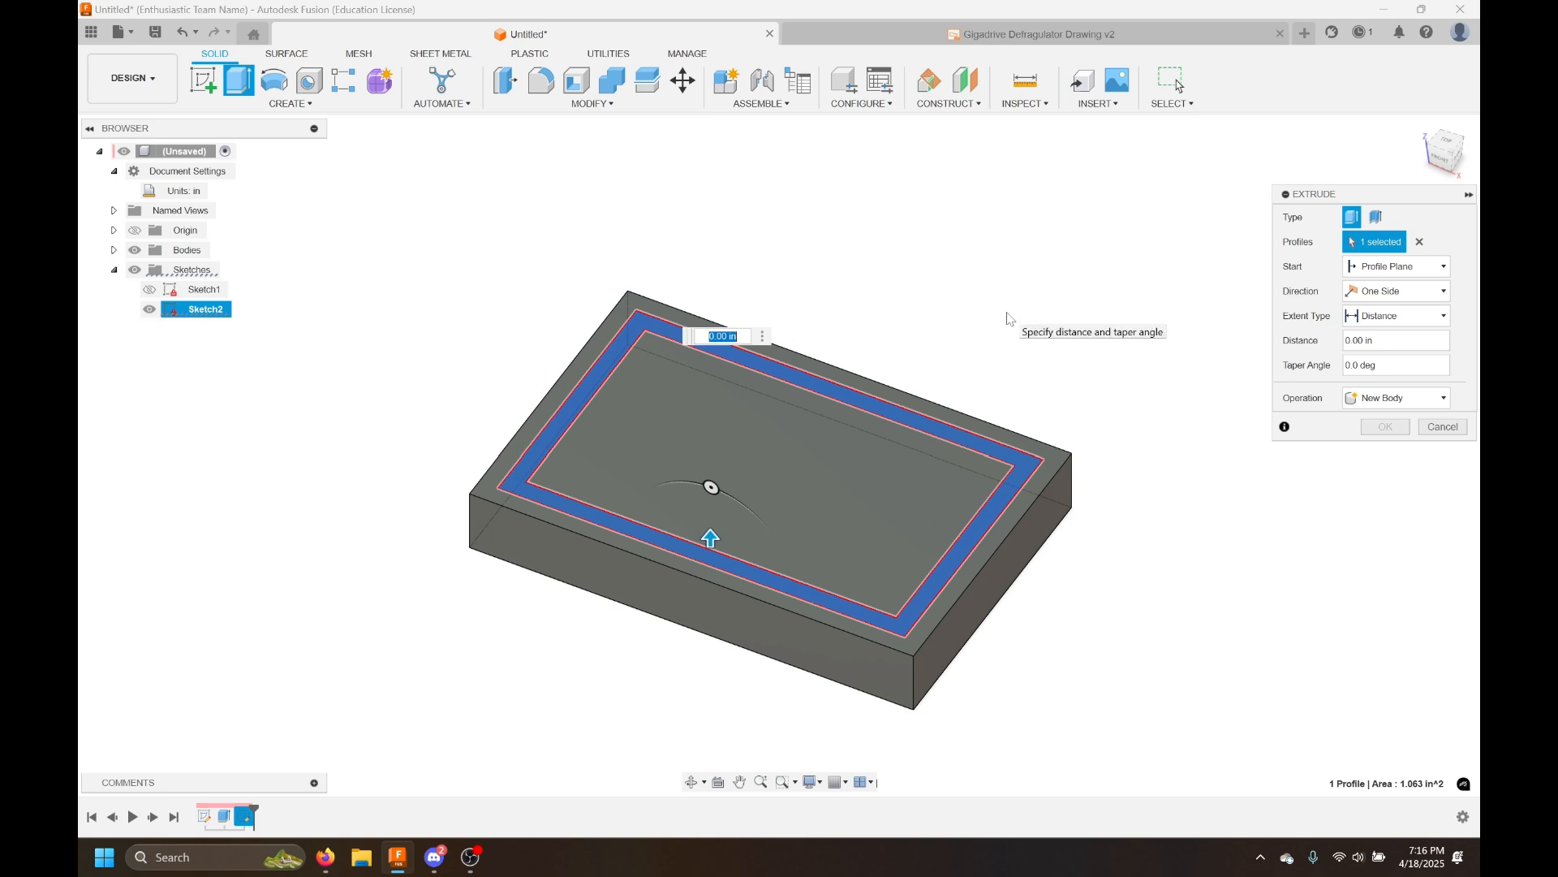
text(0.25)
shift+middle_drag(1093, 477, 1149, 465)
scroll(685, 400, up, 5)
middle_drag(683, 397, 695, 337)
scroll(698, 337, down, 5)
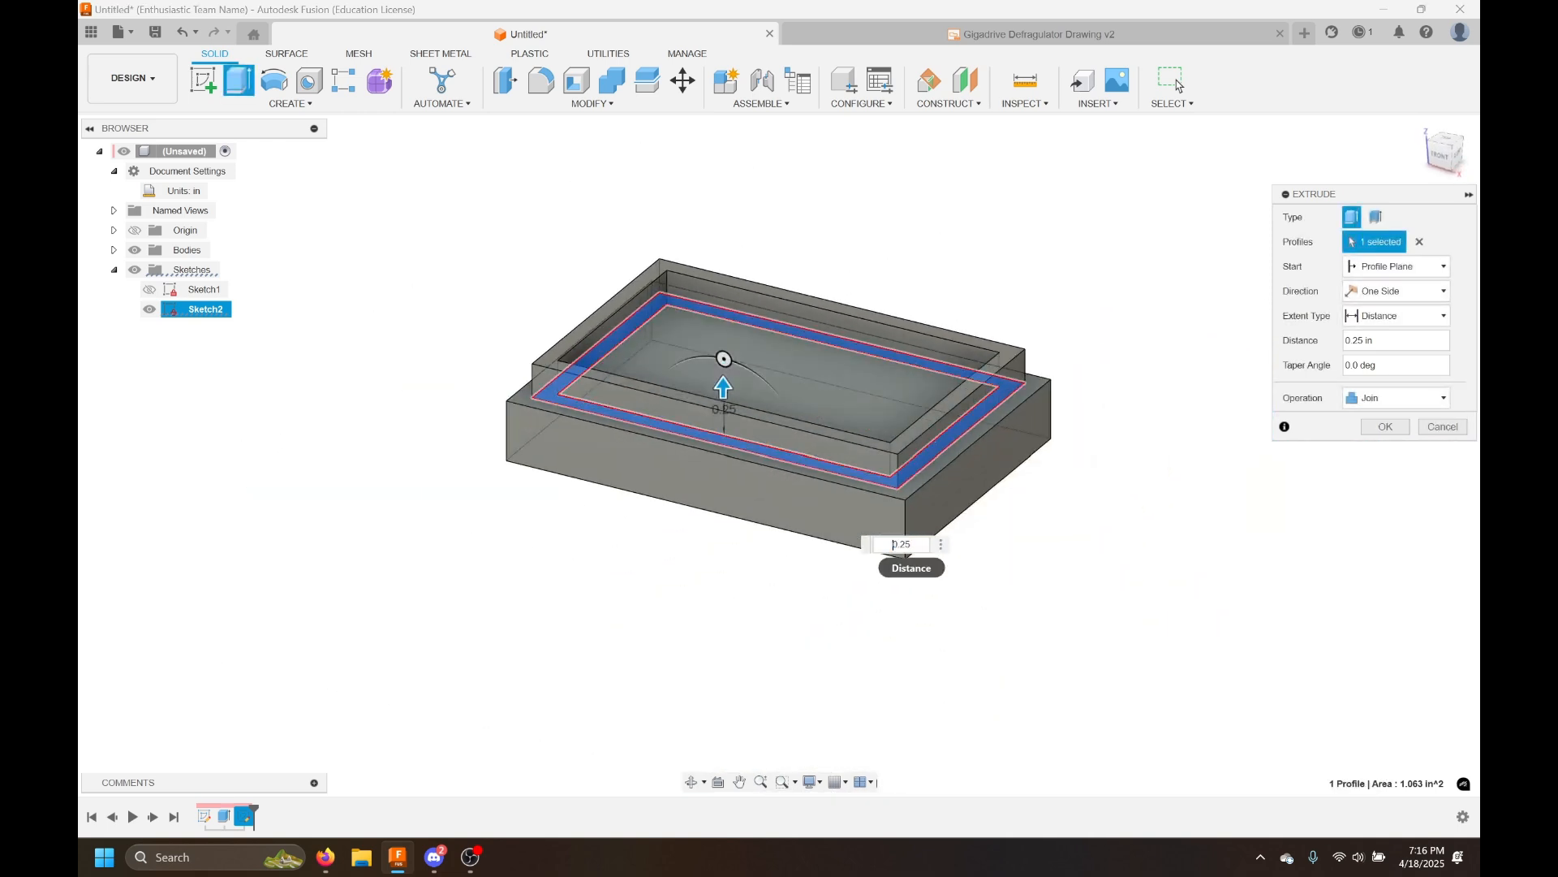
text(-)
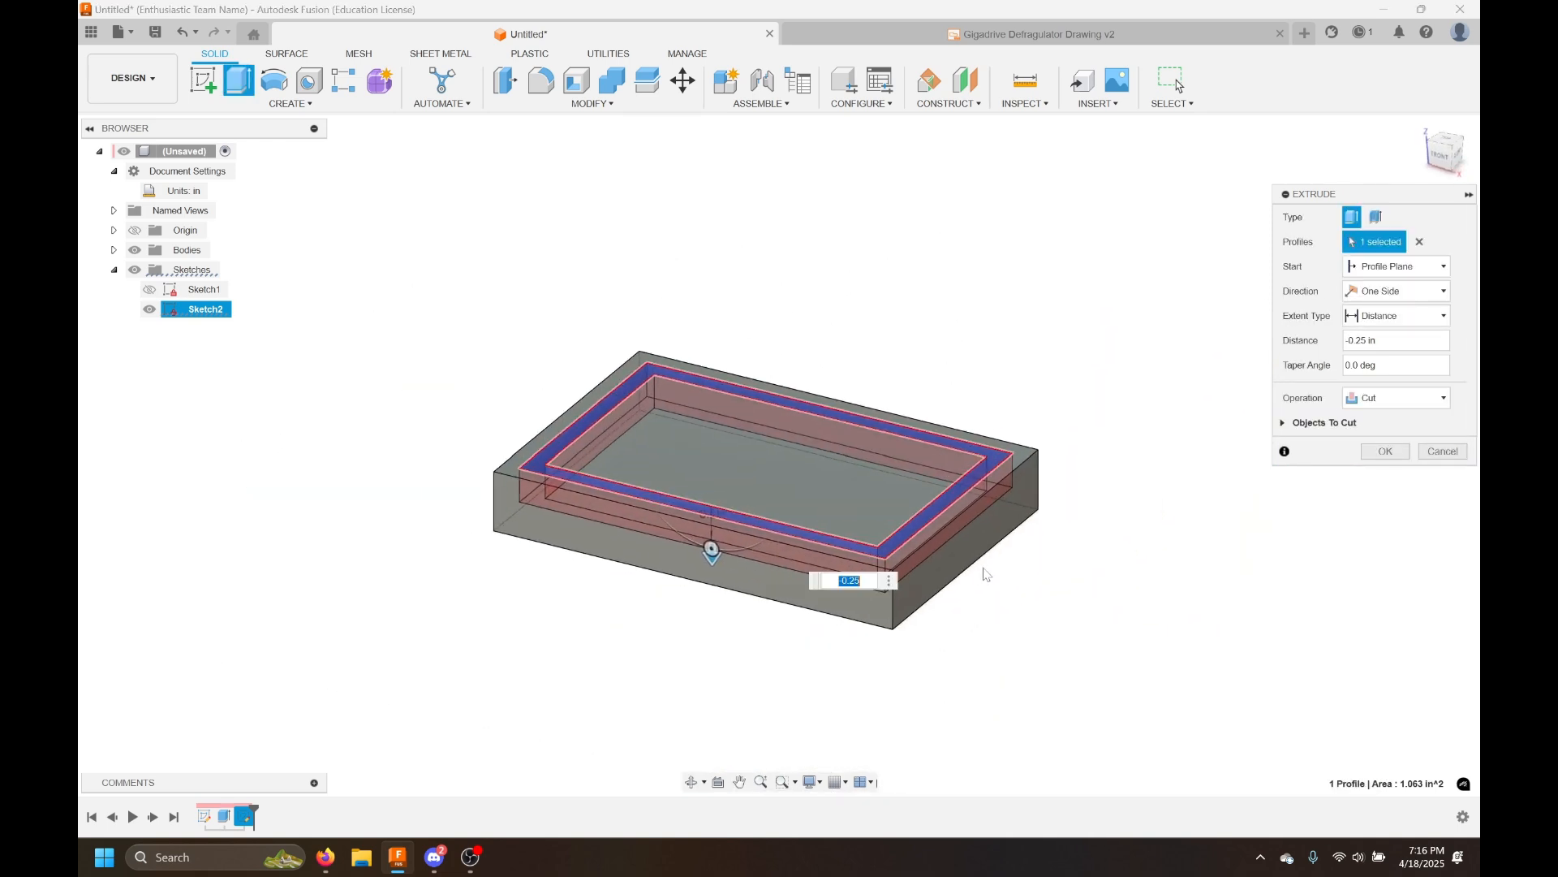
Try the Intersect operation, then switch back to Cut and confirm the 0.25 in deep groove
scroll(1005, 577, up, 5)
shift+middle_drag(1005, 577, 1110, 638)
scroll(1102, 545, down, 2)
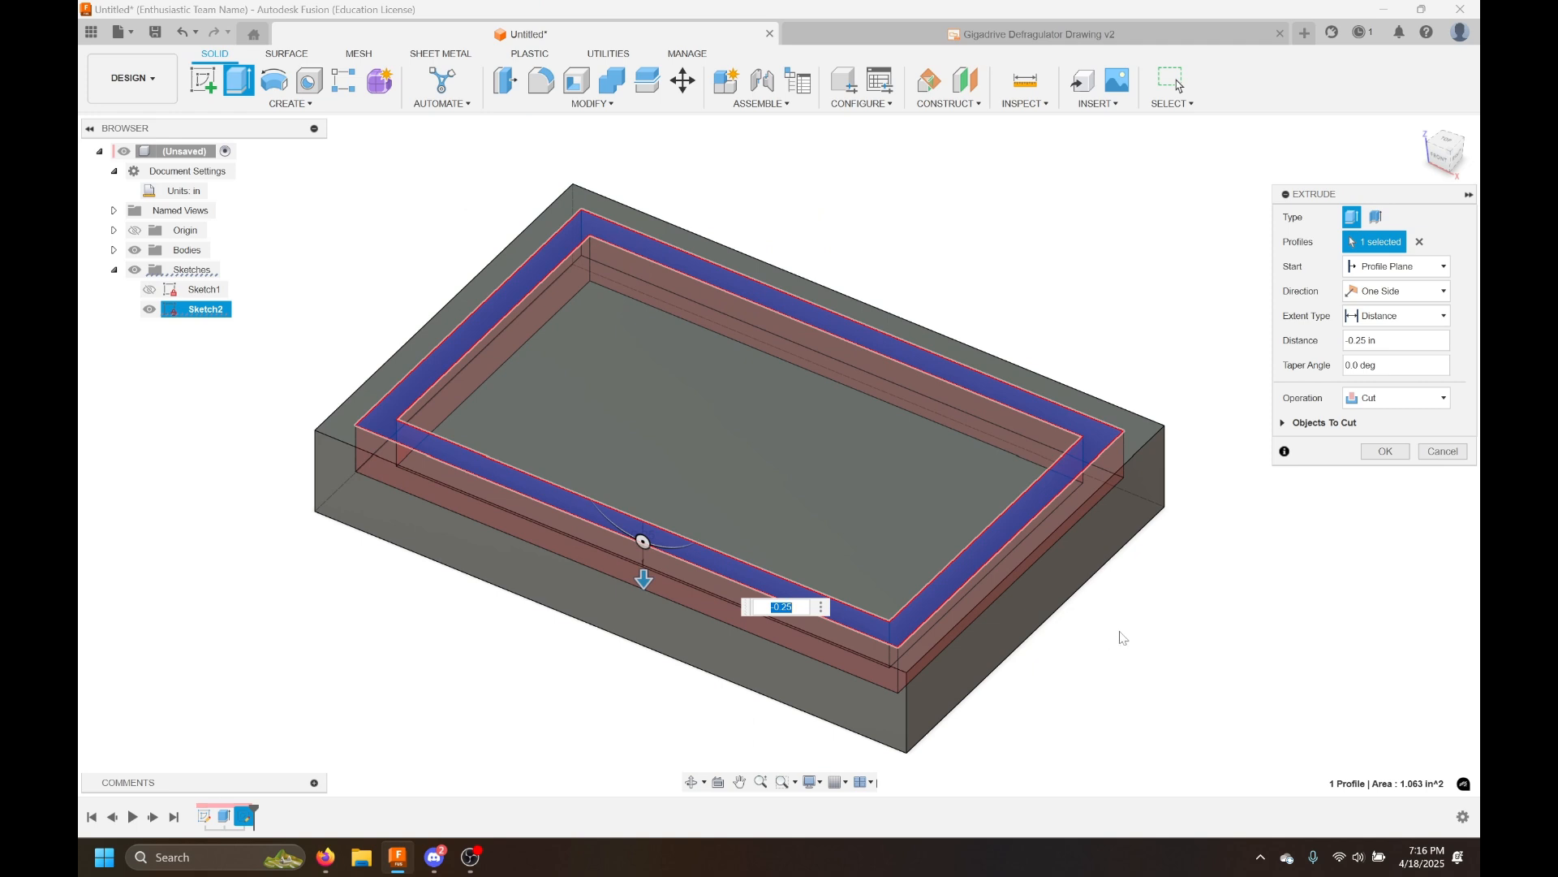
click(1375, 399)
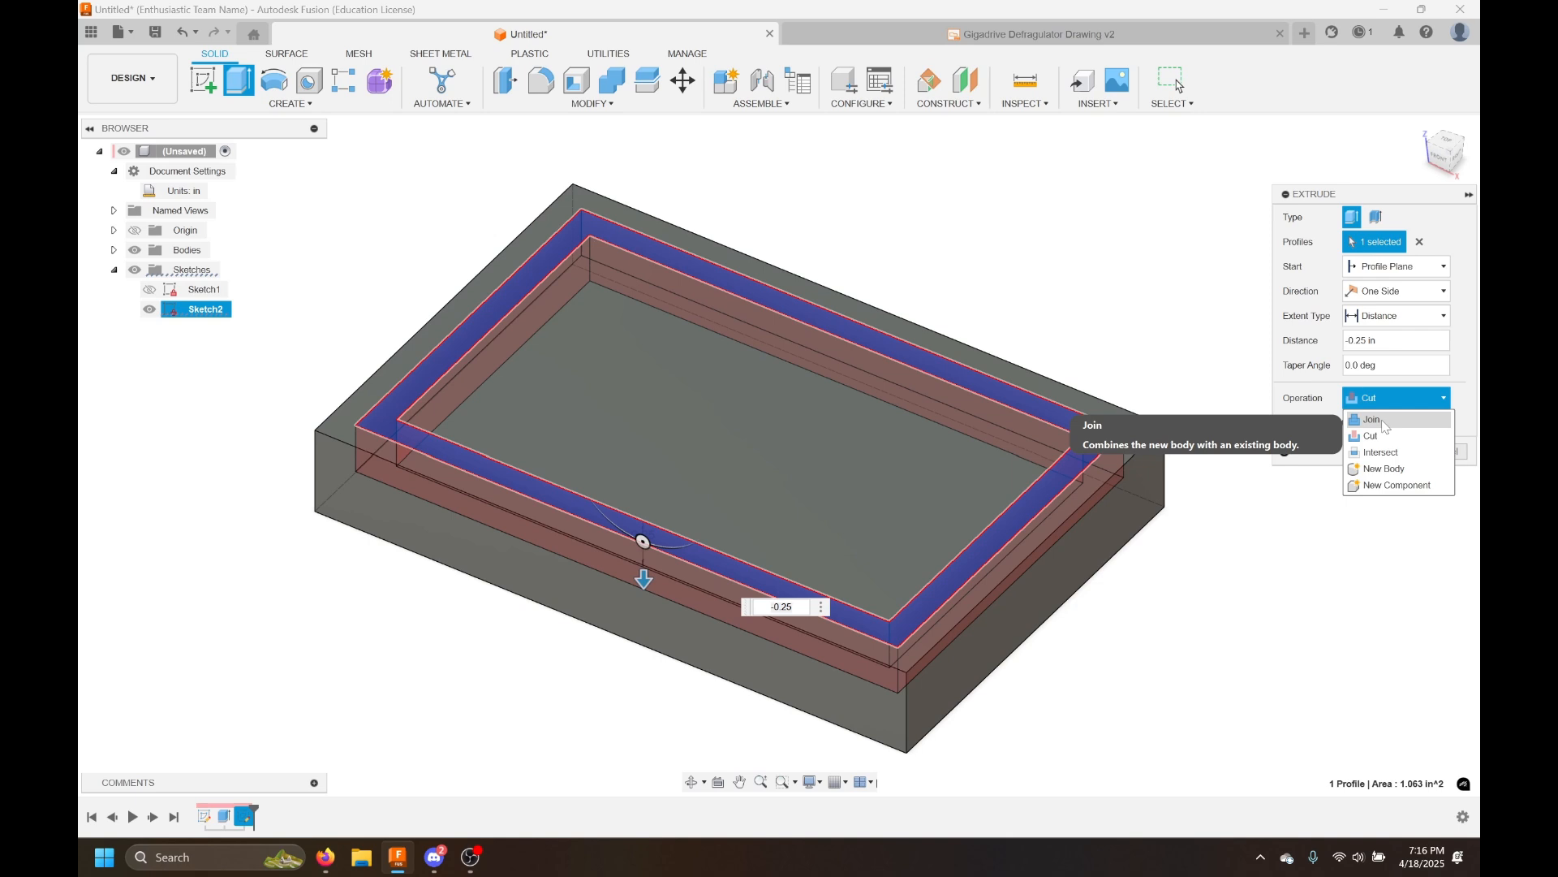
click(1375, 458)
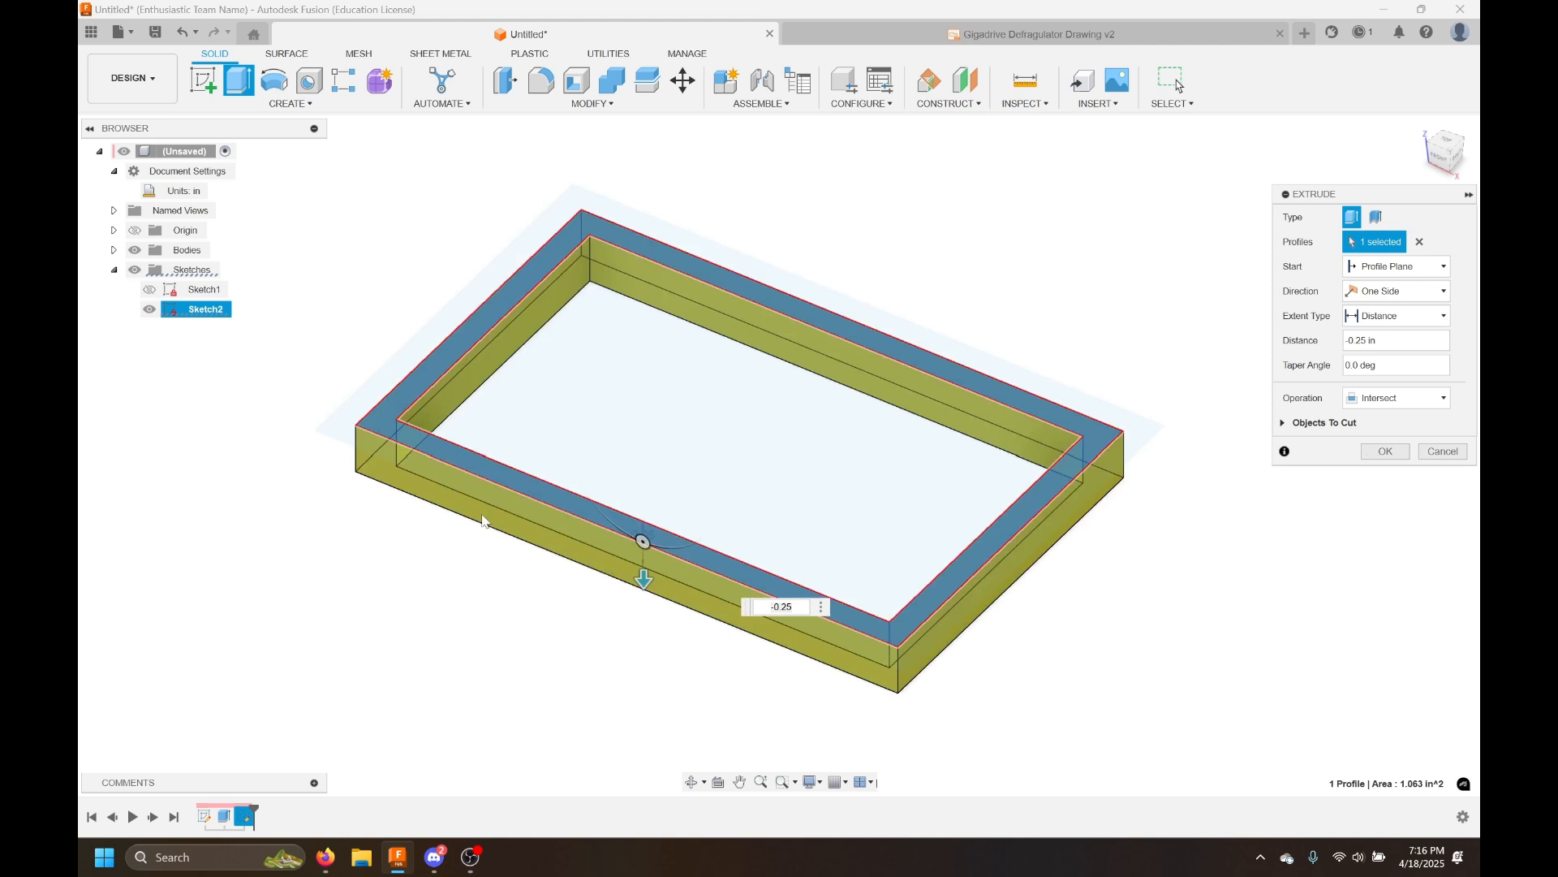
click(1391, 397)
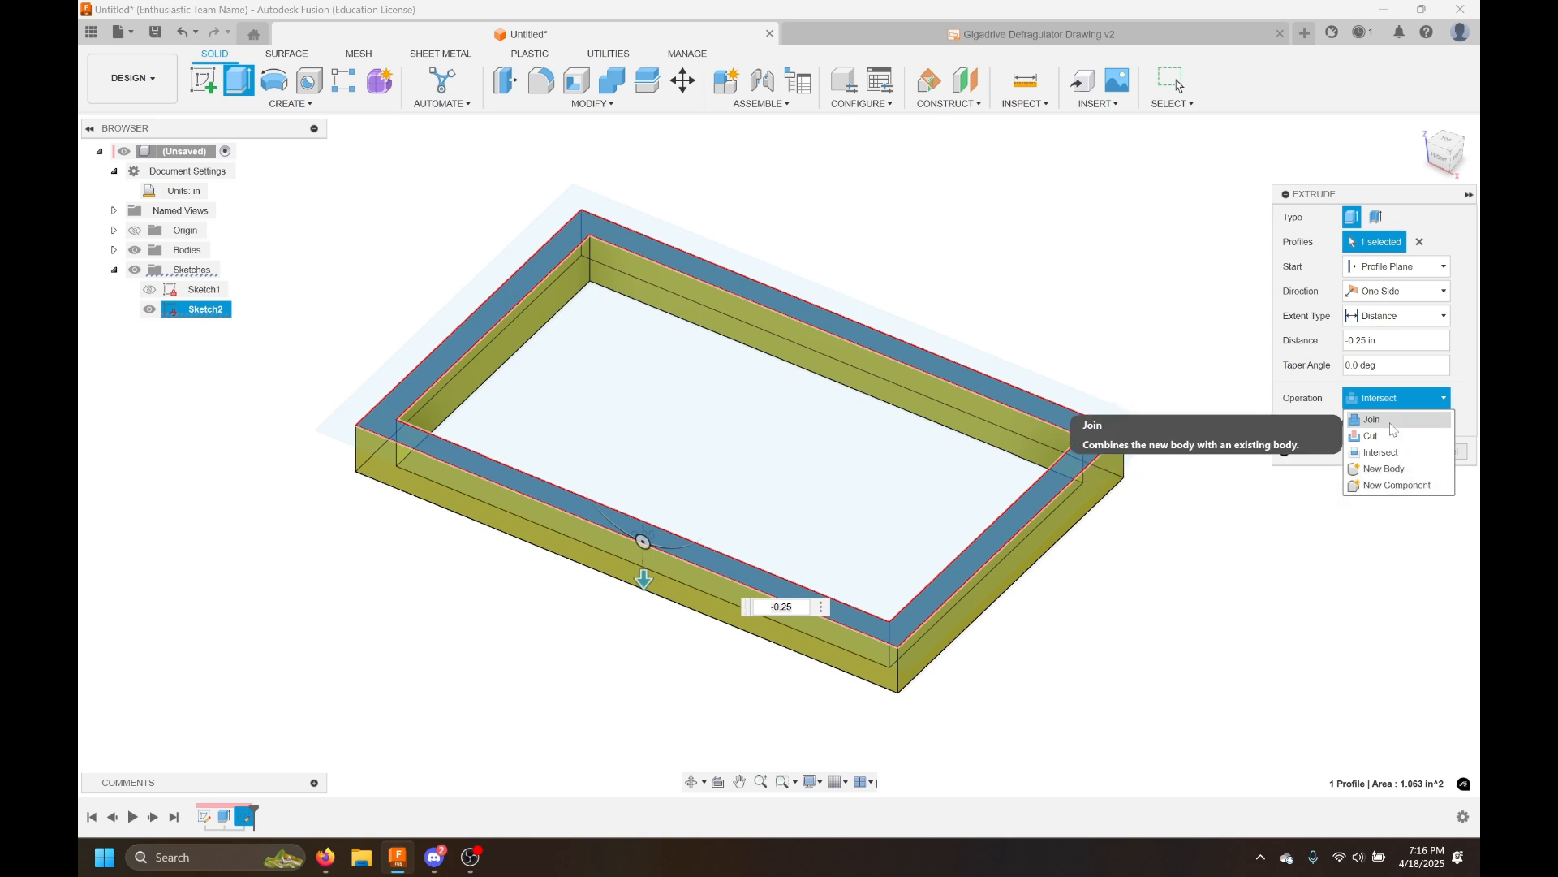
click(1392, 436)
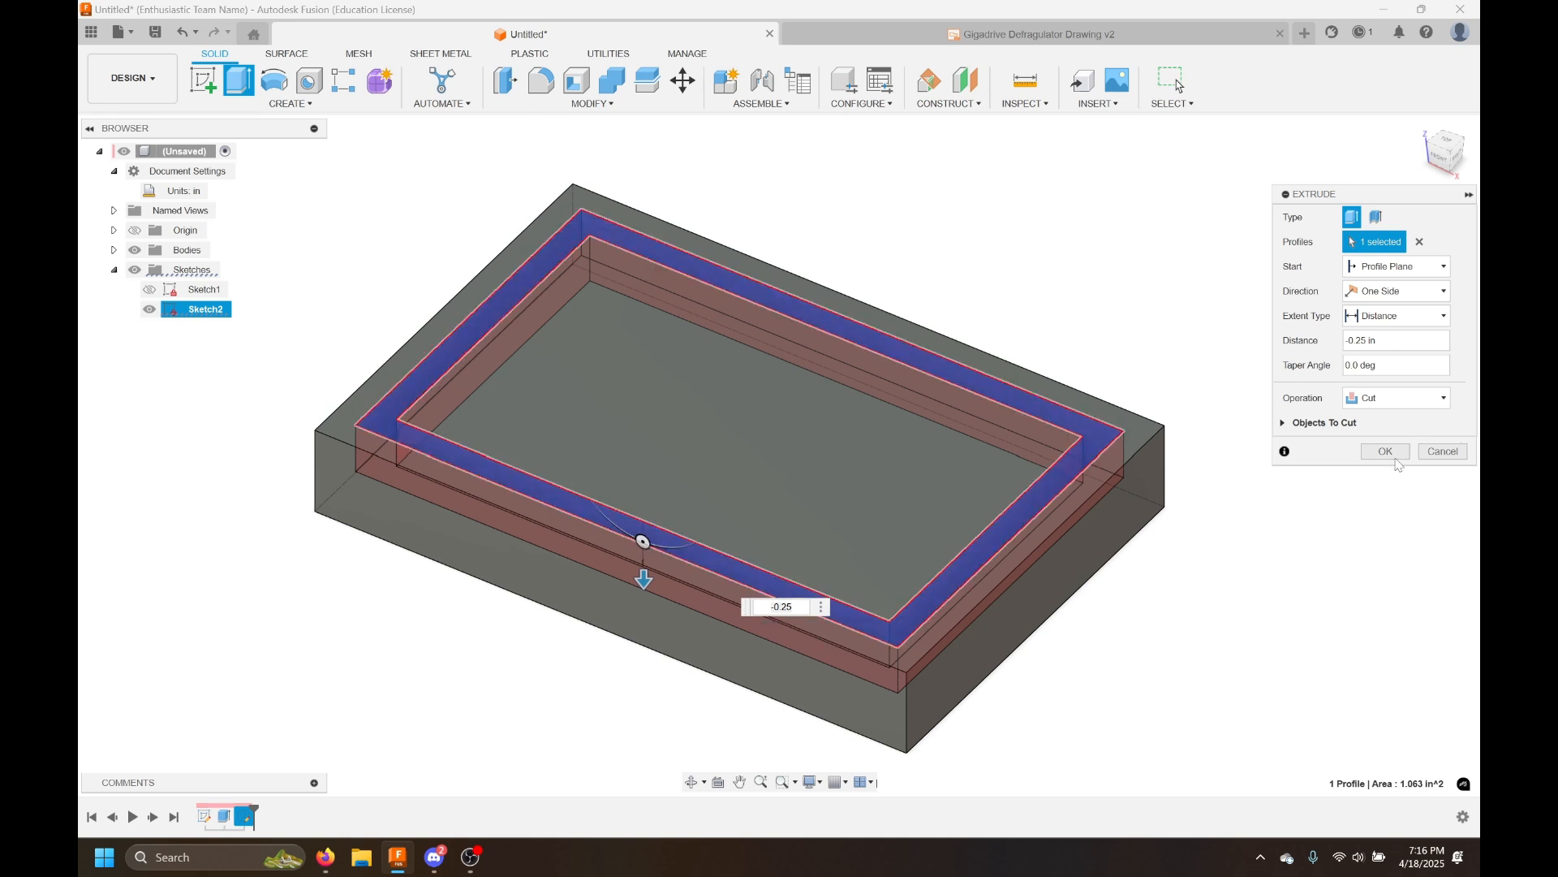
click(1388, 453)
shift+middle_drag(1255, 574, 1284, 605)
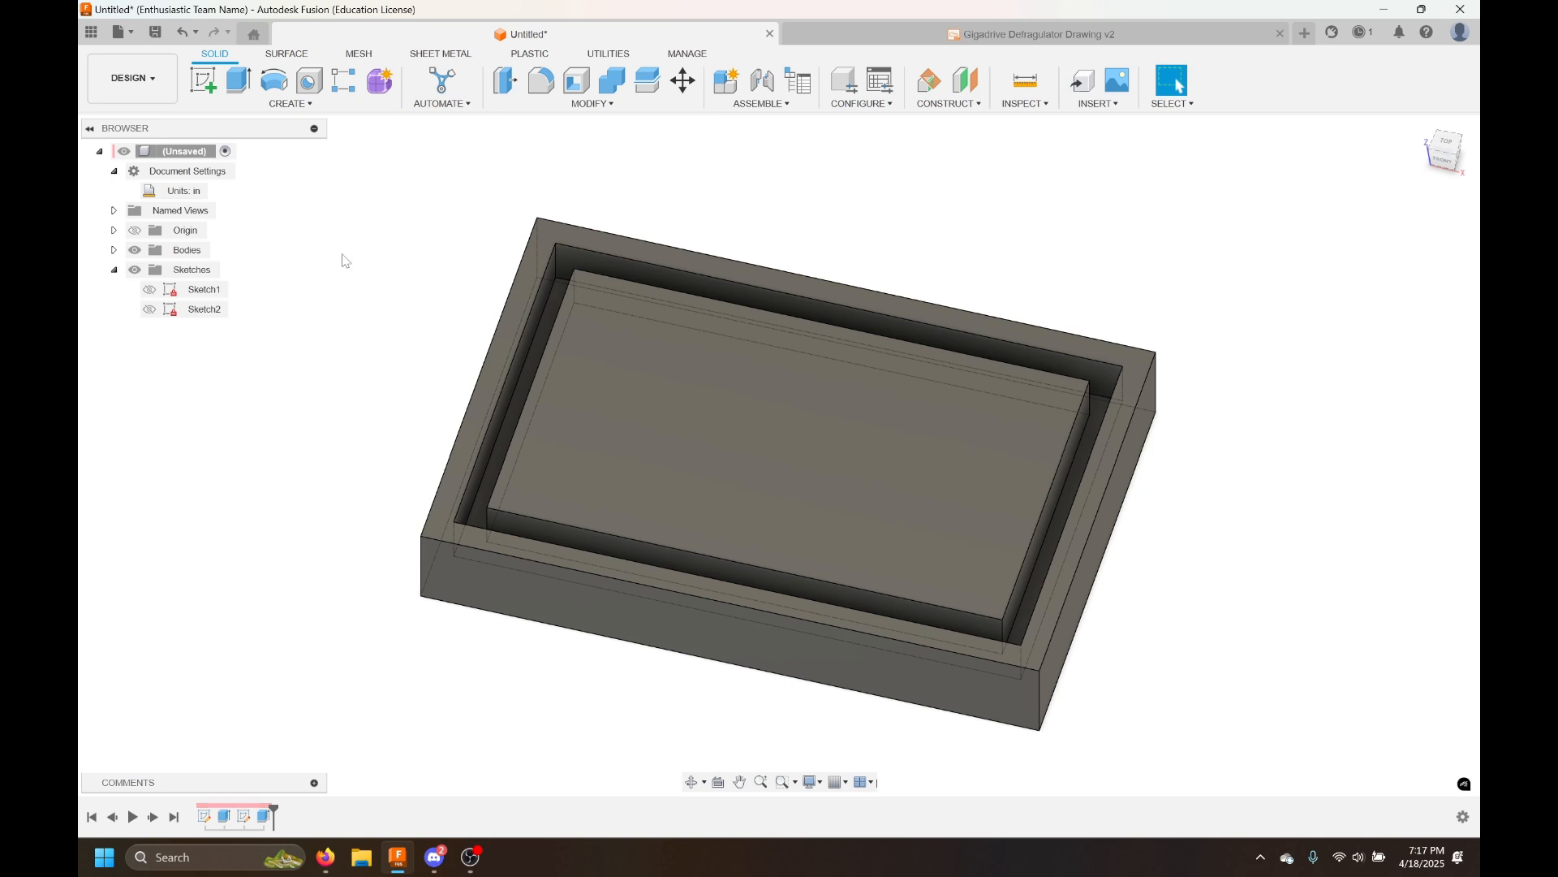
click(204, 81)
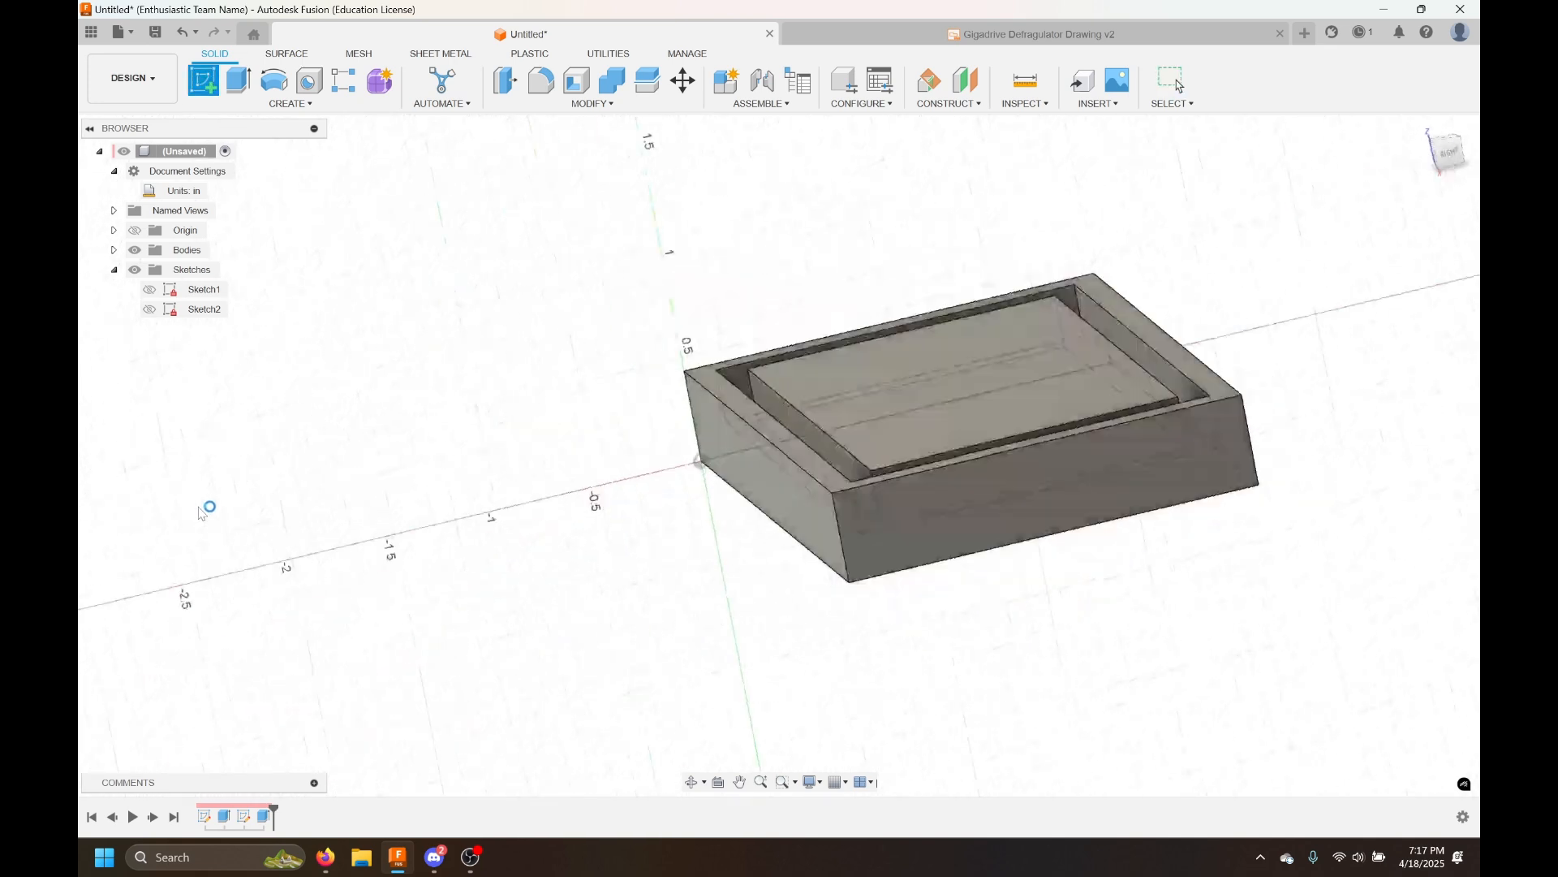
click(1426, 84)
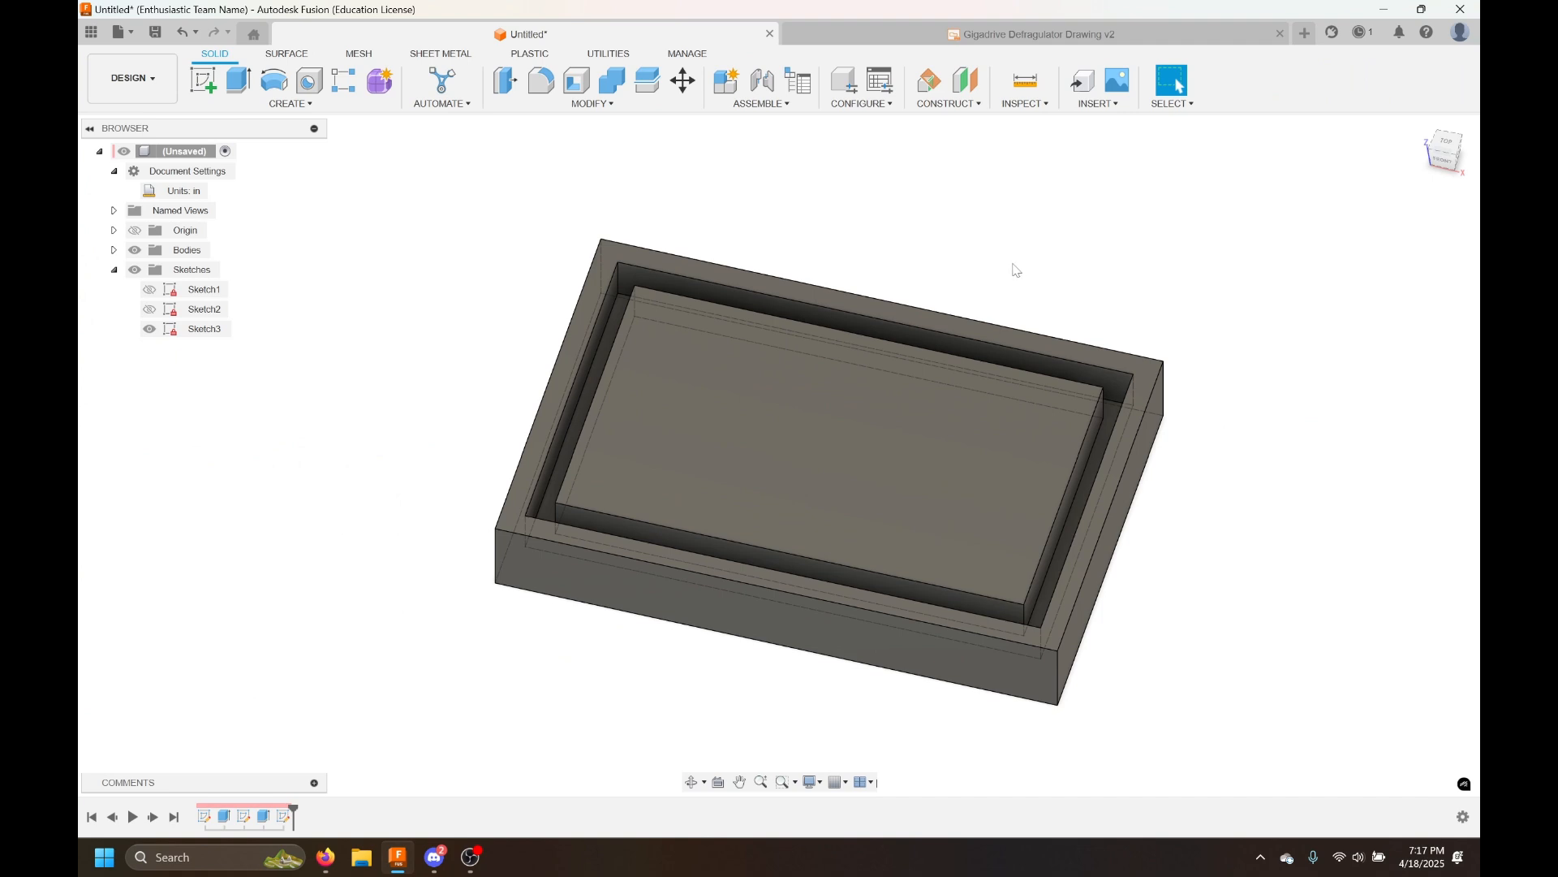
click(204, 328)
shift+middle_drag(463, 480, 1179, 86)
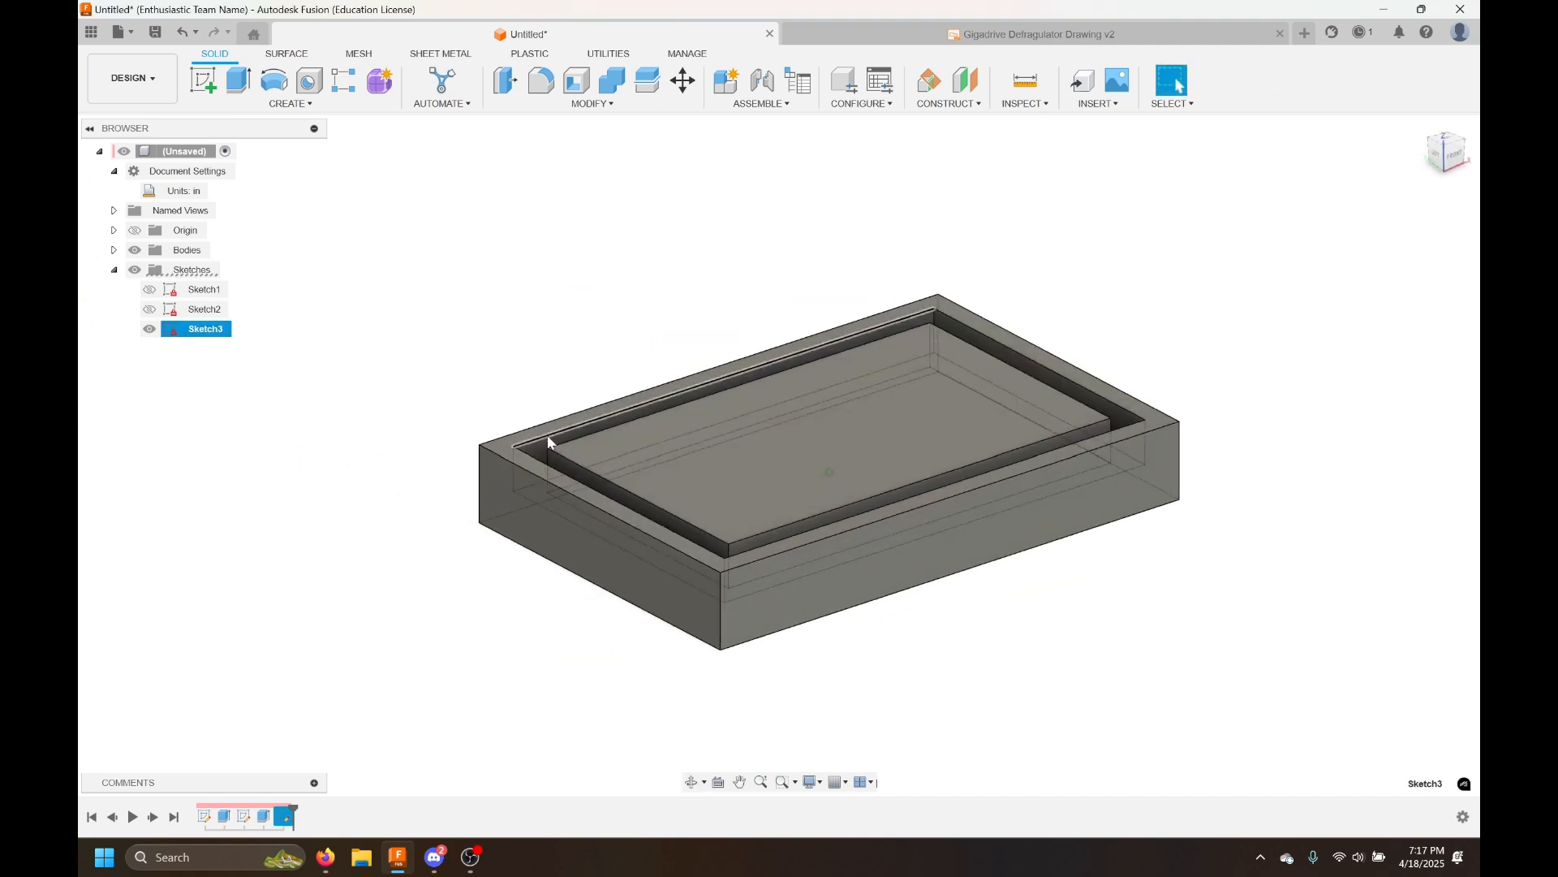
shift+middle_drag(539, 522, 417, 372)
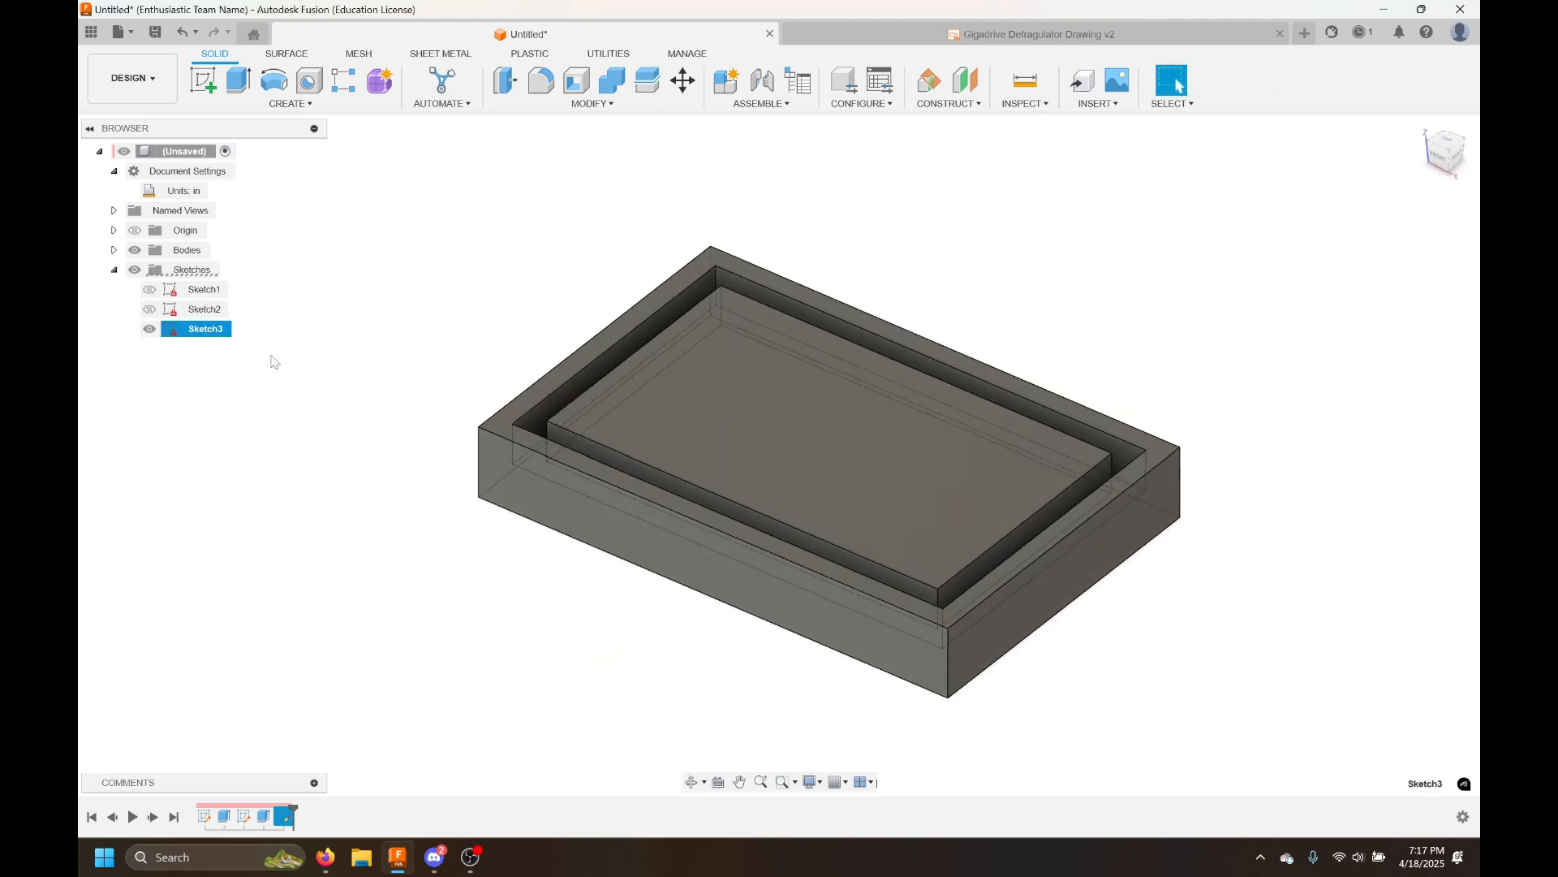
key(Delete)
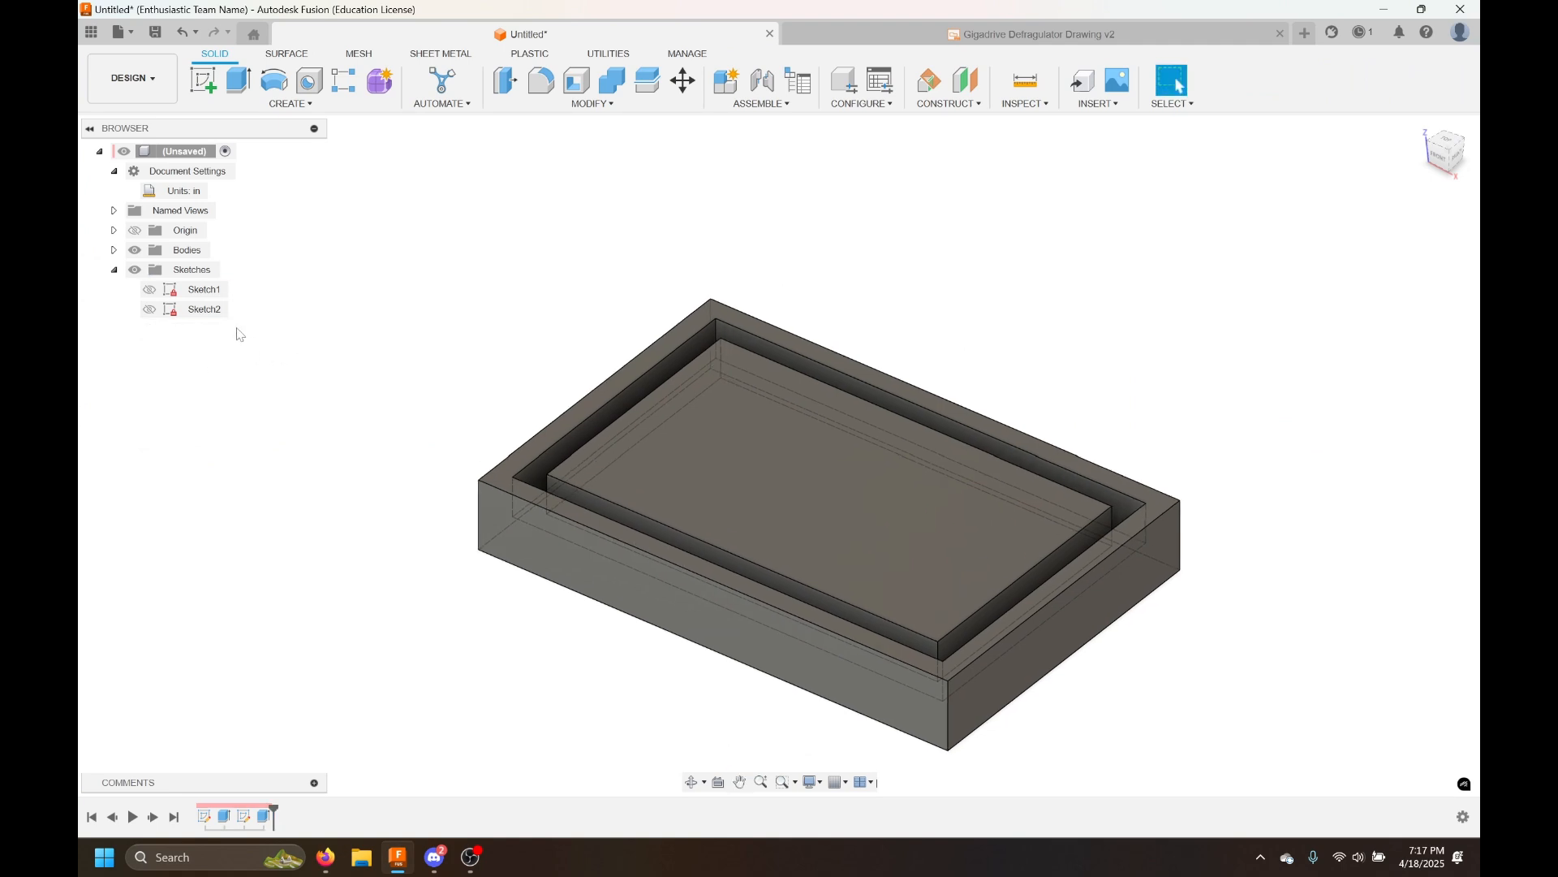
right_click(212, 316)
click(306, 275)
double_click(529, 544)
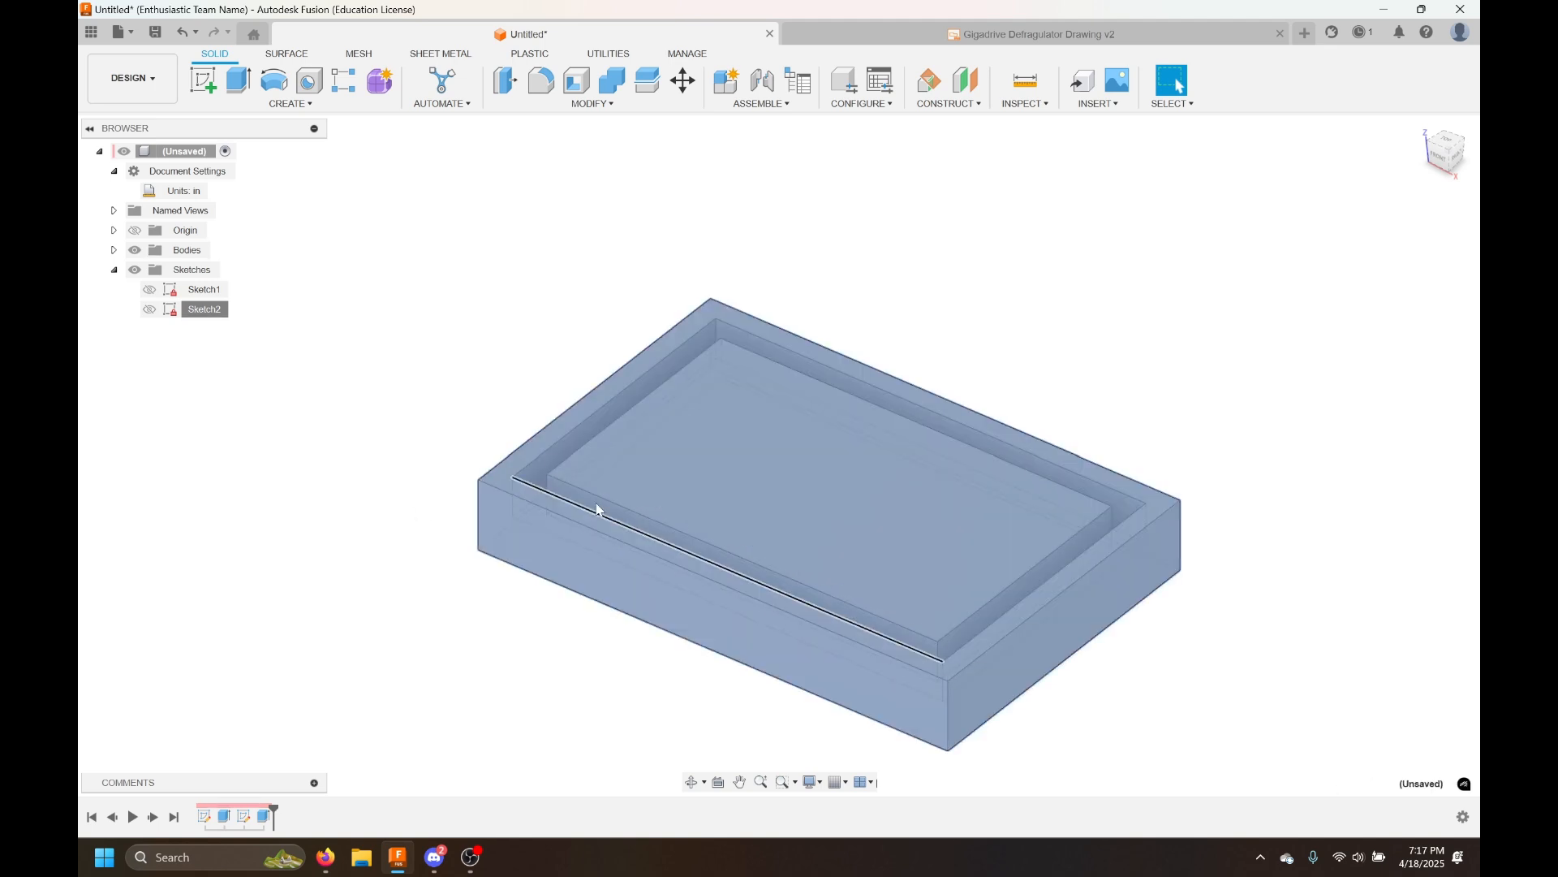
click(315, 719)
click(225, 817)
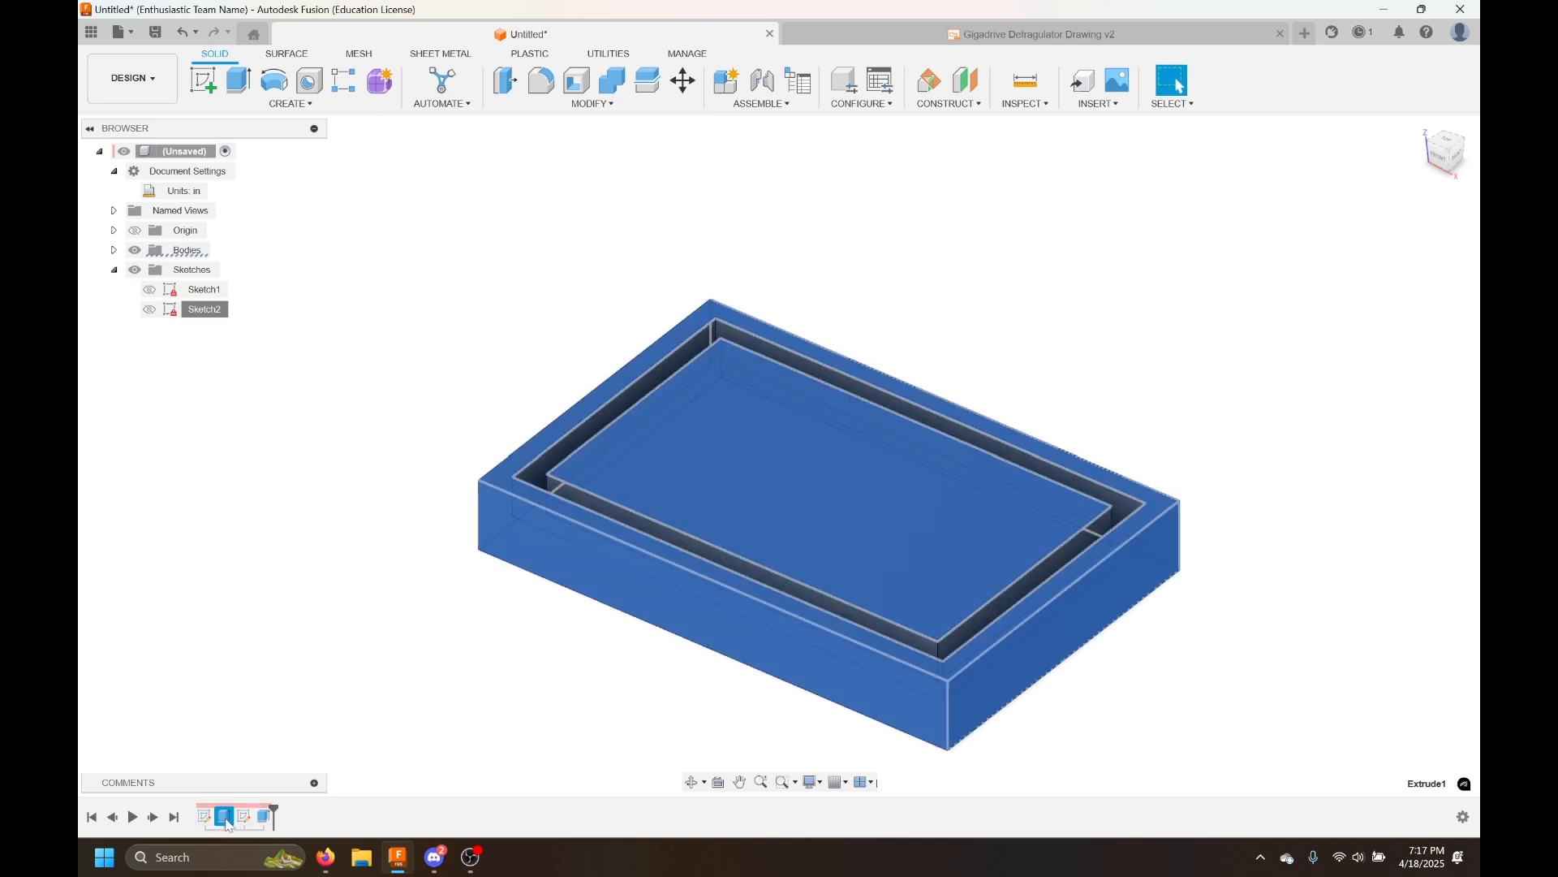
key(Delete)
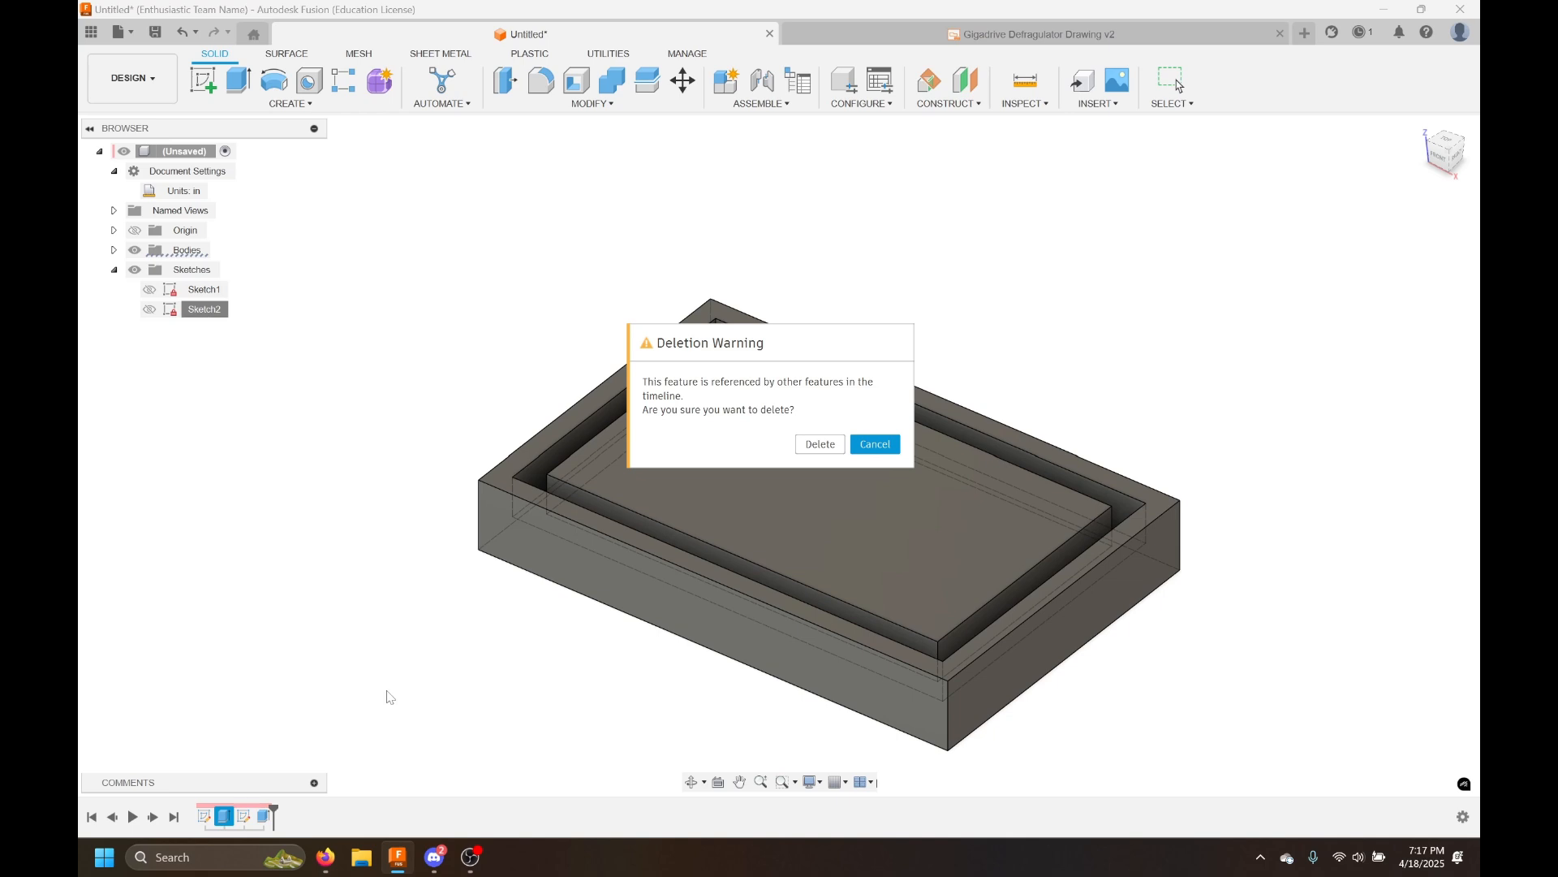
click(869, 448)
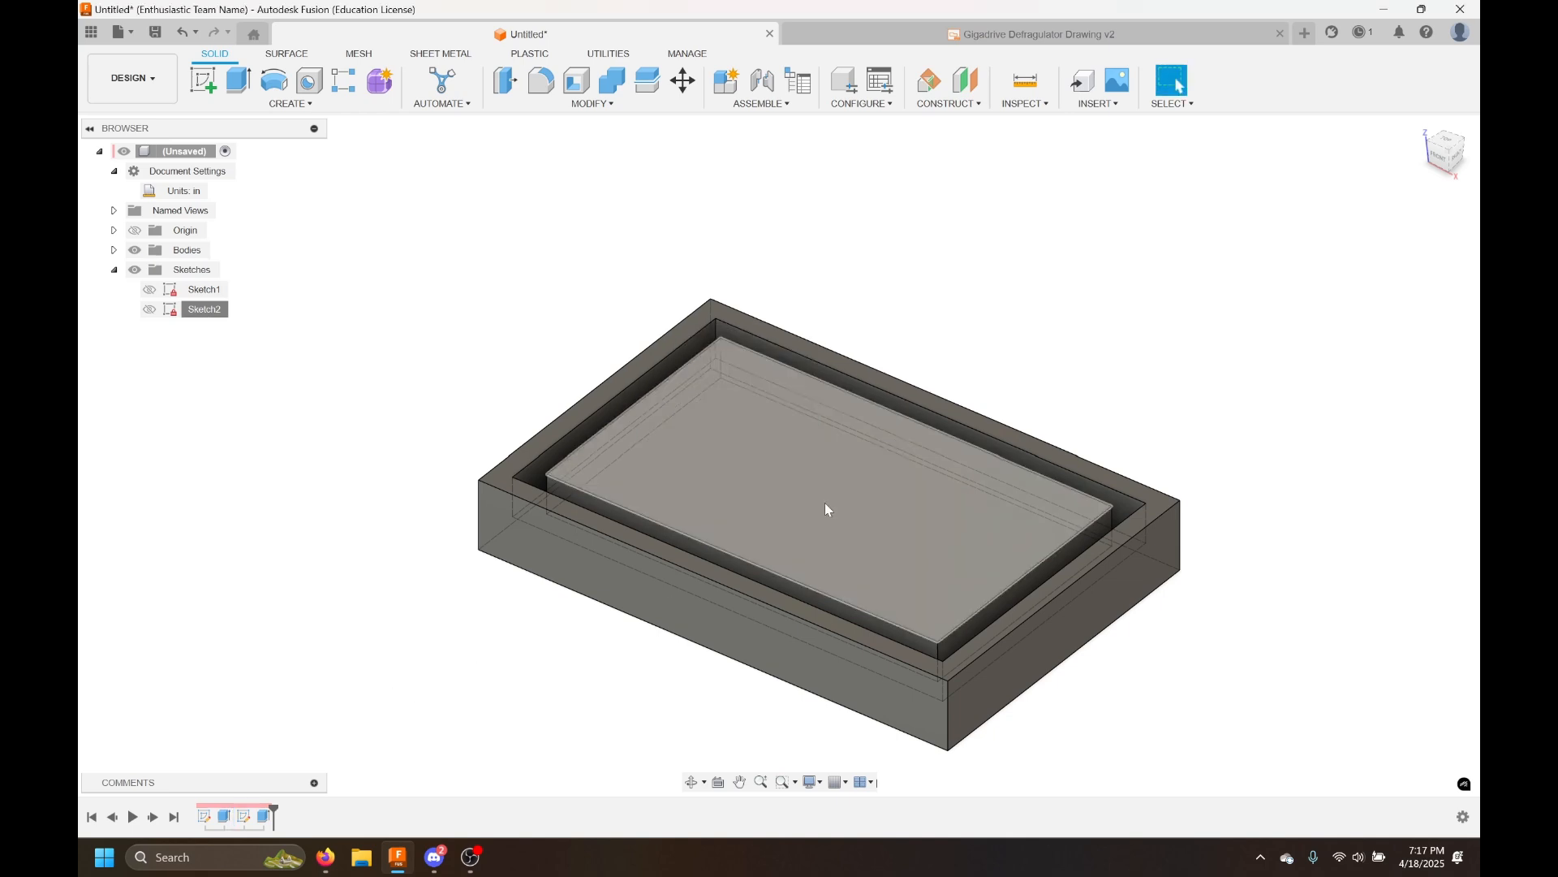
Try removing the plate body, then undo the removal
right_click(227, 819)
click(201, 734)
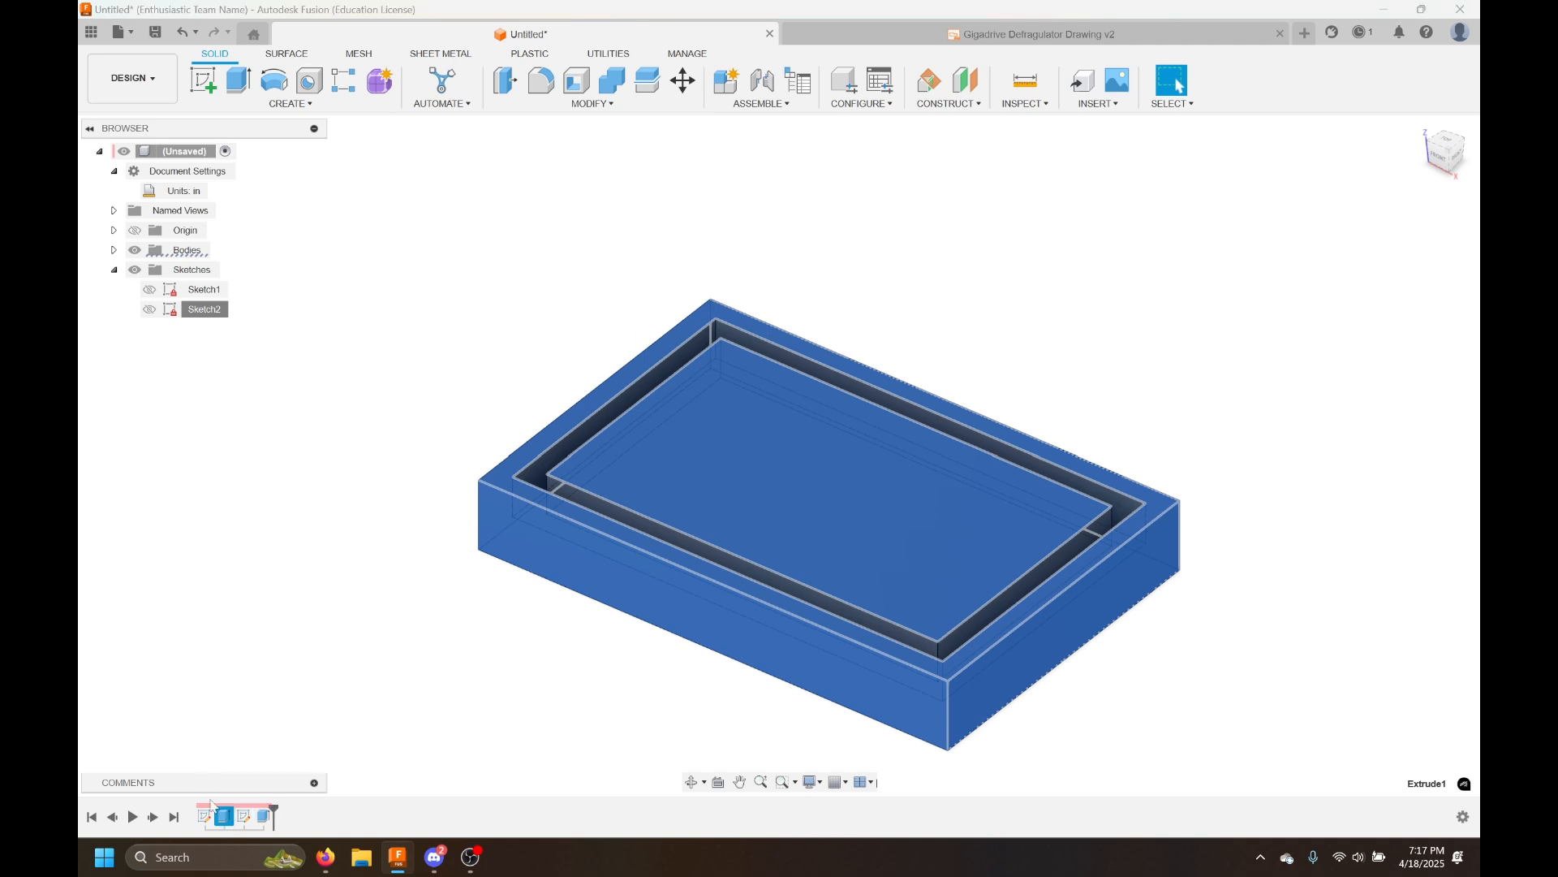
click(298, 666)
click(113, 249)
right_click(196, 270)
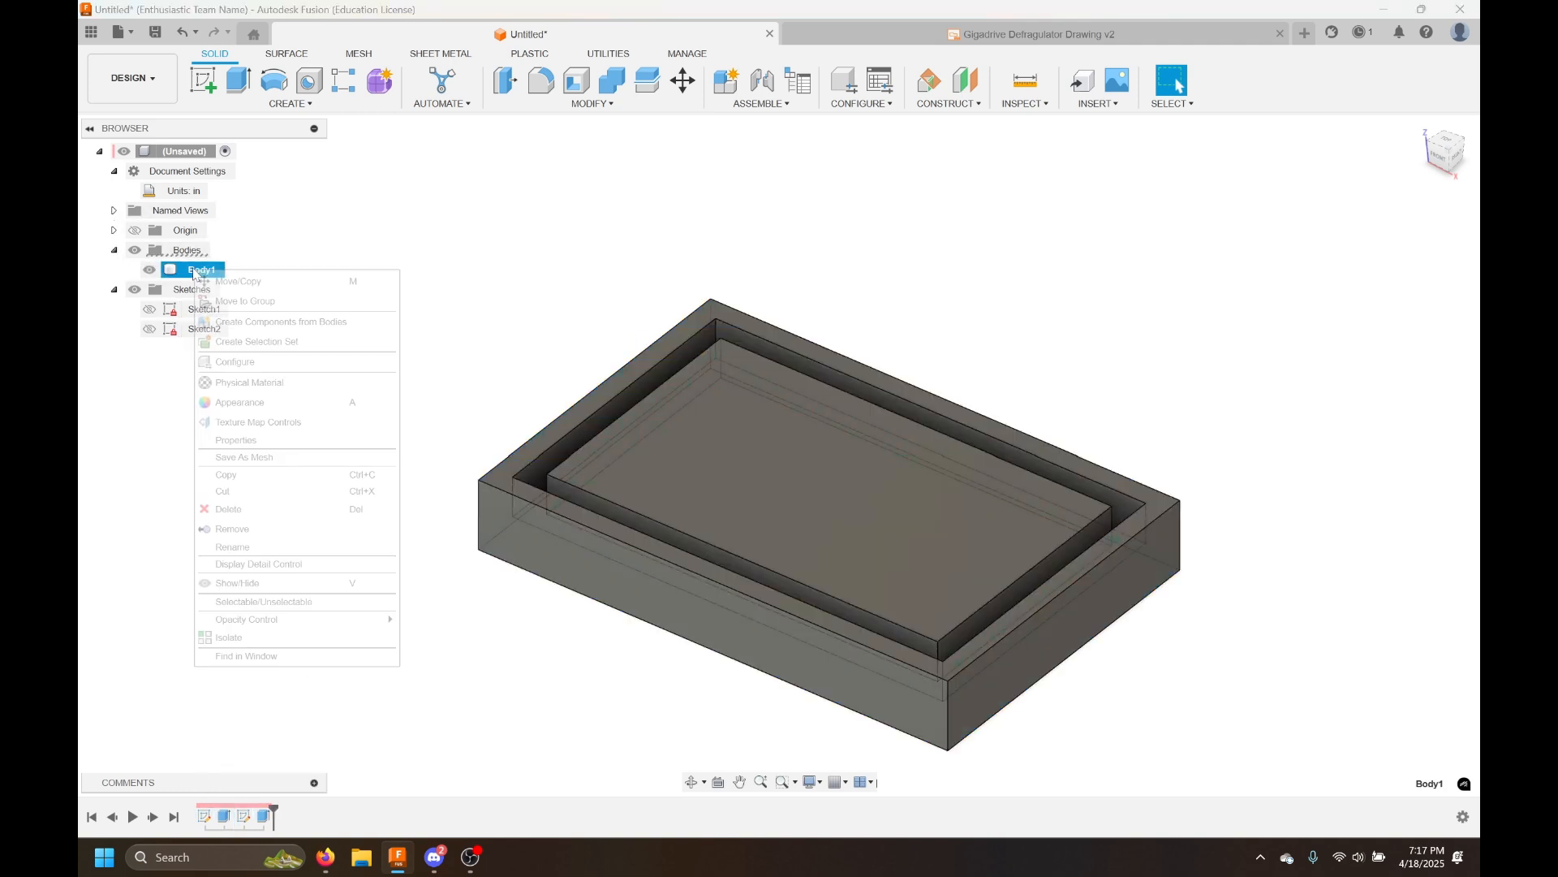
click(254, 531)
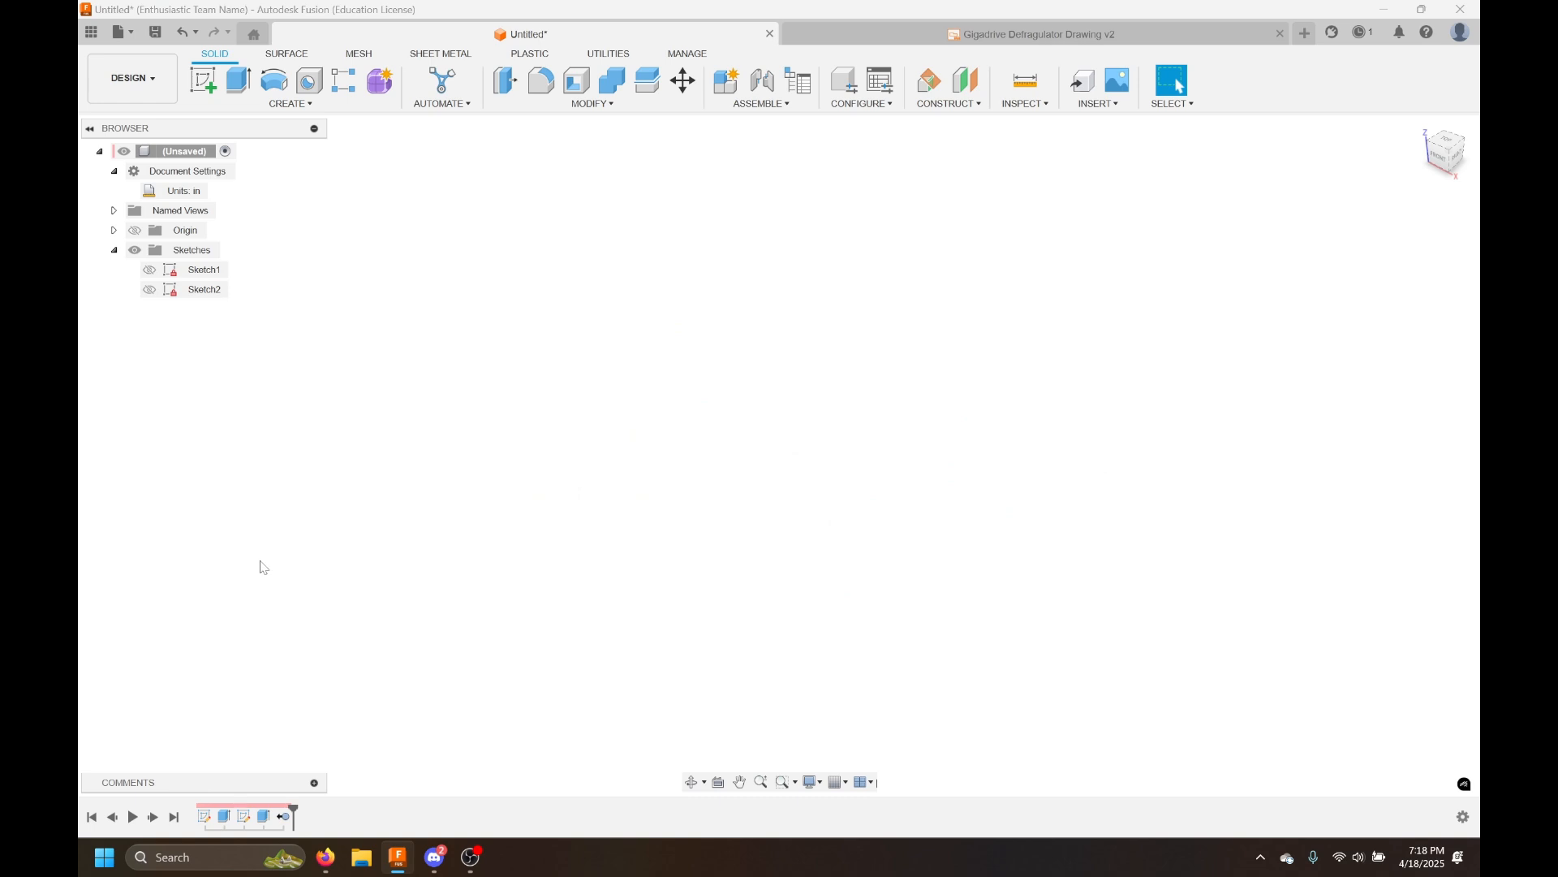
key(ctrl+z)
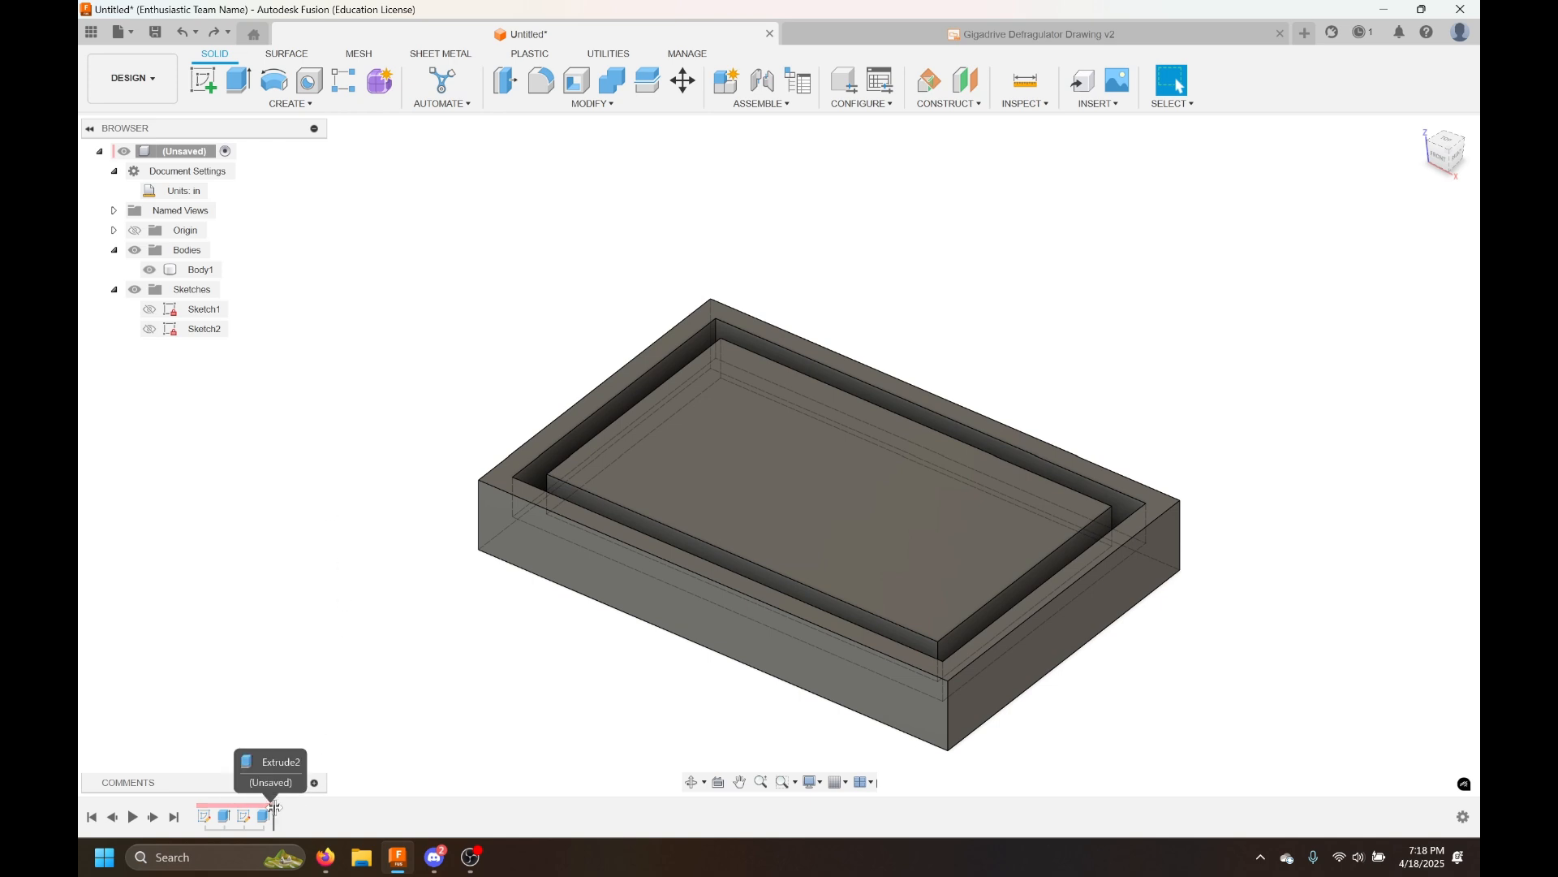
Roll the timeline back before the groove cut and start a new sketch on the plate's top face
drag(274, 807, 254, 808)
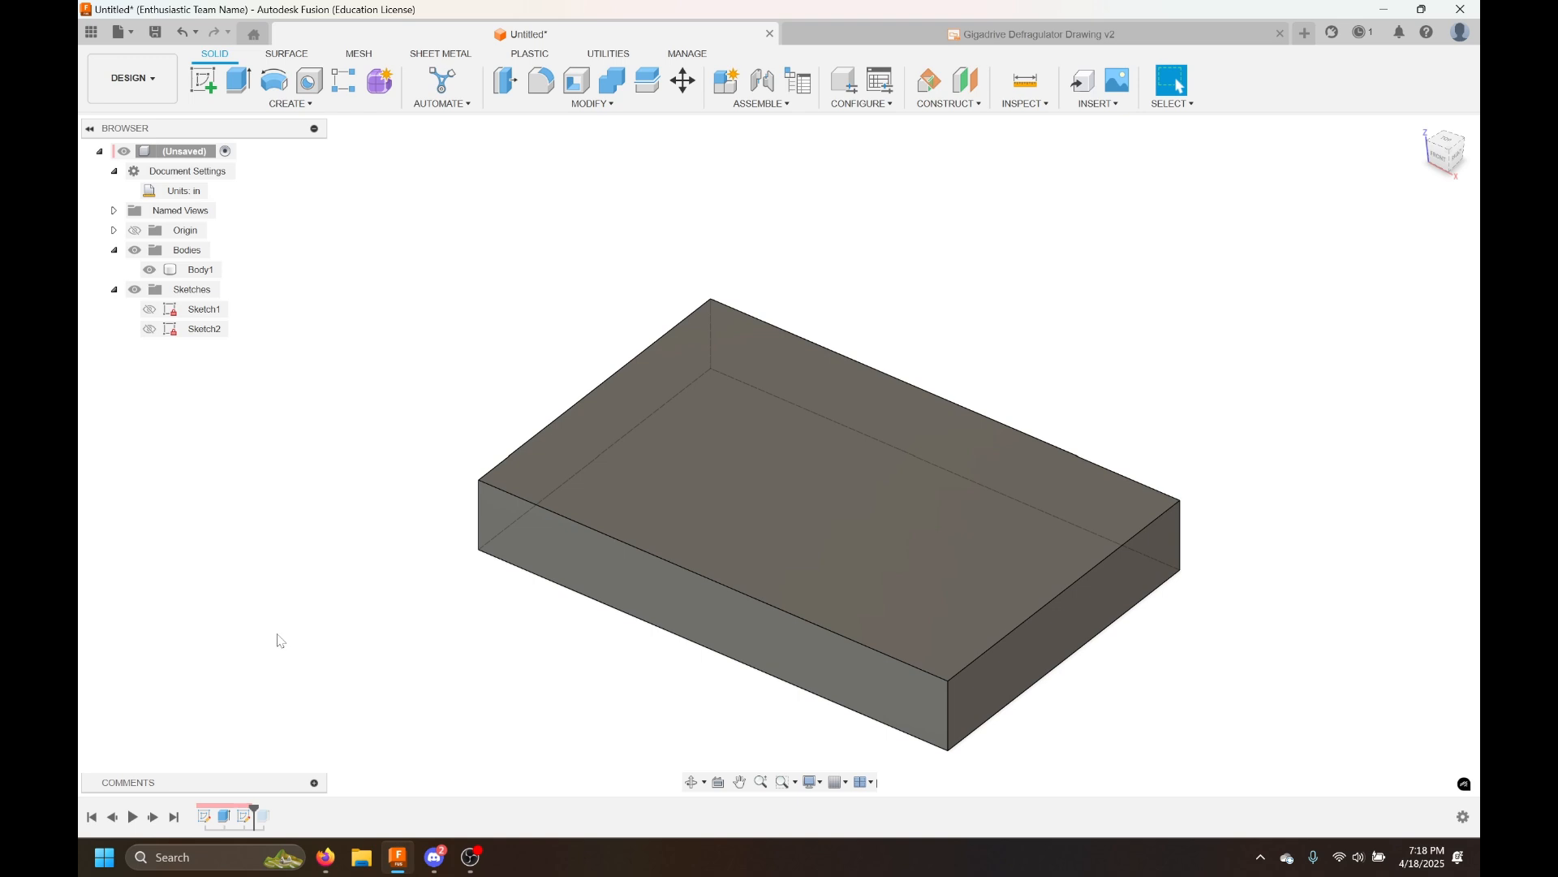
click(203, 88)
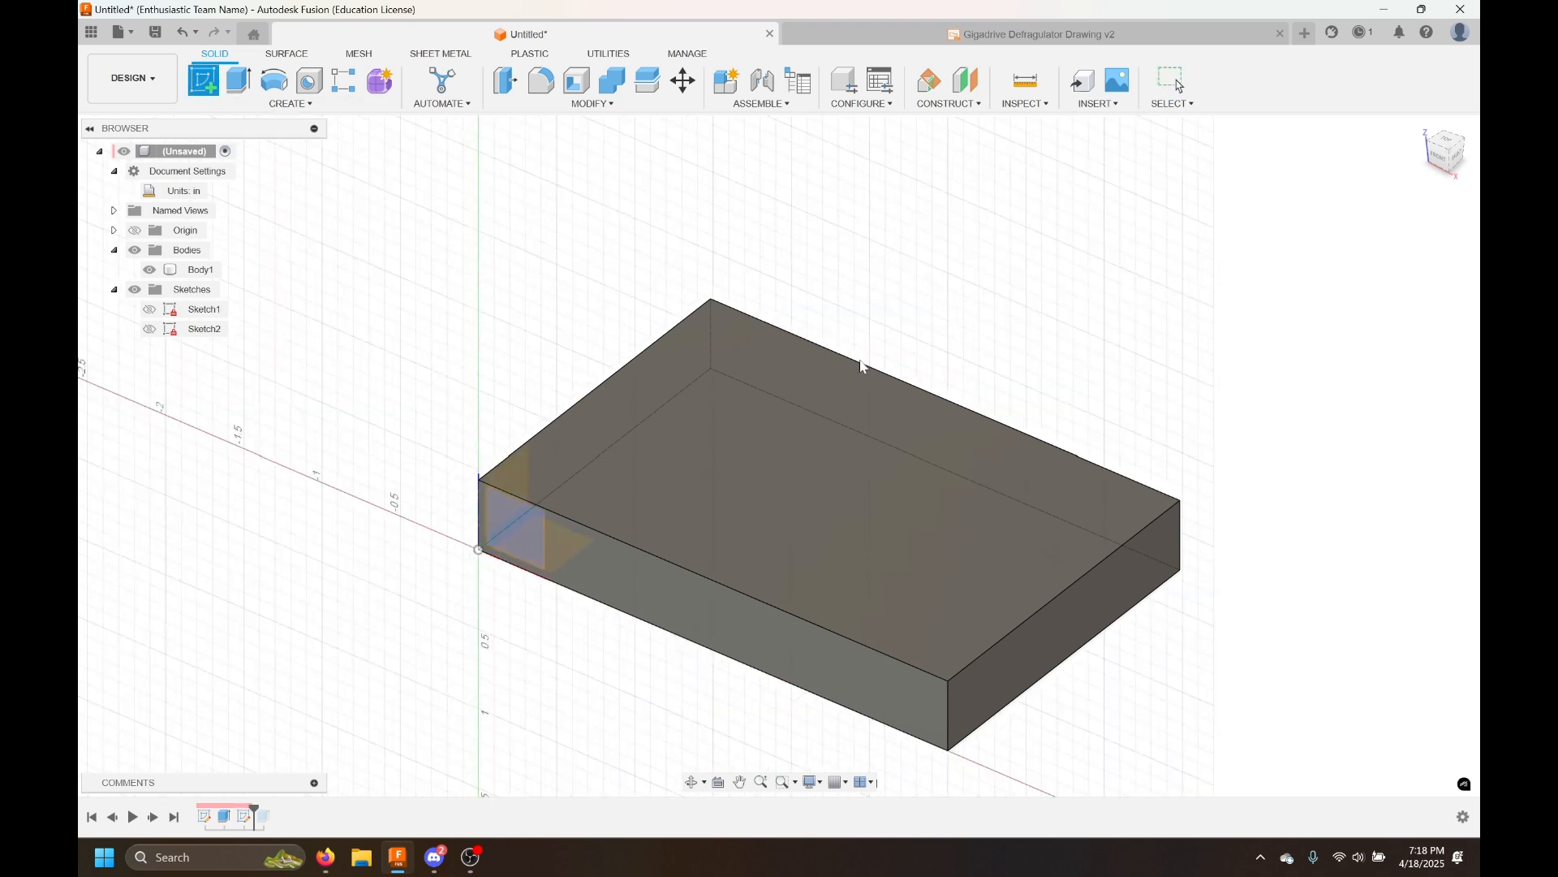
click(891, 433)
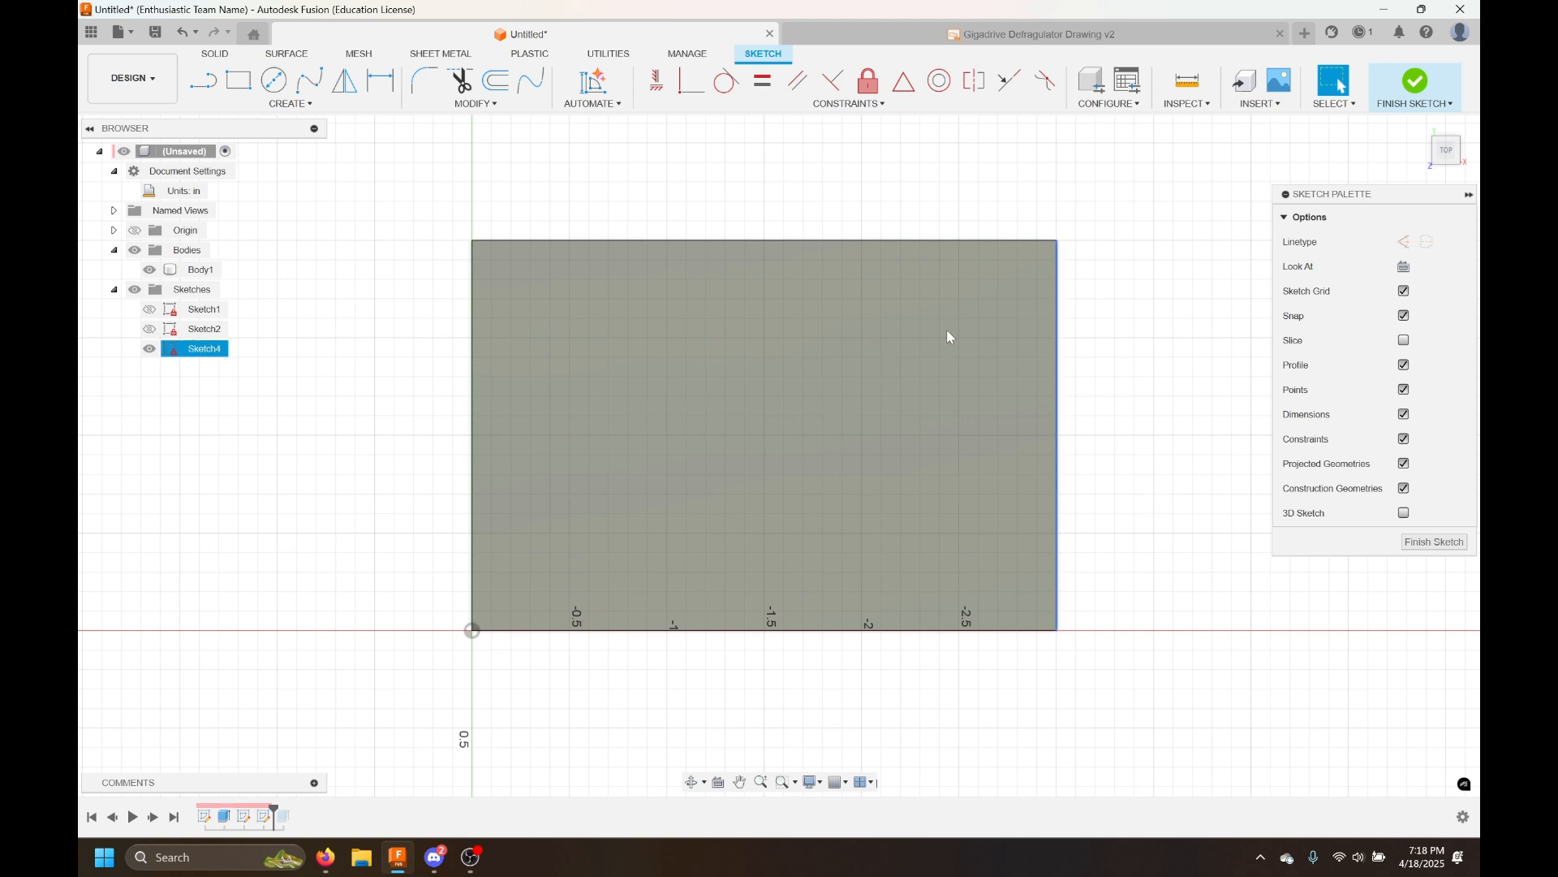
Draw a rectangle about 1 by 1 in on the plate's top face
click(237, 79)
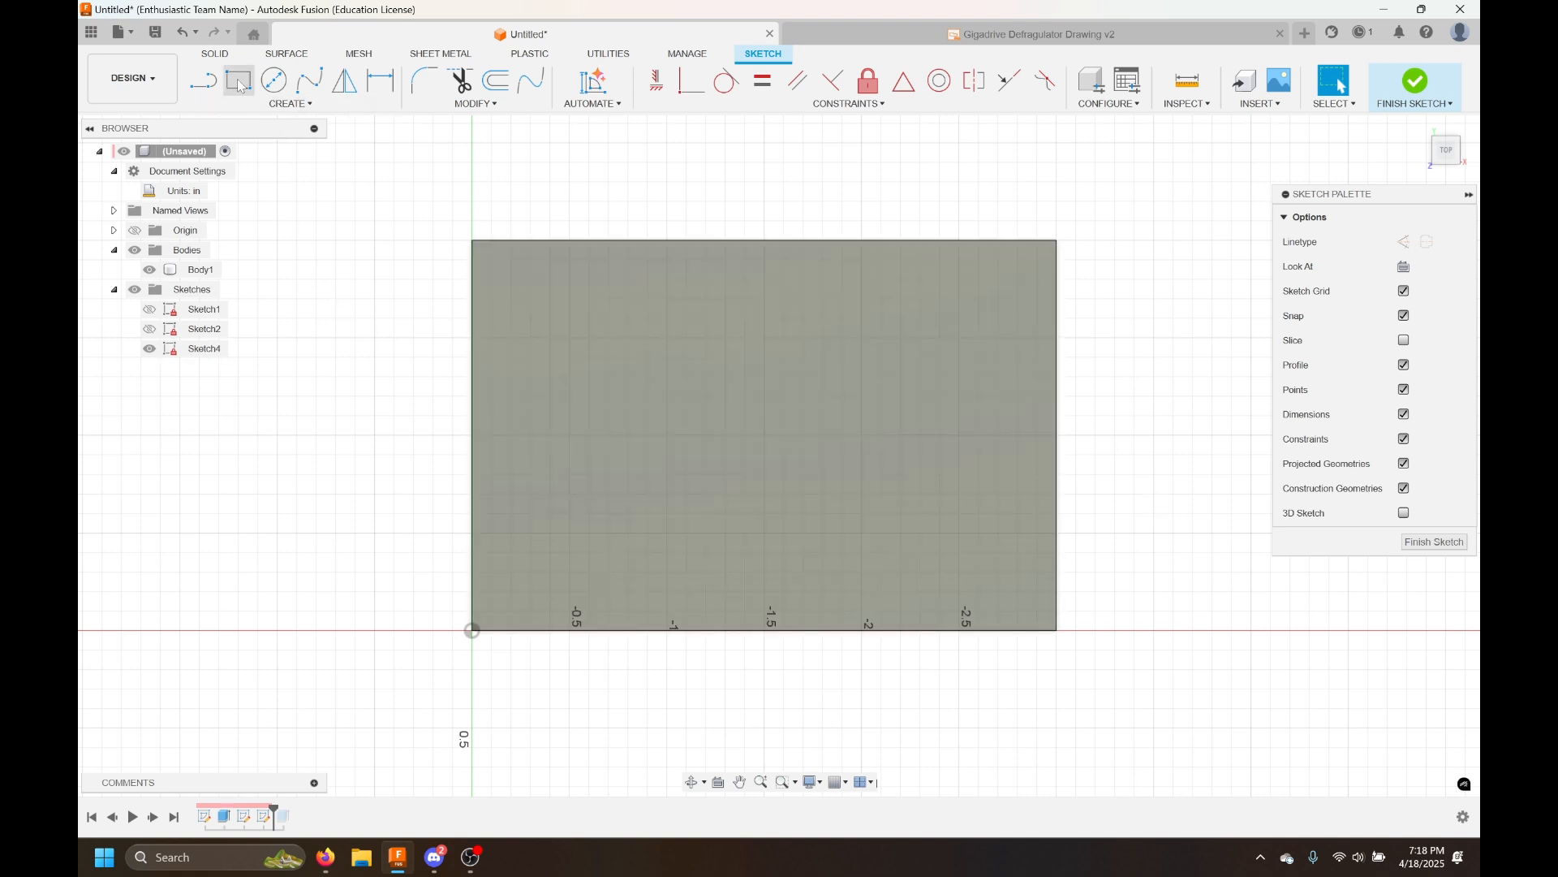
click(569, 337)
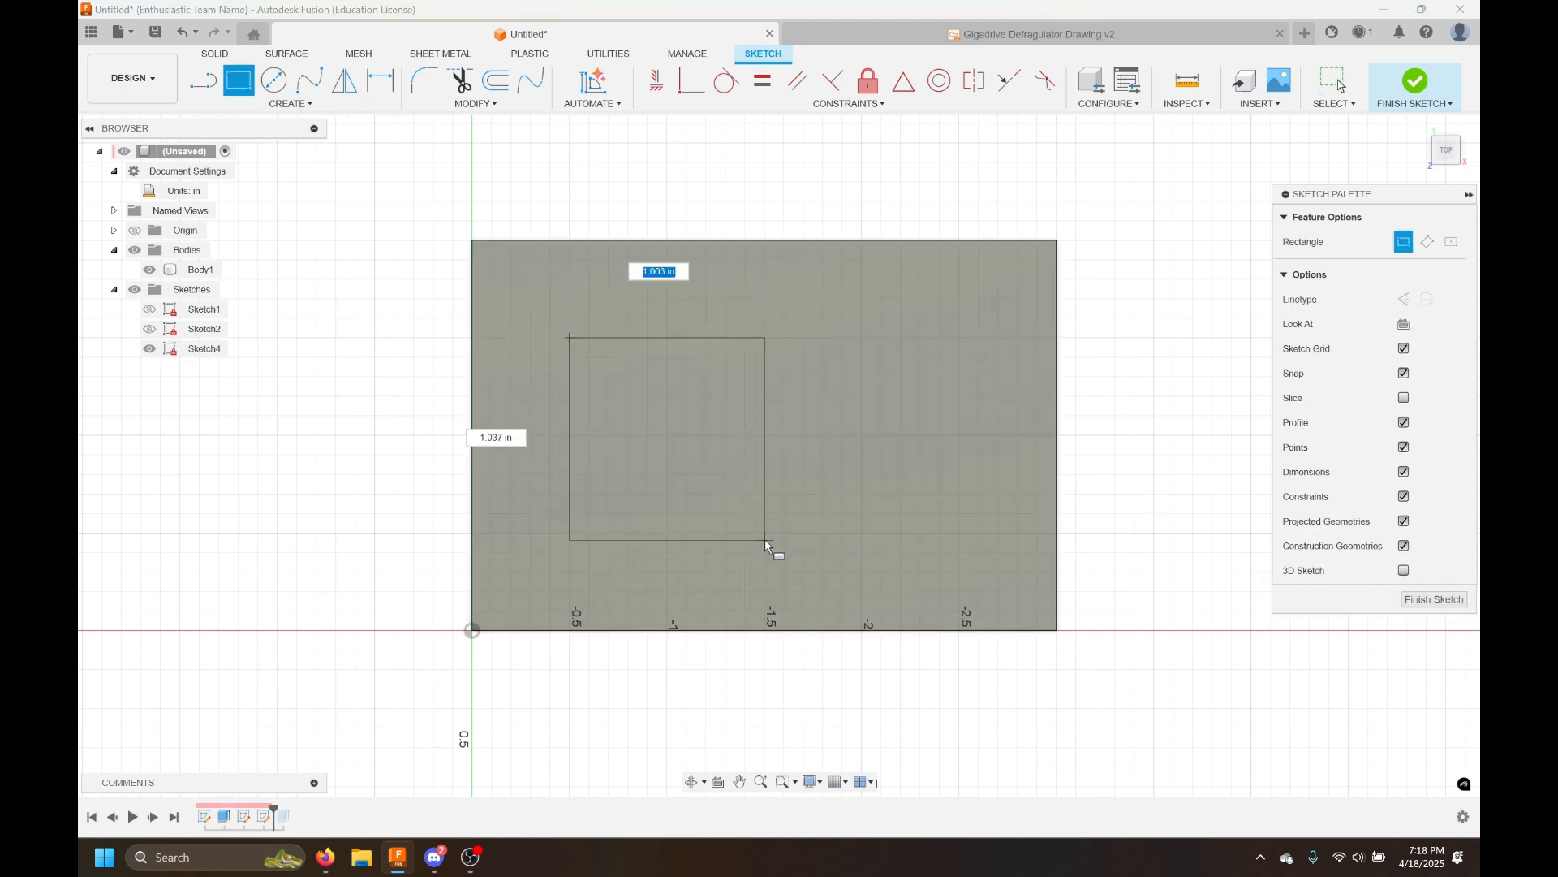
click(744, 513)
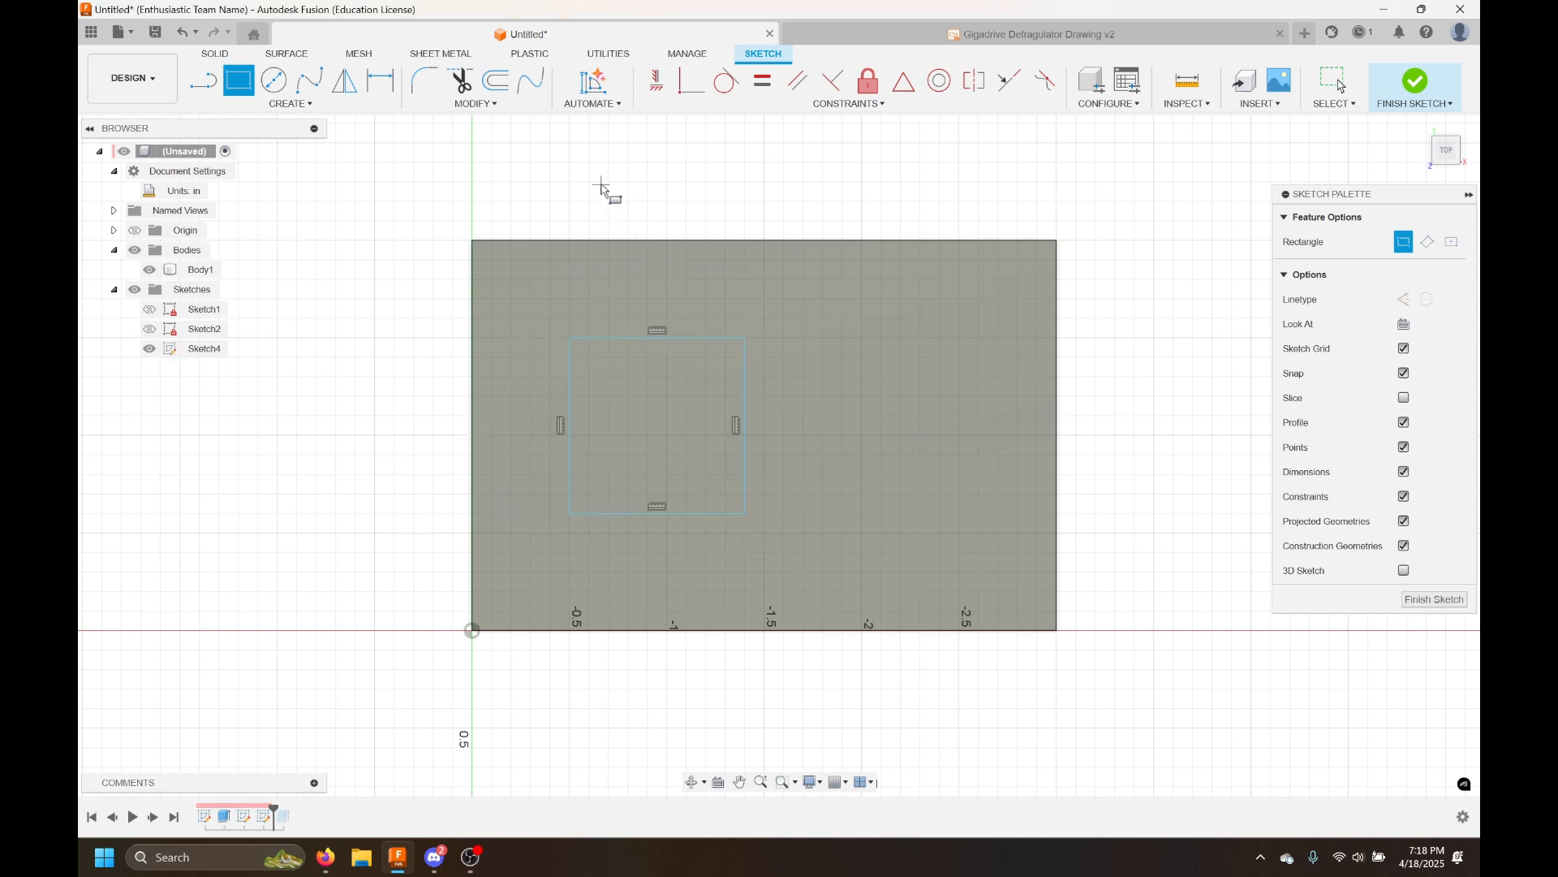
key(Escape)
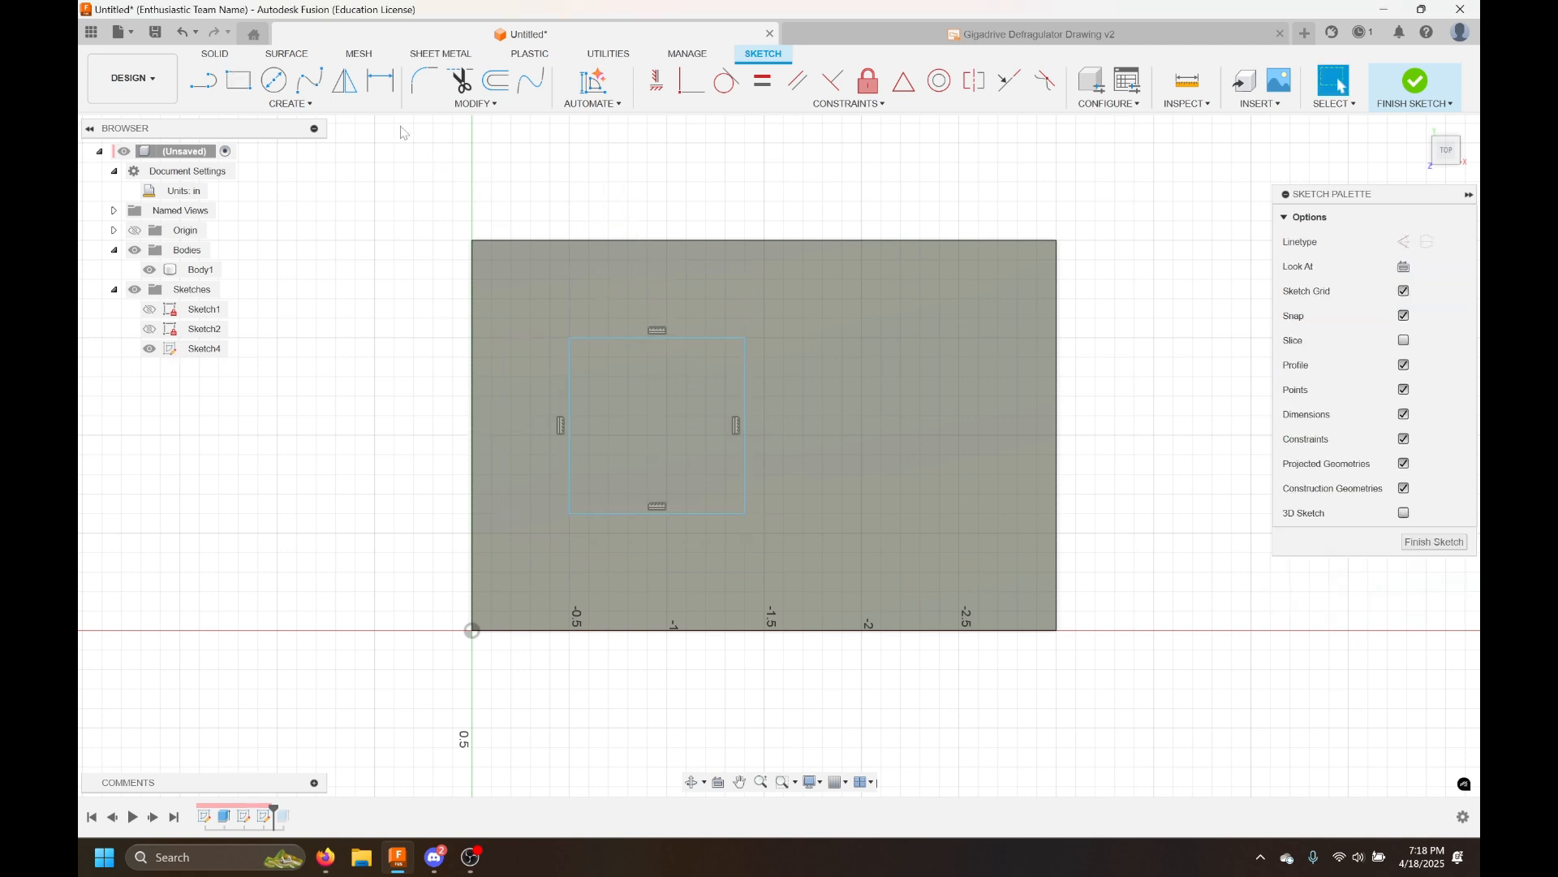
Dimension the rectangle's width and height to 1 in each
click(380, 80)
click(664, 341)
click(654, 301)
text(1)
key(Return)
click(764, 381)
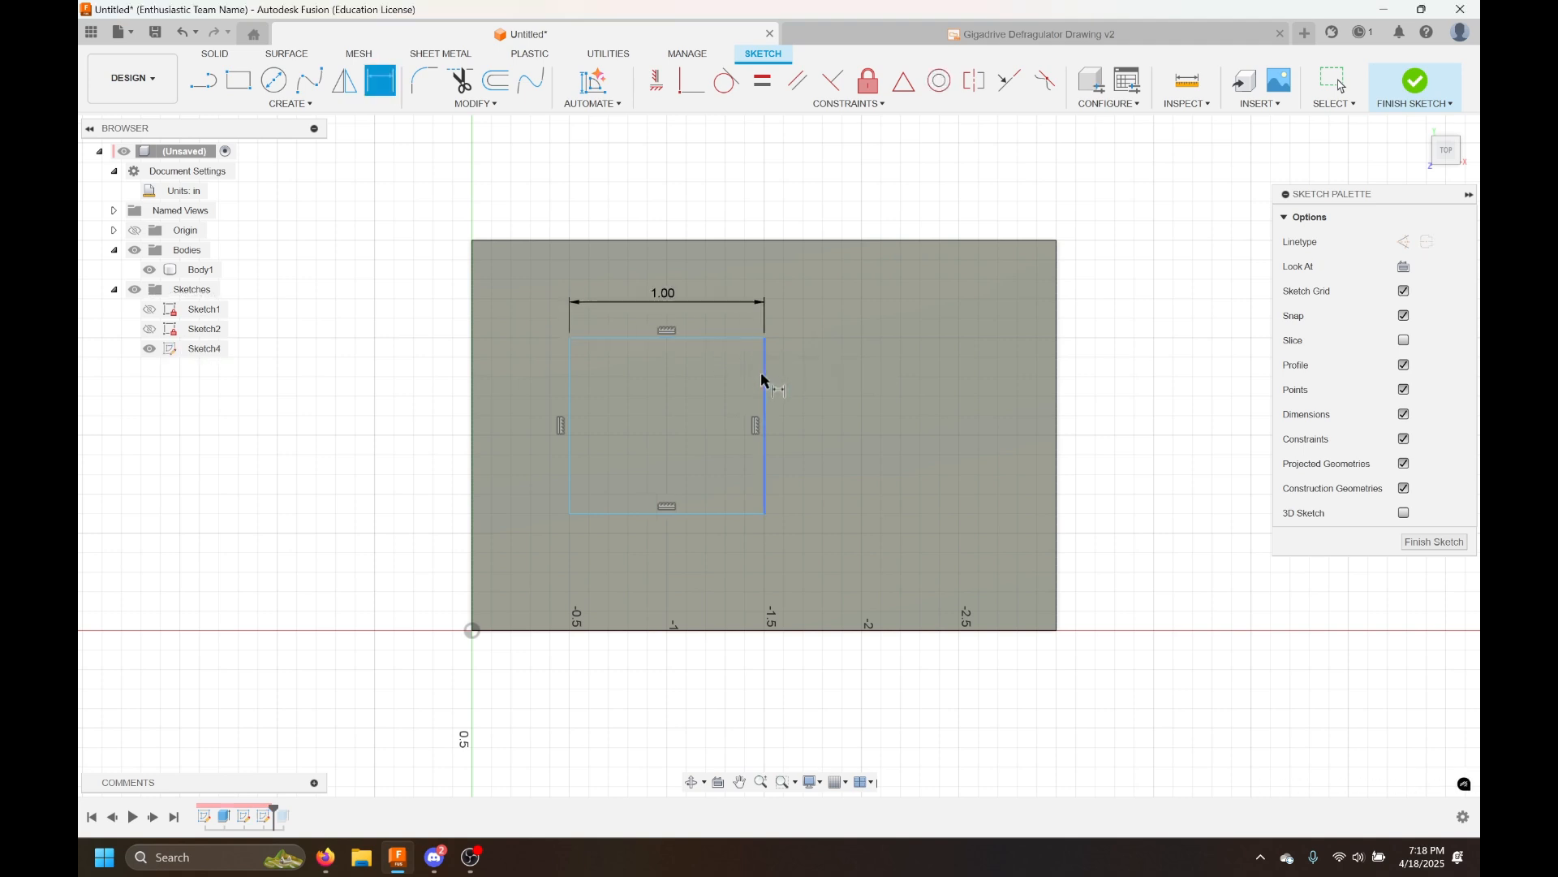
click(828, 383)
text(1)
key(Return)
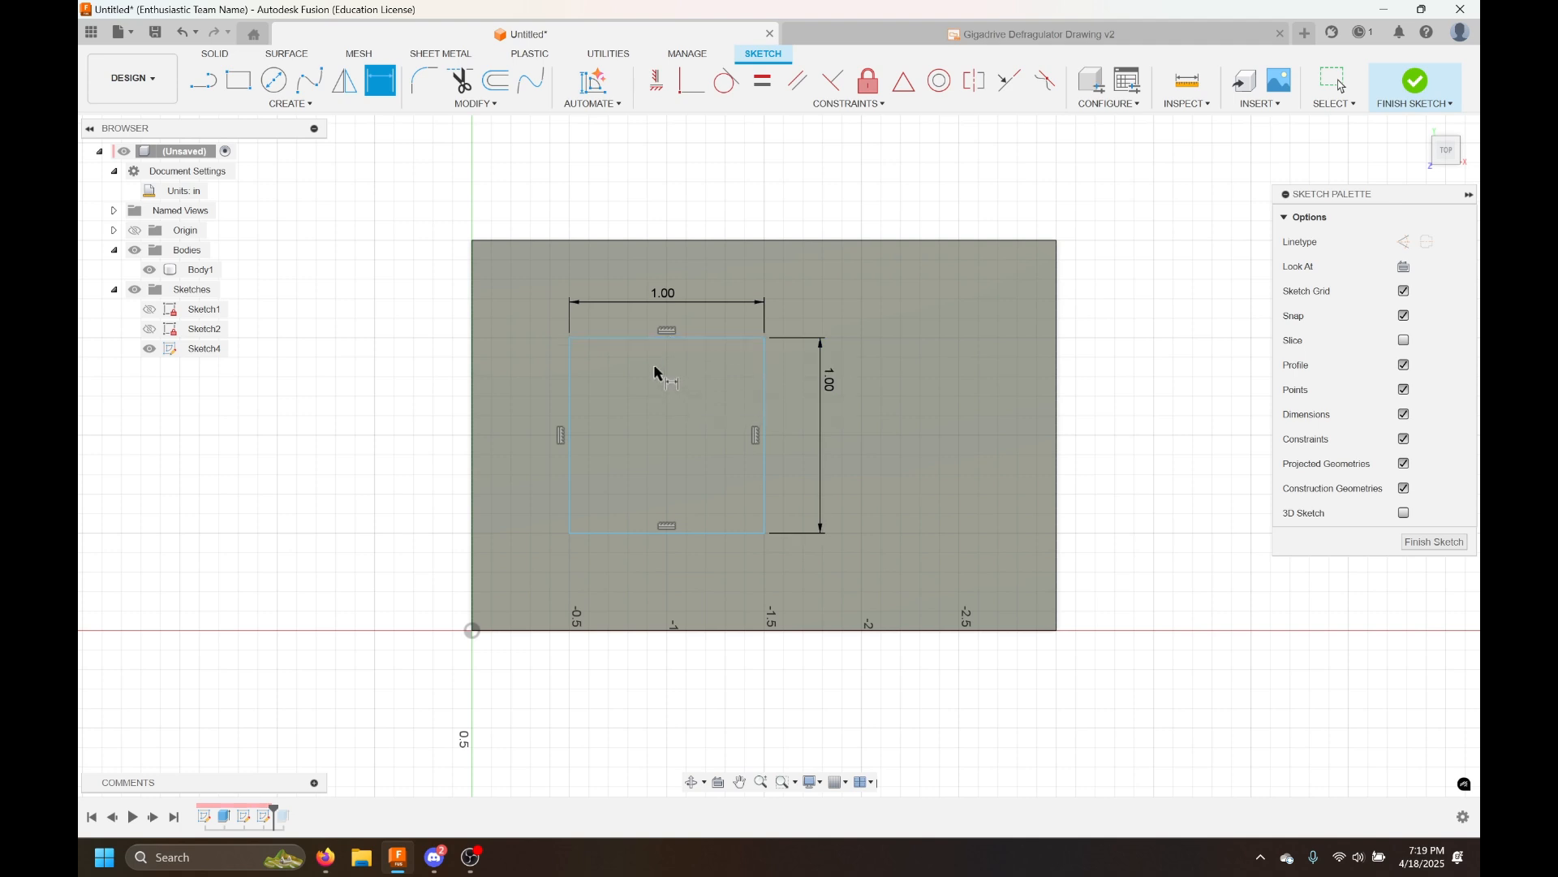
Fillet all four corners of the square with a 0.25 in radius
click(422, 83)
click(446, 105)
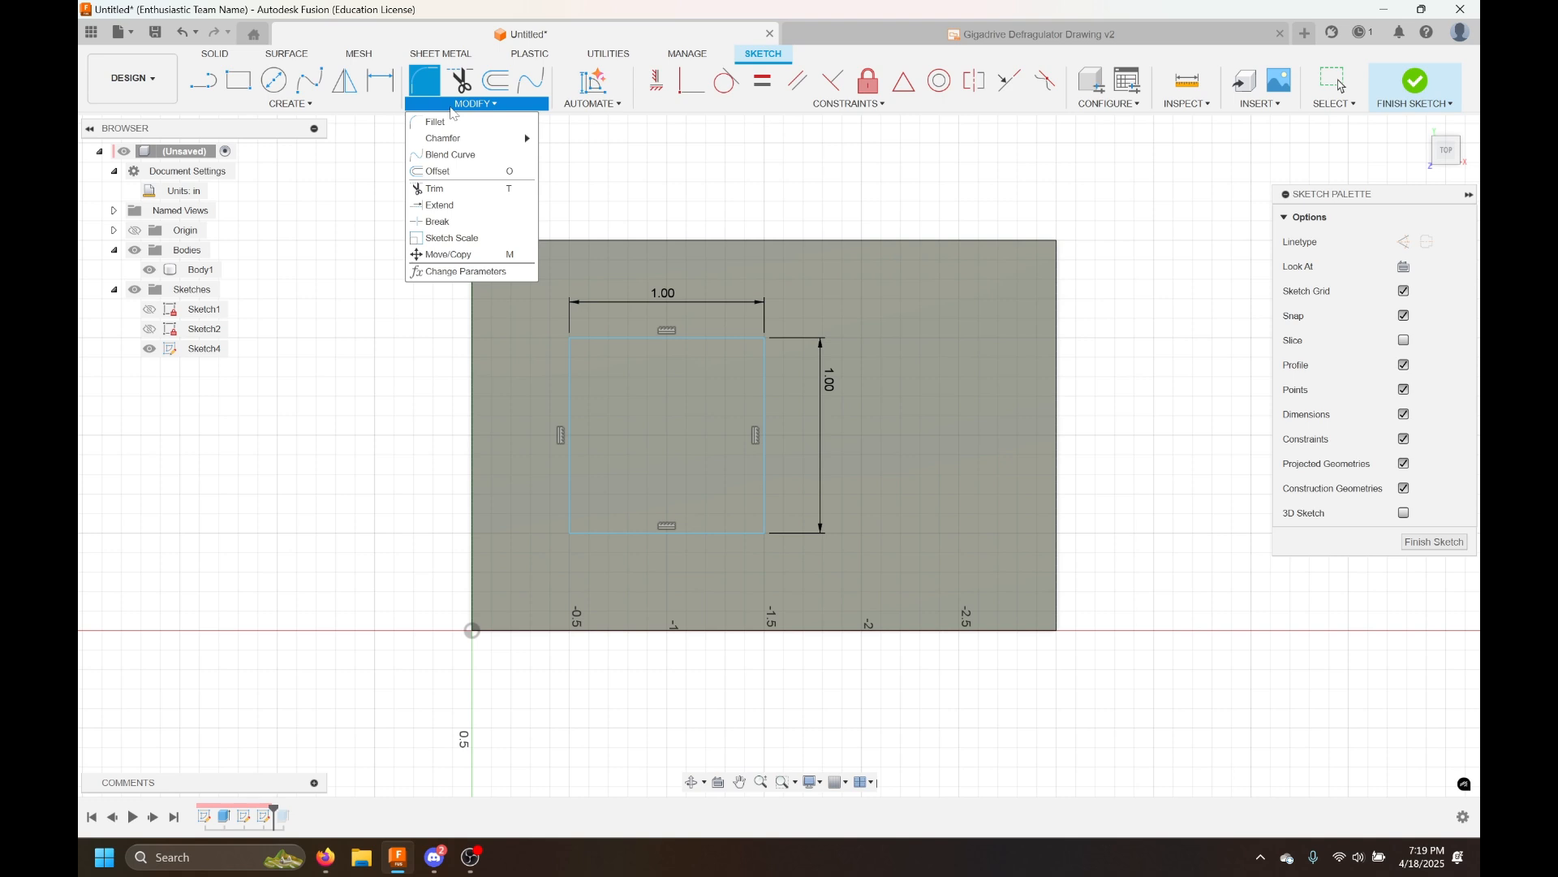
click(451, 107)
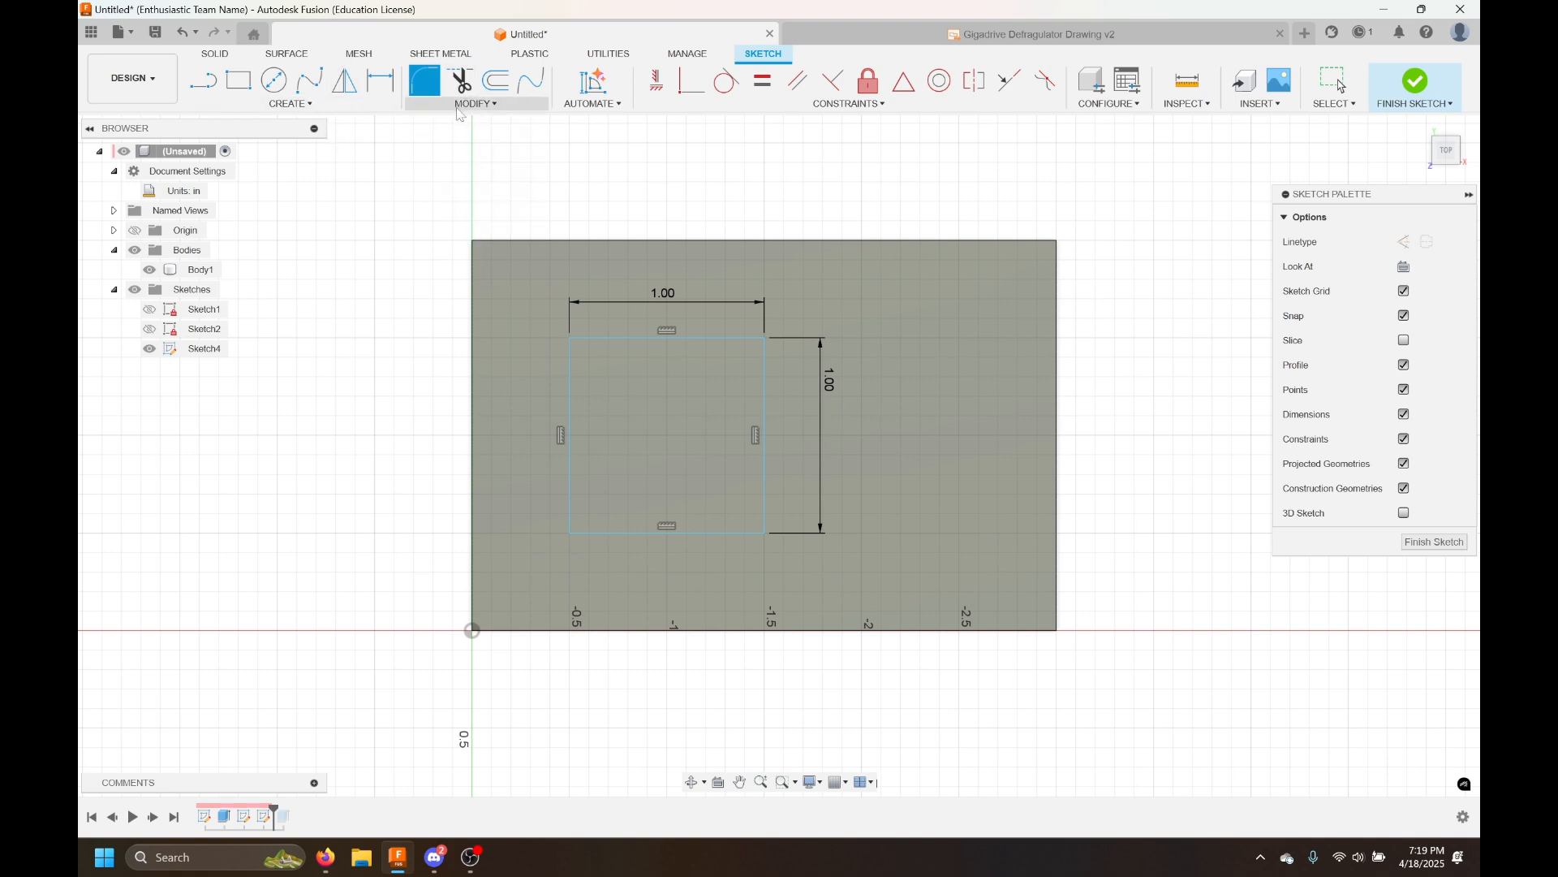
click(459, 105)
click(457, 108)
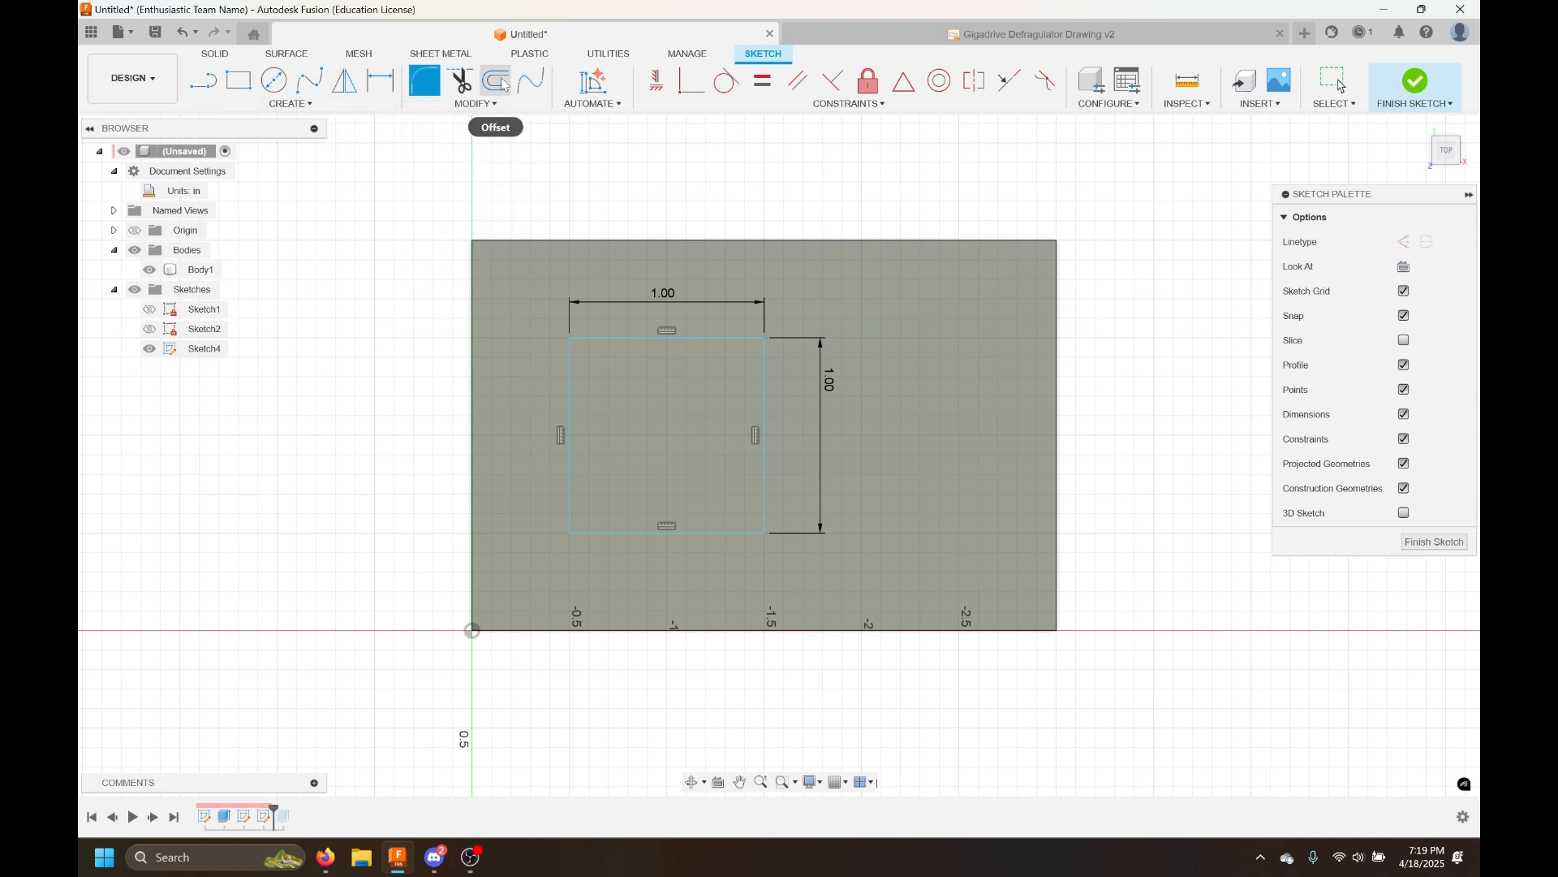
click(477, 104)
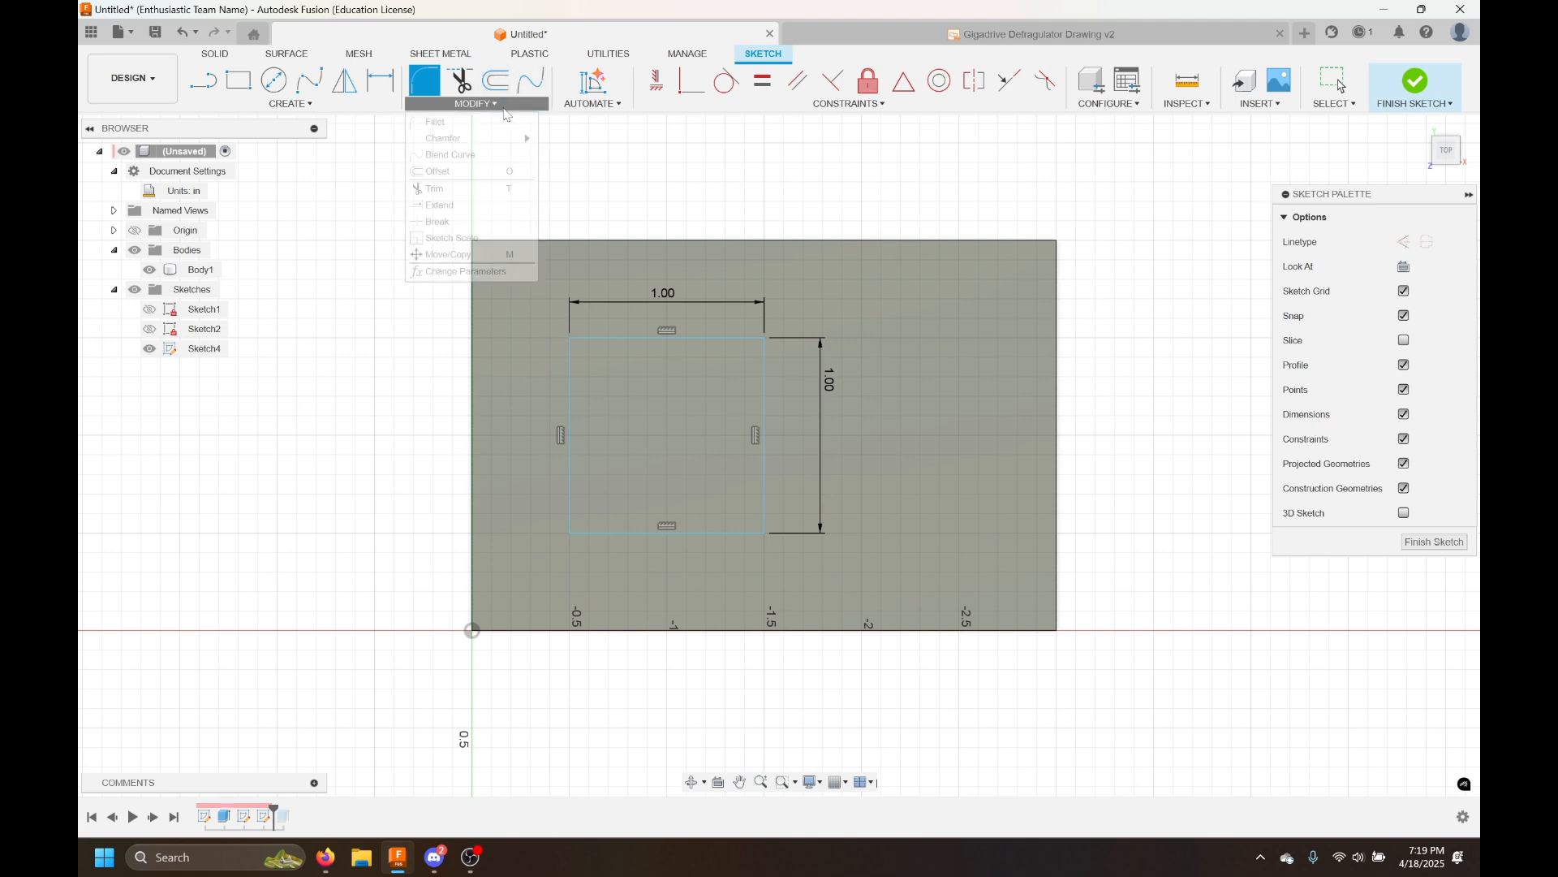
mouse_move(492, 152)
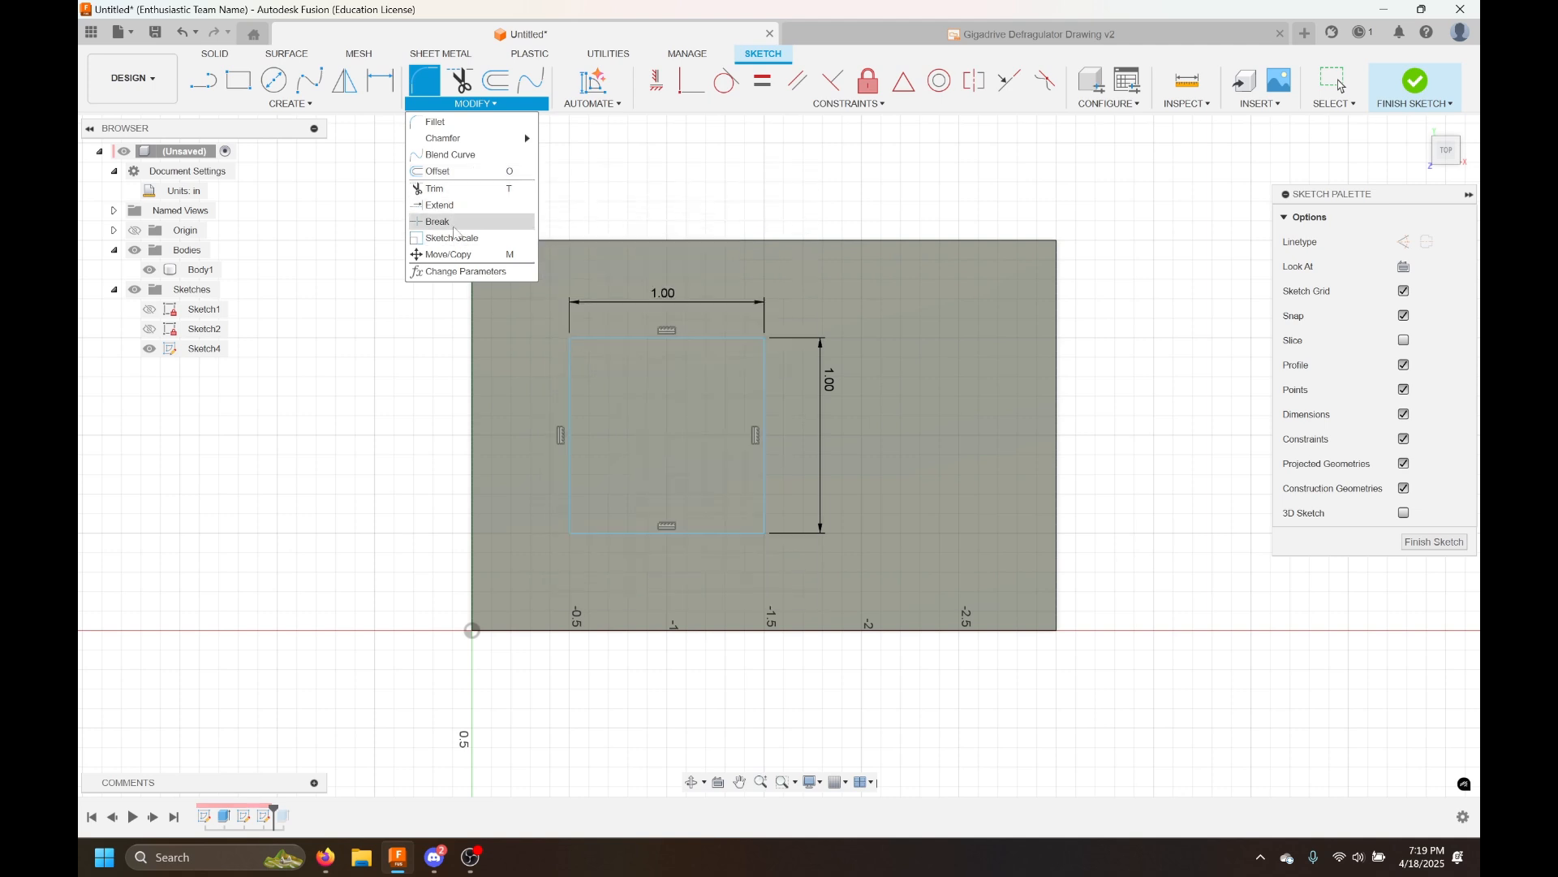
click(475, 106)
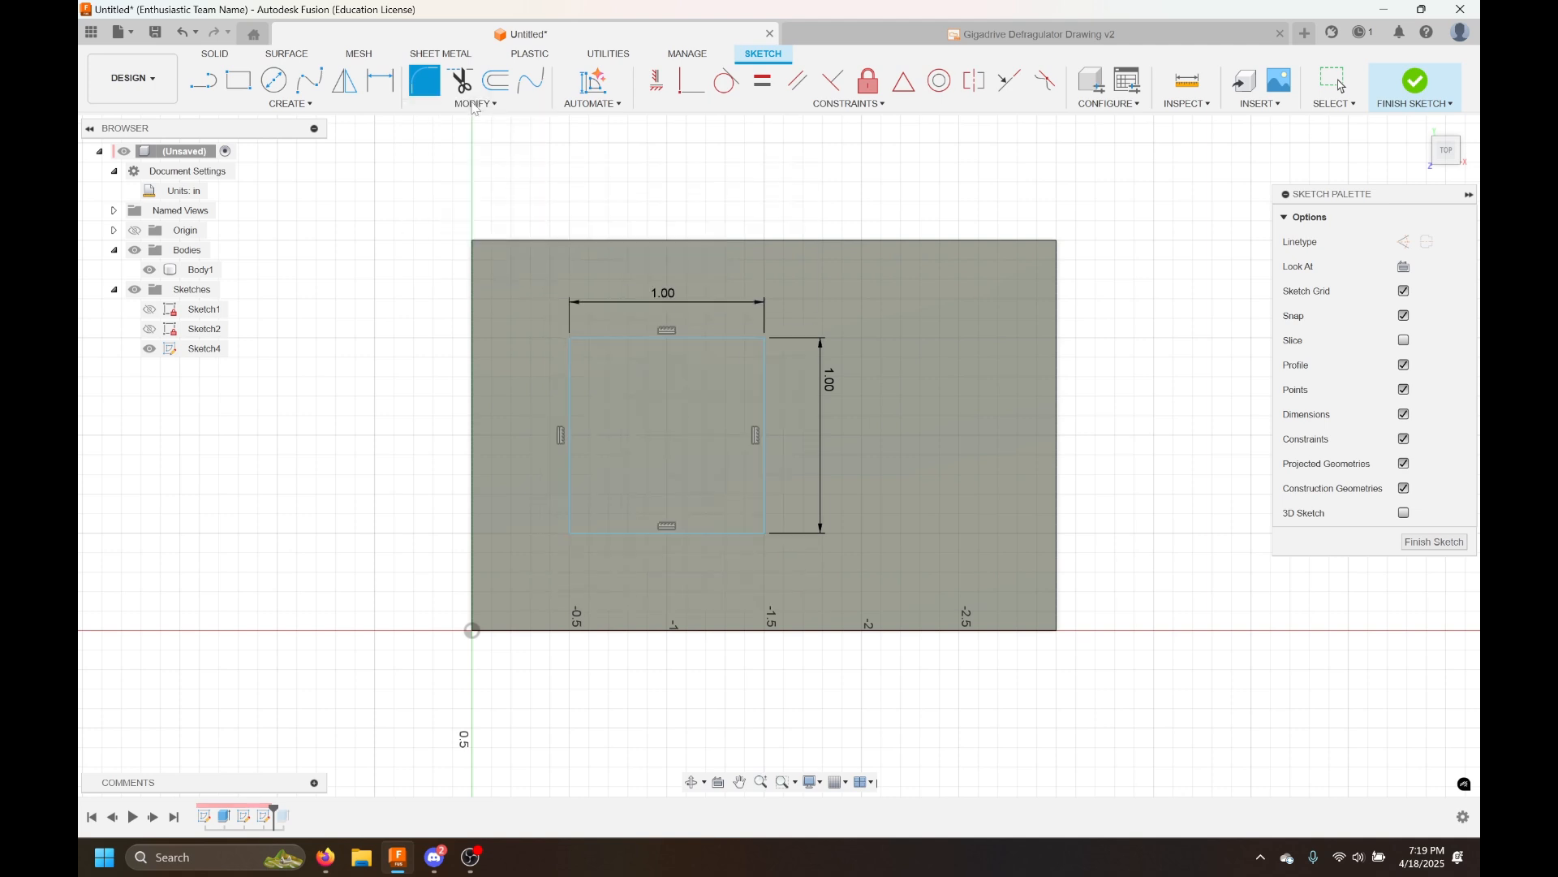
click(571, 339)
click(763, 338)
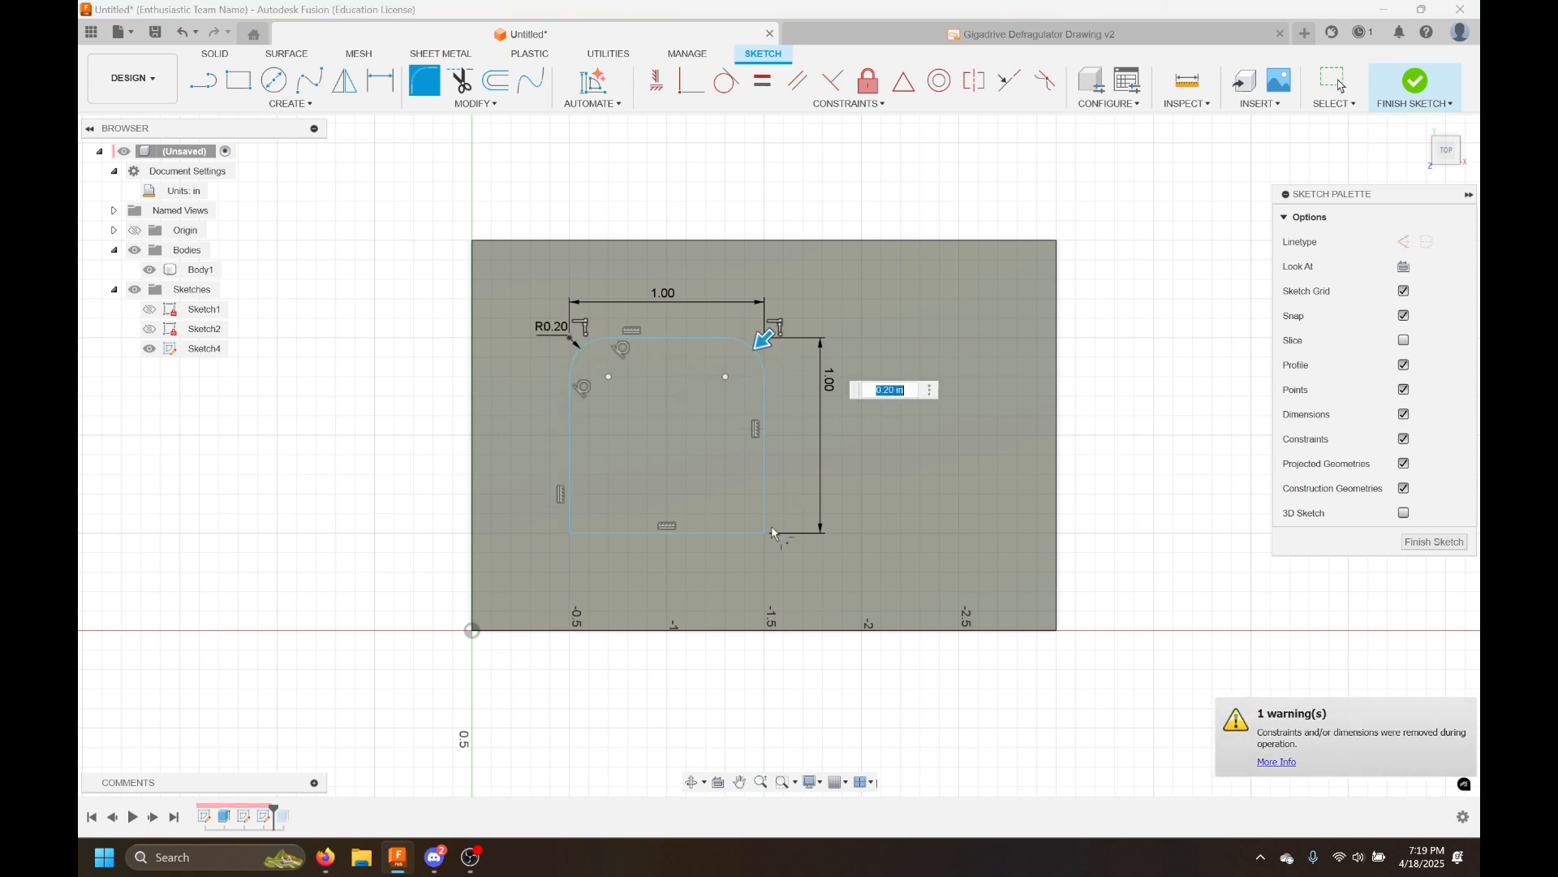
click(763, 535)
click(573, 533)
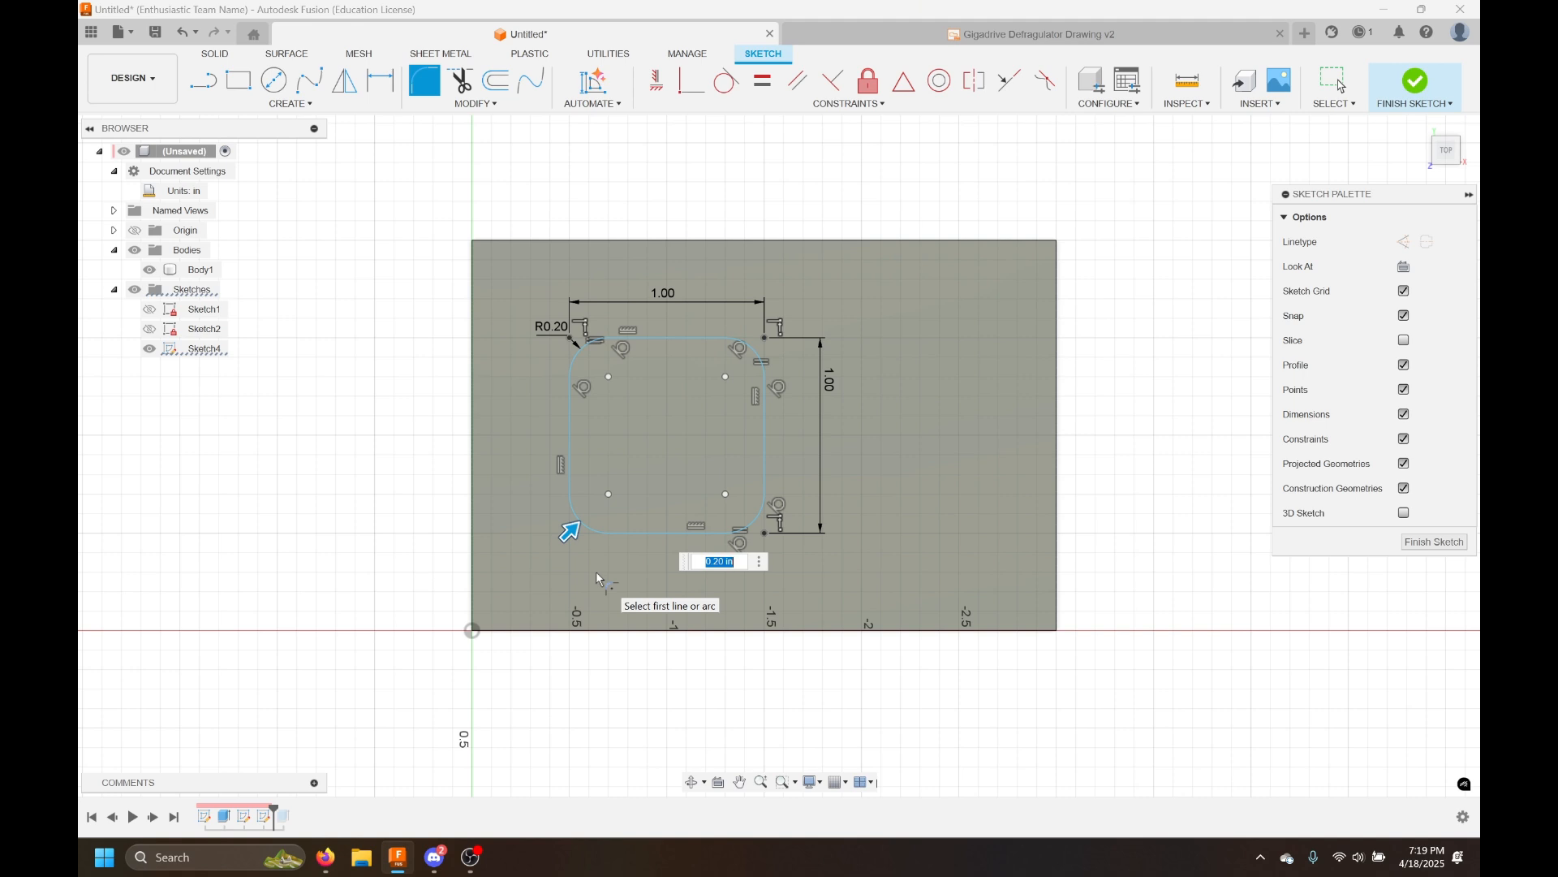
text(0.25)
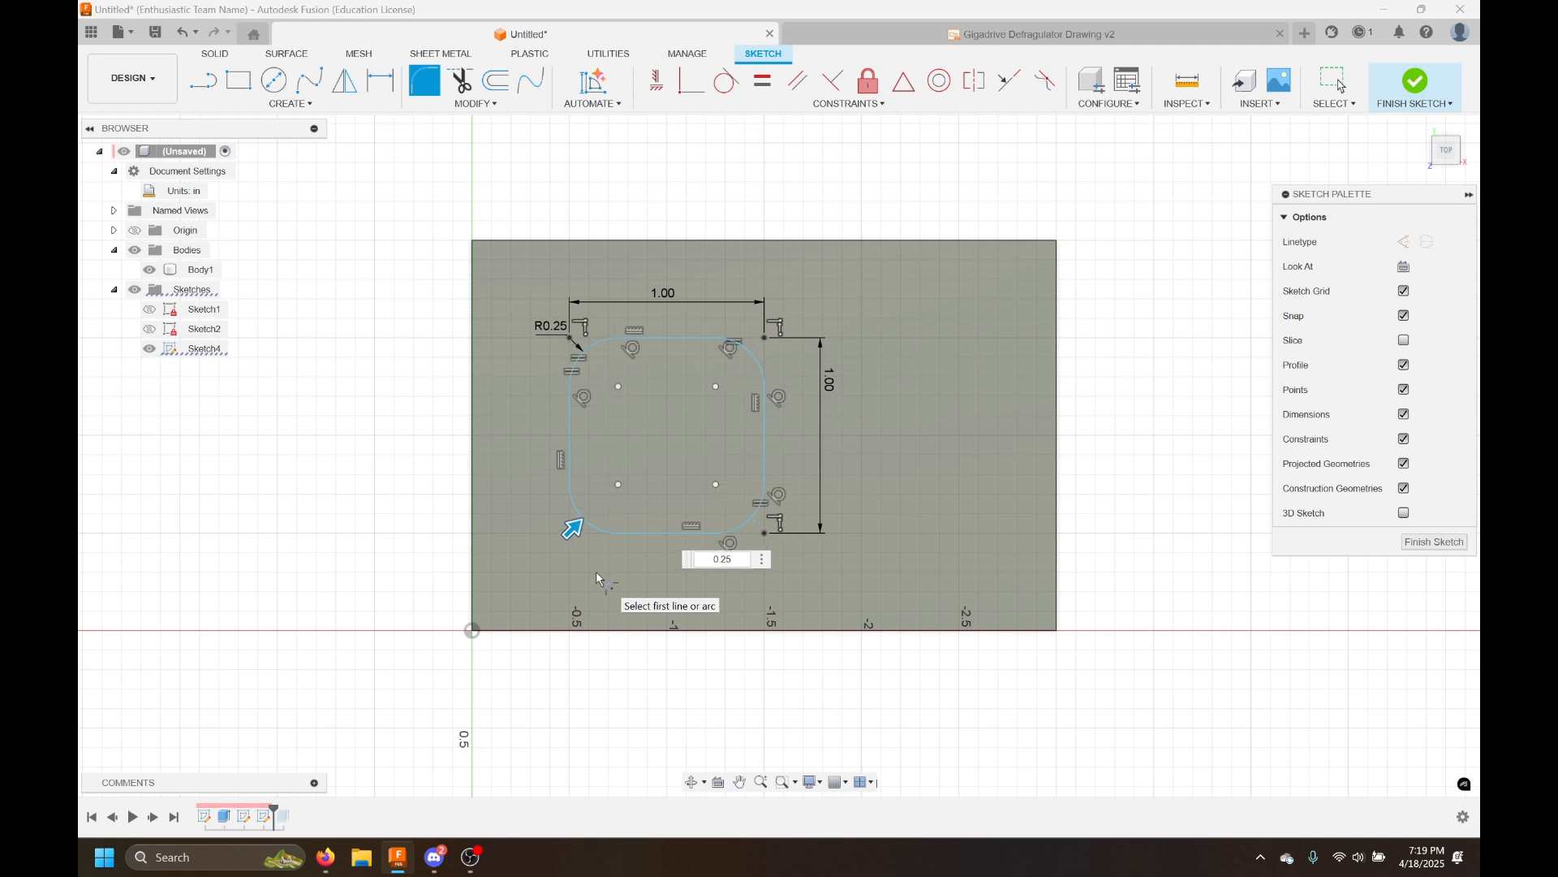
key(Return)
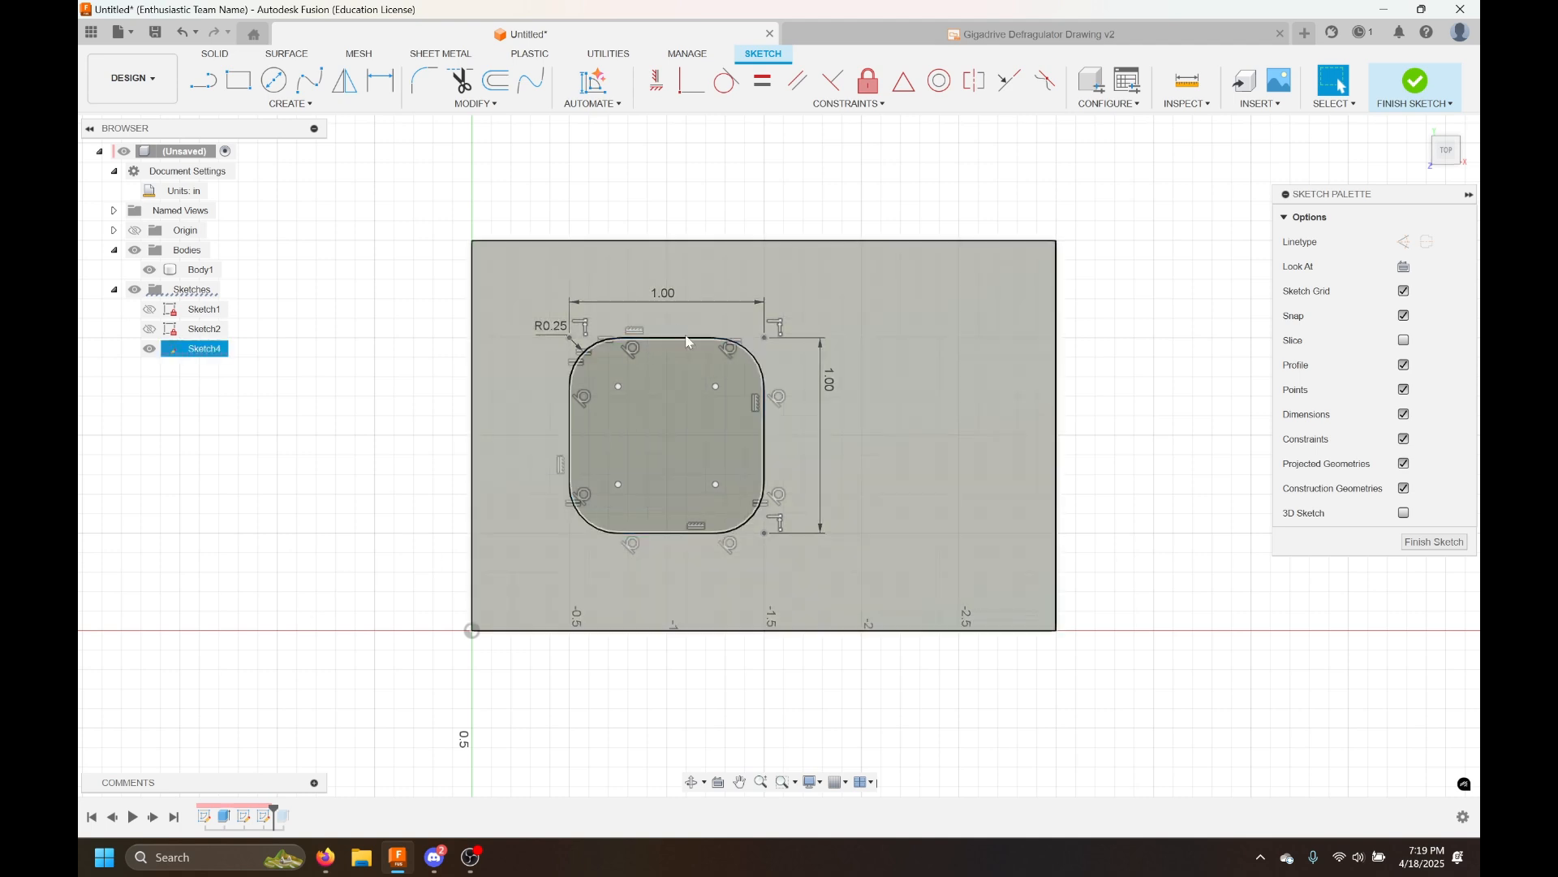
Reposition the rounded square and dimension its left side 0.5 in from the plate's left edge
drag(678, 349, 655, 357)
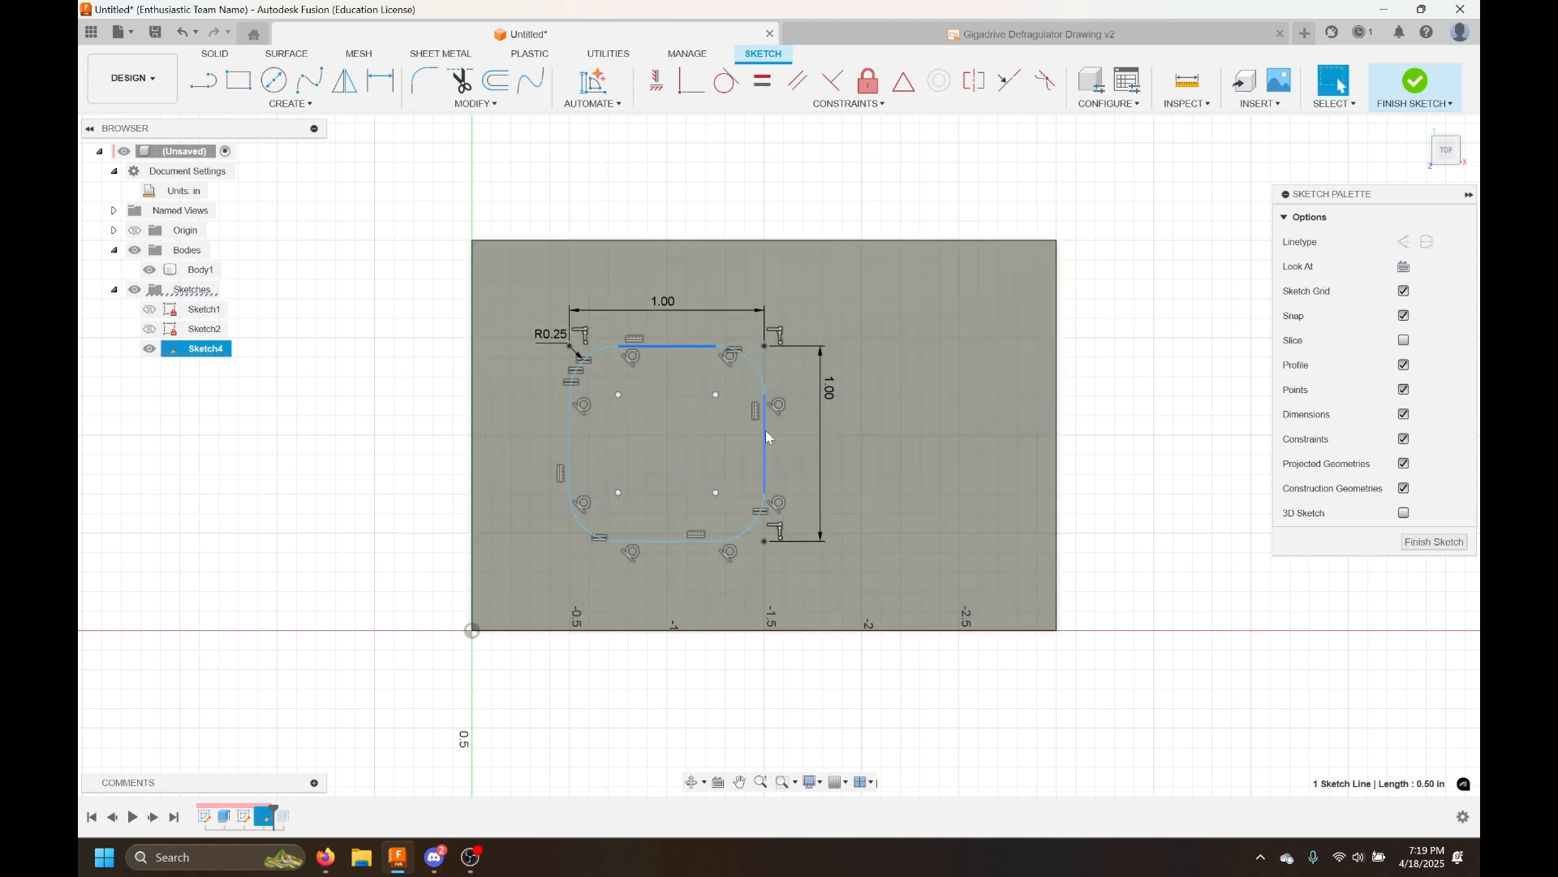
mouse_move(745, 409)
mouse_down()
mouse_move(720, 387)
mouse_move(684, 390)
mouse_move(682, 323)
mouse_move(662, 469)
mouse_move(707, 379)
mouse_move(732, 397)
mouse_up()
click(722, 178)
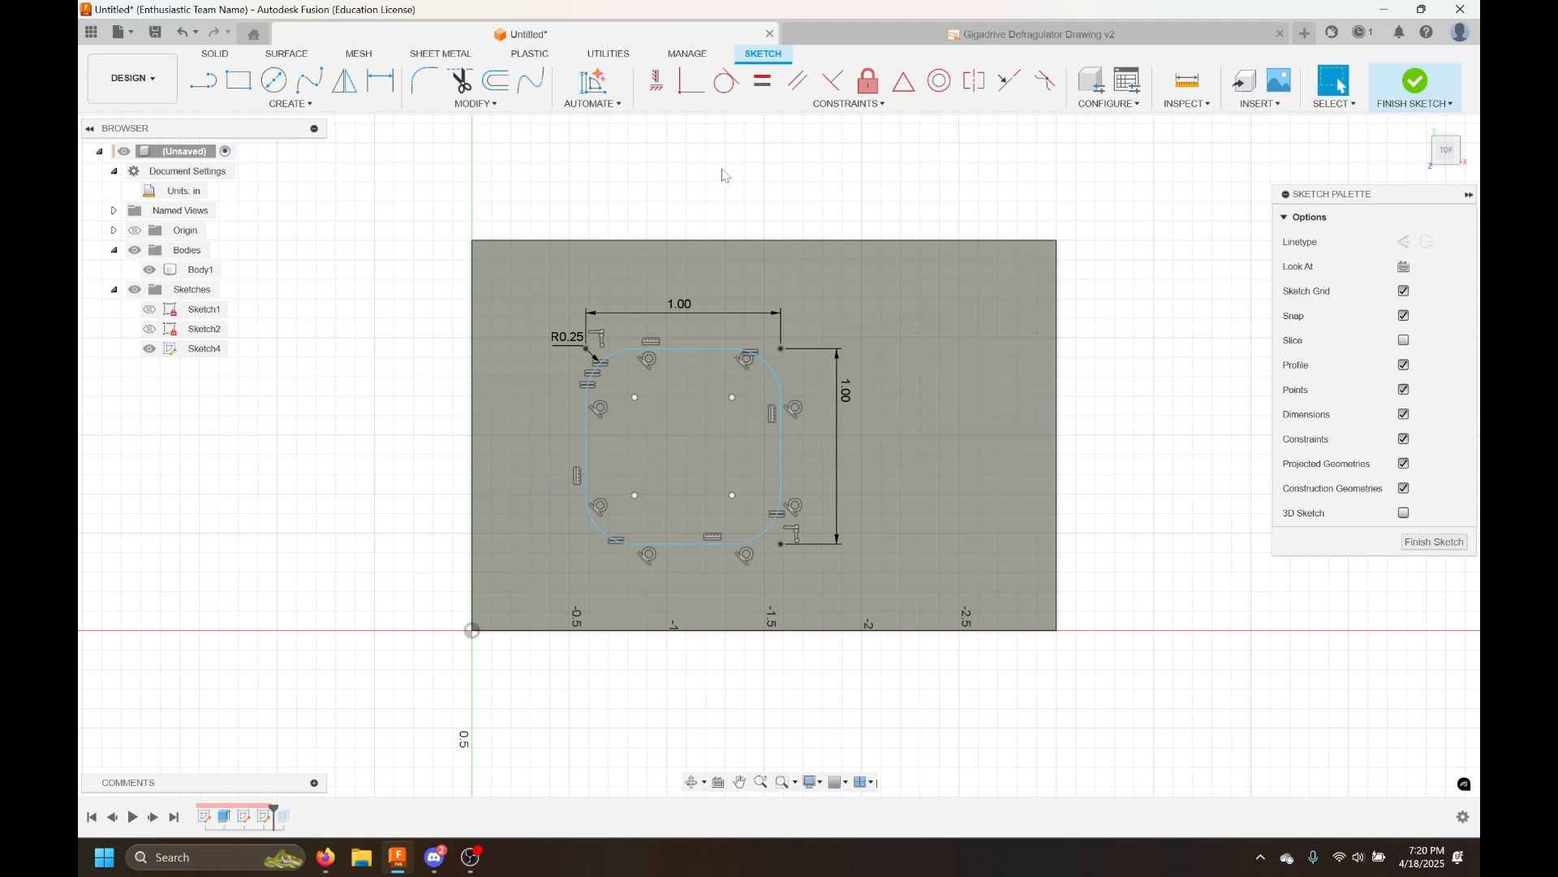
key(d)
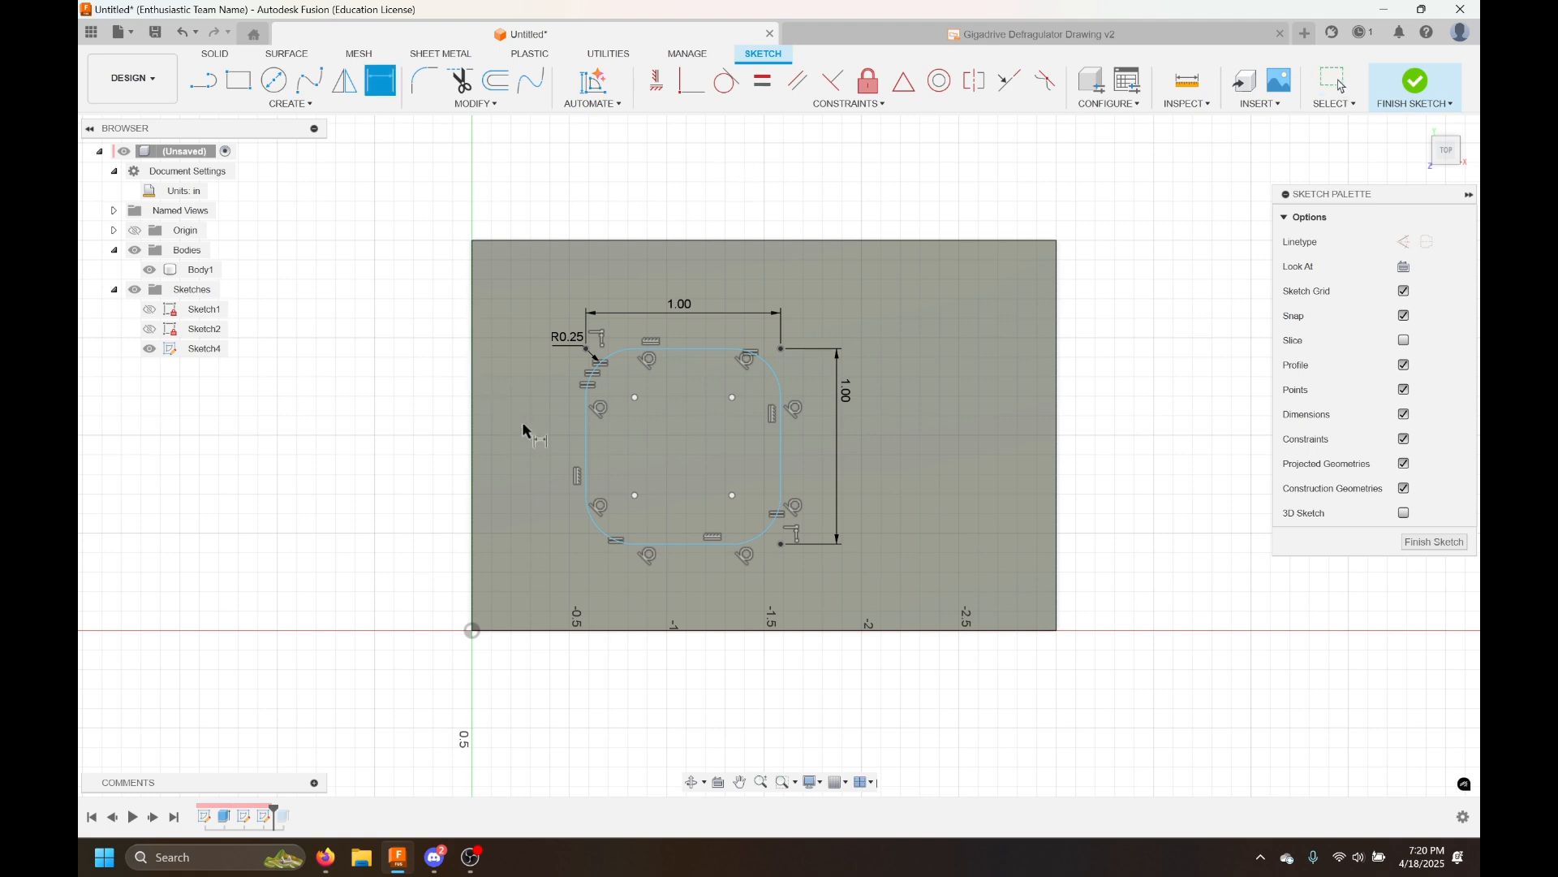
click(588, 444)
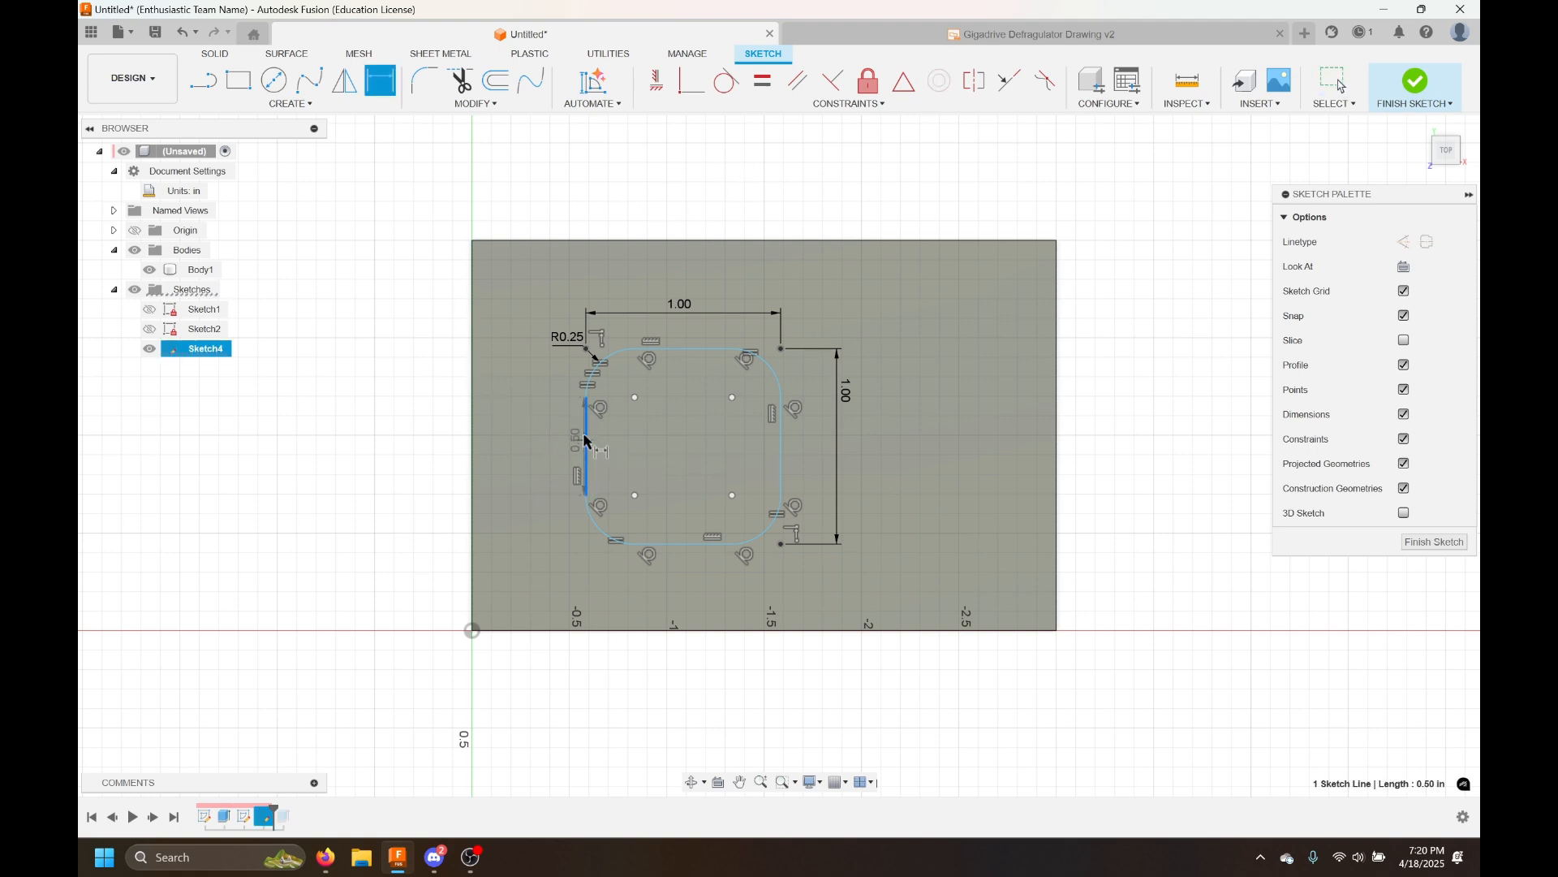
click(474, 432)
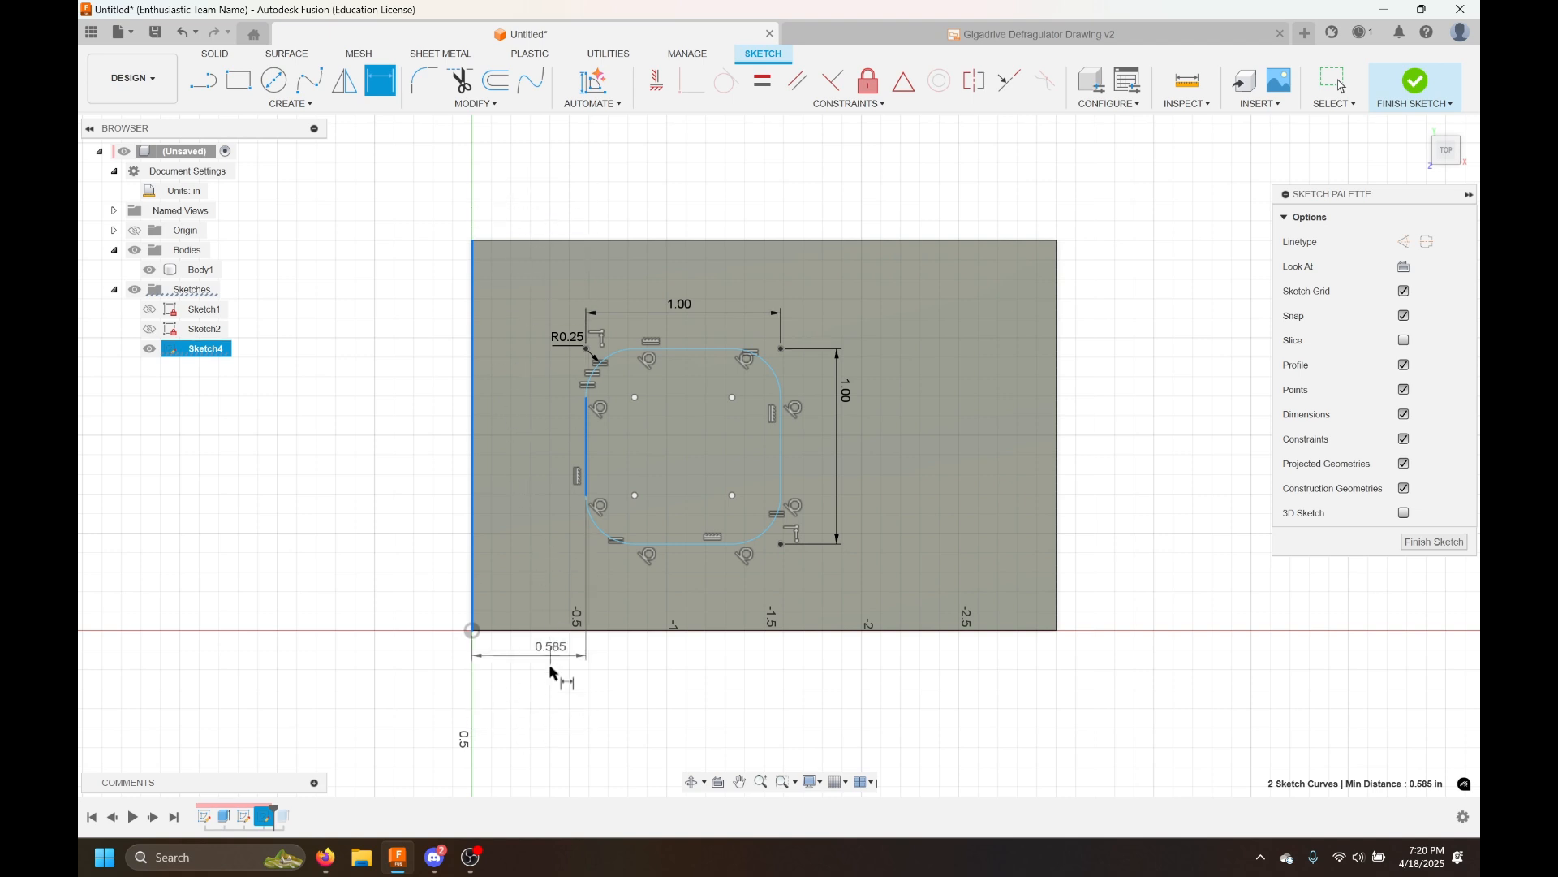
click(535, 718)
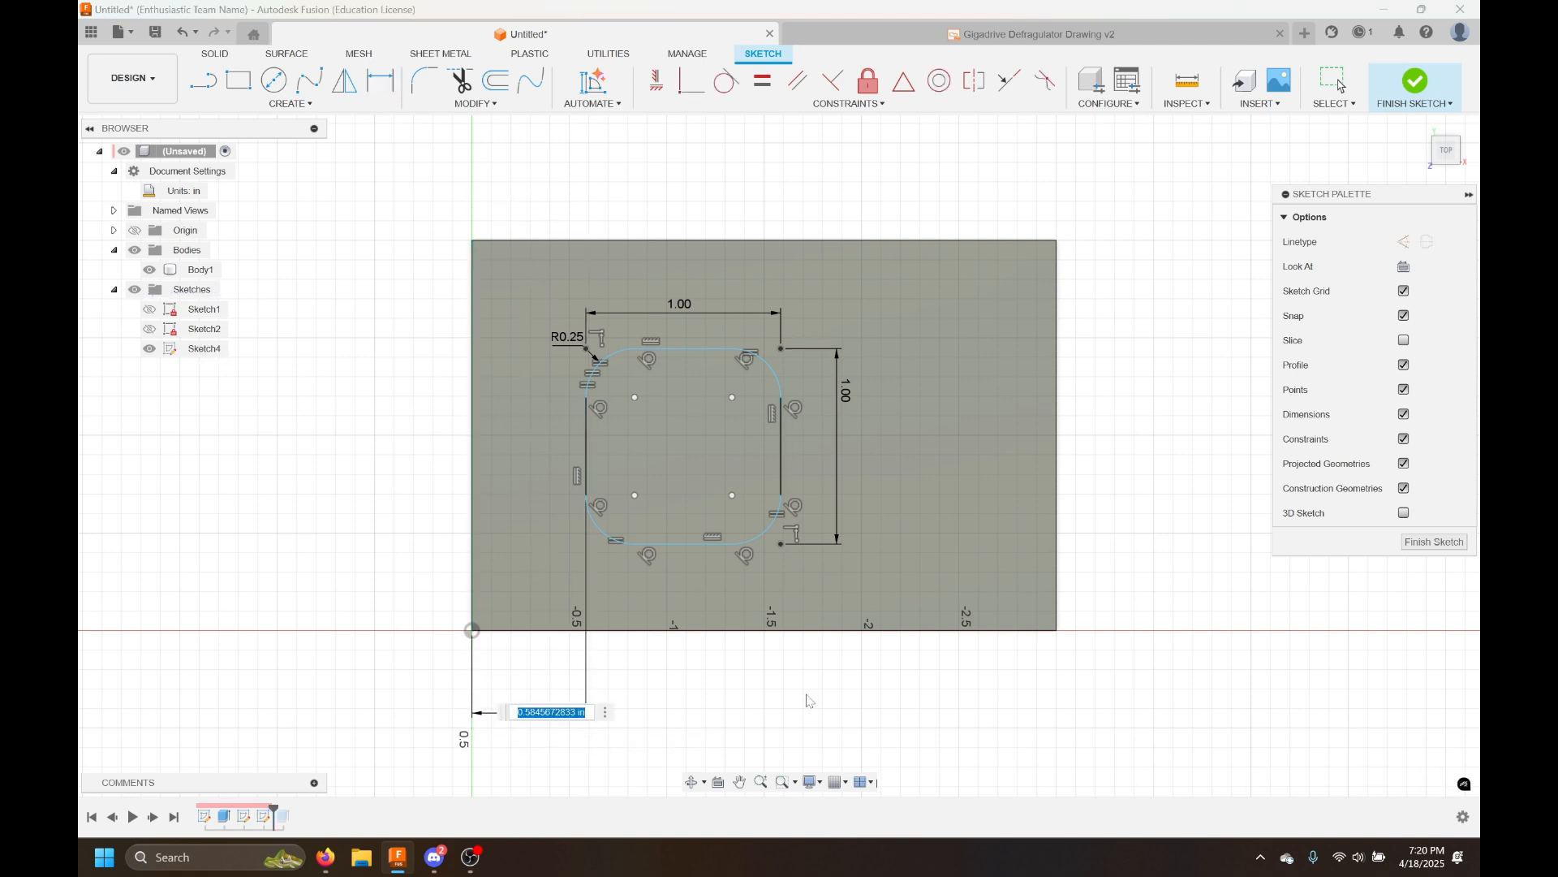
text(0.5)
key(Return)
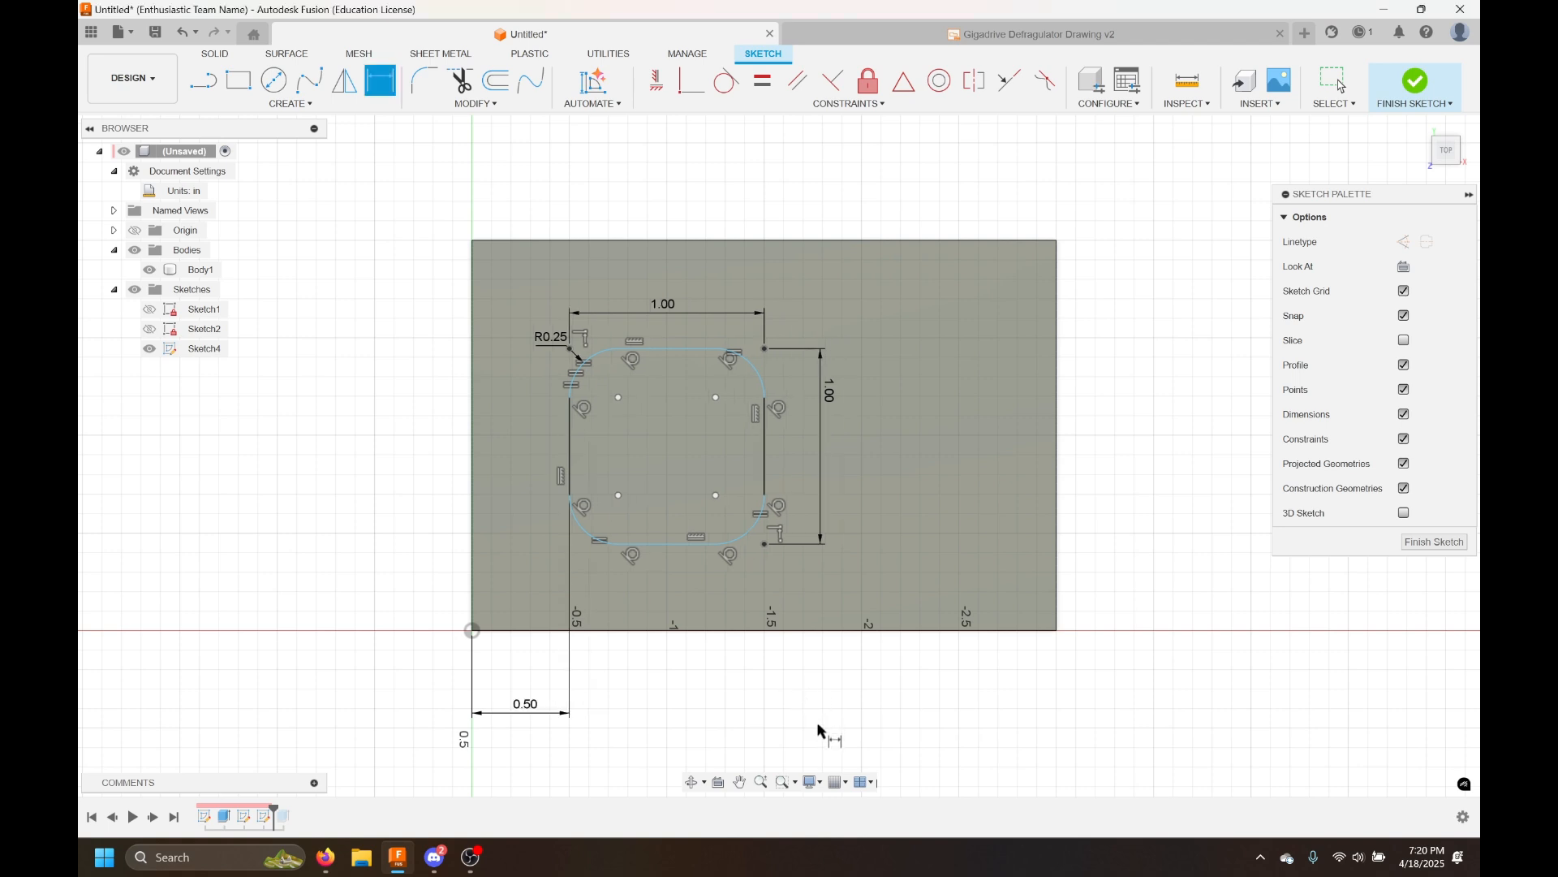
Dimension the rounded square's top side 0.5 in from the plate's top edge
click(671, 356)
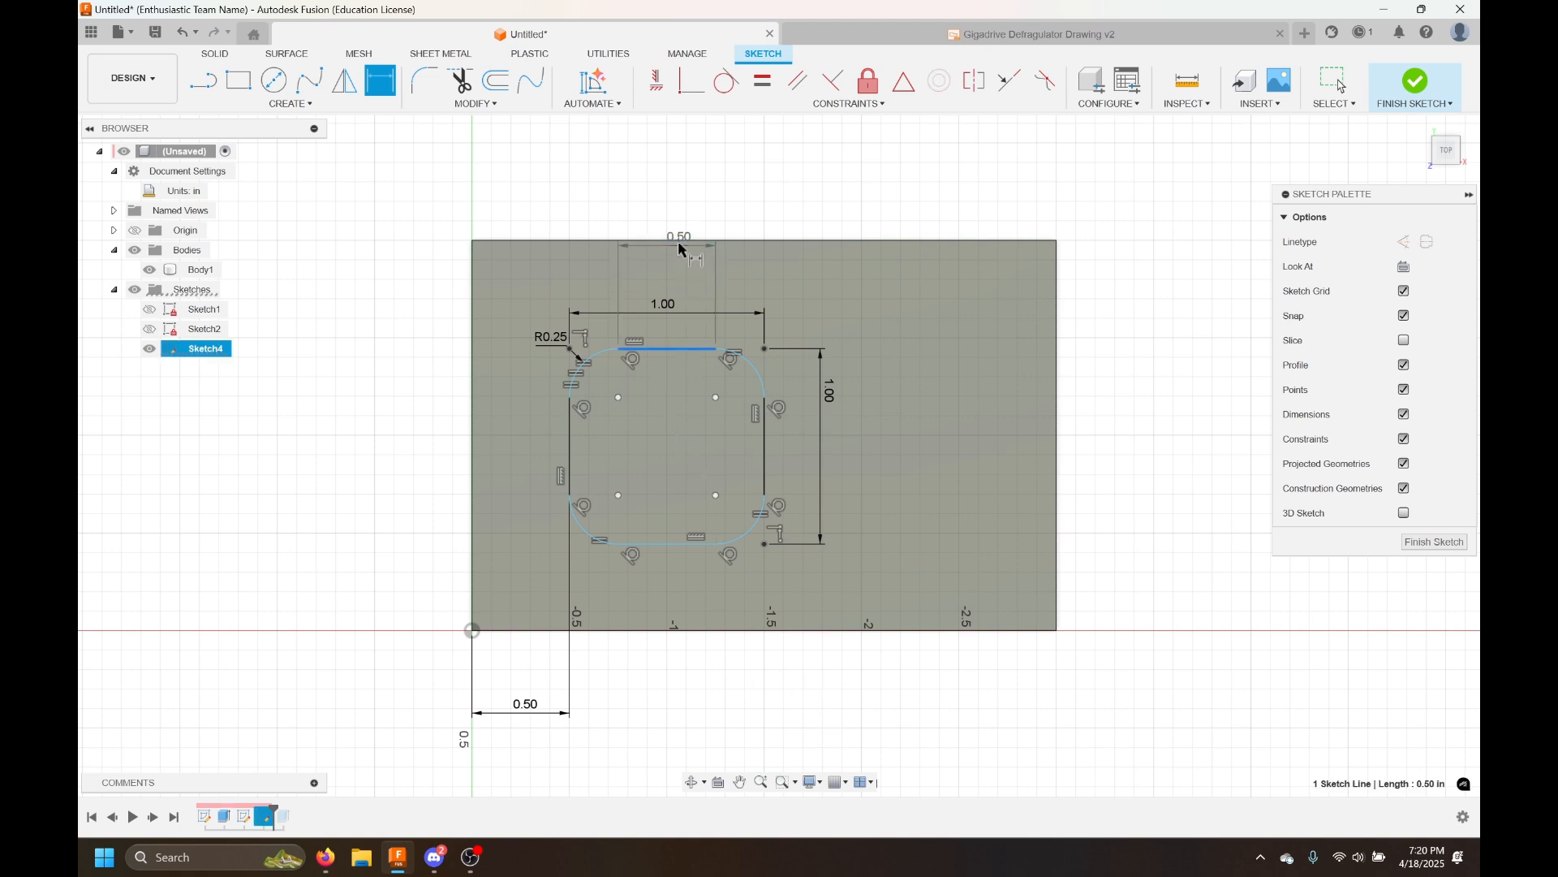
click(679, 242)
click(558, 168)
text(0.5)
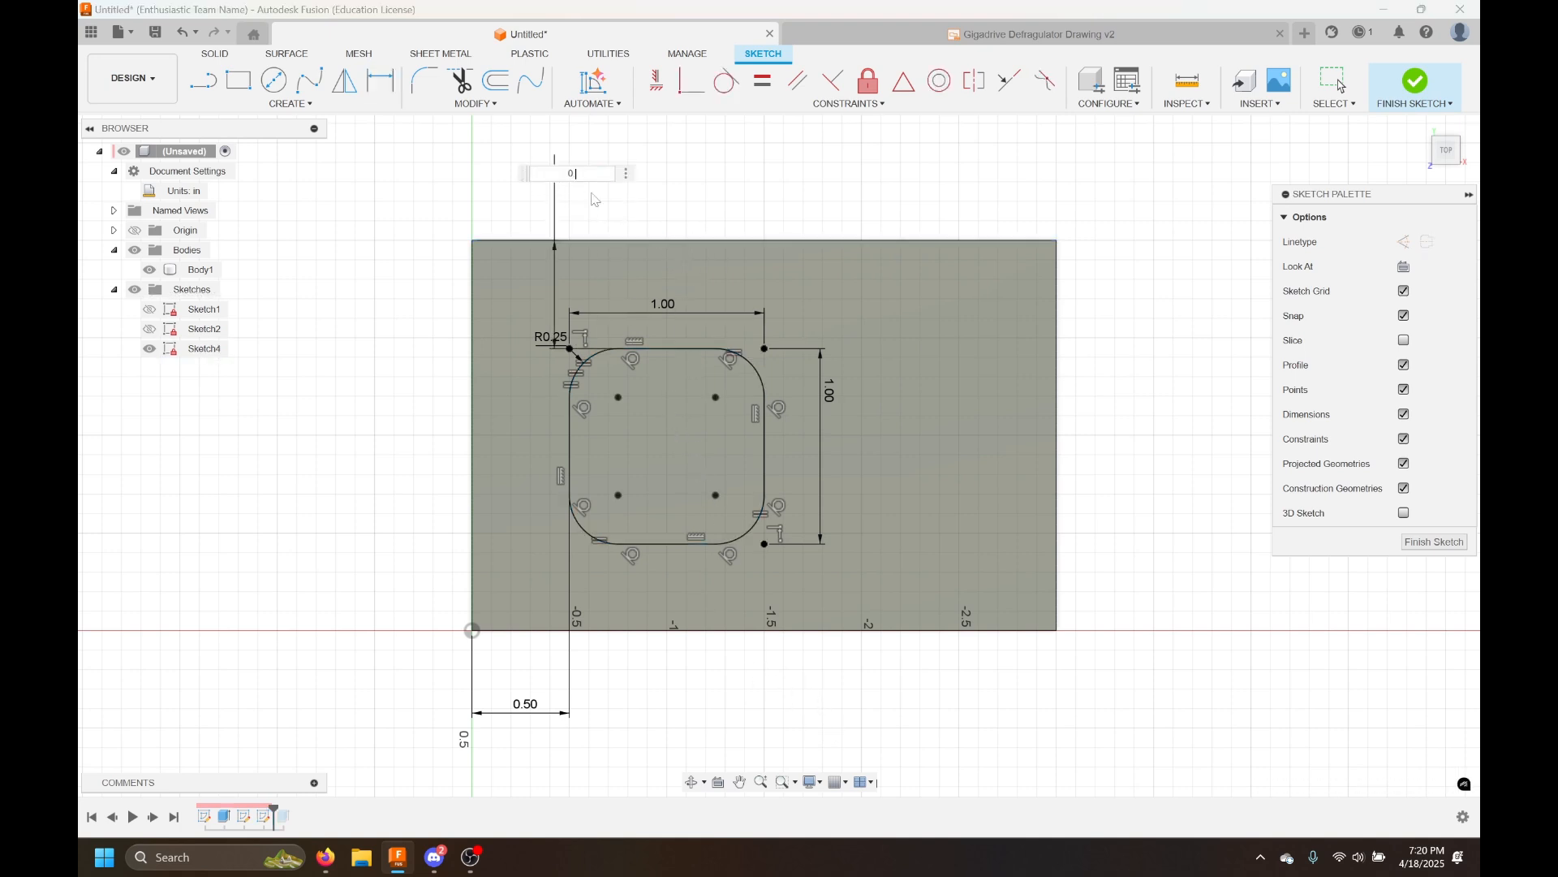
key(Return)
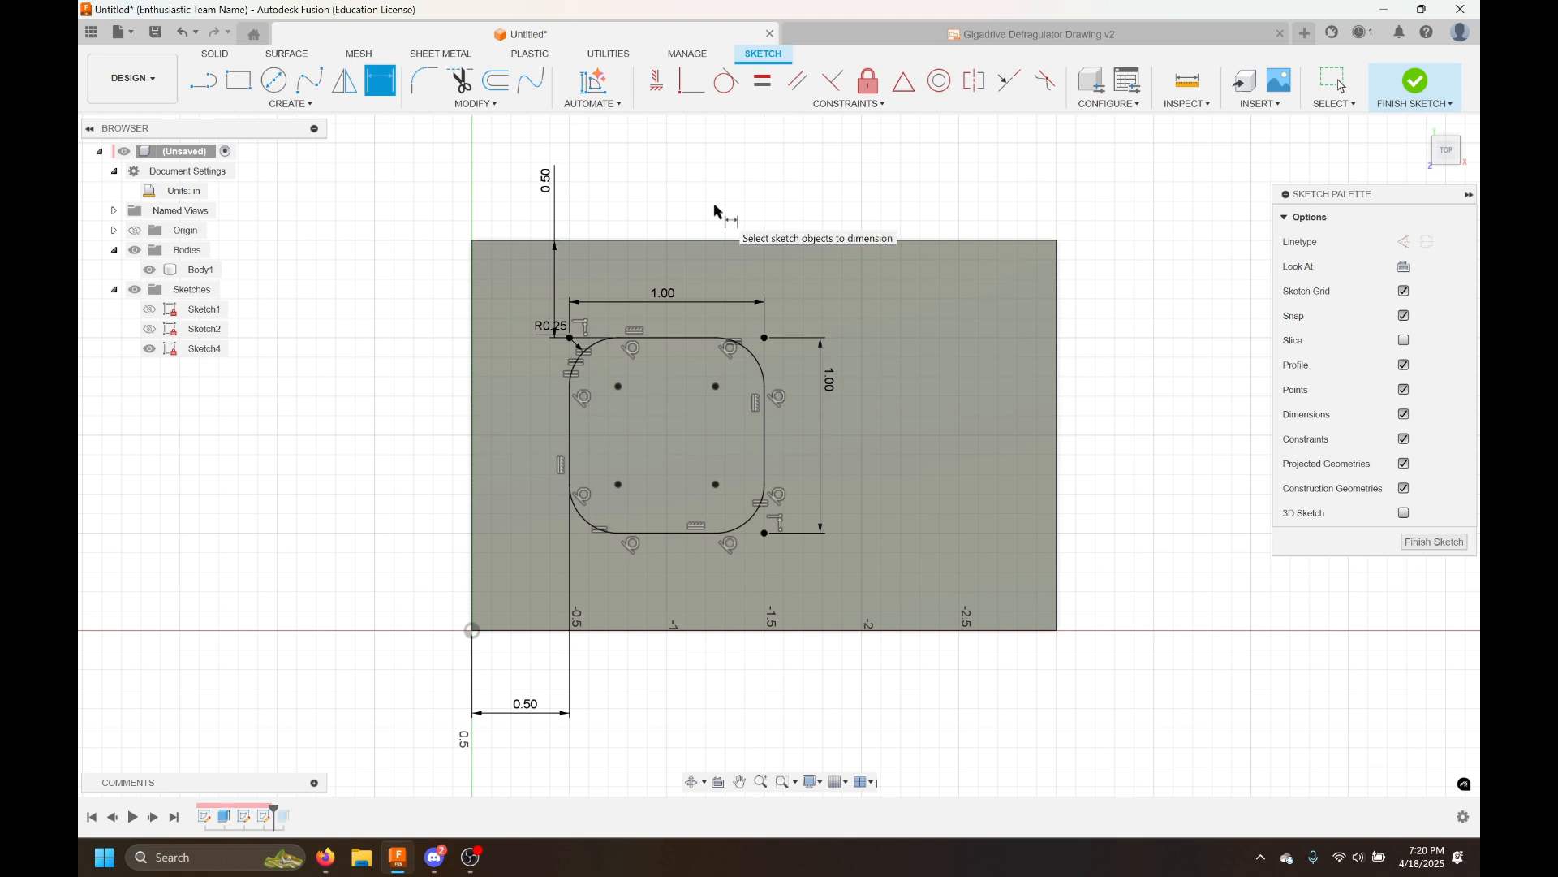
key(Escape)
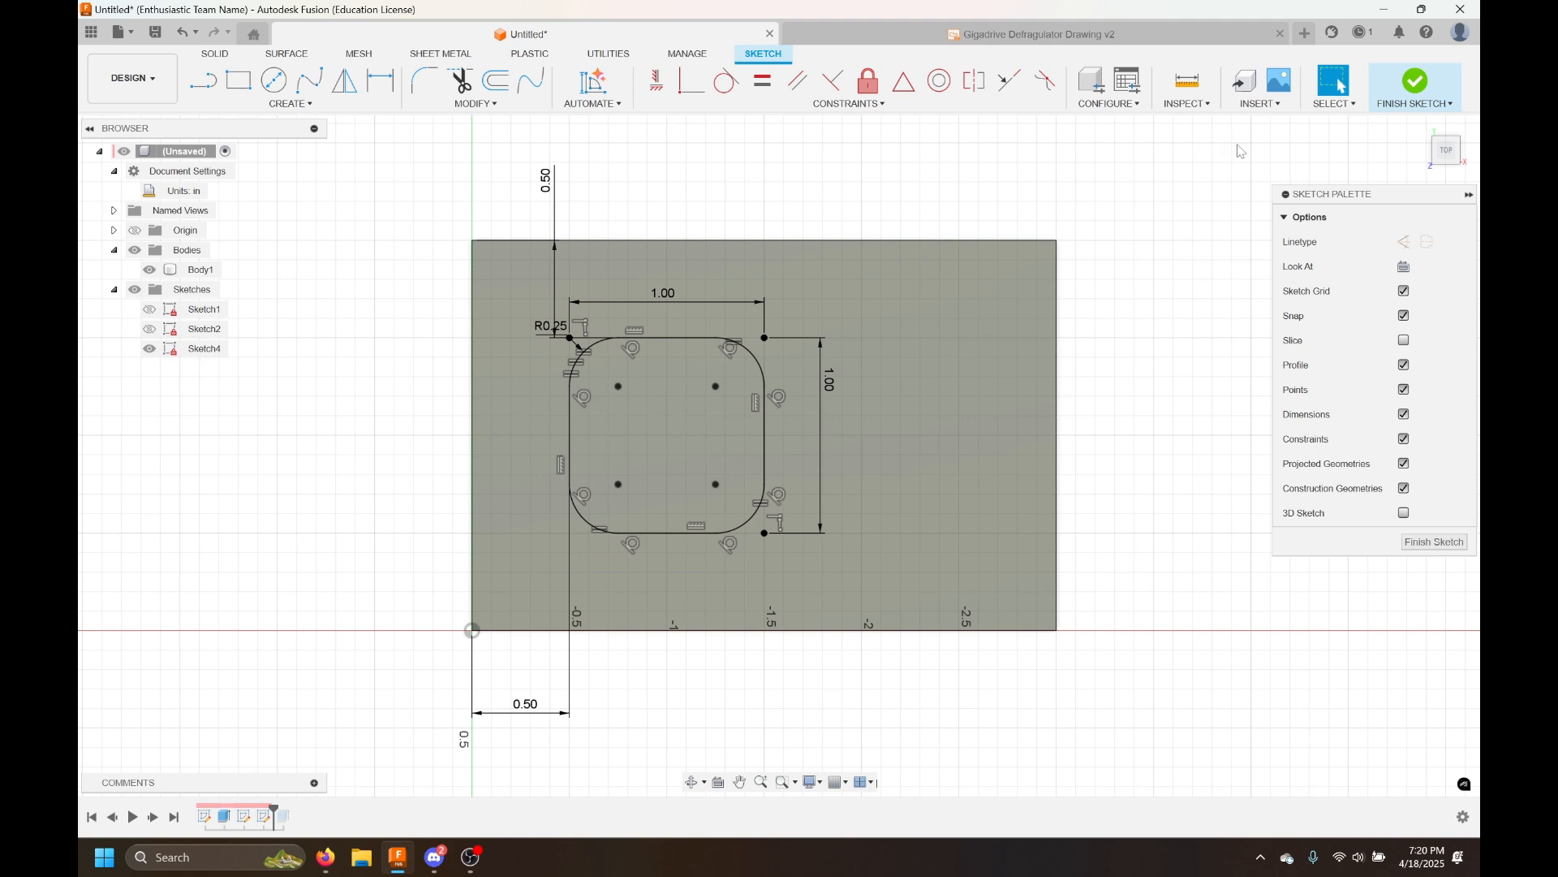
Finish the sketch and cut-extrude the rounded square profile 0.25 in down into the plate
click(1417, 81)
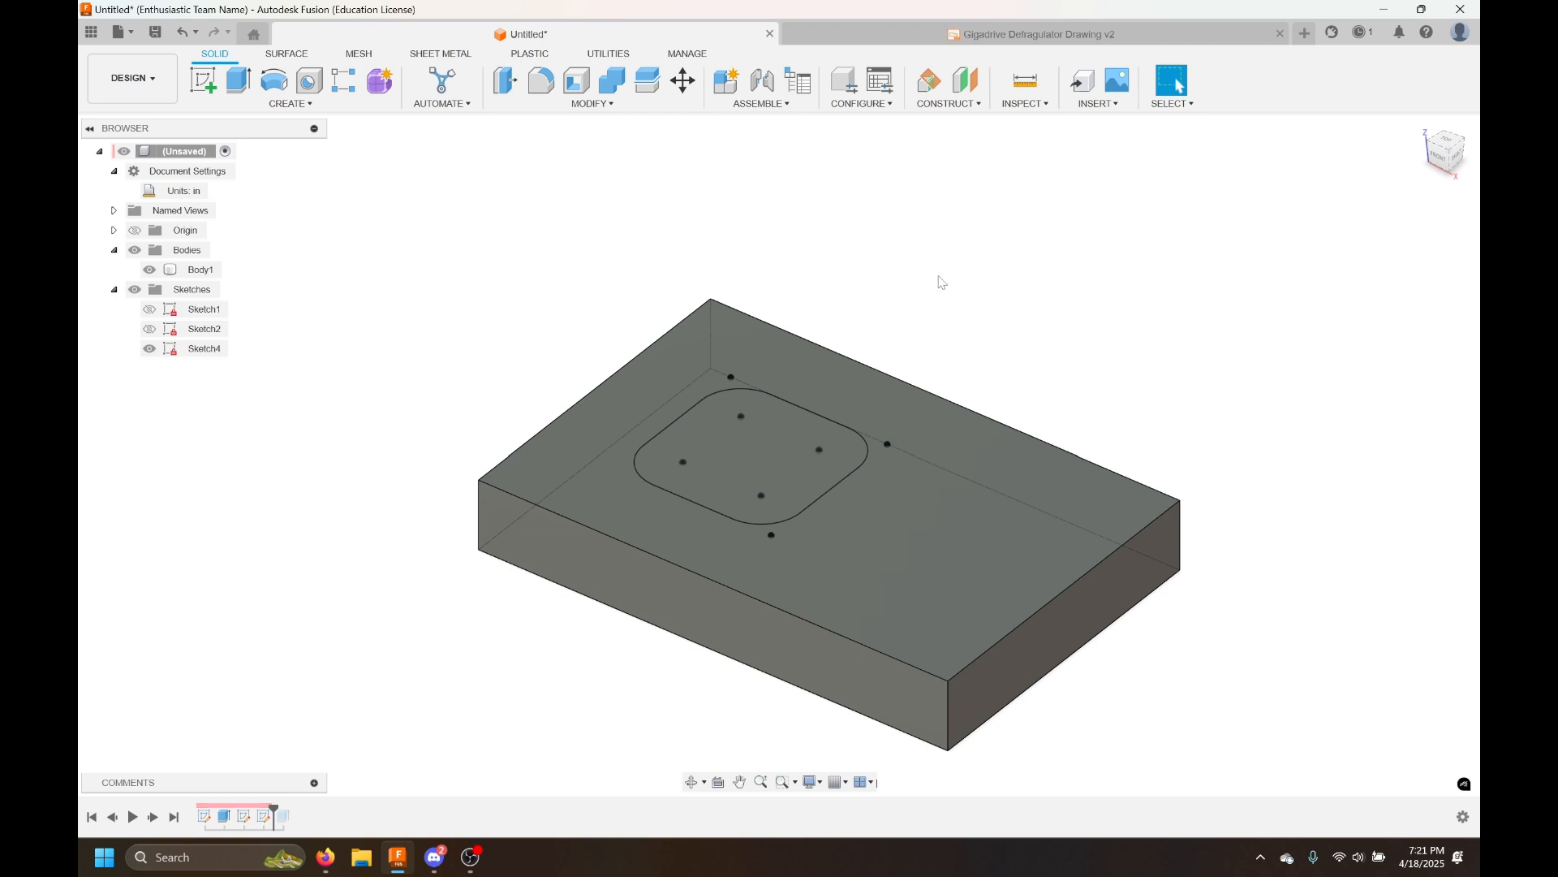
click(241, 82)
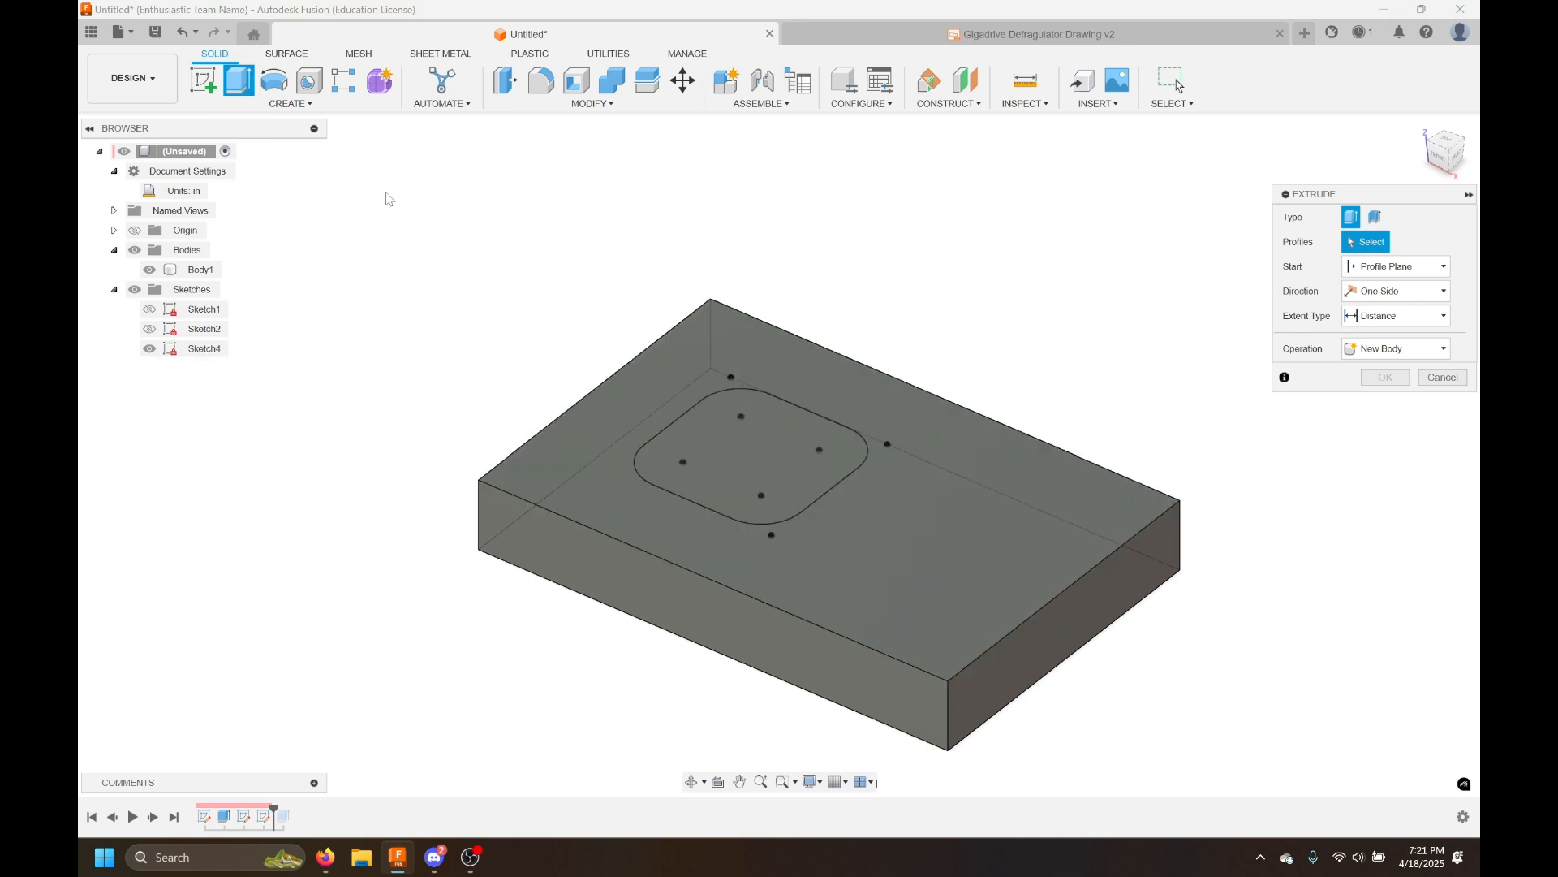
click(750, 460)
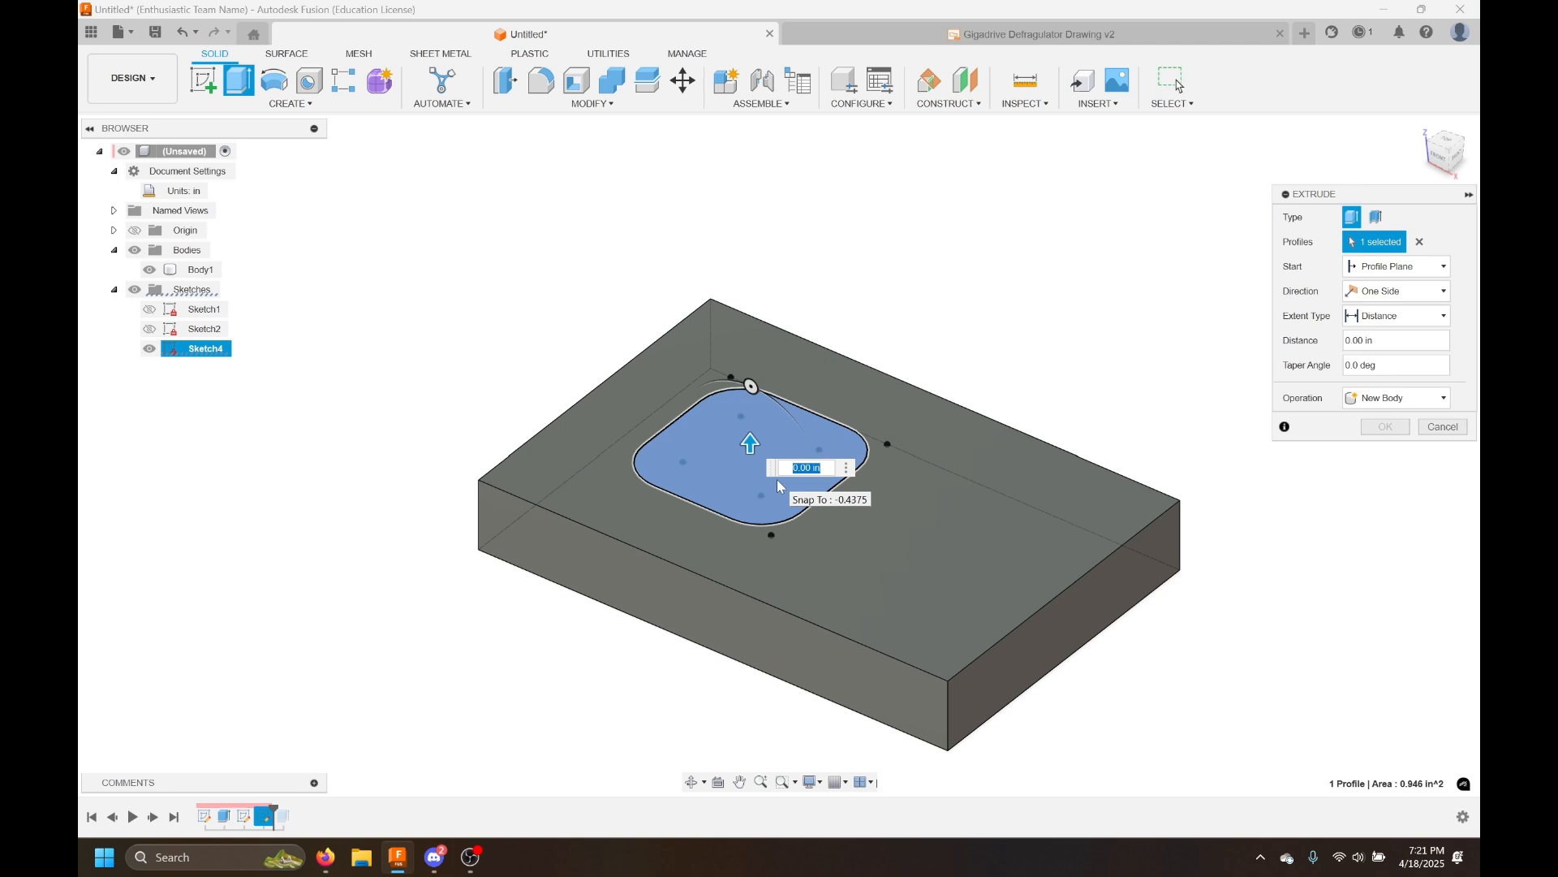
text(-0.25)
mouse_move(751, 517)
mouse_down()
mouse_move(751, 459)
mouse_move(753, 502)
mouse_up()
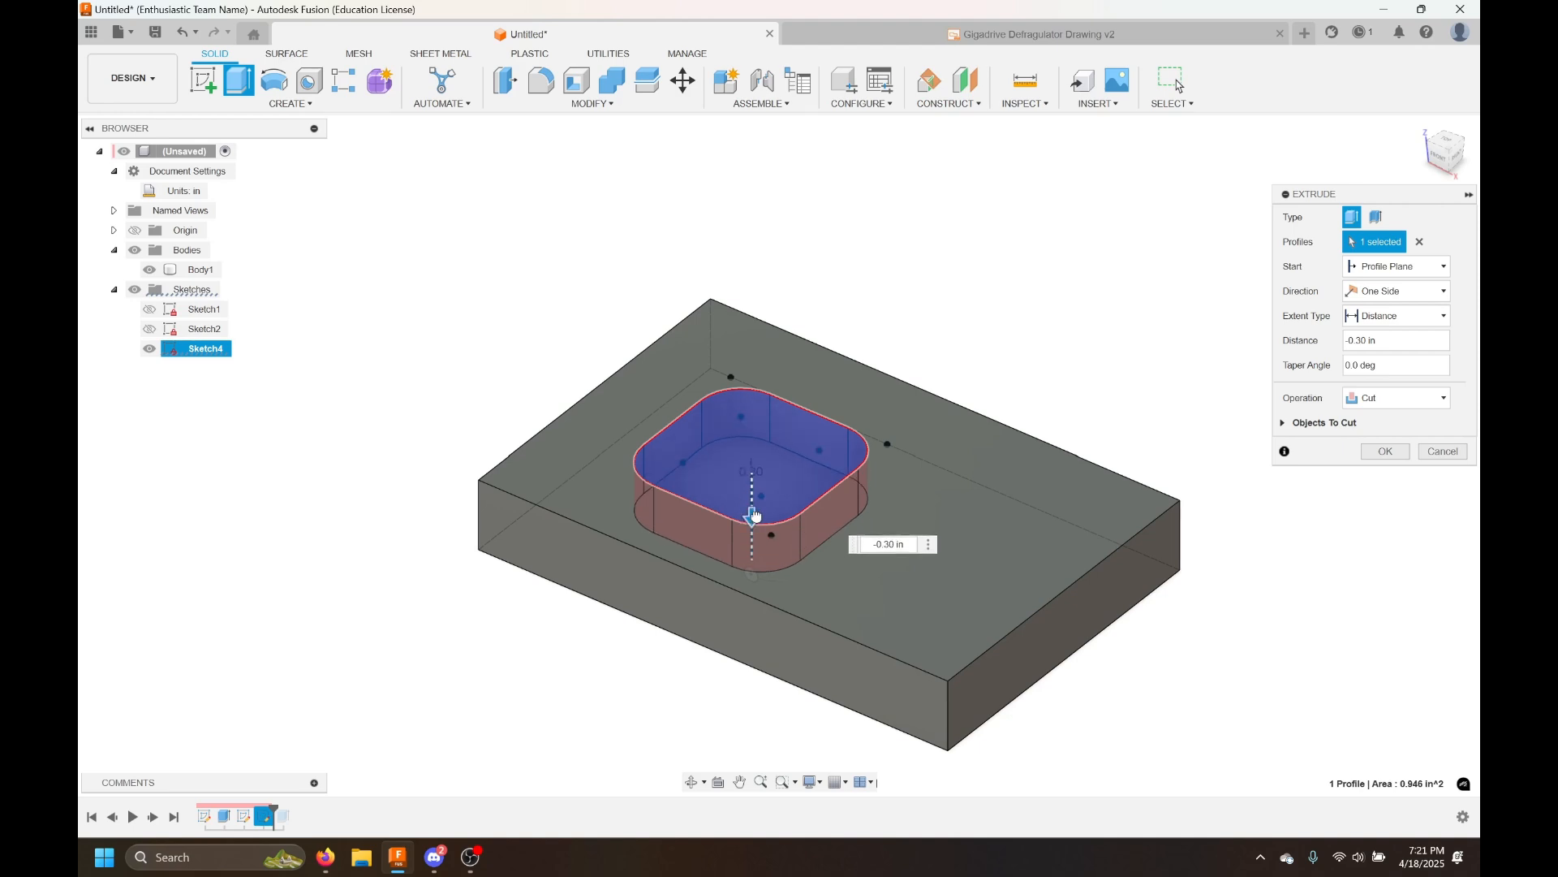
scroll(754, 502, up, 10)
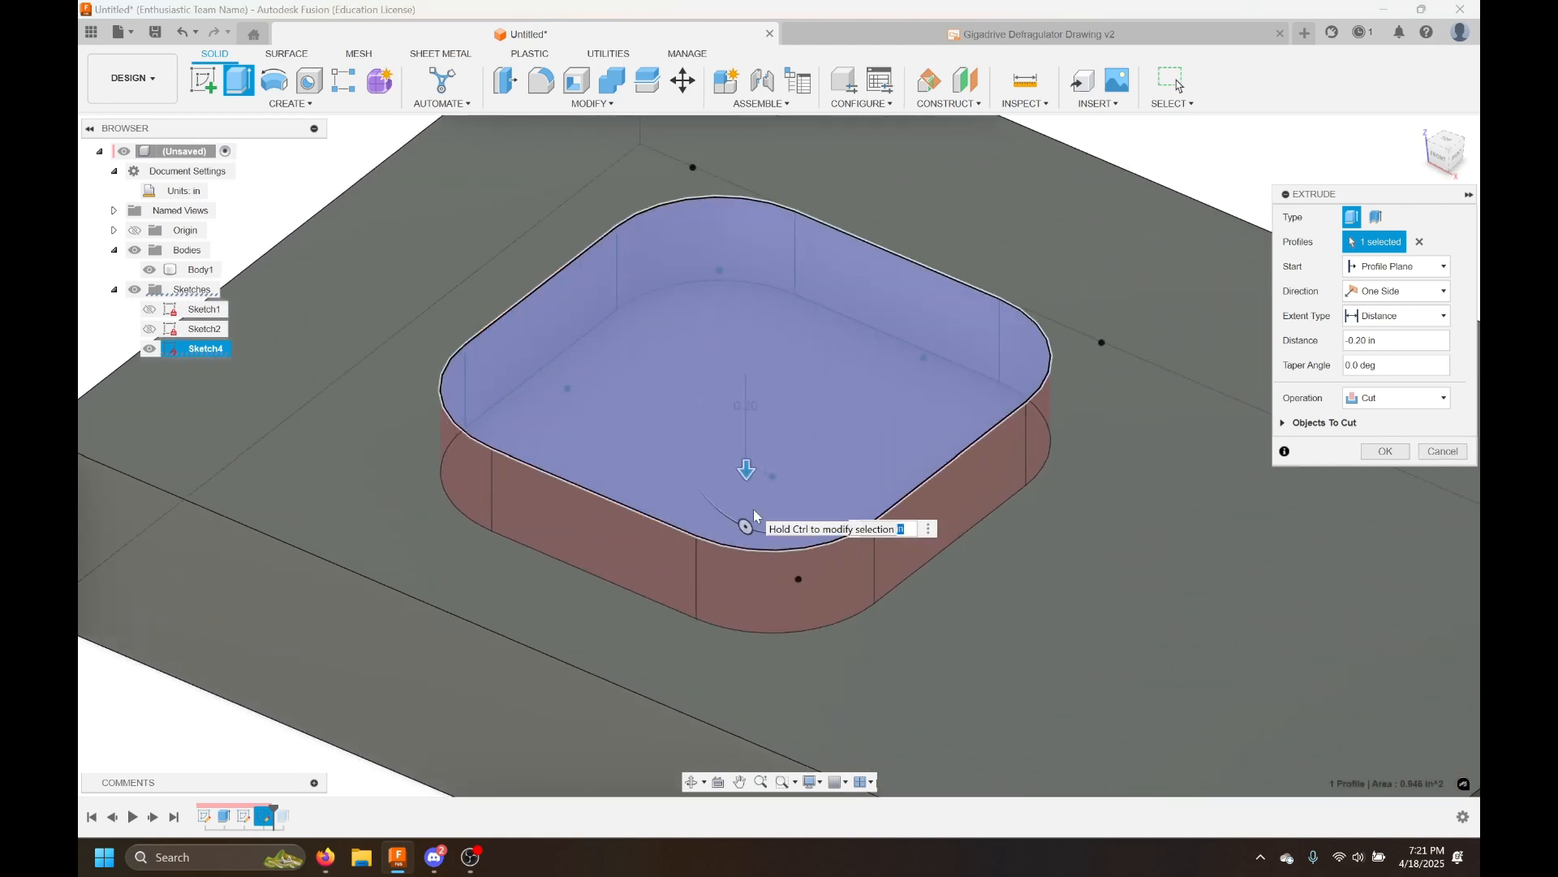
drag(737, 422, 740, 461)
scroll(739, 461, down, 10)
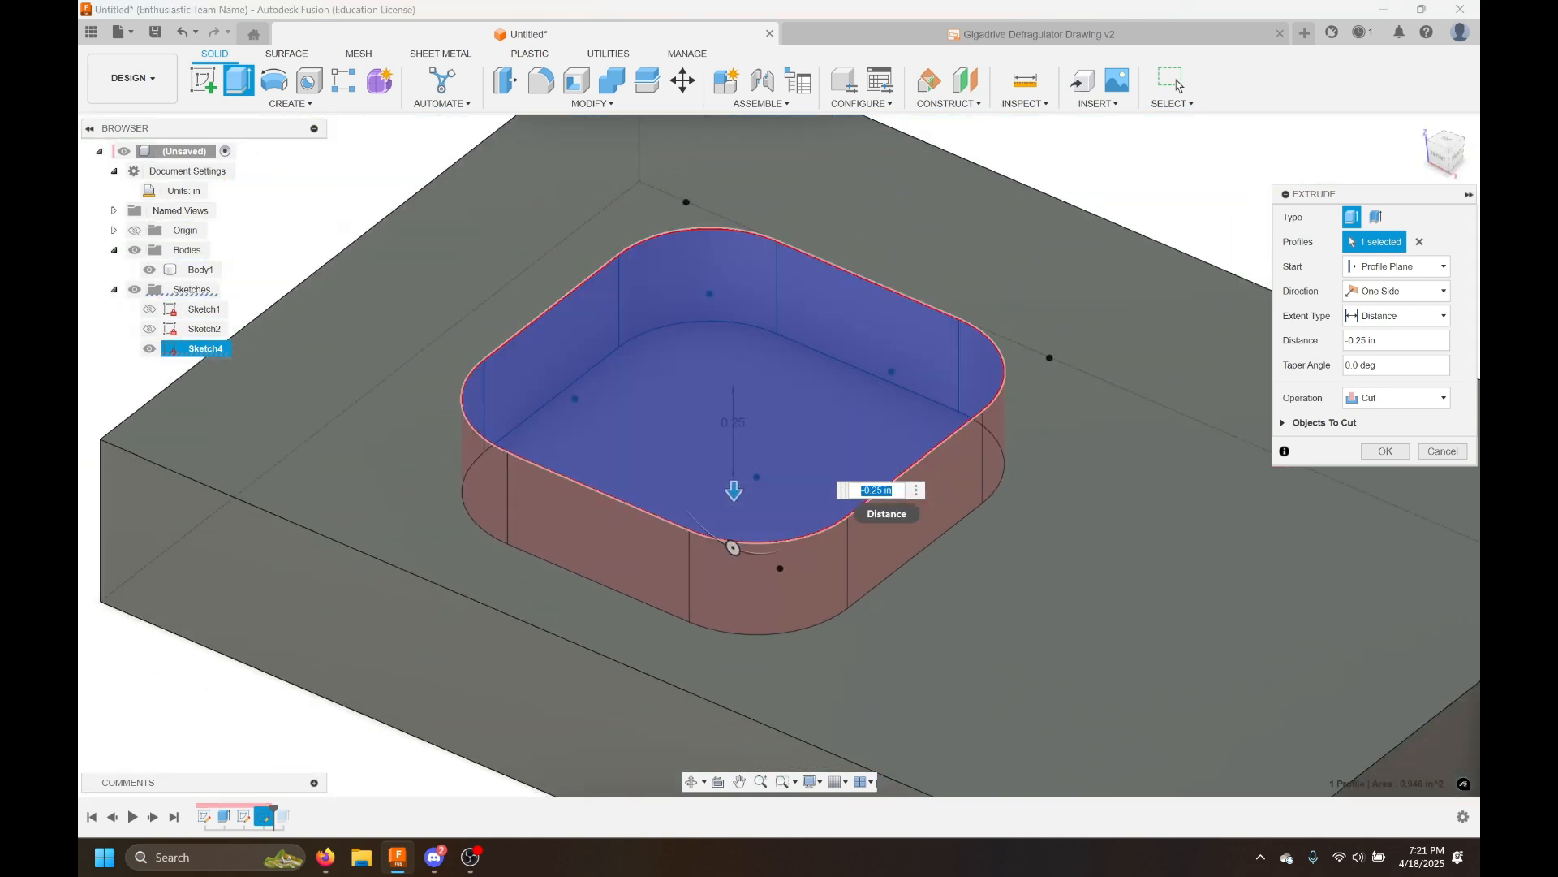
click(1384, 451)
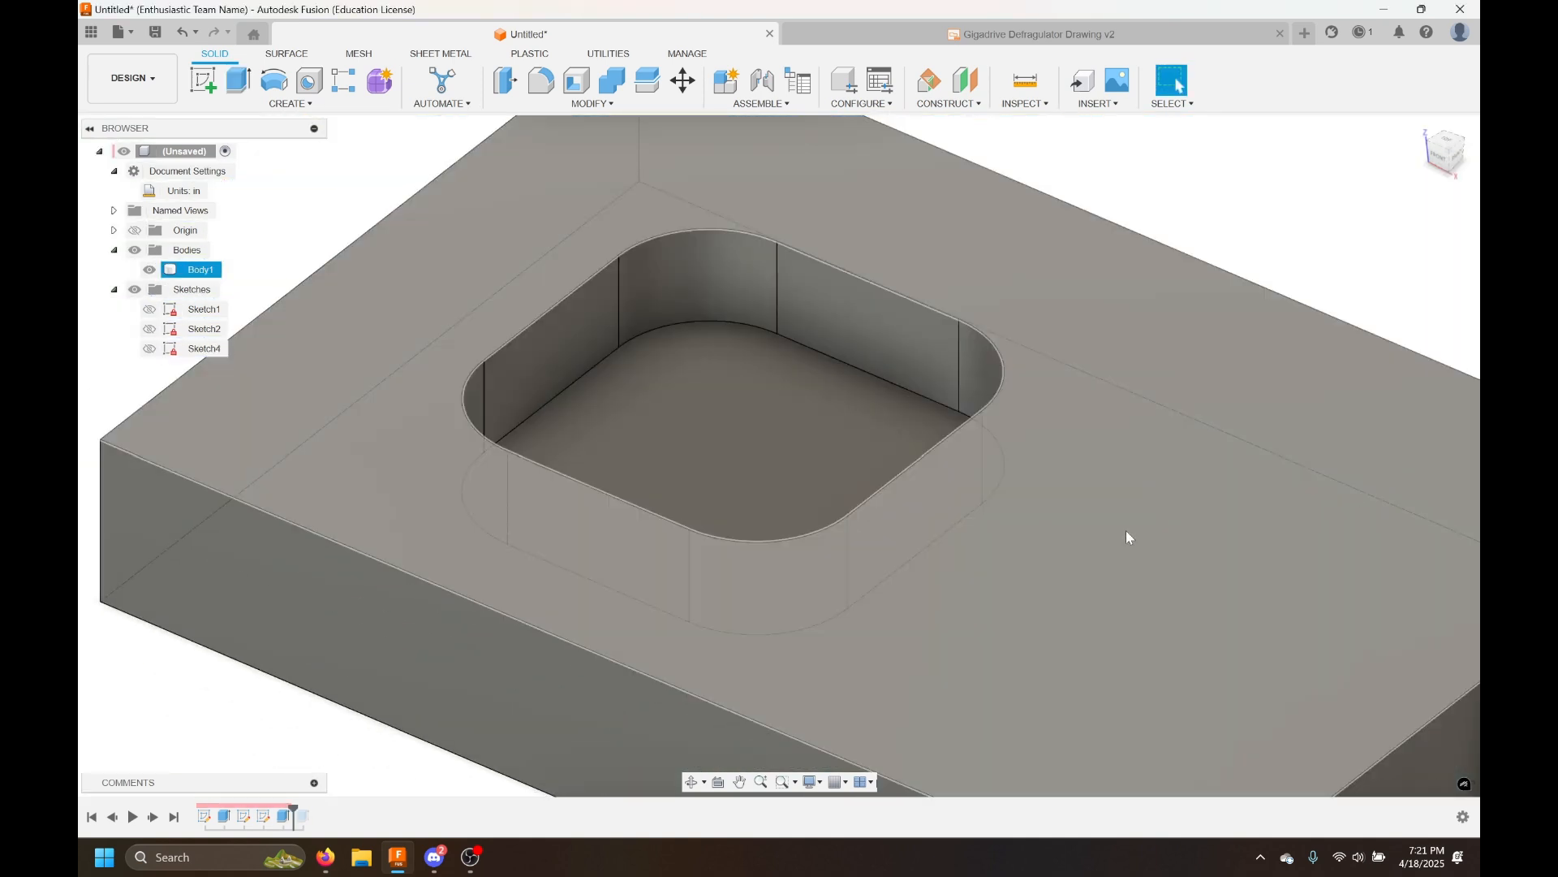
Roll the timeline marker forward to the end so the groove feature is included again
scroll(1128, 533, down, 3)
scroll(1154, 306, down, 1)
middle_drag(1154, 306, 983, 310)
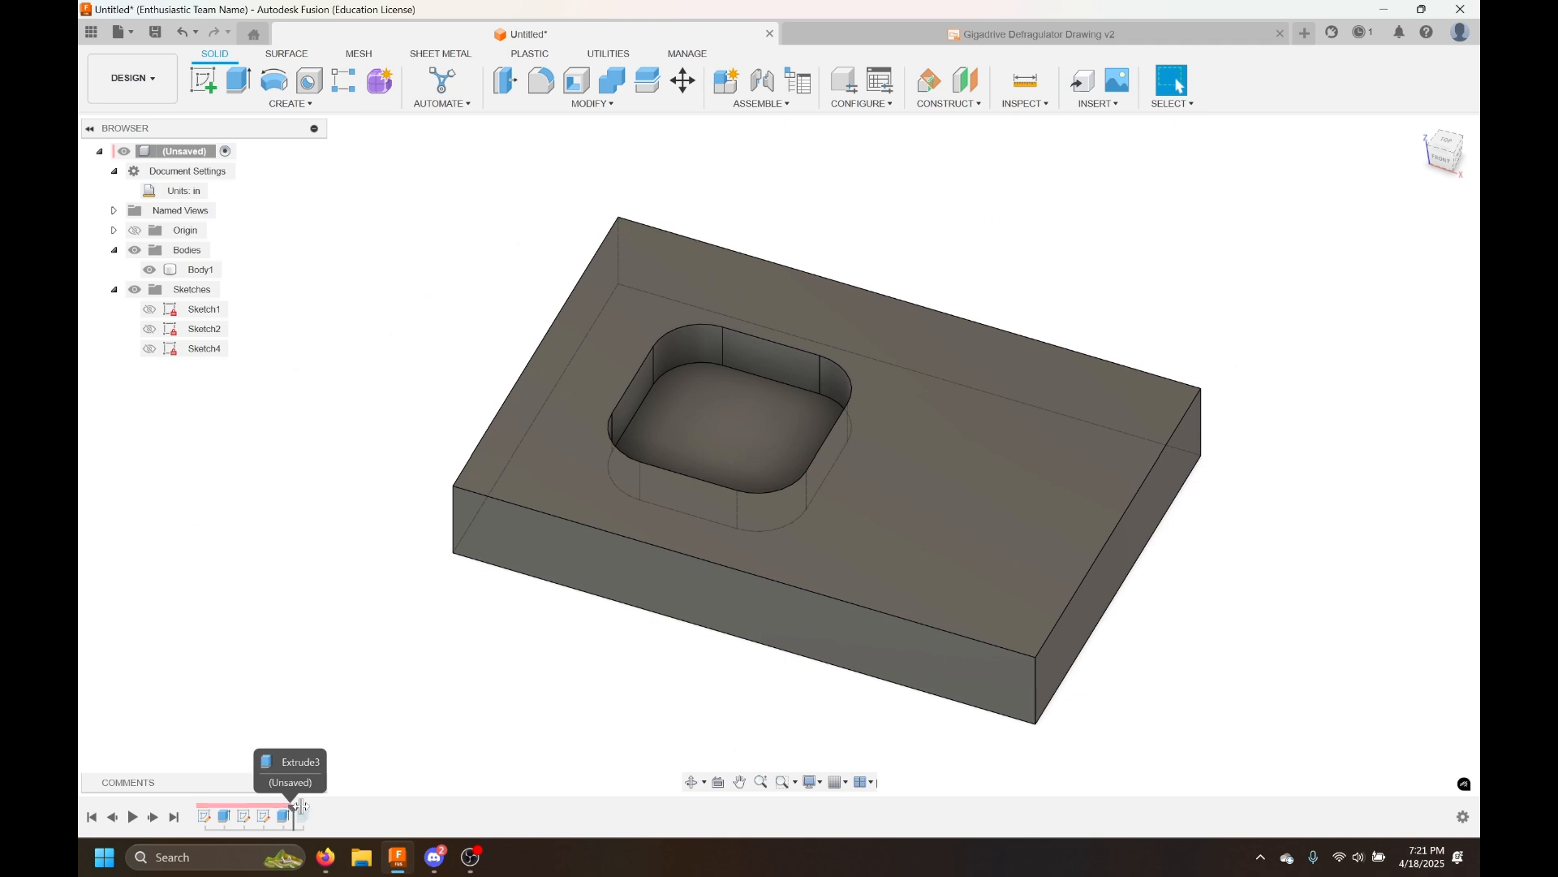
drag(294, 809, 314, 810)
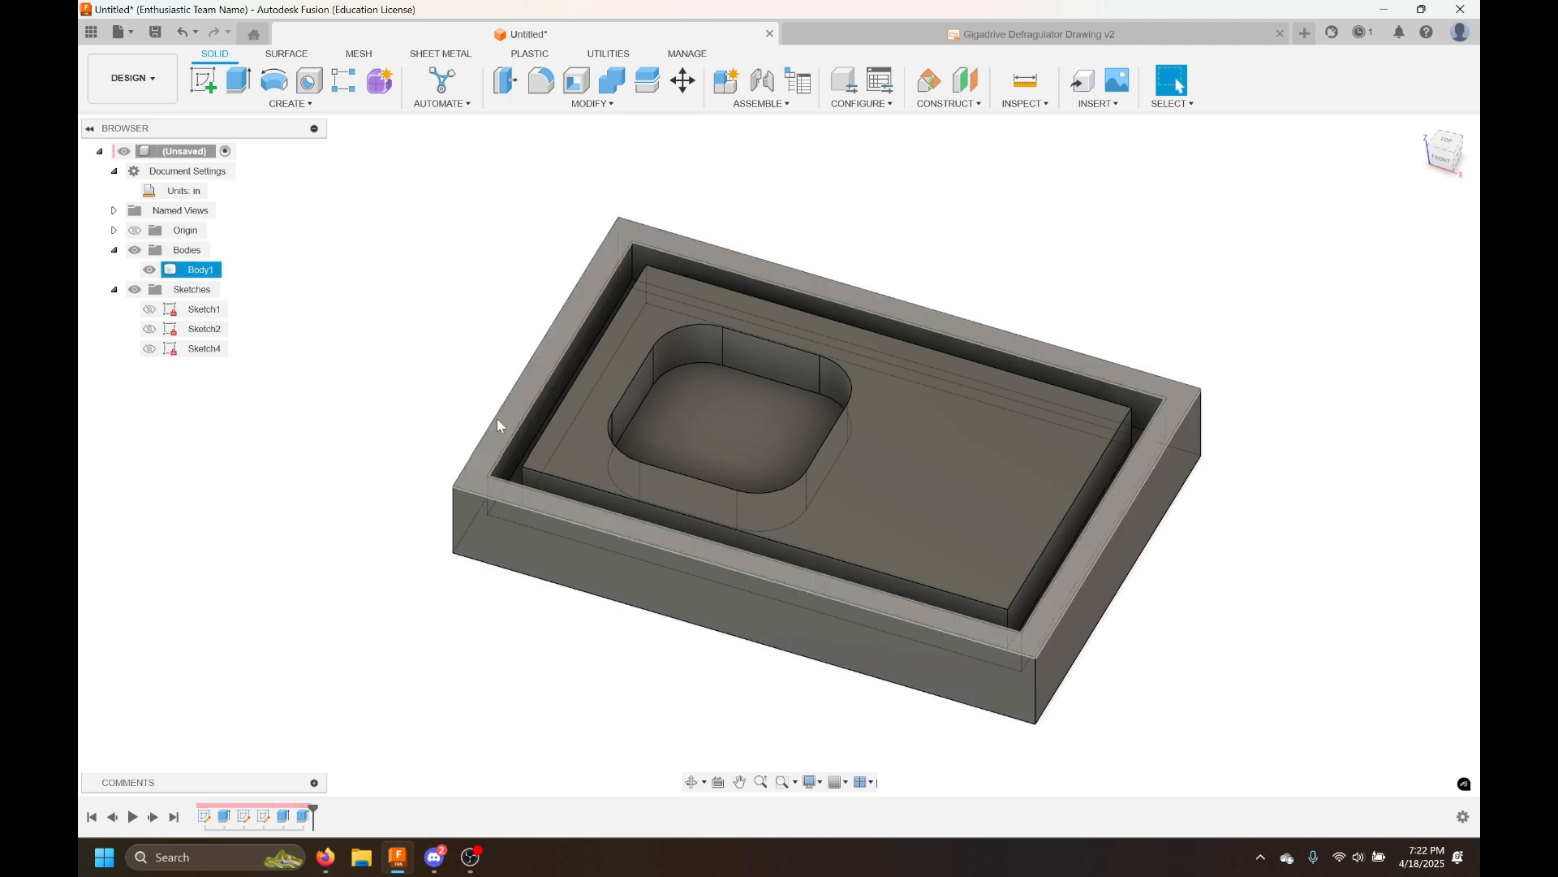
Fillet the eight vertical corner edges of the groove with a 0.0625 in radius
click(634, 261)
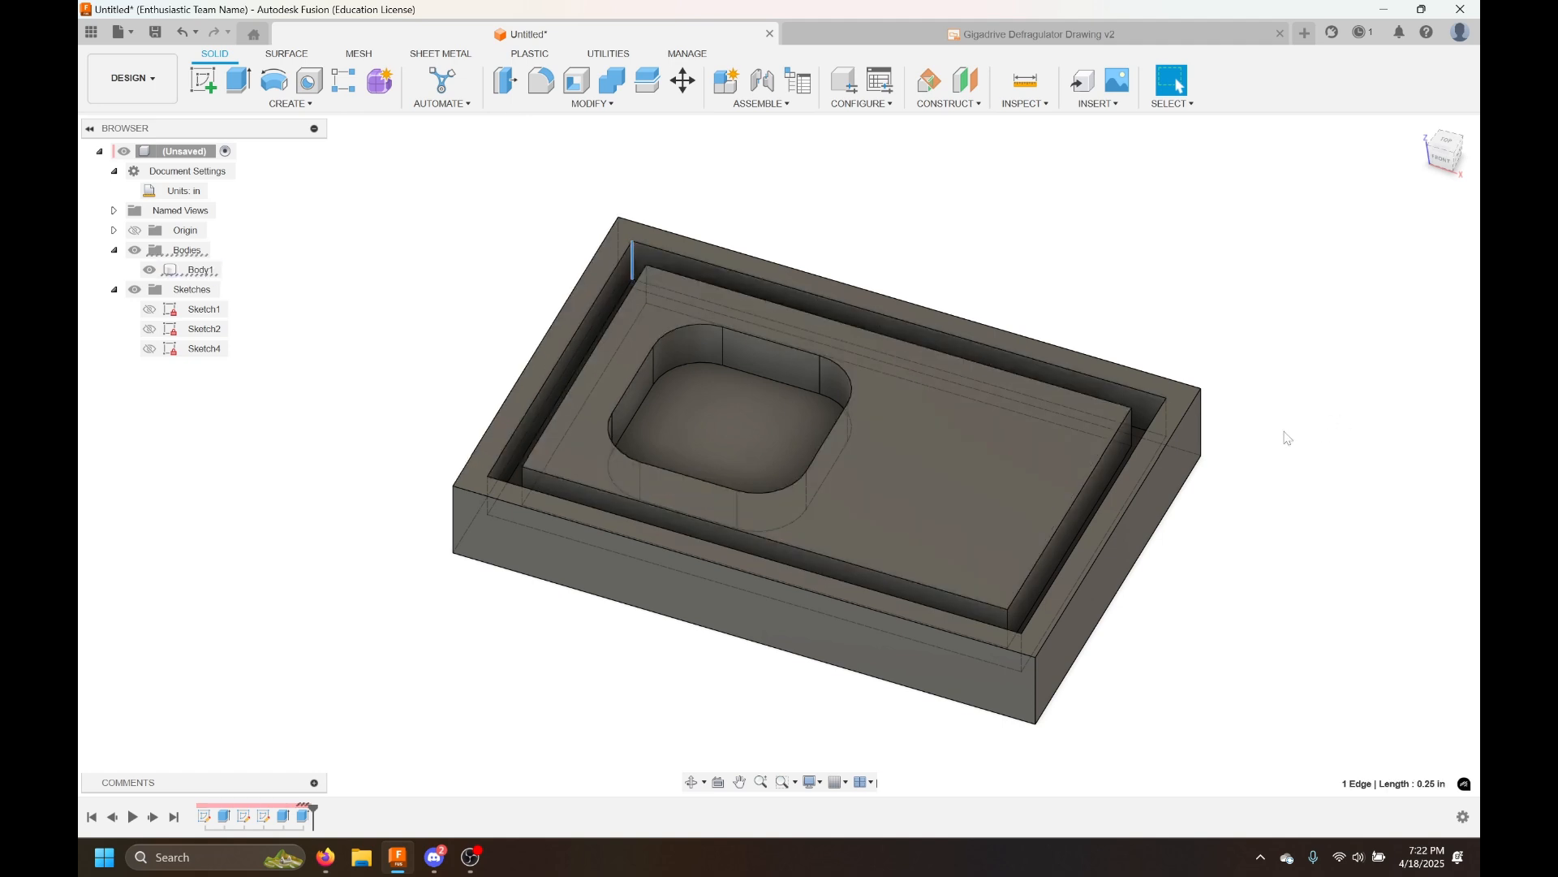
click(689, 213)
click(542, 83)
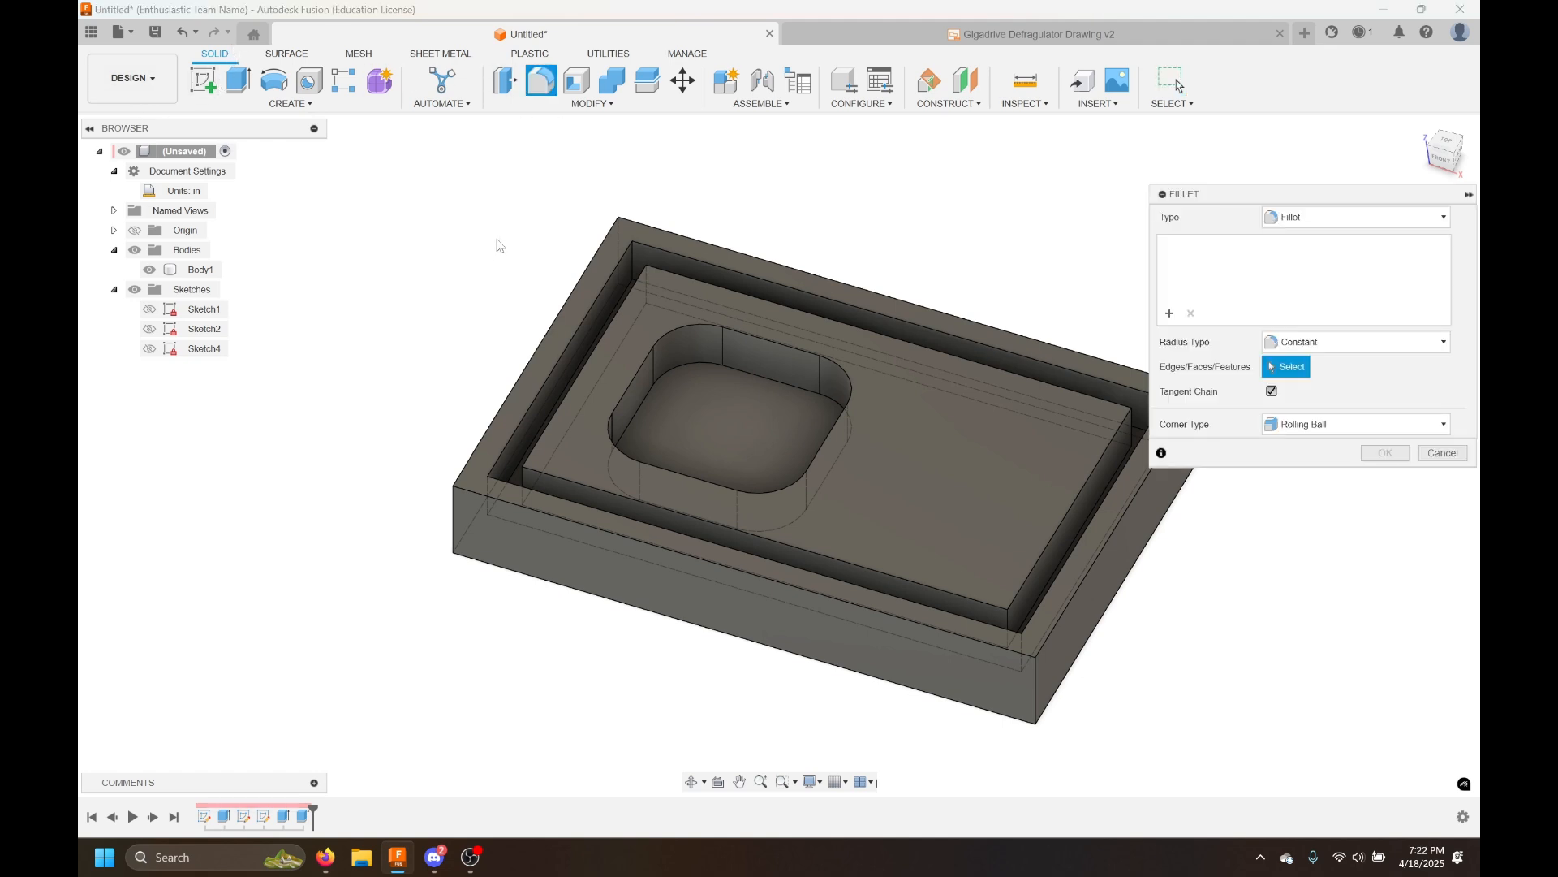
scroll(498, 245, up, 3)
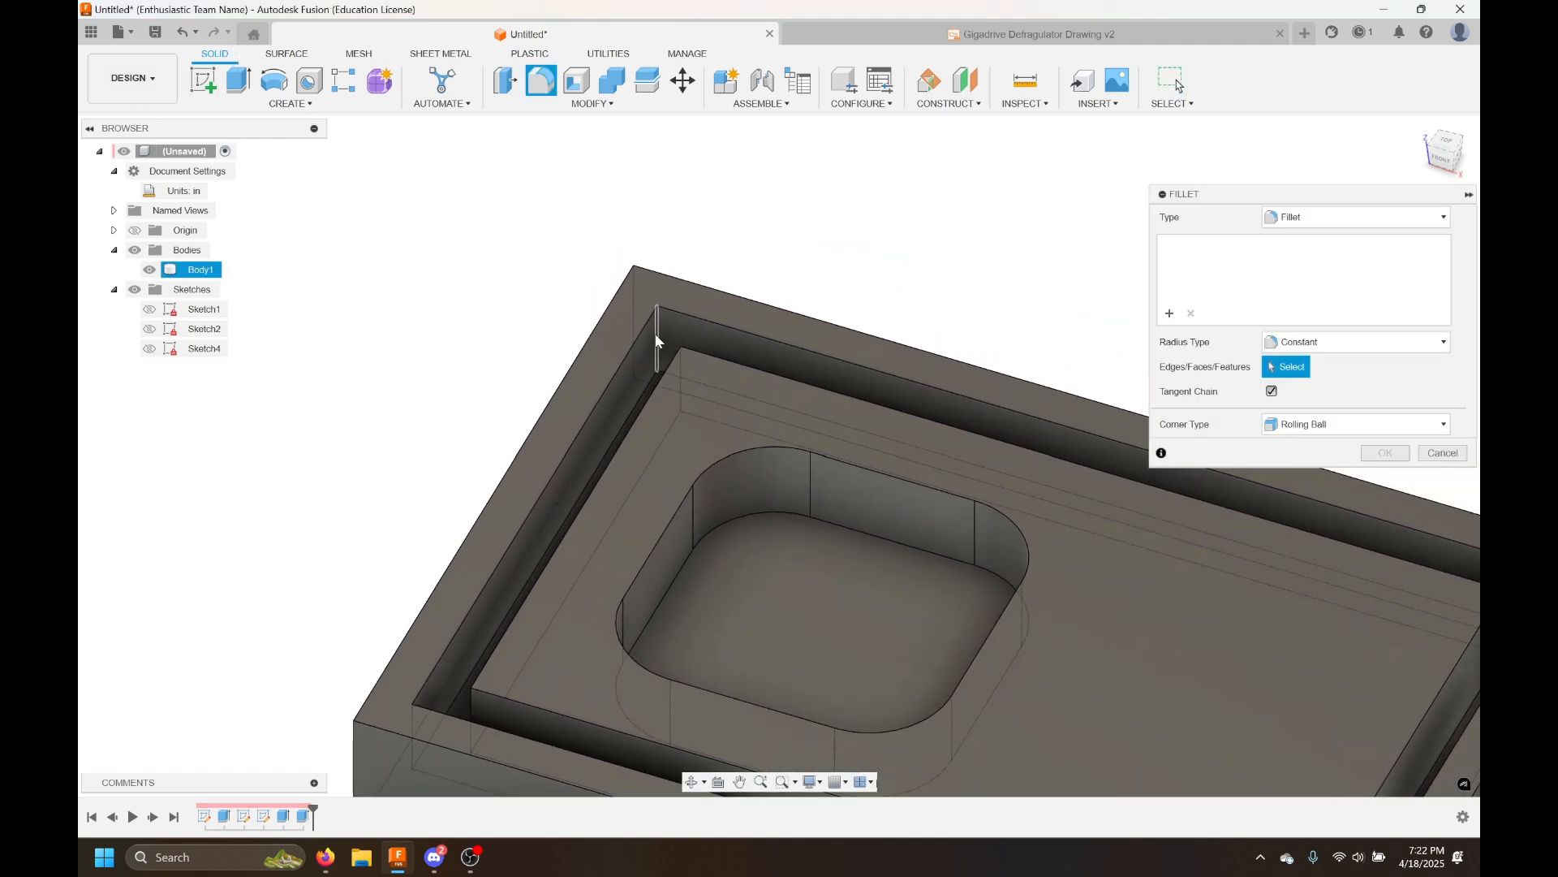
click(655, 336)
middle_drag(756, 256, 406, 186)
shift+middle_drag(853, 461, 992, 406)
middle_drag(992, 406, 757, 392)
click(977, 274)
shift+middle_drag(846, 443, 880, 267)
click(911, 215)
shift+middle_drag(789, 471, 991, 636)
click(1013, 637)
click(780, 285)
shift+middle_drag(781, 284, 763, 305)
mouse_move(886, 368)
shift+middle_down()
mouse_move(1026, 250)
mouse_move(783, 433)
mouse_move(792, 398)
shift+middle_up()
click(1015, 266)
click(981, 188)
middle_drag(1019, 328, 654, 356)
shift+middle_drag(951, 452, 763, 382)
click(779, 179)
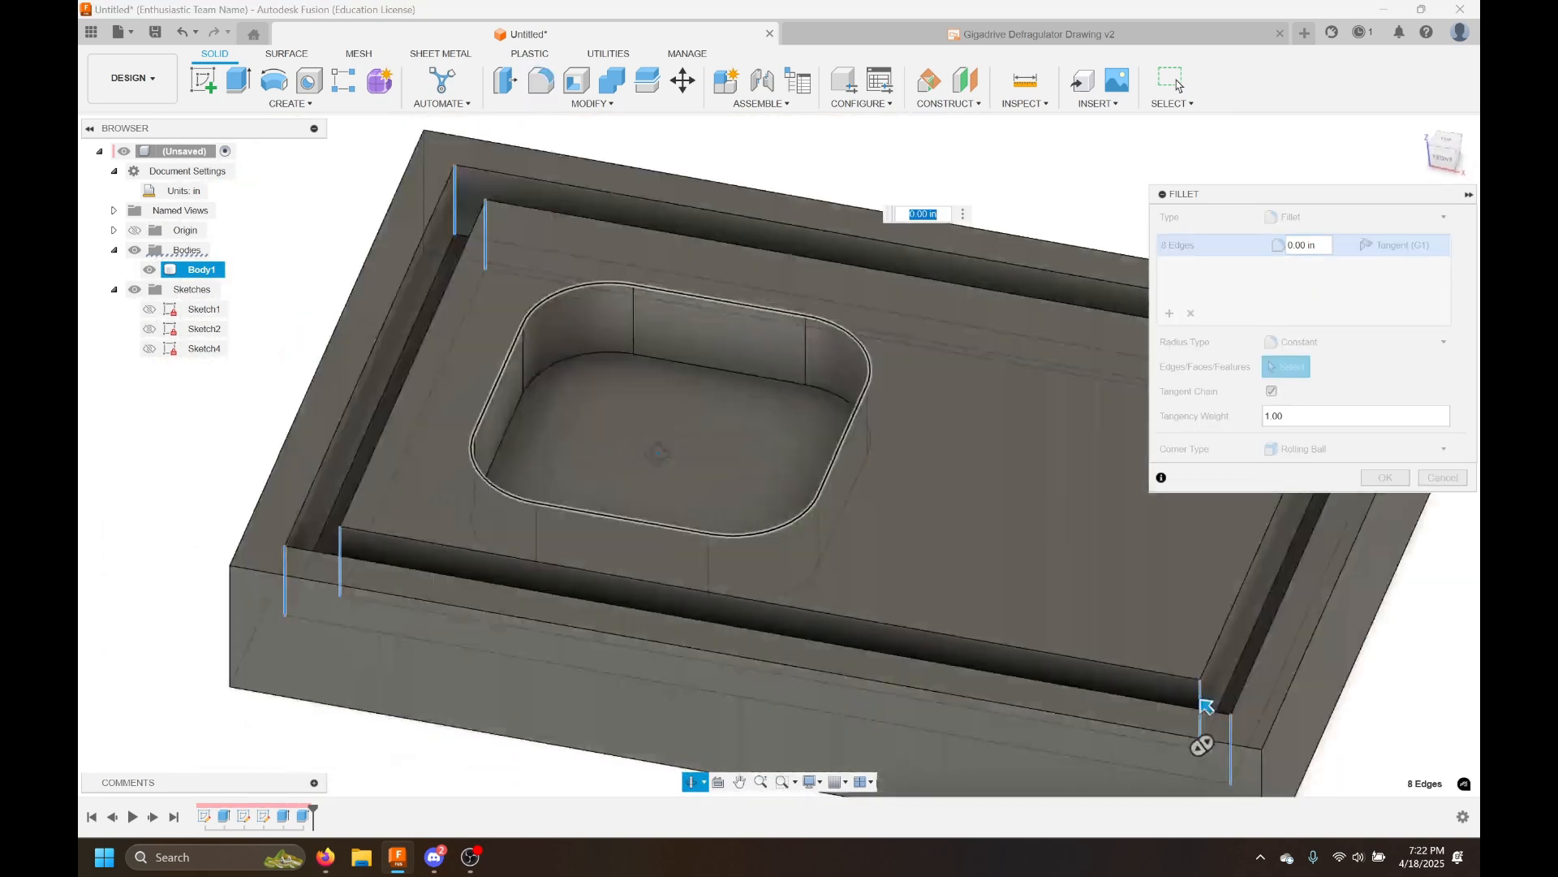
shift+middle_drag(666, 451, 636, 450)
scroll(637, 450, down, 5)
middle_drag(851, 290, 767, 230)
scroll(767, 229, up, 1)
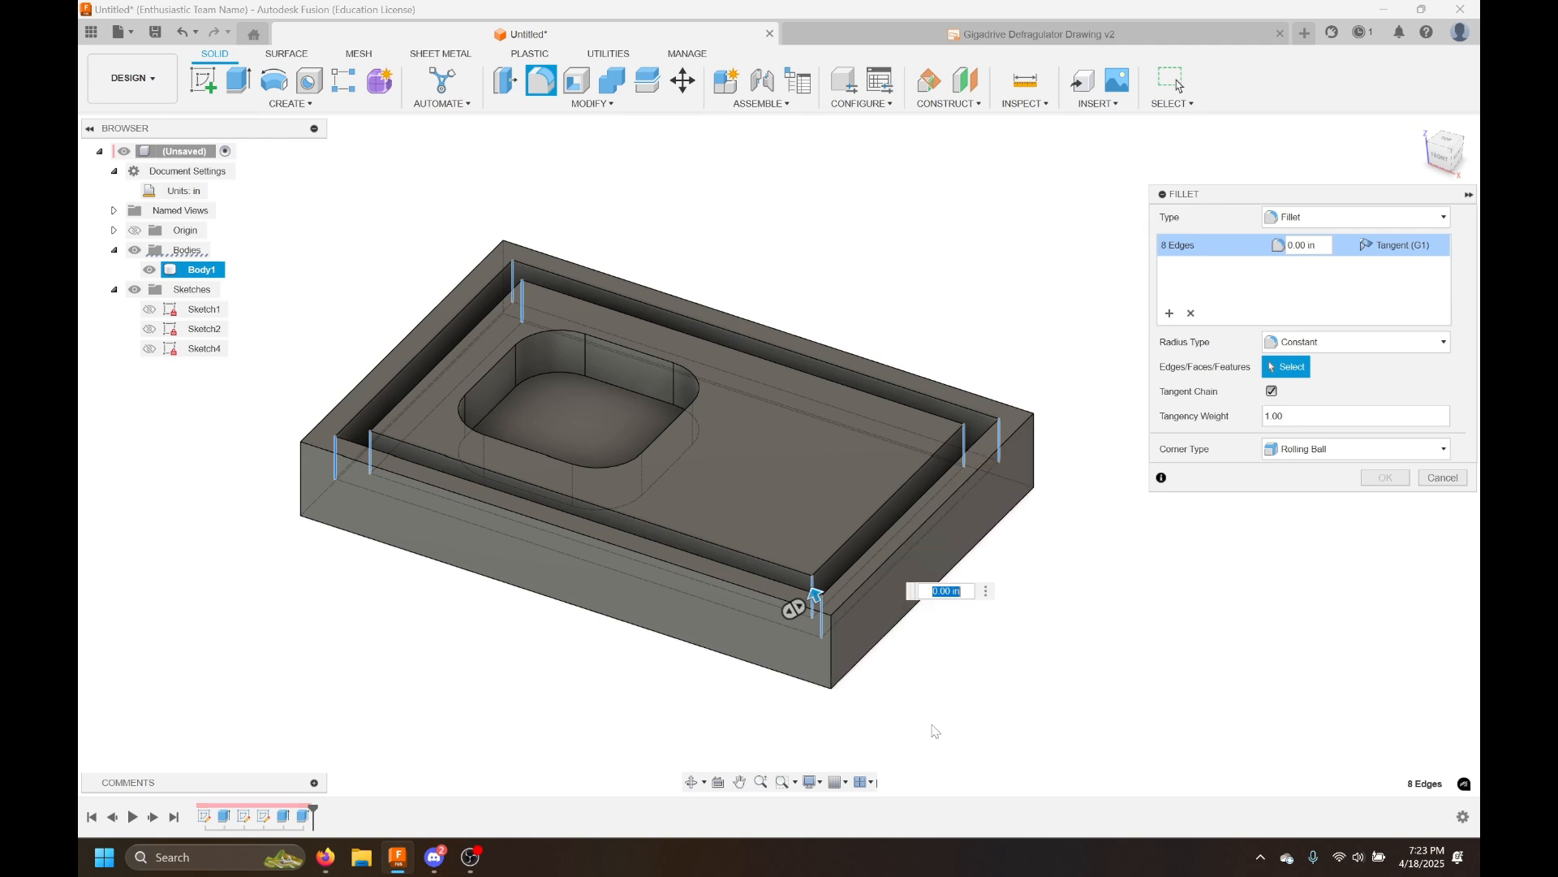
text(0.0625)
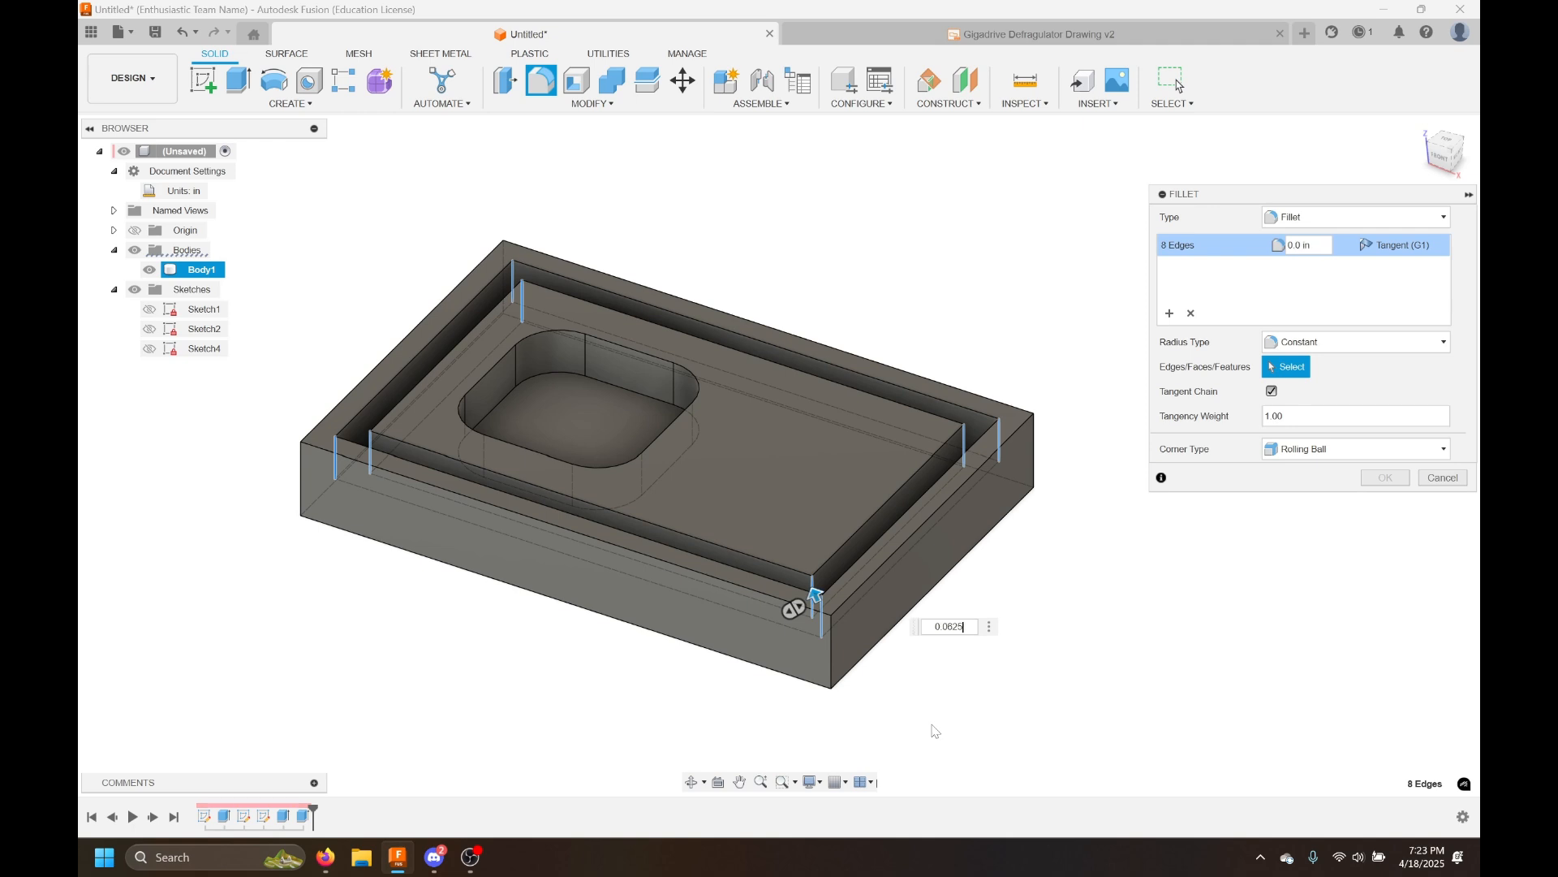
key(Return)
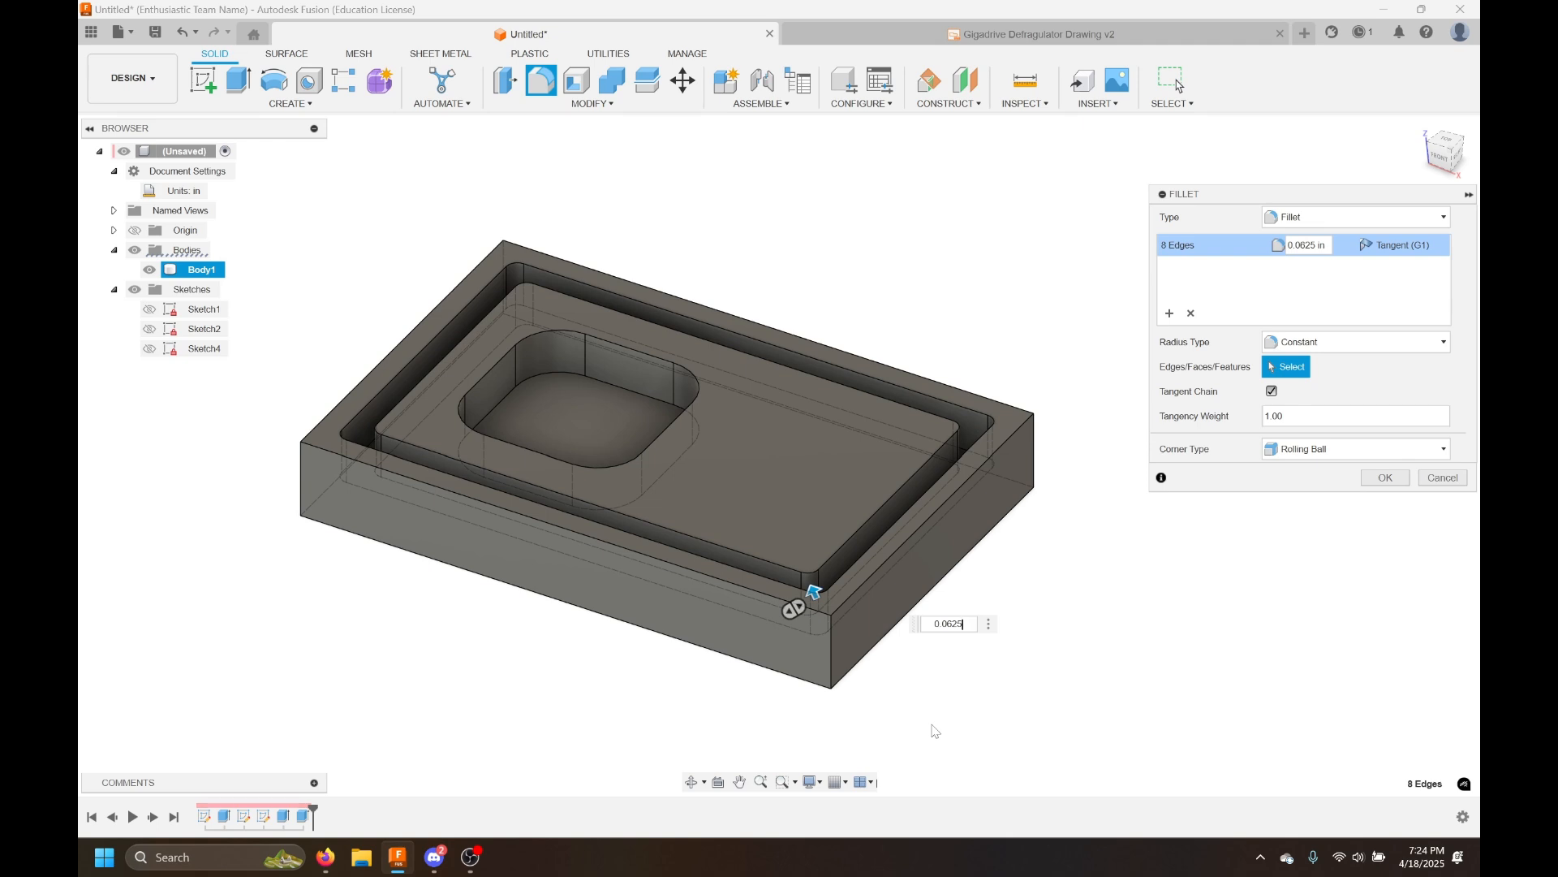
key(Return)
Start a new sketch on the raised top face inside the groove
shift+middle_drag(963, 524, 1008, 278)
middle_drag(1145, 412, 1166, 435)
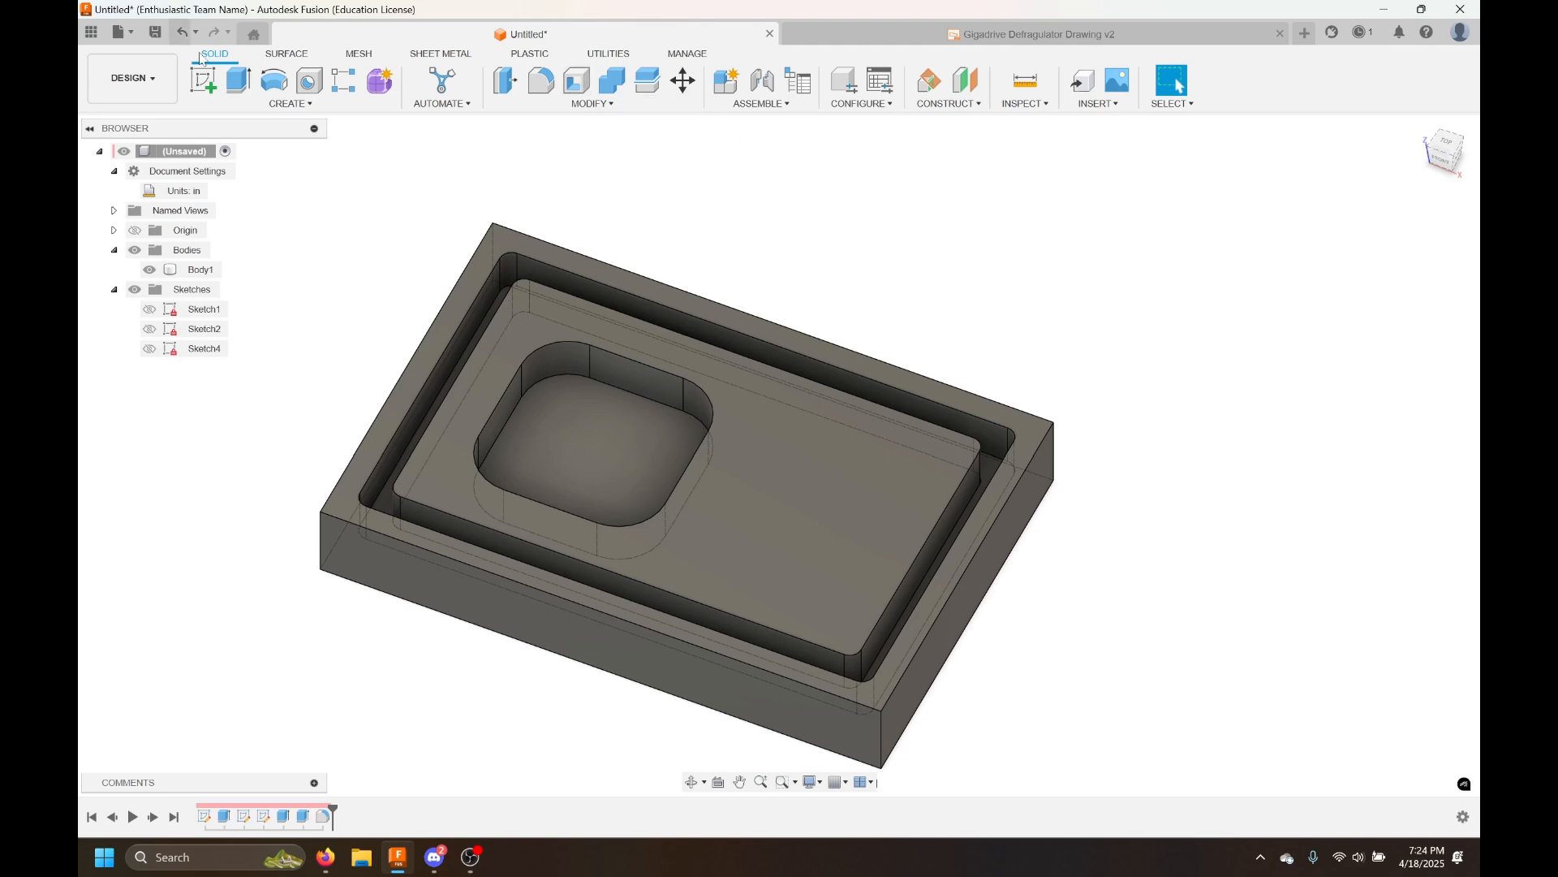
click(203, 80)
click(837, 567)
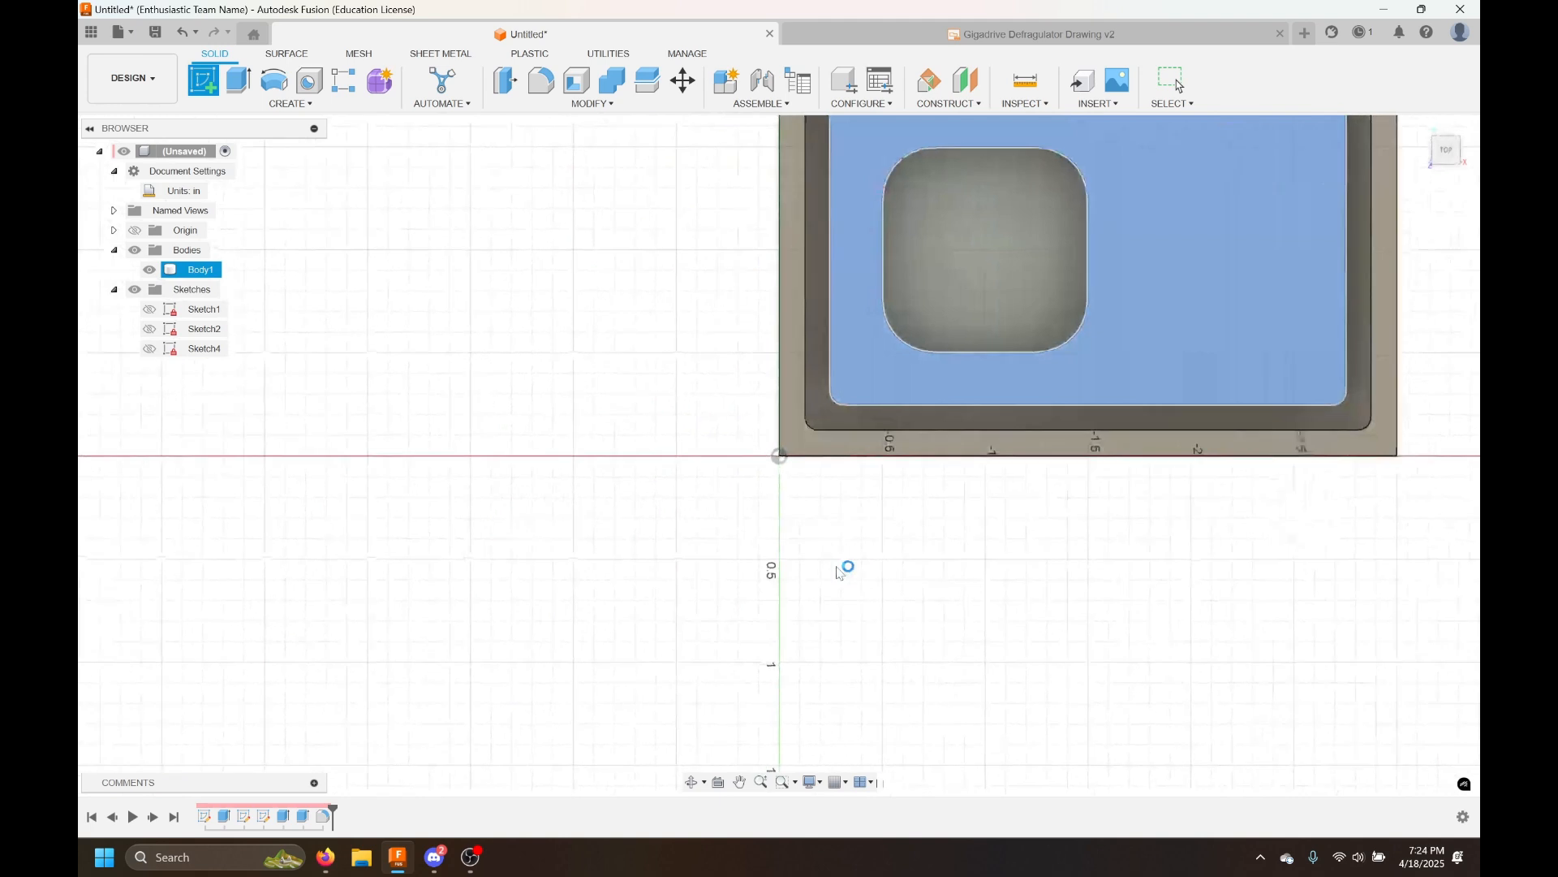
middle_drag(967, 556, 569, 686)
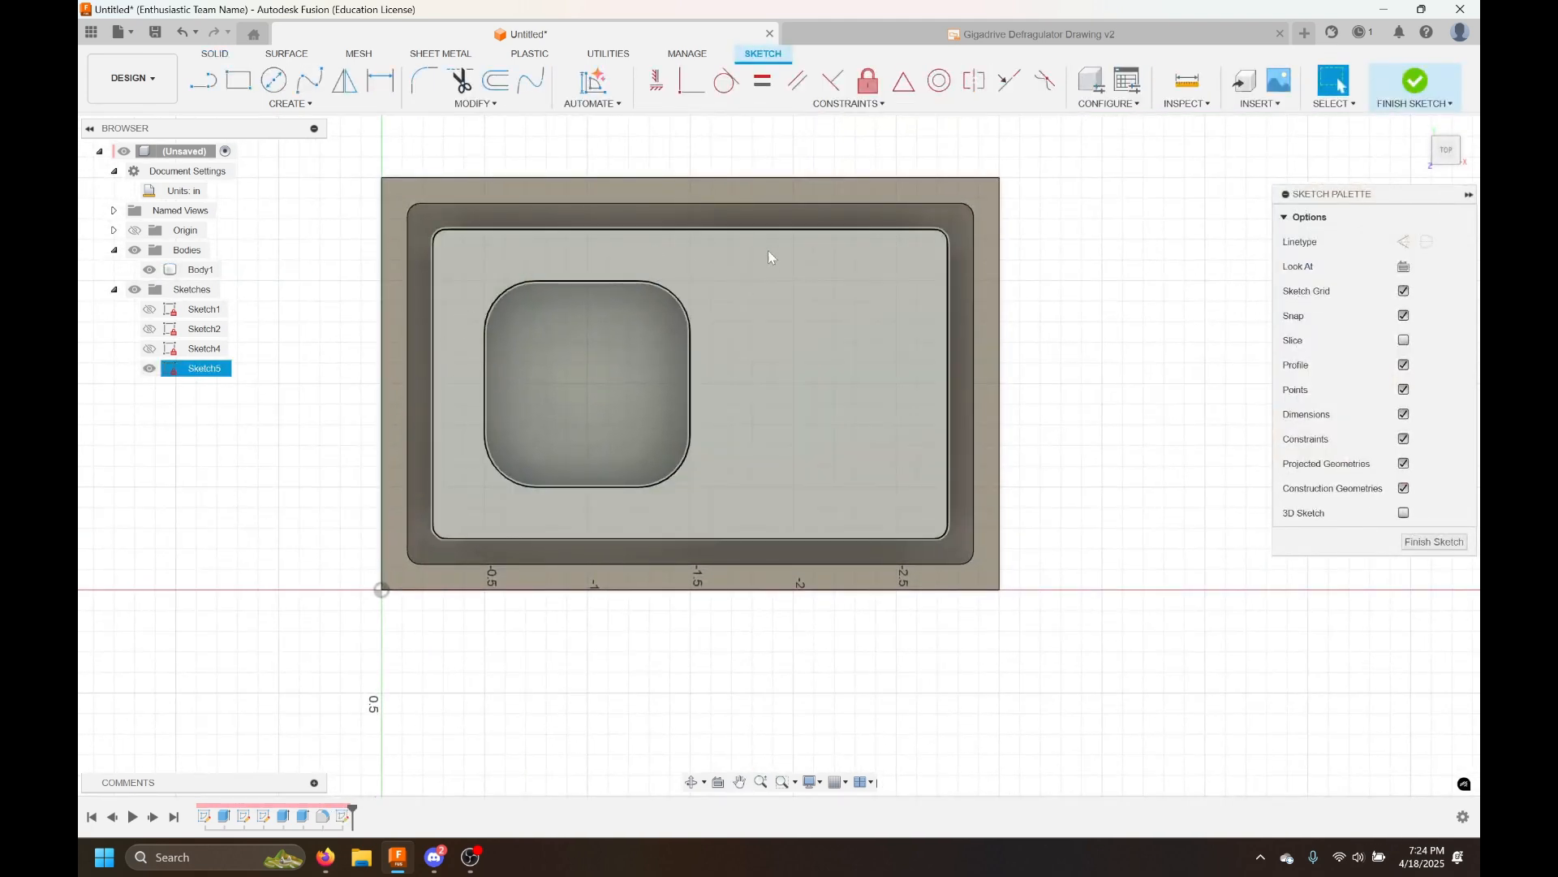
scroll(823, 440, up, 3)
scroll(791, 431, up, 4)
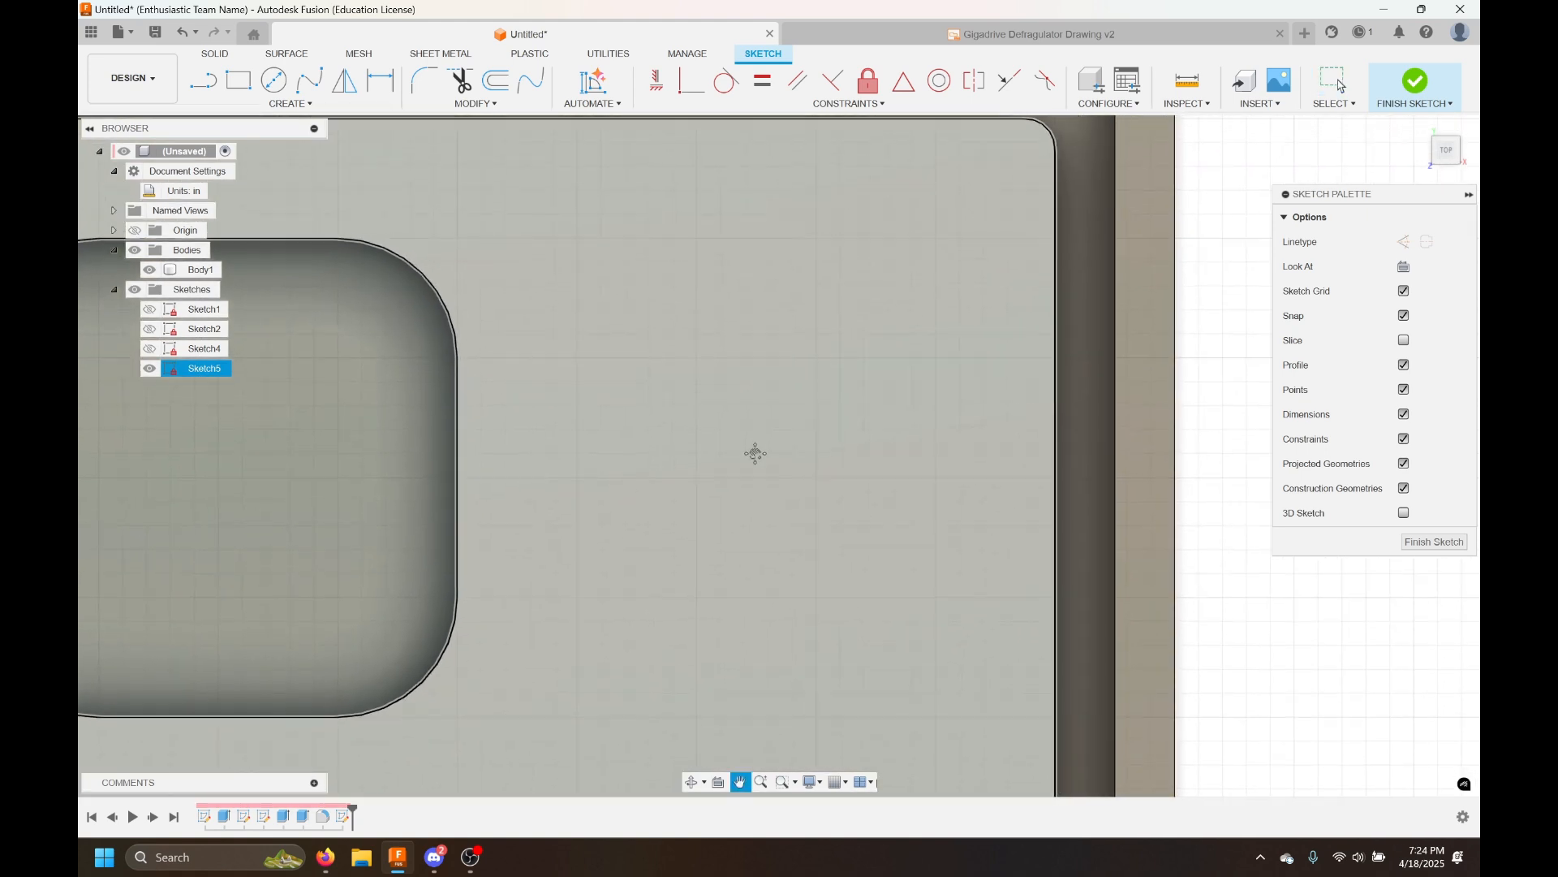
scroll(781, 457, down, 2)
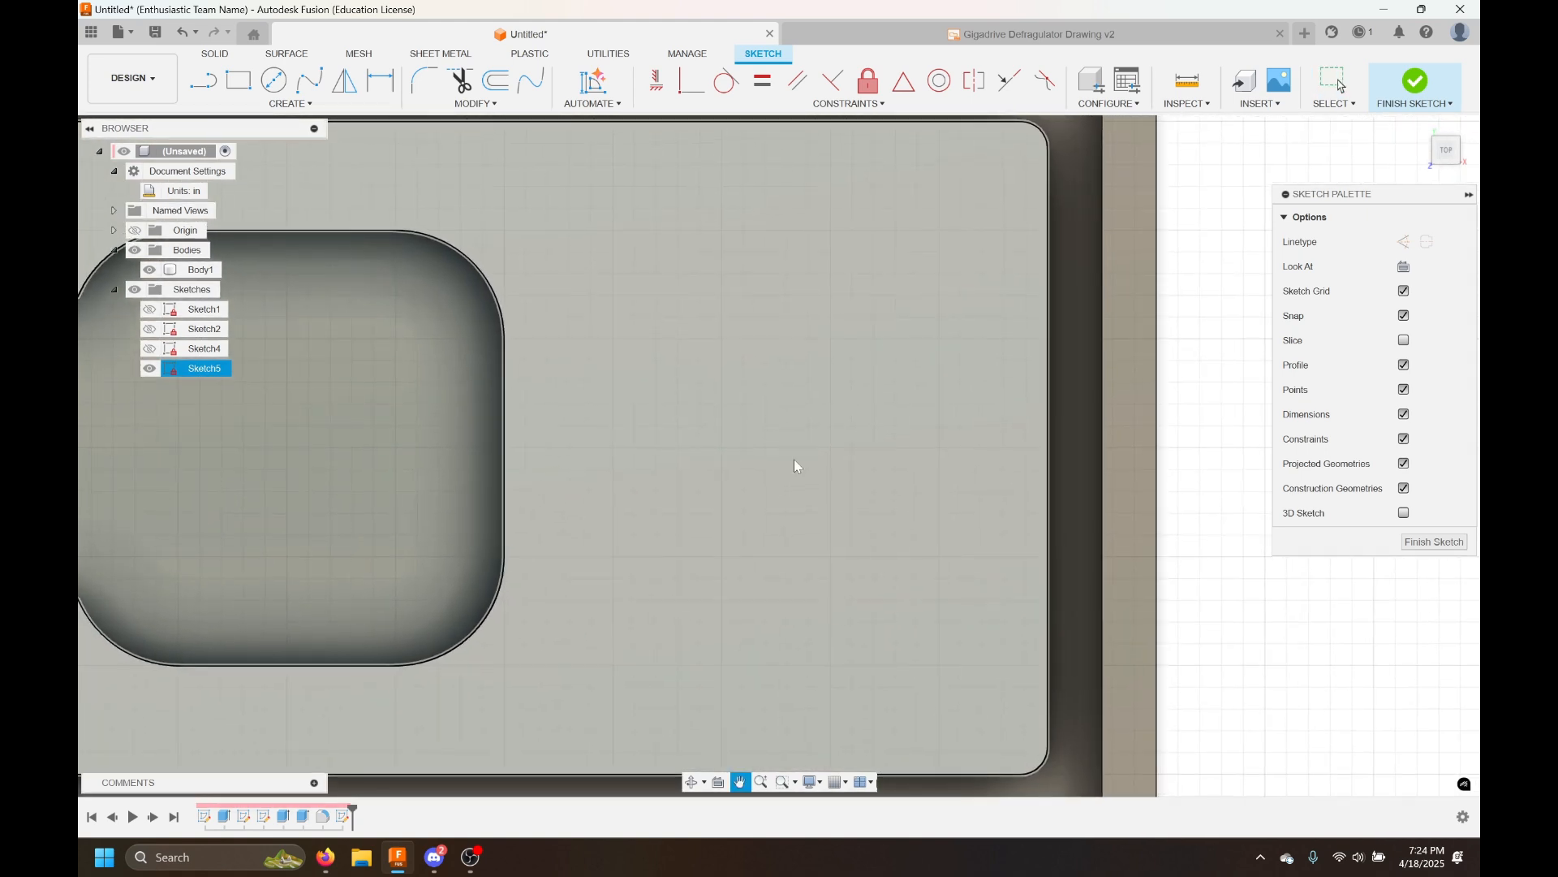
key(Escape)
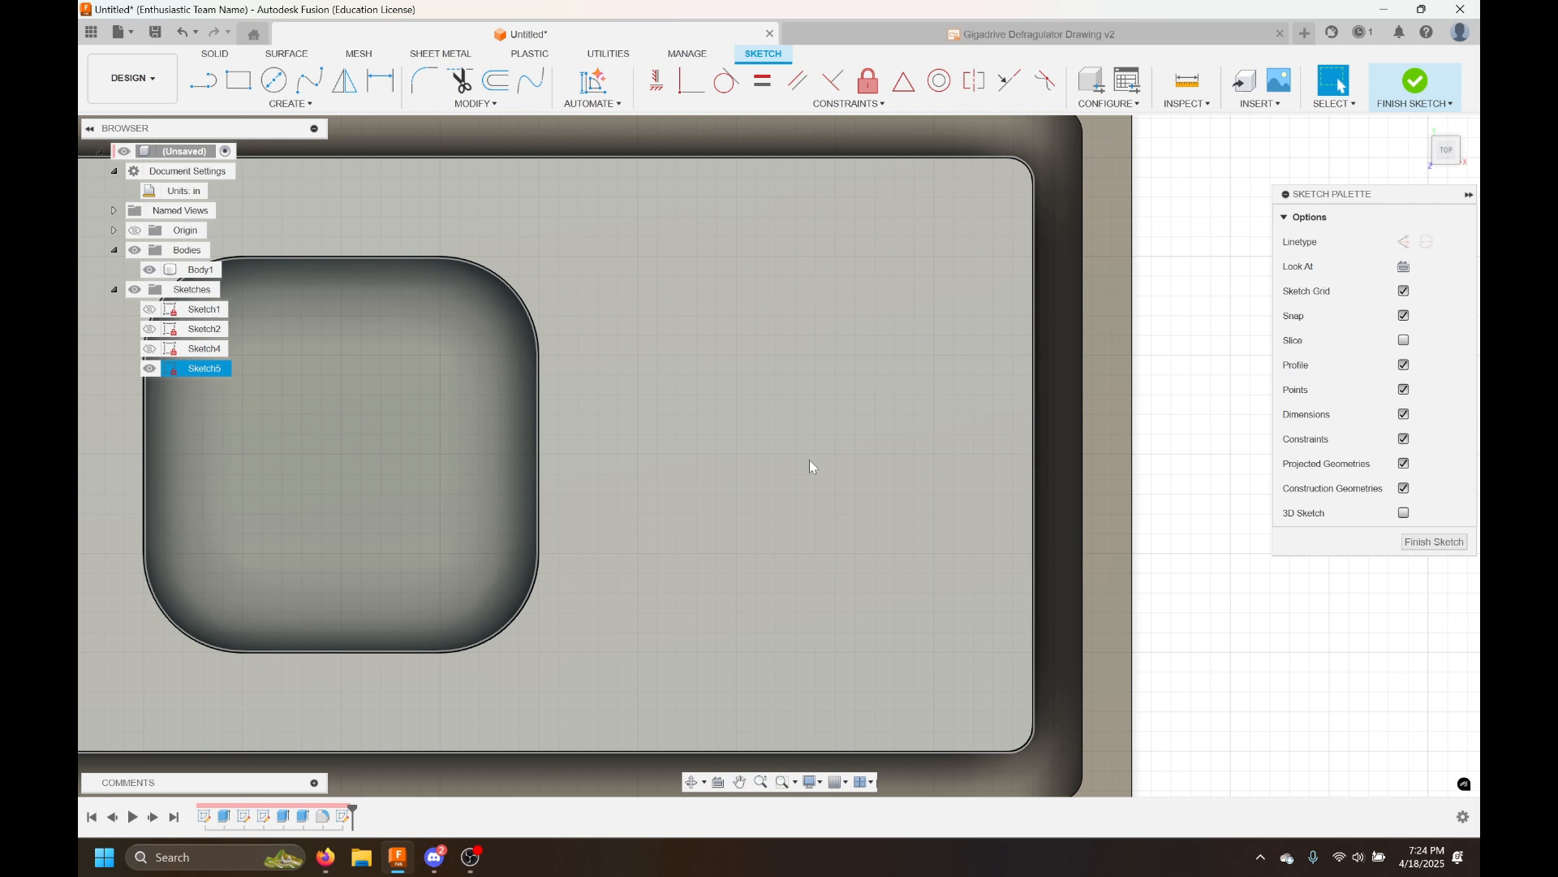
Sketch three connected lines beside the pocket and undo them
key(c)
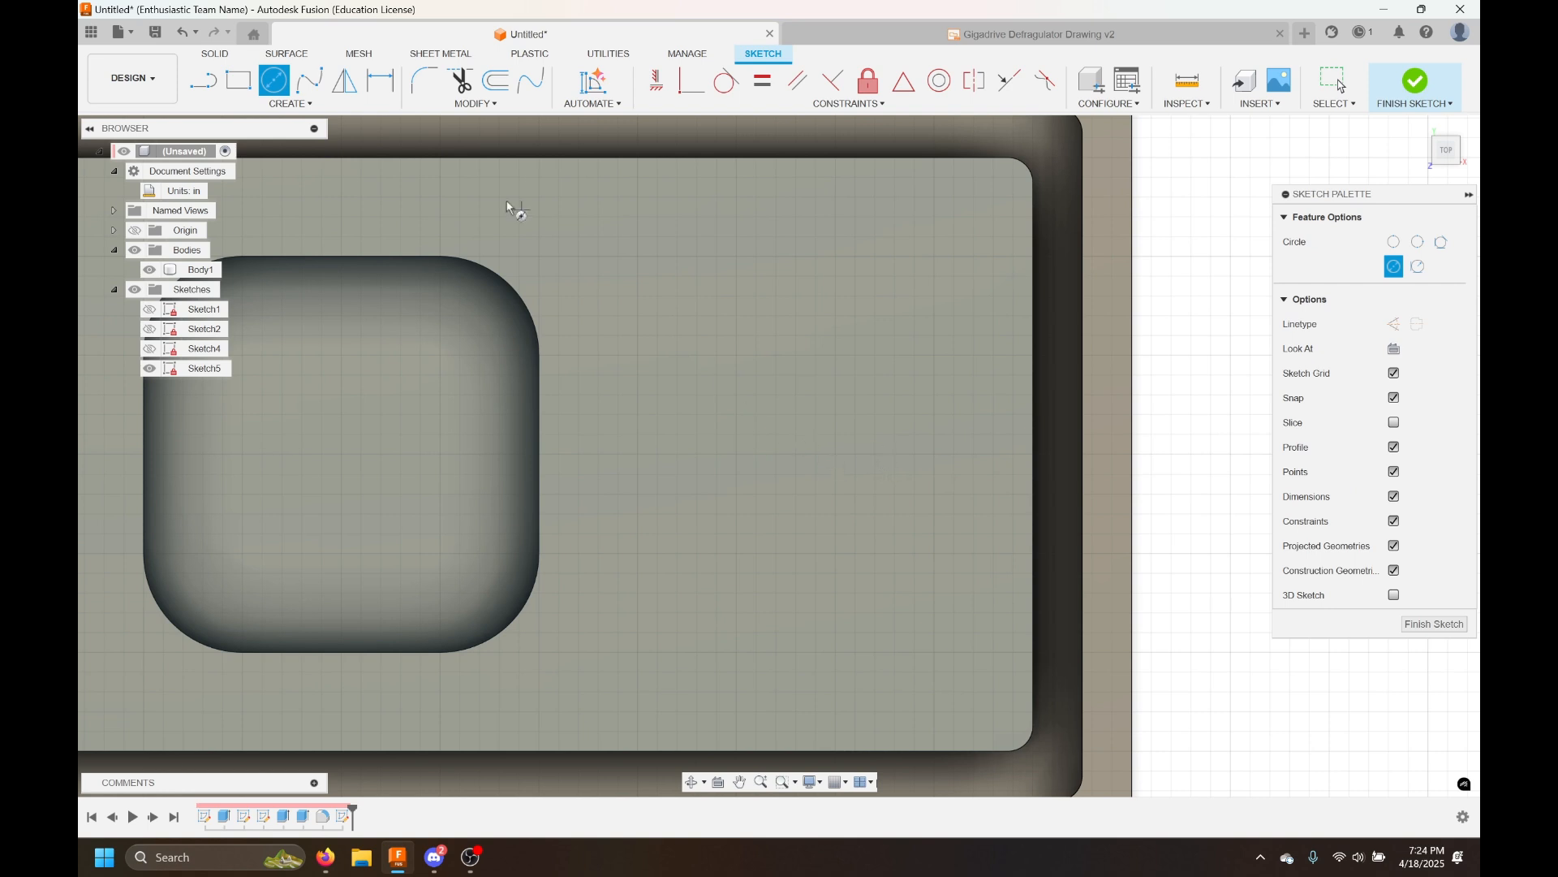
click(286, 106)
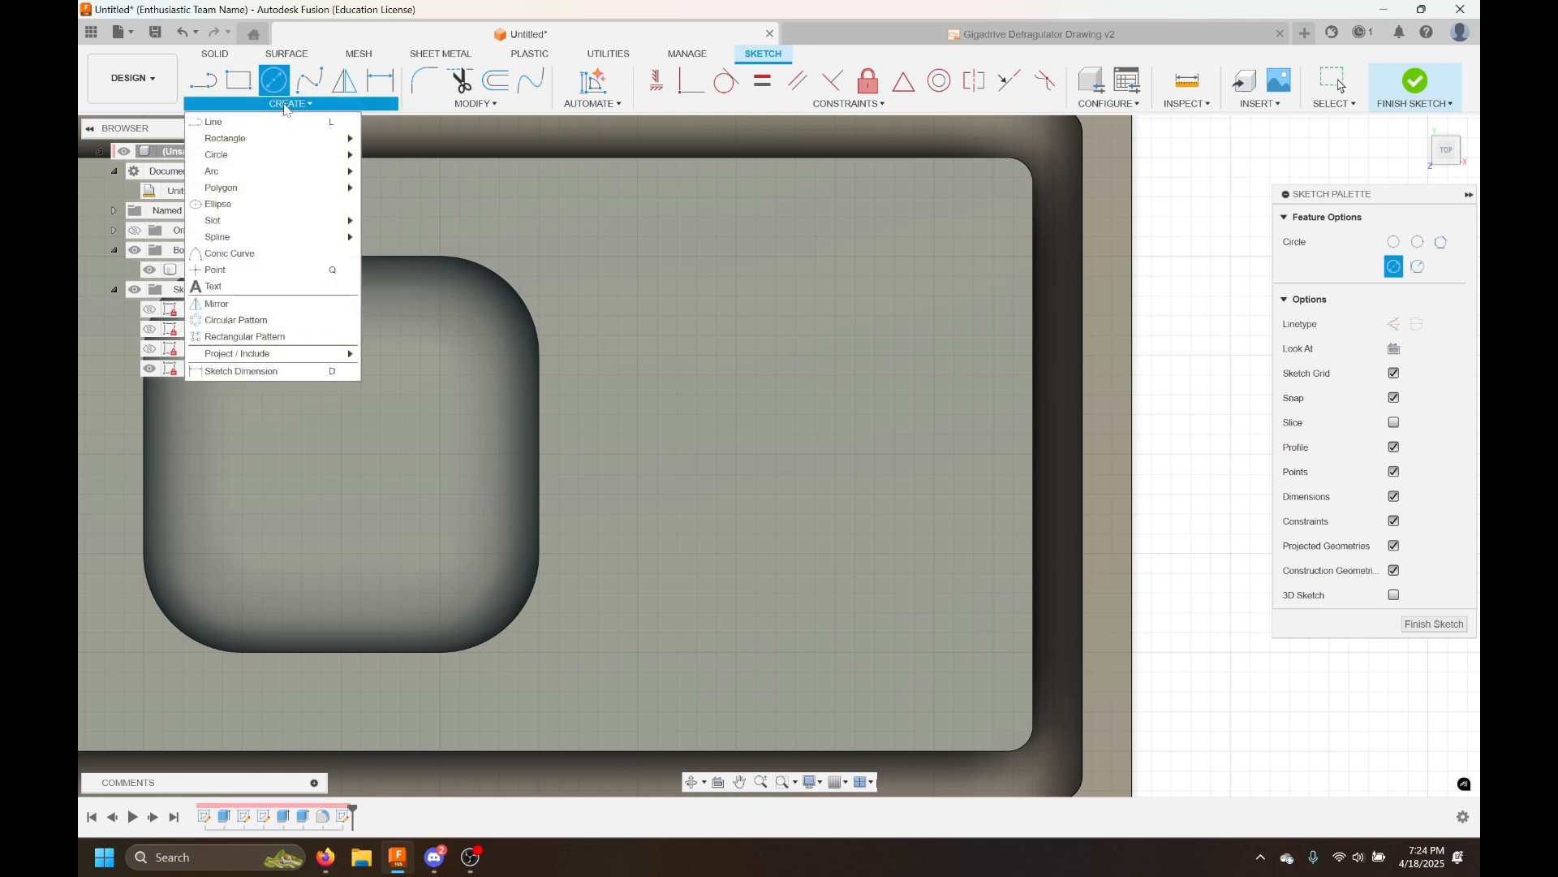
key(l)
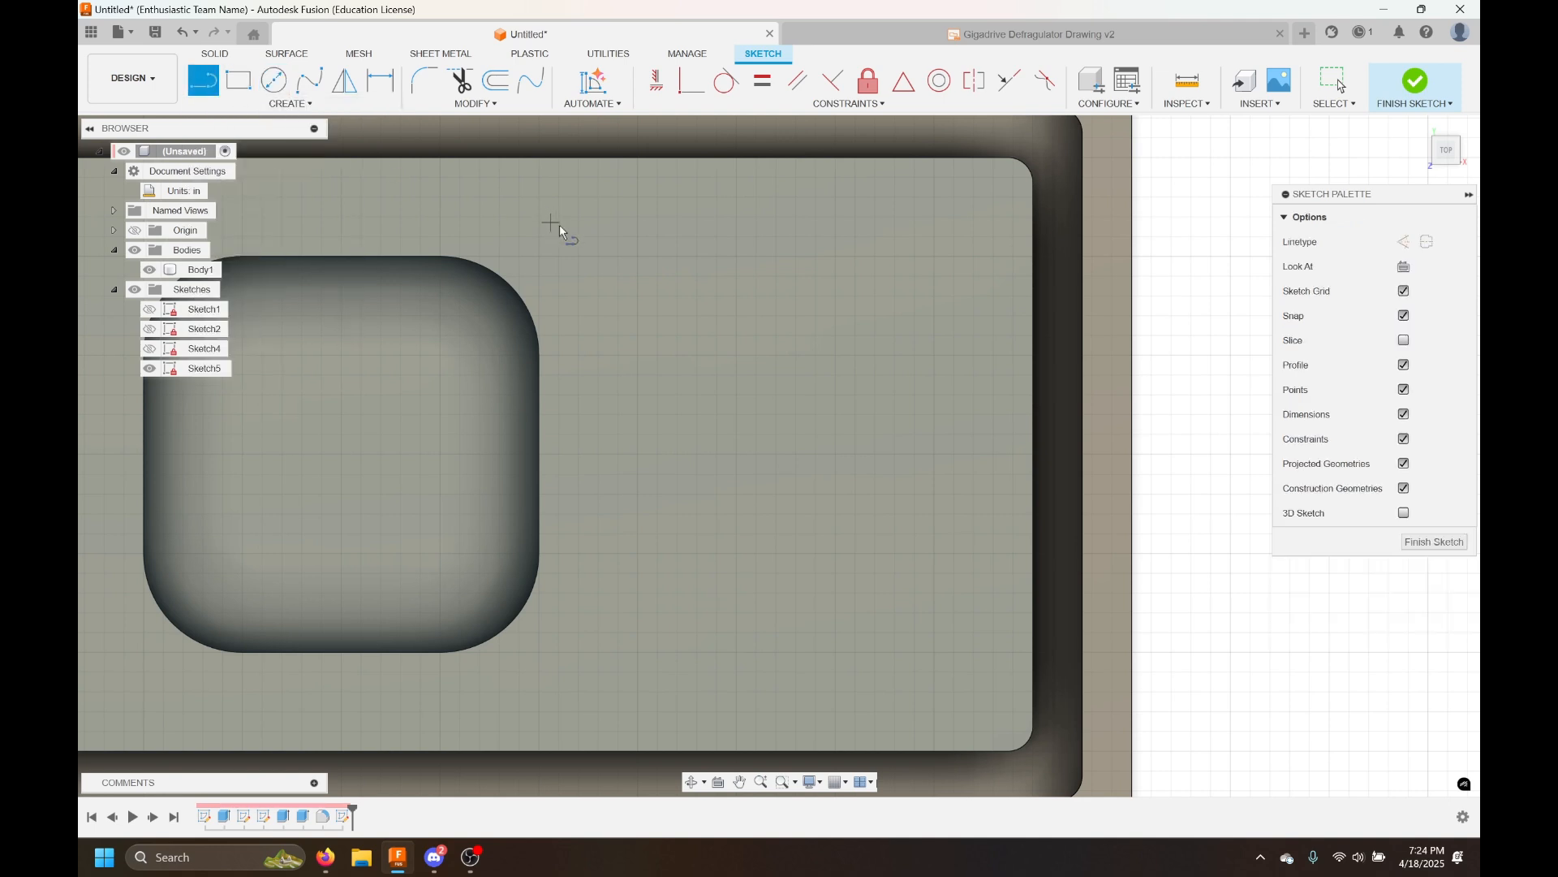
click(667, 328)
click(860, 280)
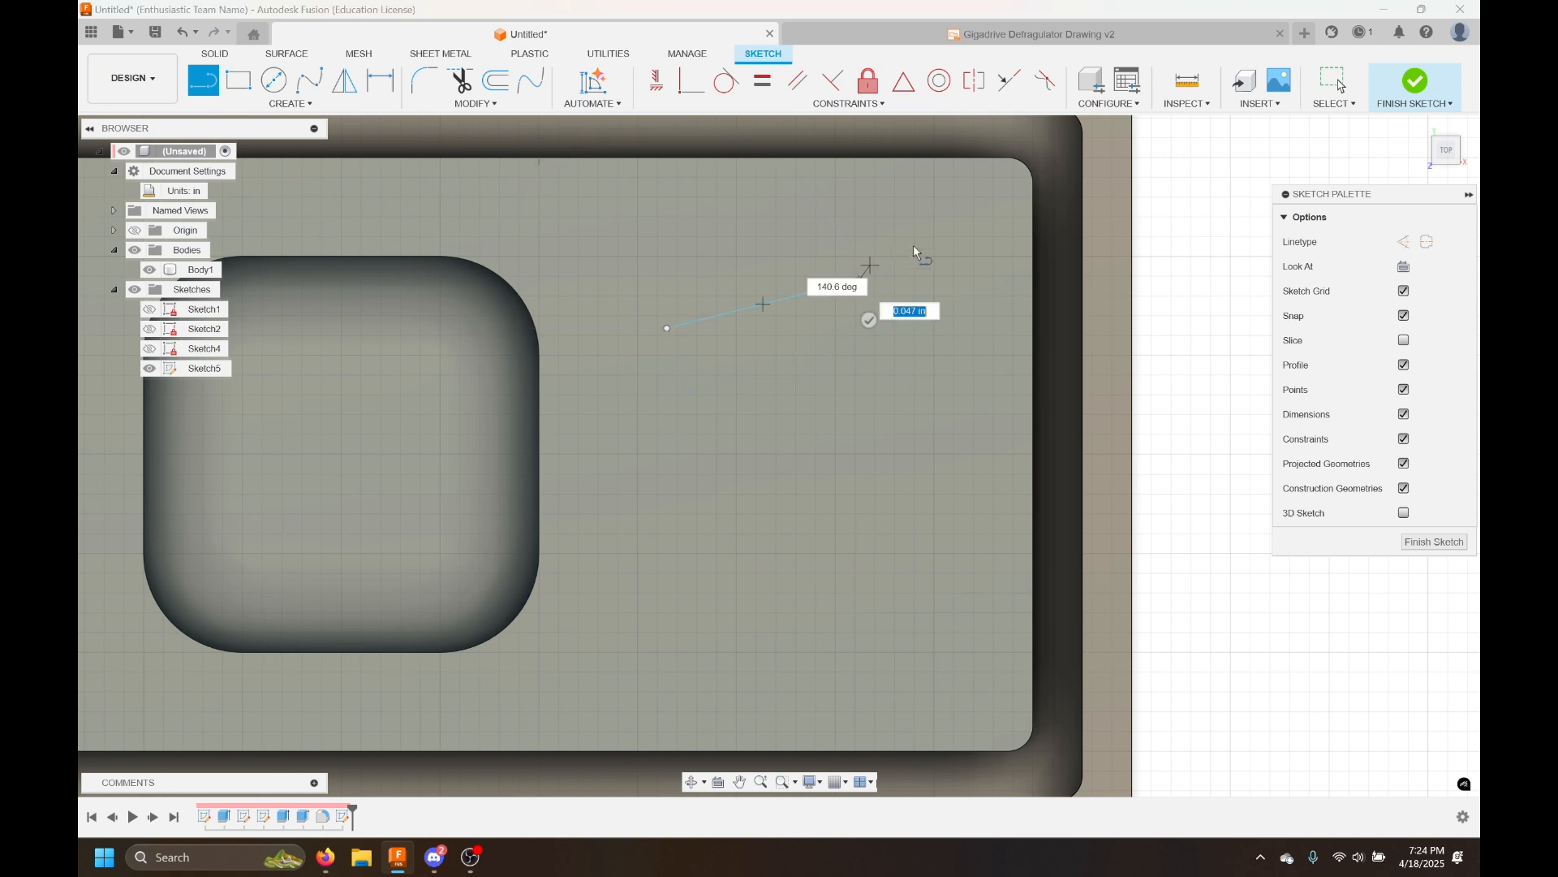
click(948, 358)
click(915, 493)
click(768, 493)
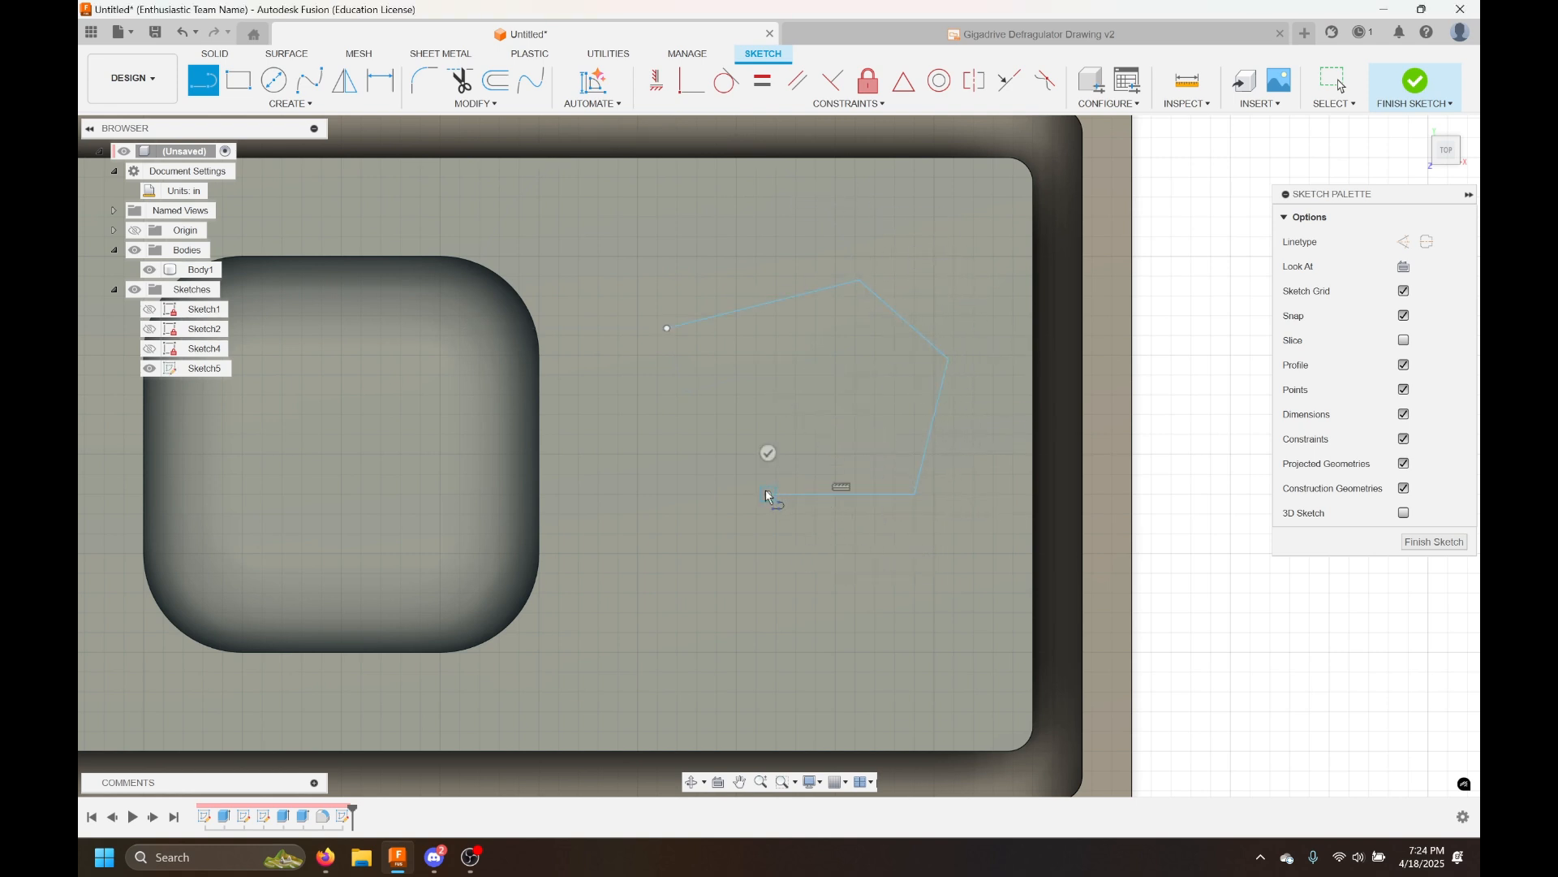
key(Escape)
key(ctrl+z)
key(ctrl+z)
key(ctrl+z)
key(ctrl+z)
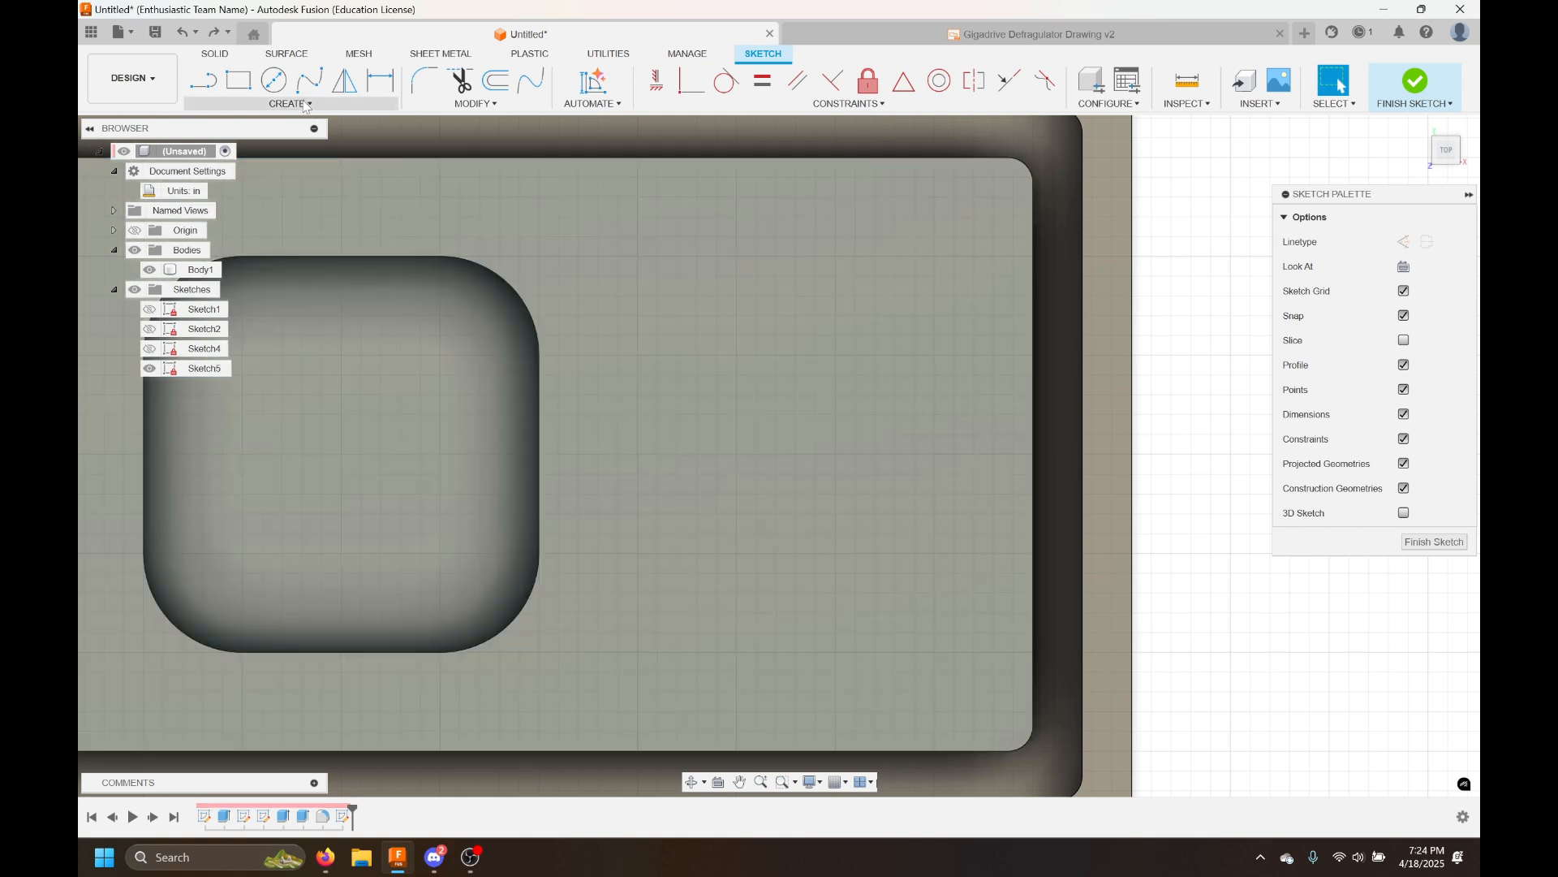
Sketch a 3-point arc on the face to the right of the pocket
click(300, 104)
mouse_move(302, 172)
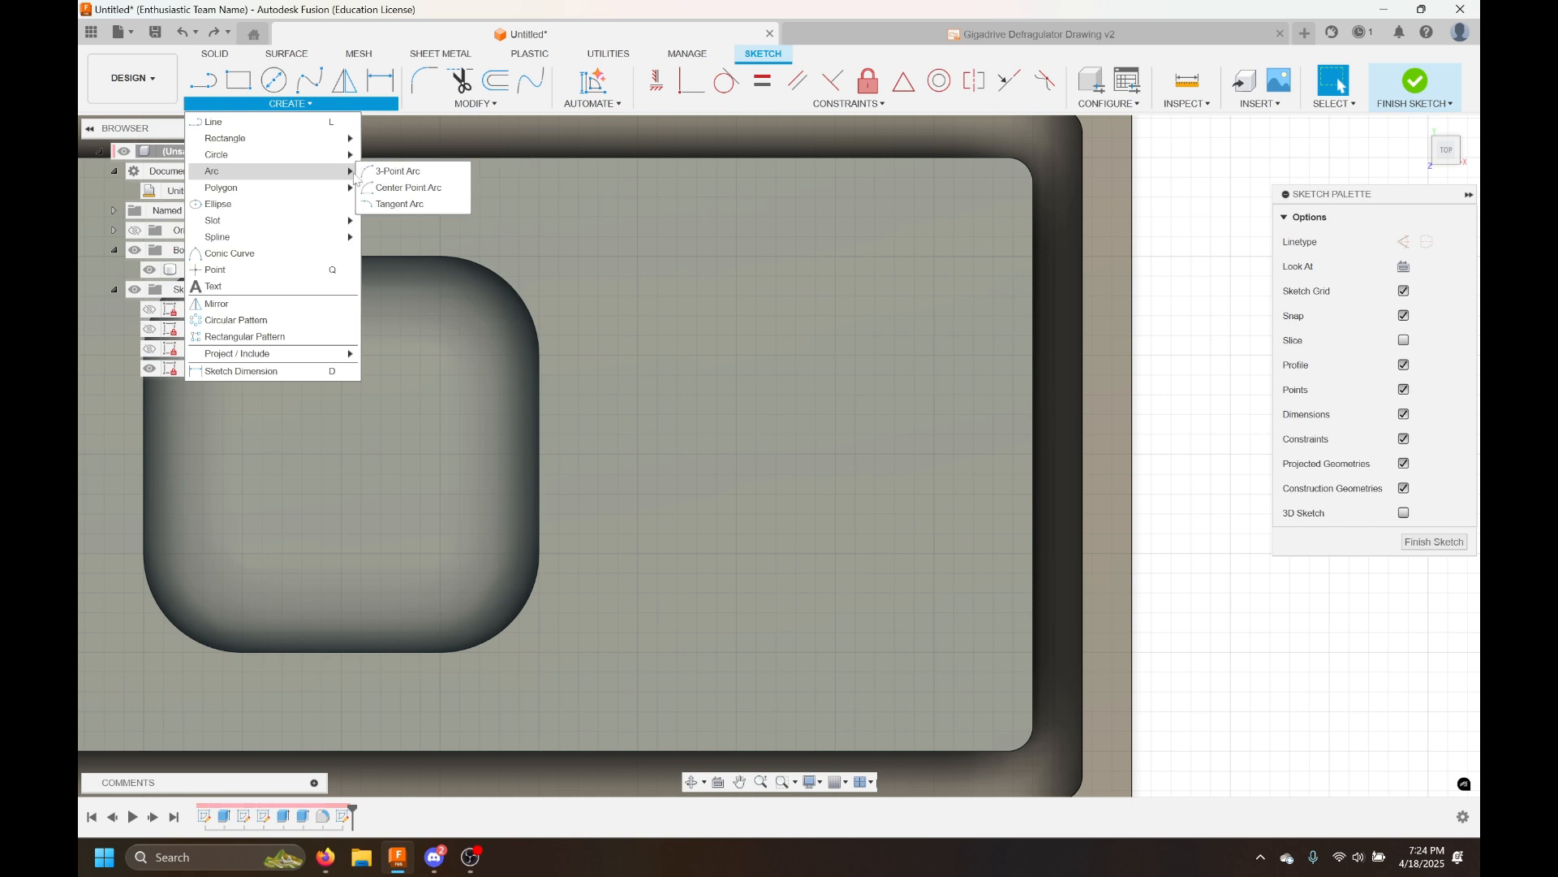
click(398, 172)
click(644, 431)
click(909, 322)
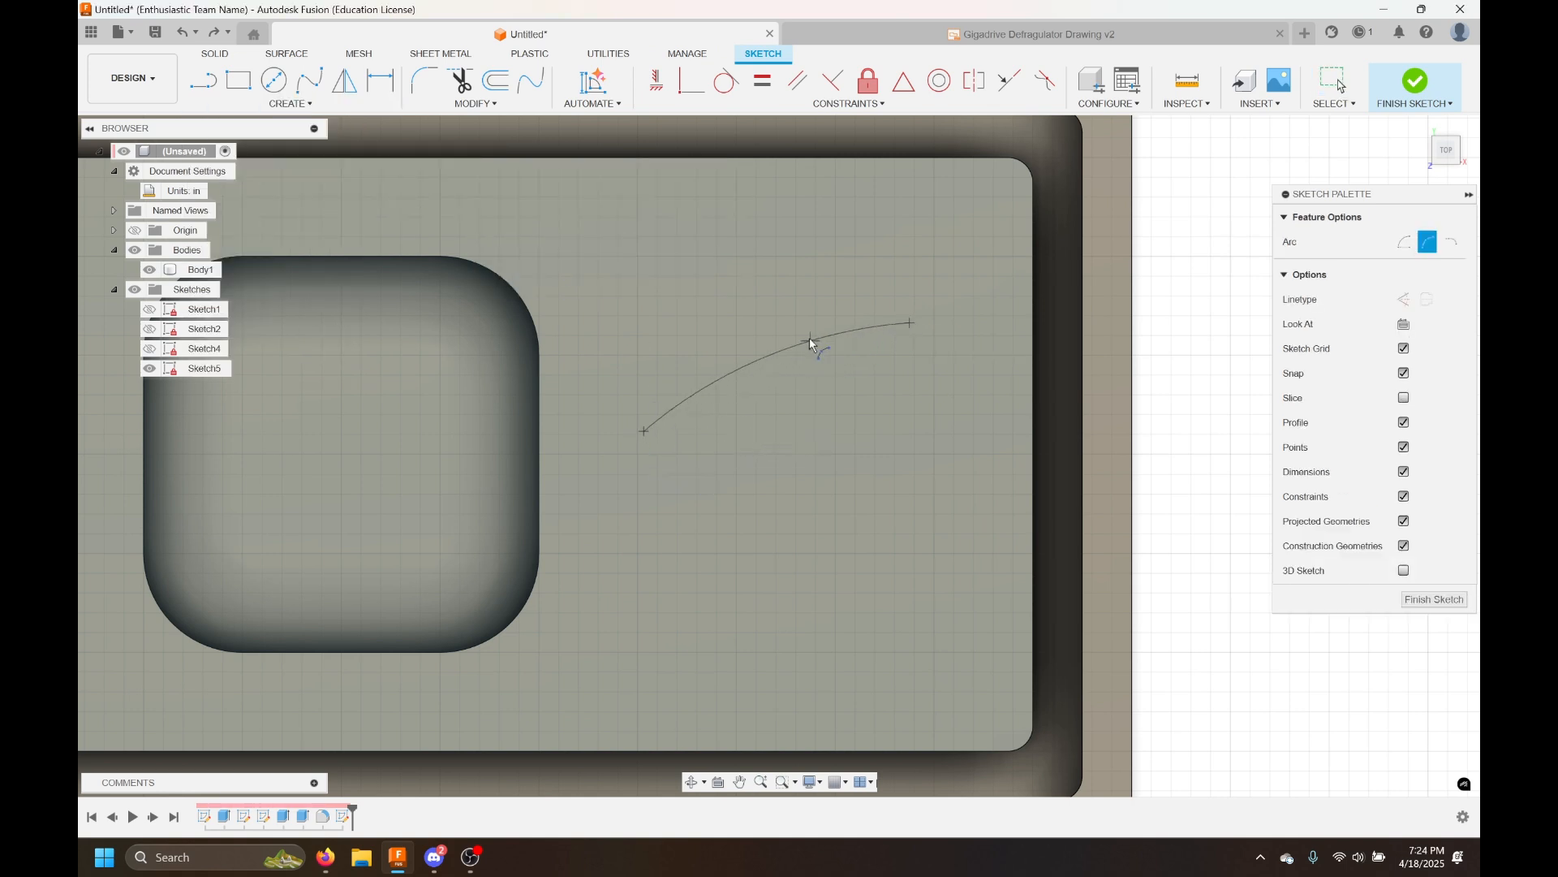
click(726, 307)
Sketch a center point arc crossing the first arc
click(291, 104)
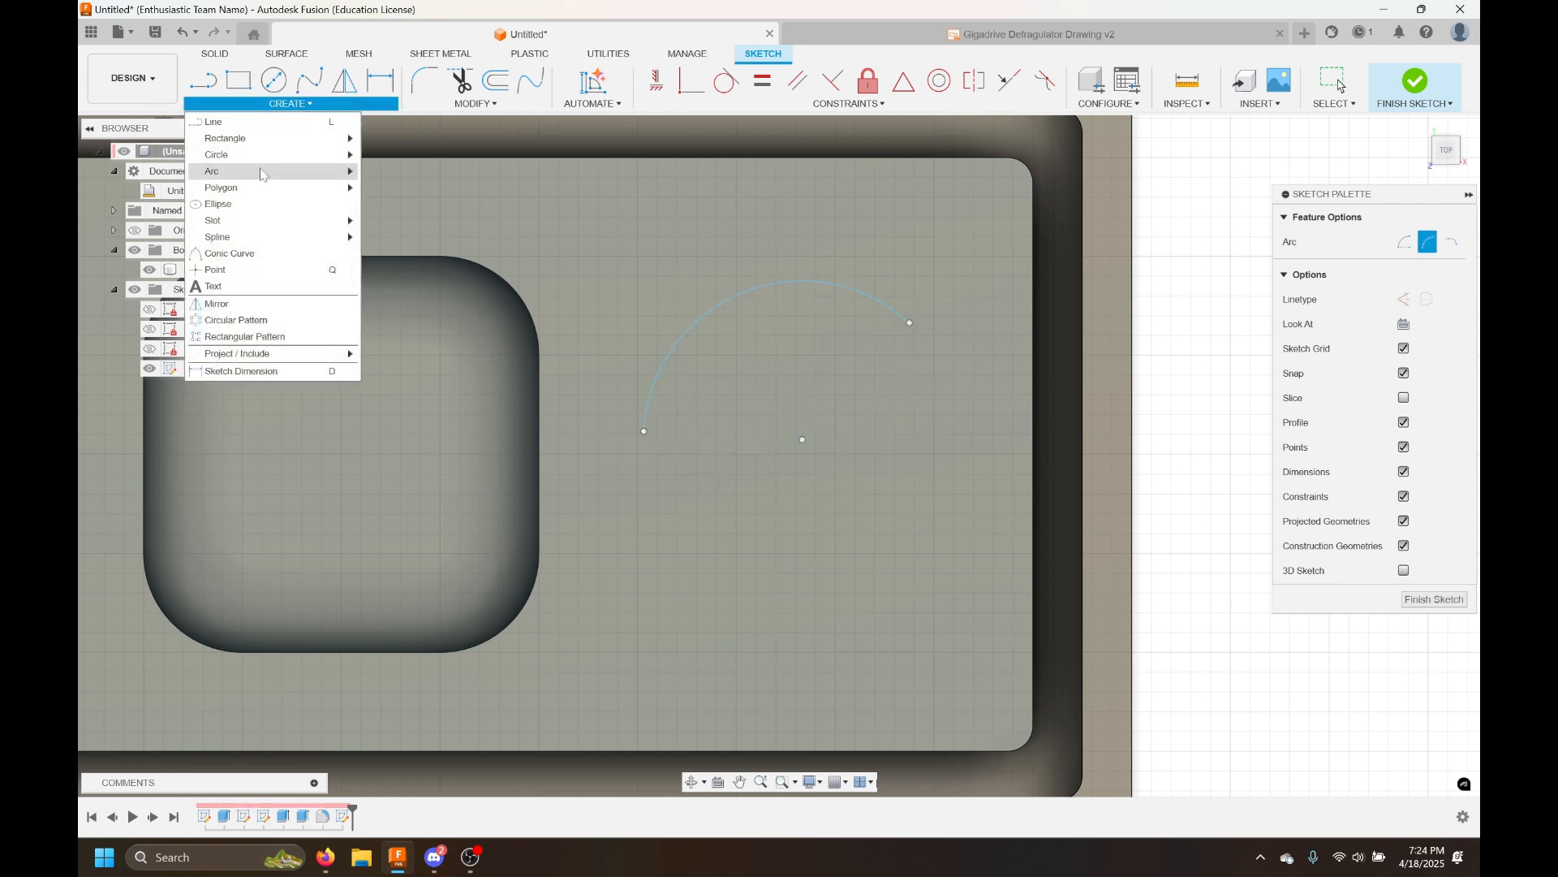
mouse_move(332, 177)
click(408, 187)
click(577, 289)
click(710, 210)
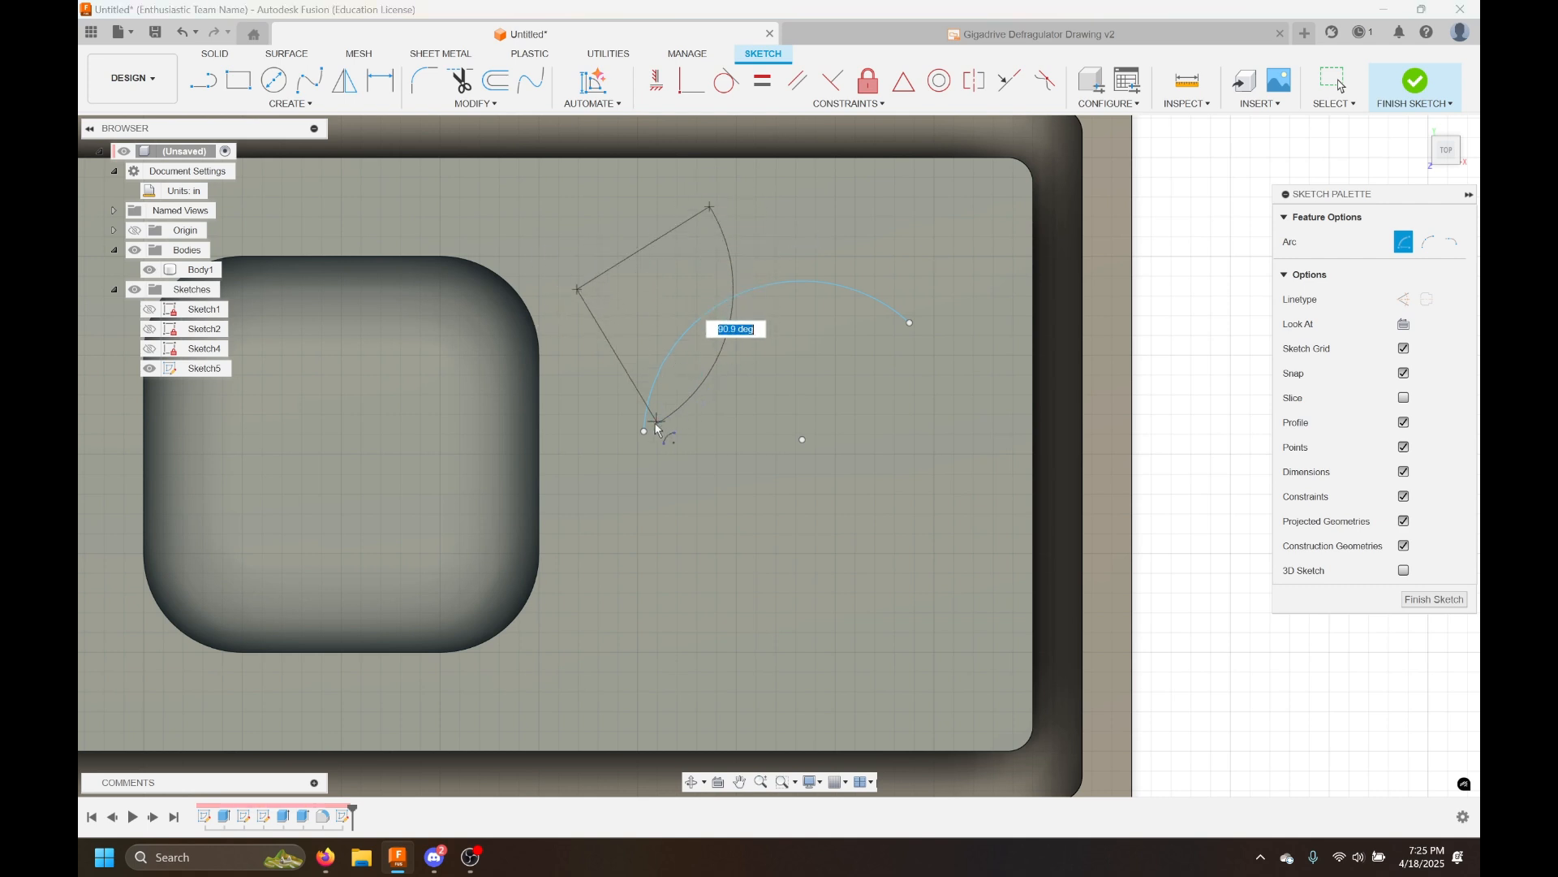
click(612, 465)
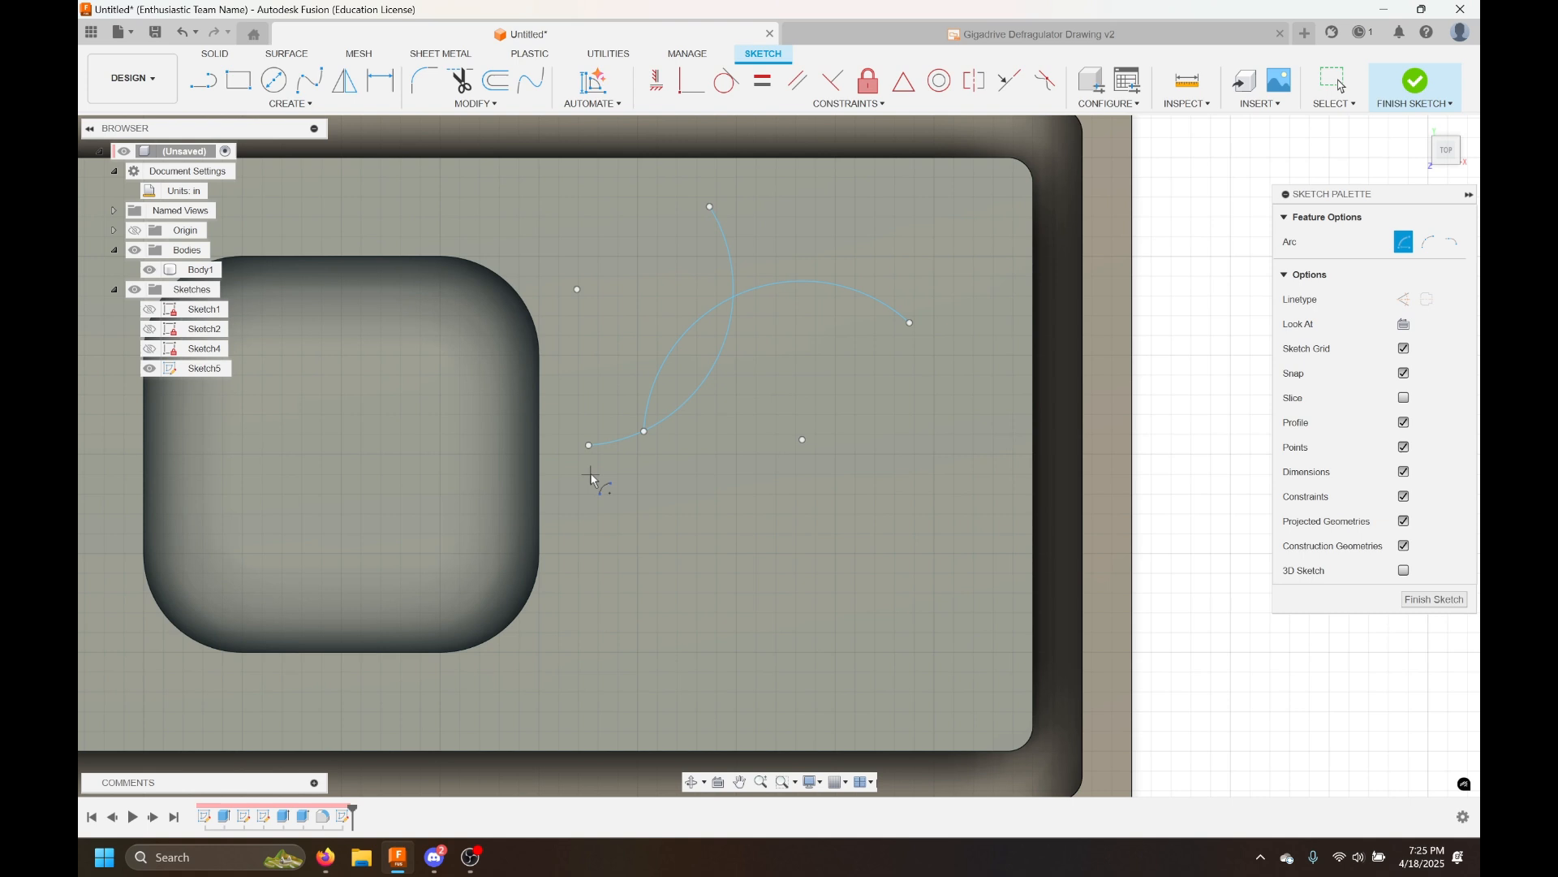
Sketch a horizontal line below the arcs and a short vertical line near its right end
click(280, 104)
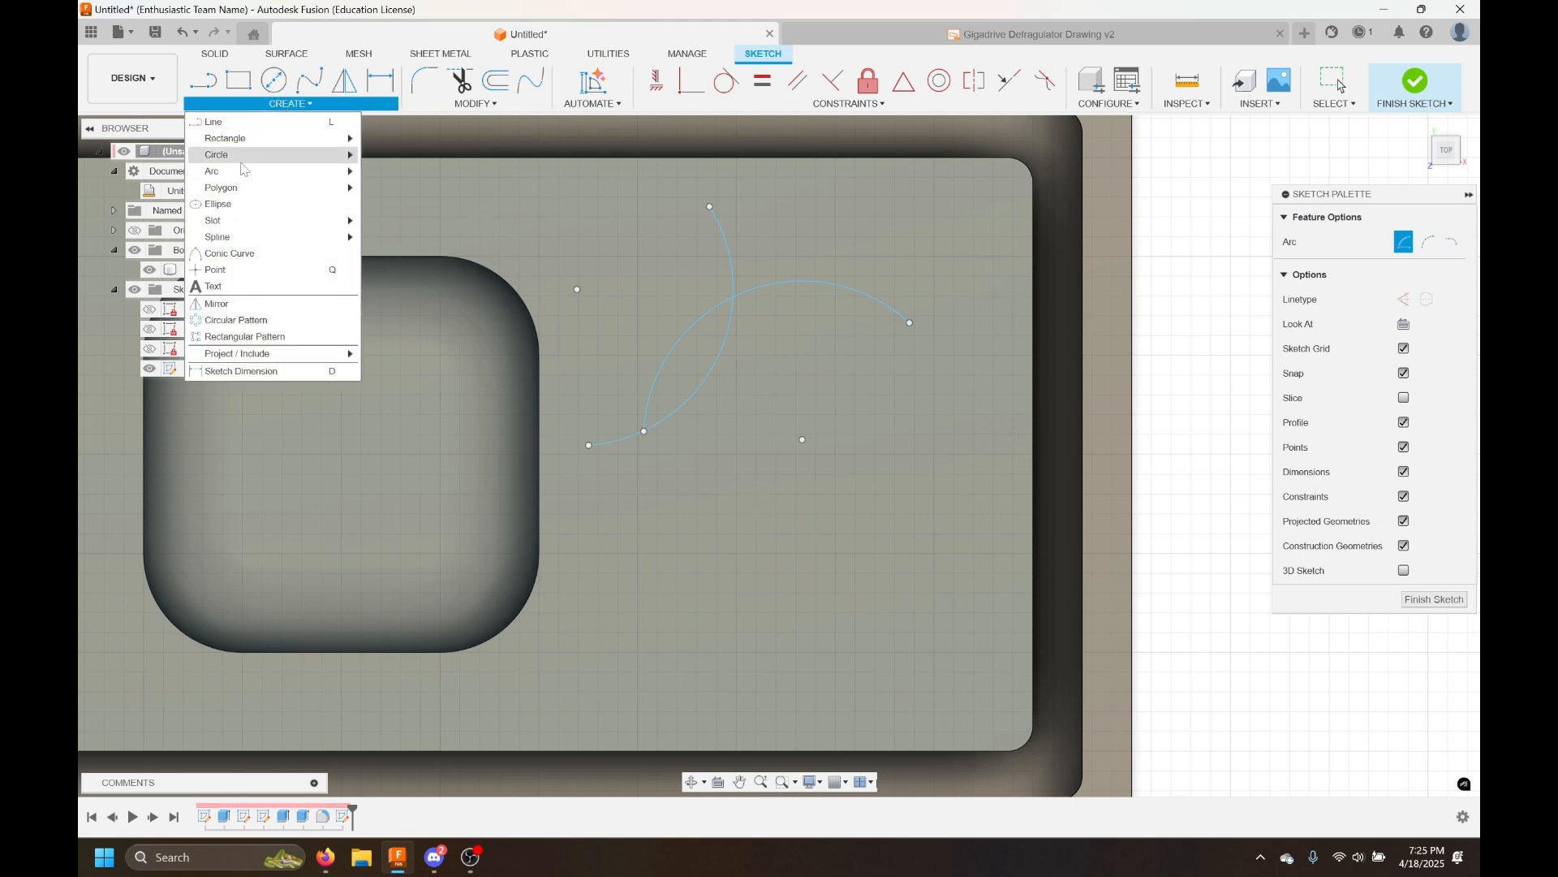
click(235, 83)
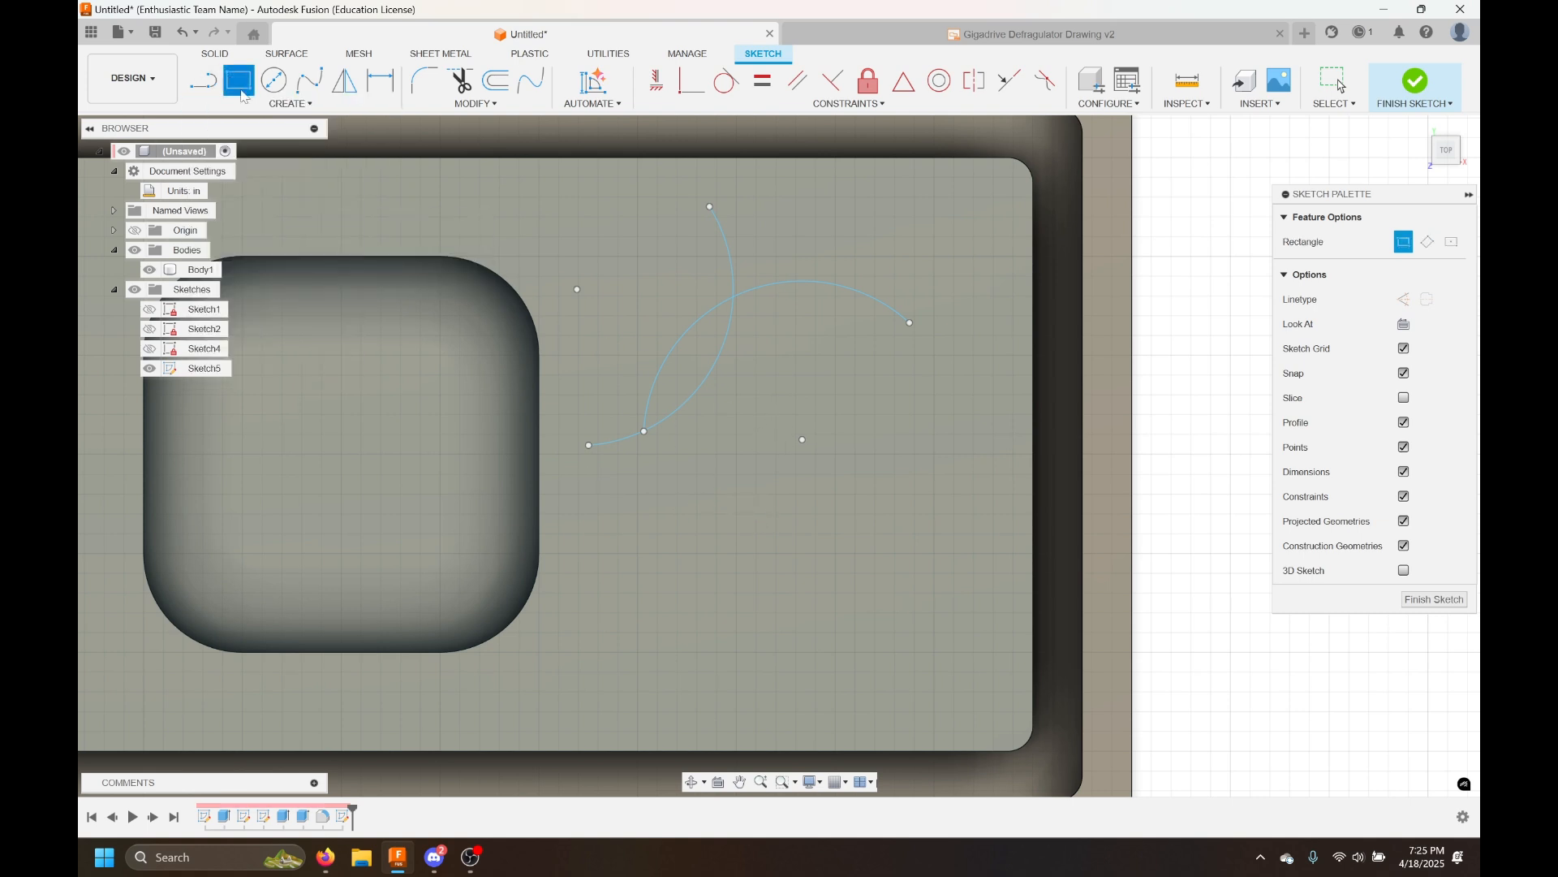
key(l)
click(696, 499)
click(885, 499)
key(Escape)
click(930, 547)
click(930, 598)
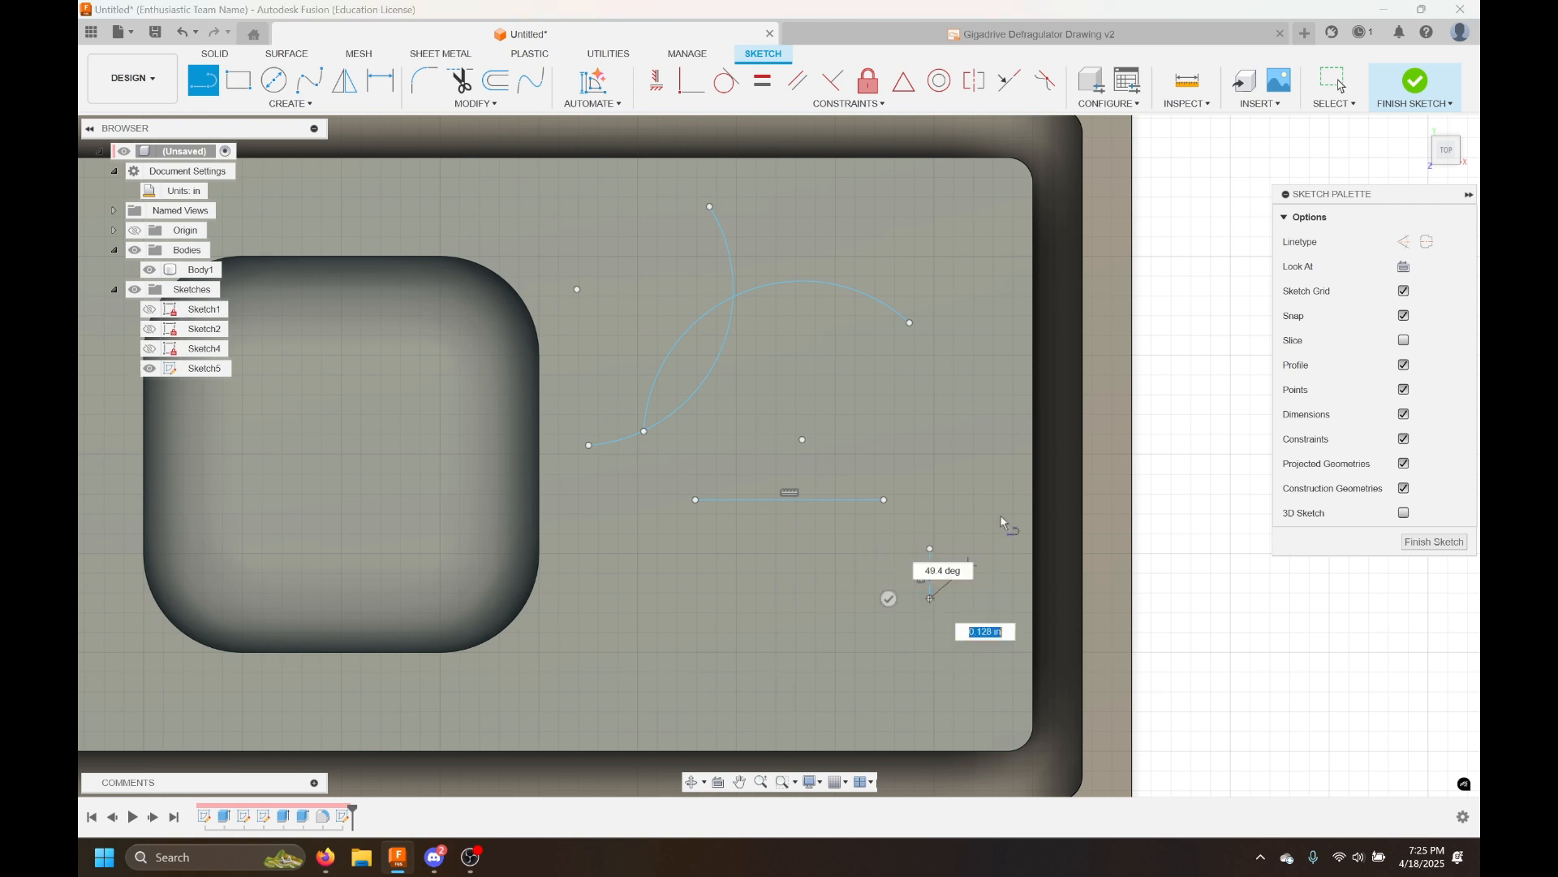
key(Escape)
key(d)
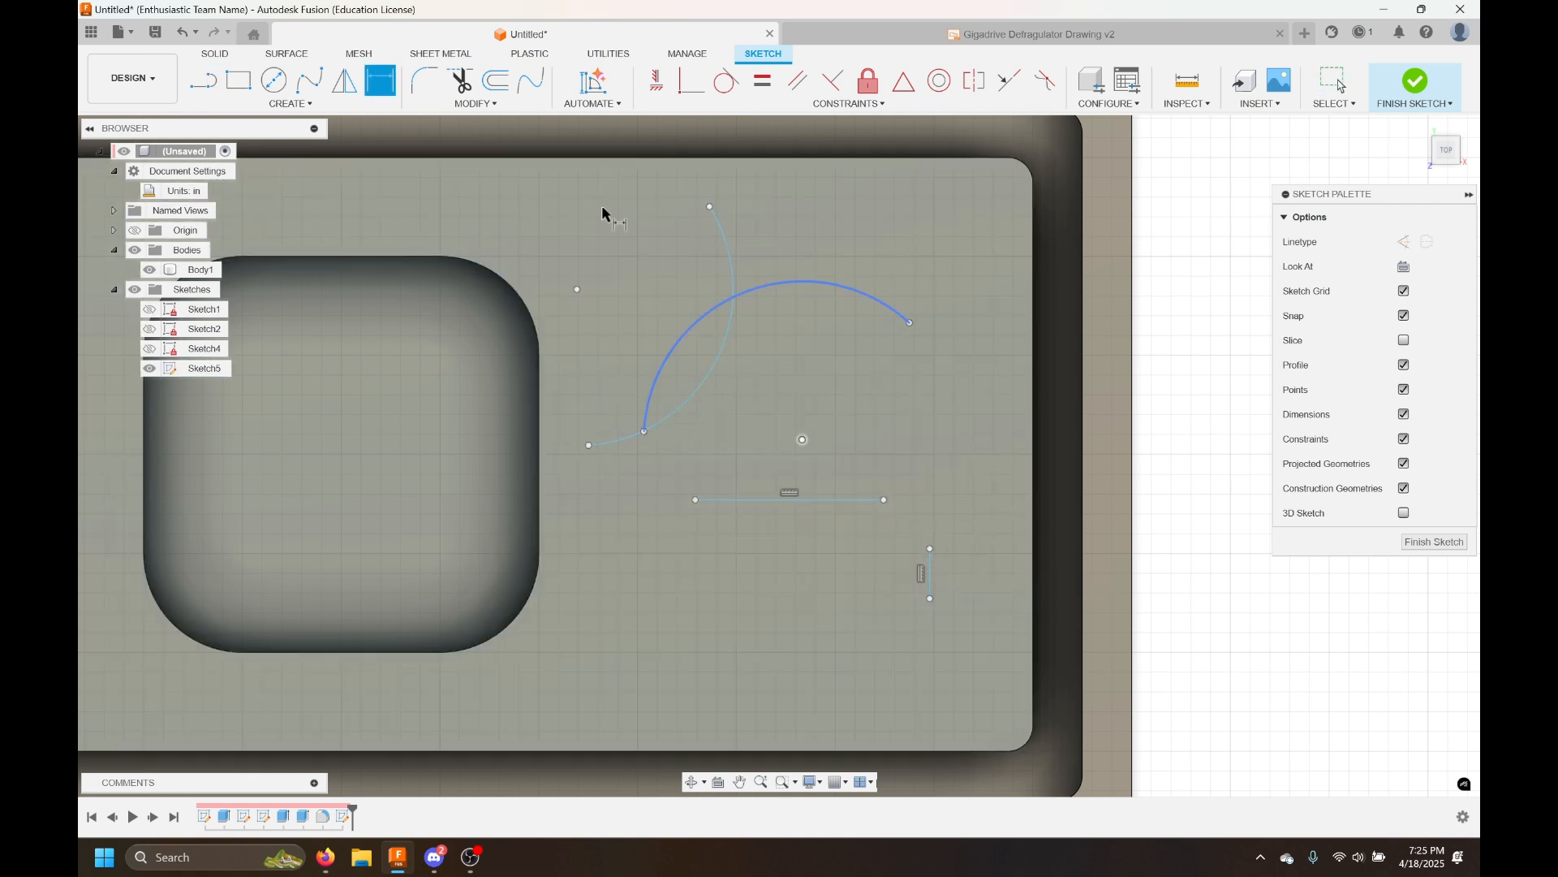
Sketch an arc joining the horizontal line's end to the vertical line
click(290, 103)
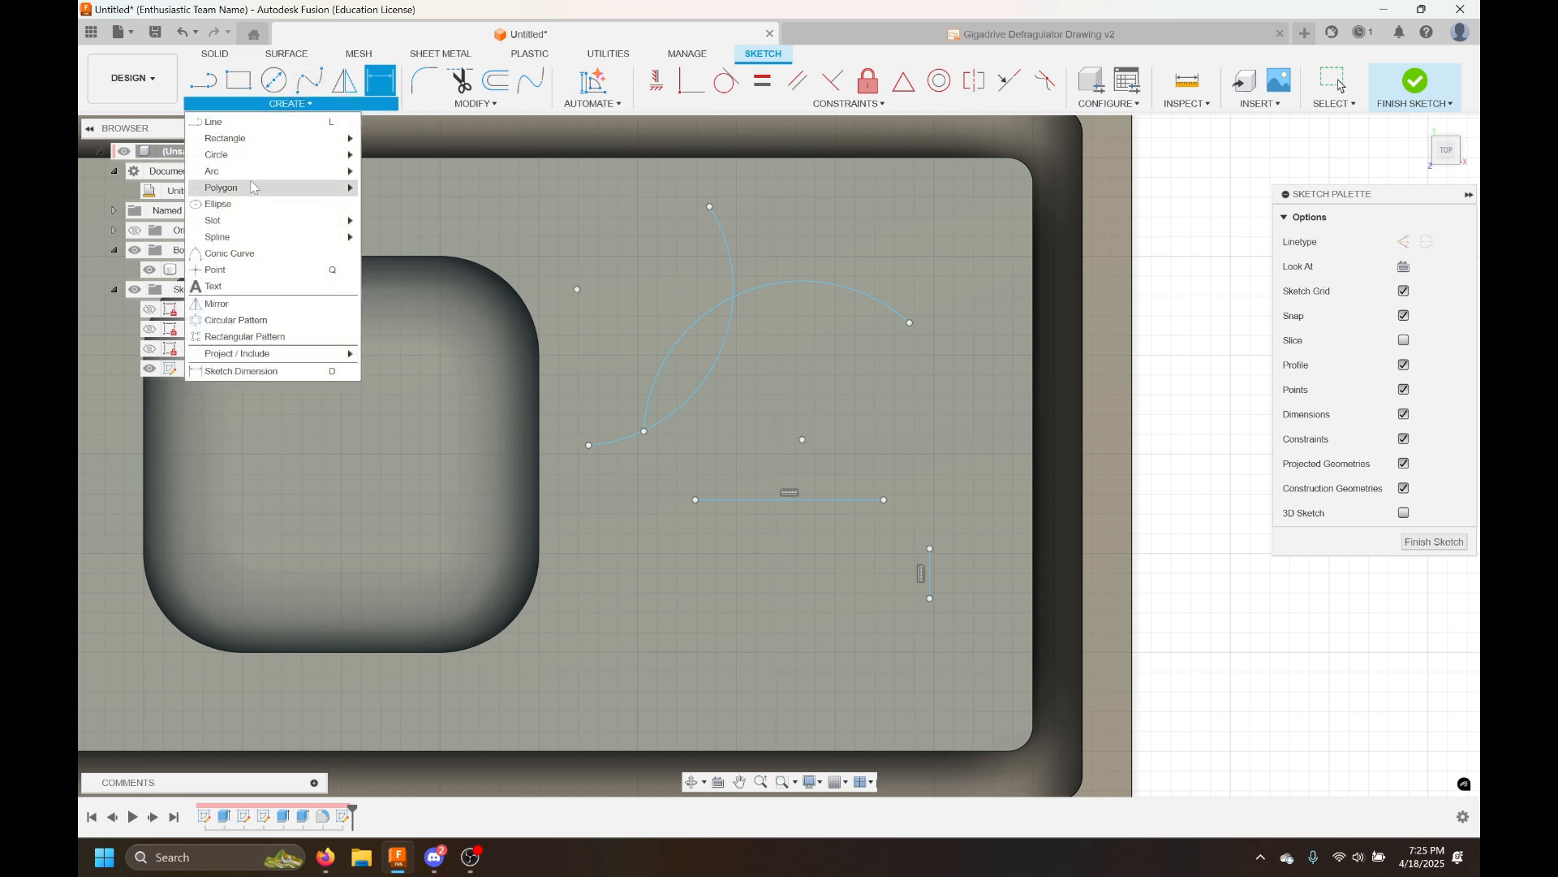
click(379, 171)
click(884, 533)
click(916, 542)
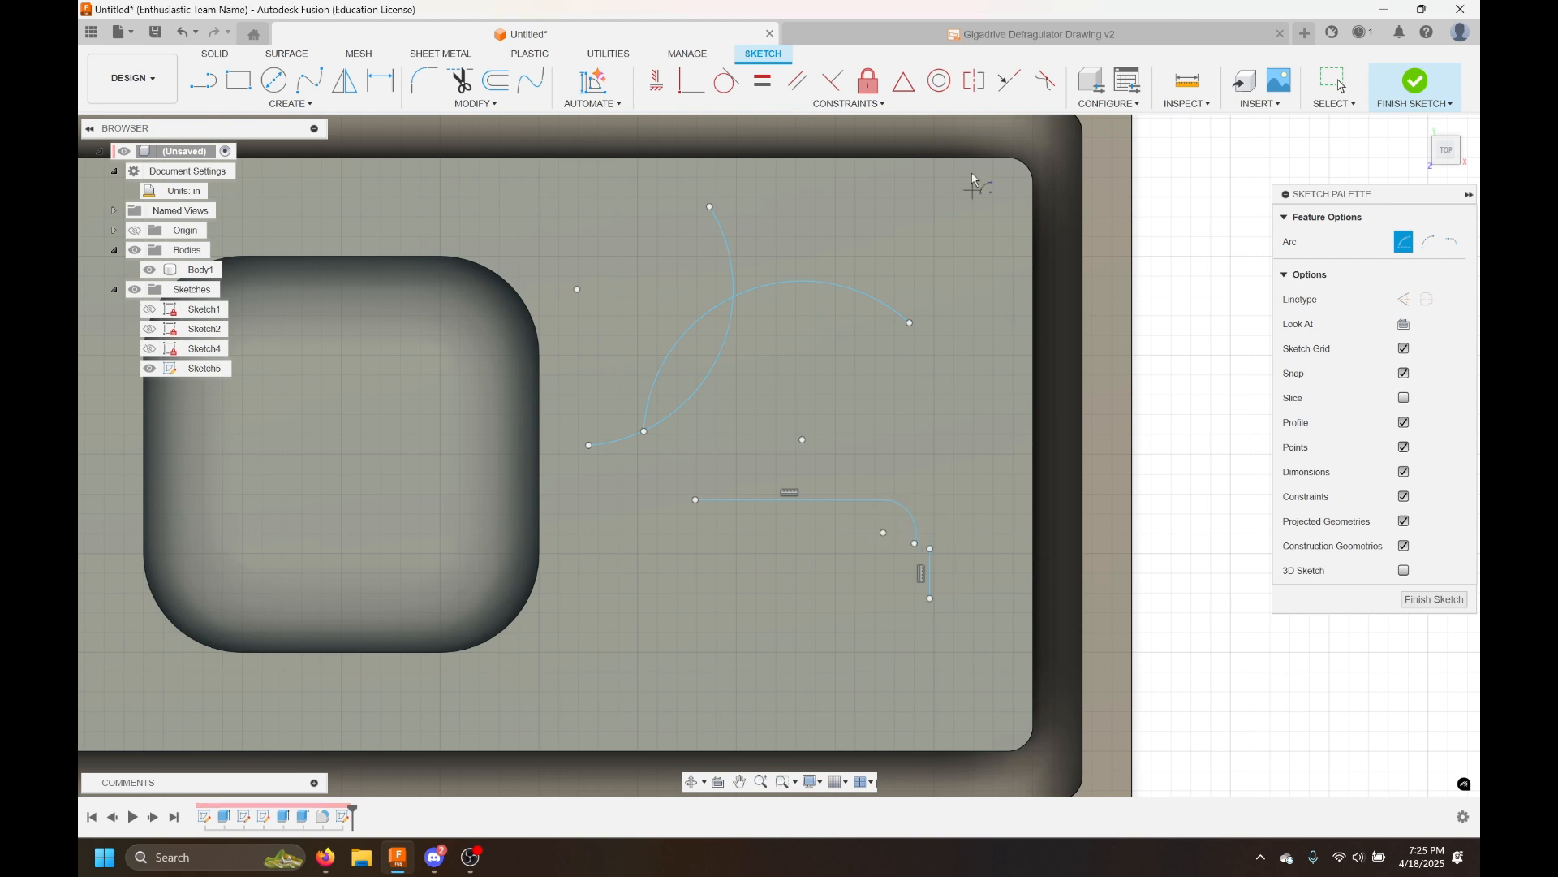
Apply tangent and coincident constraints between the connecting arc and the vertical line
click(726, 80)
click(920, 538)
click(930, 570)
click(691, 80)
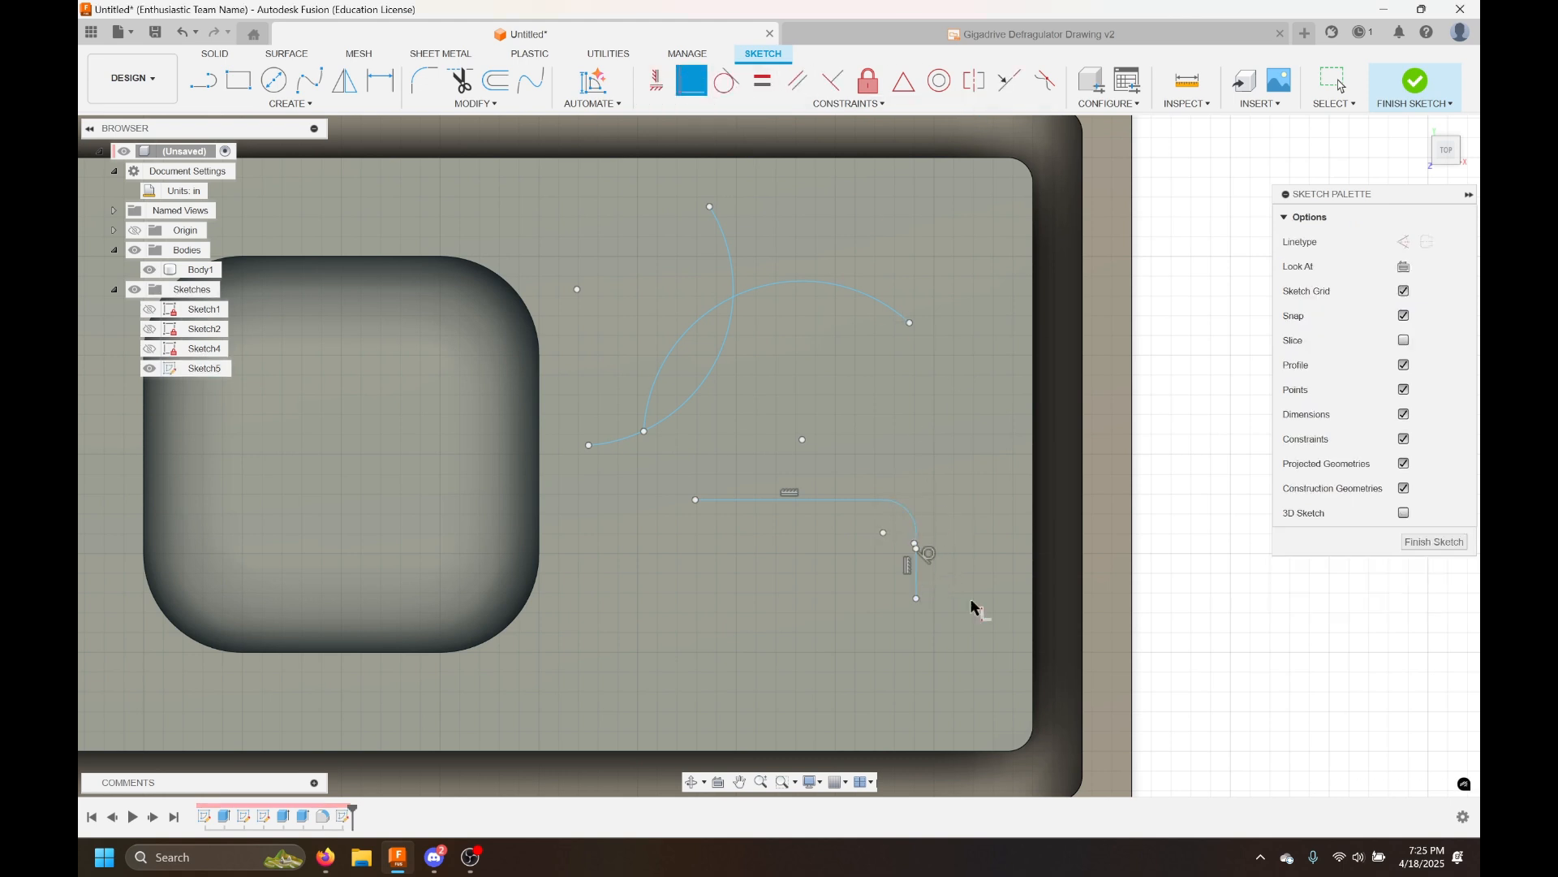
click(917, 552)
click(918, 545)
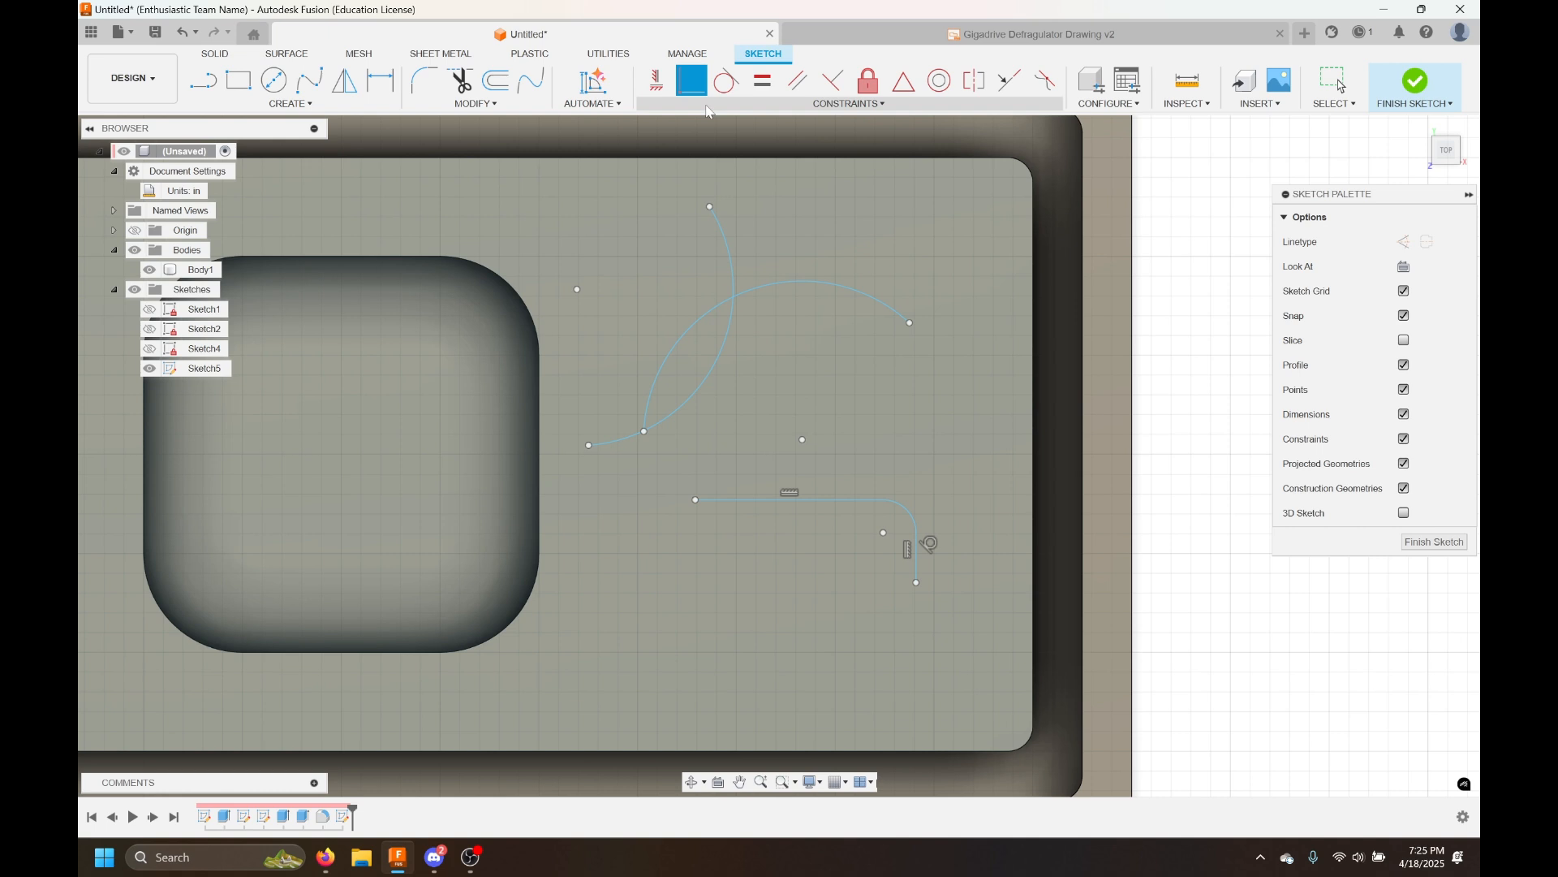
key(Escape)
Undo the recent sketch changes, clearing the arcs and lines
key(ctrl+z)
key(ctrl+z)
key(ctrl+z)
key(ctrl+z)
key(ctrl+z)
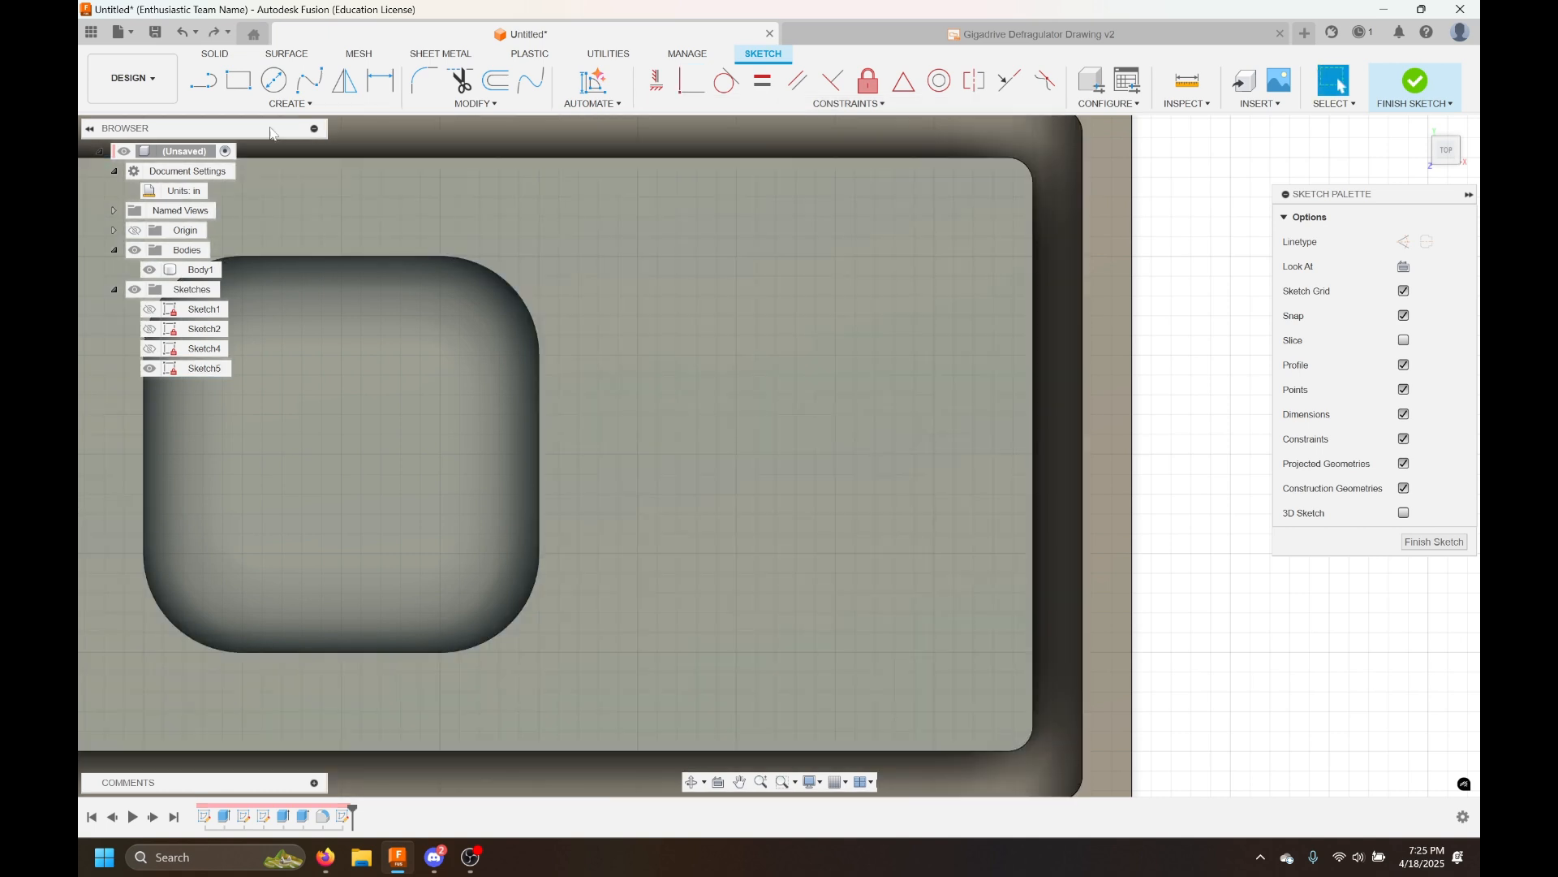
Sketch a fit point spline through several points across the face and delete it
click(278, 104)
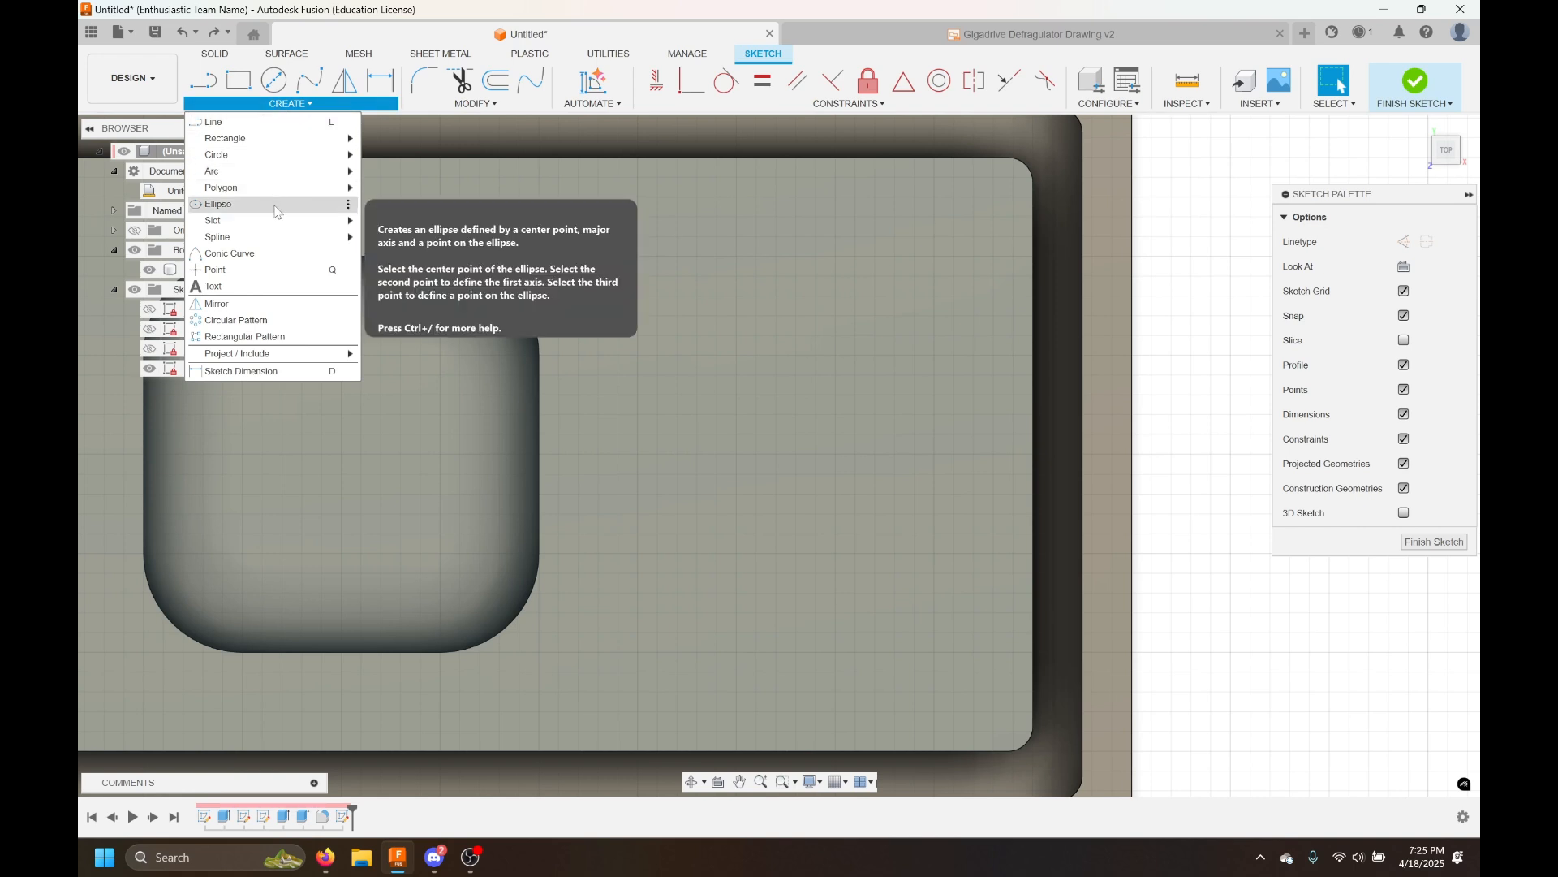
mouse_move(276, 189)
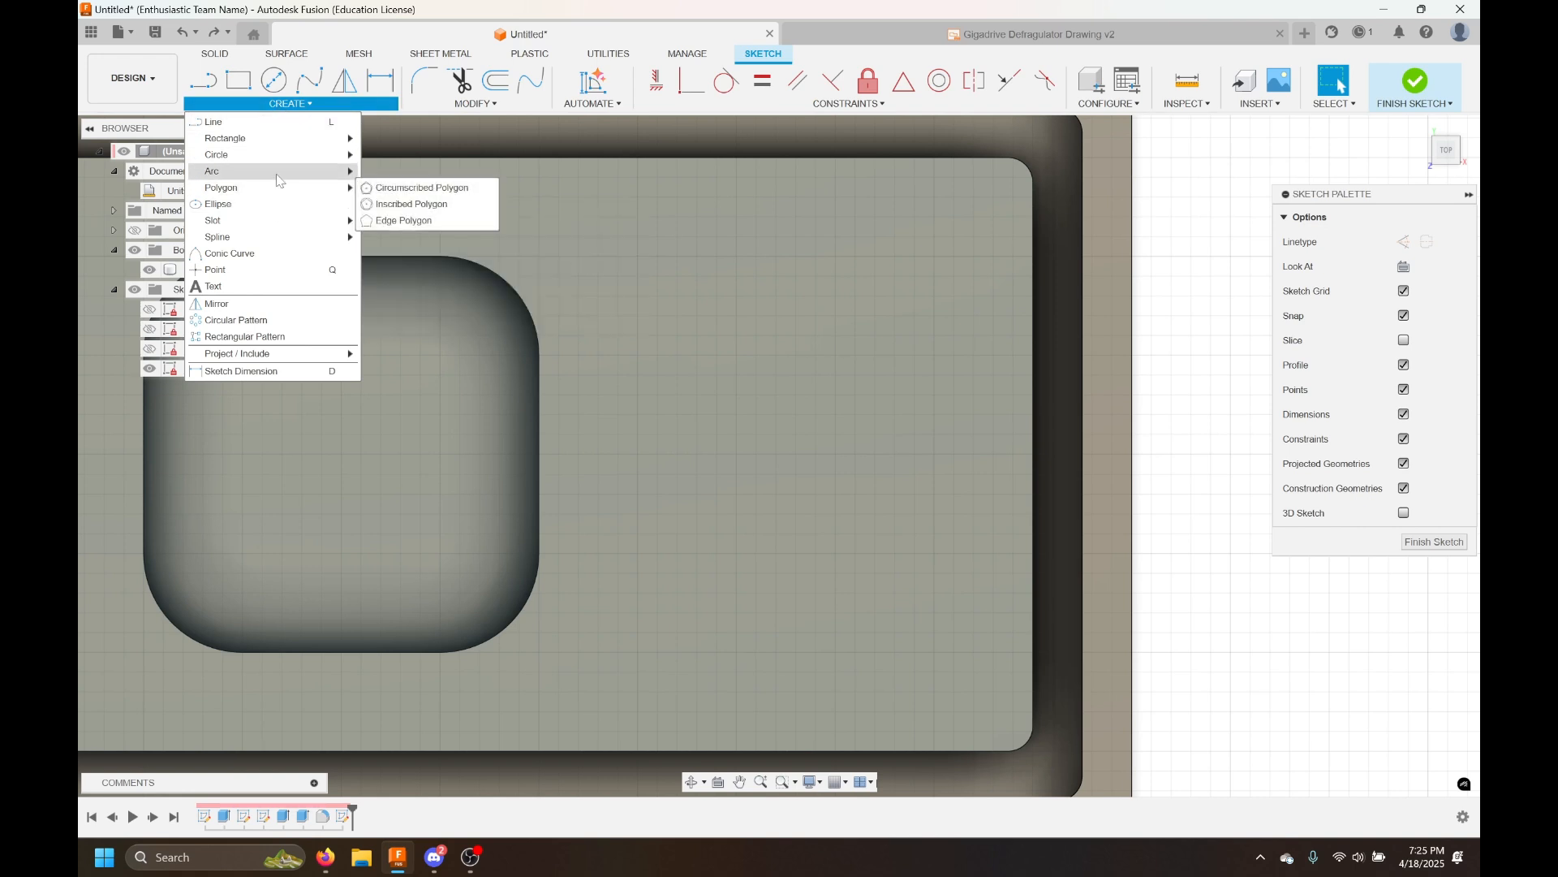
mouse_move(289, 222)
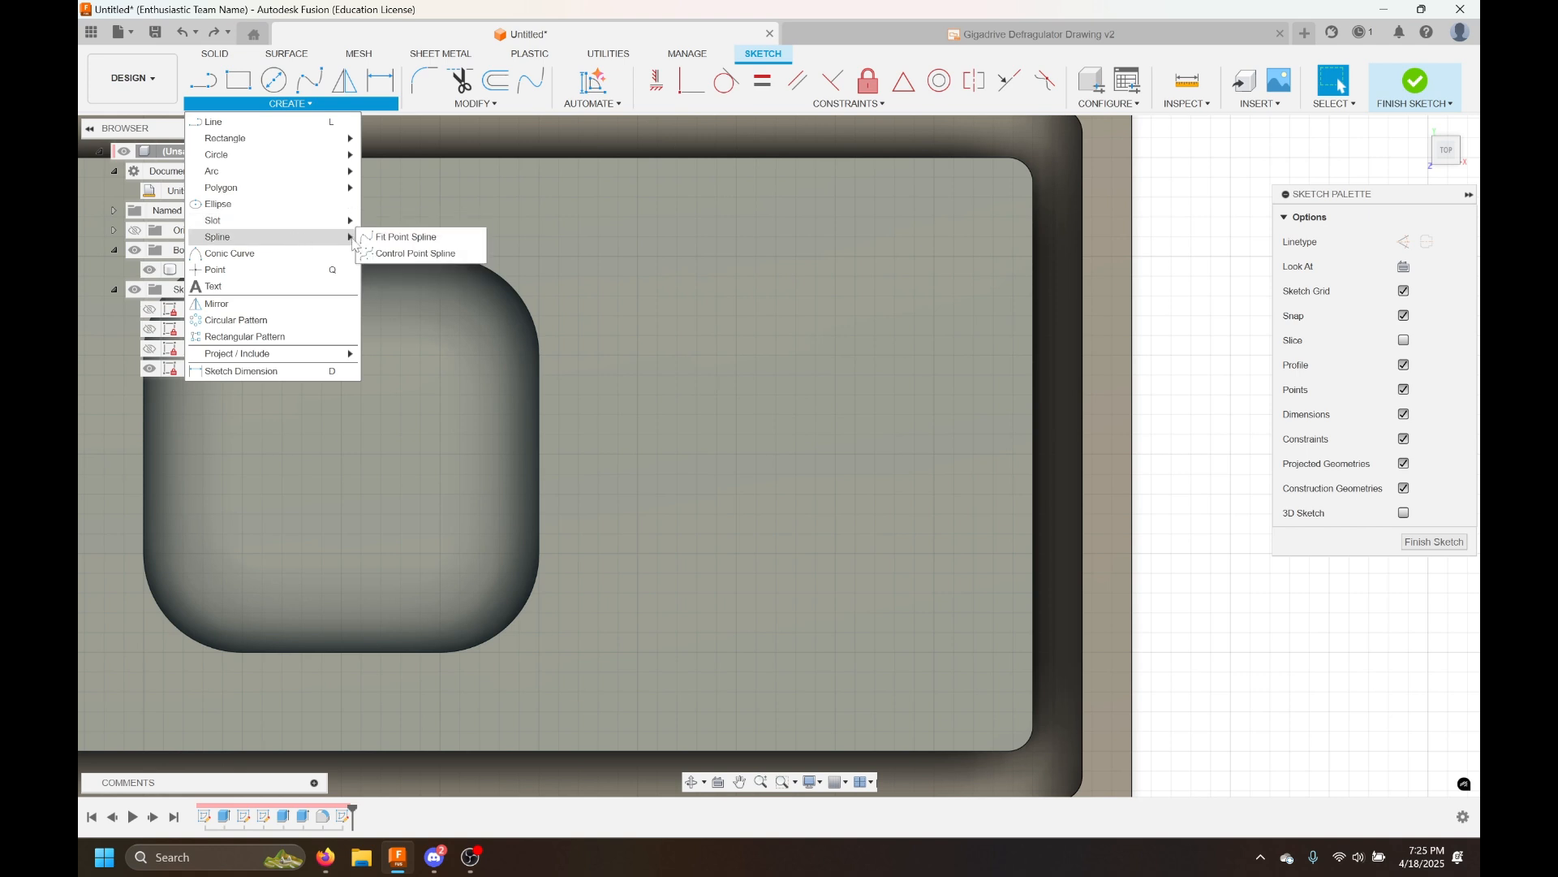
click(397, 237)
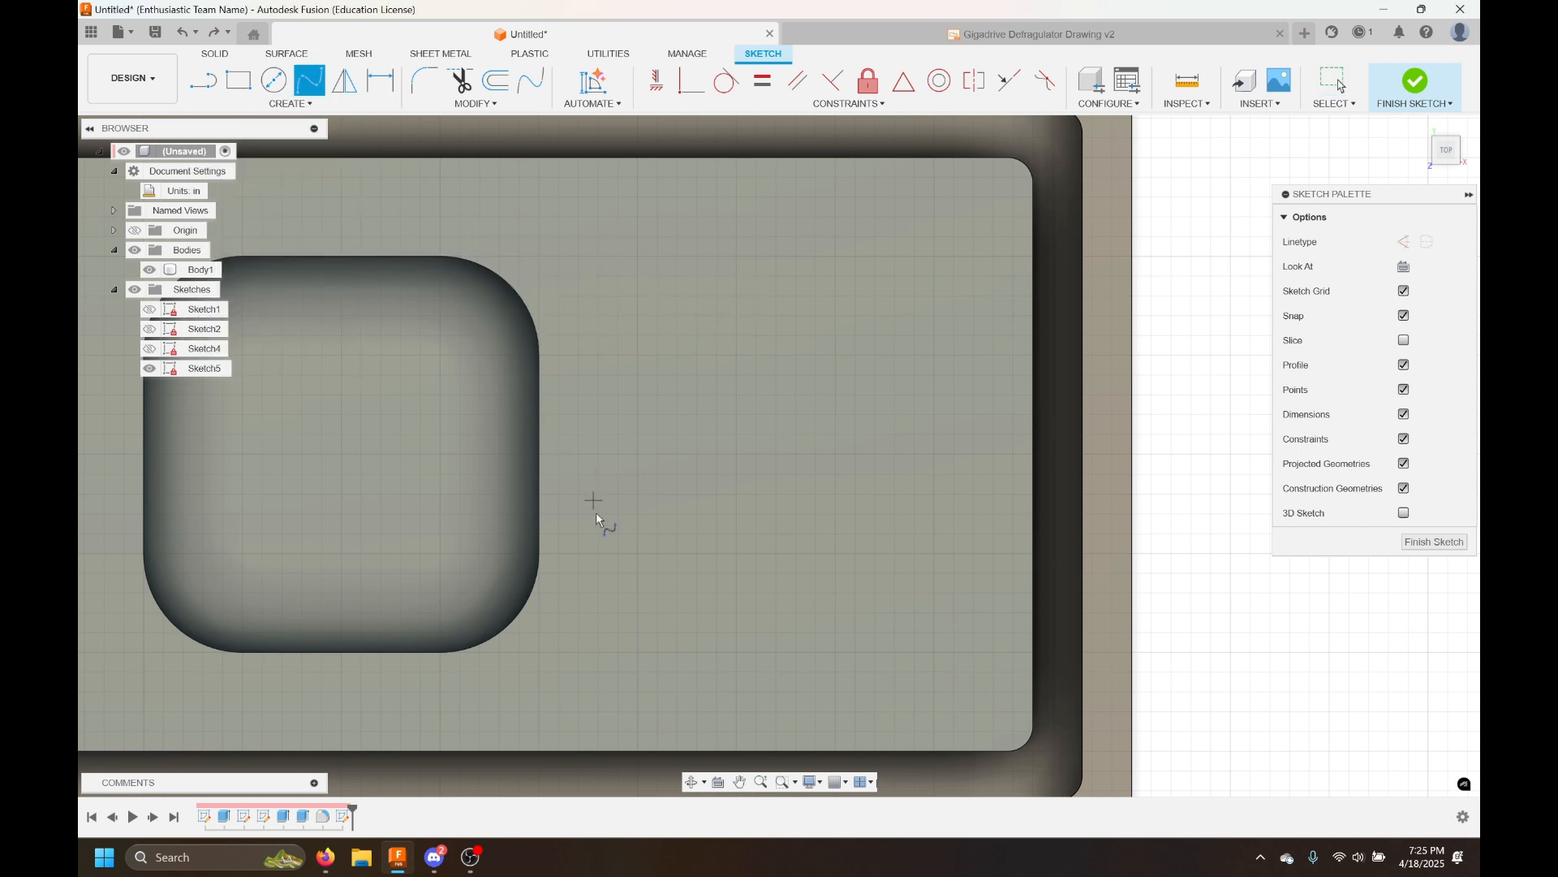
click(697, 276)
click(947, 253)
click(919, 453)
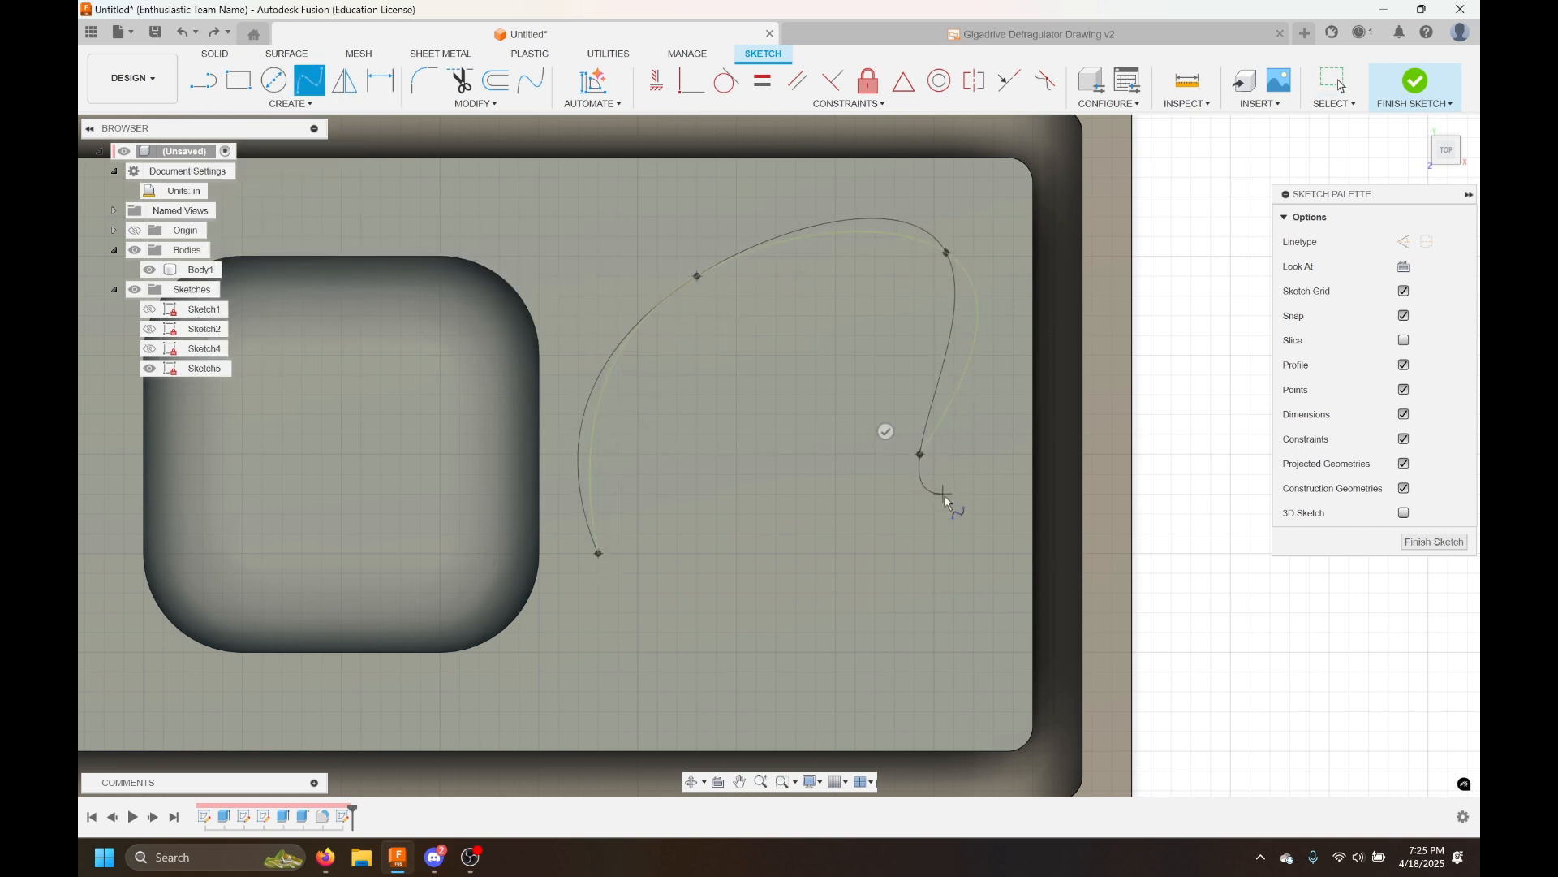
click(983, 543)
click(1008, 391)
click(1097, 302)
click(1233, 385)
key(Escape)
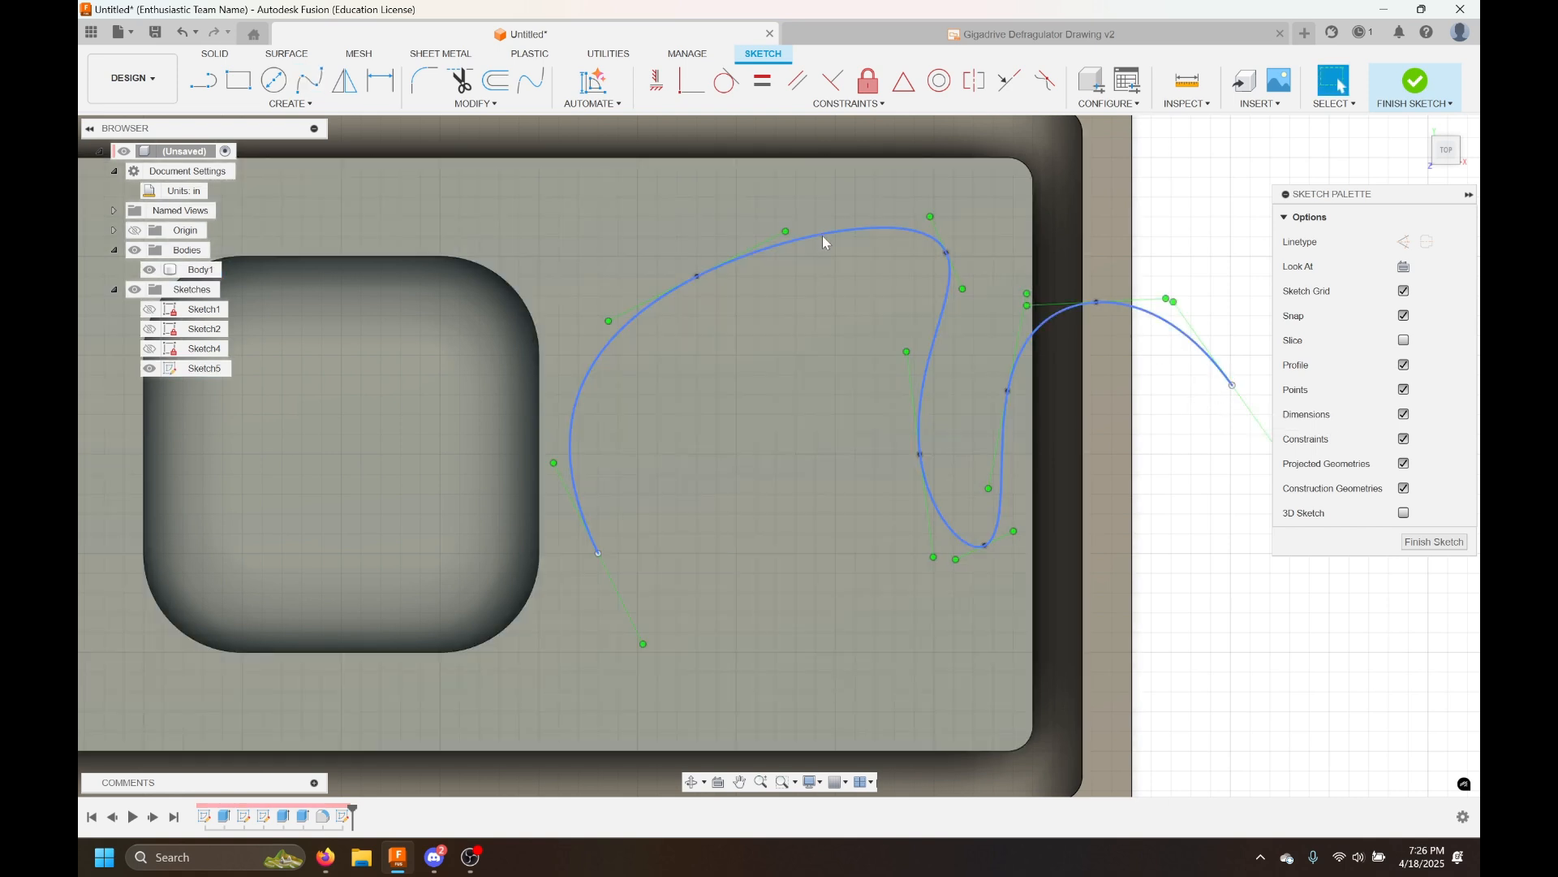
click(822, 236)
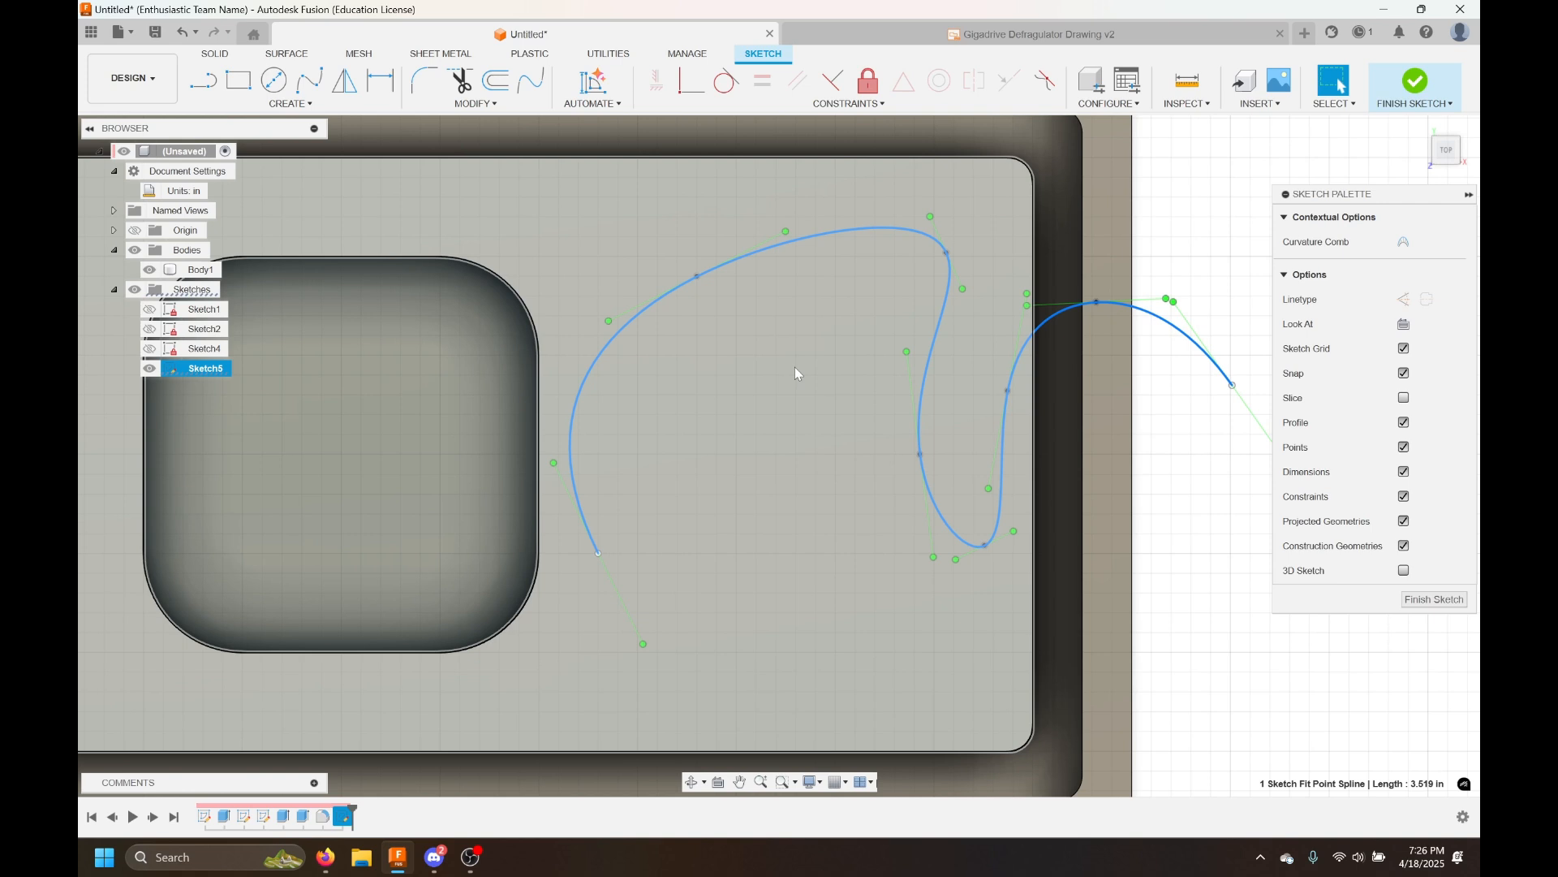
key(Delete)
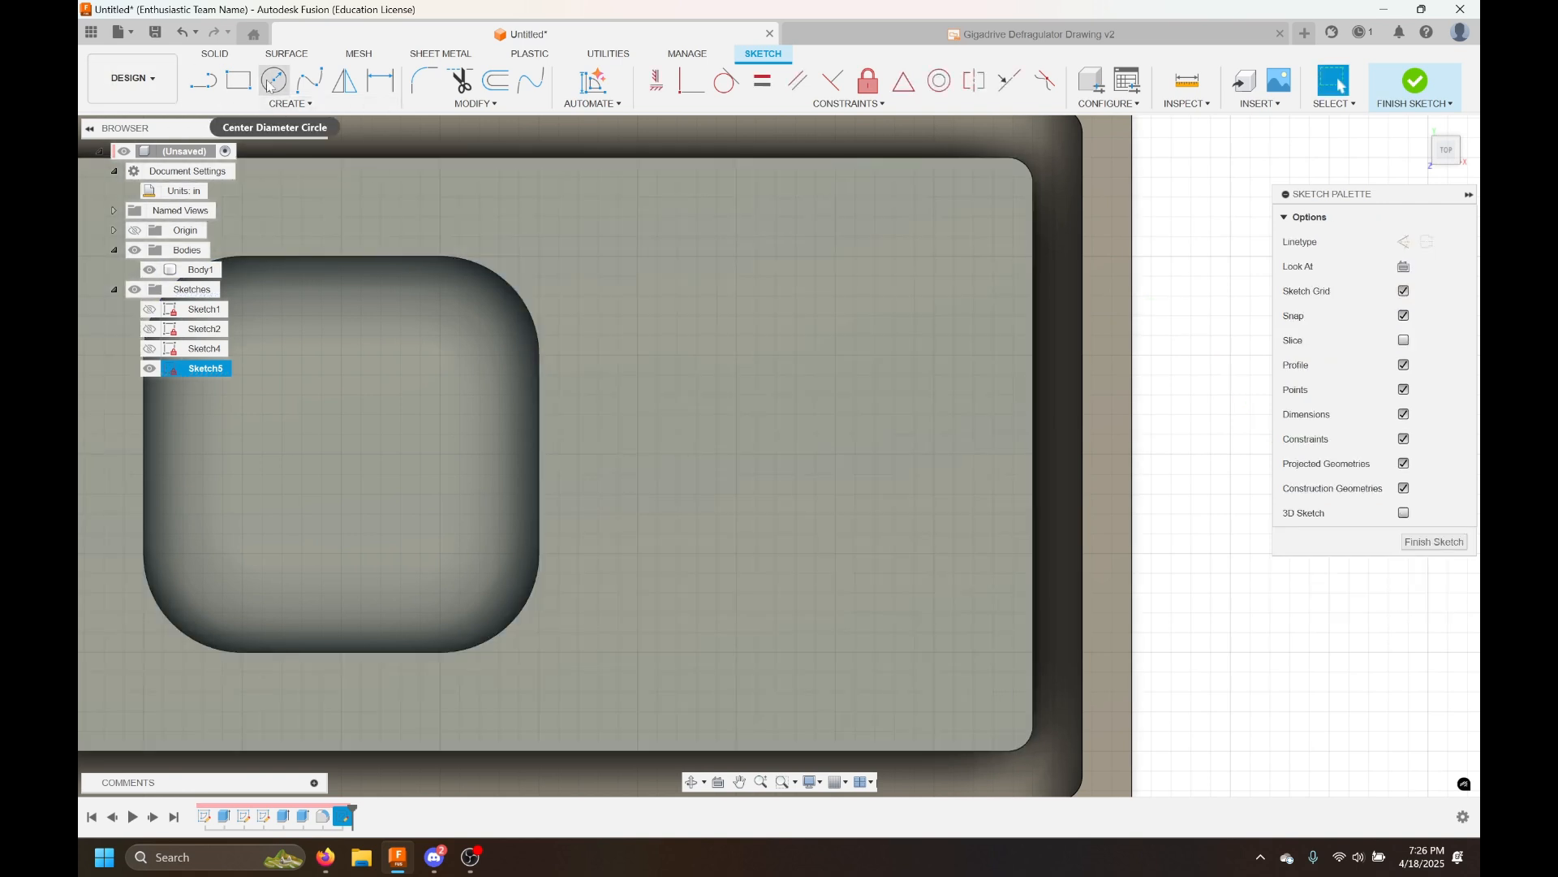
Sketch three center diameter circles on the face to the right of the pocket
click(267, 87)
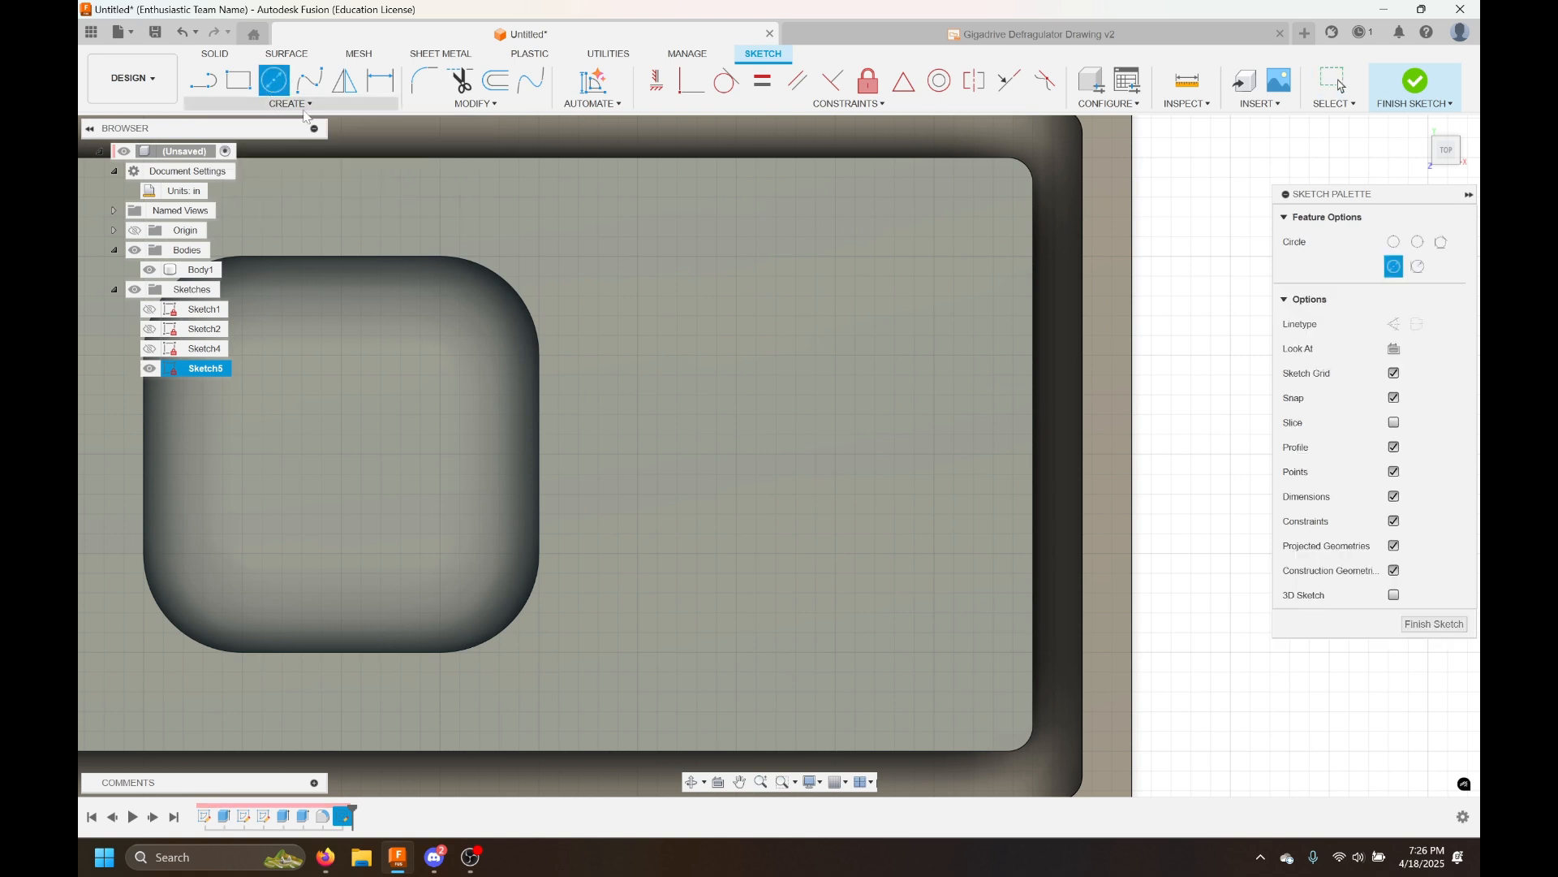
click(919, 473)
click(970, 393)
click(625, 233)
click(657, 320)
click(684, 545)
click(655, 650)
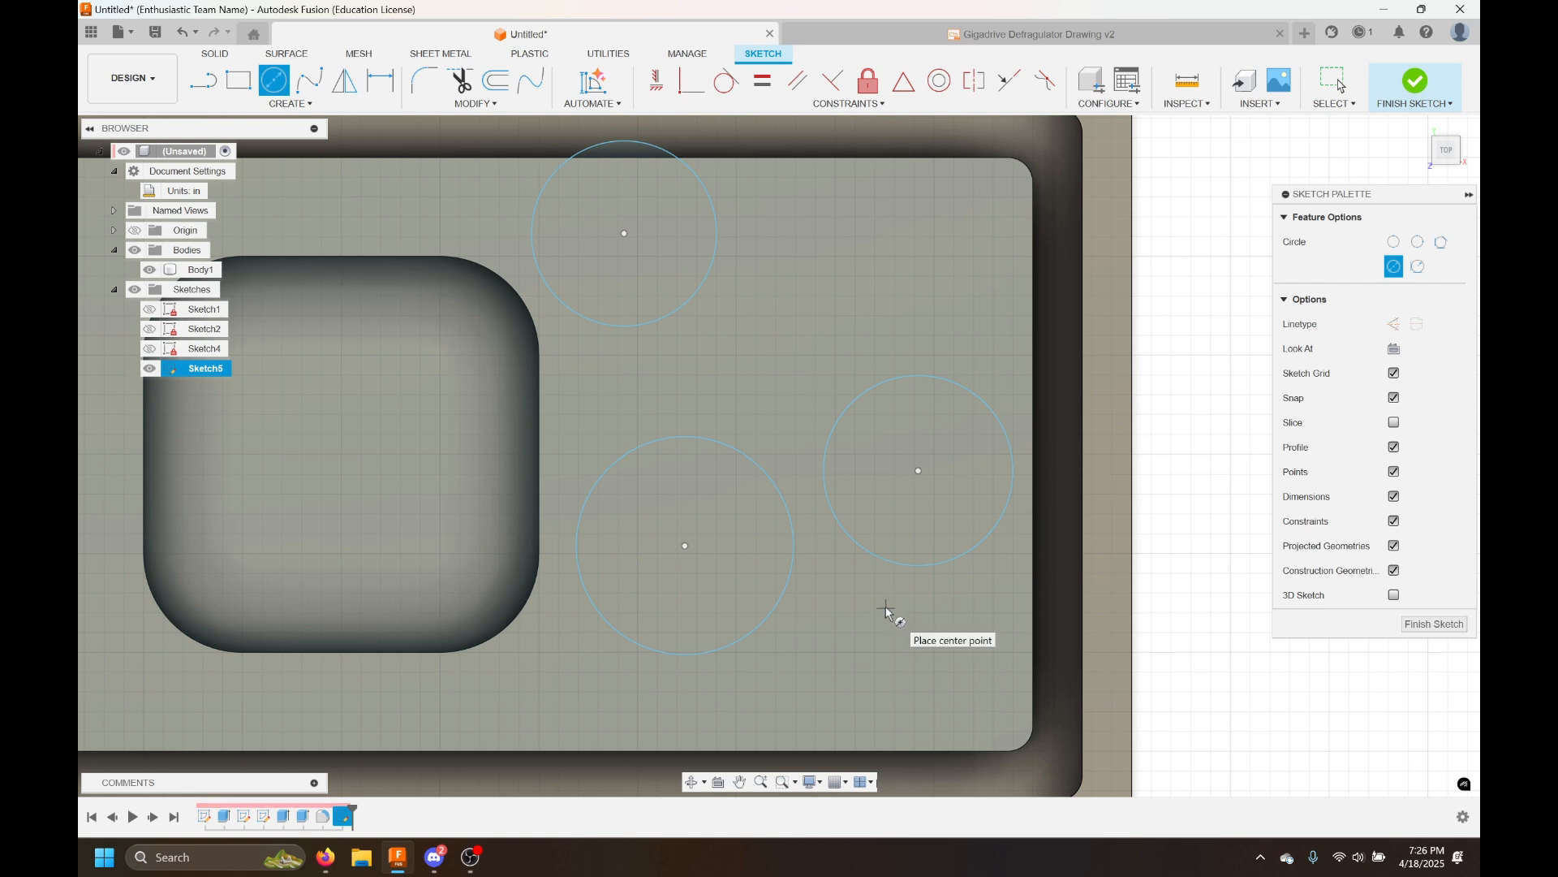
Dimension the right circle's diameter as 0.25 in
key(d)
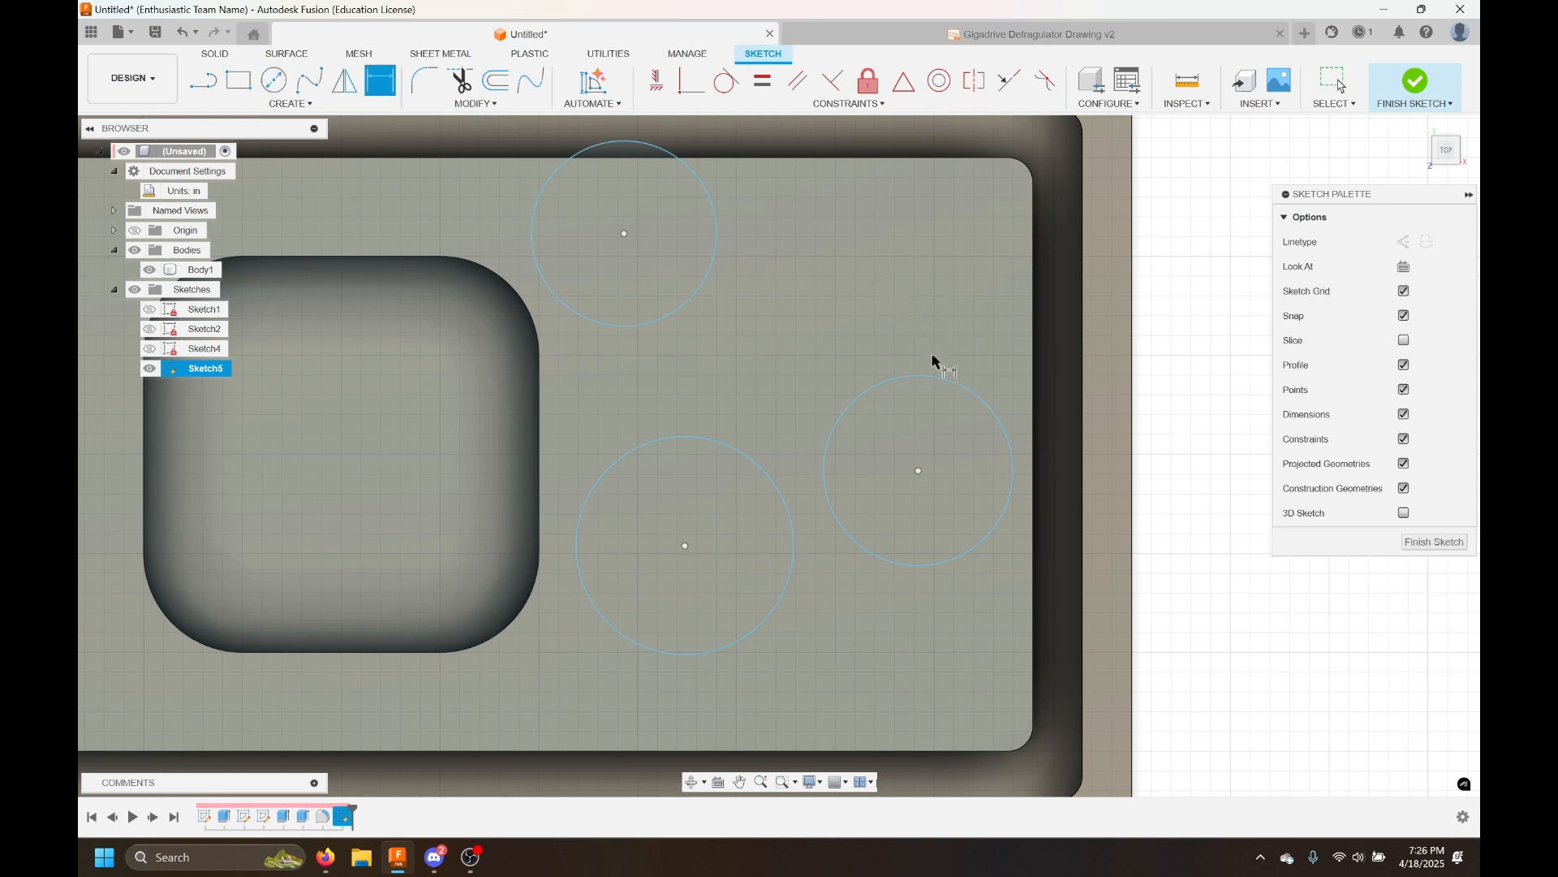
click(933, 379)
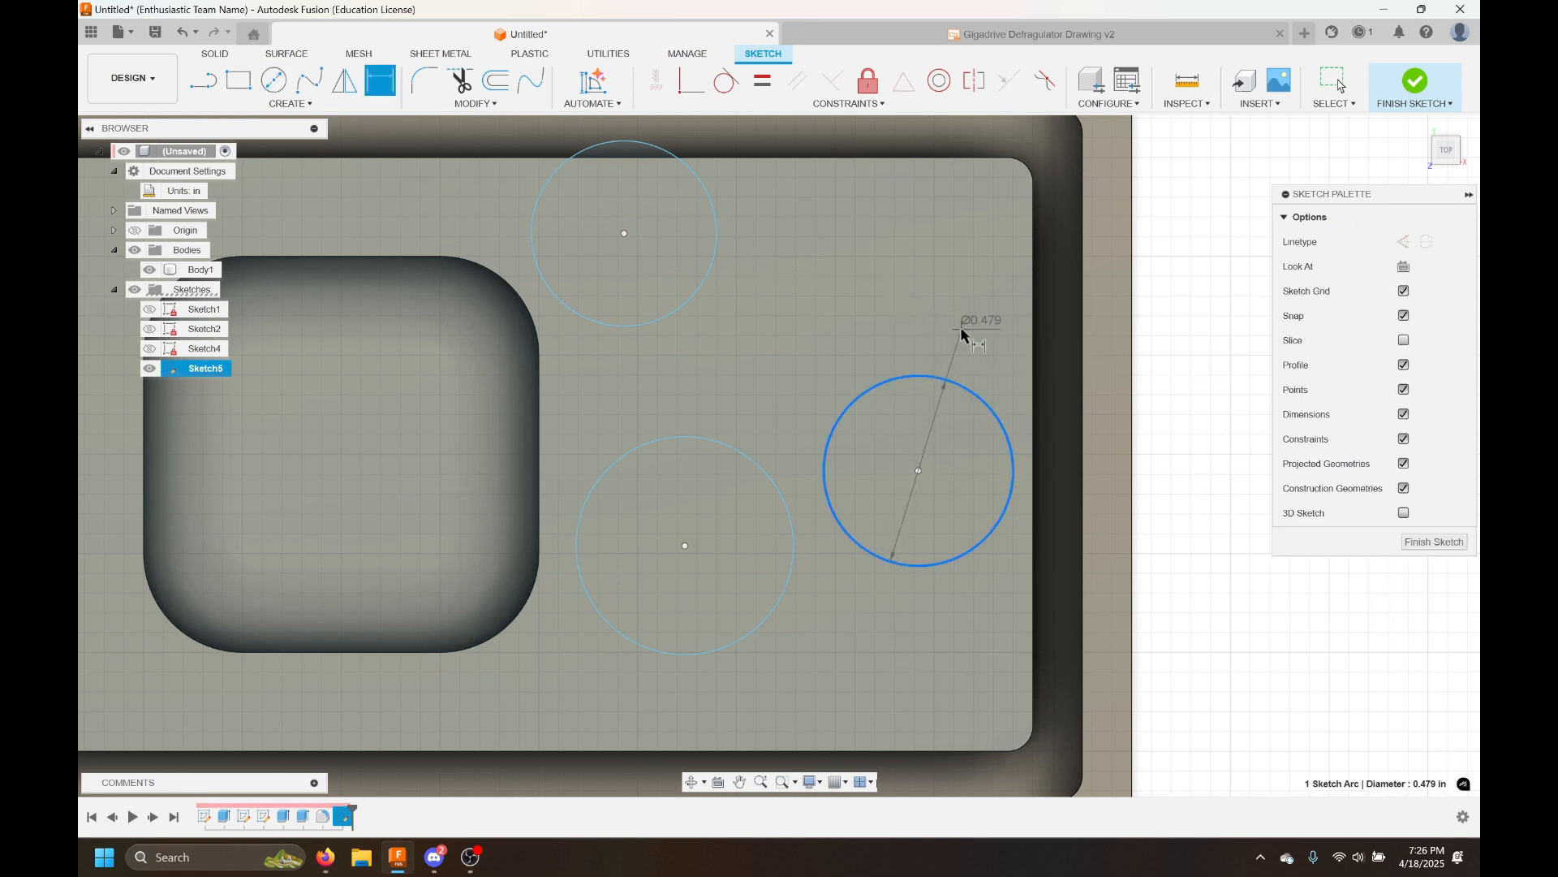
click(963, 323)
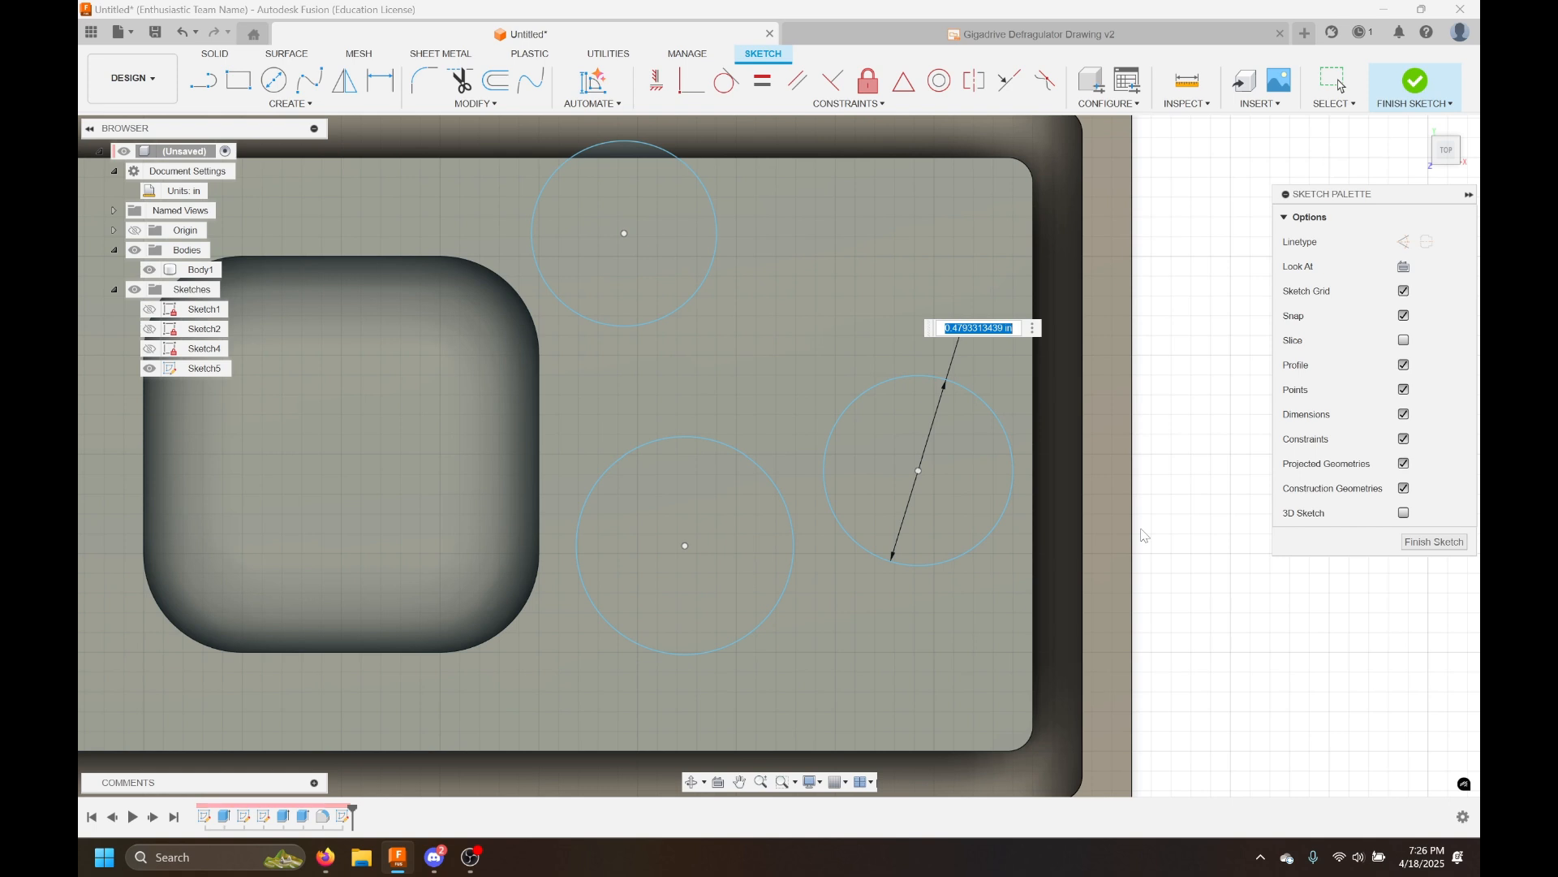
text(0.25)
key(Return)
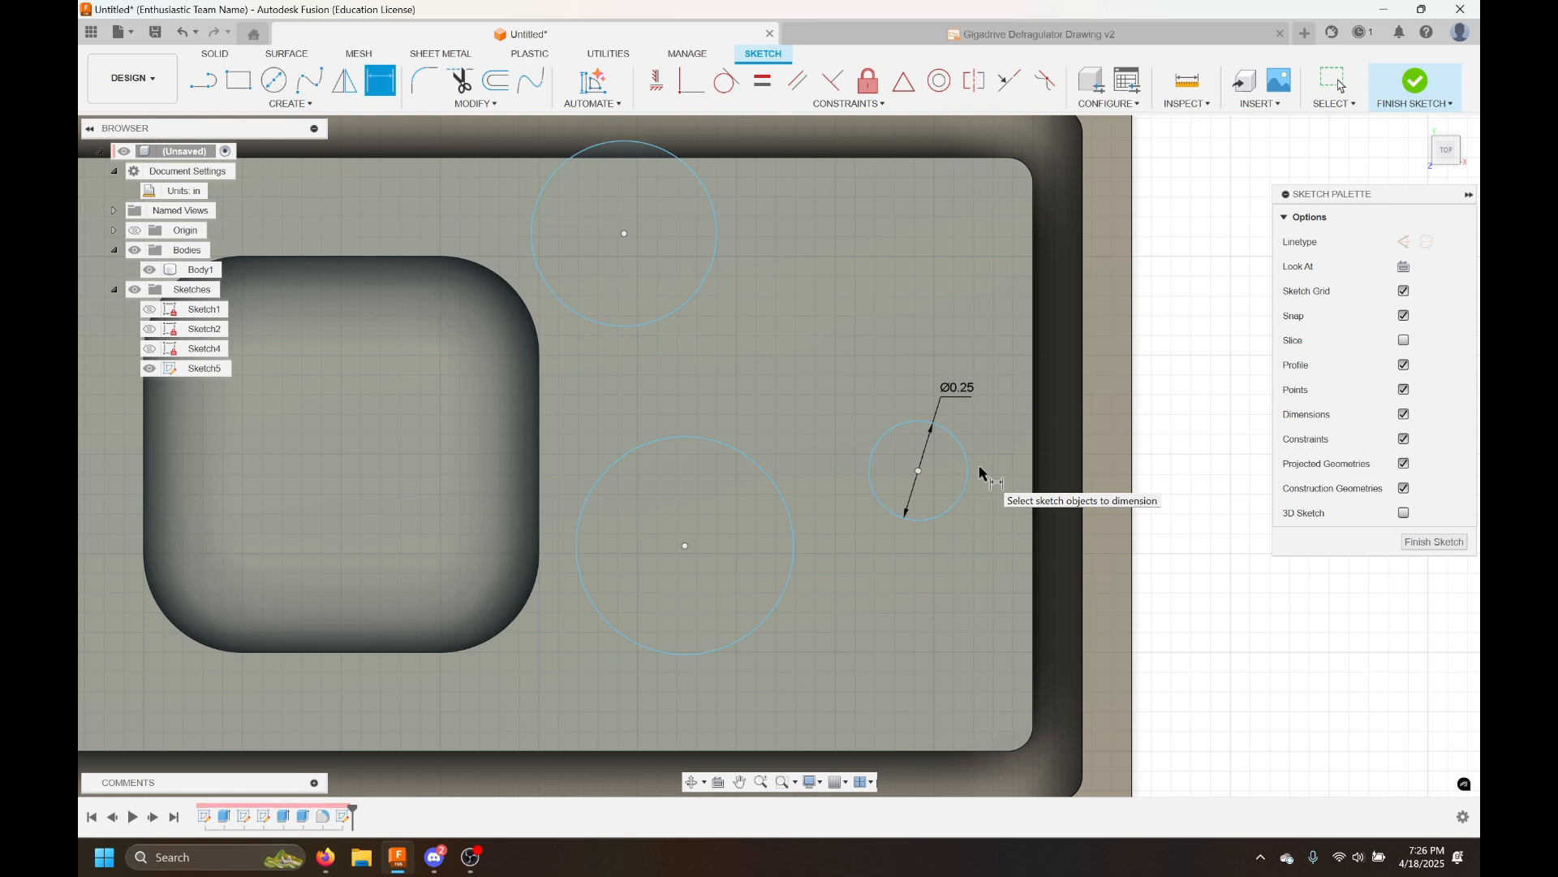
Dimension the lower and upper circles' diameters equal to d19
click(779, 601)
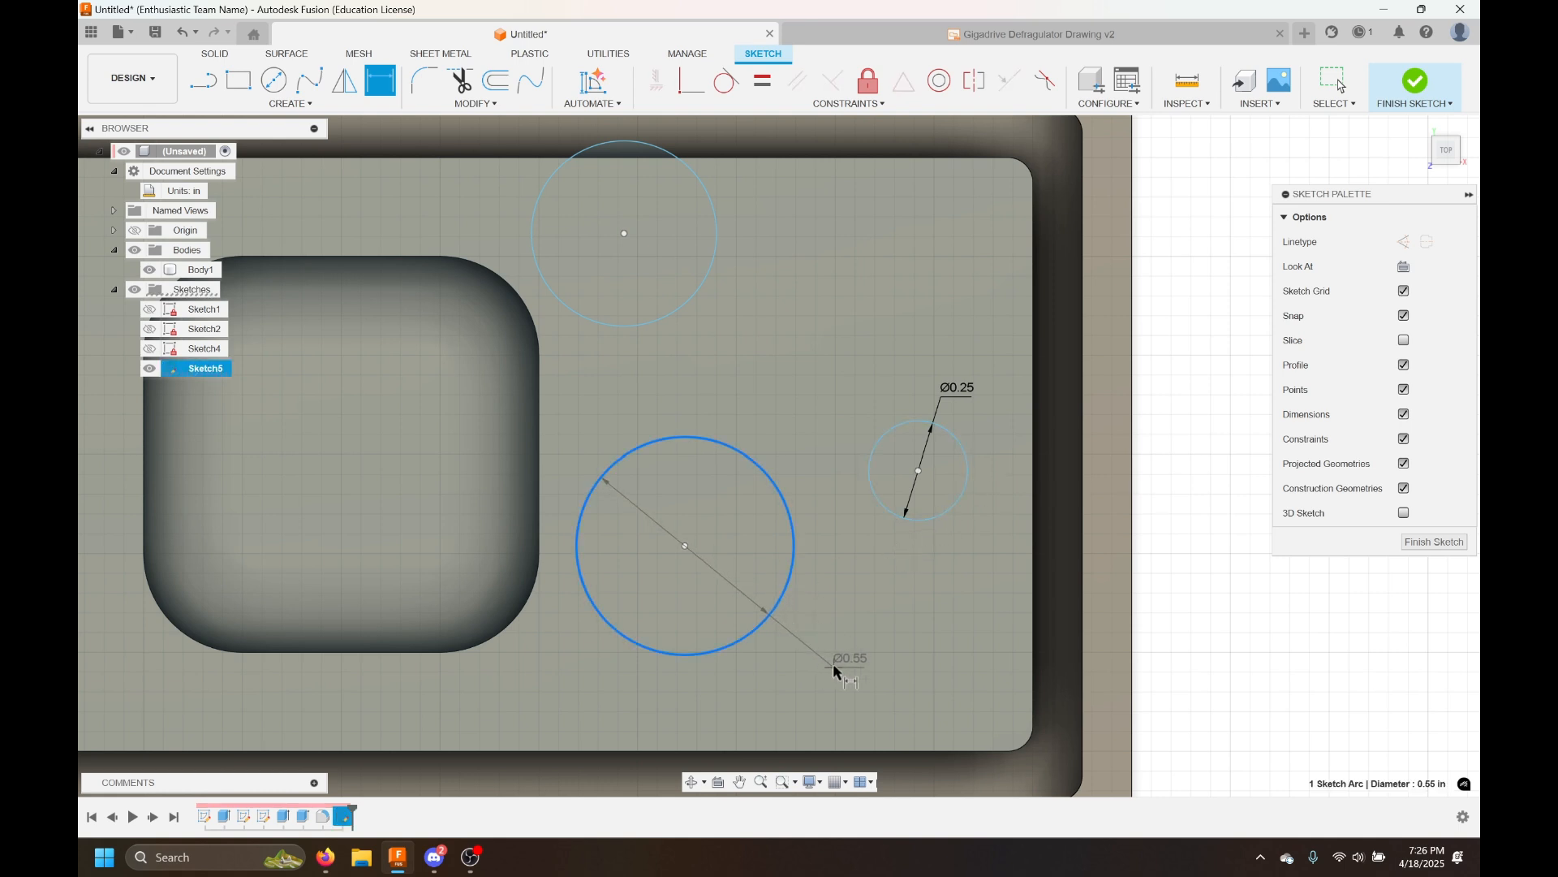
click(823, 659)
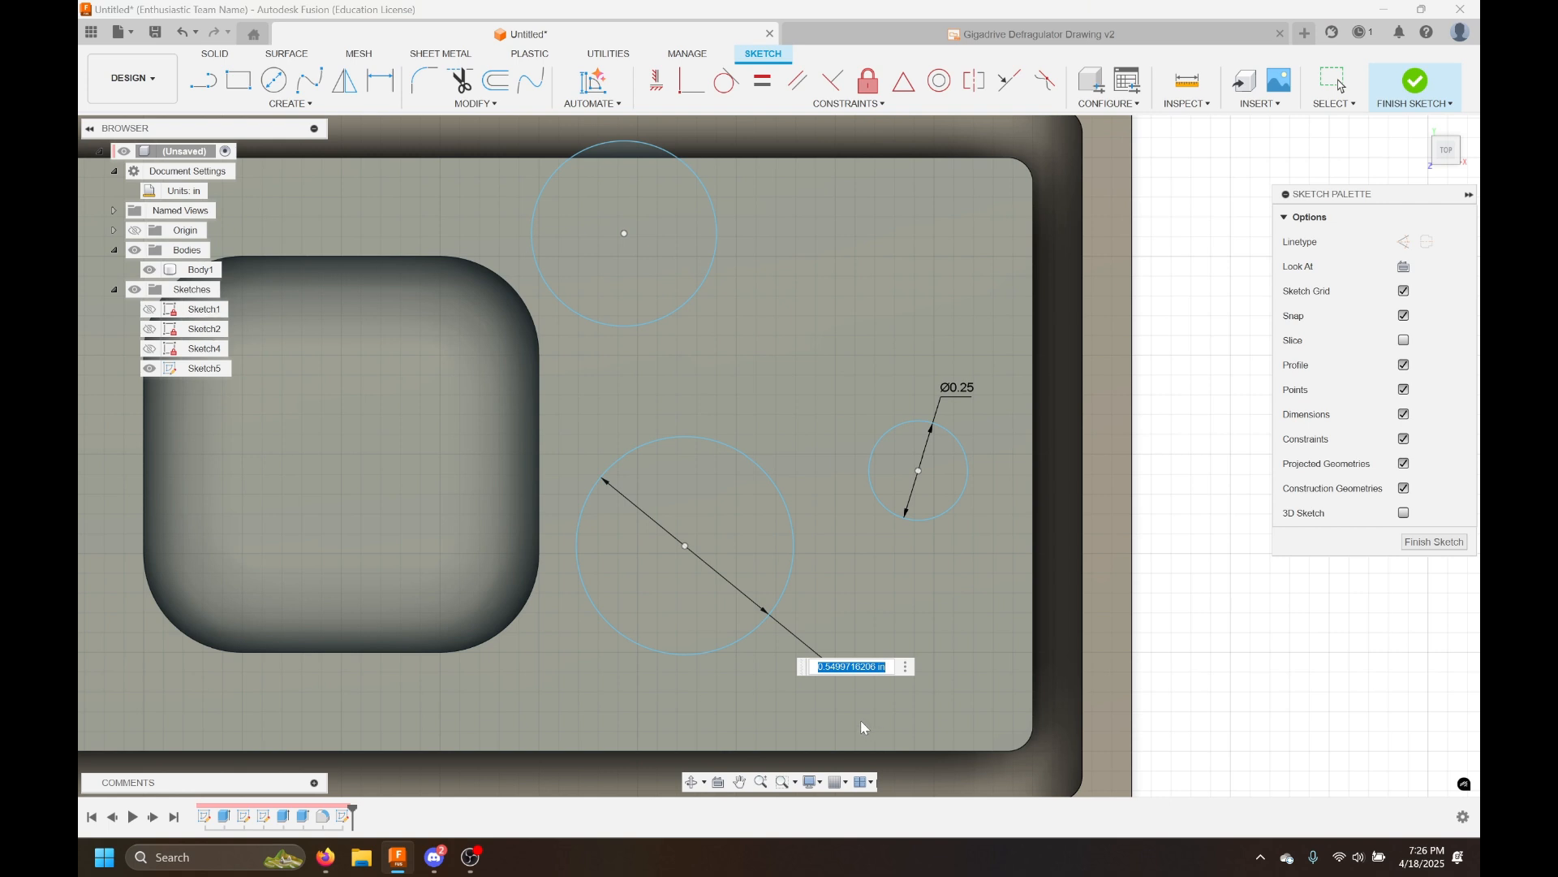
text(d19)
key(Return)
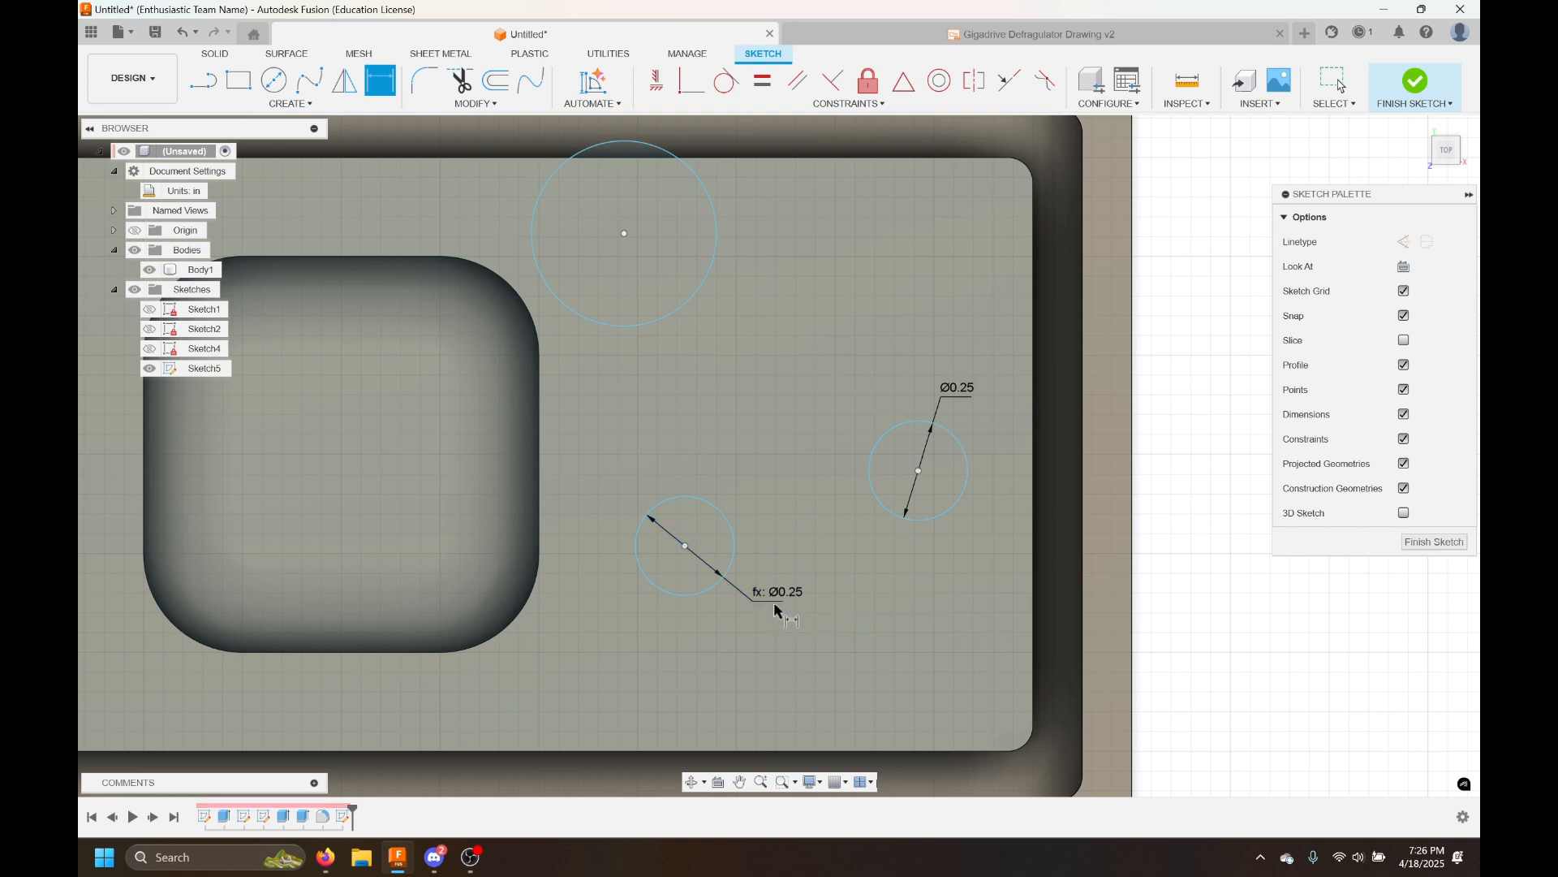
click(710, 278)
click(763, 321)
text(d19)
key(Return)
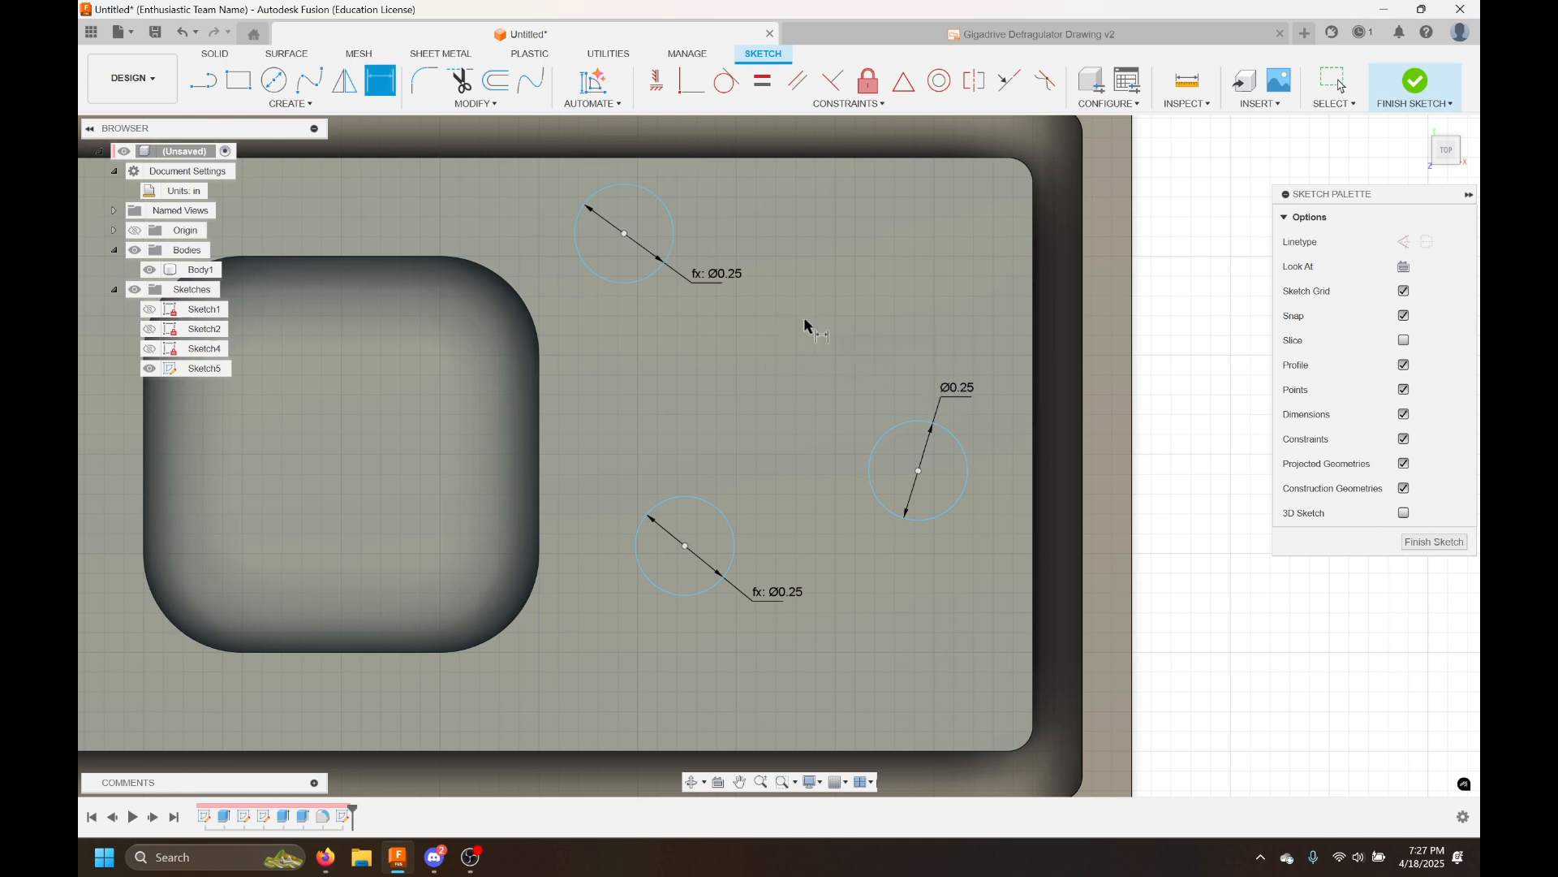
Change the driving d19 diameter dimension to 0.5 in
key(Escape)
double_click(954, 400)
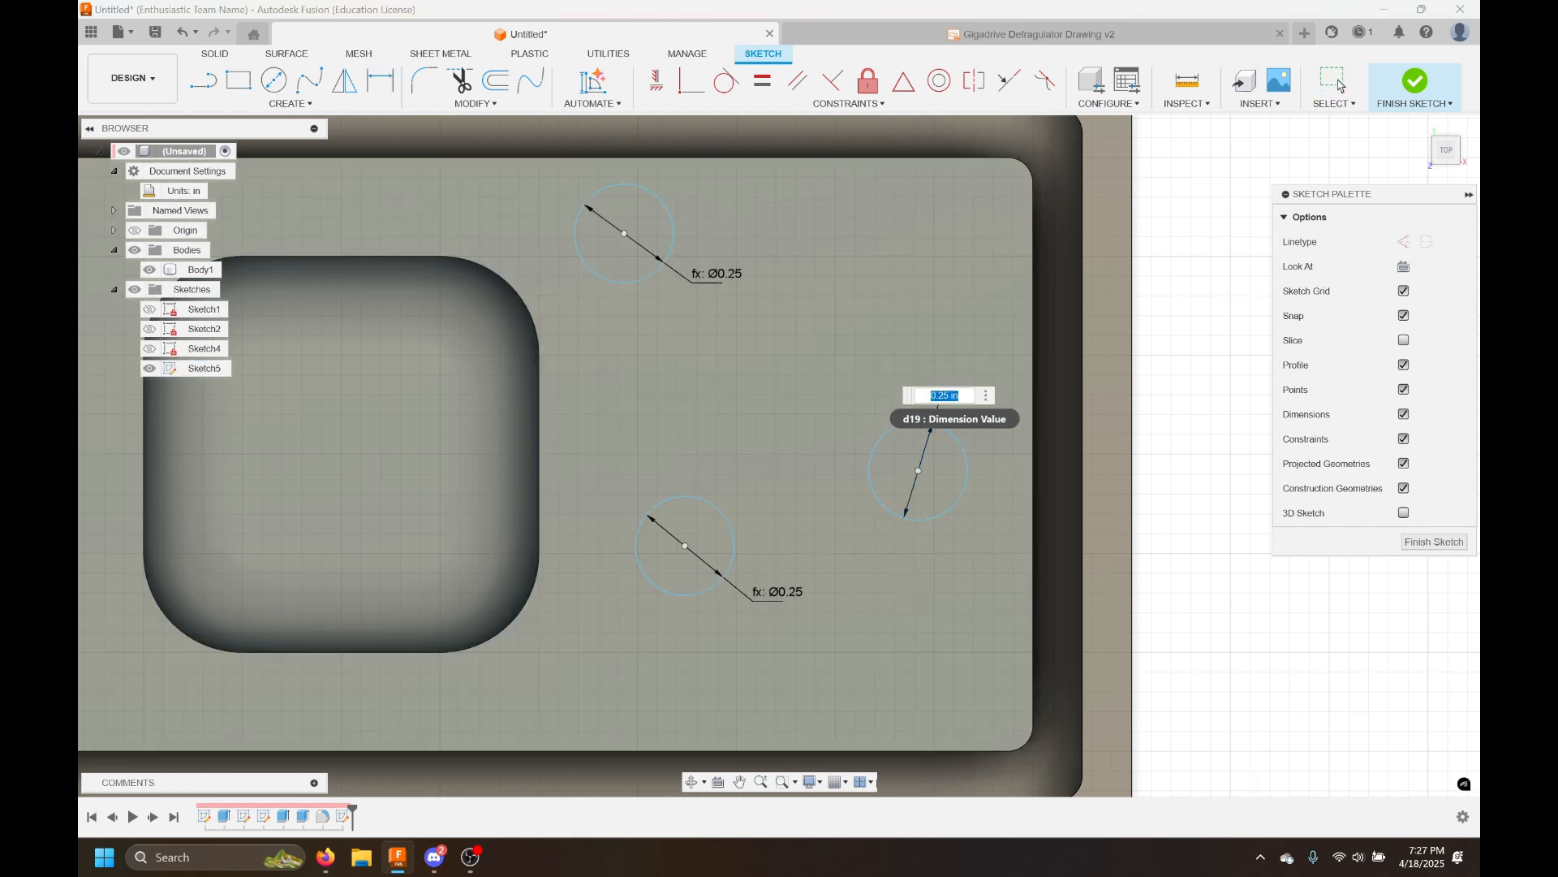
click(954, 399)
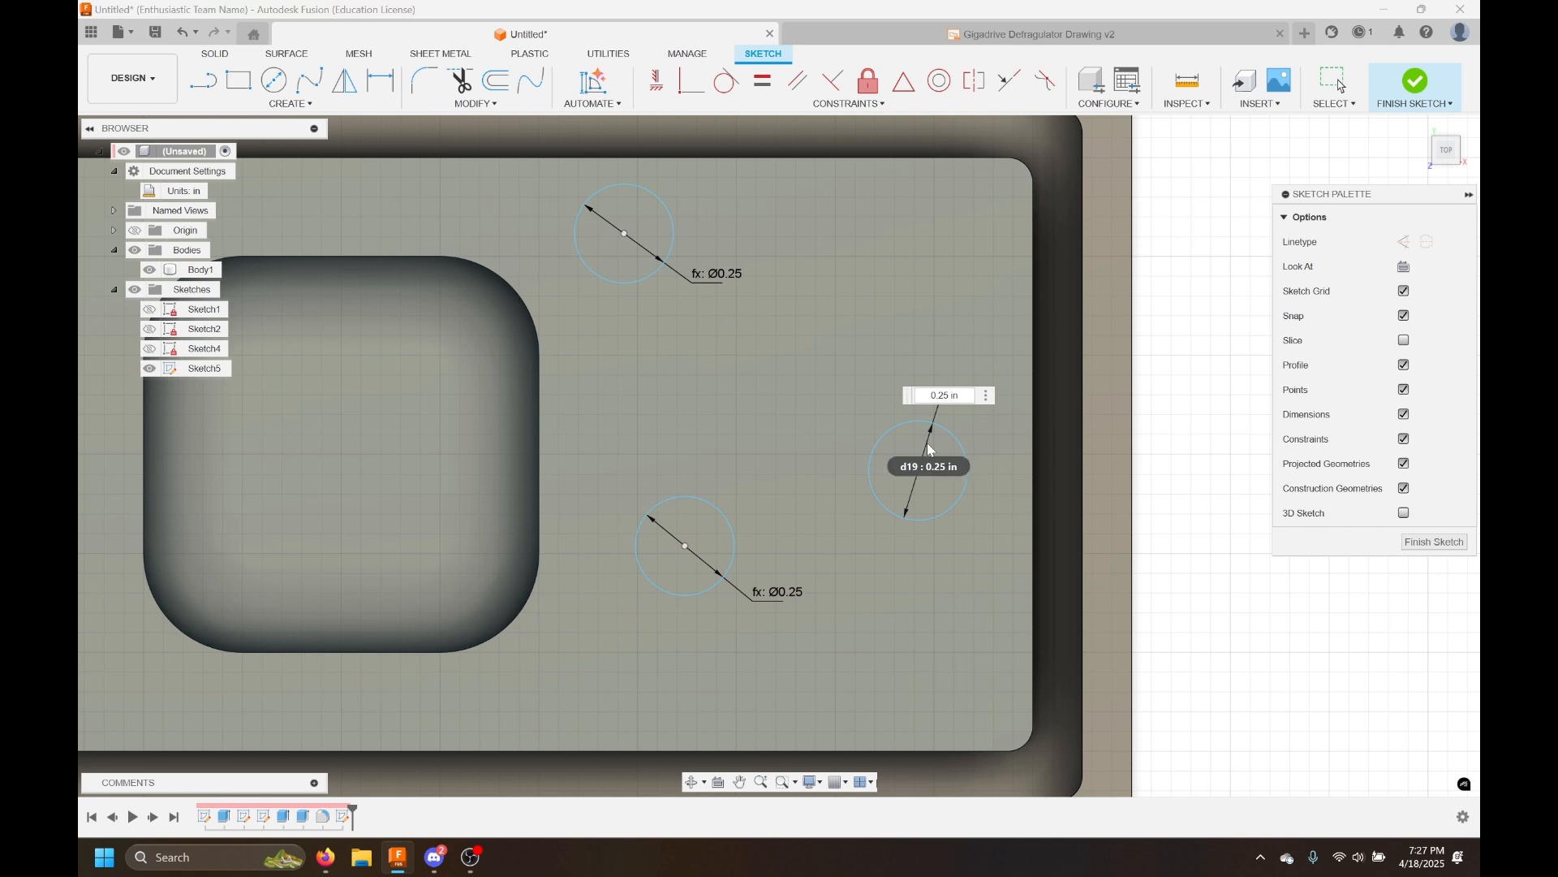
key(Return)
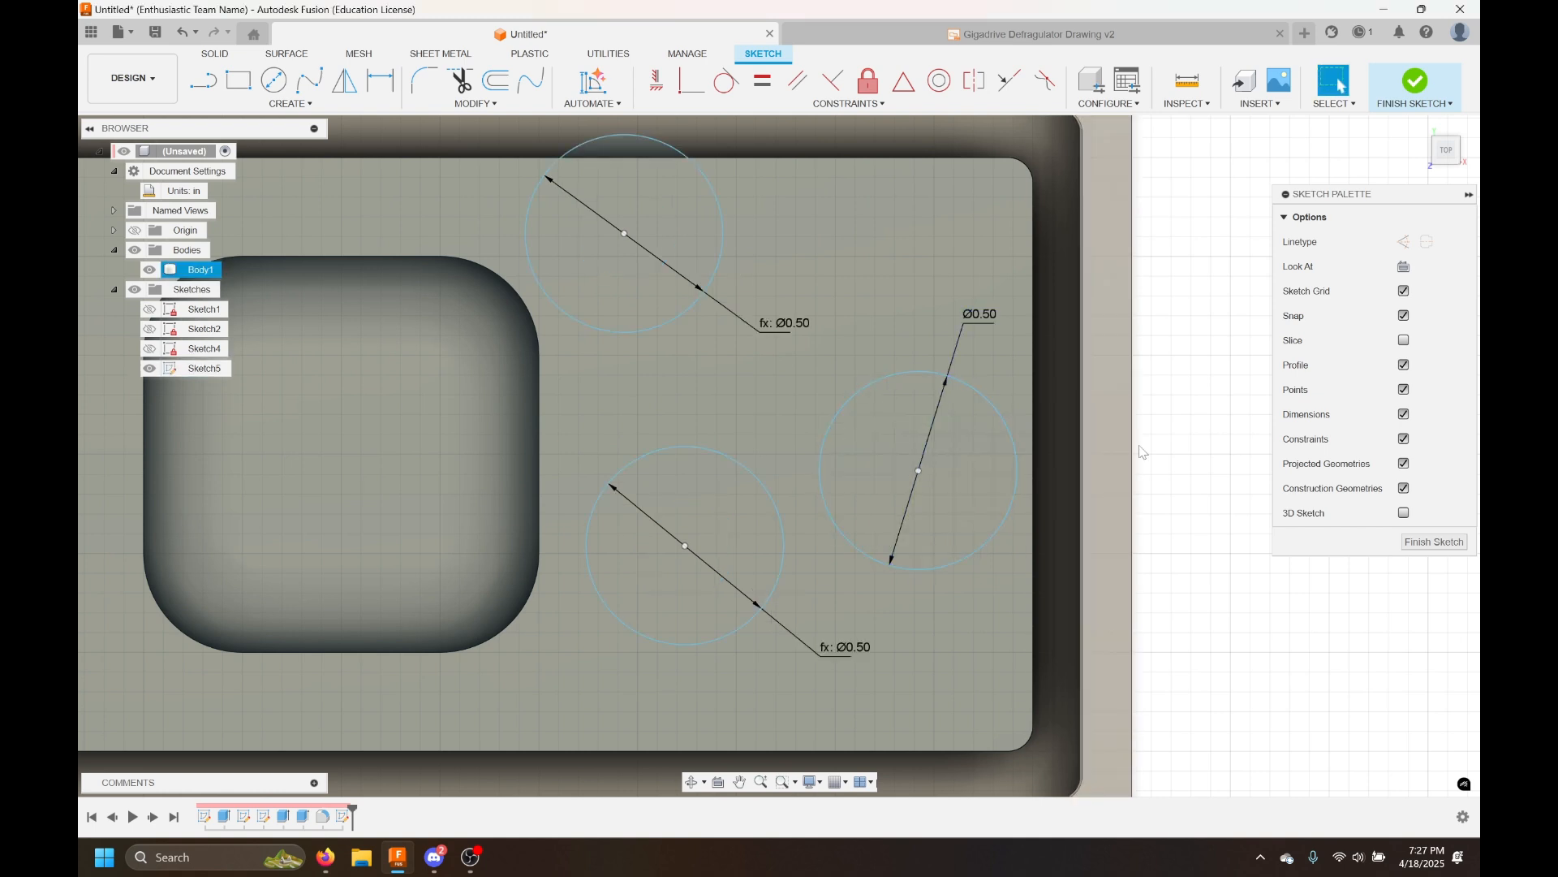
Set the driving d19 diameter dimension to 0.25 in
double_click(980, 314)
text(0)
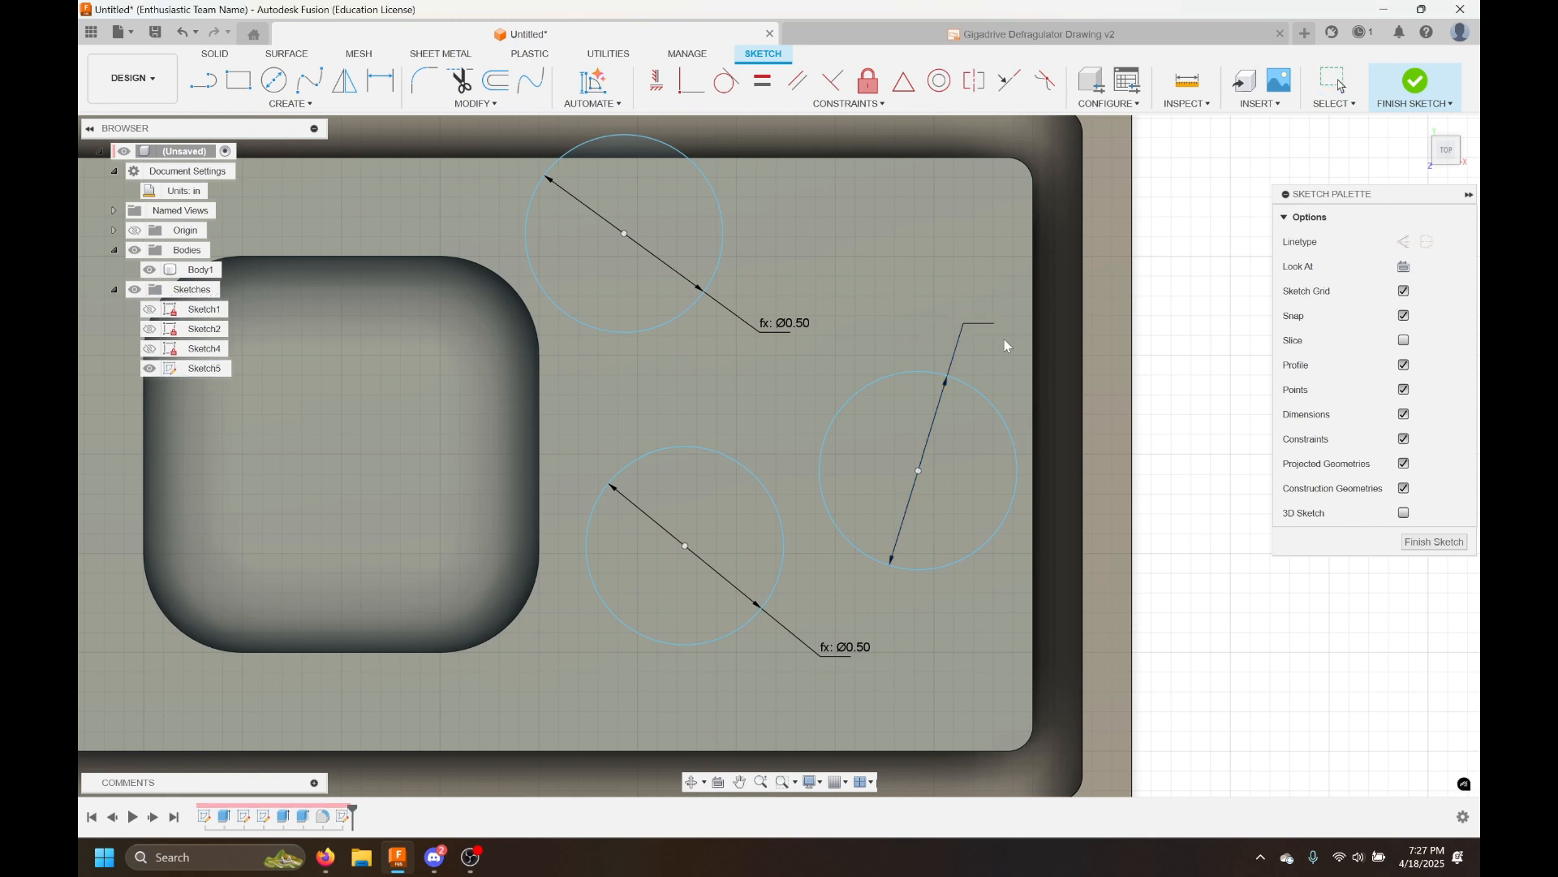
text(.25)
key(Return)
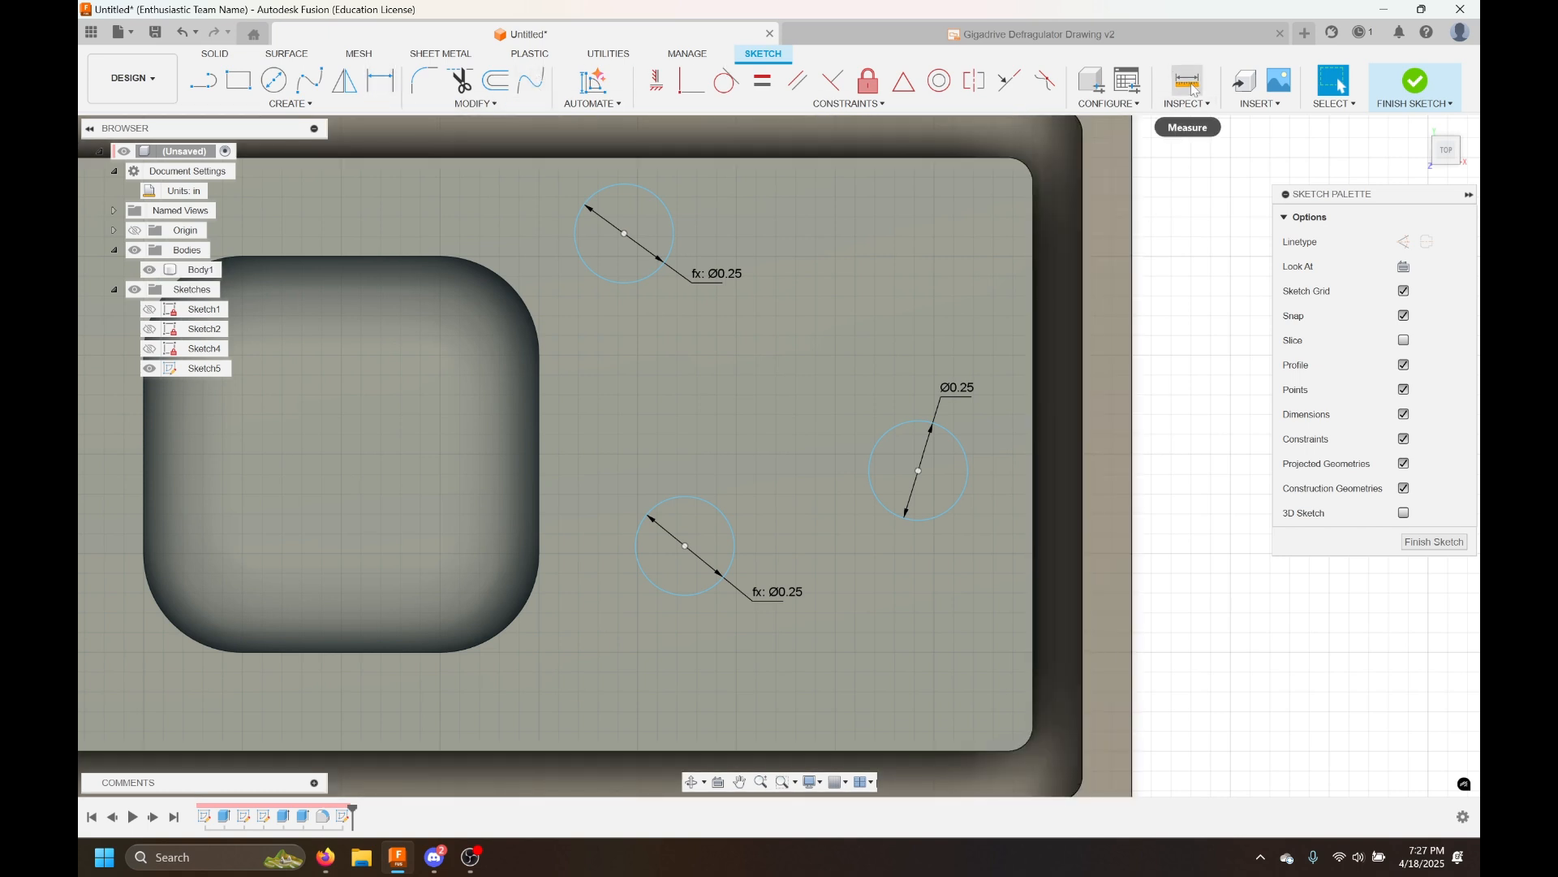
Delete the lower circle's linked diameter dimension
click(388, 85)
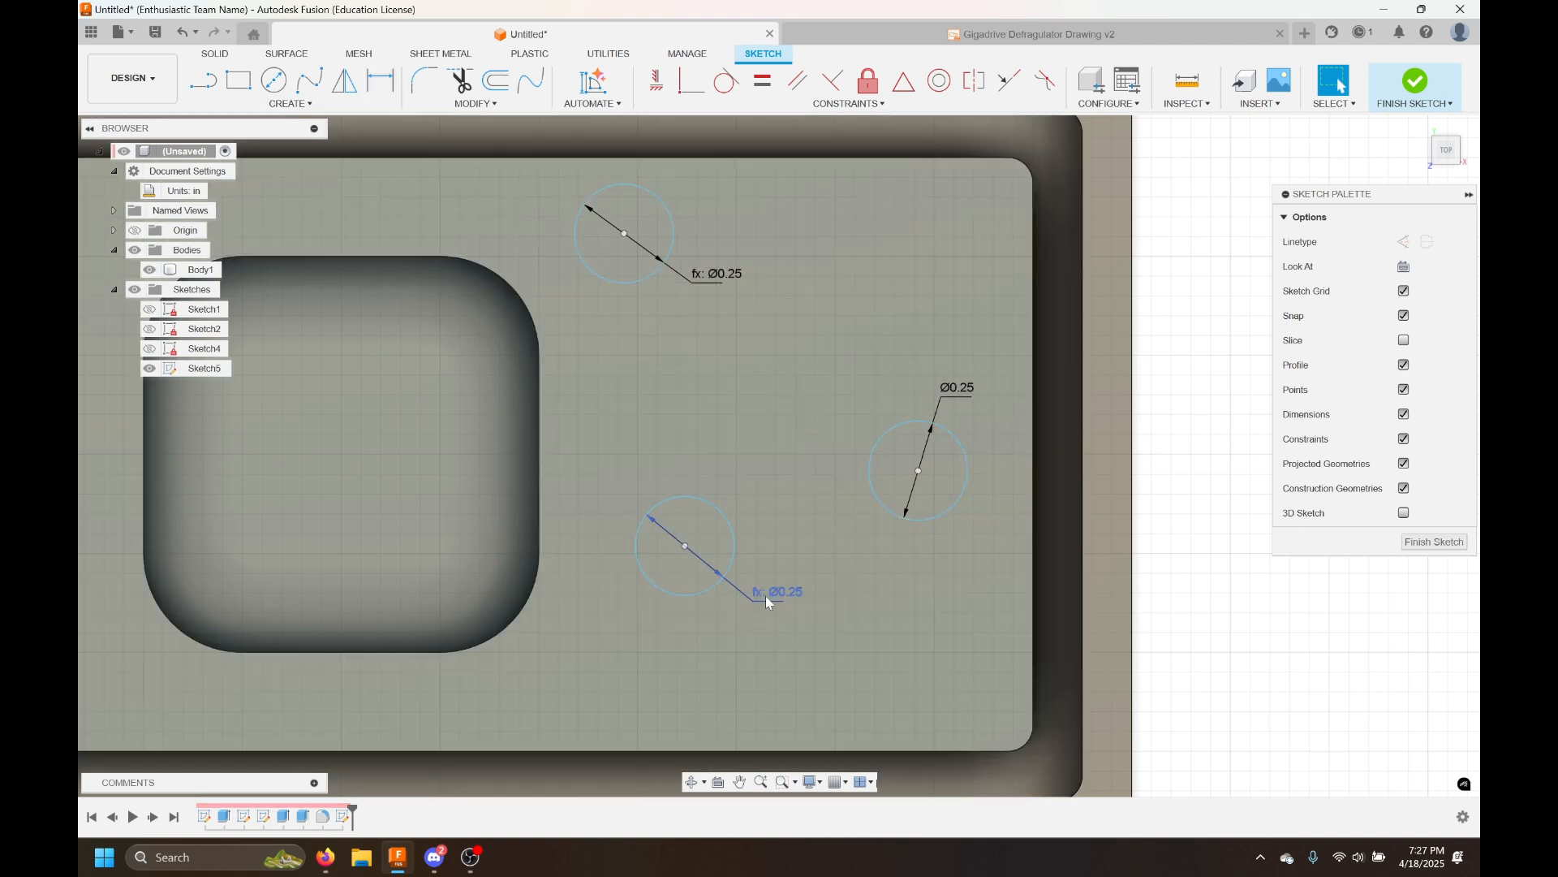
double_click(766, 596)
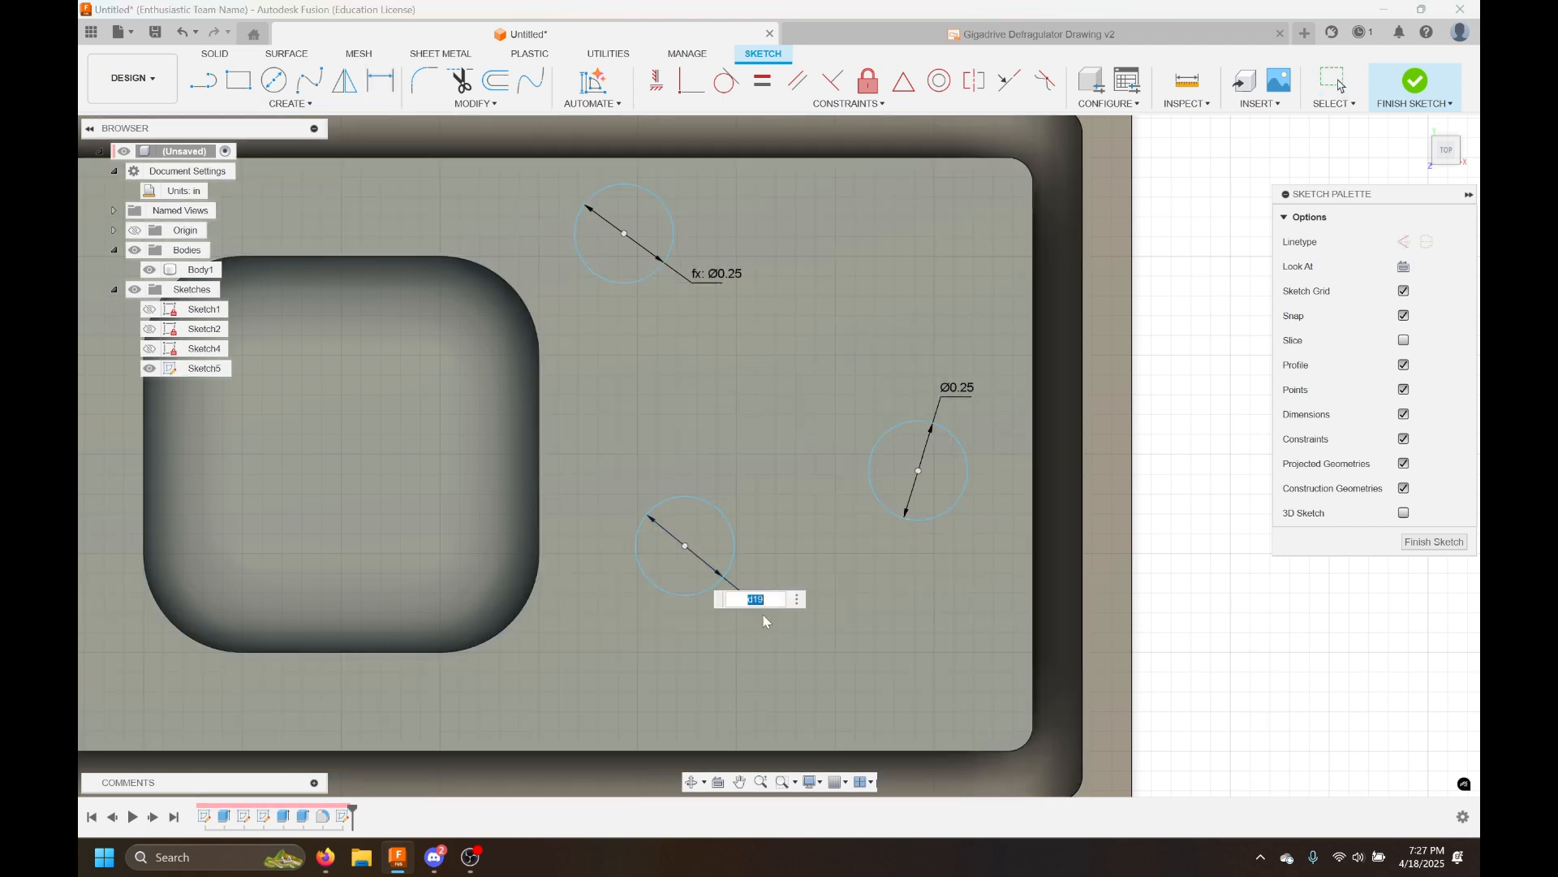
key(Escape)
click(767, 595)
key(Delete)
click(349, 51)
click(386, 69)
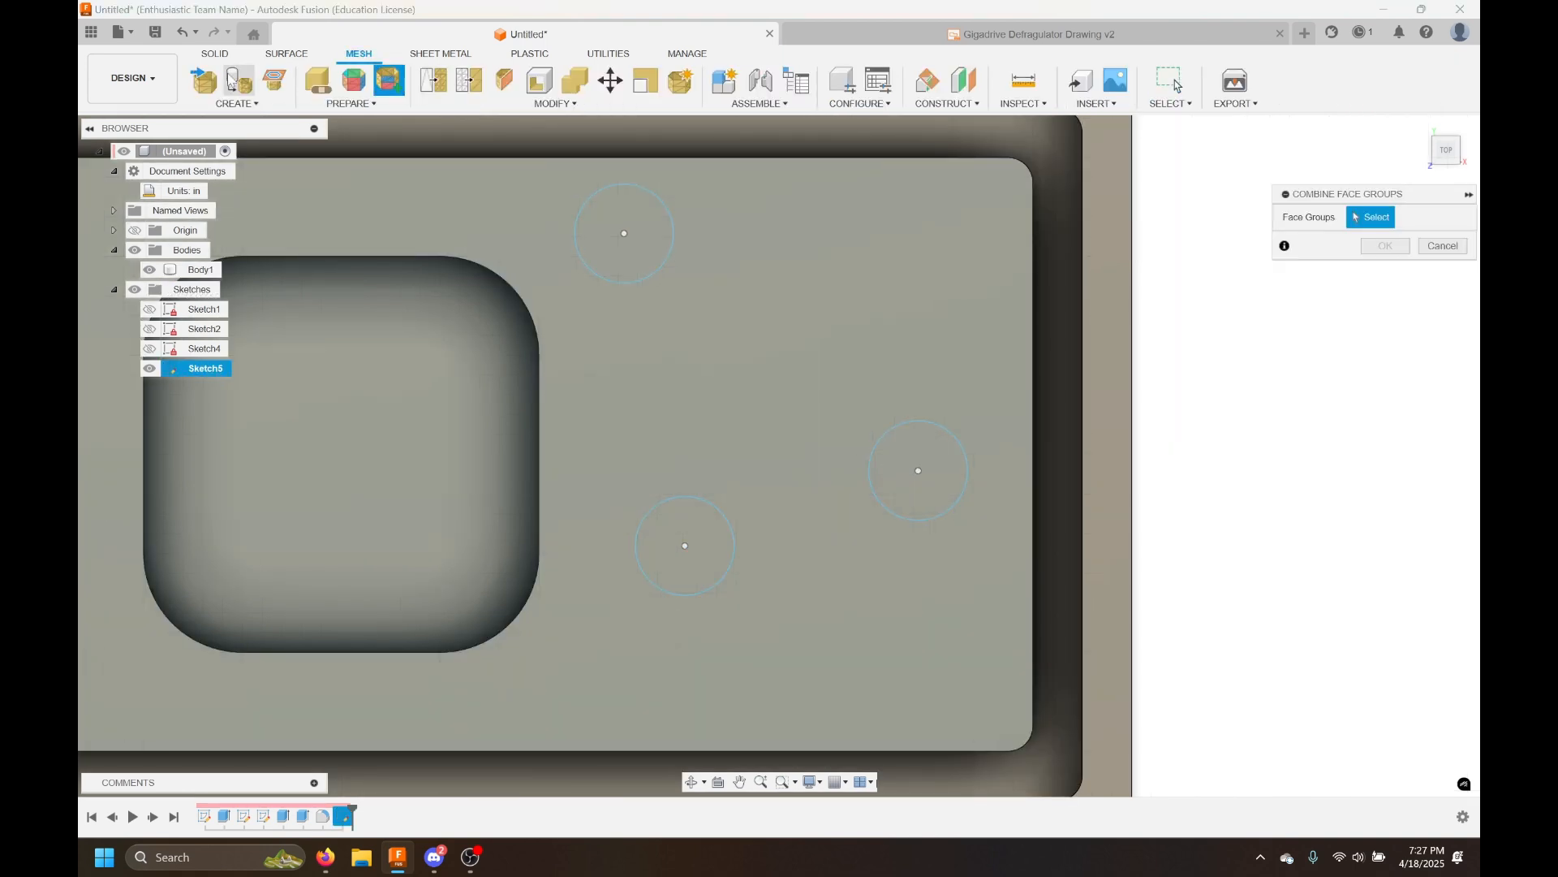
click(221, 53)
Dimension the lower circle's diameter again, linking it equal to d19
key(d)
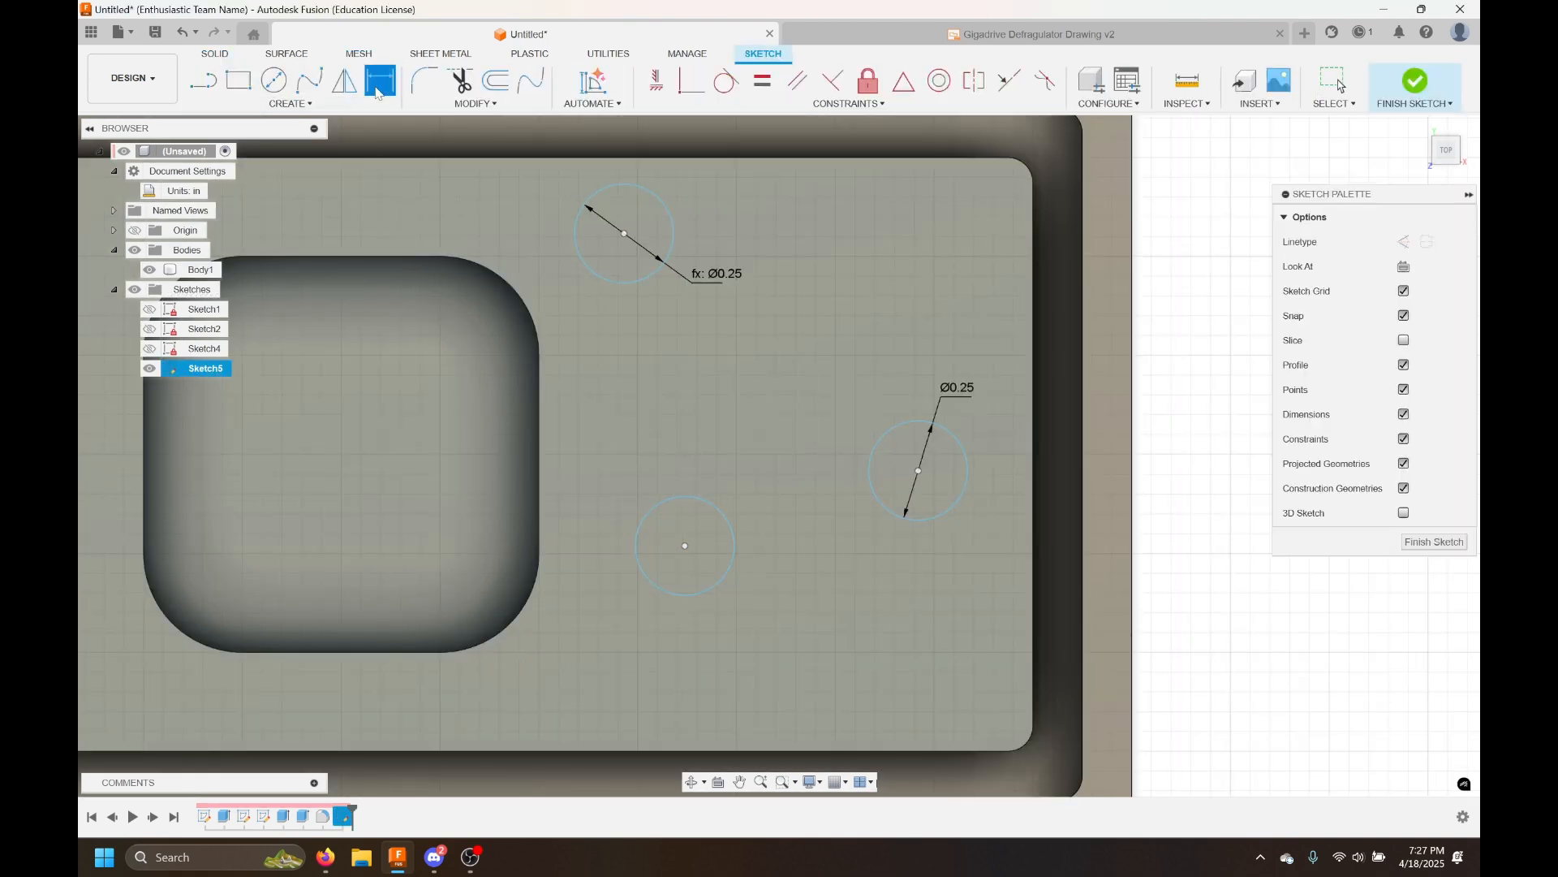
click(721, 517)
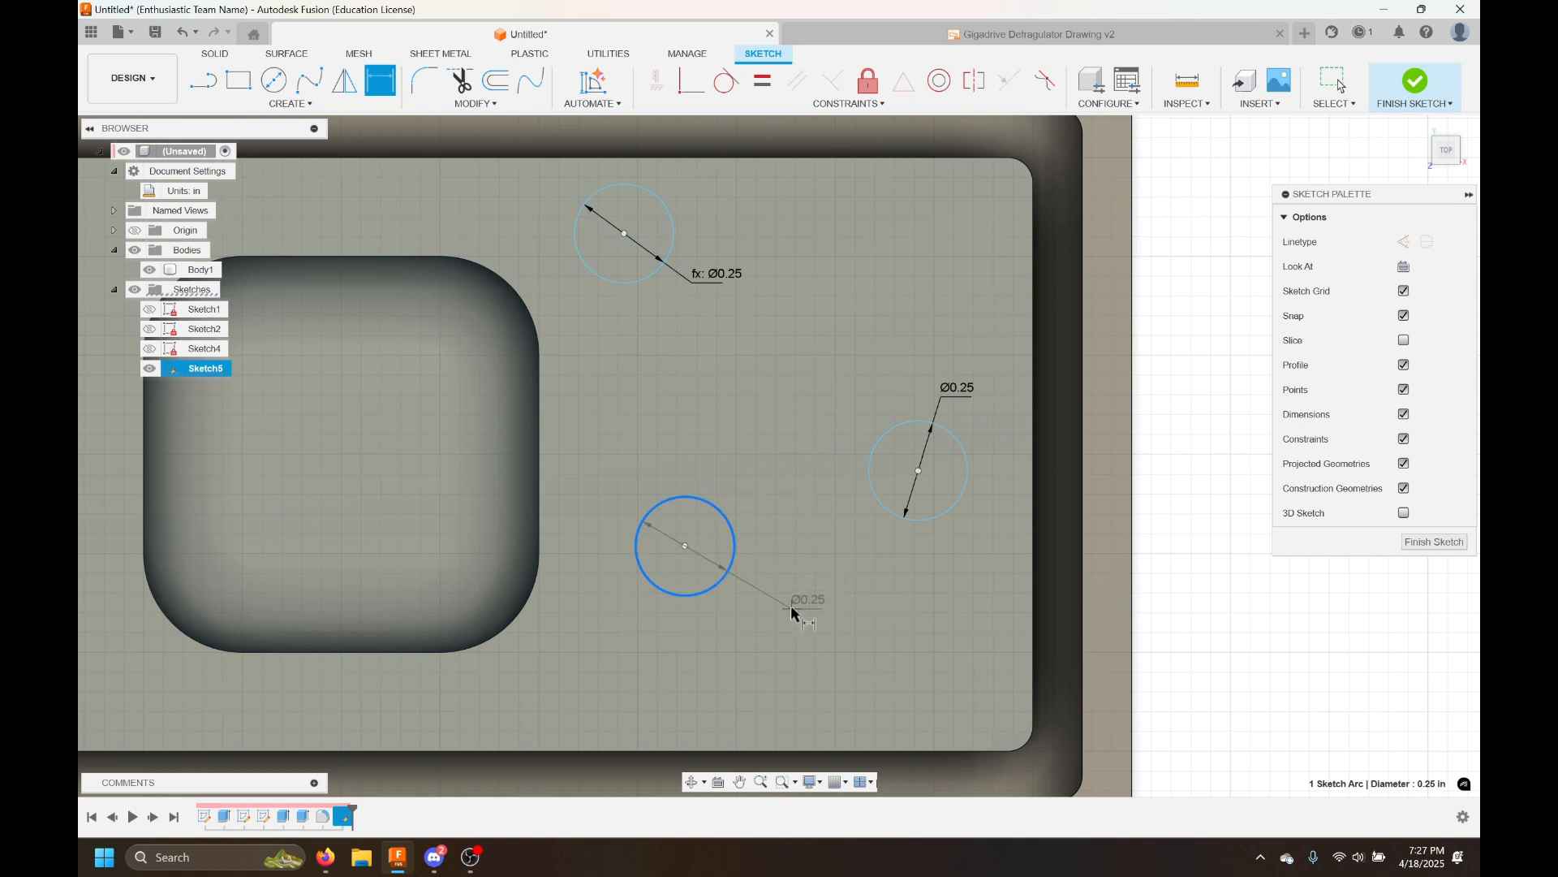
click(793, 614)
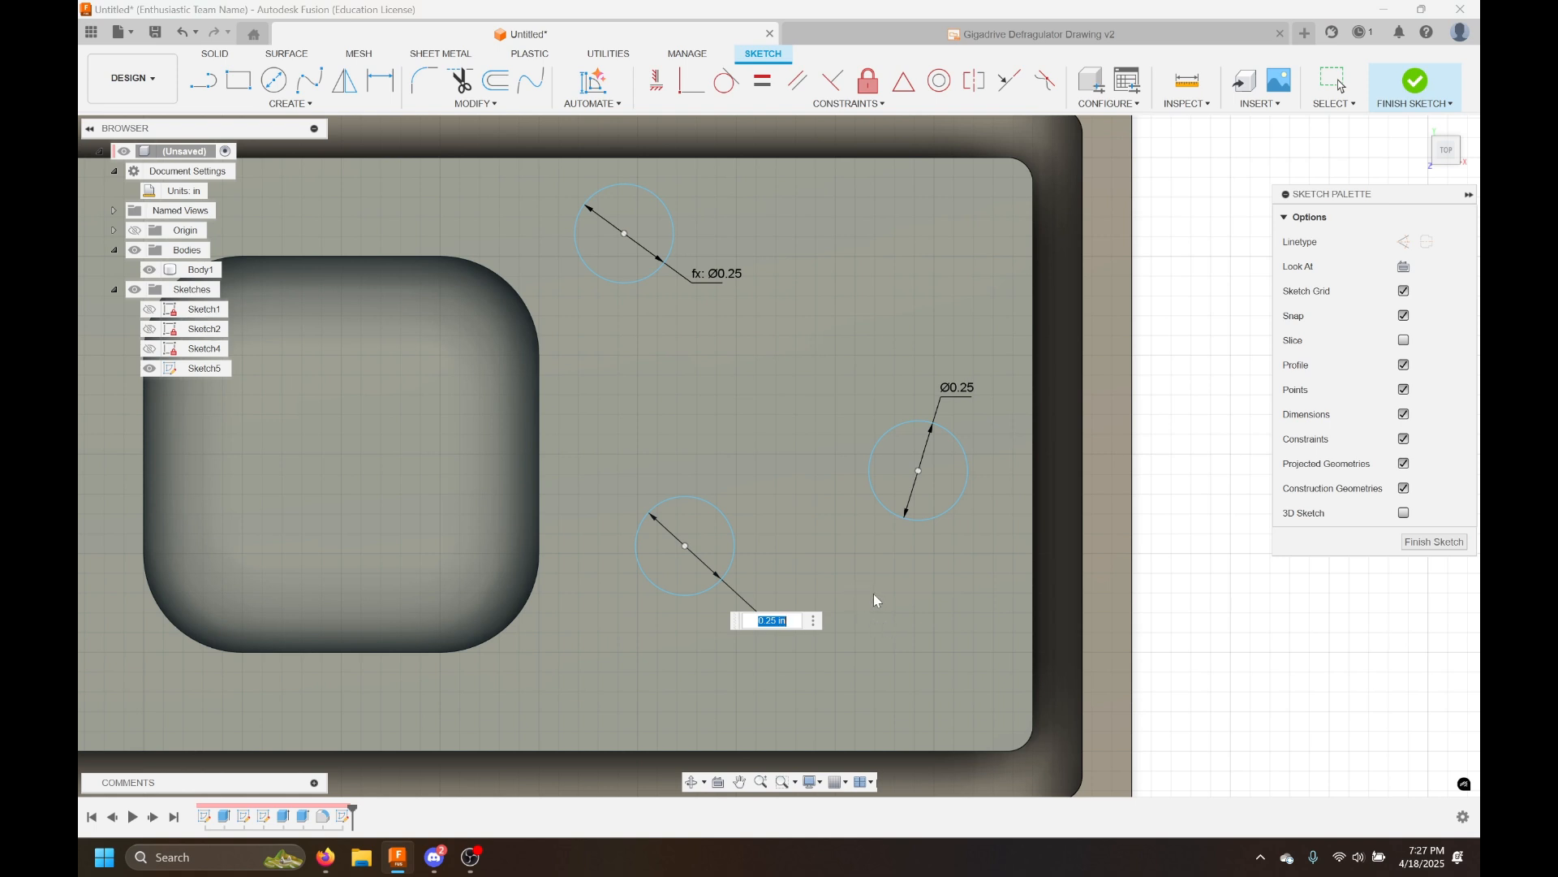
click(962, 389)
key(Return)
key(Escape)
Set the driving d19 diameter to 0.5 in to test the linked circles
click(890, 569)
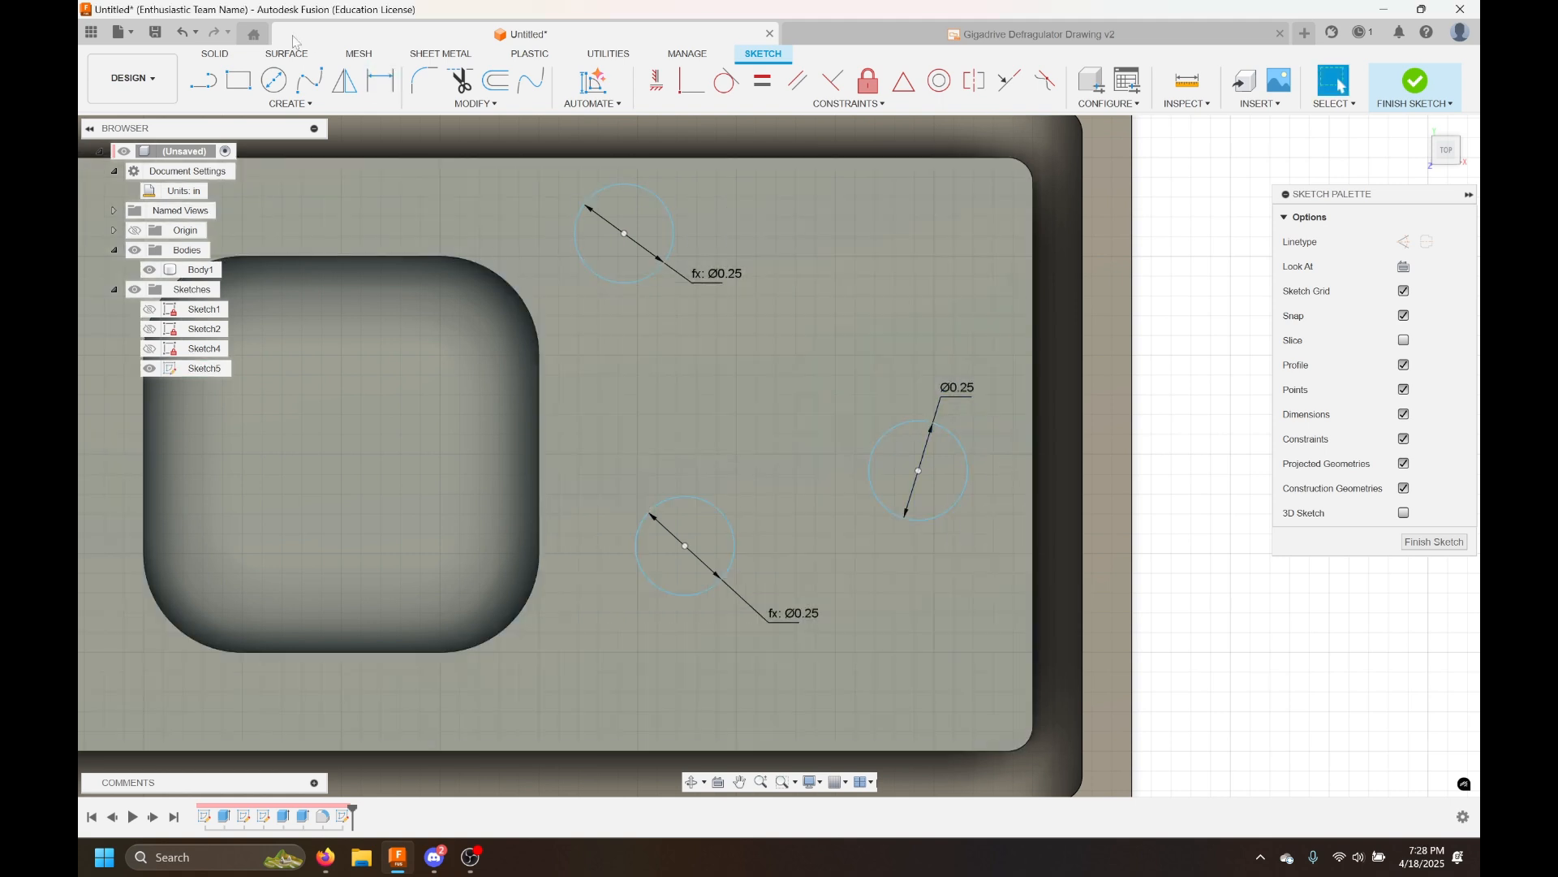
double_click(959, 403)
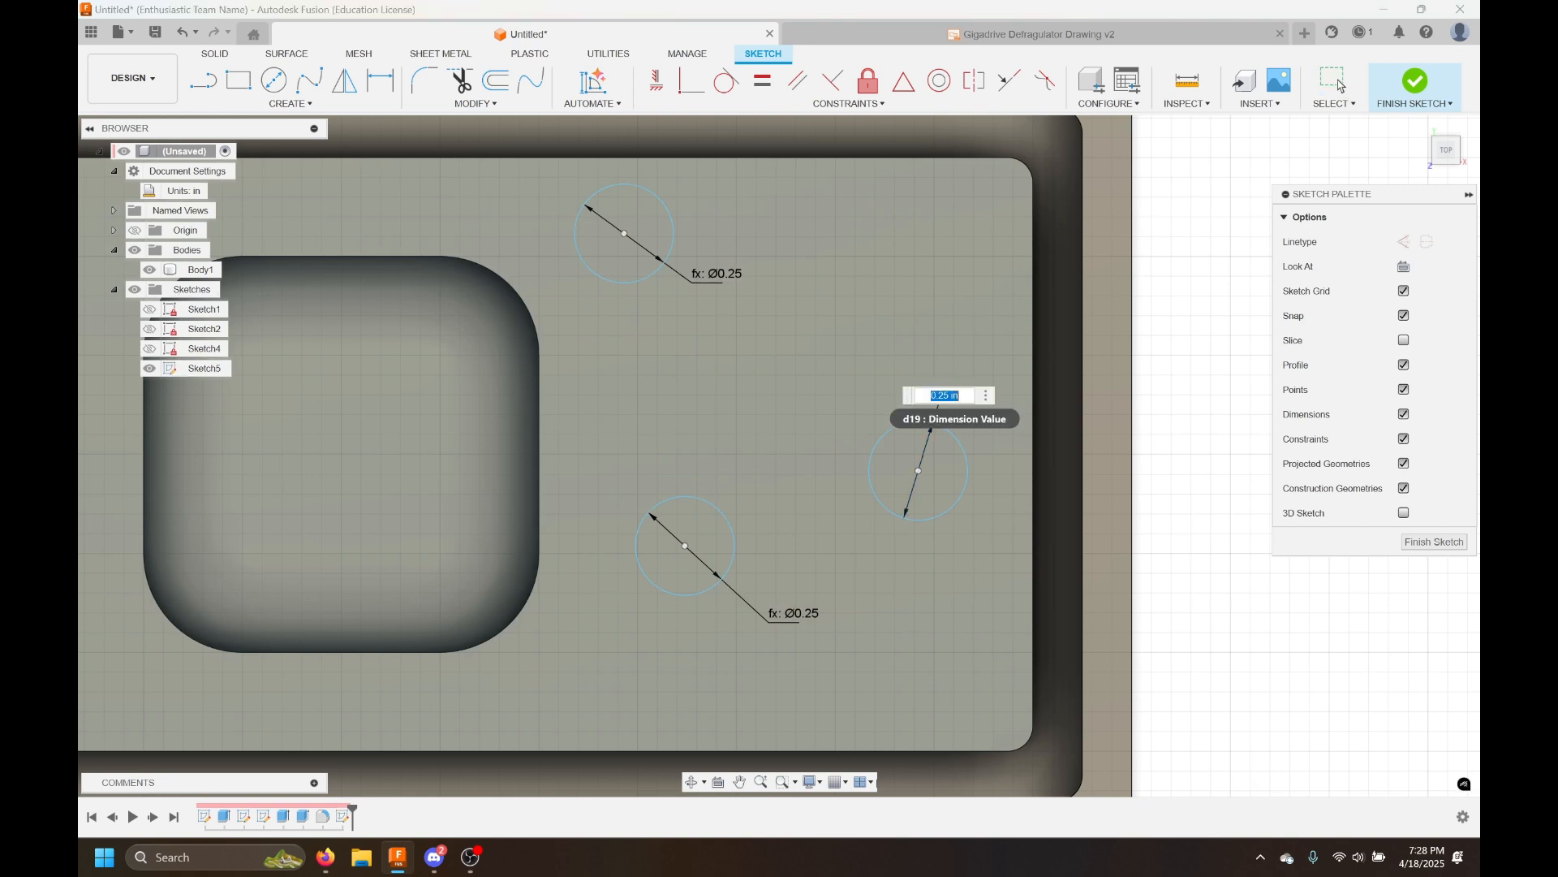
key(Escape)
right_click(964, 393)
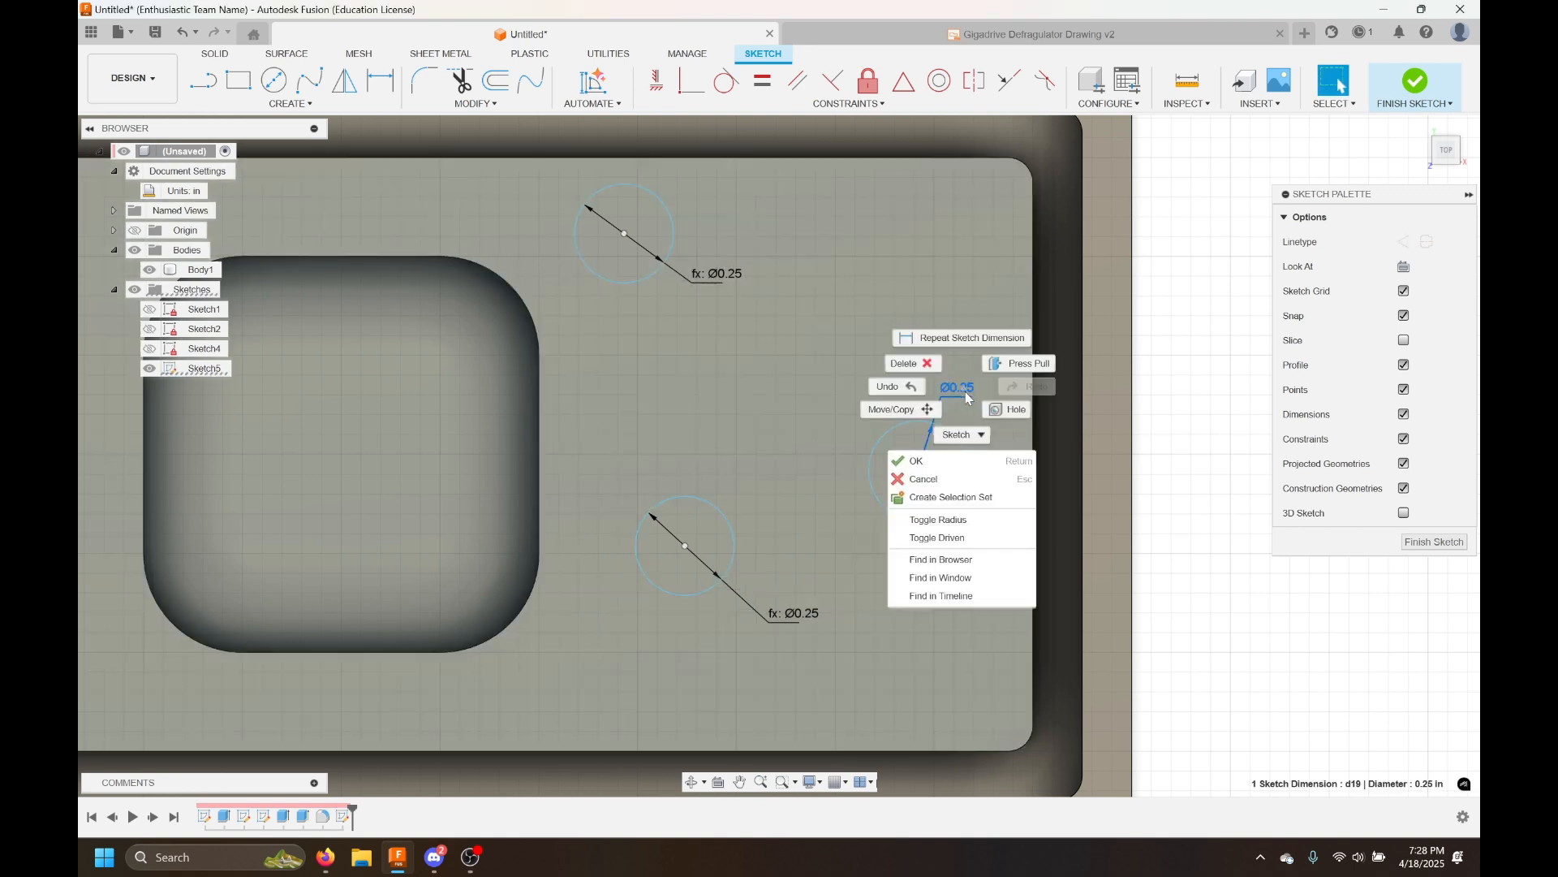
click(964, 392)
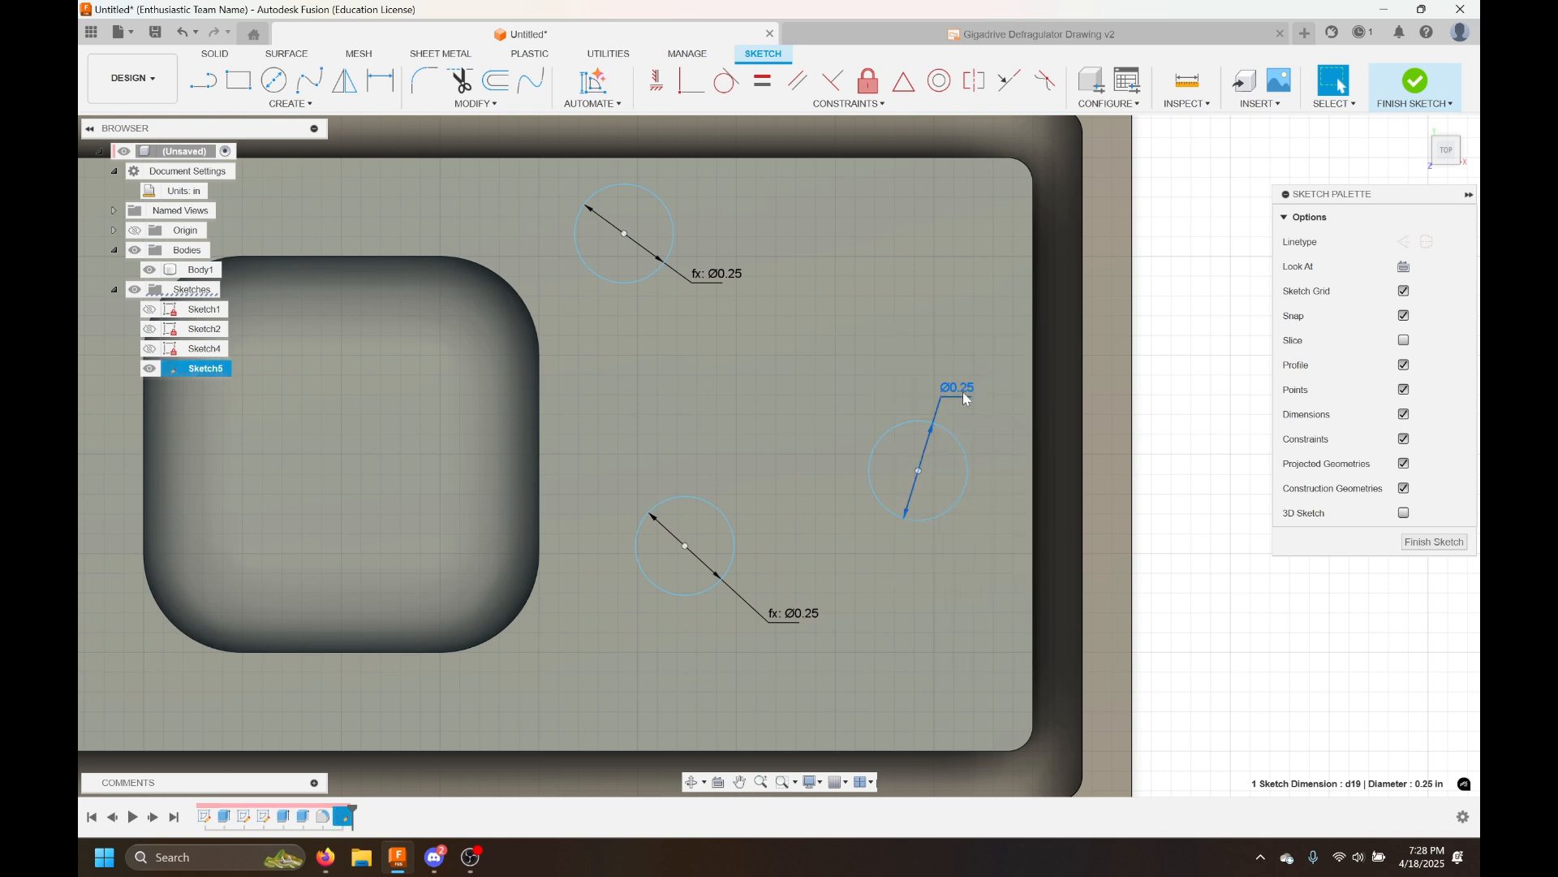
right_click(963, 399)
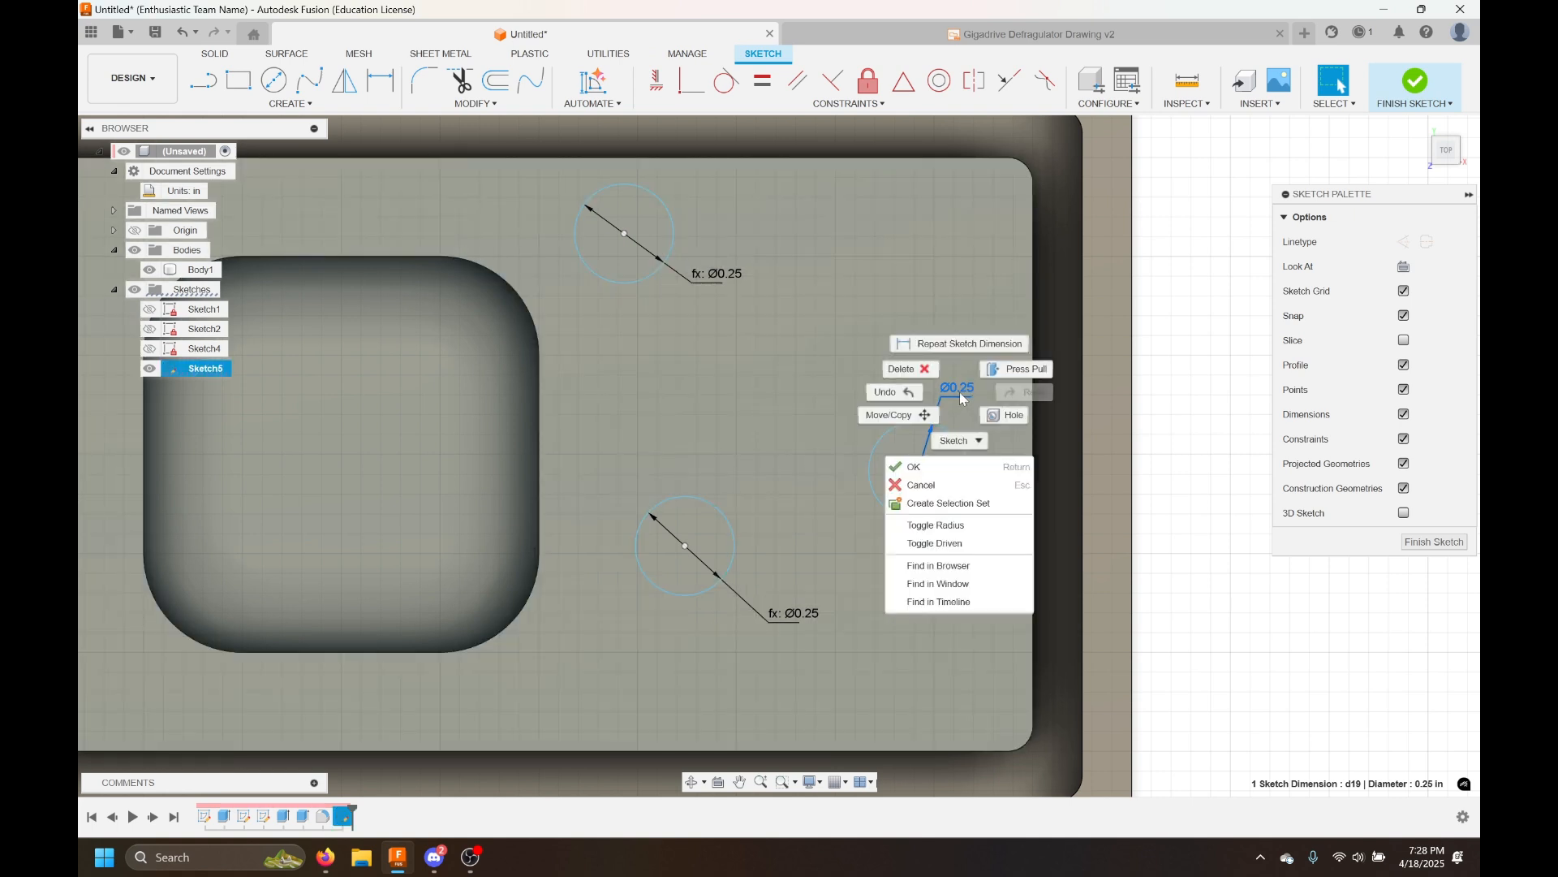
click(963, 398)
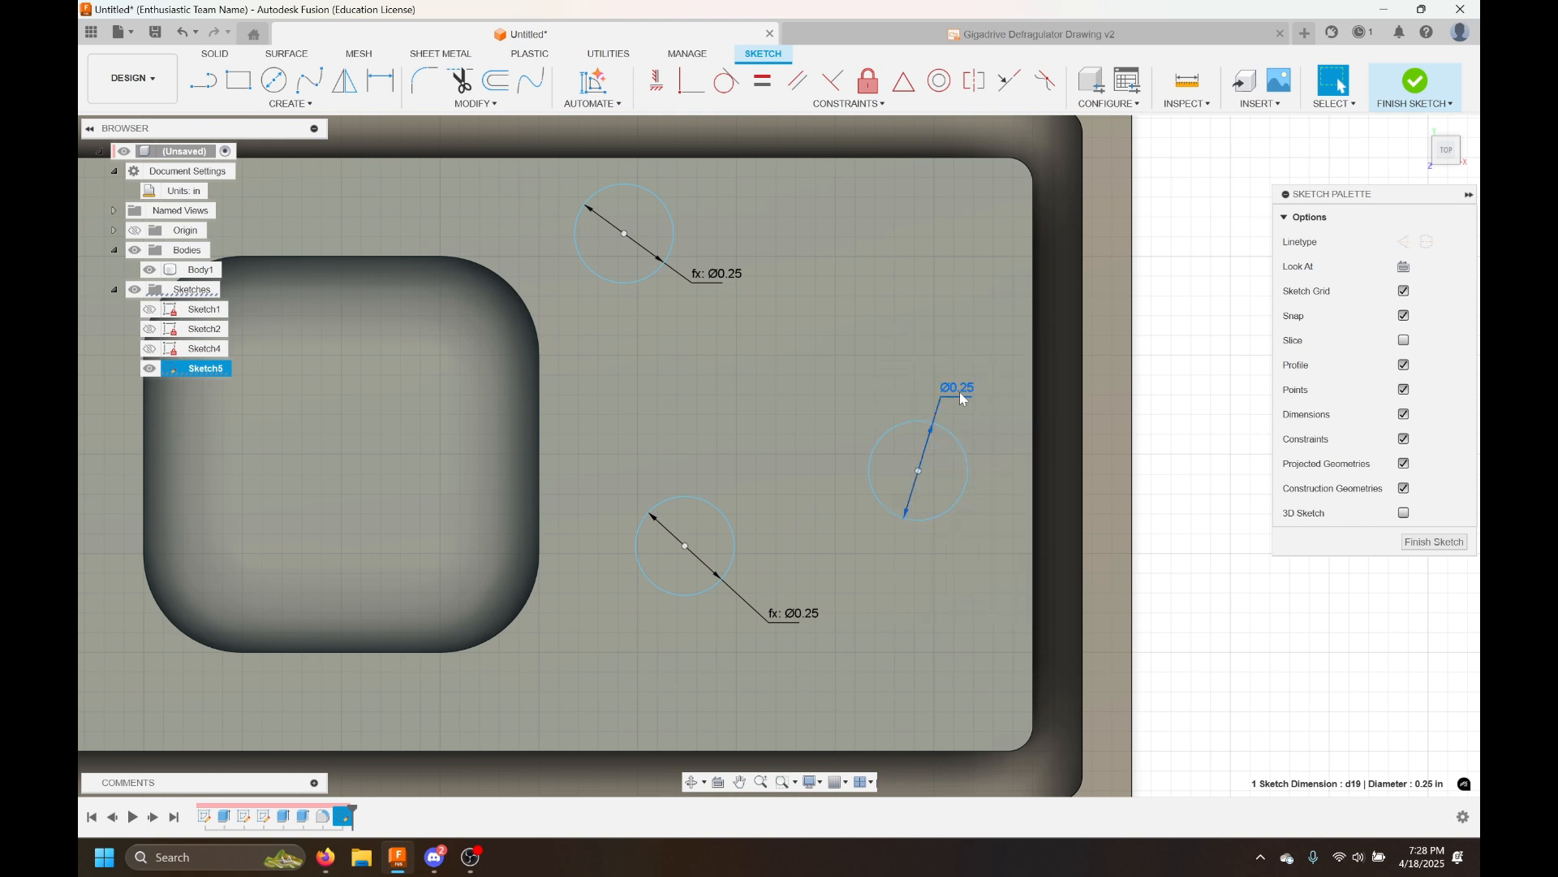
double_click(963, 398)
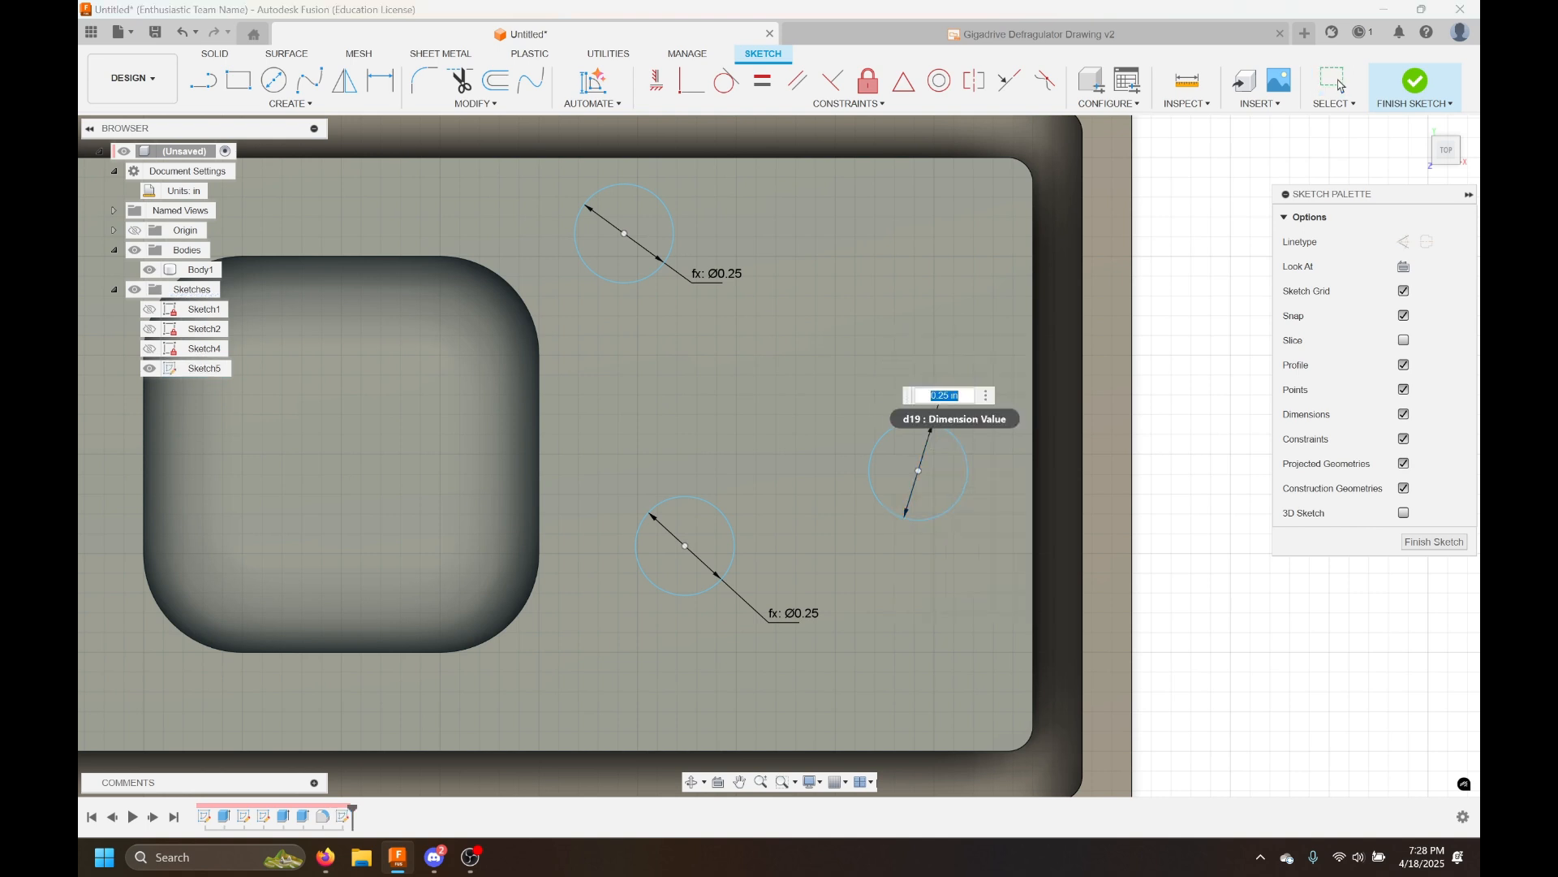
text(0.5)
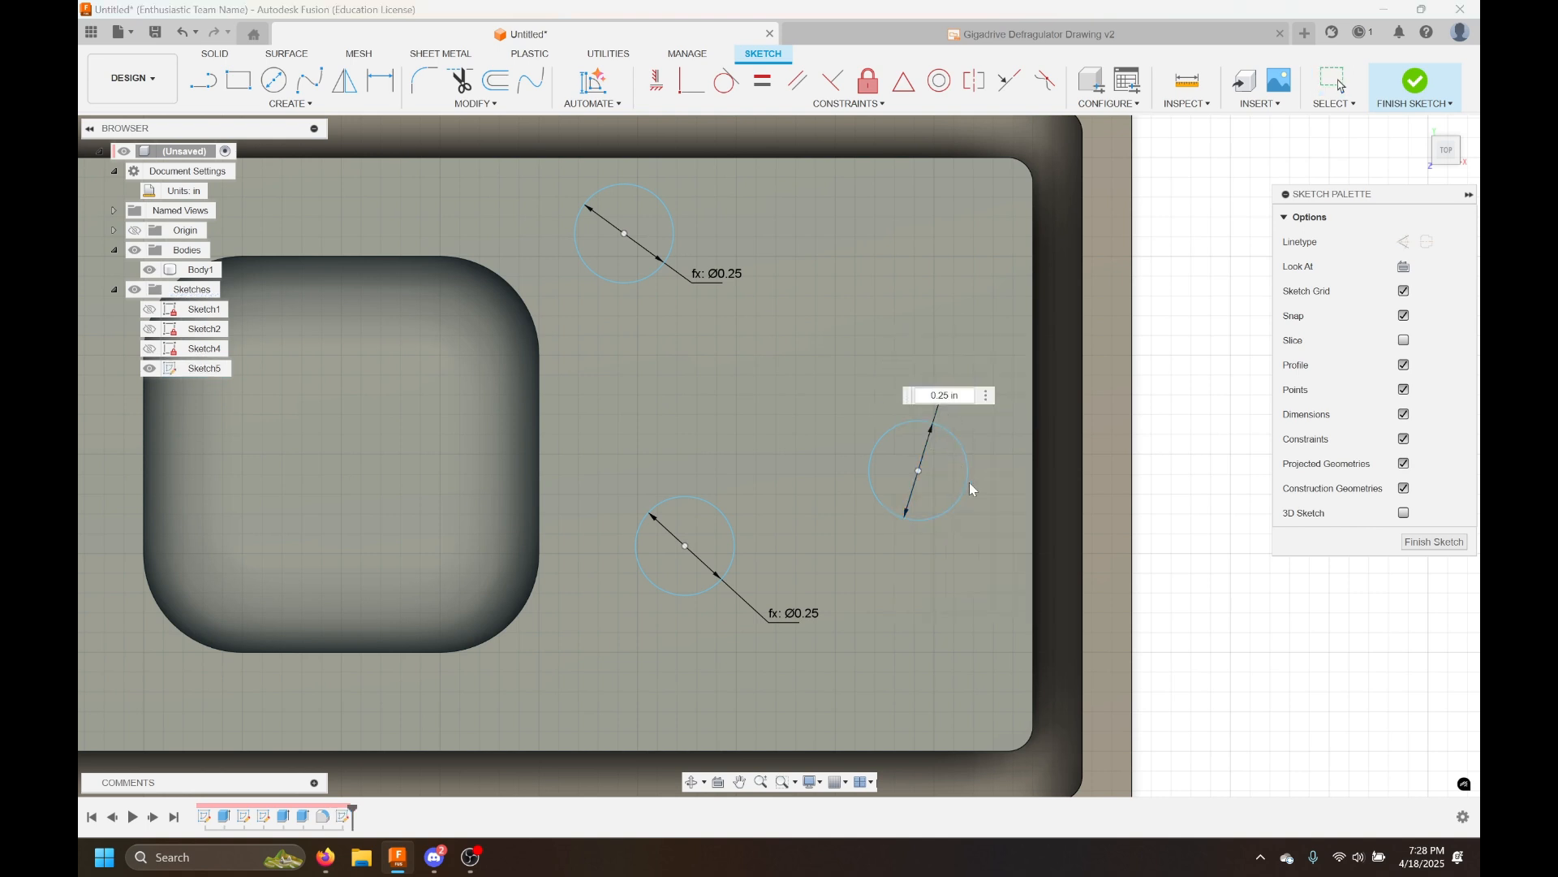
key(Return)
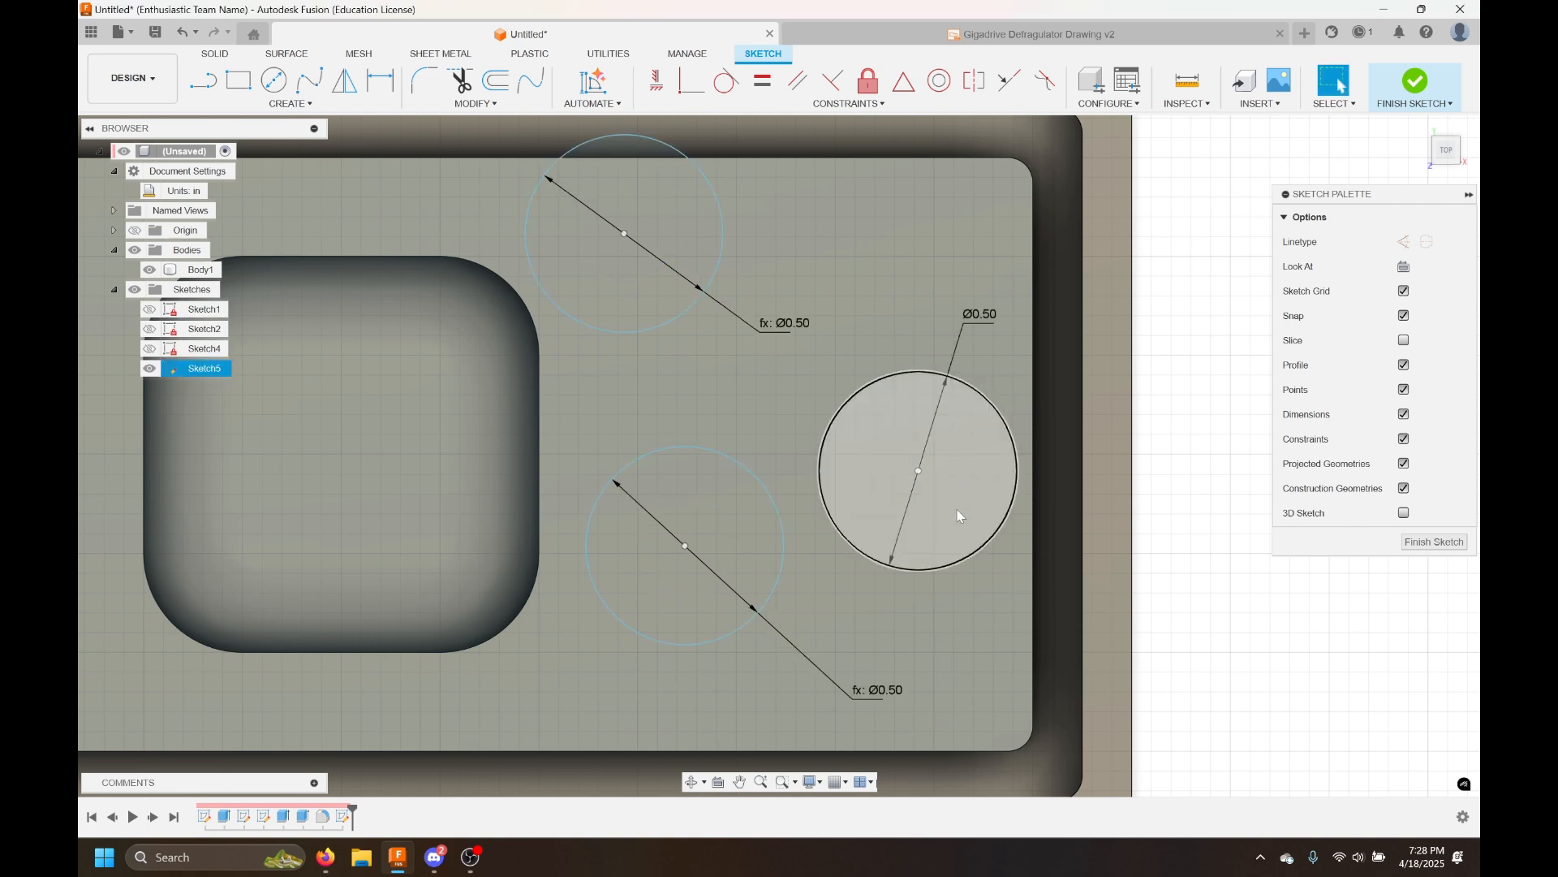
Set the d19 diameter back to 0.25 in
double_click(979, 315)
text(0.25)
key(Return)
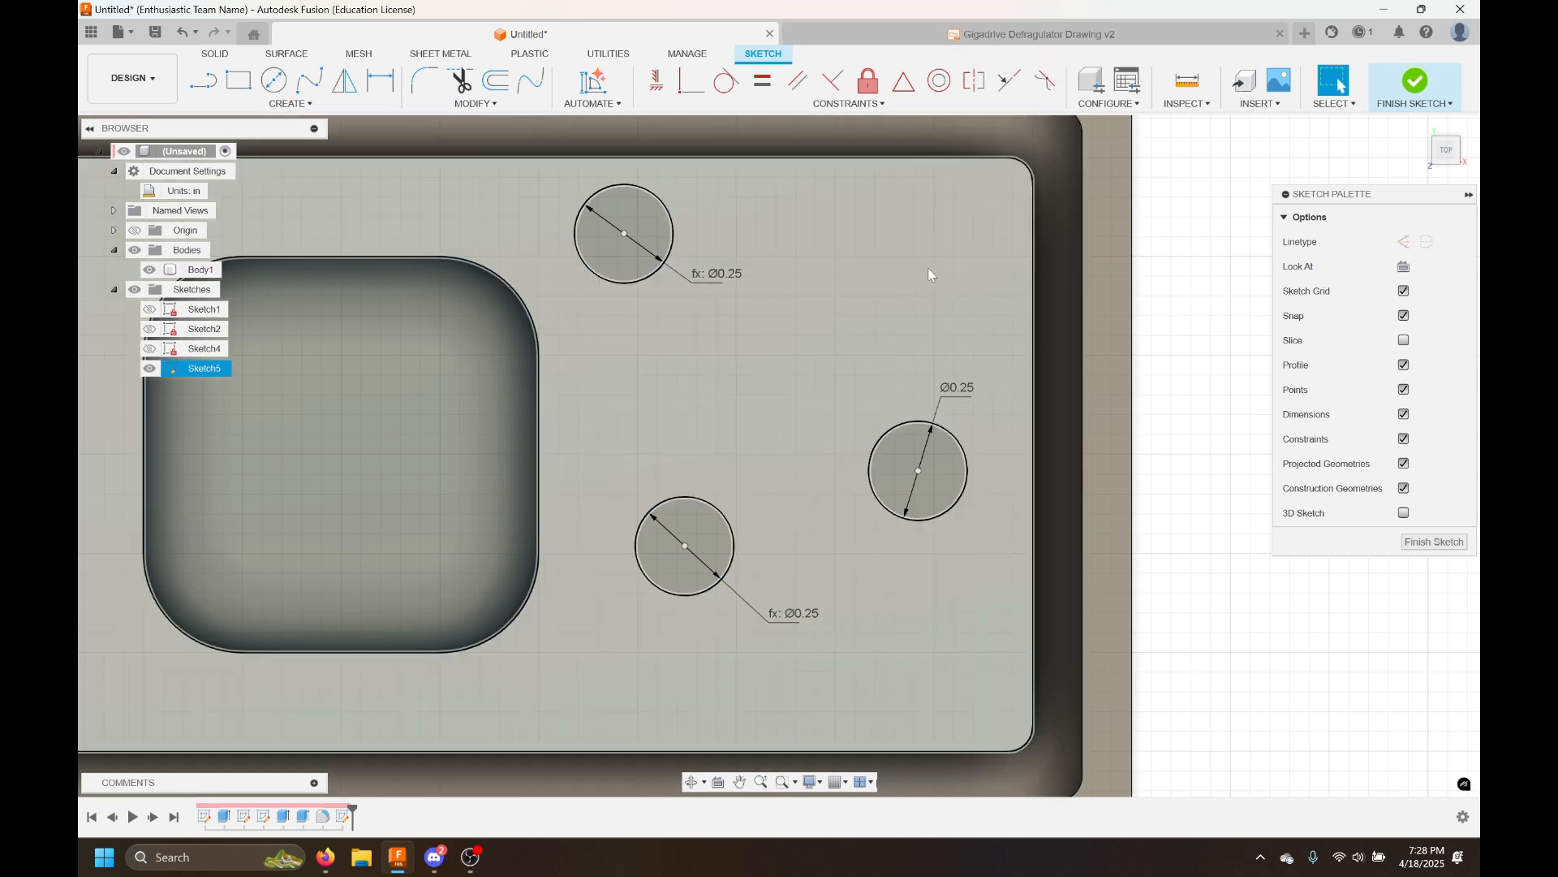
Apply a vertical constraint between the top and lower circle centers and reposition the aligned pair
scroll(1176, 443, down, 1)
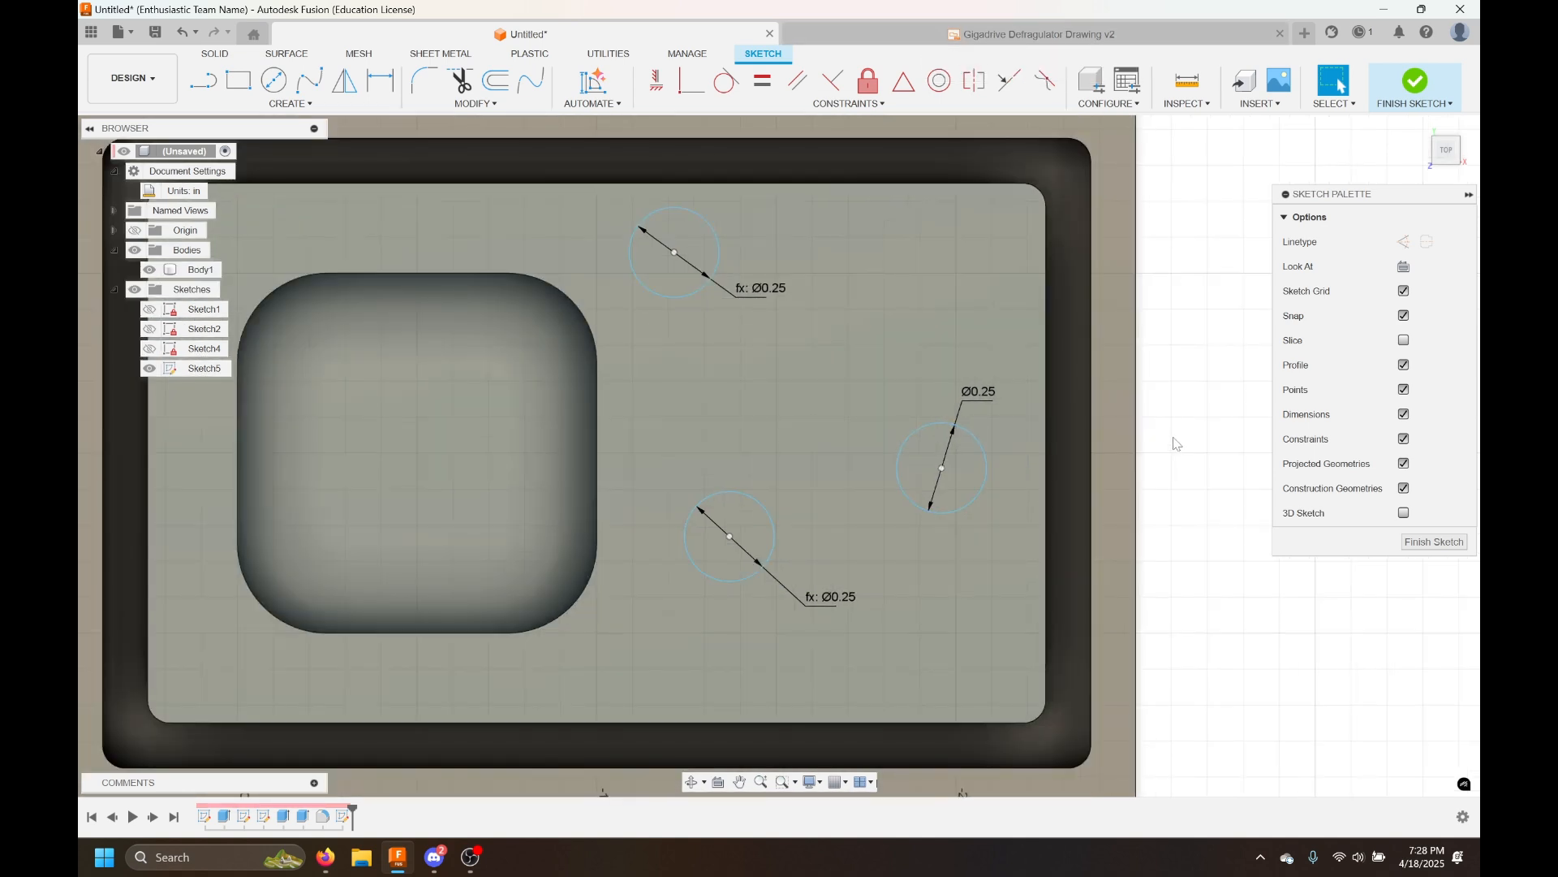
middle_drag(1177, 444, 1130, 411)
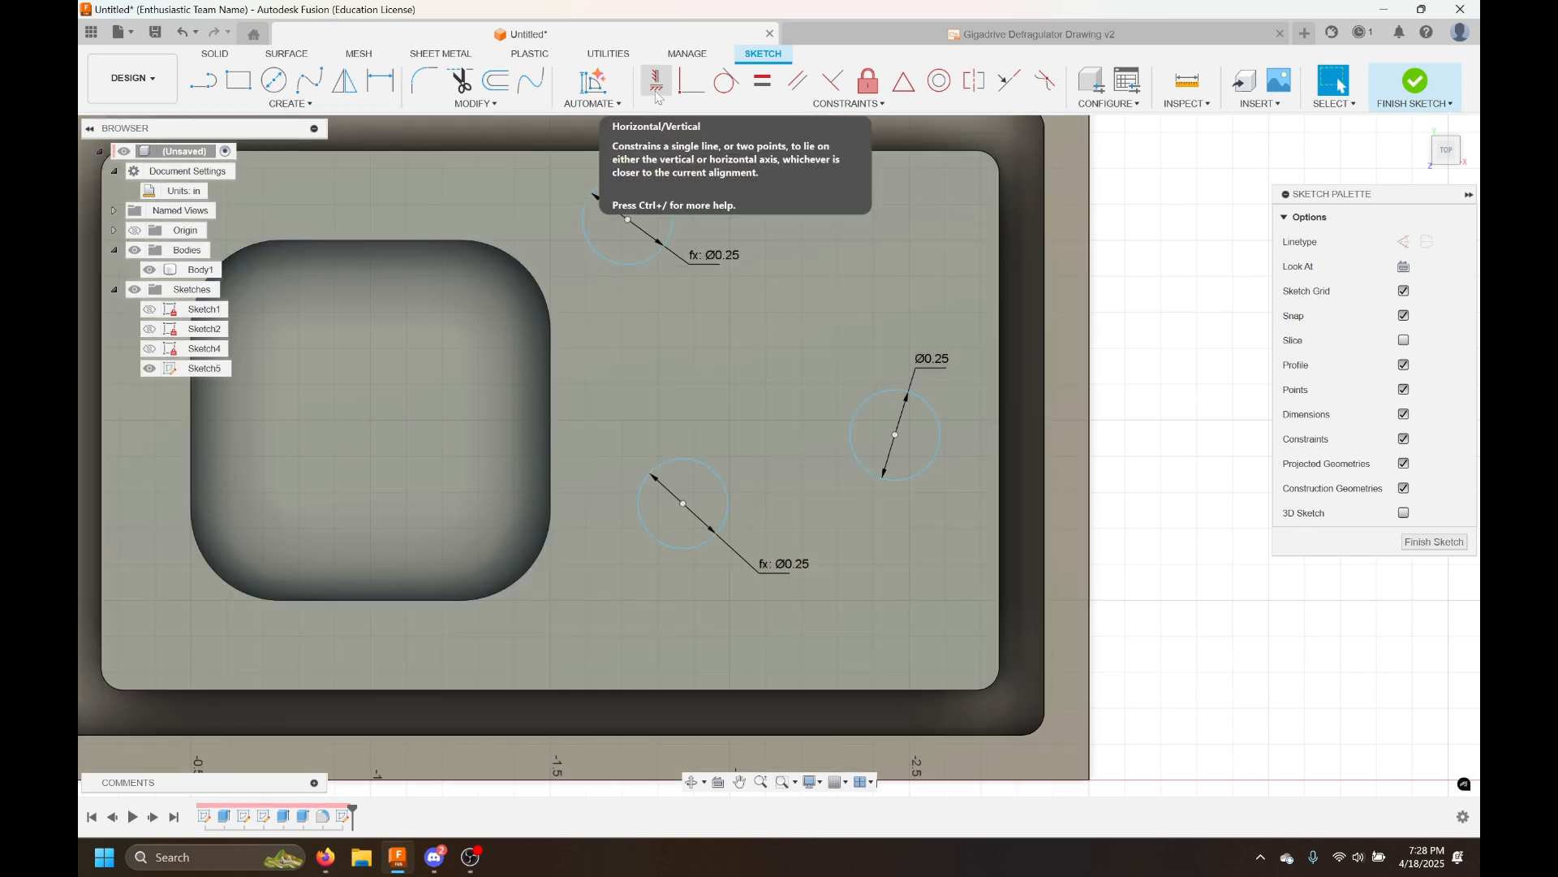
click(657, 84)
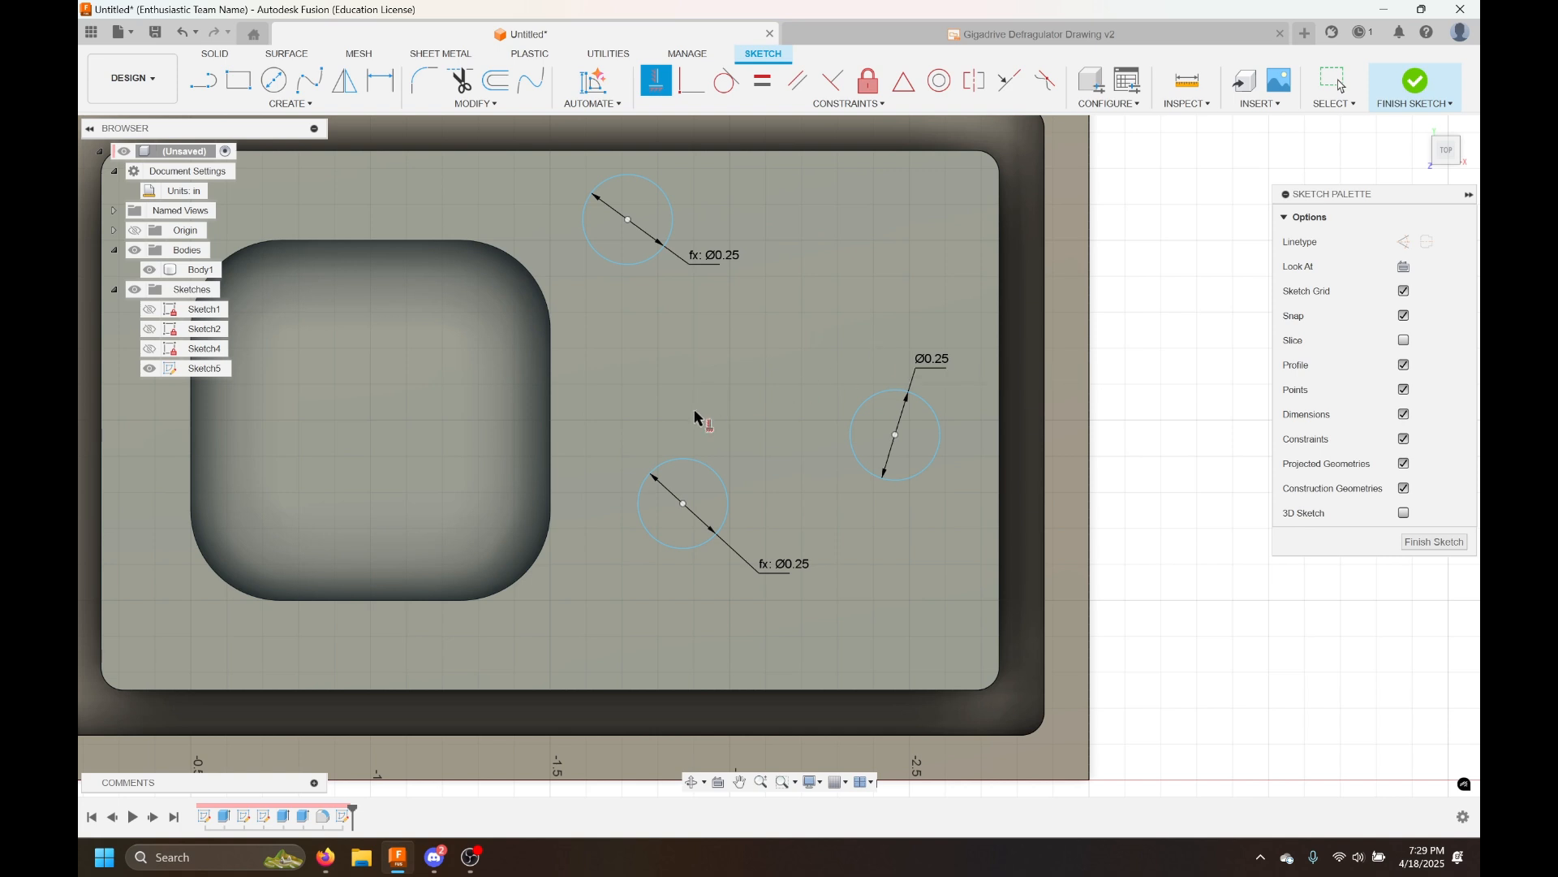
click(628, 220)
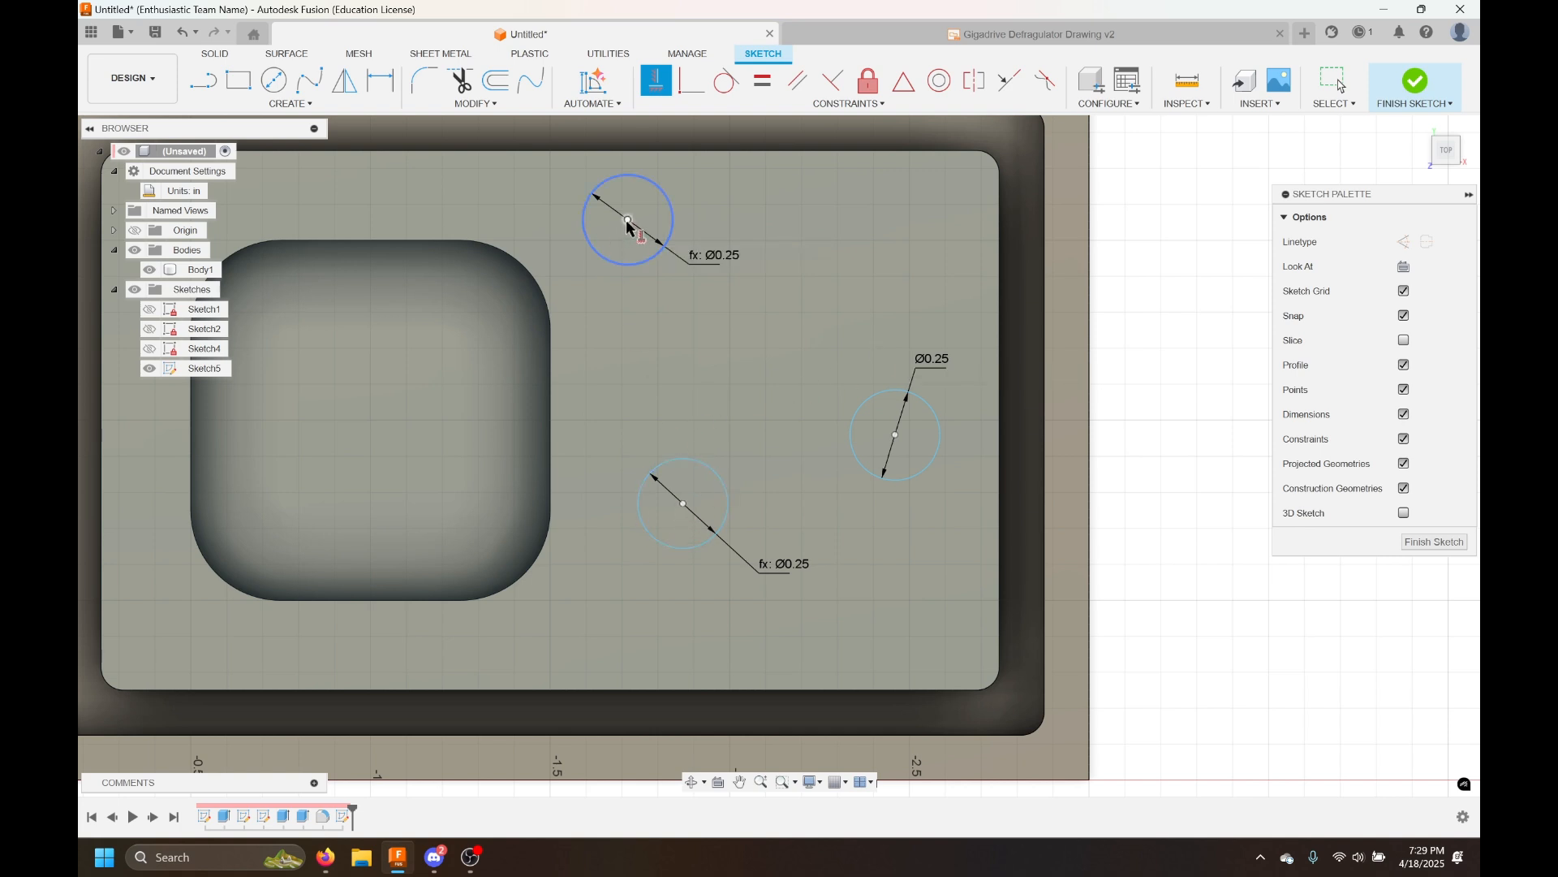
click(684, 504)
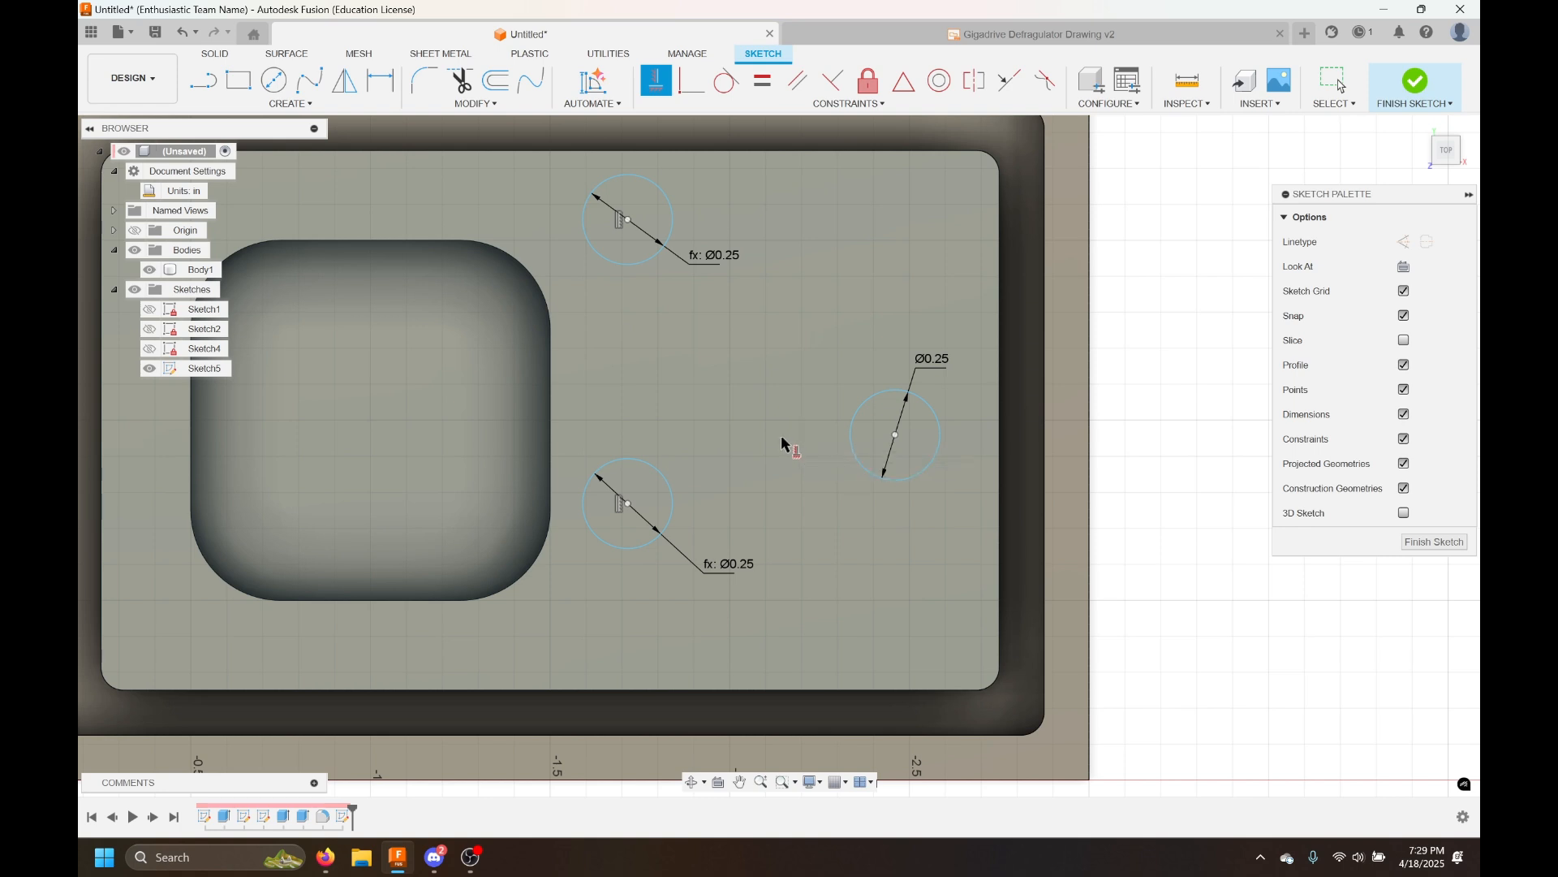
key(Escape)
mouse_move(631, 501)
mouse_down()
mouse_move(651, 450)
mouse_move(665, 540)
mouse_move(657, 404)
mouse_move(673, 394)
mouse_move(619, 502)
mouse_move(675, 514)
mouse_move(667, 422)
mouse_move(672, 532)
mouse_move(686, 530)
mouse_up()
click(1202, 439)
scroll(1194, 440, down, 1)
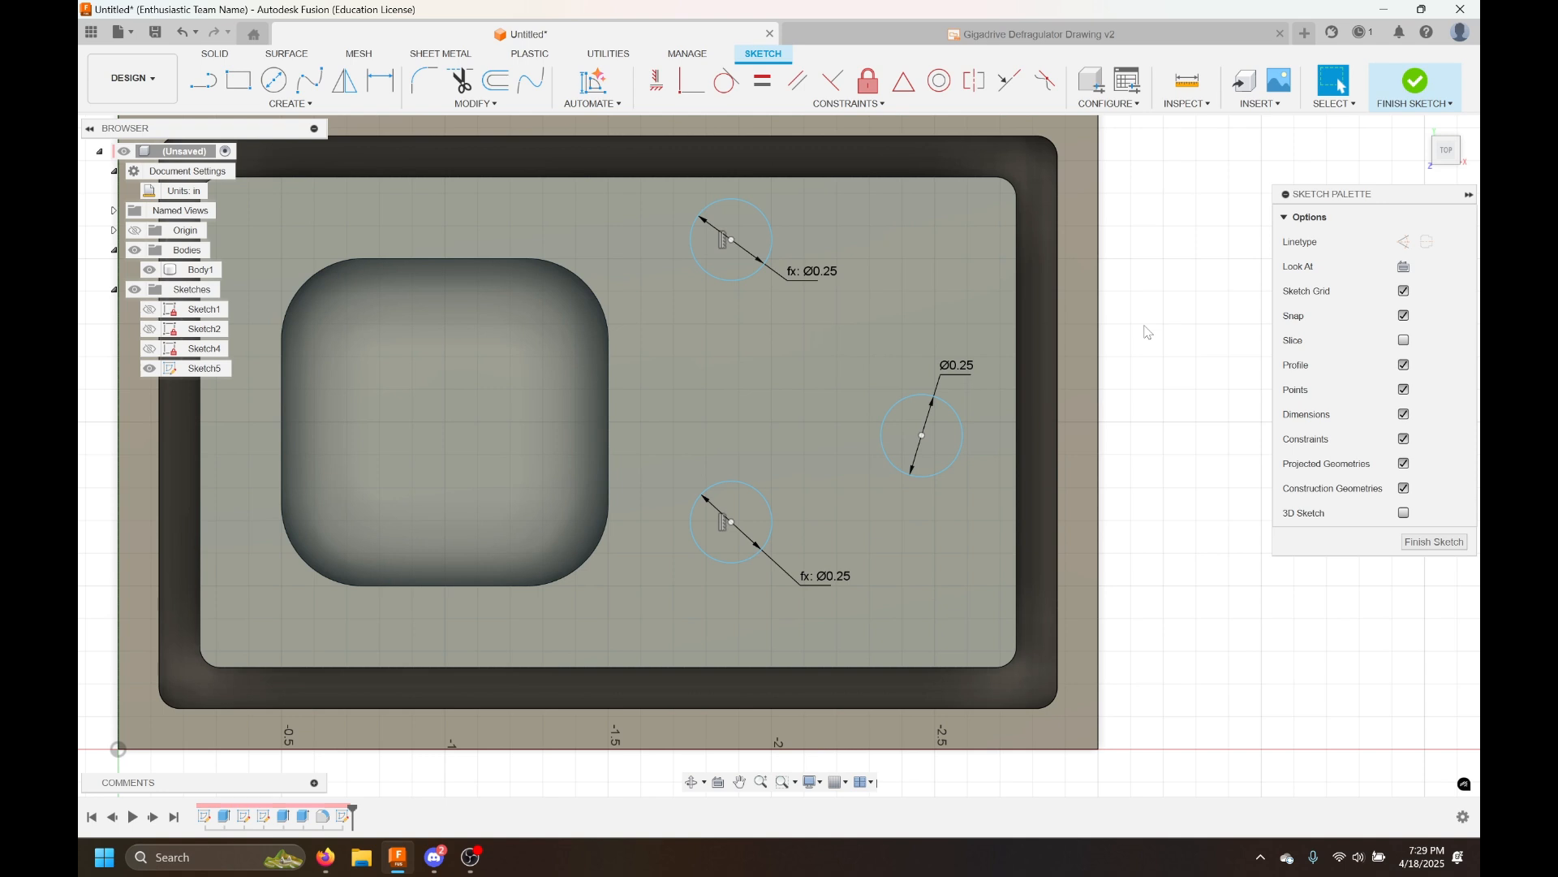
middle_drag(1120, 398, 1103, 424)
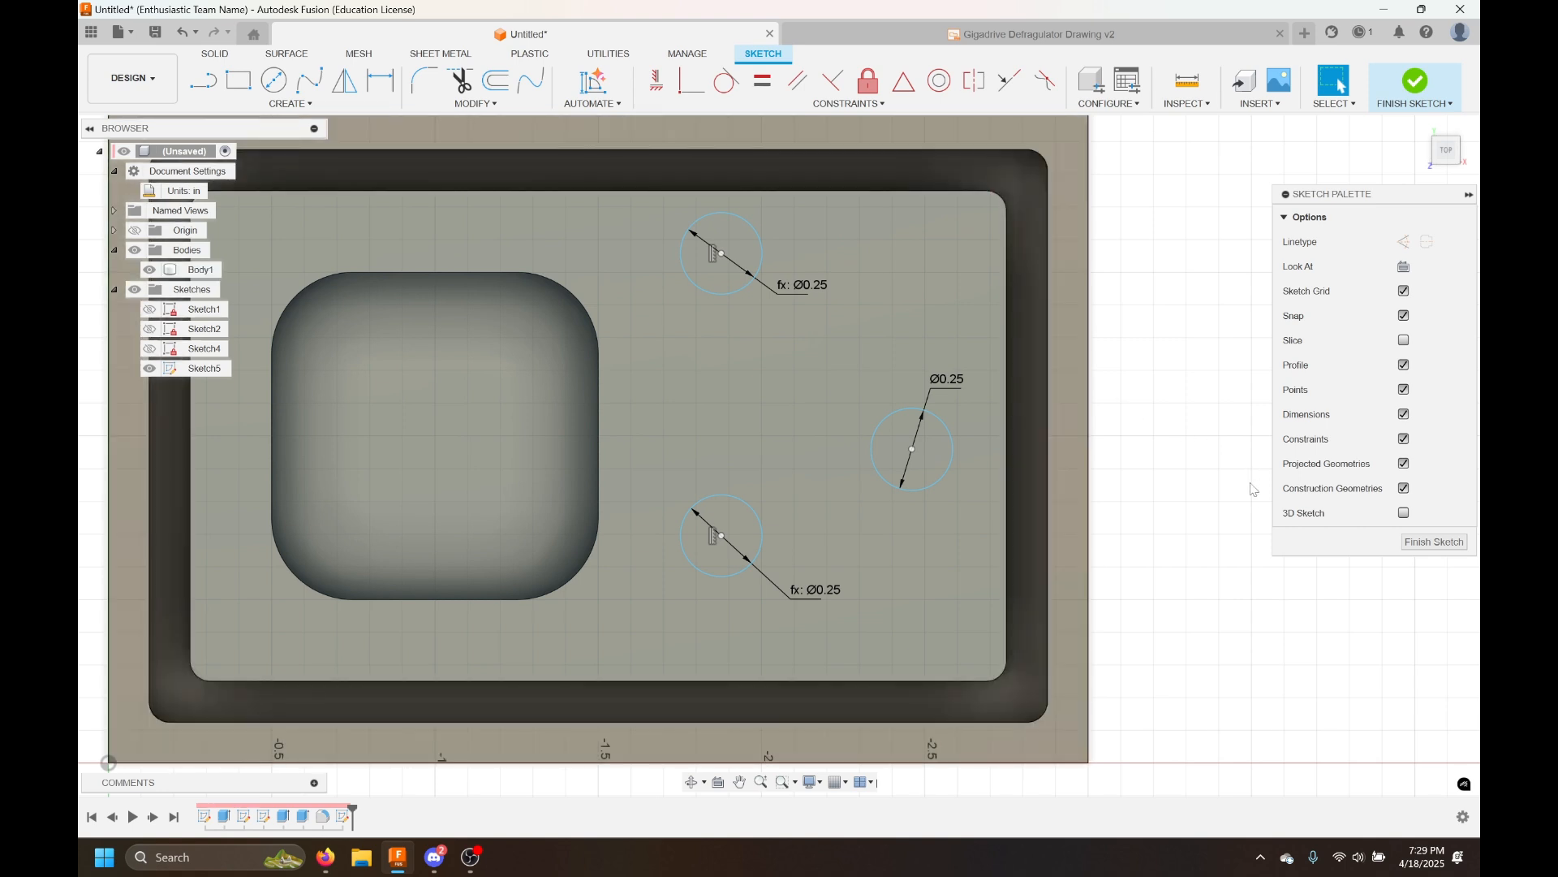
Draw a horizontal line about 2.5 in long across the inner face from edge to edge
key(l)
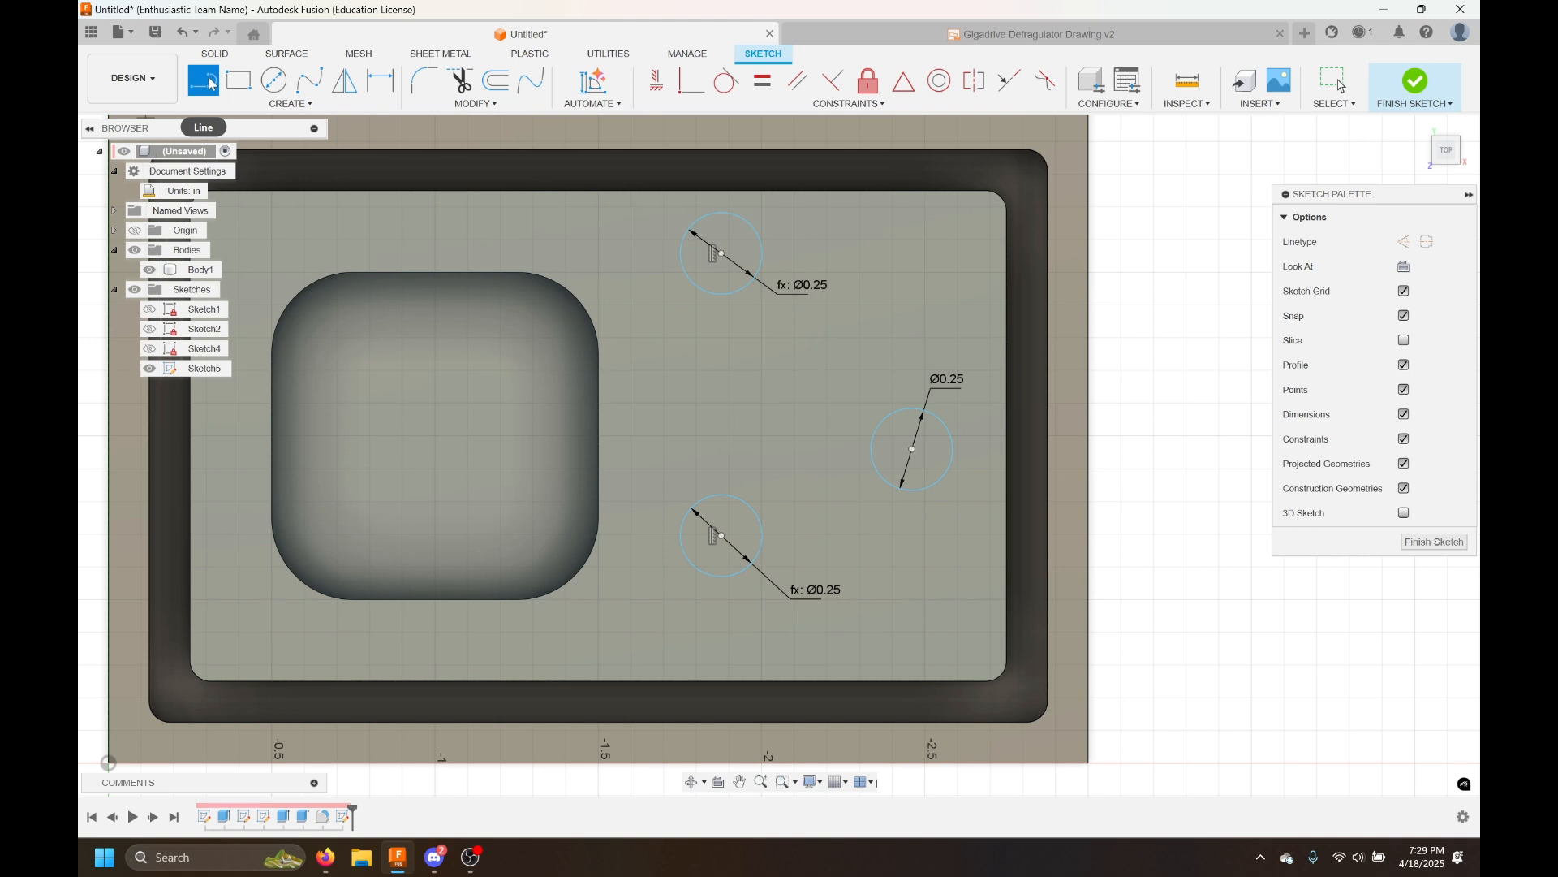
scroll(367, 307, down, 1)
middle_drag(374, 320, 543, 364)
scroll(542, 363, down, 1)
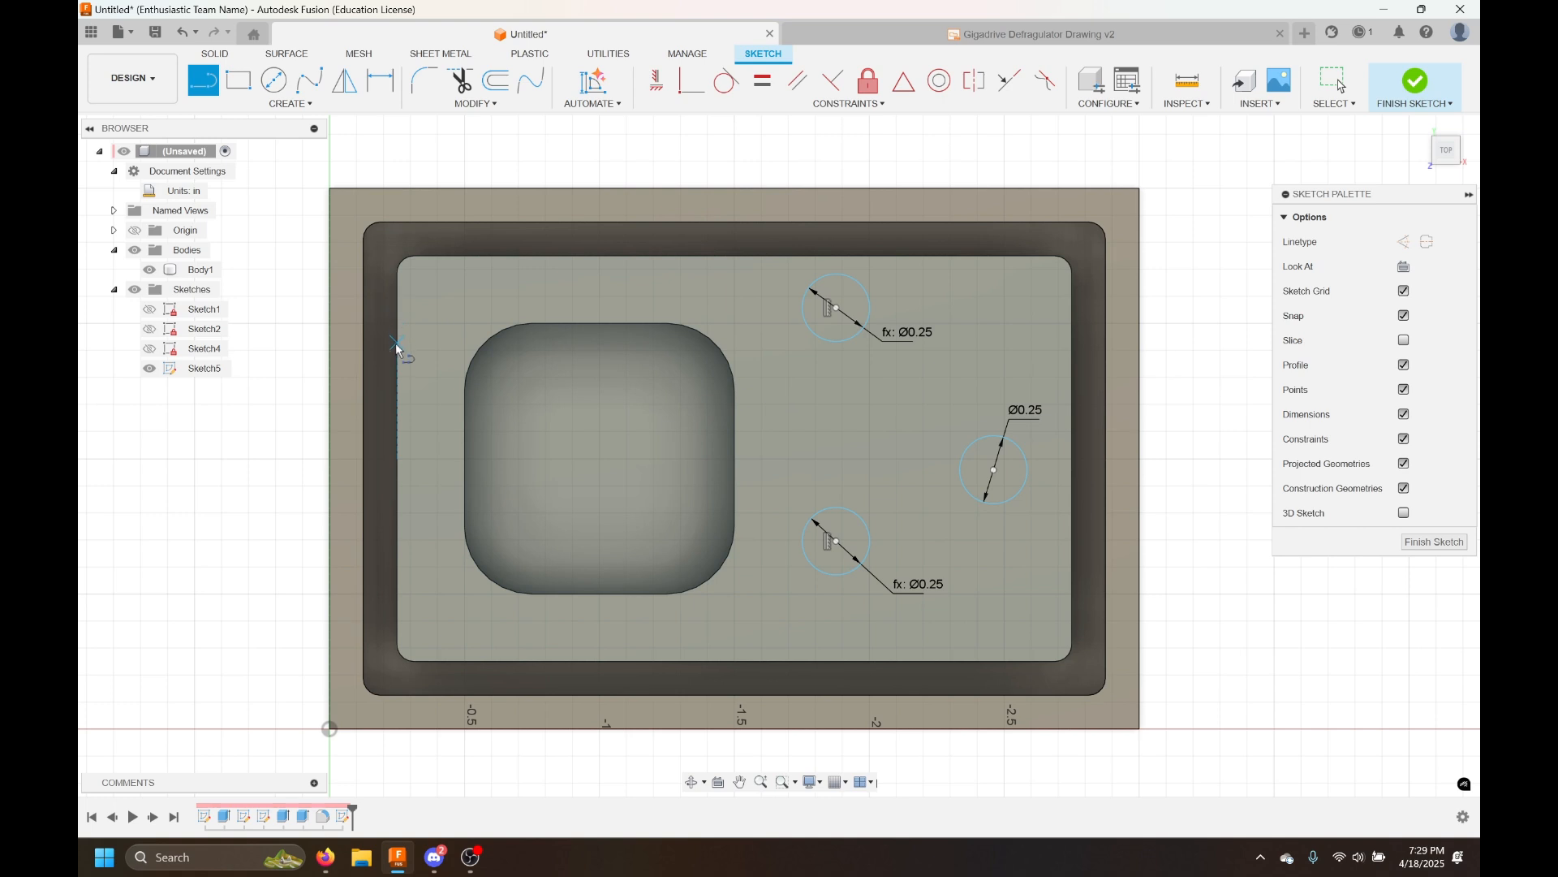
click(397, 461)
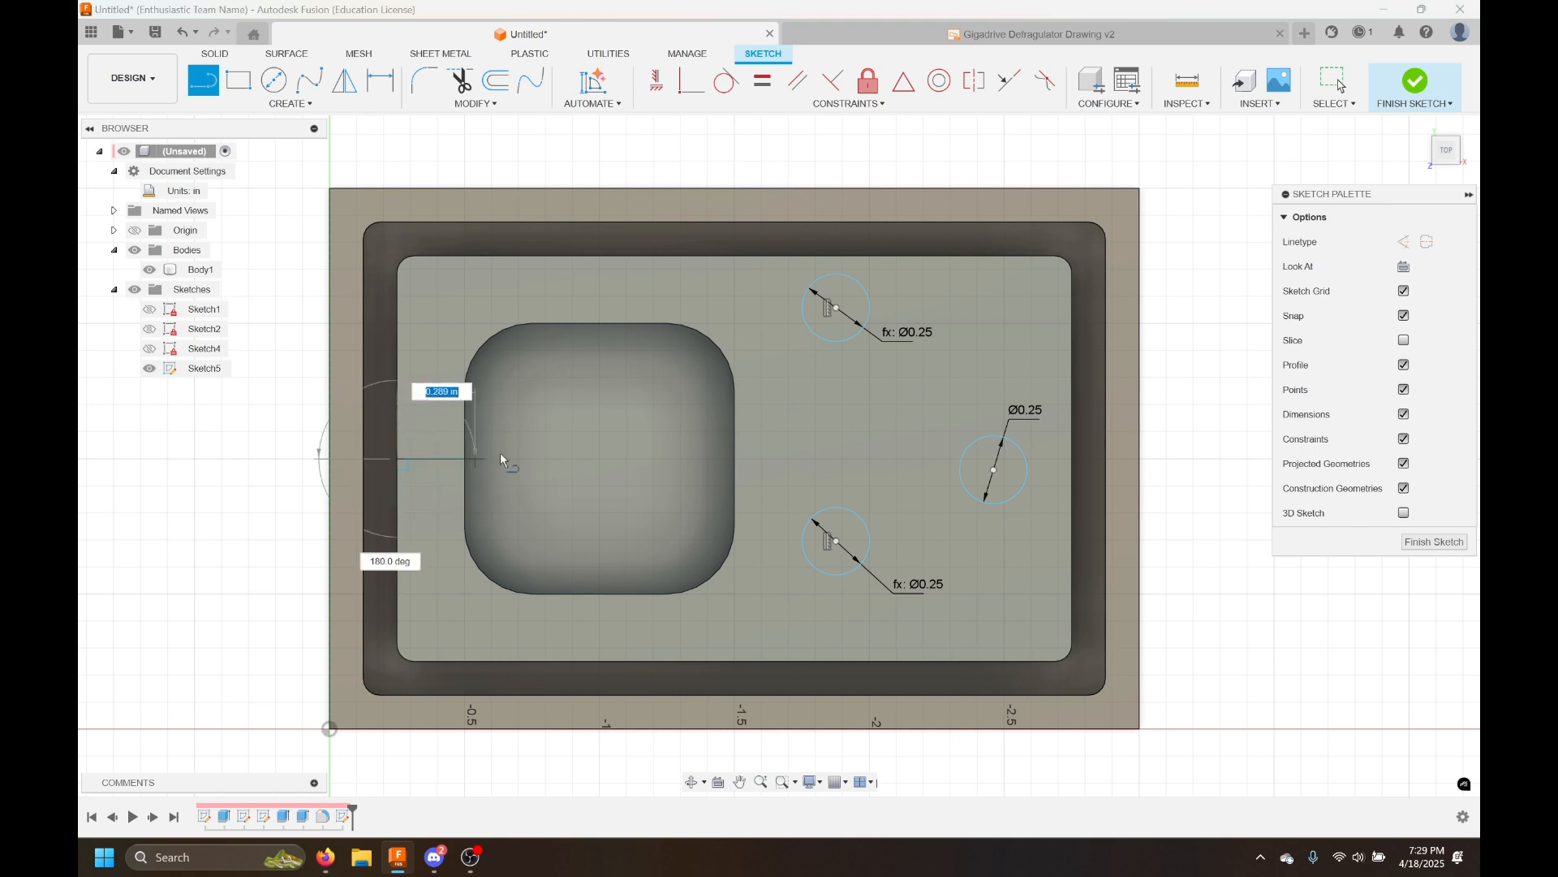
double_click(1072, 461)
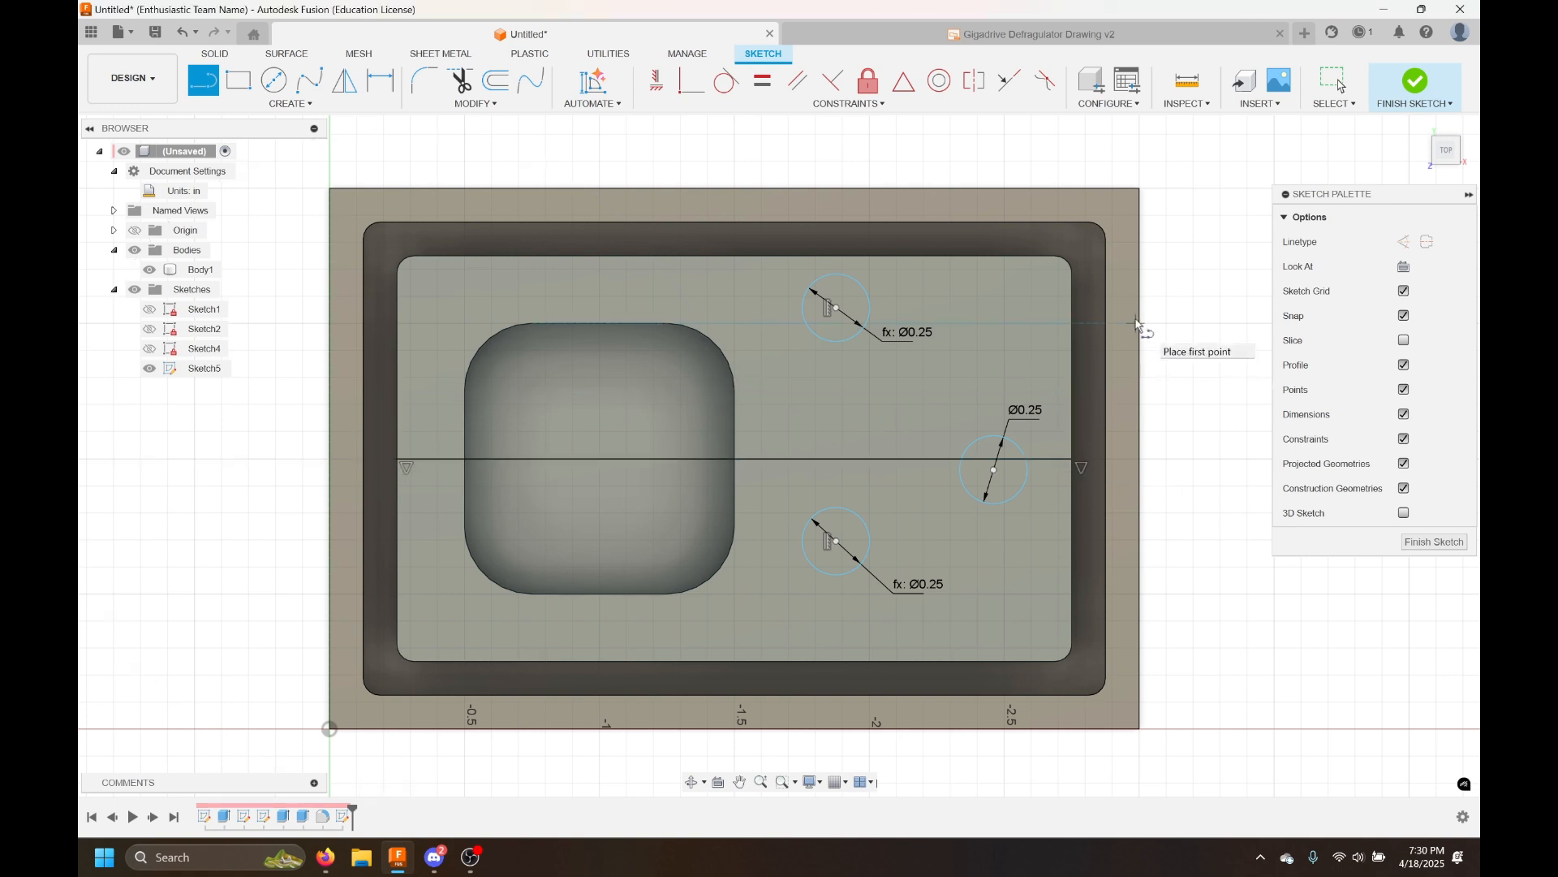
key(Escape)
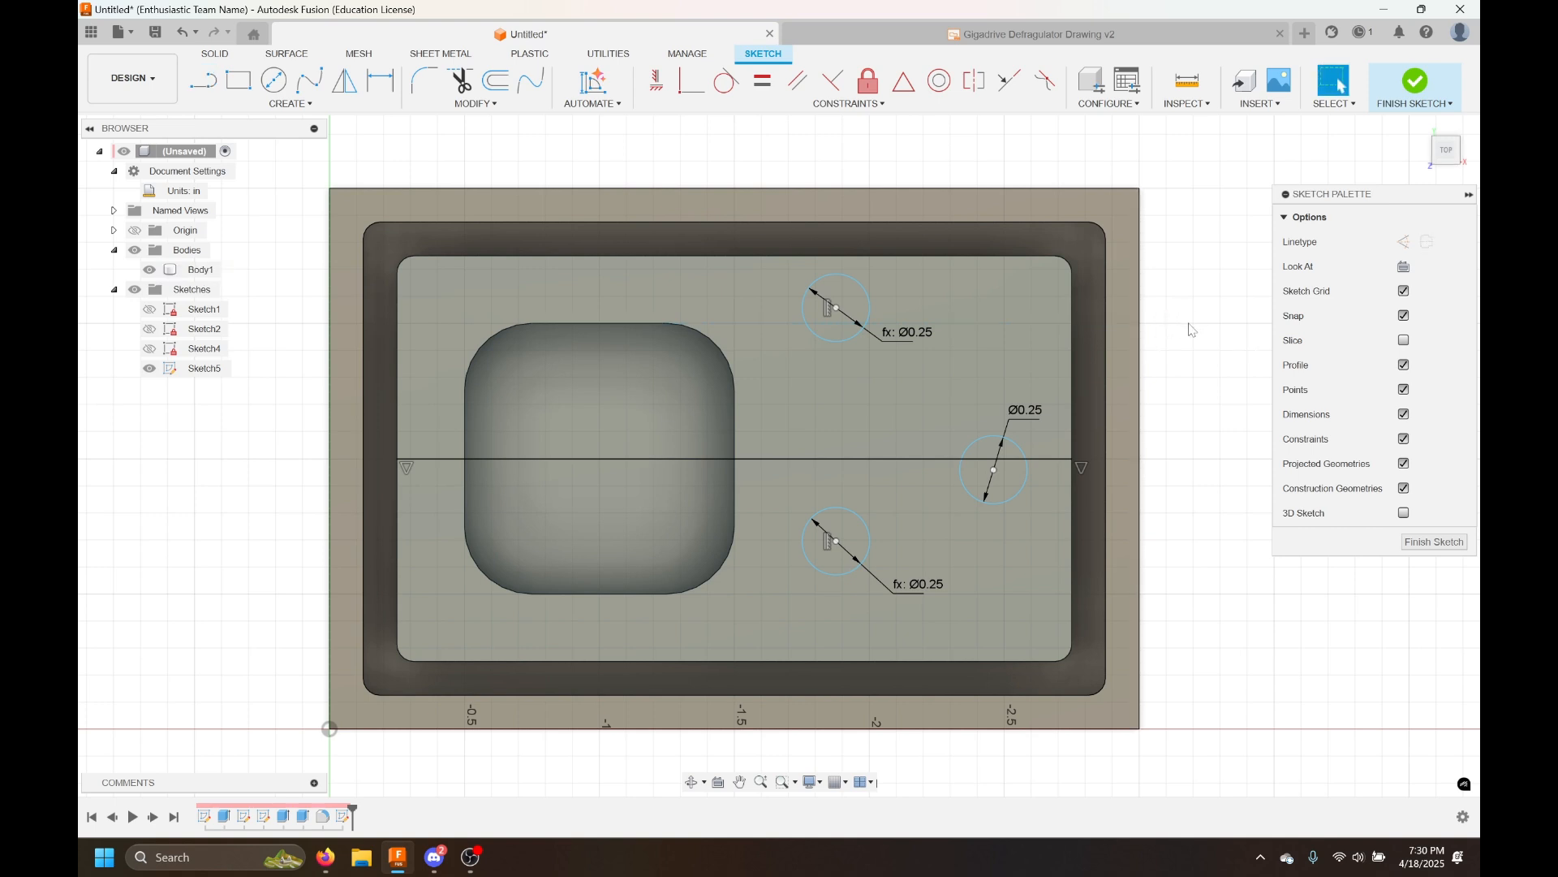
Convert the horizontal line to construction geometry
click(878, 401)
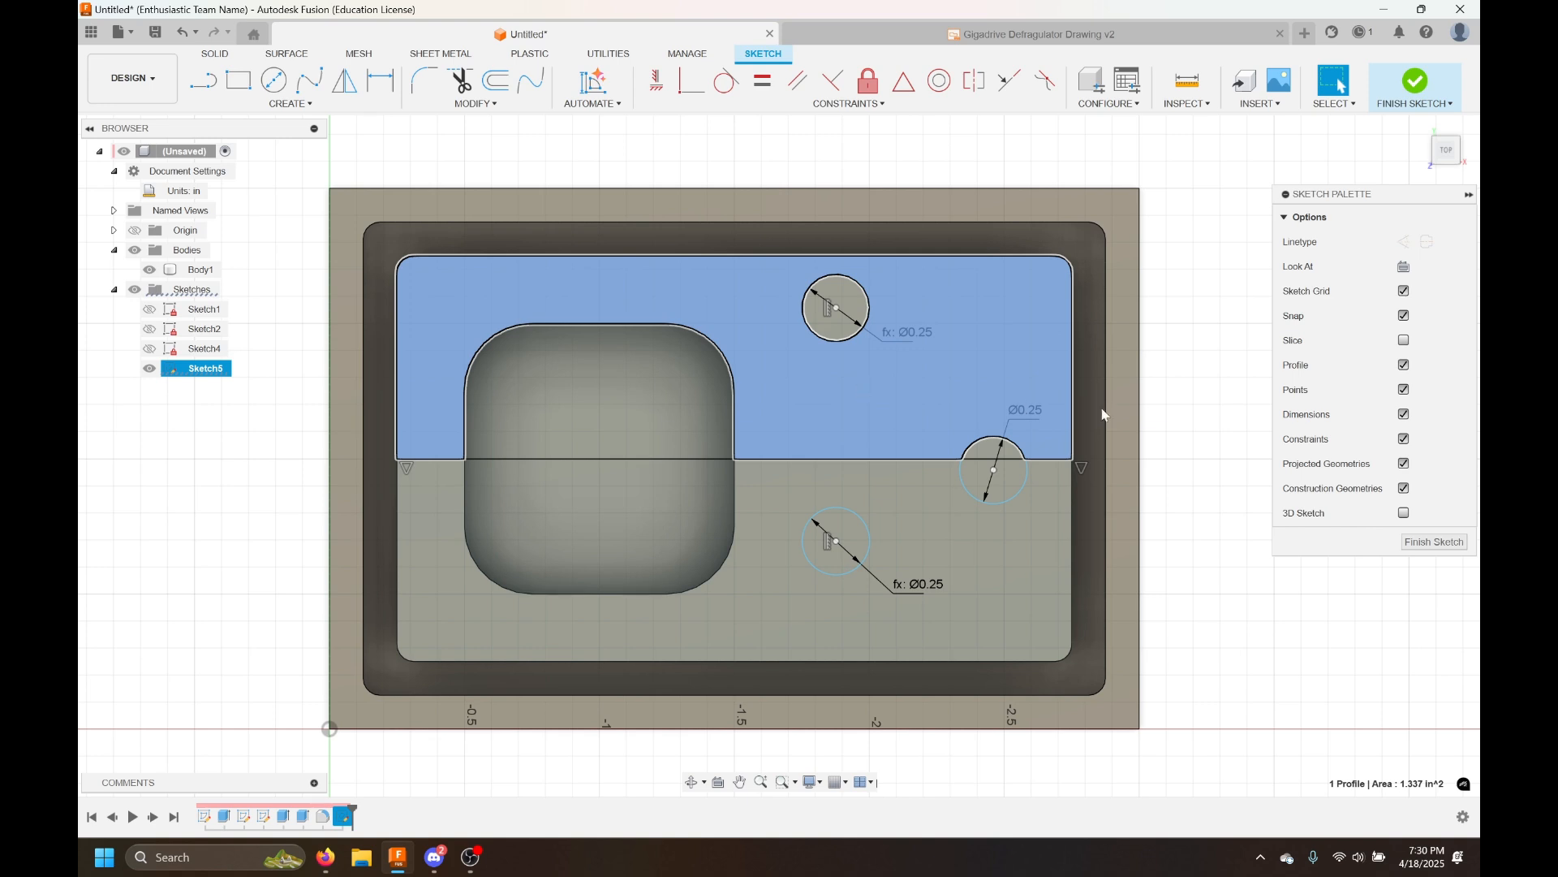
key(Escape)
click(973, 479)
click(974, 446)
click(986, 451)
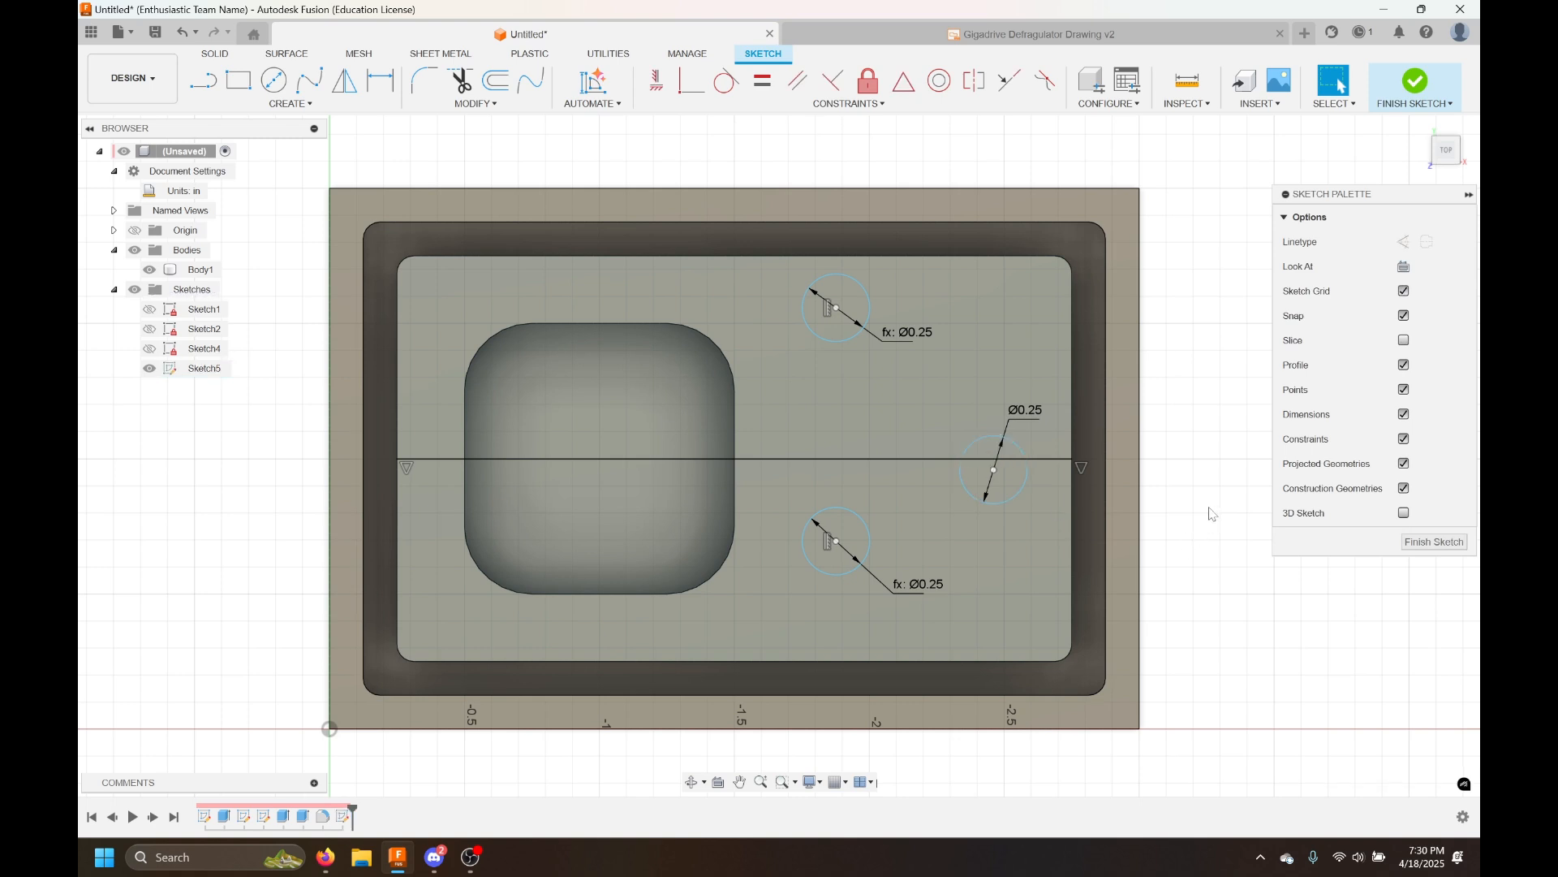
click(679, 460)
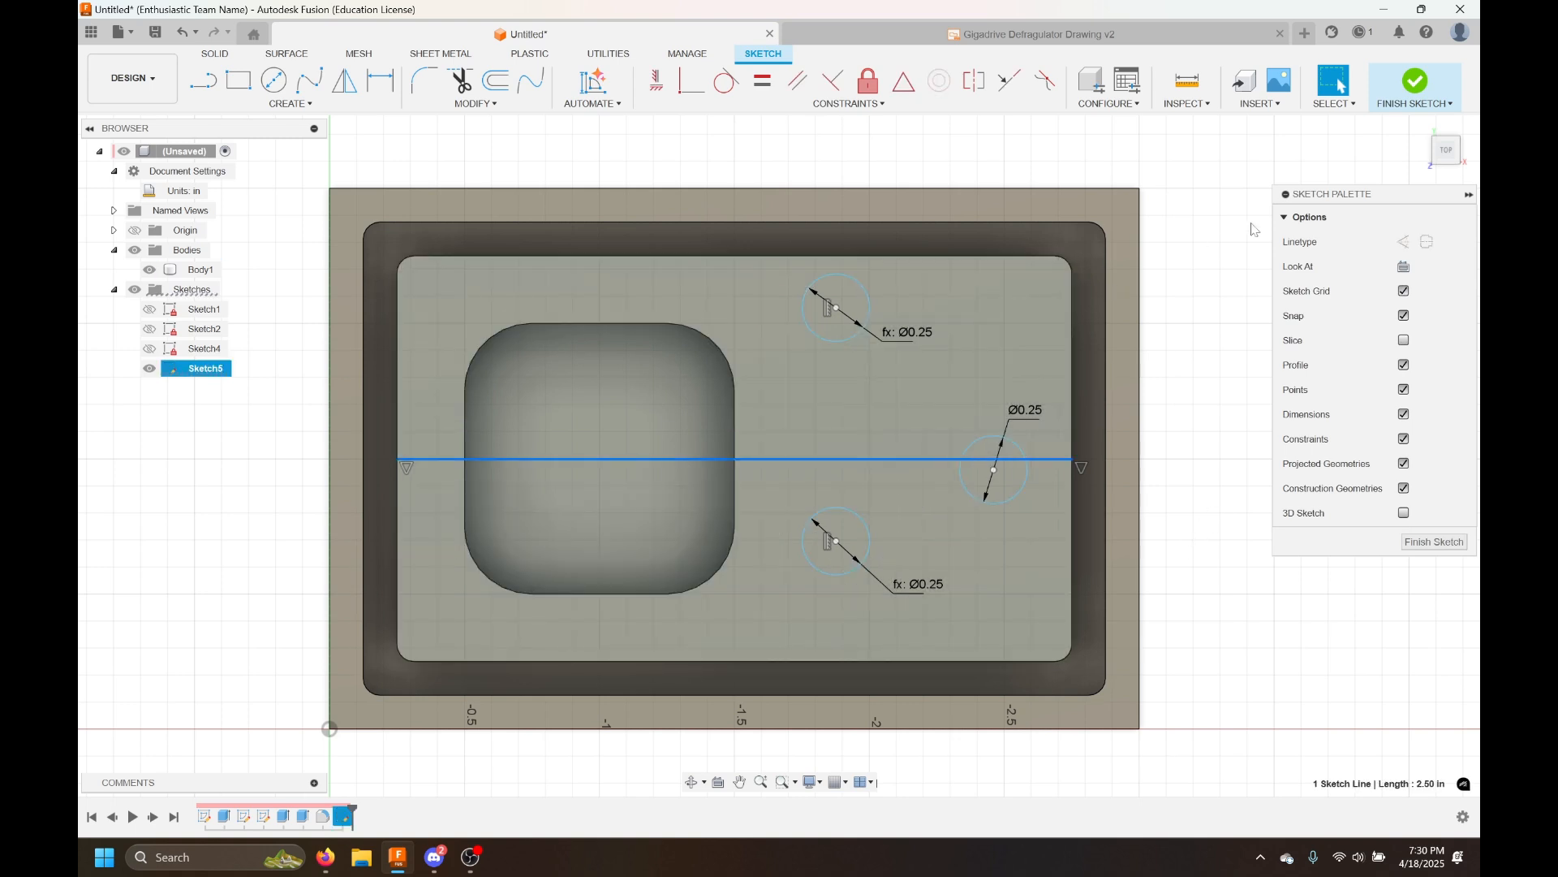
click(1403, 242)
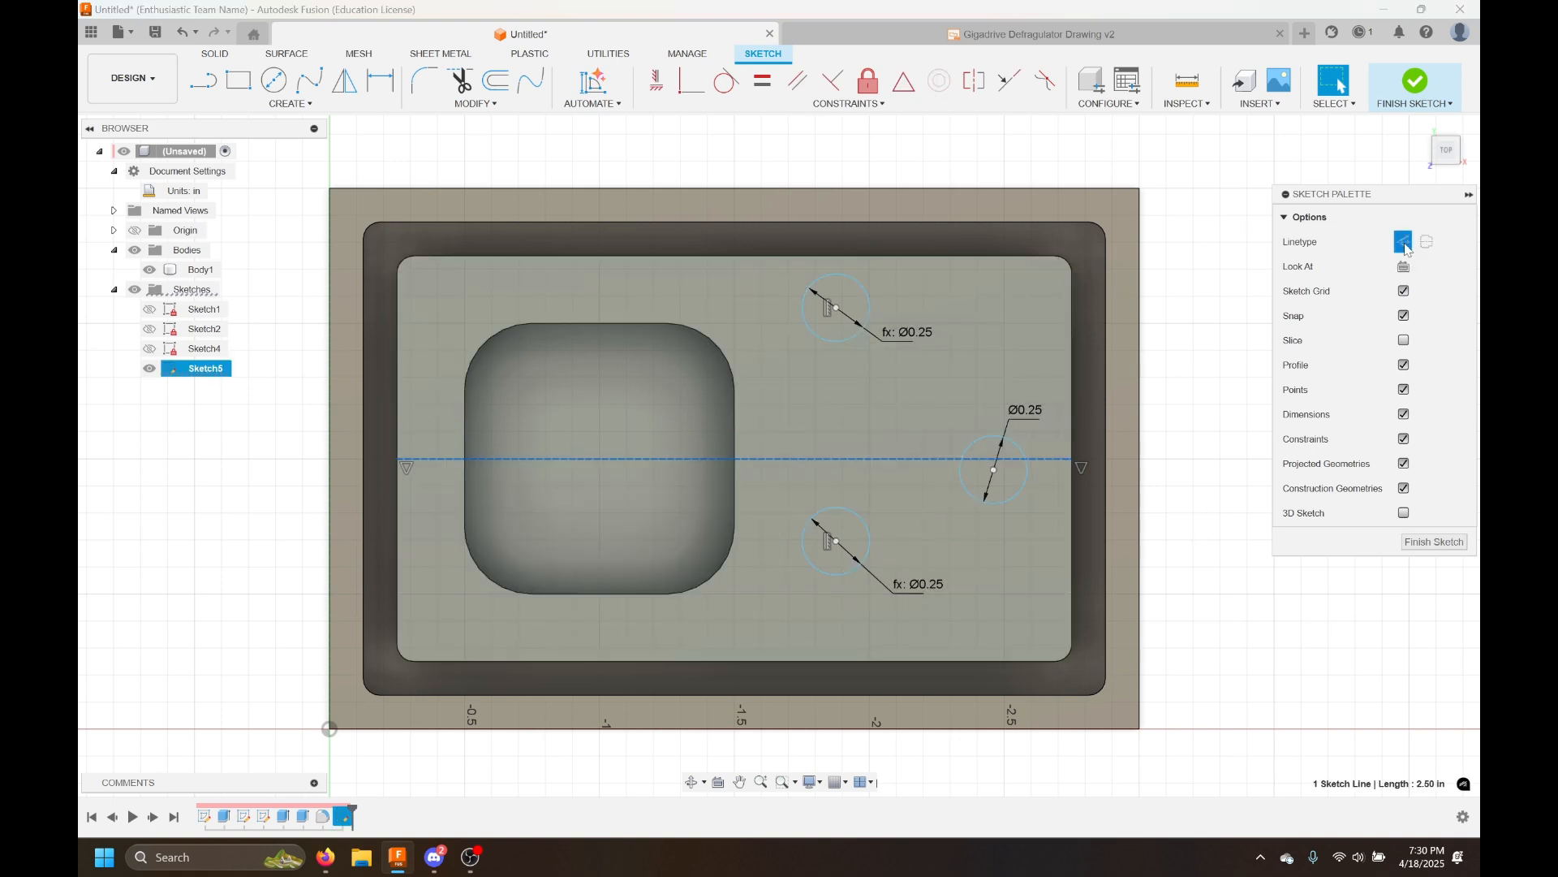
click(1193, 489)
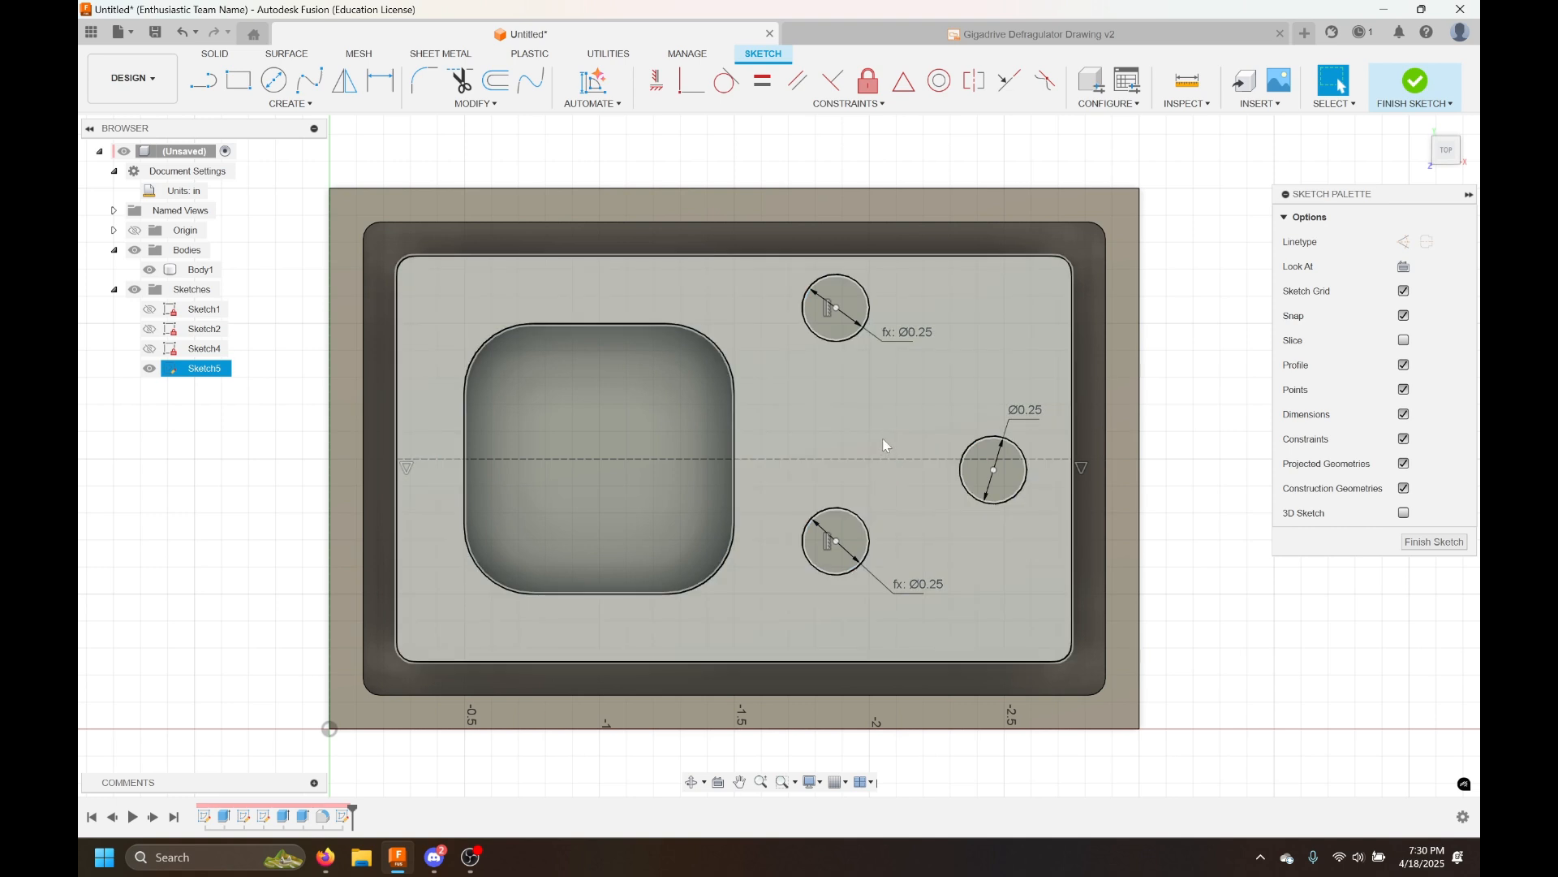
Constrain the right circle's center onto the horizontal construction line and drag the circle sideways
click(885, 444)
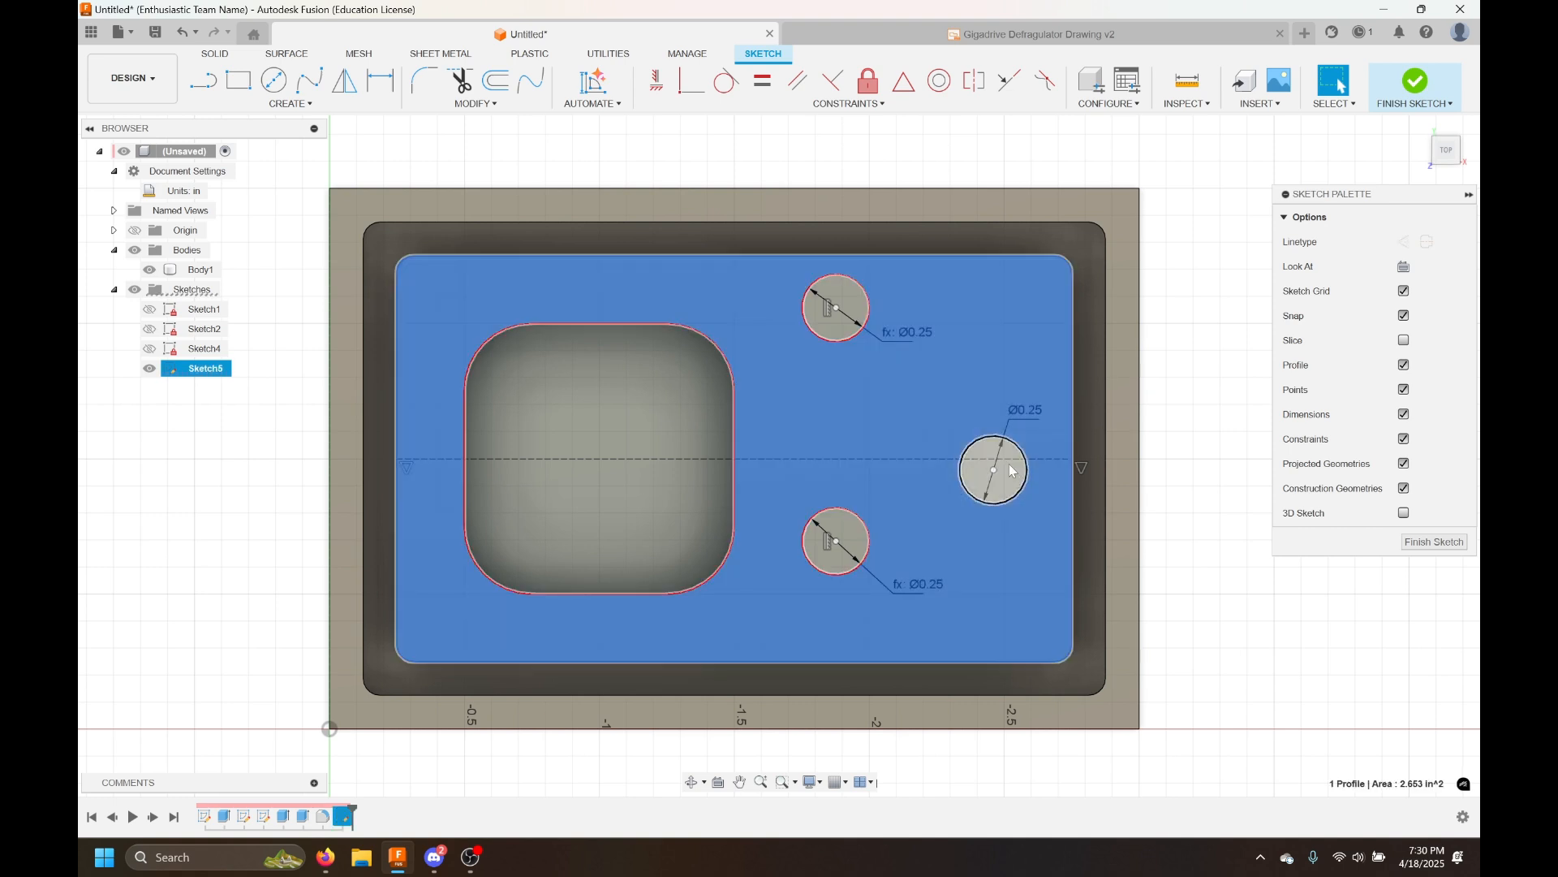
click(1012, 473)
click(1230, 448)
scroll(1019, 529, up, 1)
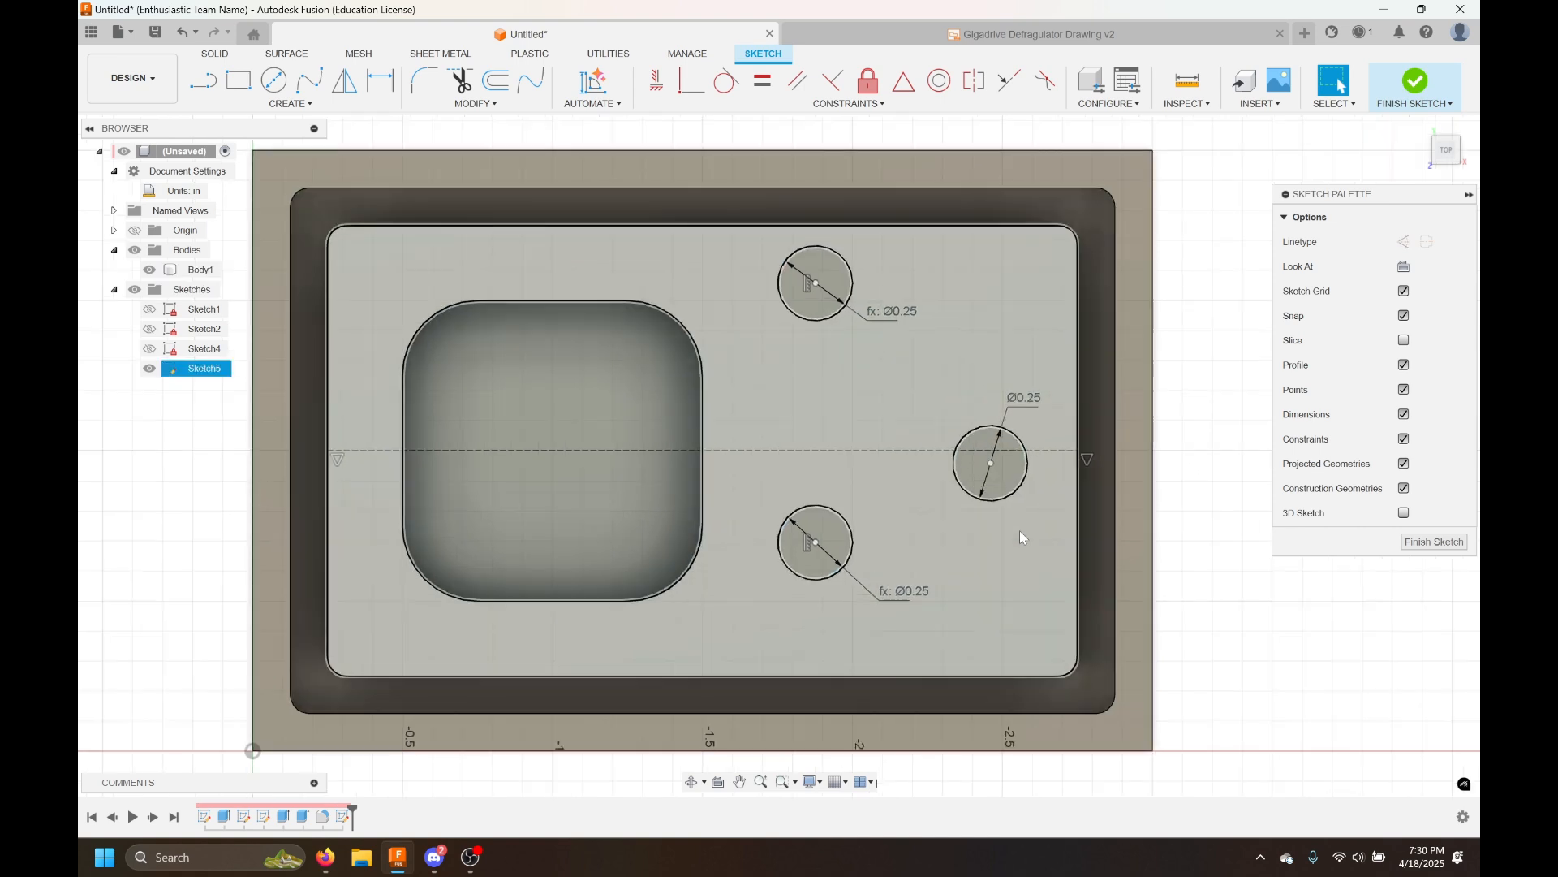
click(992, 466)
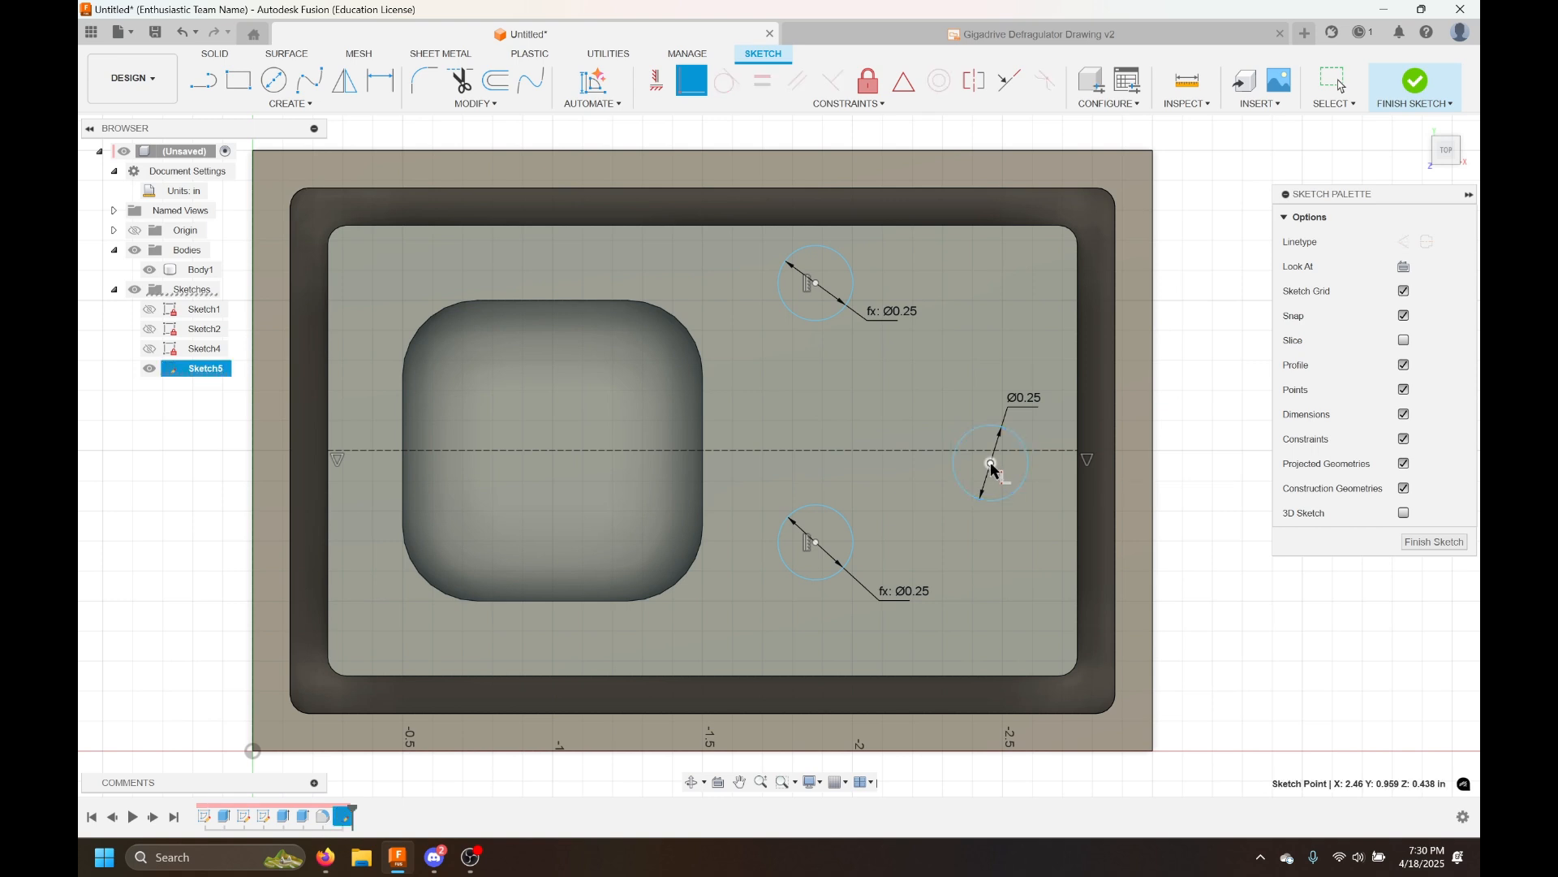
click(856, 452)
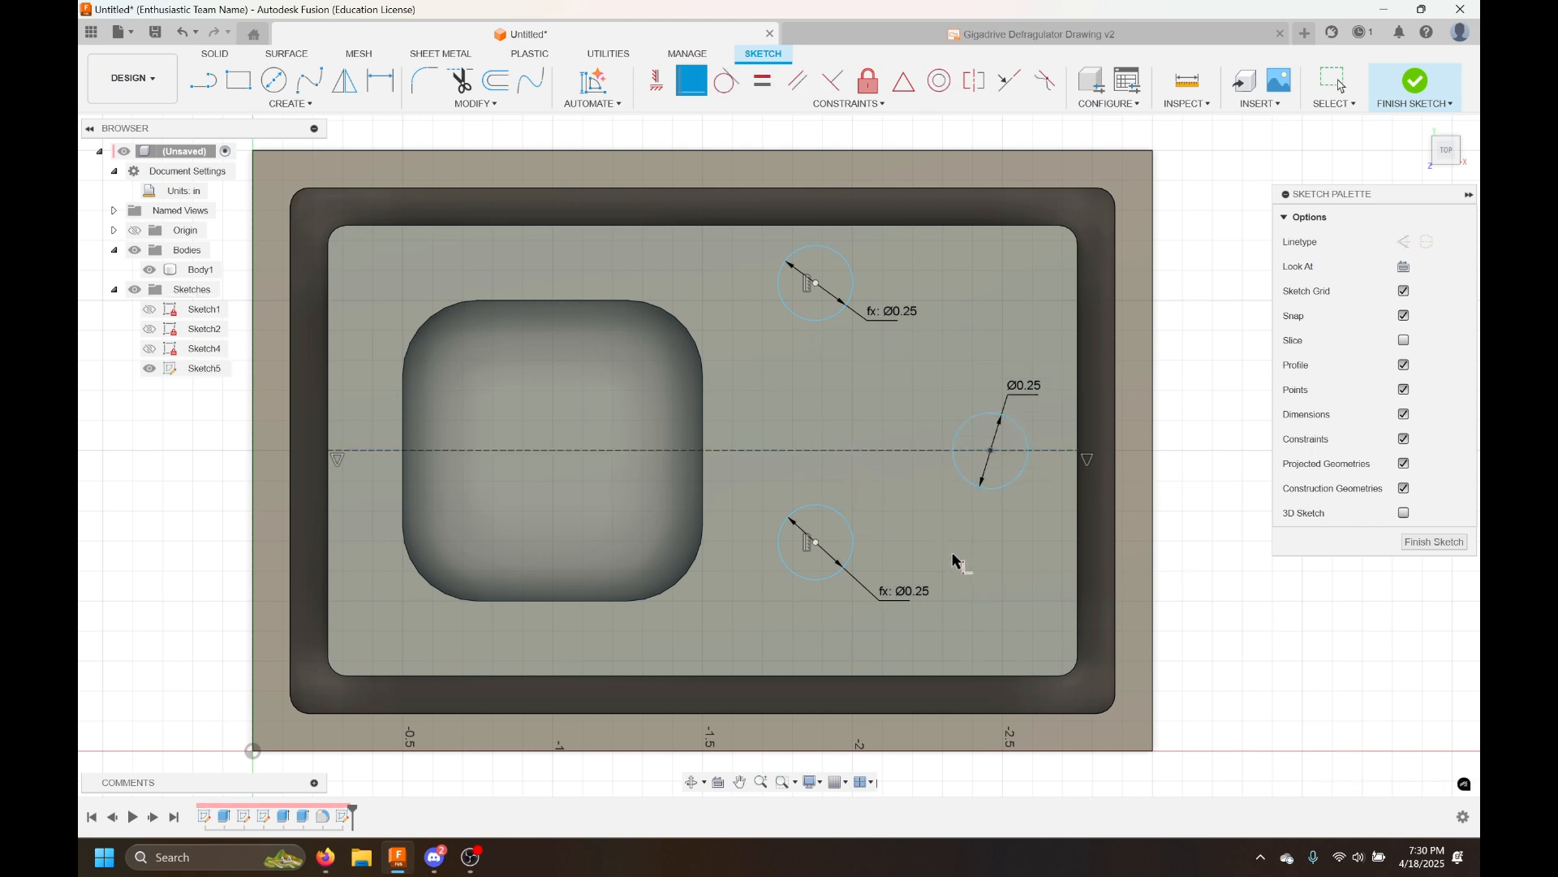
key(Escape)
mouse_move(944, 490)
mouse_down()
mouse_move(1071, 584)
mouse_move(1125, 556)
mouse_move(1103, 550)
mouse_up()
click(1176, 491)
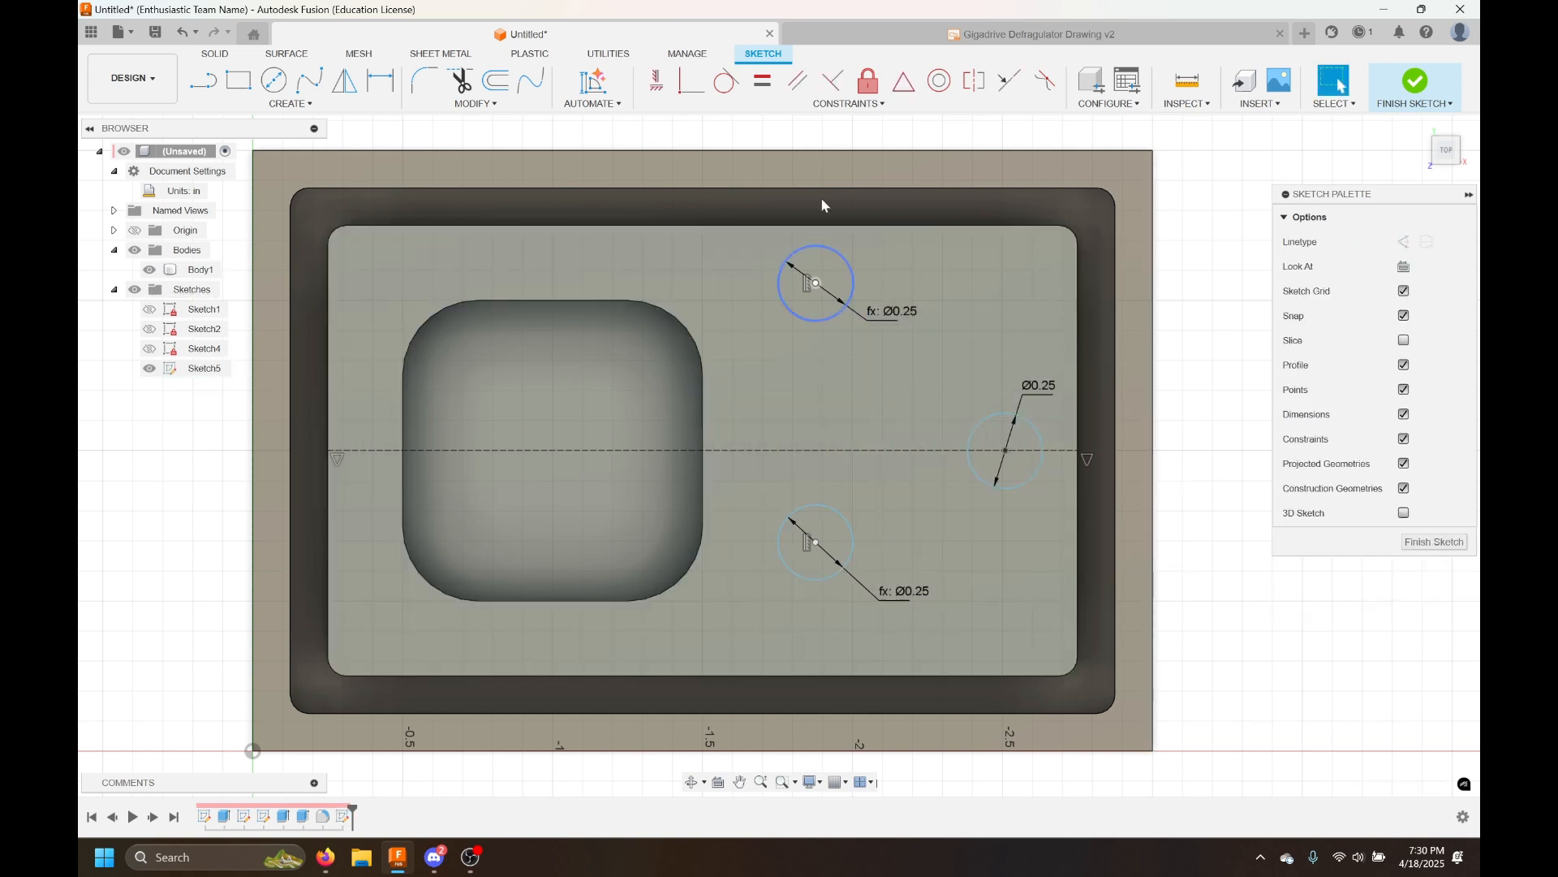
click(689, 86)
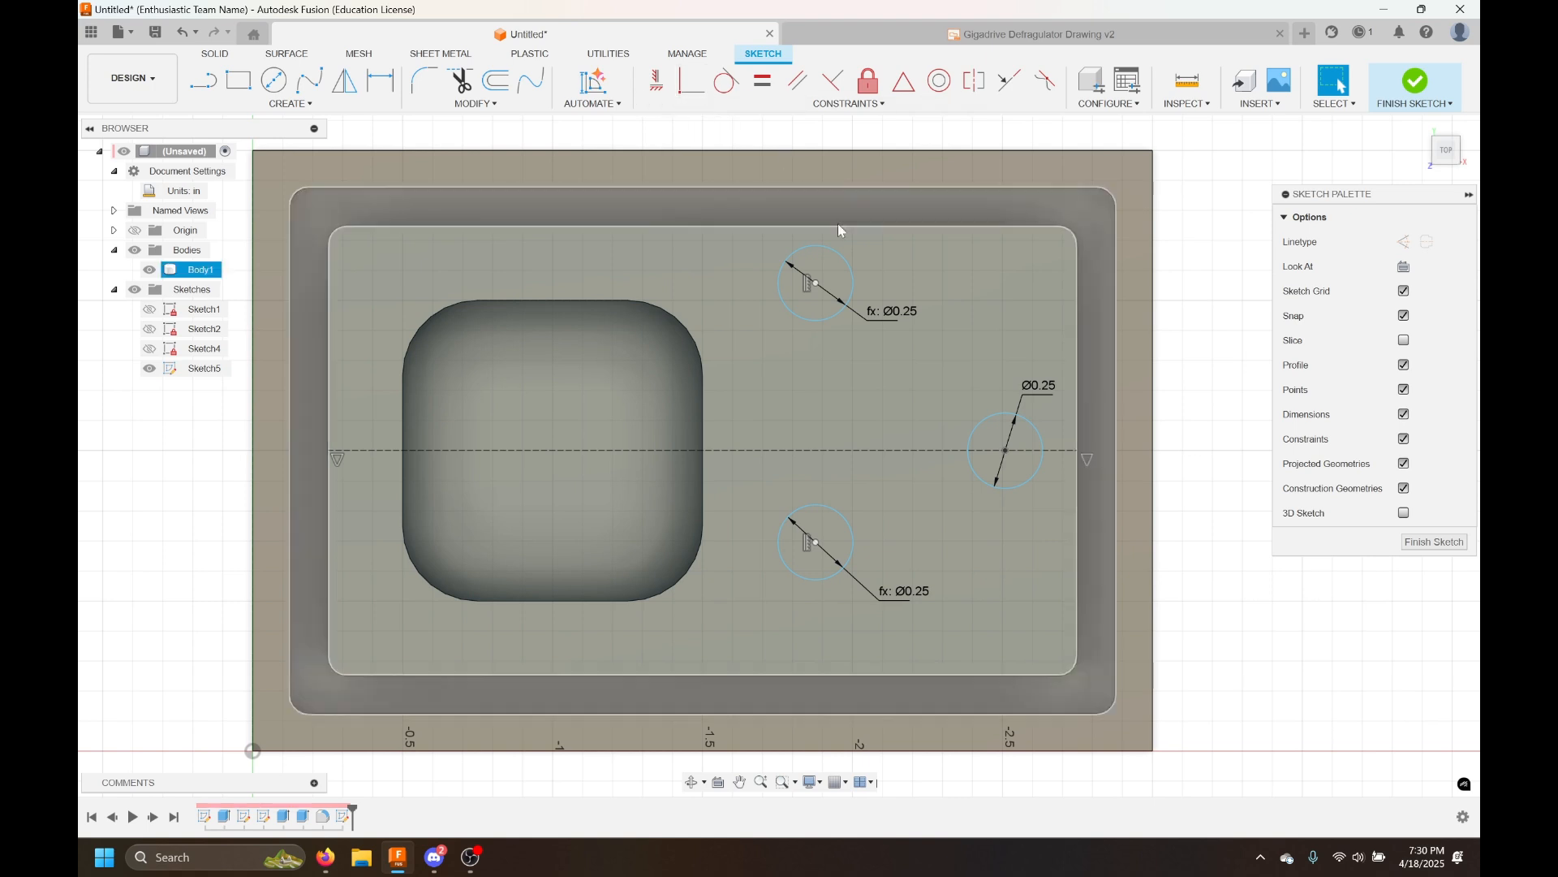
key(ctrl+z)
key(ctrl+z)
Make the right circle's center coincident with the horizontal construction line
click(692, 85)
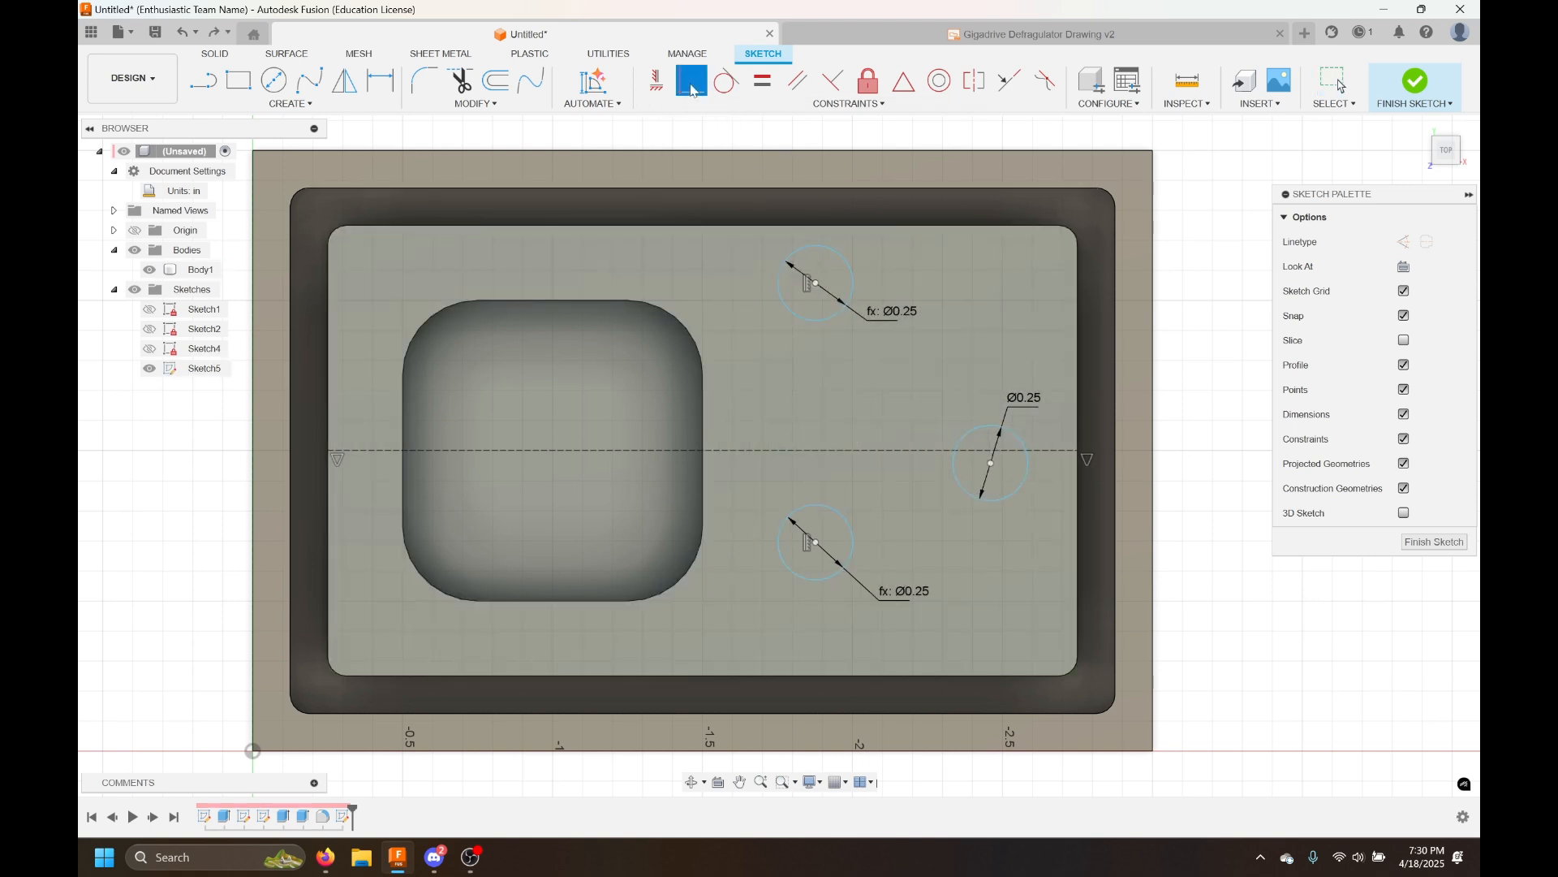
click(991, 465)
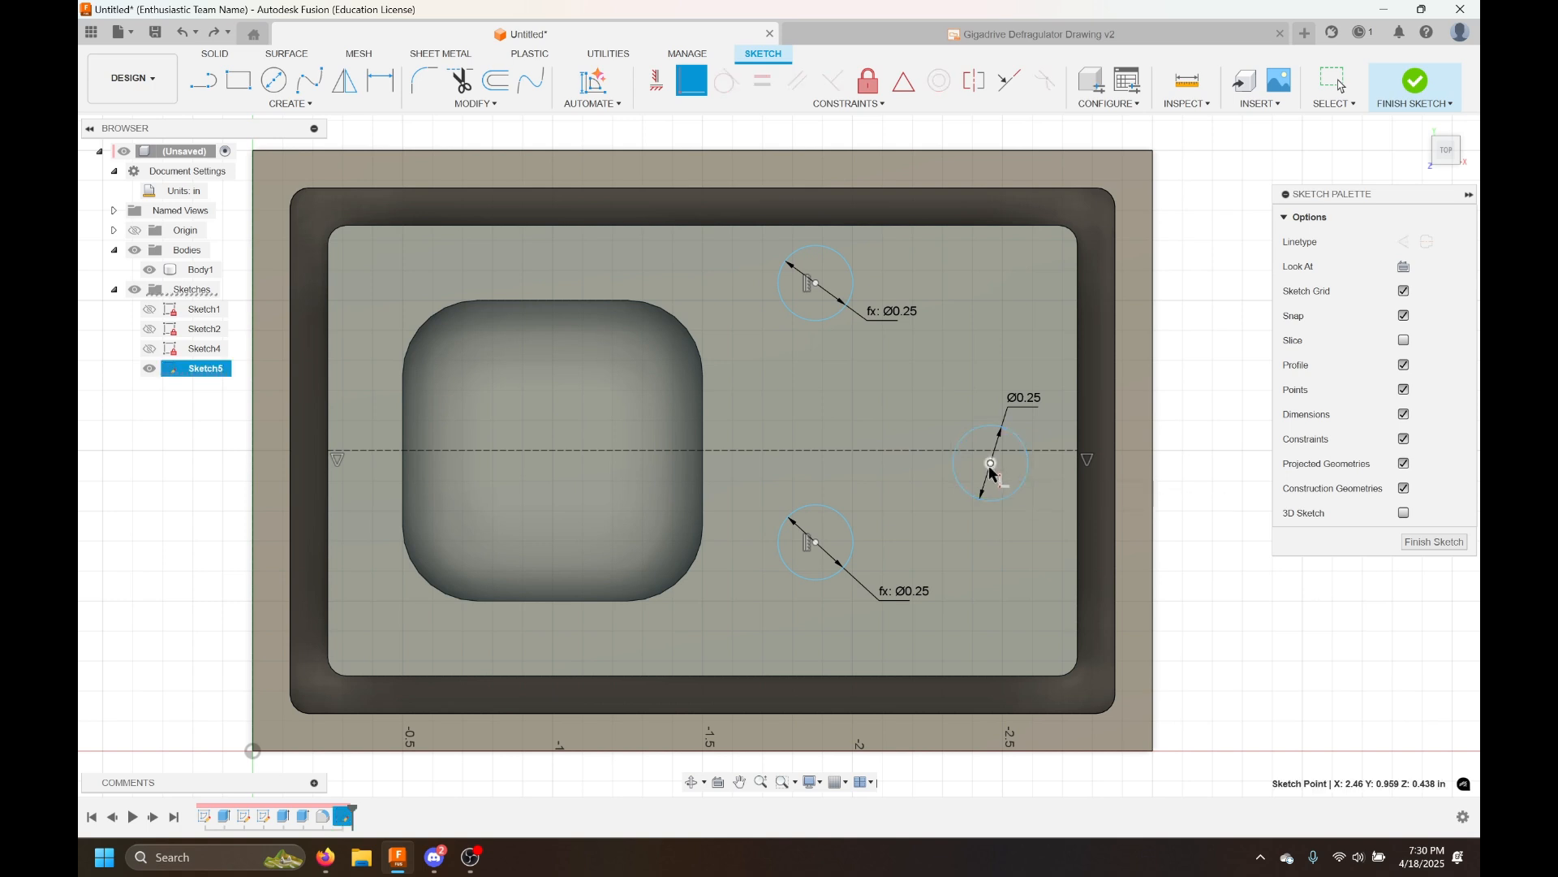
click(1011, 451)
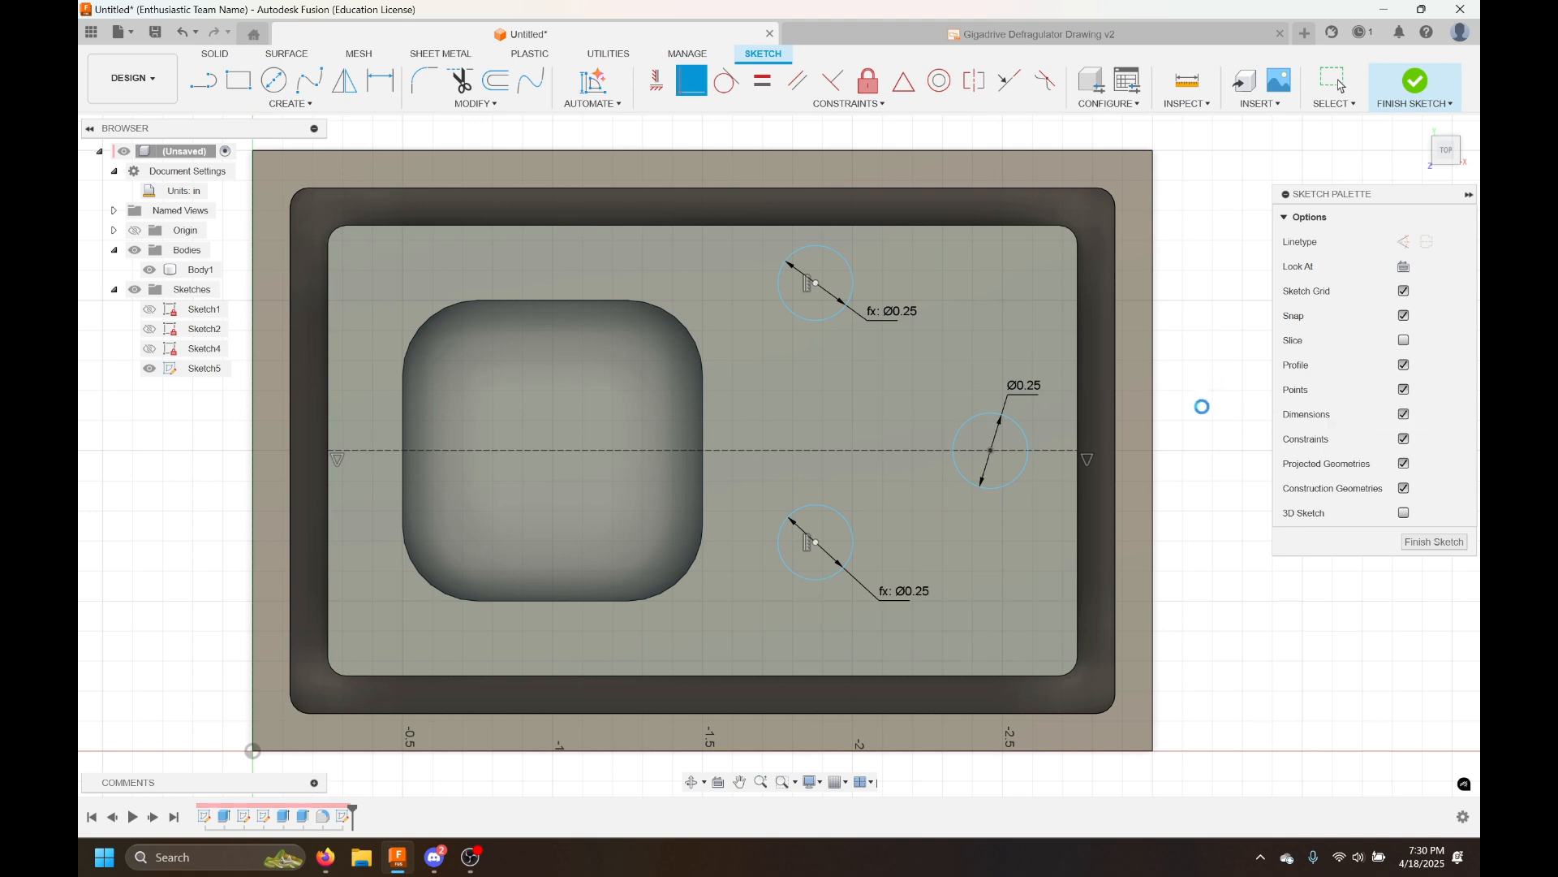
Dimension the distance from the right circle's center to the plate's right edge as 0.5 in
key(d)
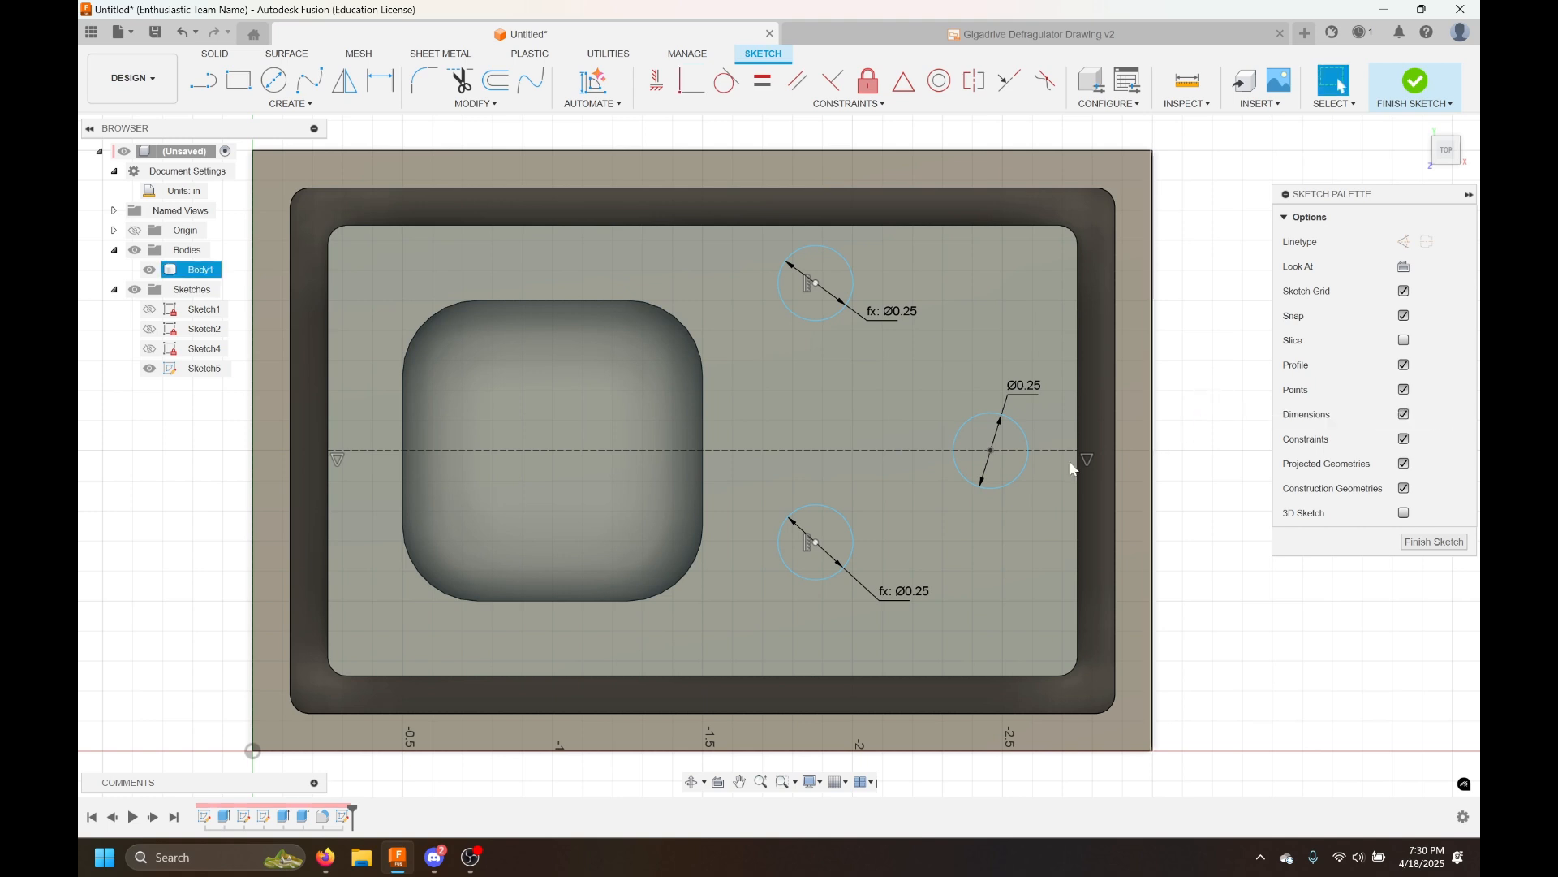
click(989, 453)
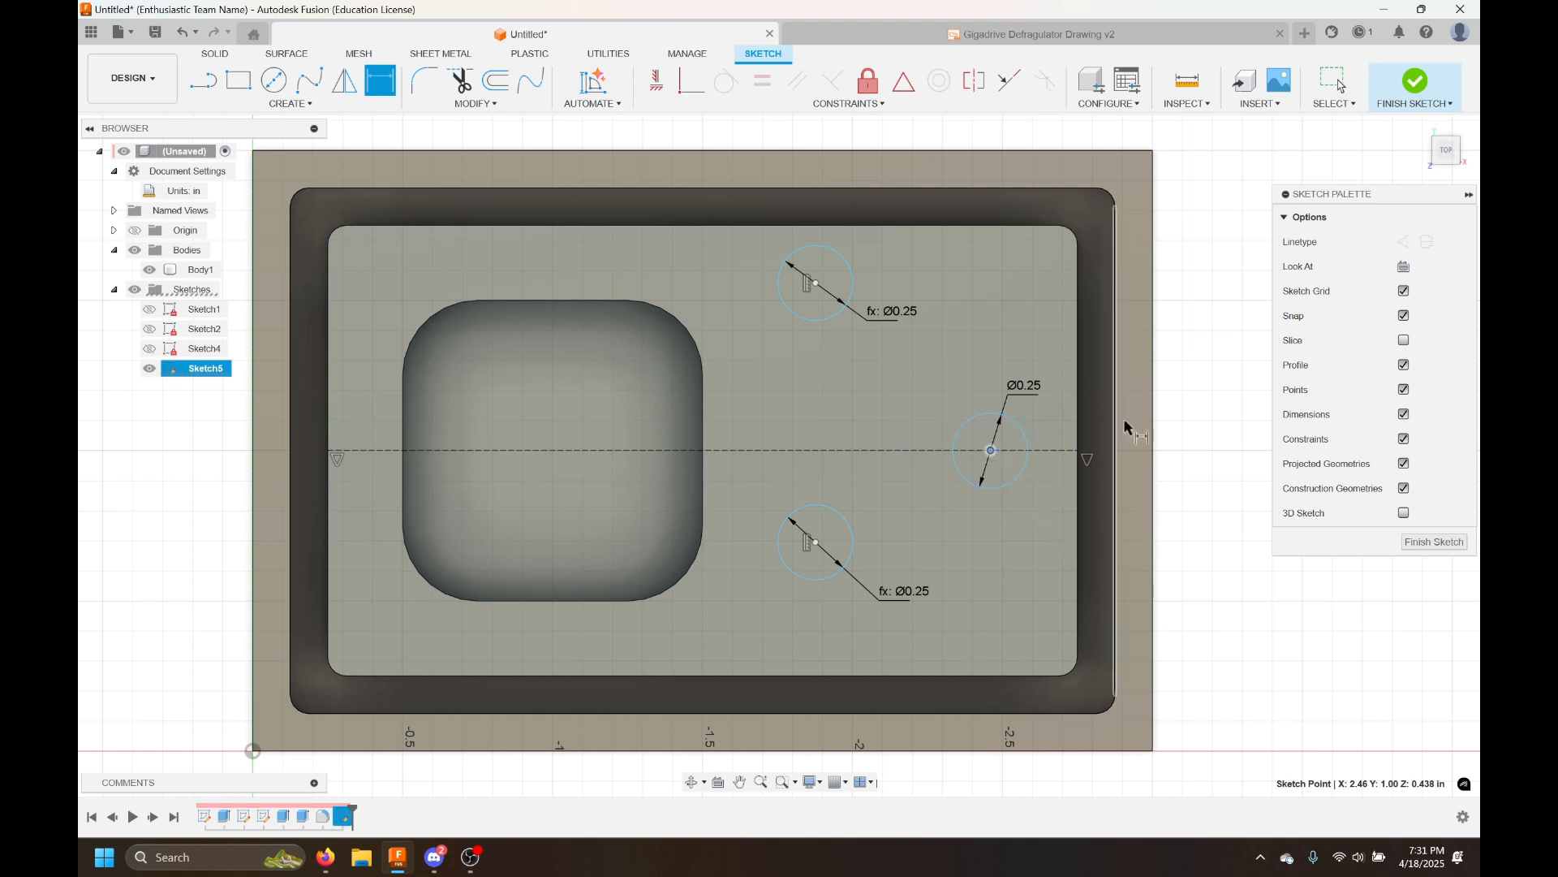
click(1154, 434)
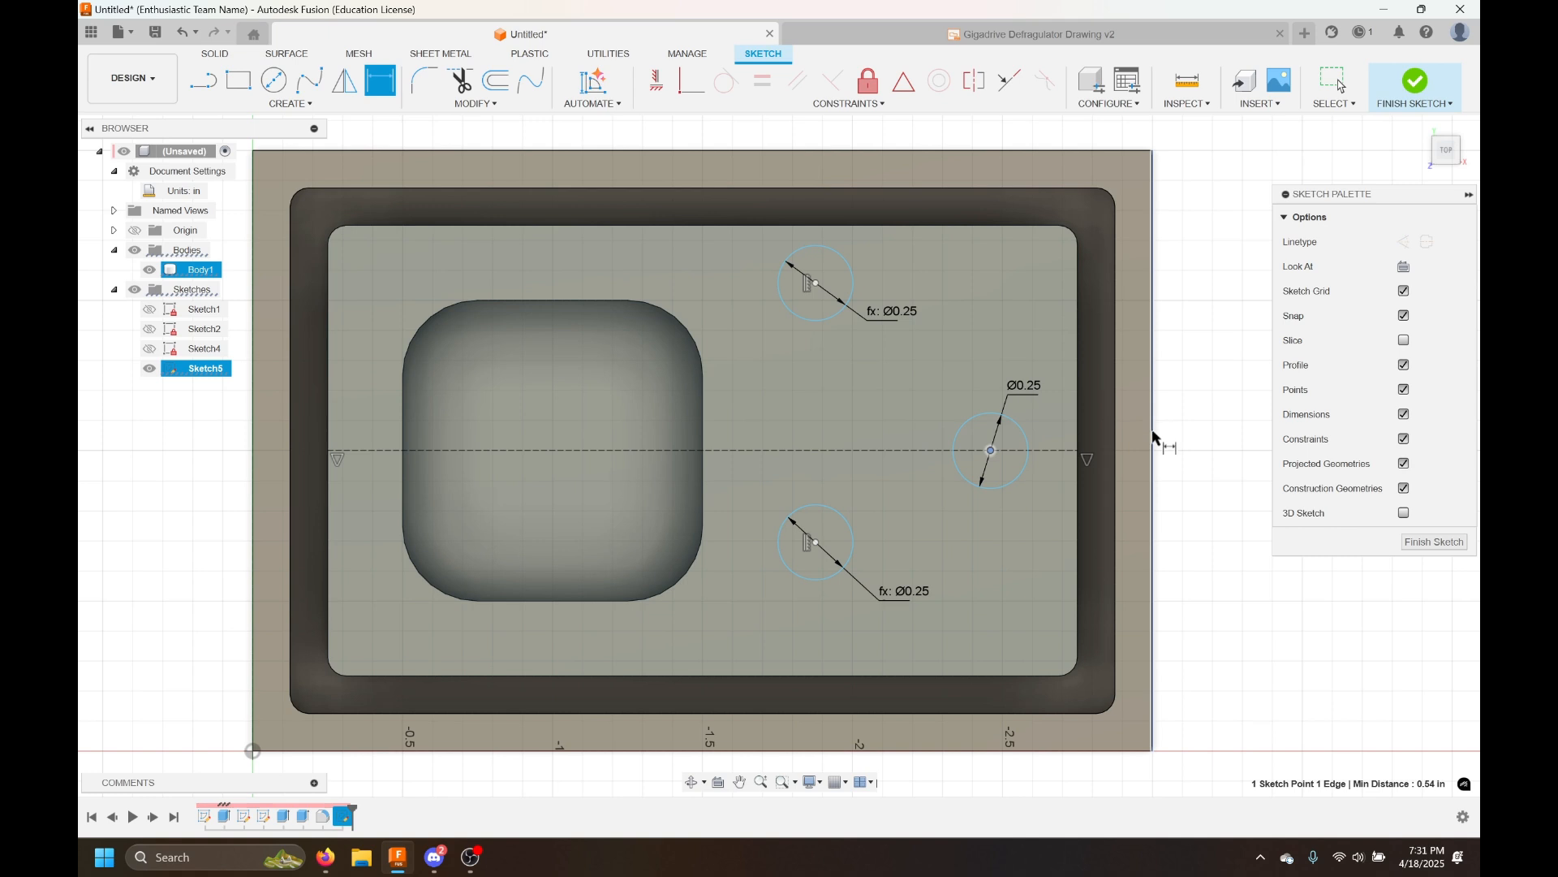
click(1215, 490)
click(1215, 490)
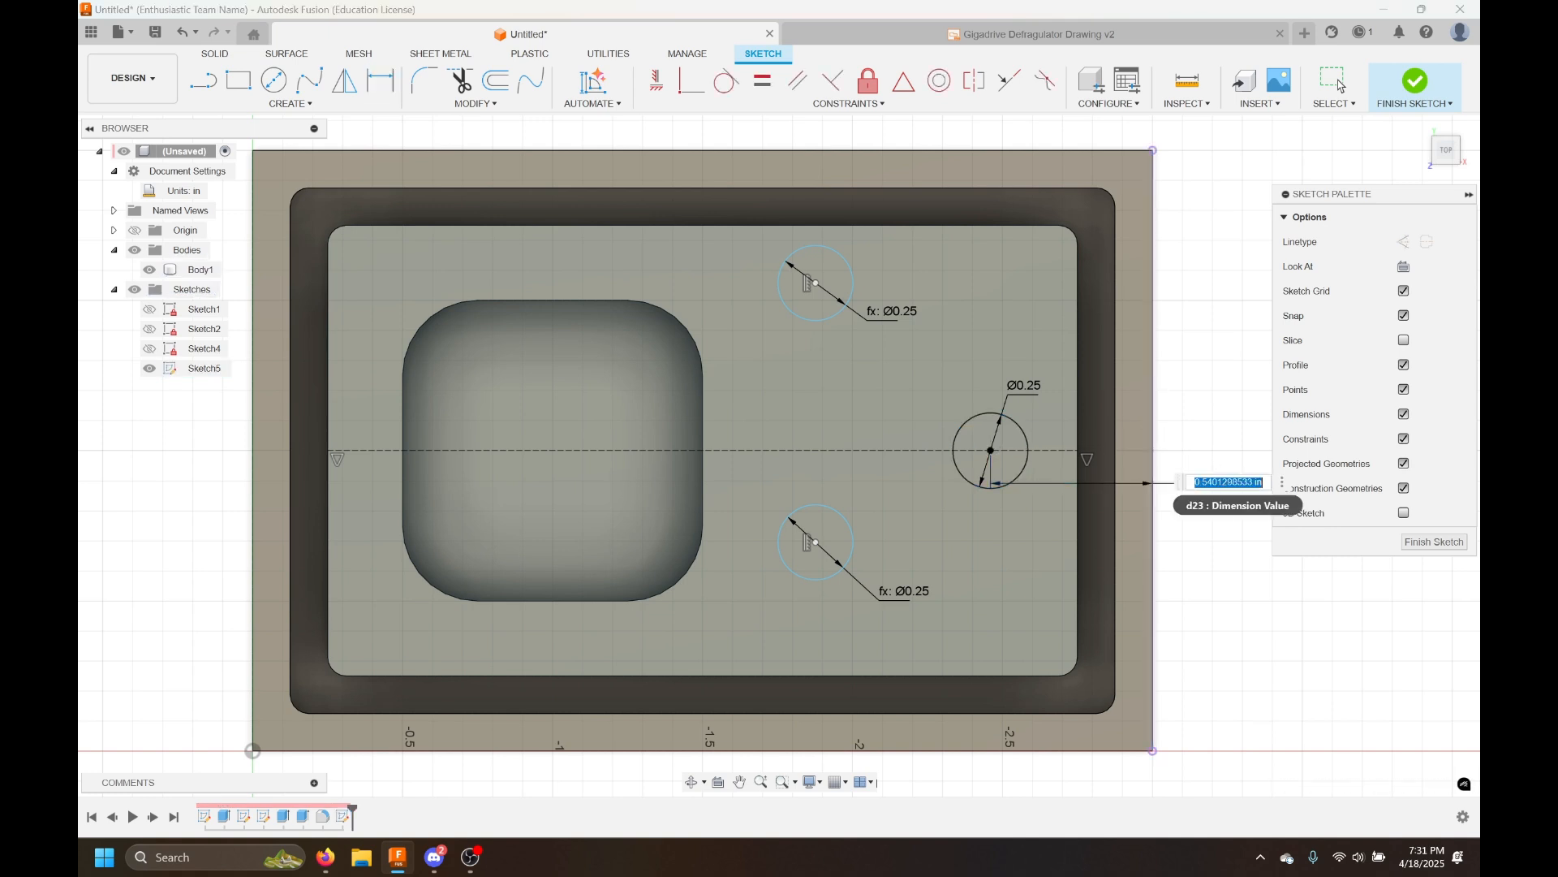
text(0.5)
key(Return)
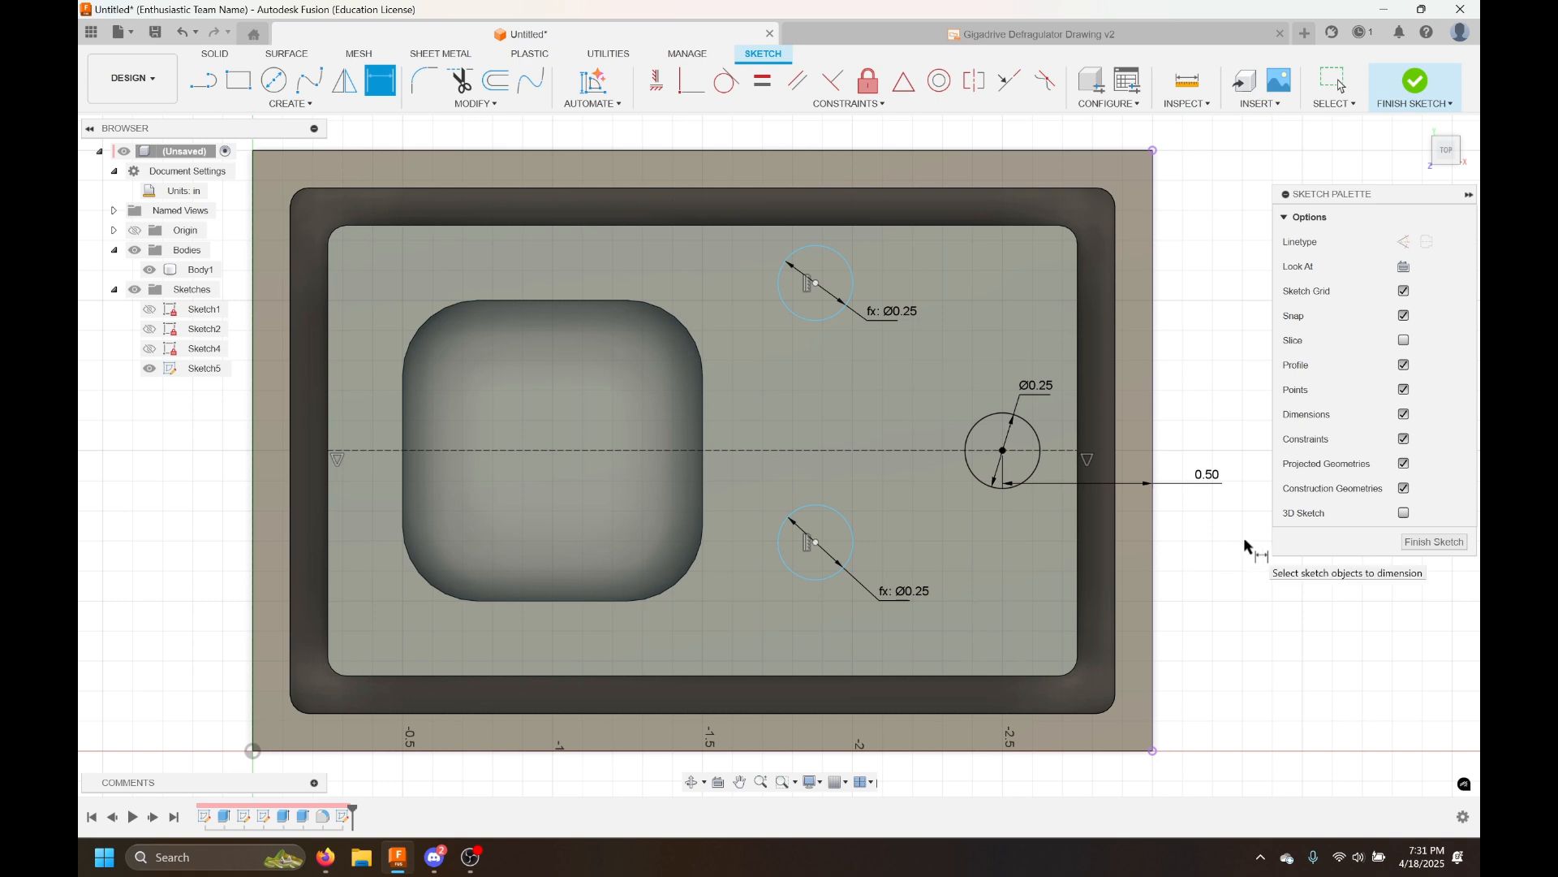
key(Escape)
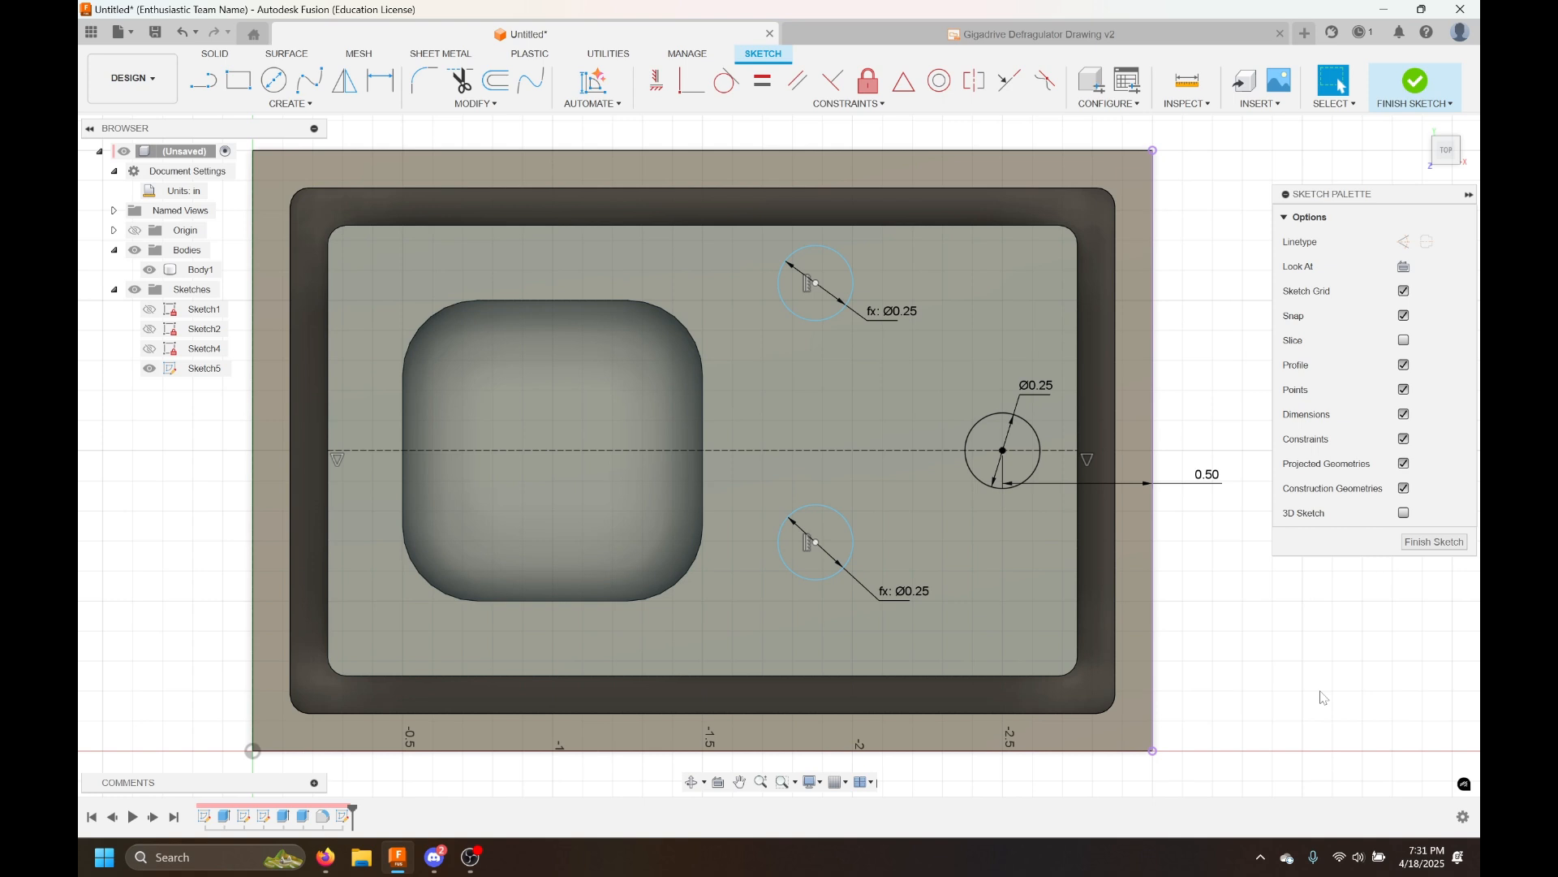
Draw a short diagonal scratch line in the empty area beside the plate
middle_drag(1319, 665, 1123, 609)
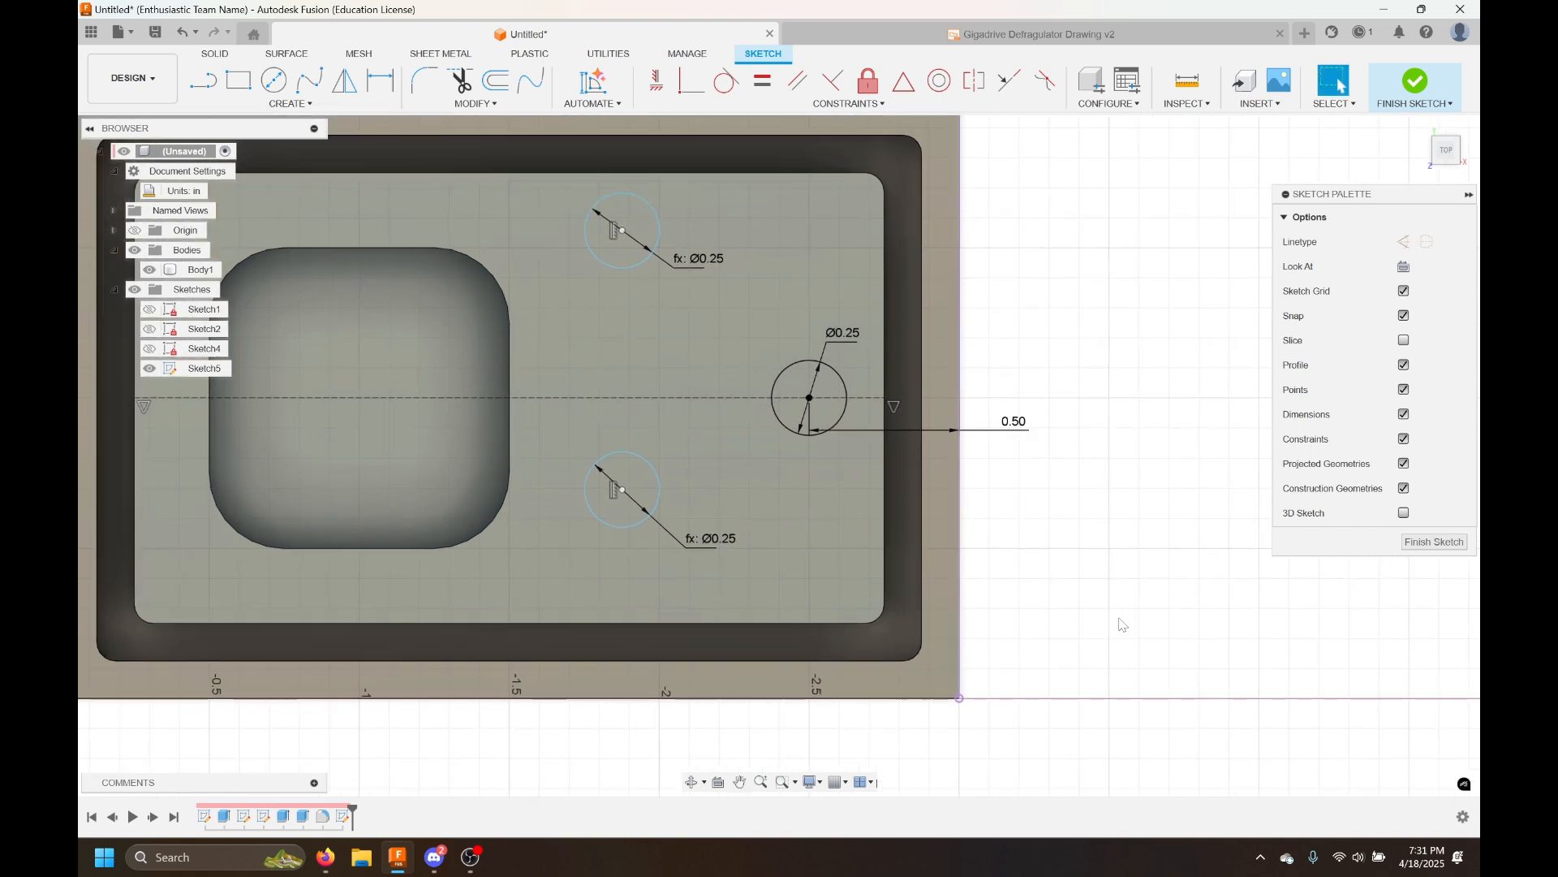
scroll(1161, 662, up, 1)
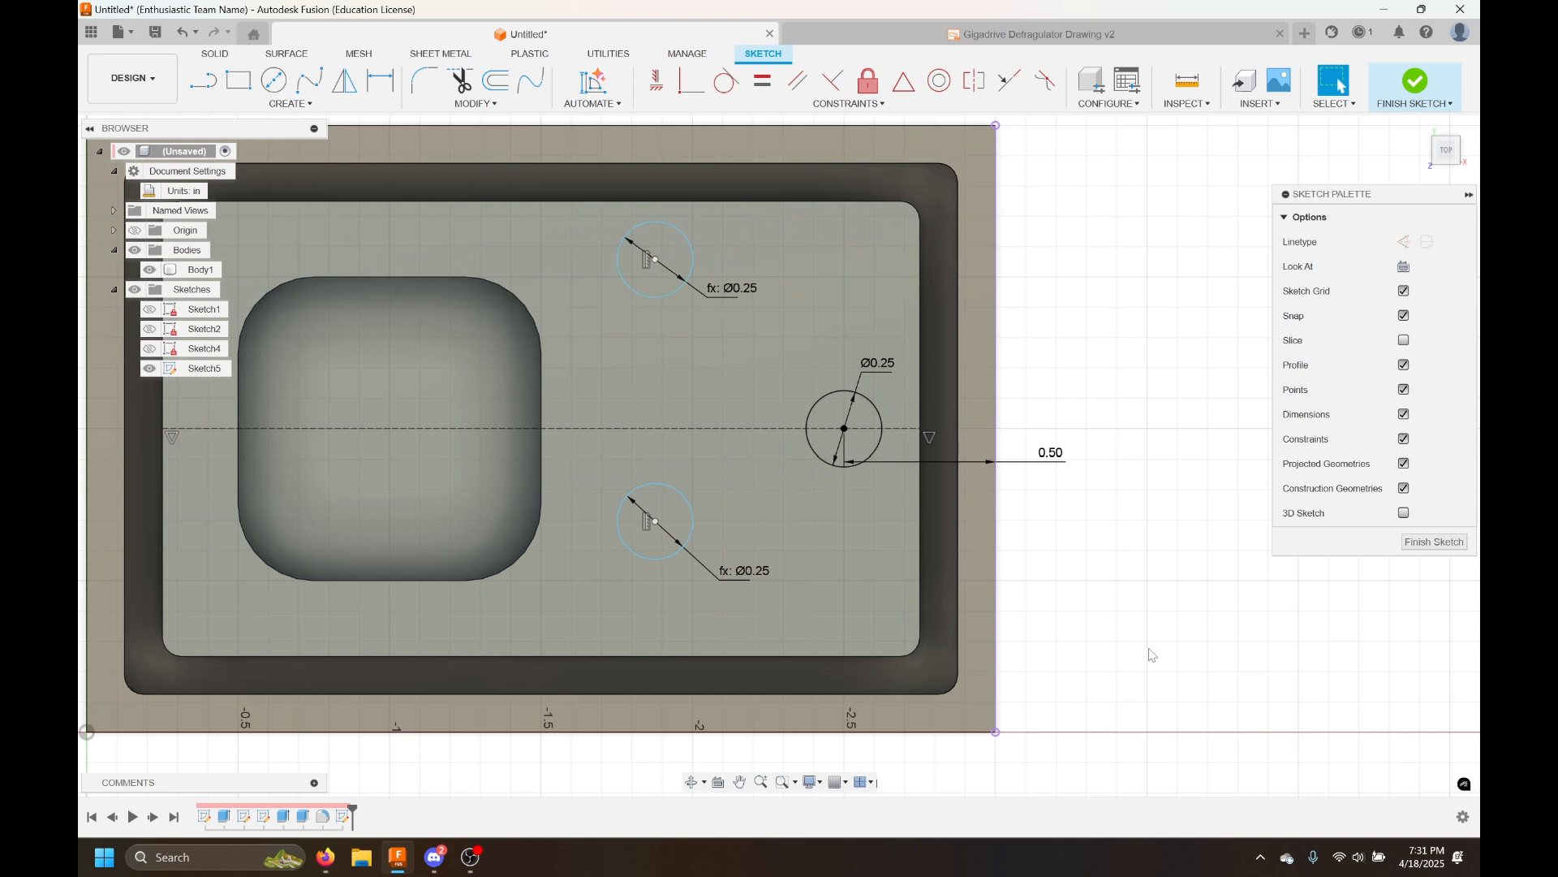
scroll(1150, 662, down, 1)
mouse_move(1147, 656)
middle_down()
mouse_move(1096, 627)
mouse_move(703, 609)
middle_up()
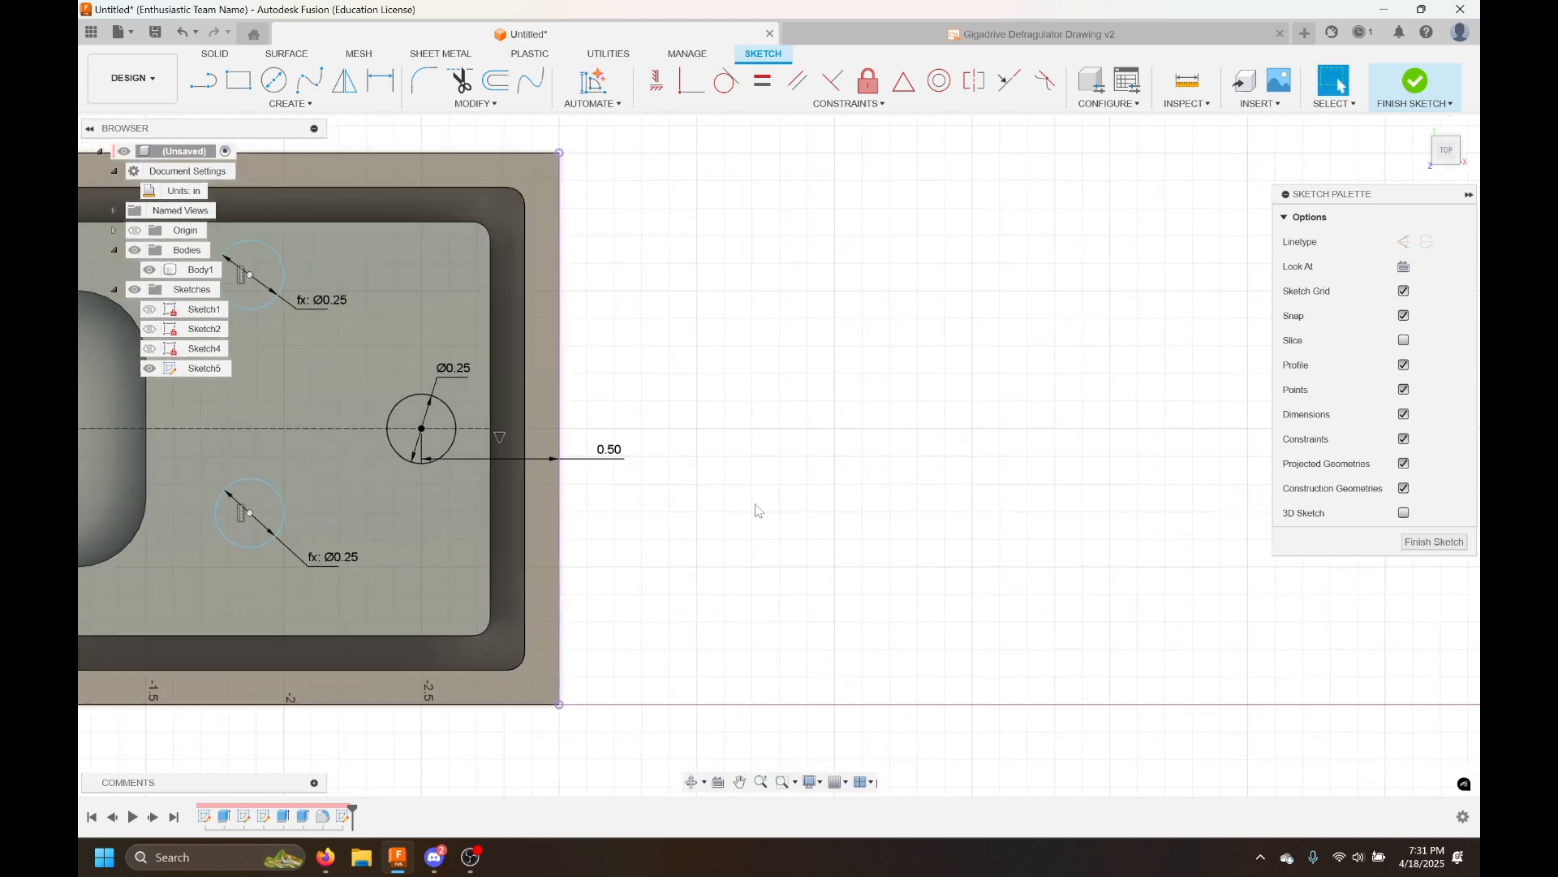
key(l)
click(722, 440)
click(801, 368)
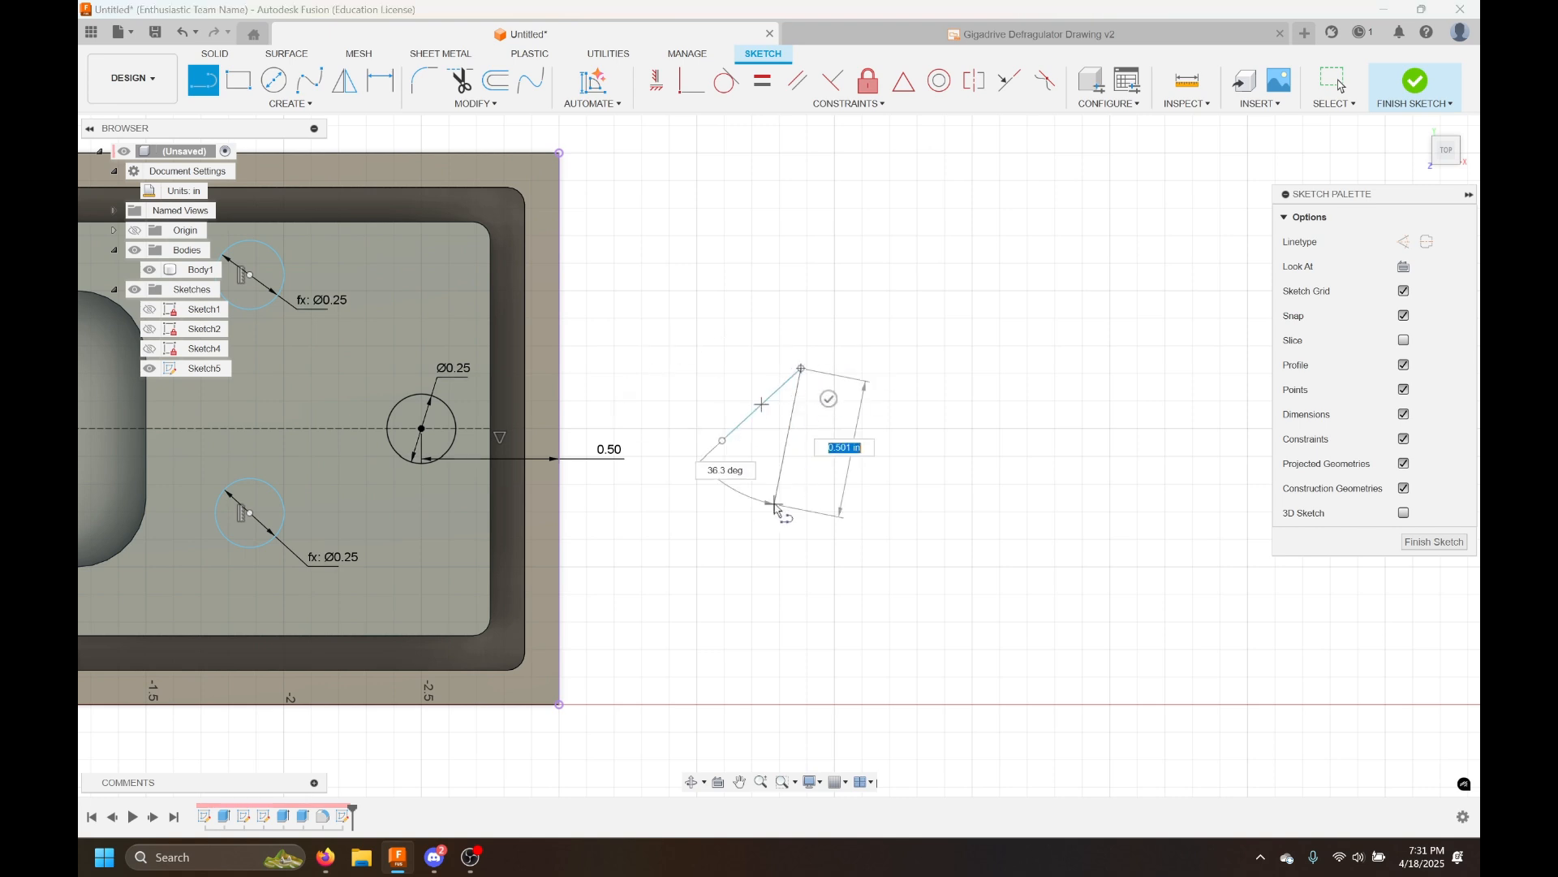
key(Escape)
middle_drag(669, 550, 890, 548)
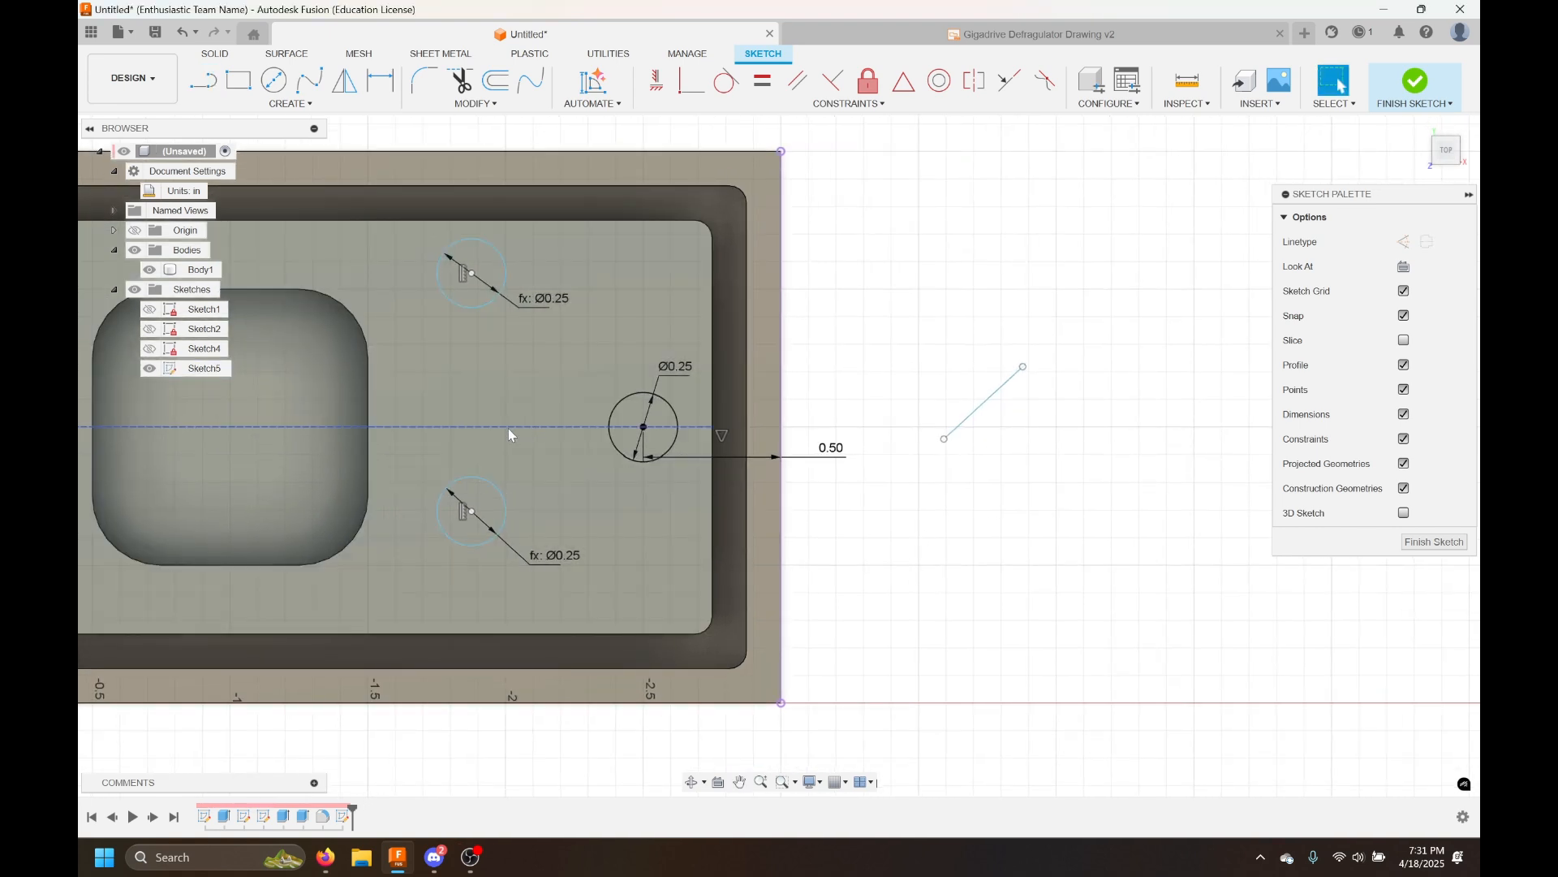
Delete the dimension between the right circle's center and the plate's right edge
click(522, 431)
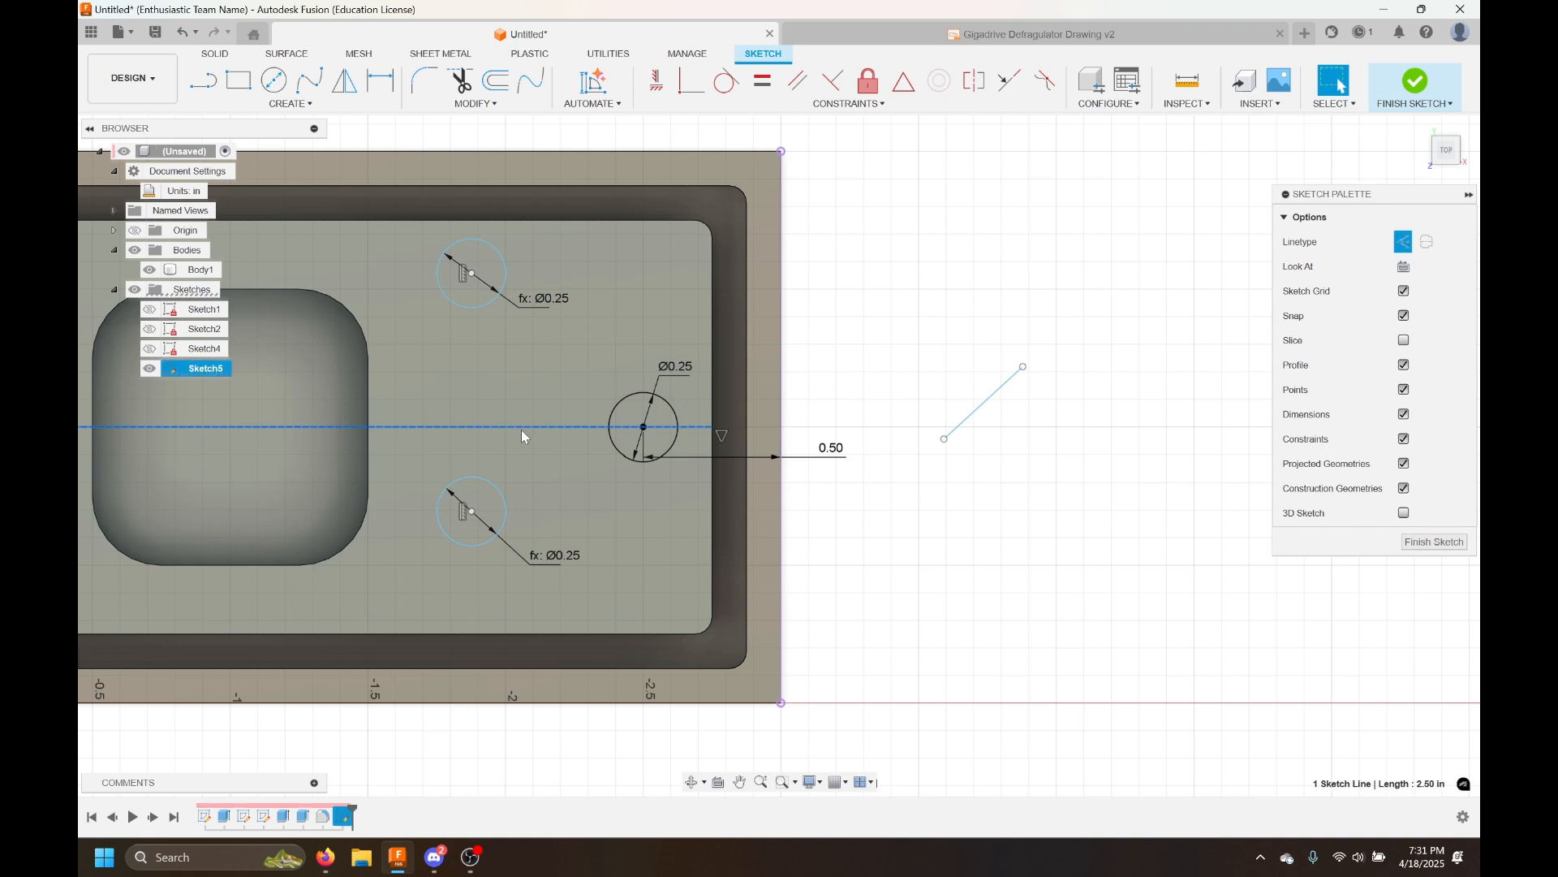
middle_drag(522, 431, 656, 429)
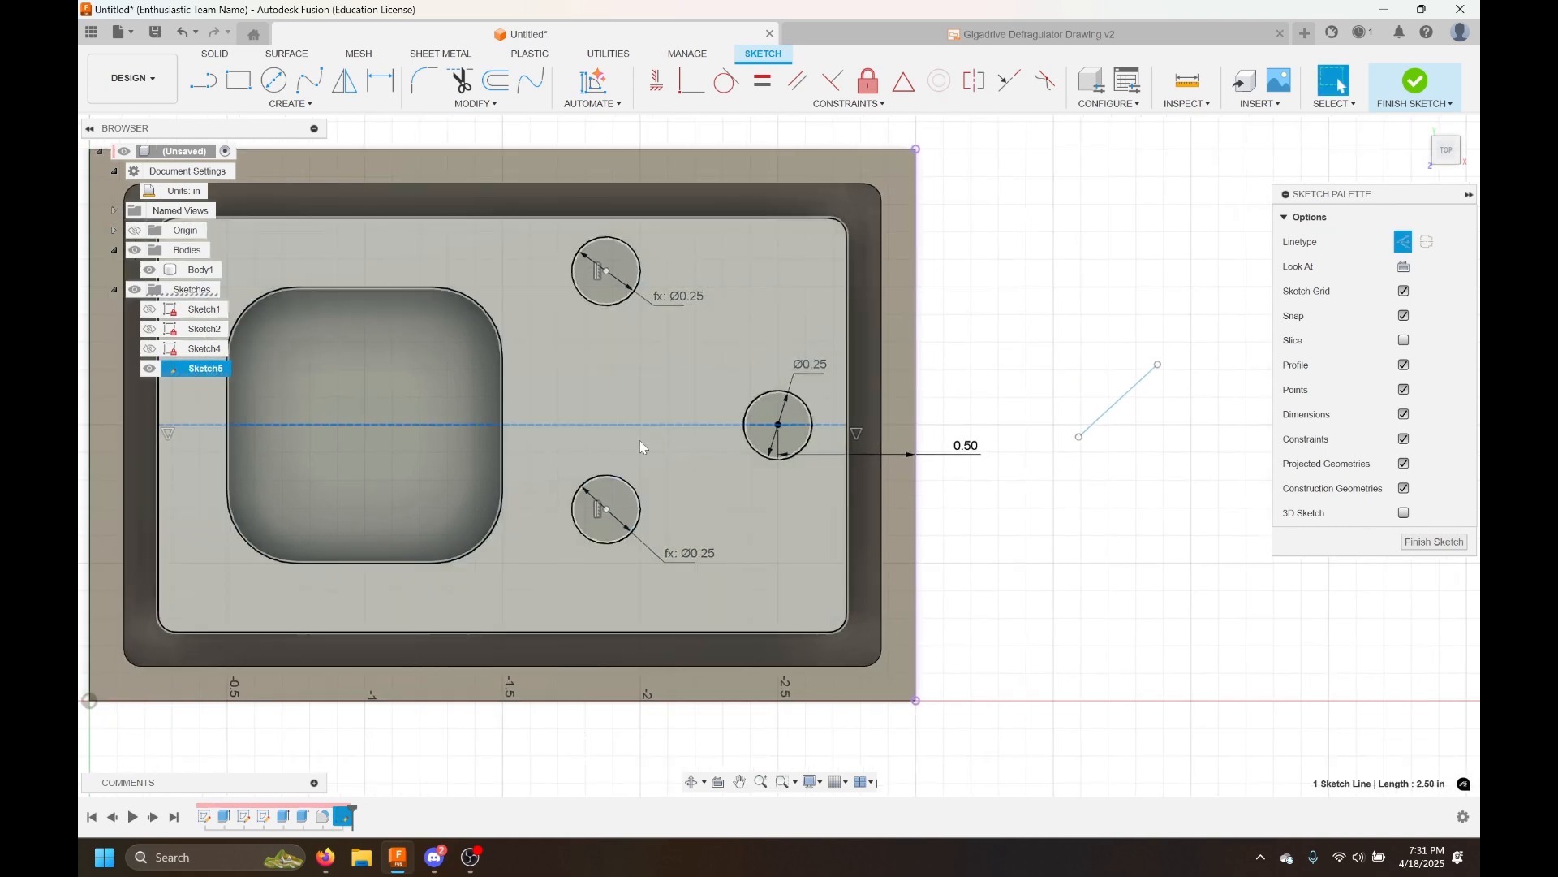
click(900, 454)
key(Delete)
Re-dimension the right circle's center 0.5 in from the plate's right edge
drag(810, 442, 814, 441)
click(1030, 338)
key(d)
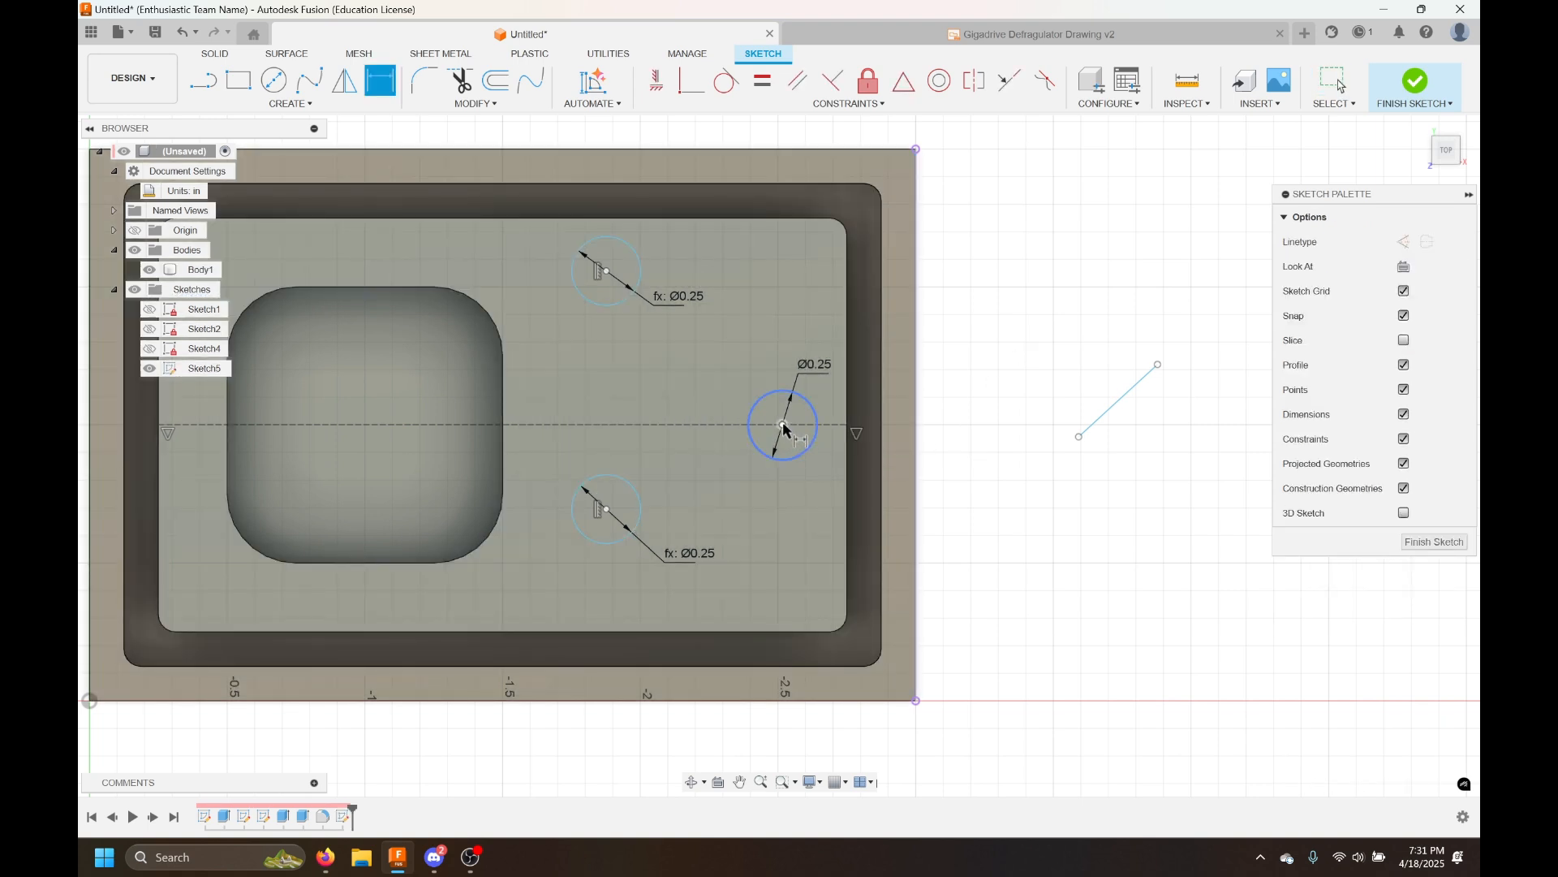
click(782, 425)
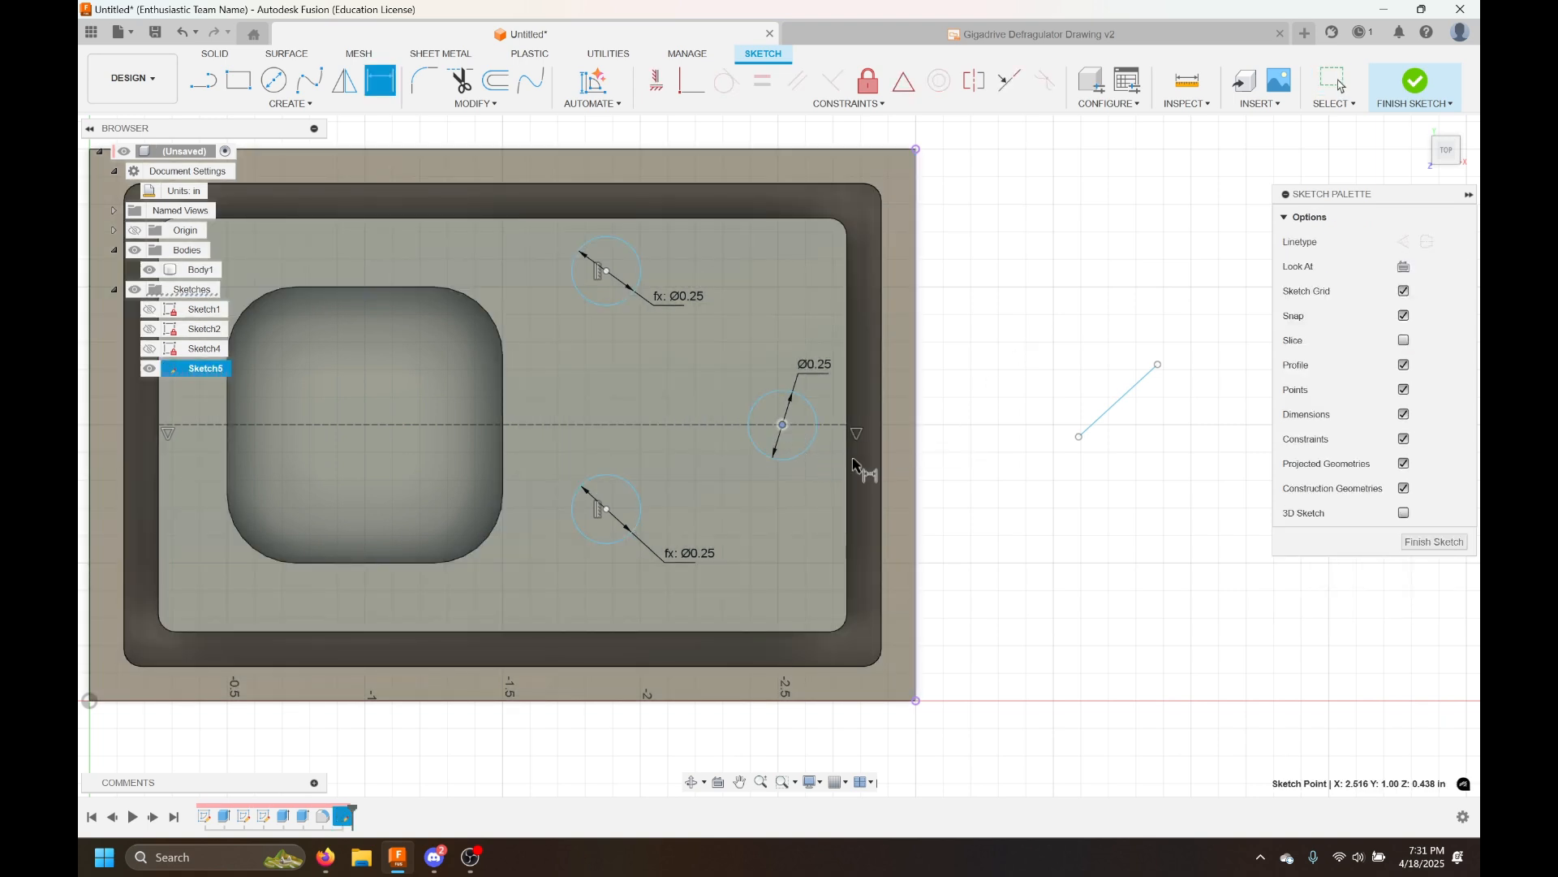
click(917, 421)
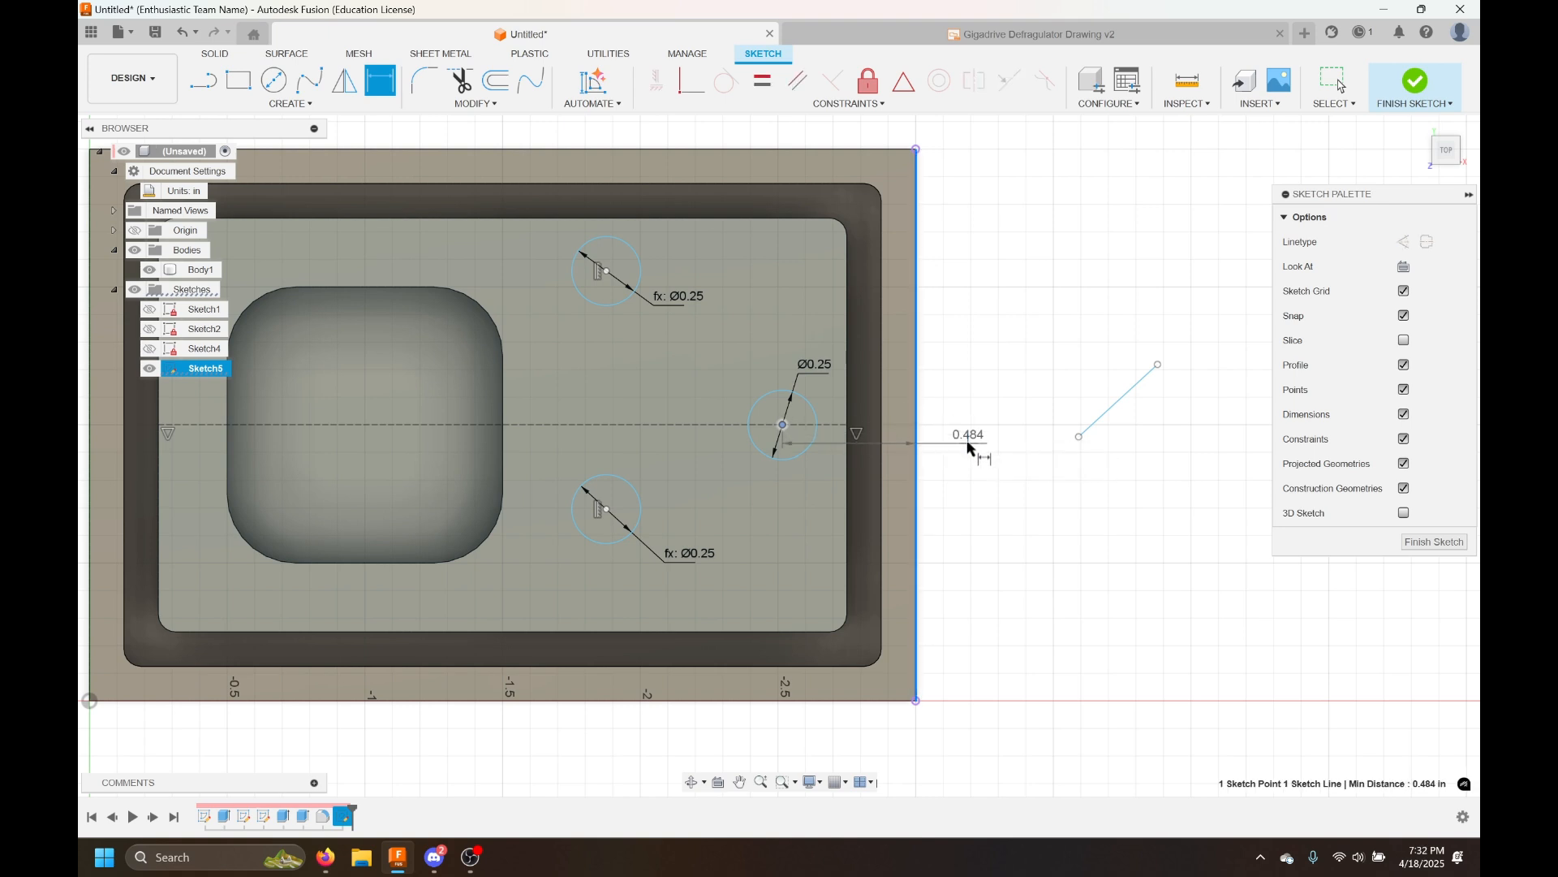
click(961, 518)
text(0.5)
key(Return)
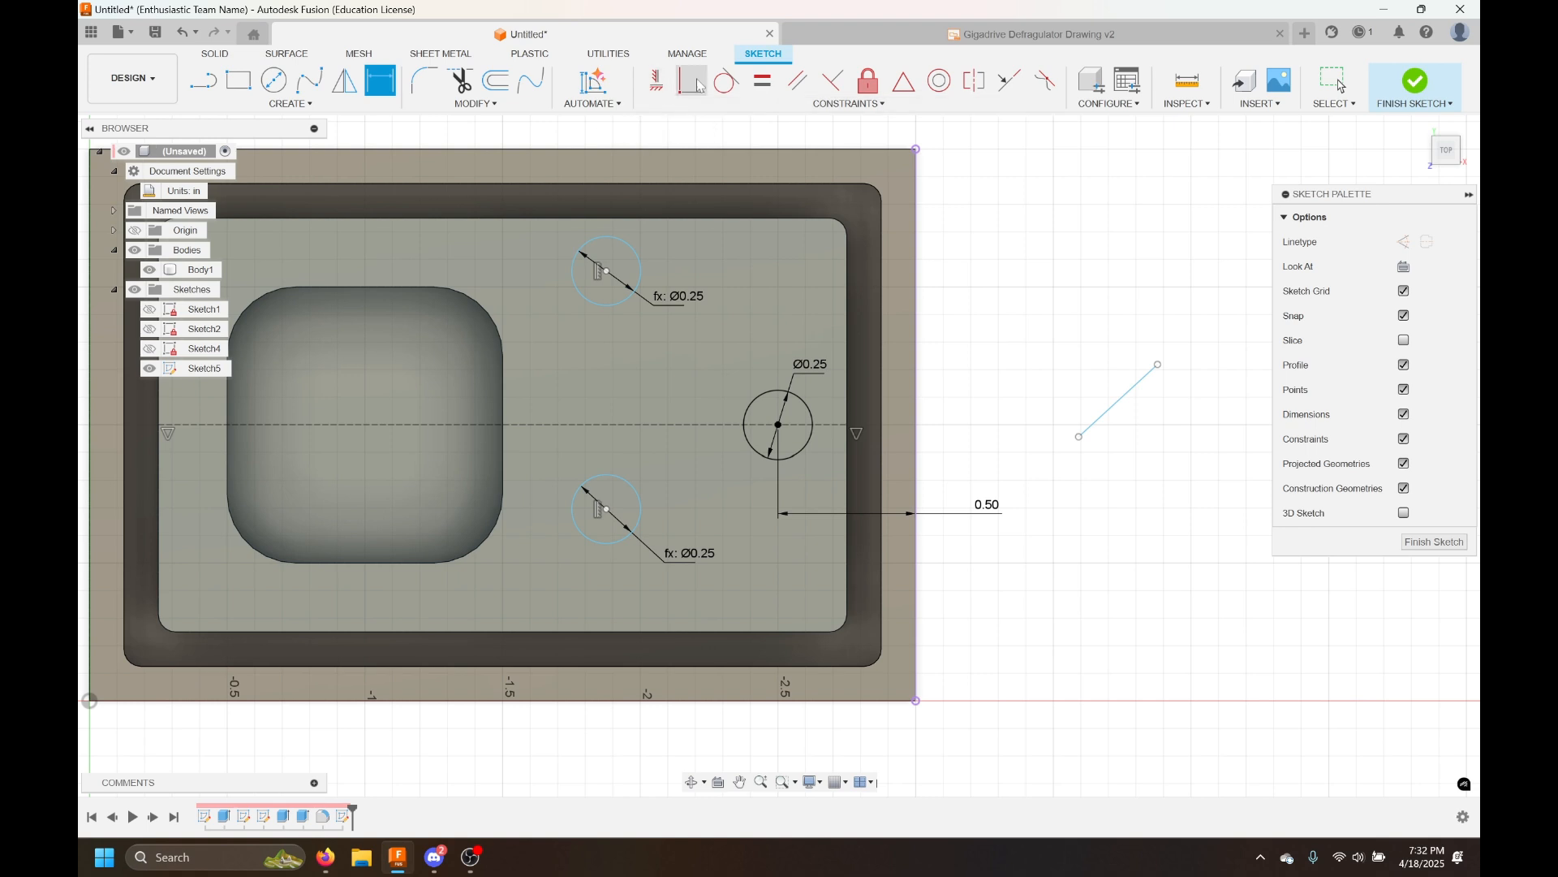
Draw two more short scratch lines beside the plate
key(l)
click(1011, 322)
click(999, 452)
key(Escape)
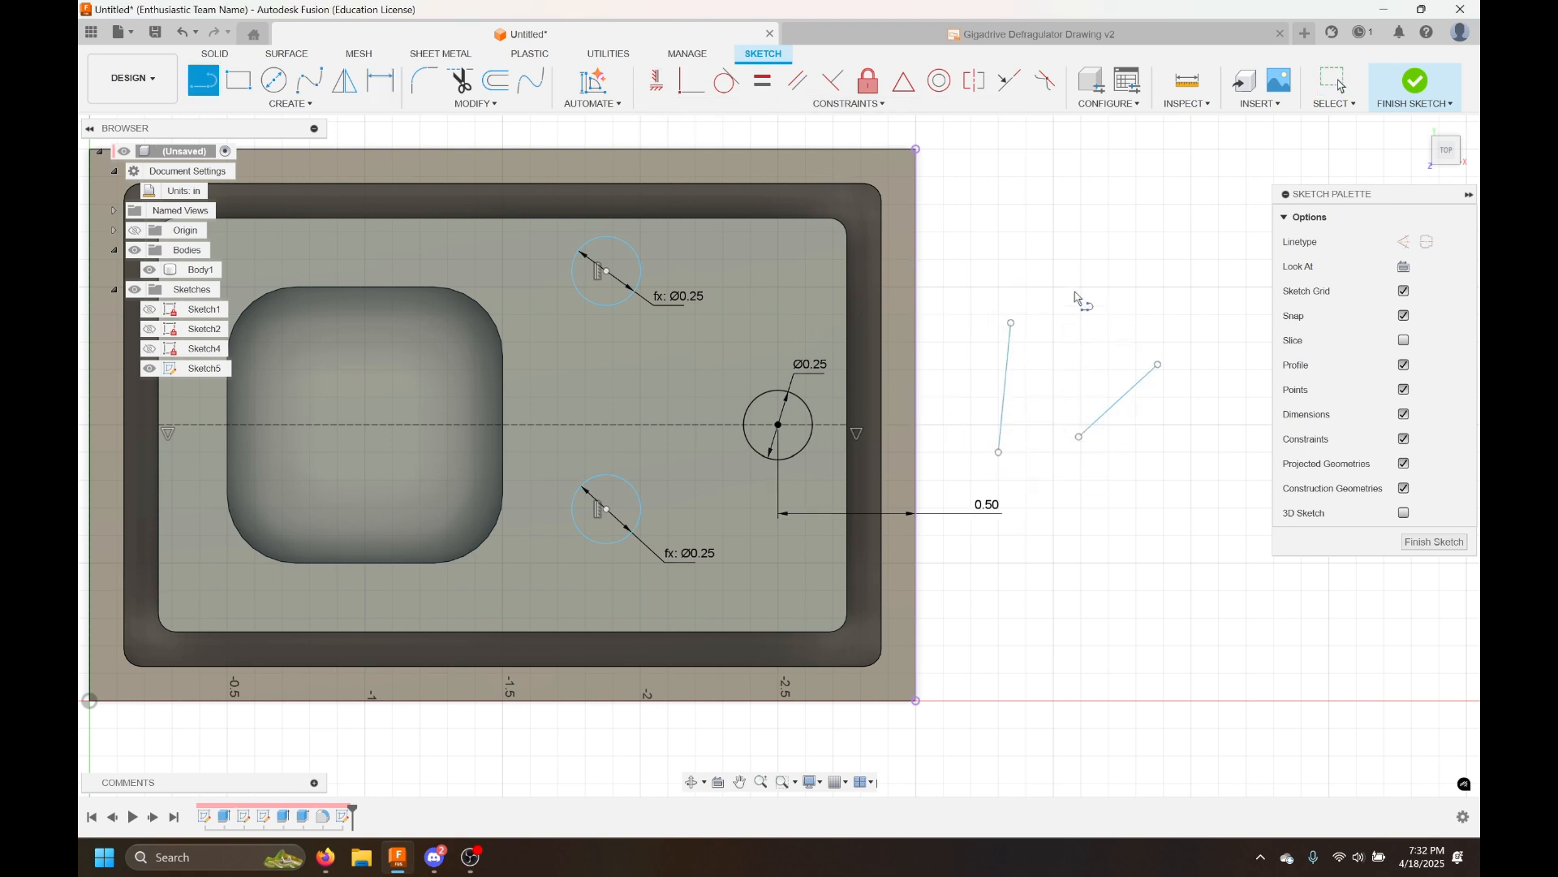
click(1029, 275)
click(1147, 262)
key(Escape)
key(Escape)
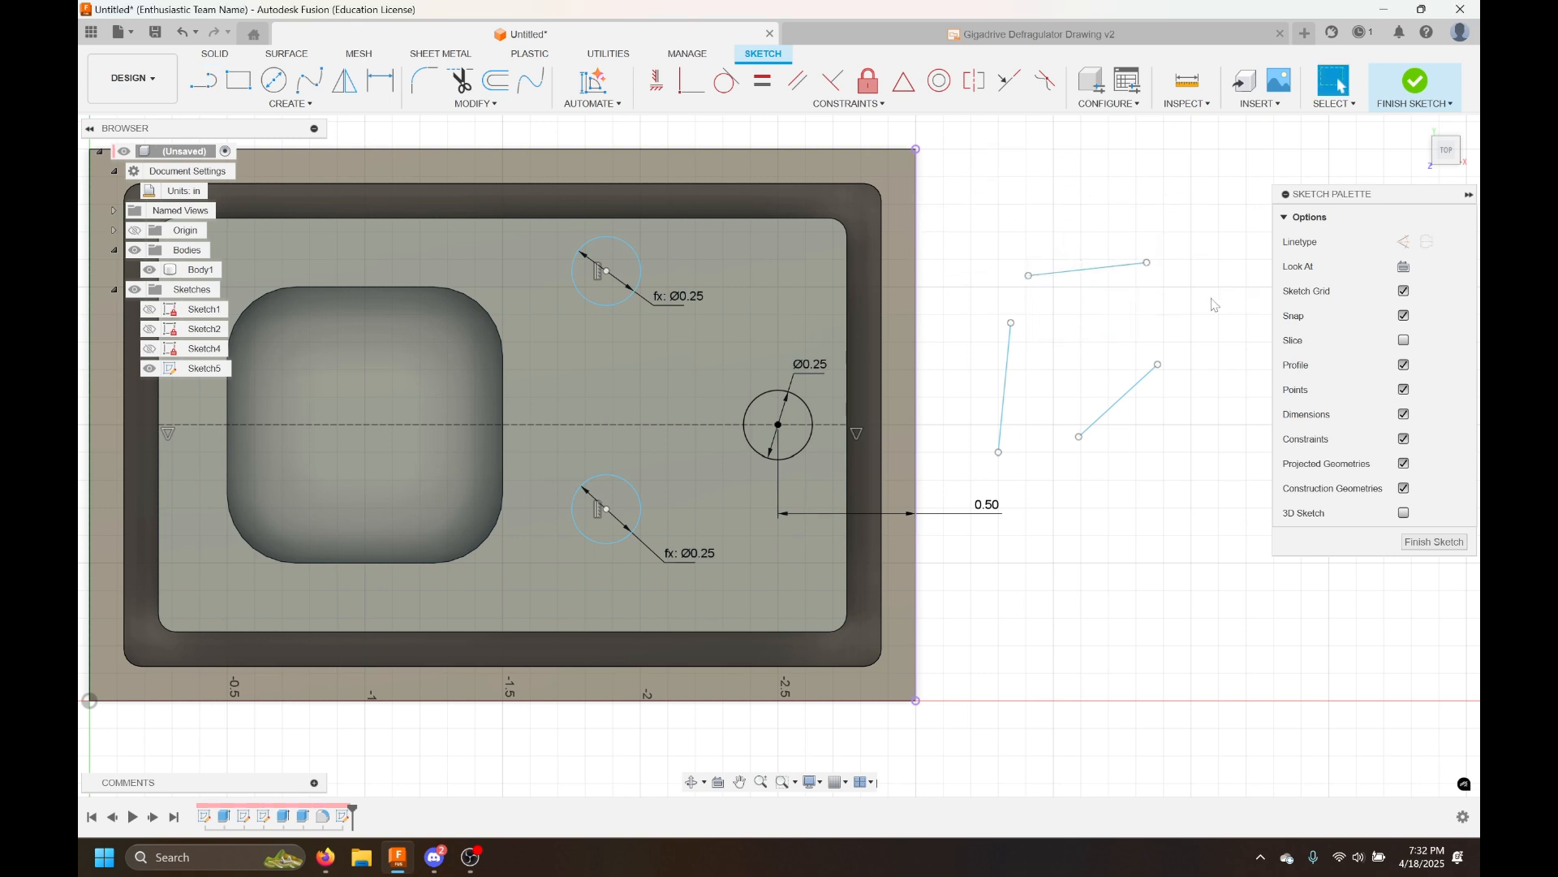
Apply horizontal and vertical constraints to the three scratch lines
scroll(1211, 371, up, 3)
middle_drag(1201, 409, 1112, 453)
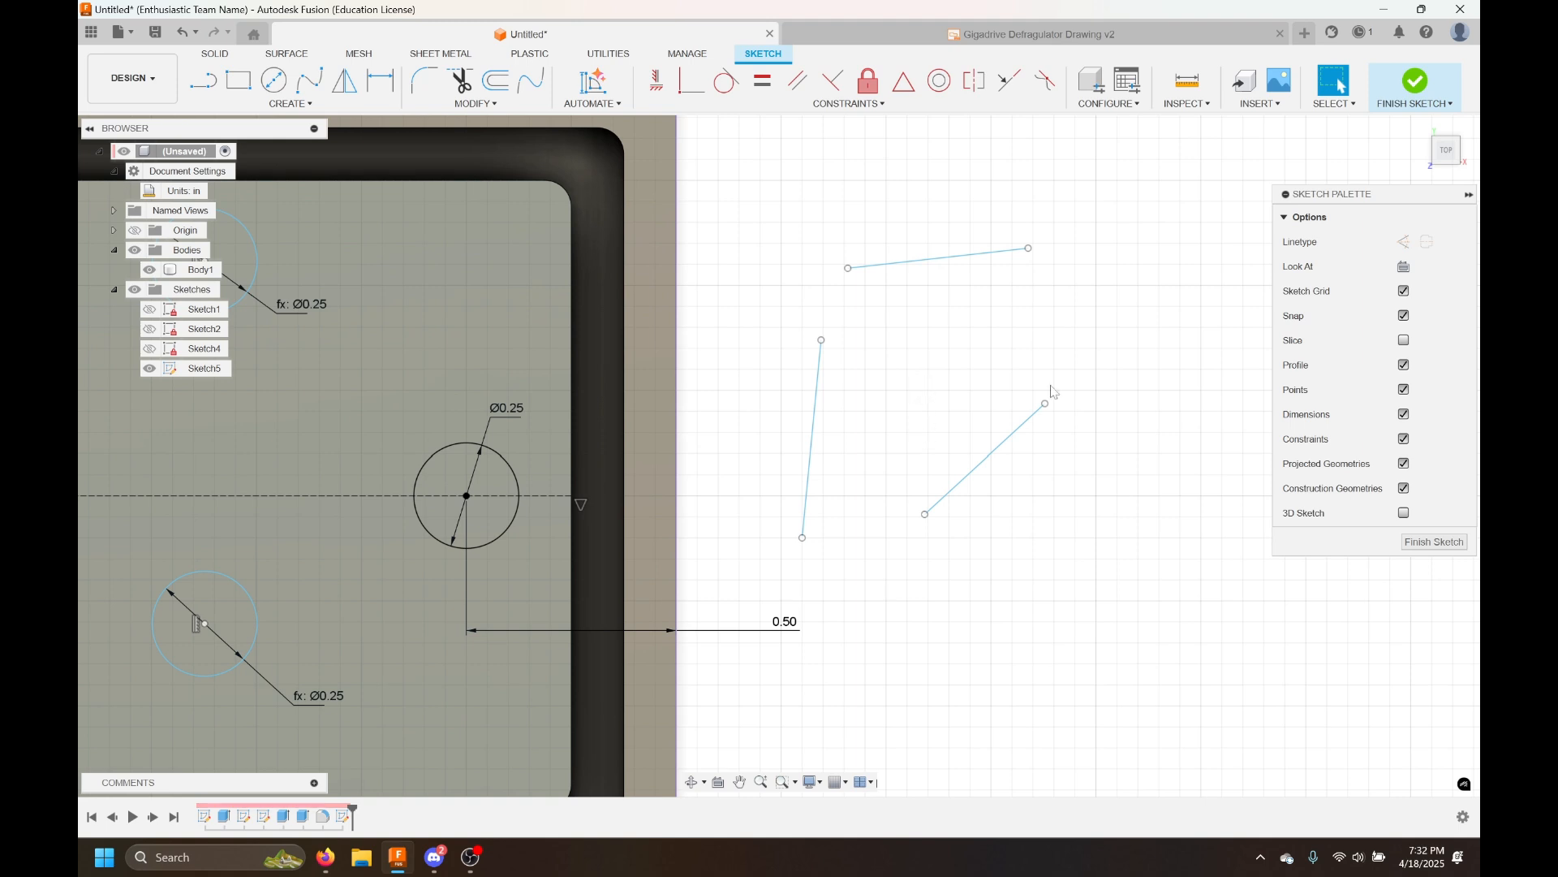
click(656, 80)
click(1005, 442)
click(939, 257)
click(819, 383)
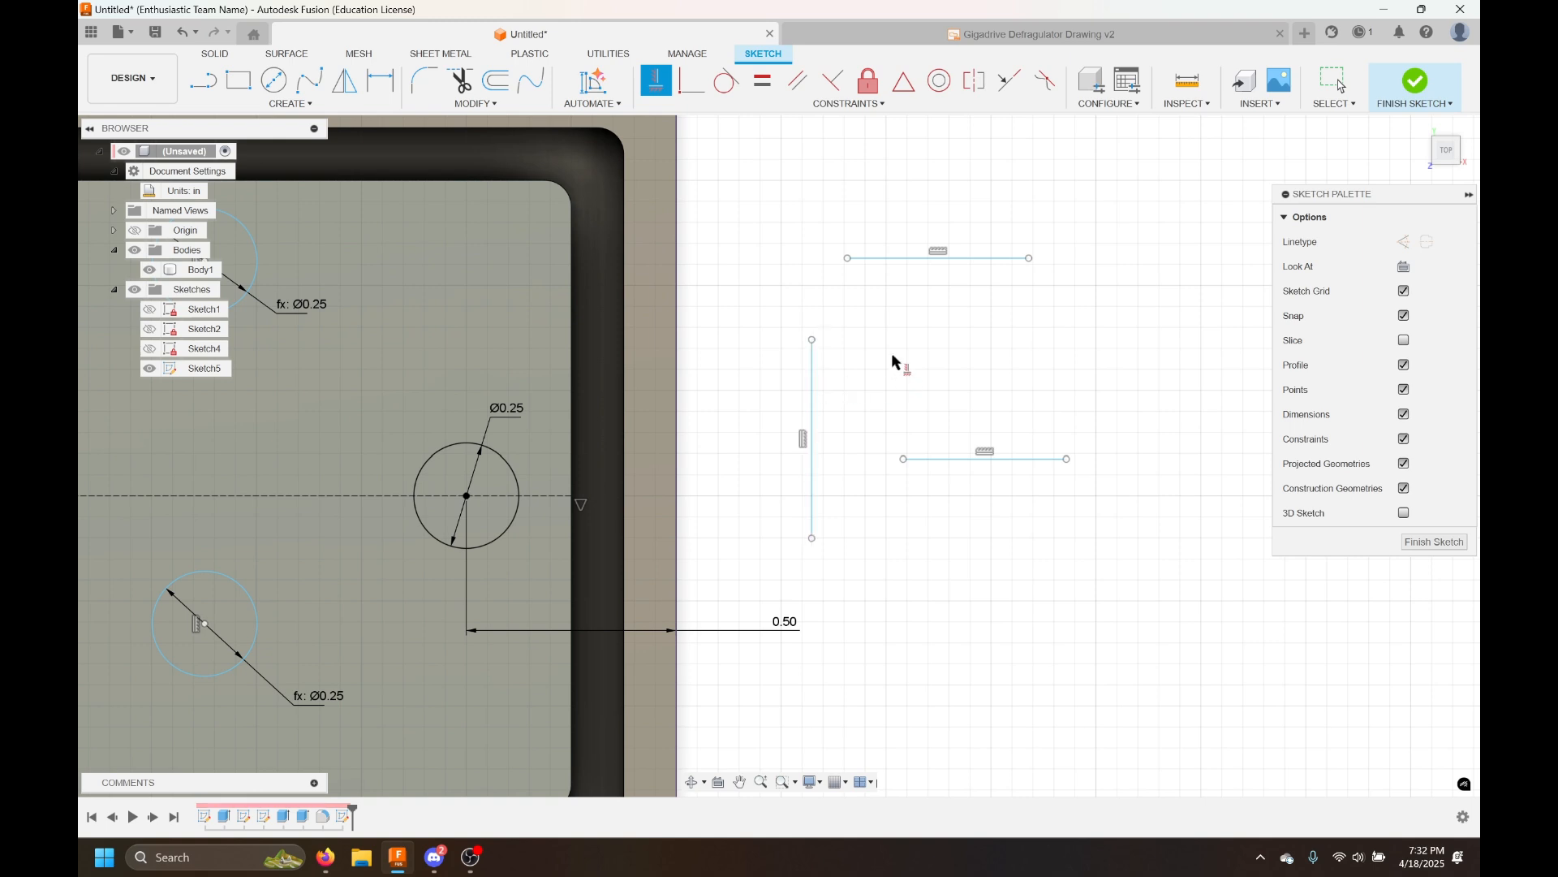
key(Escape)
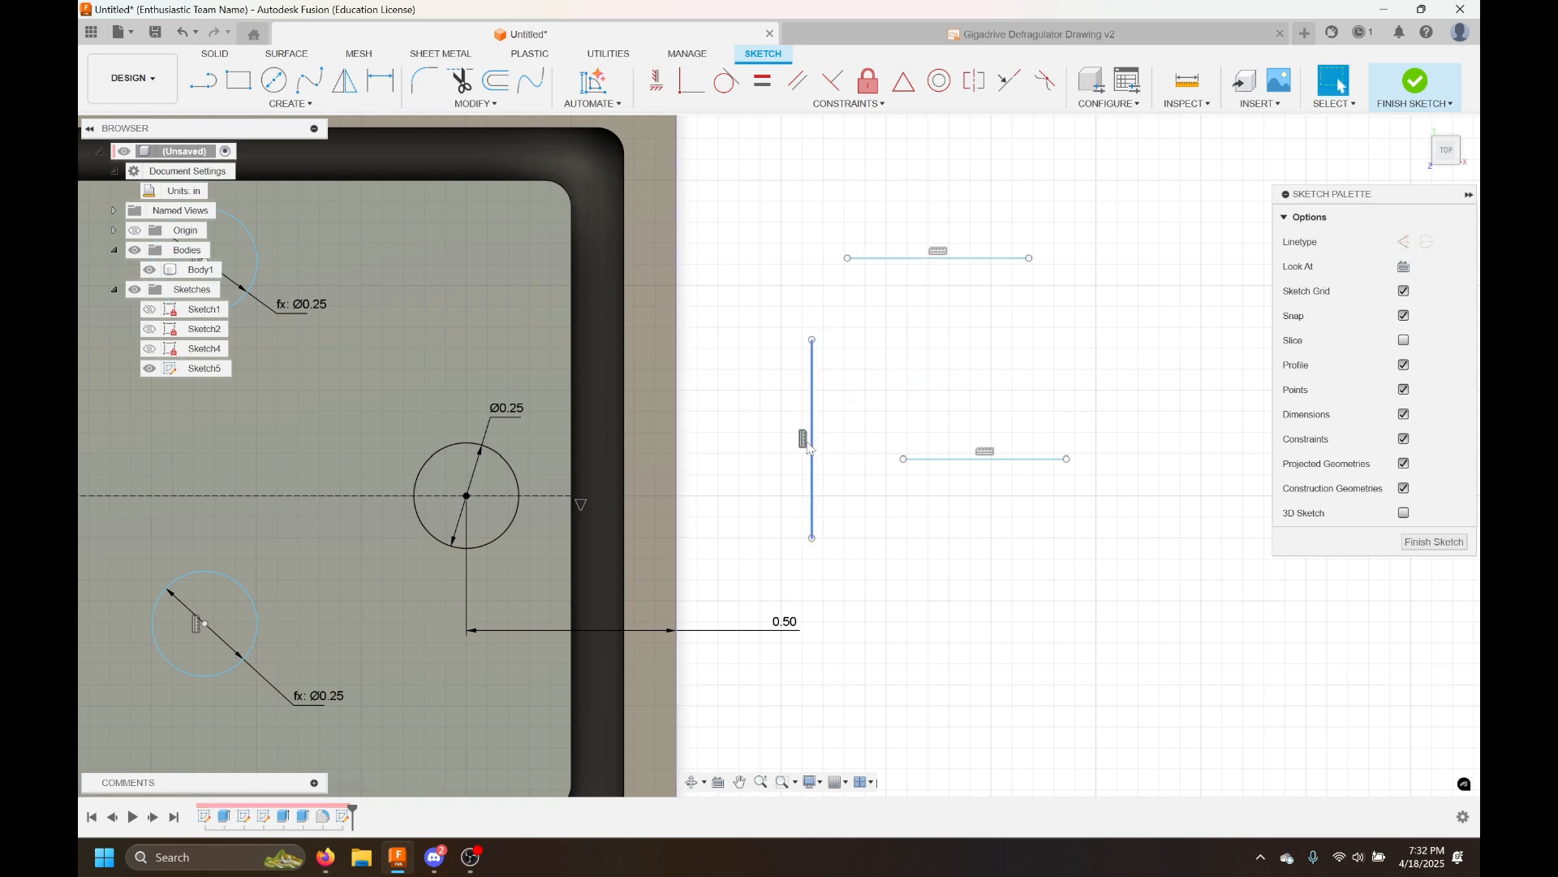
Delete all three scratch lines beside the plate
click(904, 261)
key(Delete)
click(947, 460)
key(Delete)
click(812, 422)
key(Delete)
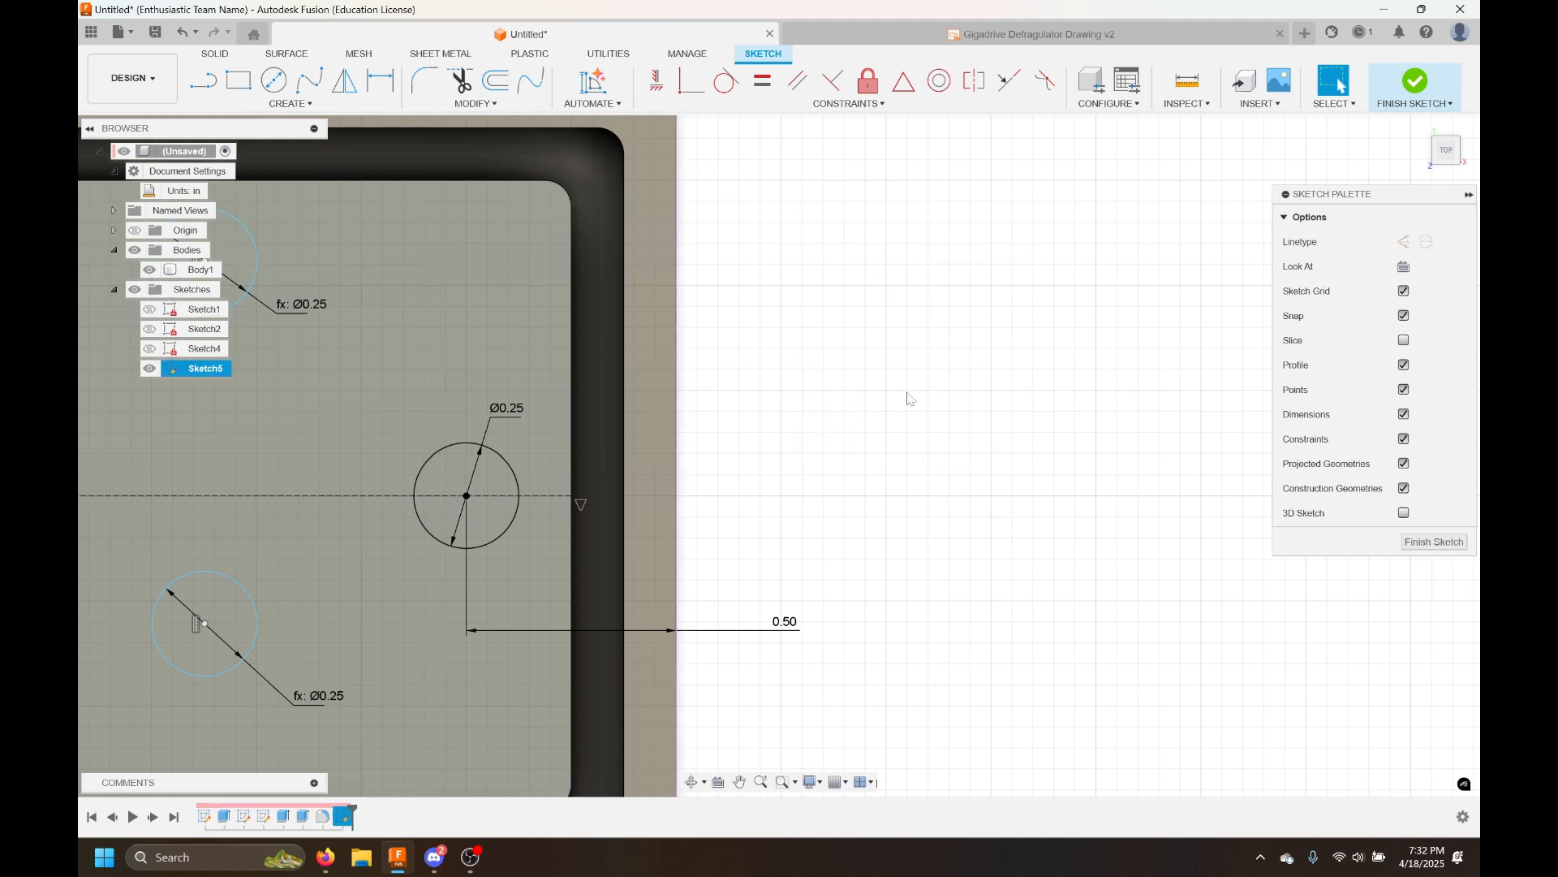
Draw two new scratch lines beside the plate
key(l)
click(860, 321)
double_click(970, 279)
click(1138, 453)
click(1041, 425)
key(Escape)
Try constraining the two scratch lines' endpoints, then undo the changes
click(691, 80)
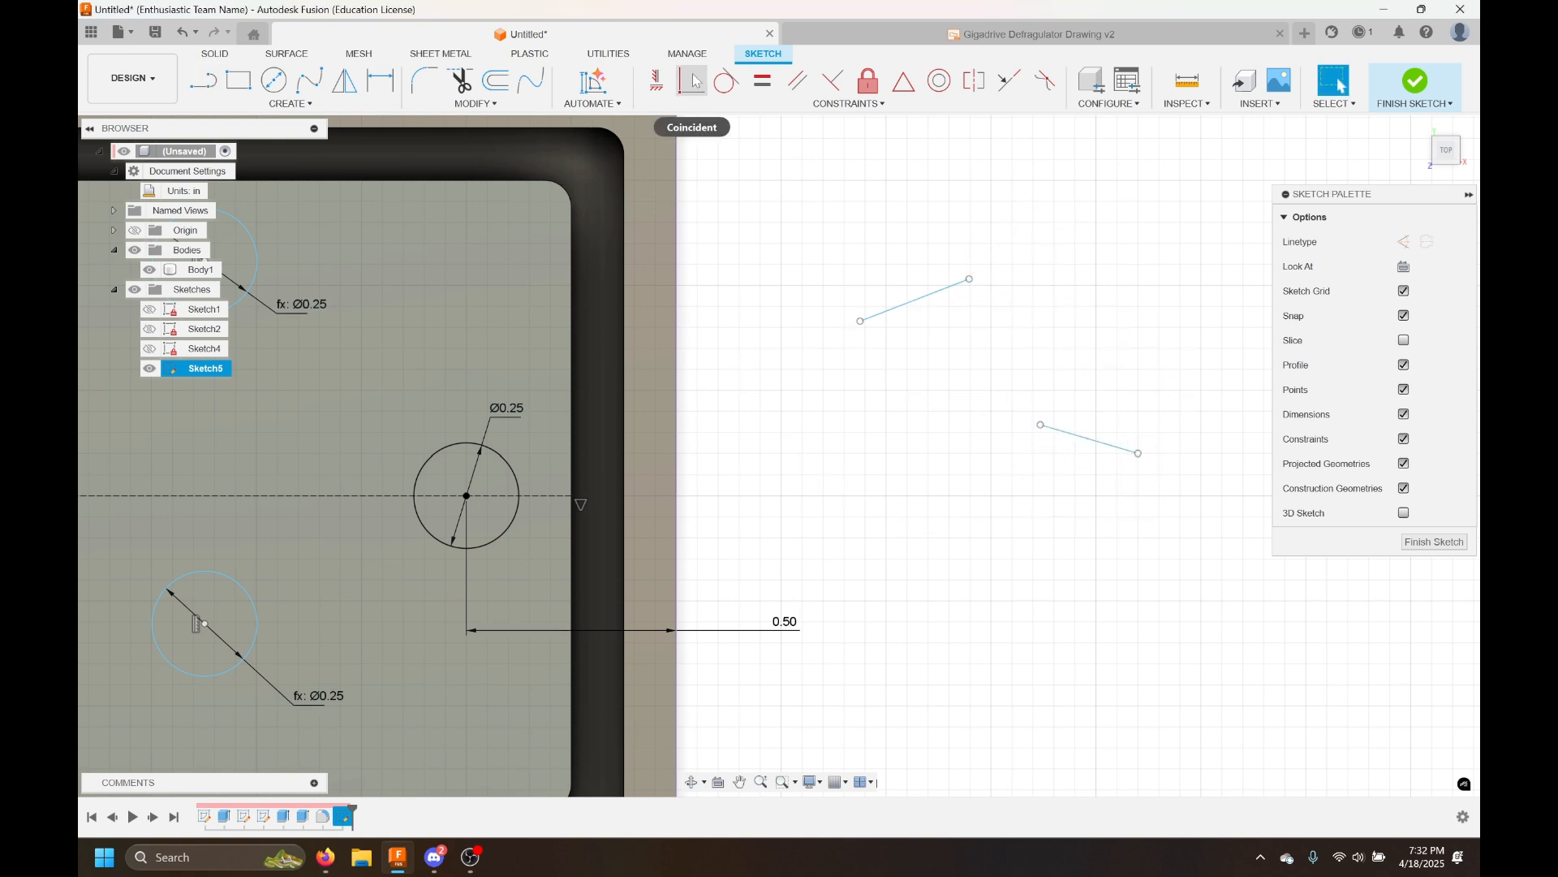
click(656, 80)
click(970, 280)
click(1043, 425)
key(Escape)
mouse_move(993, 437)
mouse_down()
mouse_move(972, 445)
mouse_move(964, 421)
mouse_move(1031, 432)
mouse_up()
key(ctrl+z)
key(ctrl+z)
key(ctrl+z)
key(ctrl+z)
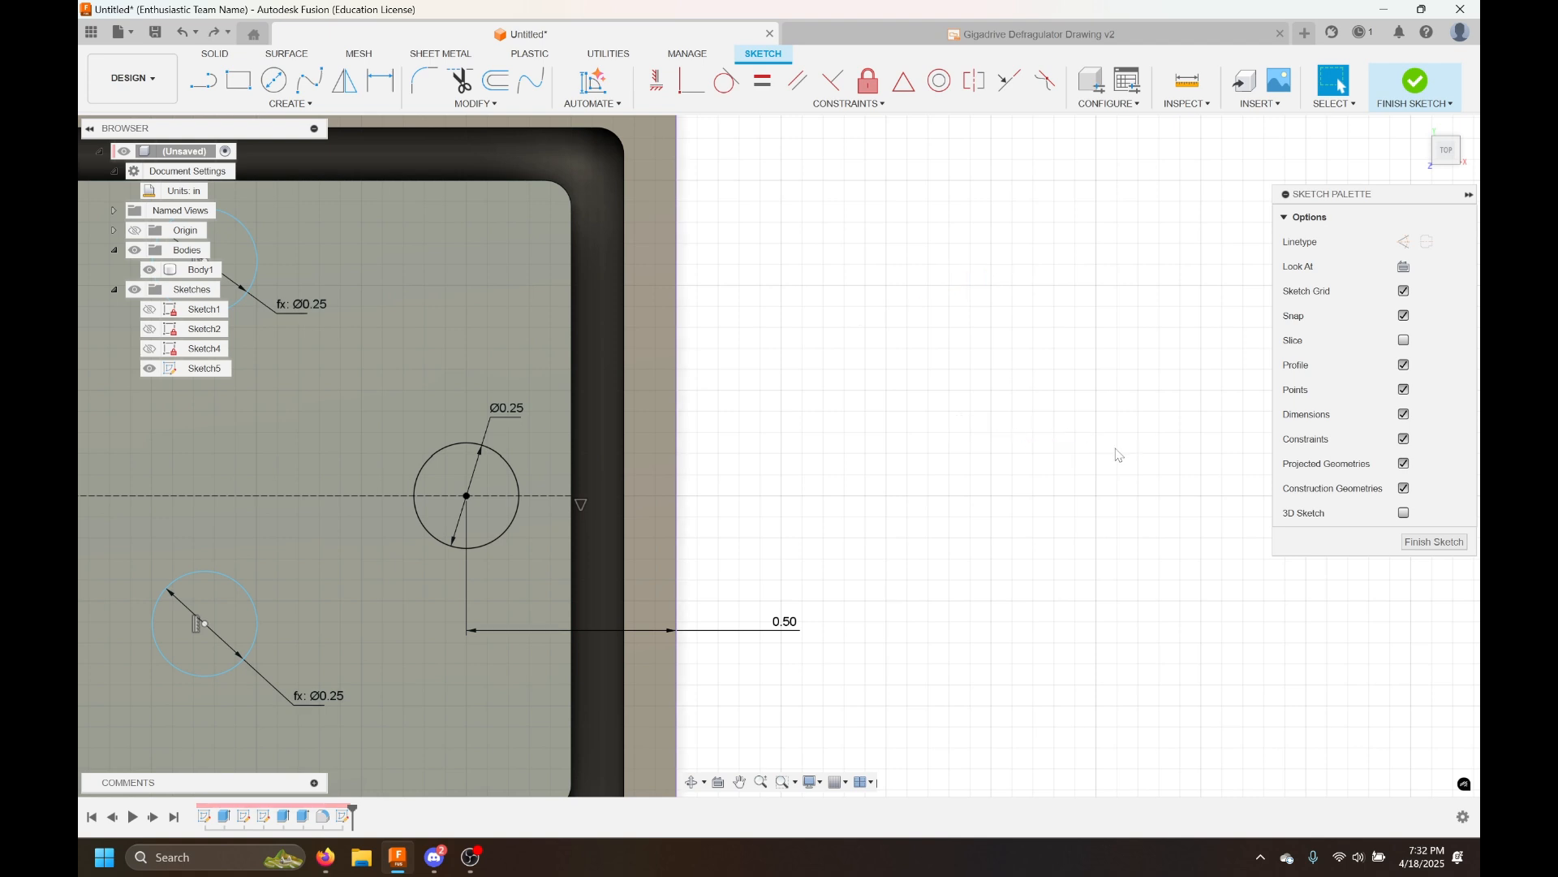
scroll(1060, 414, down, 3)
mouse_move(976, 482)
middle_down()
mouse_move(1013, 478)
mouse_move(1155, 369)
middle_up()
scroll(1035, 338, down, 1)
middle_drag(1032, 336, 1152, 392)
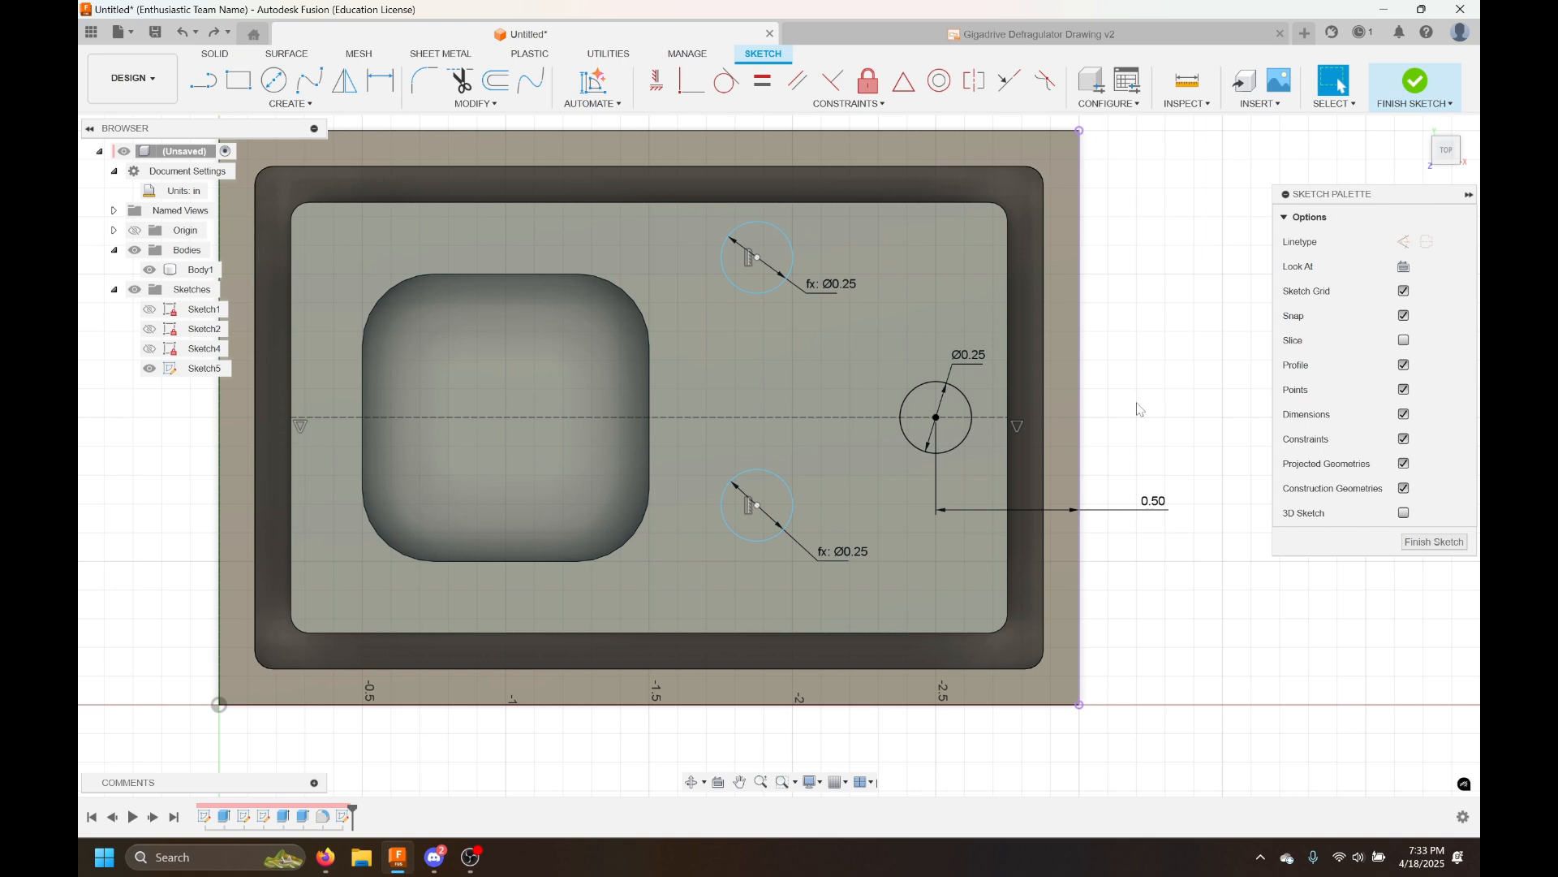
Dimension the lower circle's center 1.125 in from the plate's right edge
key(d)
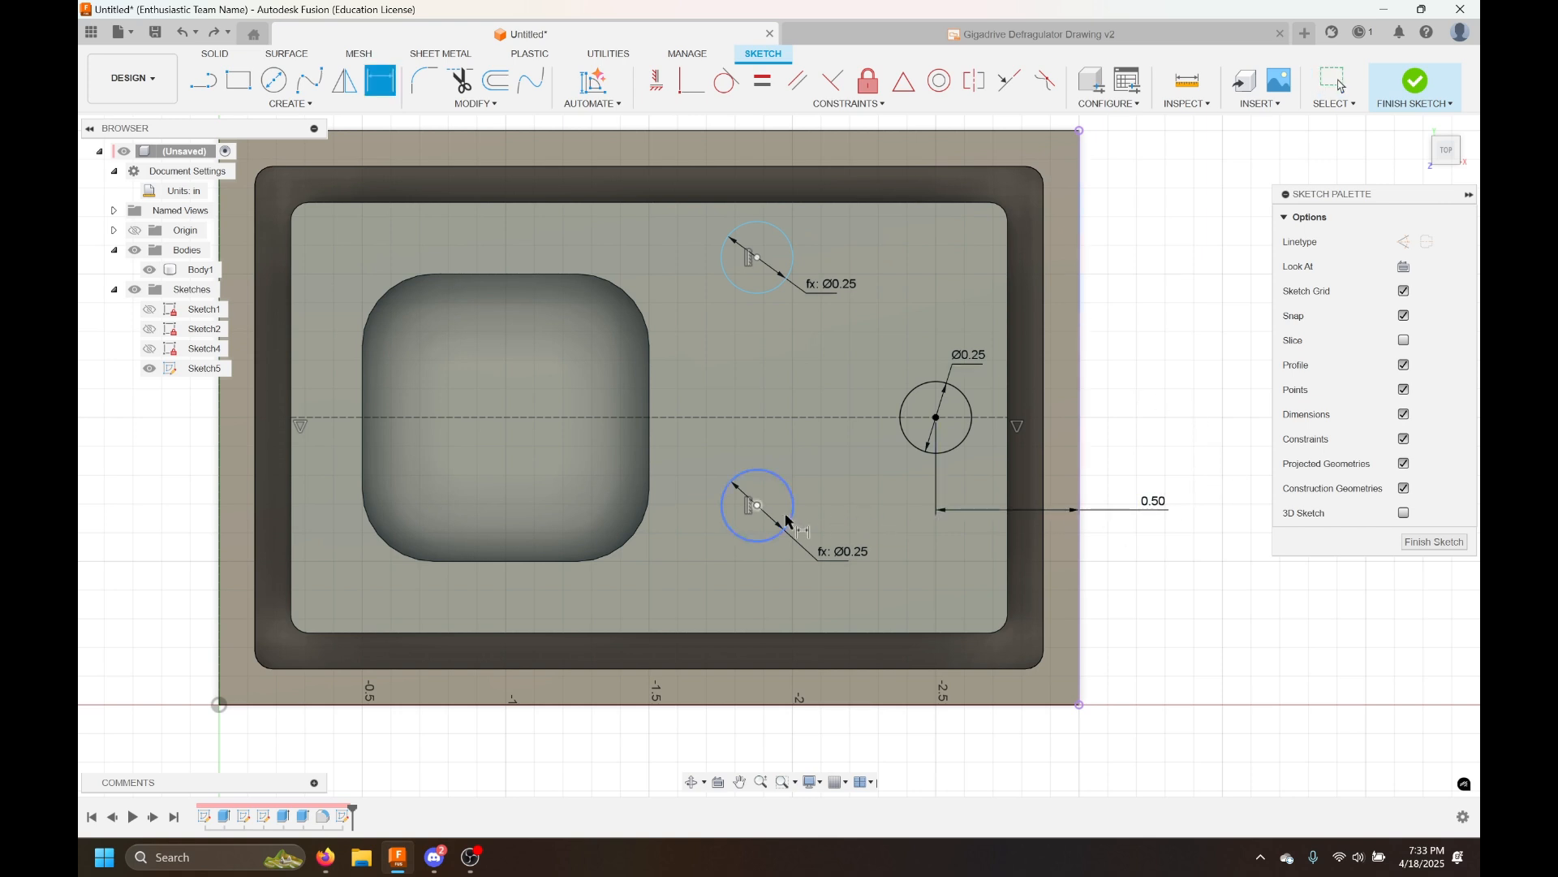
click(758, 507)
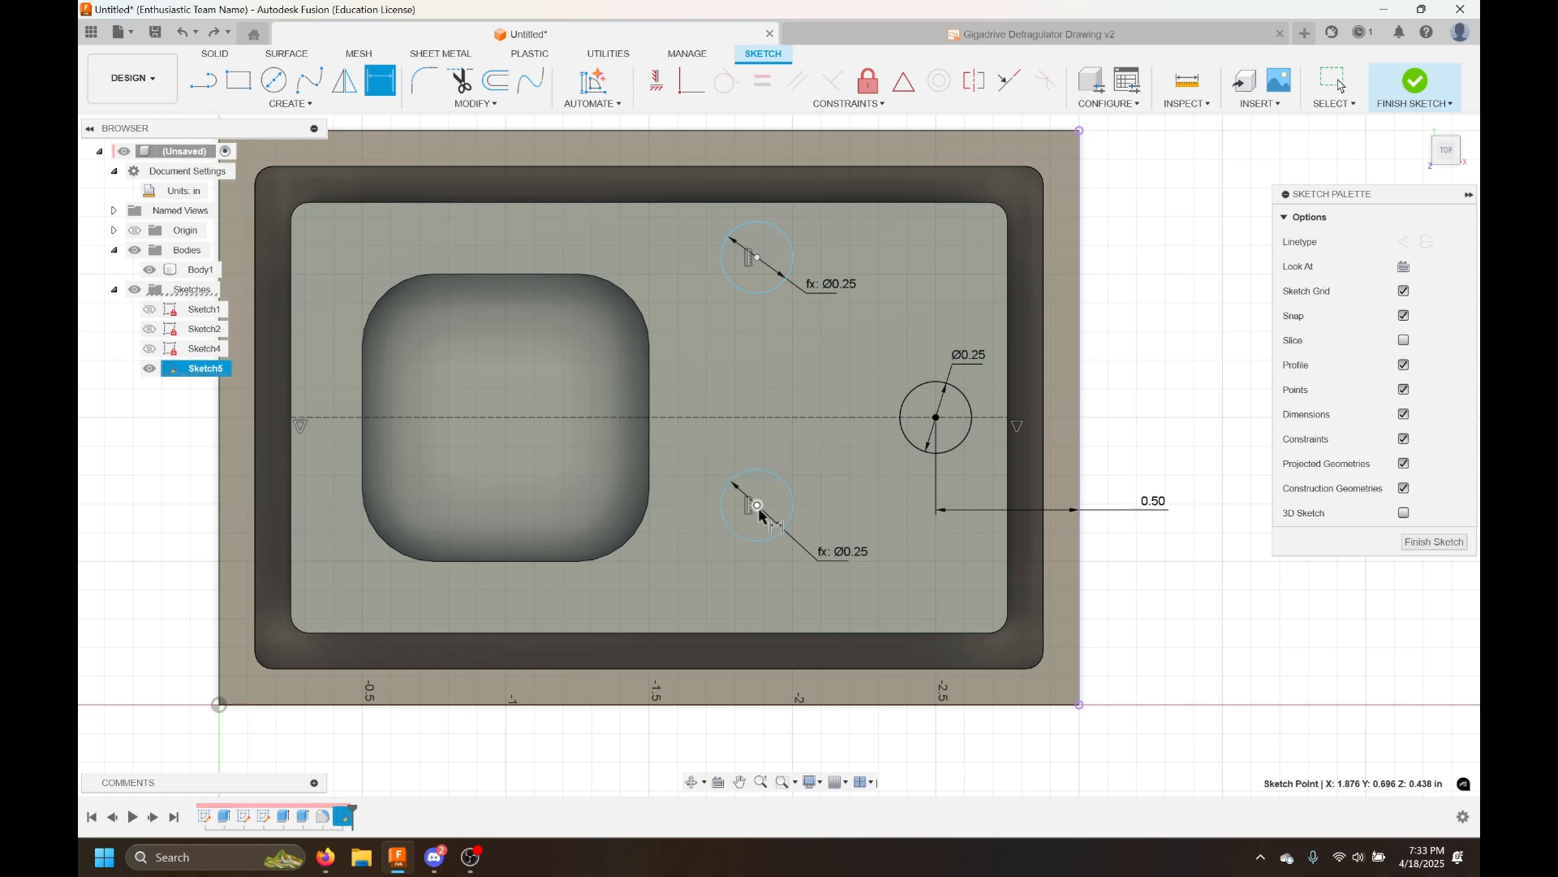
click(1082, 554)
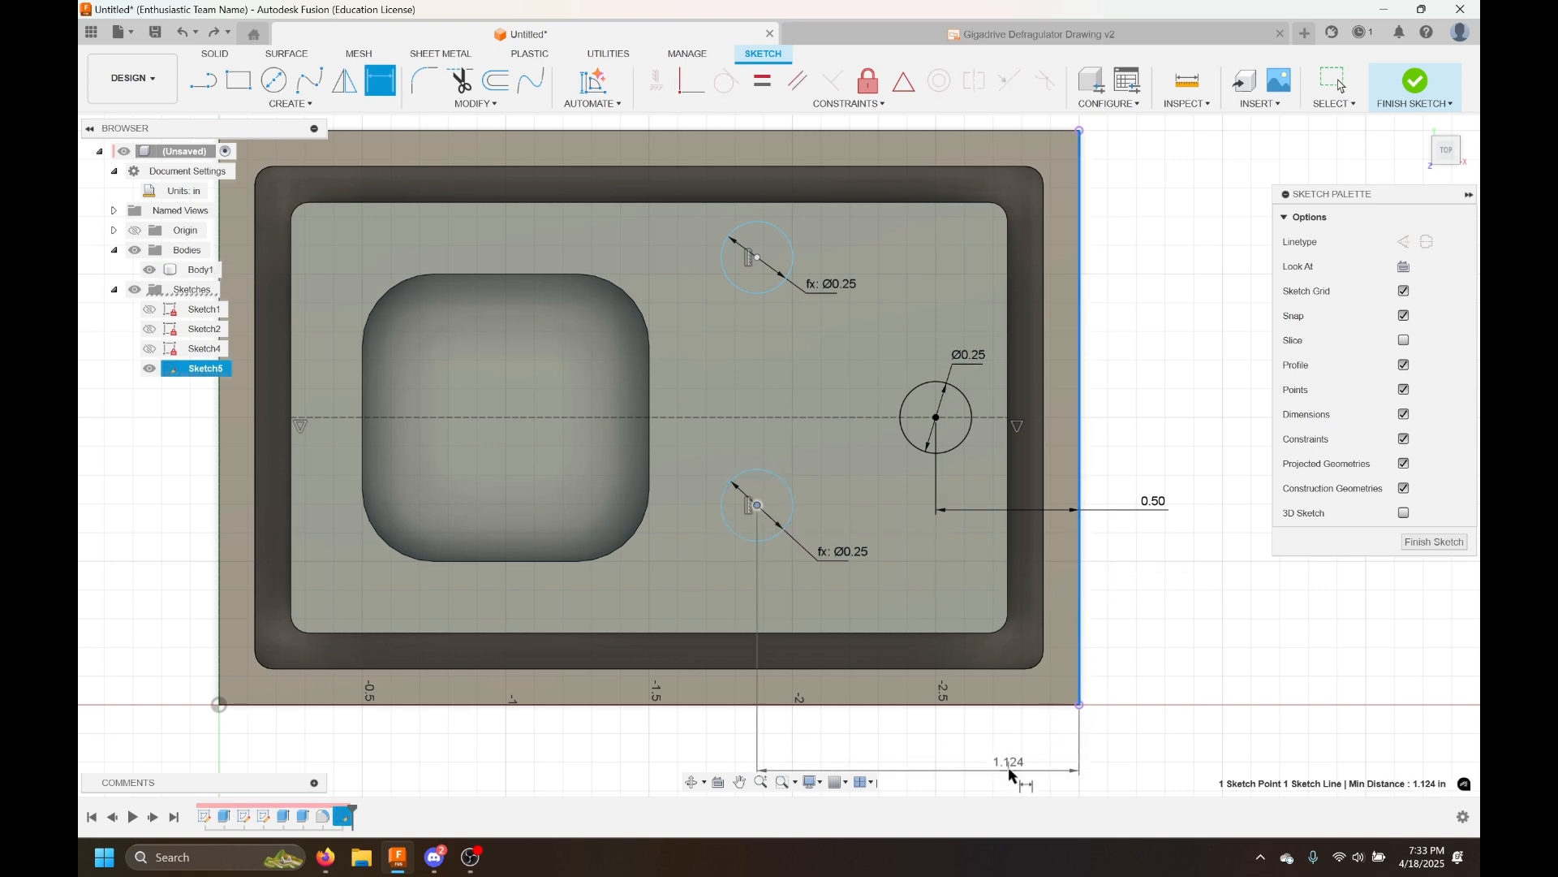
click(1020, 750)
text(1.125)
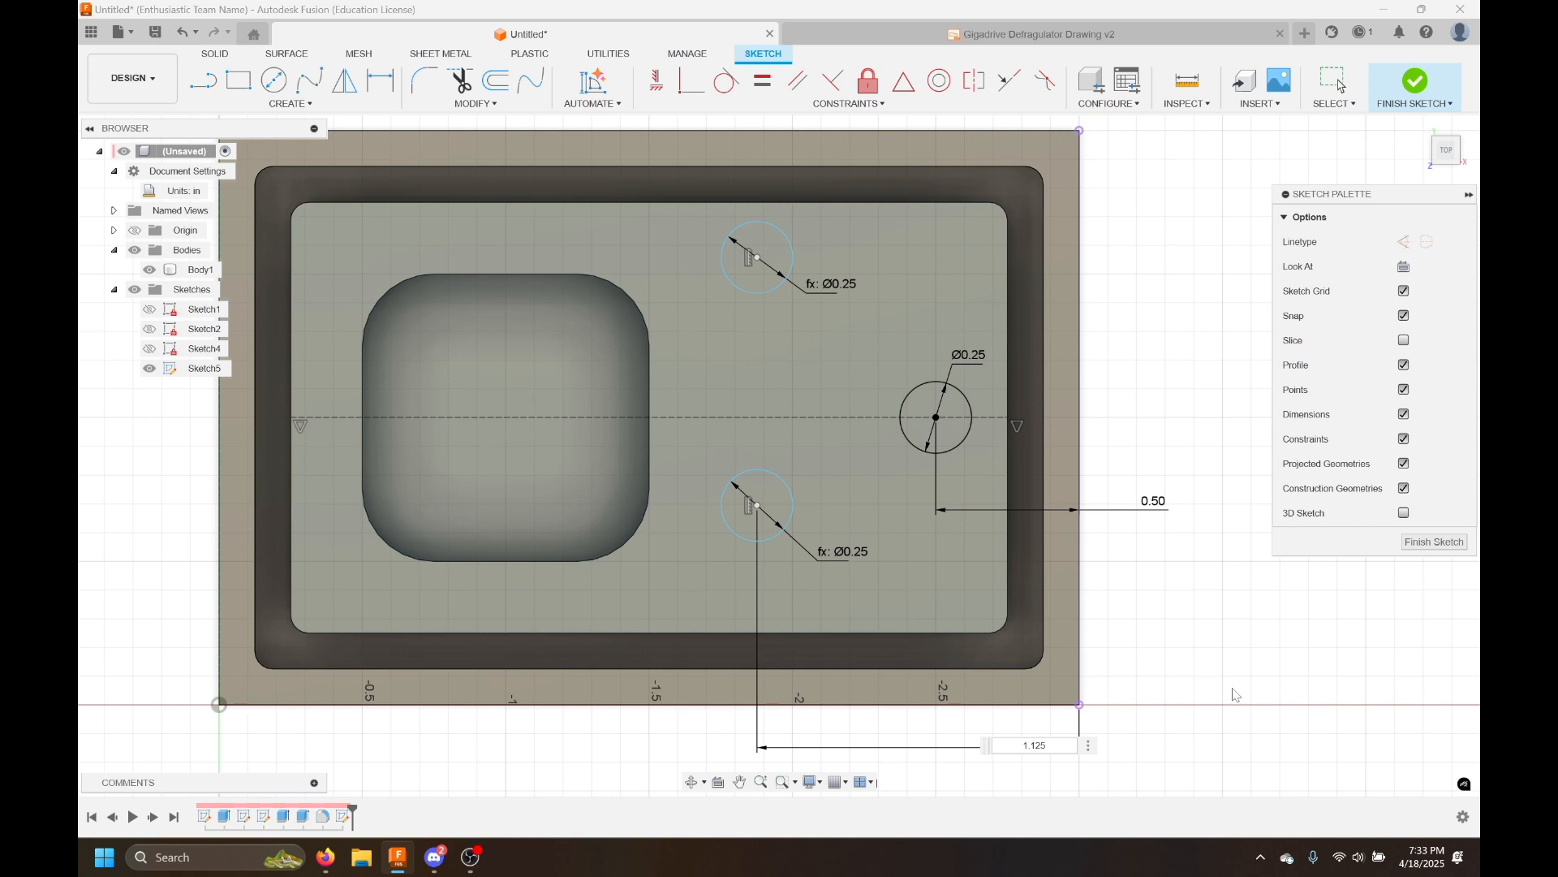
key(Return)
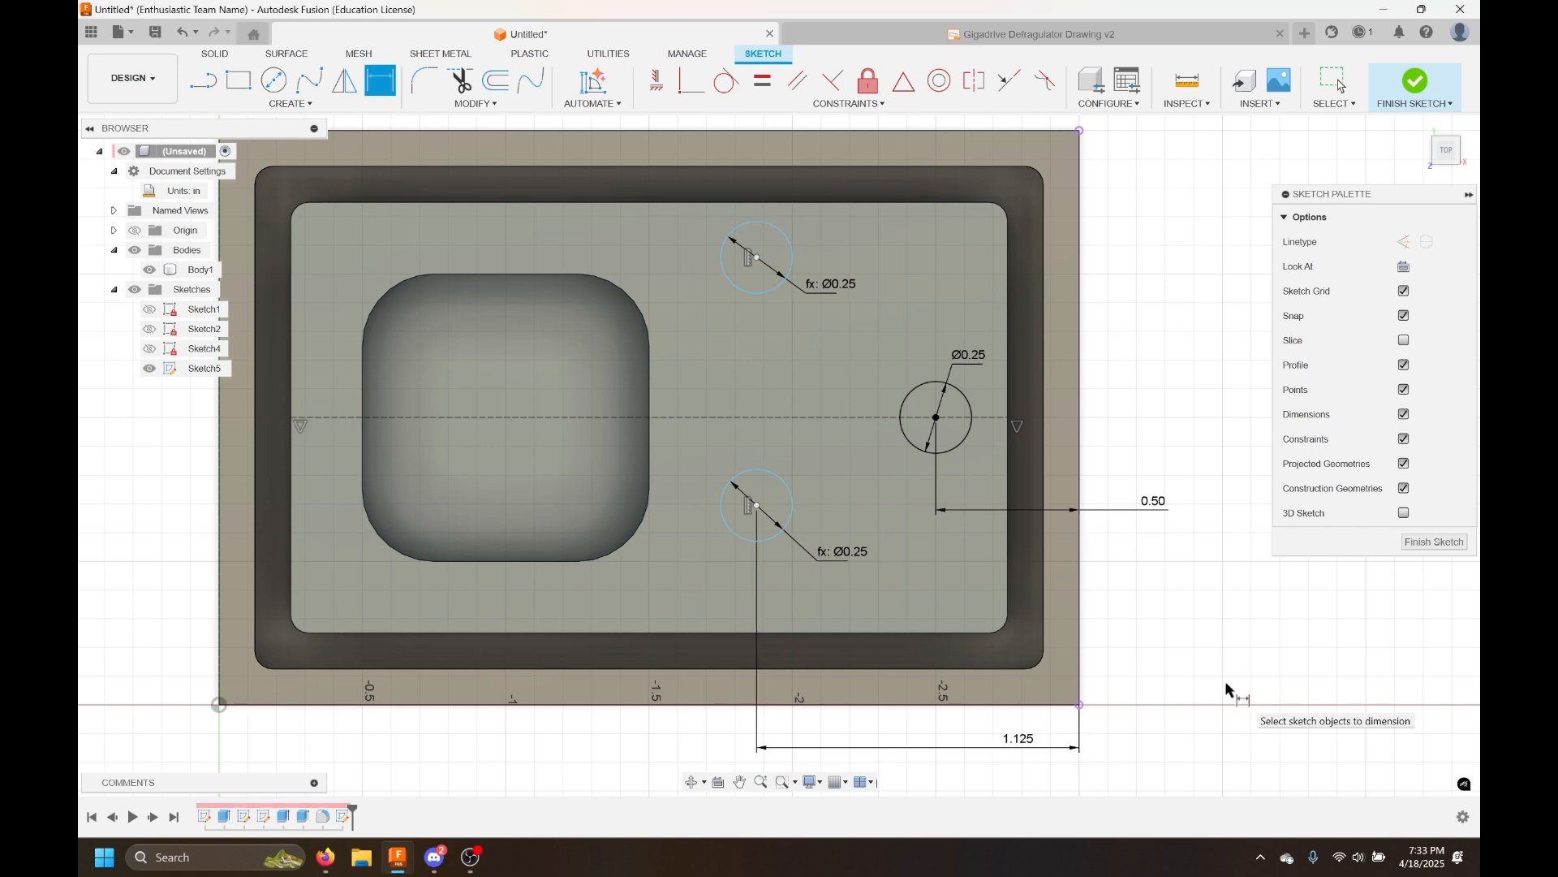
key(Escape)
Drag the upper circle slightly downward and nudge the lower circle
click(754, 504)
click(765, 271)
mouse_move(757, 262)
mouse_down()
mouse_move(850, 342)
mouse_move(771, 323)
mouse_move(810, 300)
mouse_move(769, 289)
mouse_move(716, 299)
mouse_move(801, 300)
mouse_move(699, 309)
mouse_move(783, 296)
mouse_up()
click(1186, 316)
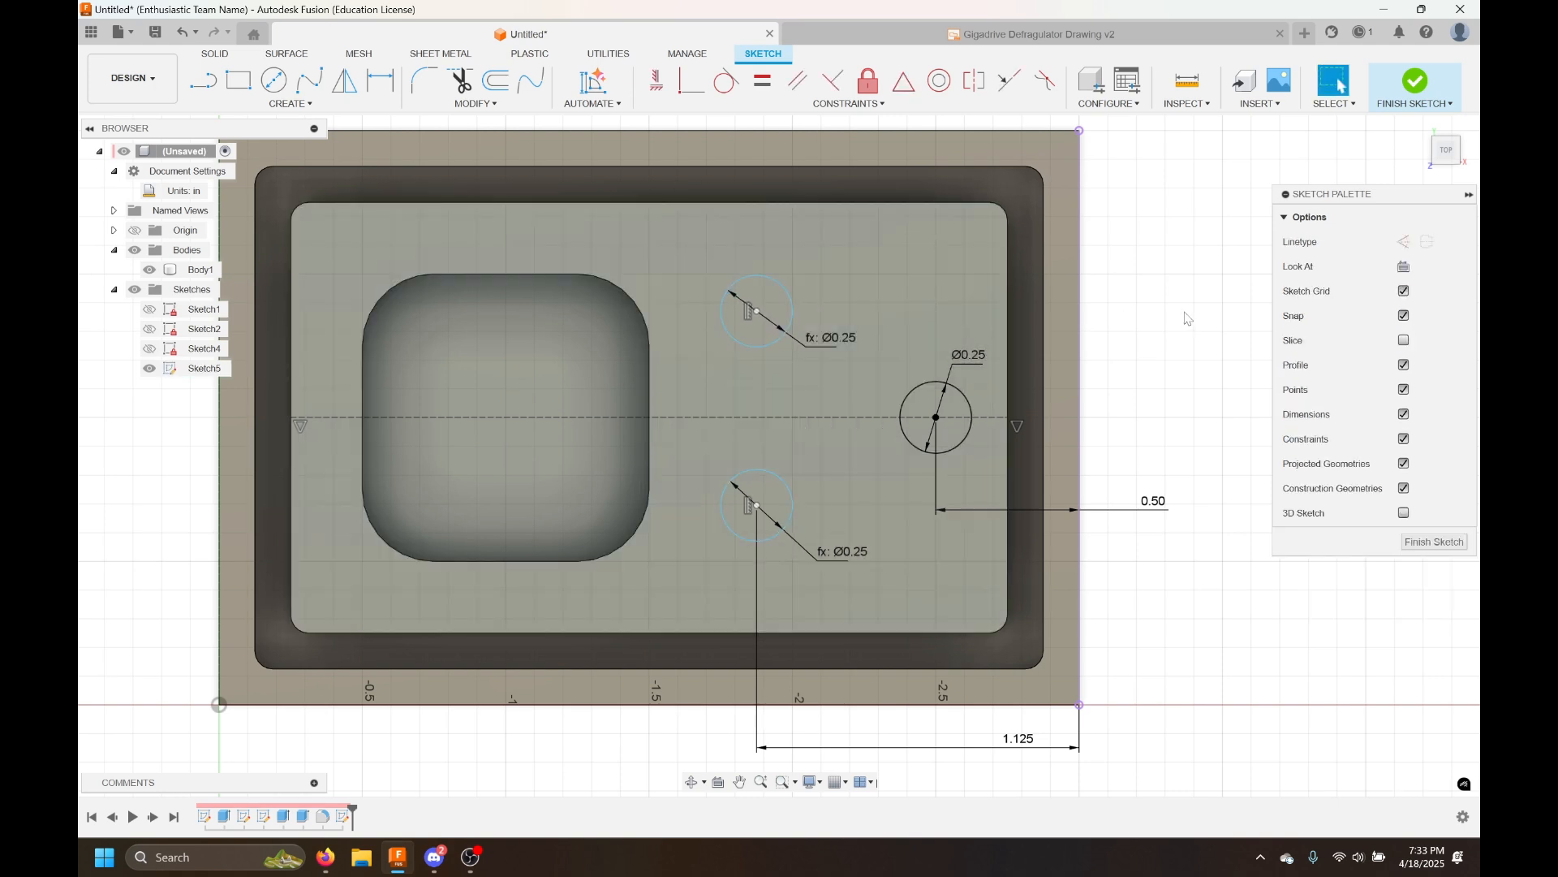
mouse_move(765, 473)
mouse_down()
mouse_move(764, 506)
mouse_move(763, 432)
mouse_move(764, 480)
mouse_up()
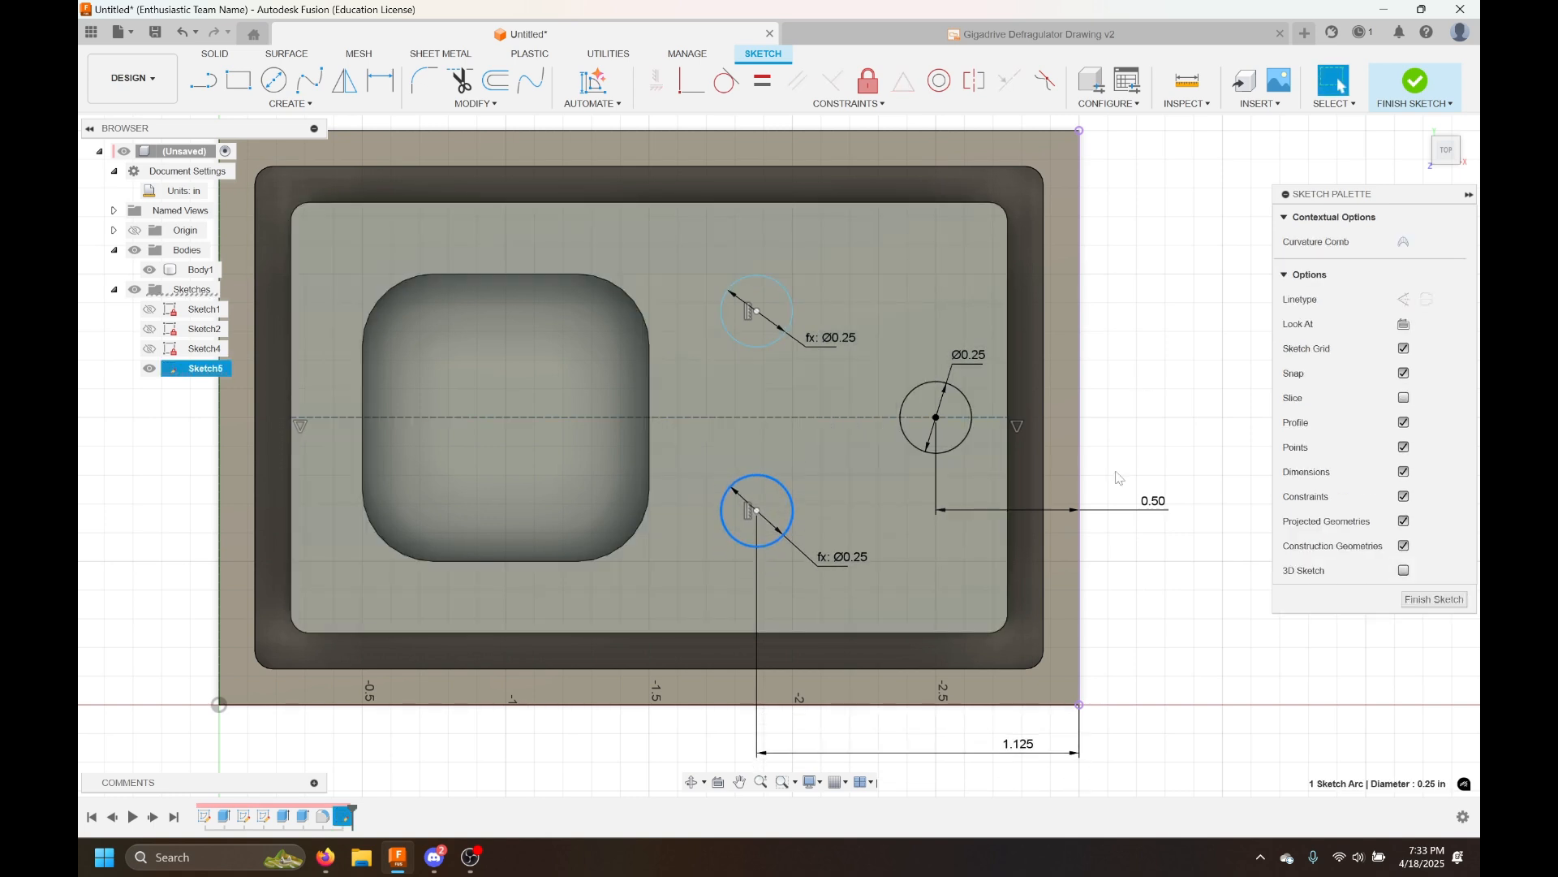
click(1122, 442)
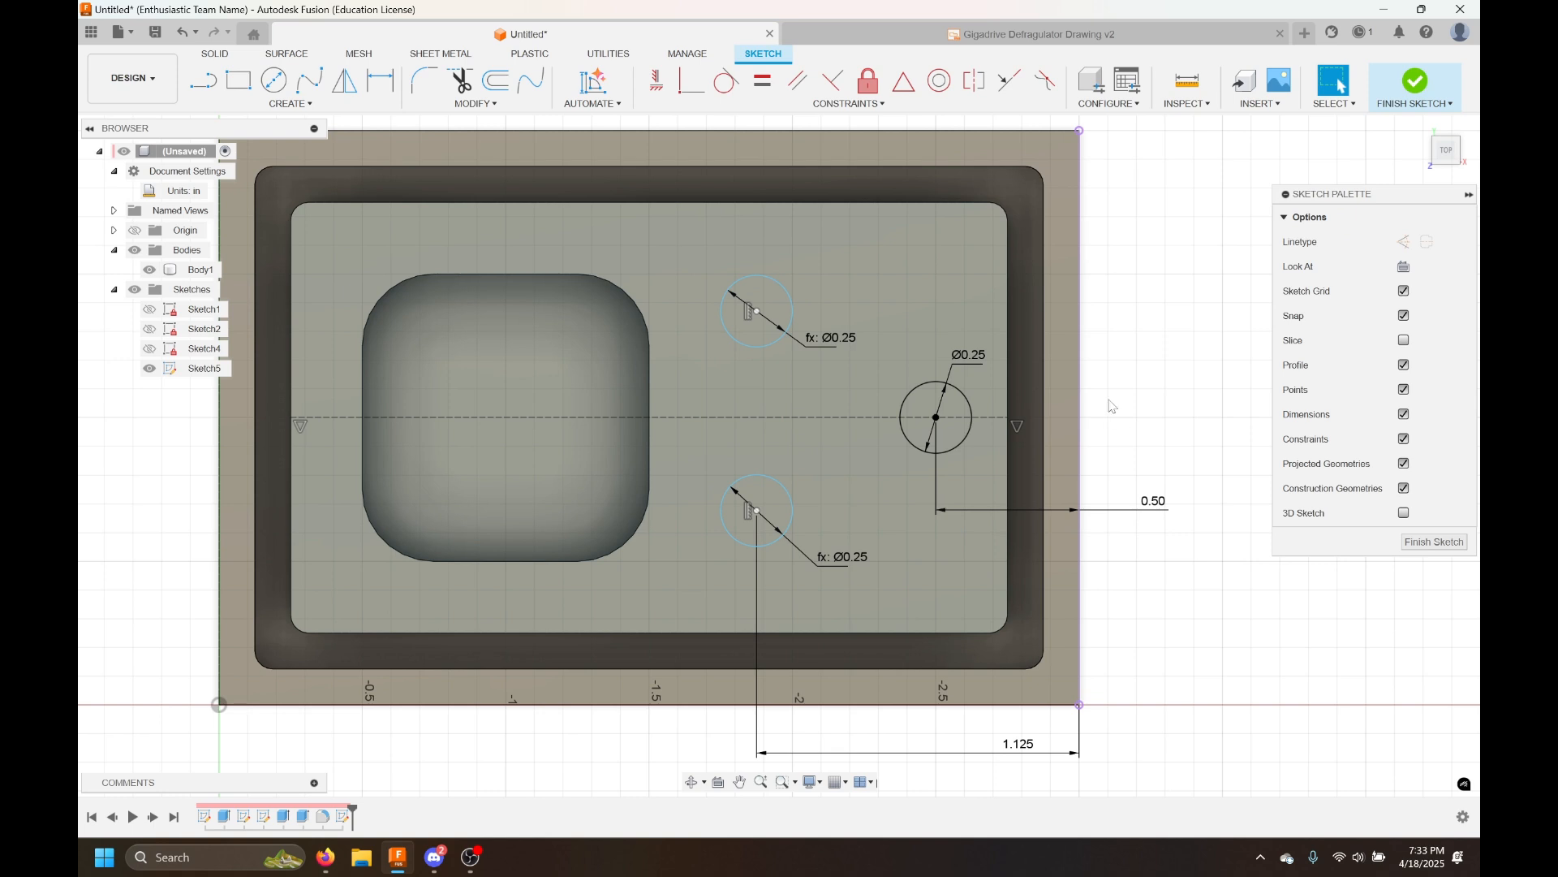
Dimension the lower circle's center 0.625 in from the plate's bottom edge
scroll(848, 513, down, 1)
middle_drag(847, 514, 788, 494)
key(d)
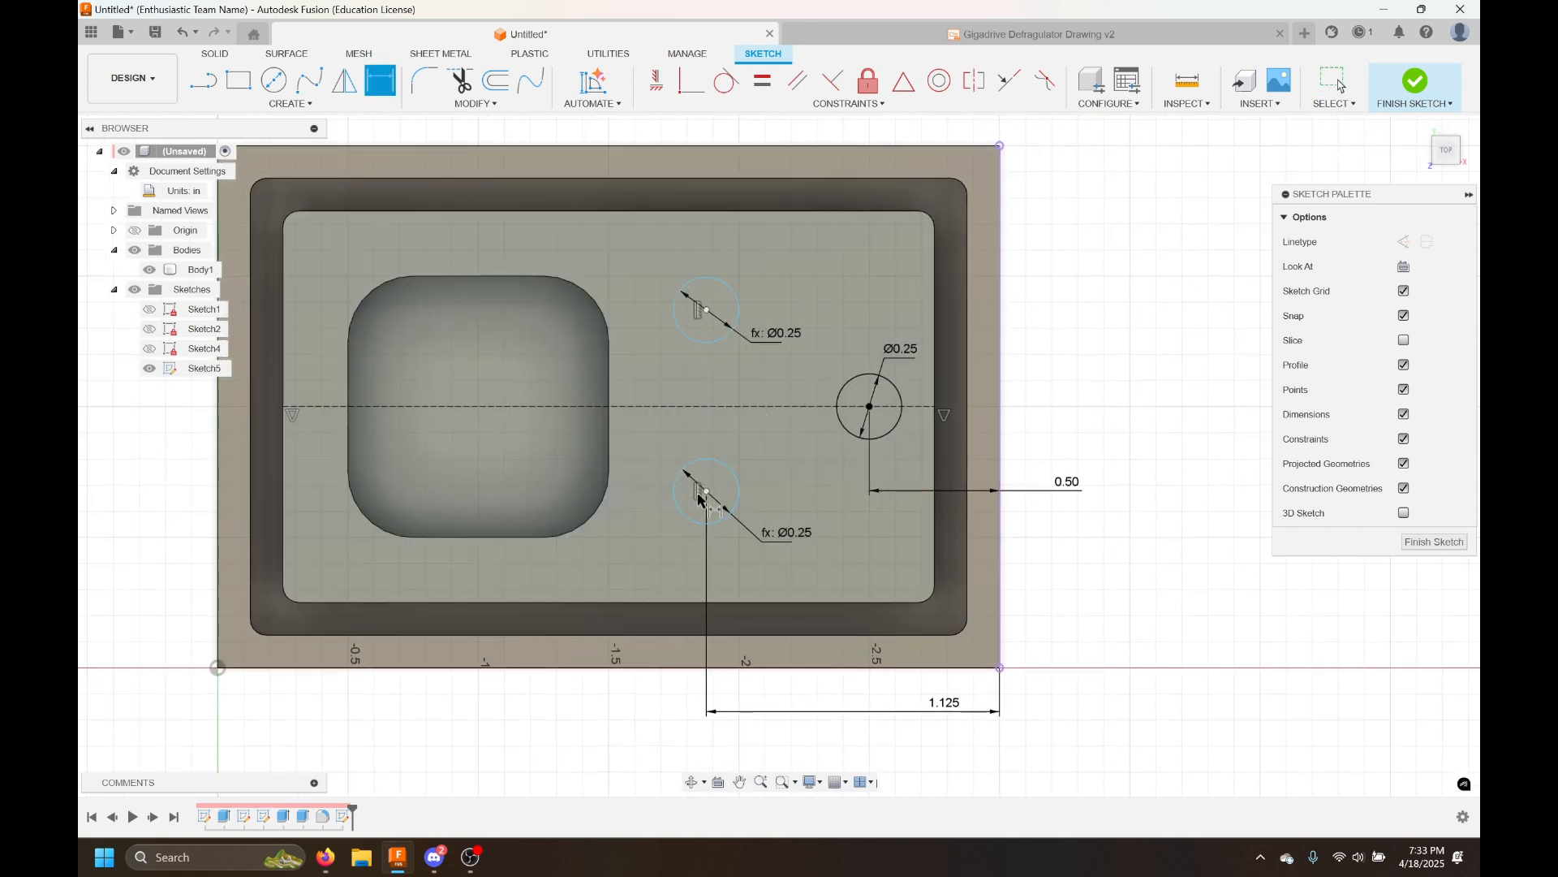
click(756, 668)
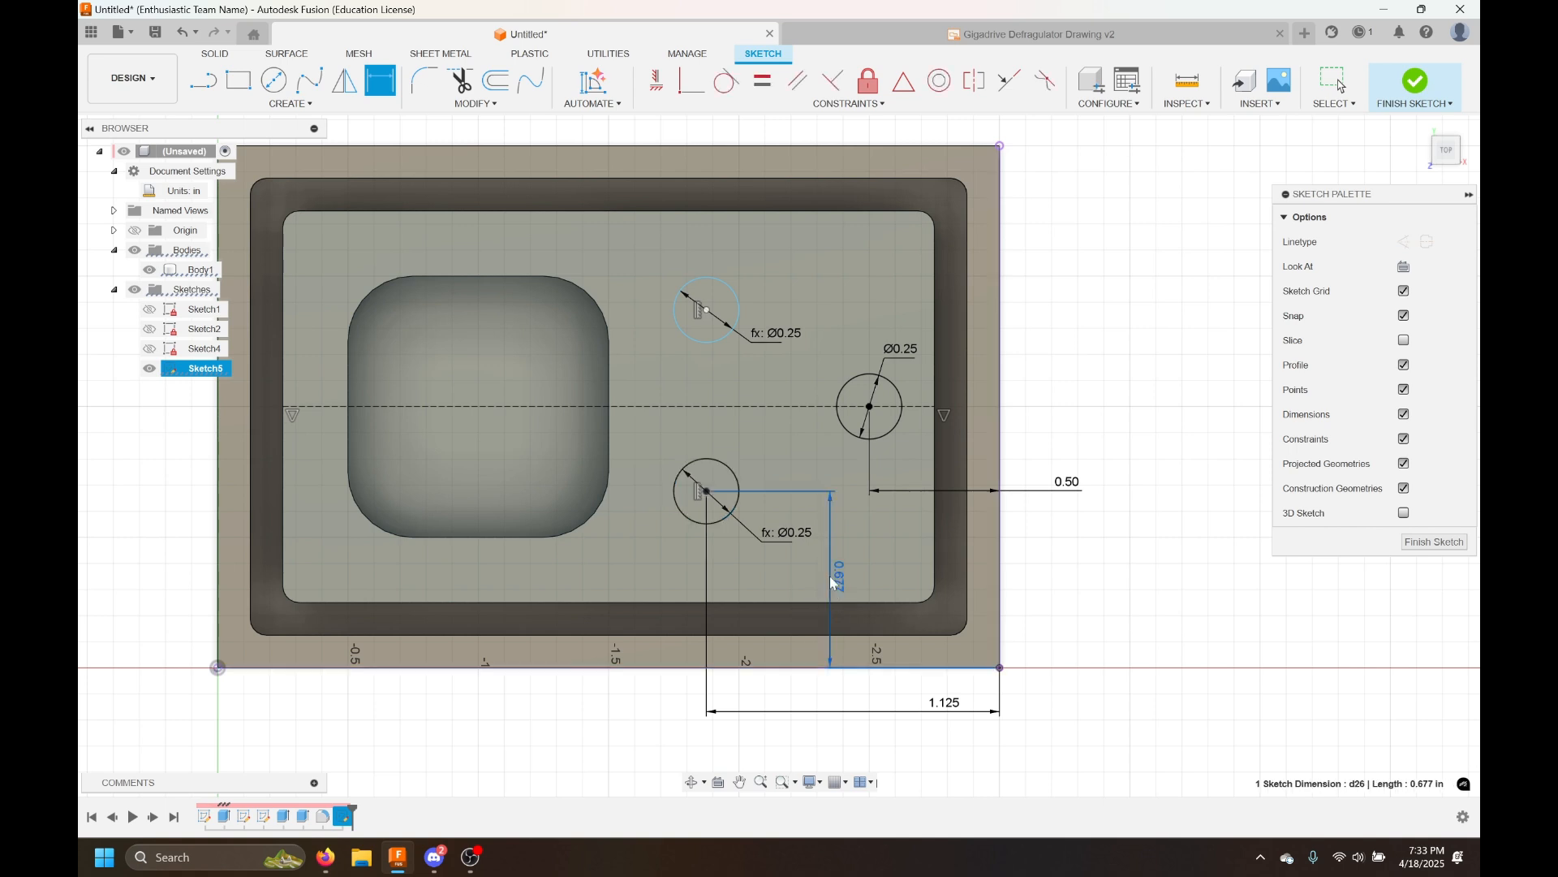
click(831, 574)
text(0.6)
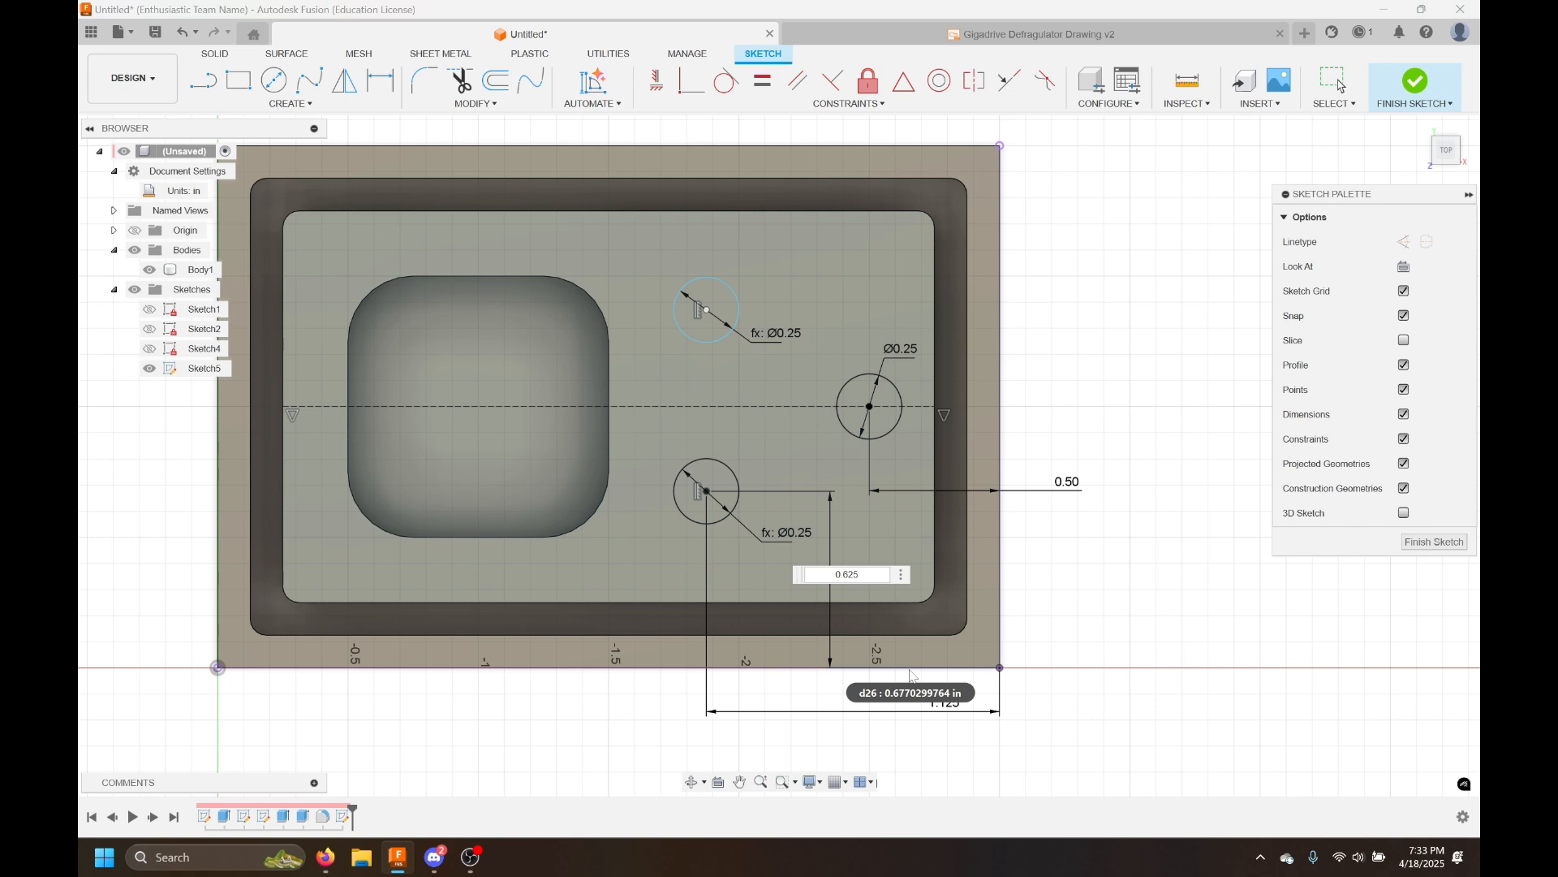
text(25)
key(Return)
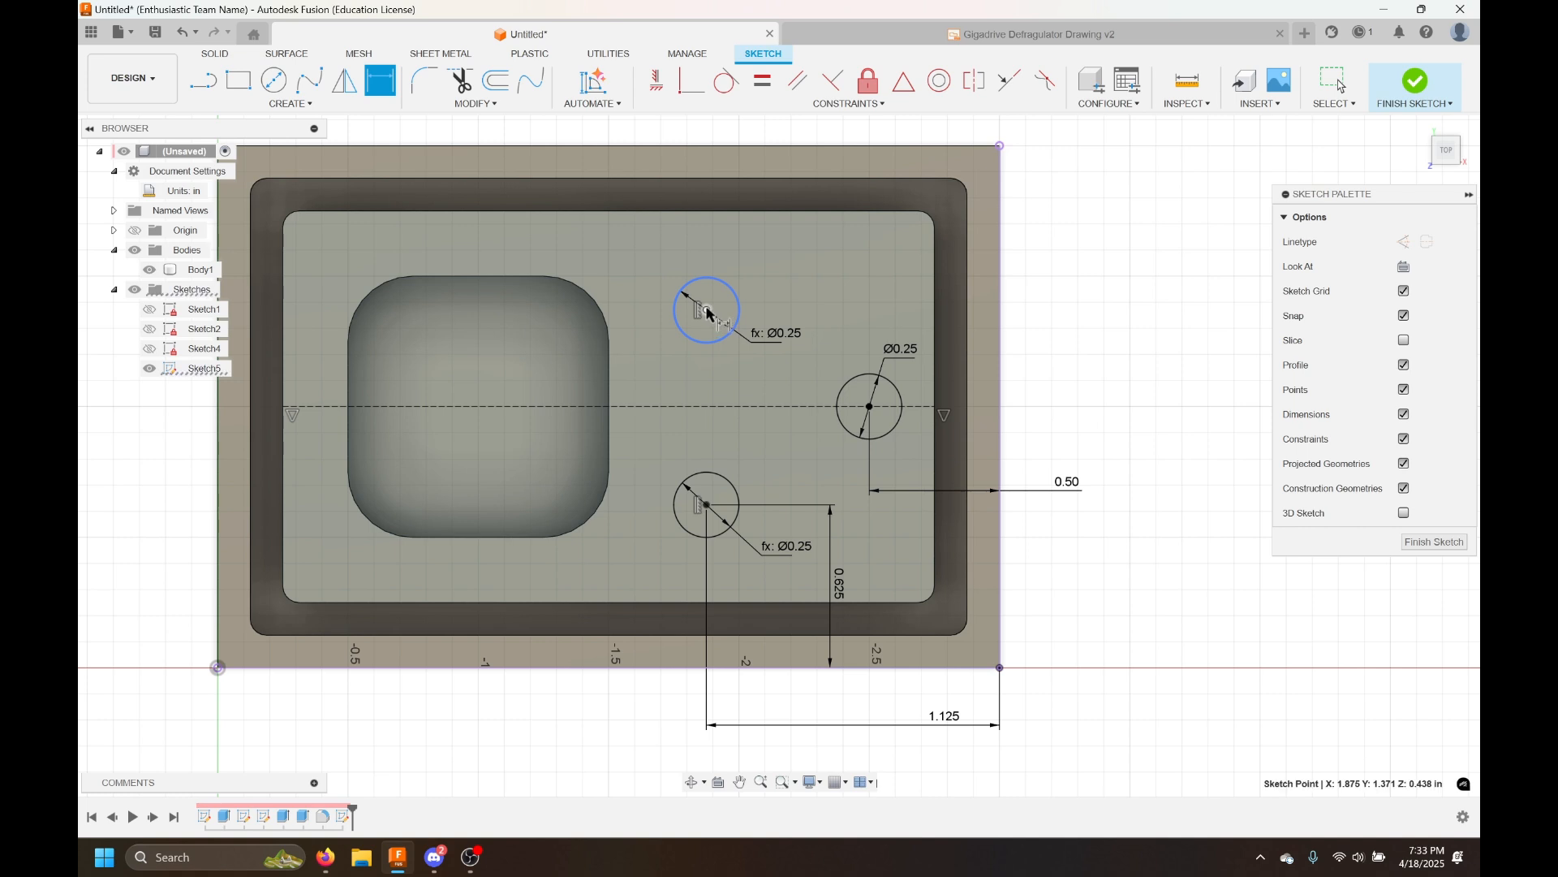
Dimension the upper circle's center 0.625 in from the plate's top edge
click(711, 147)
click(855, 307)
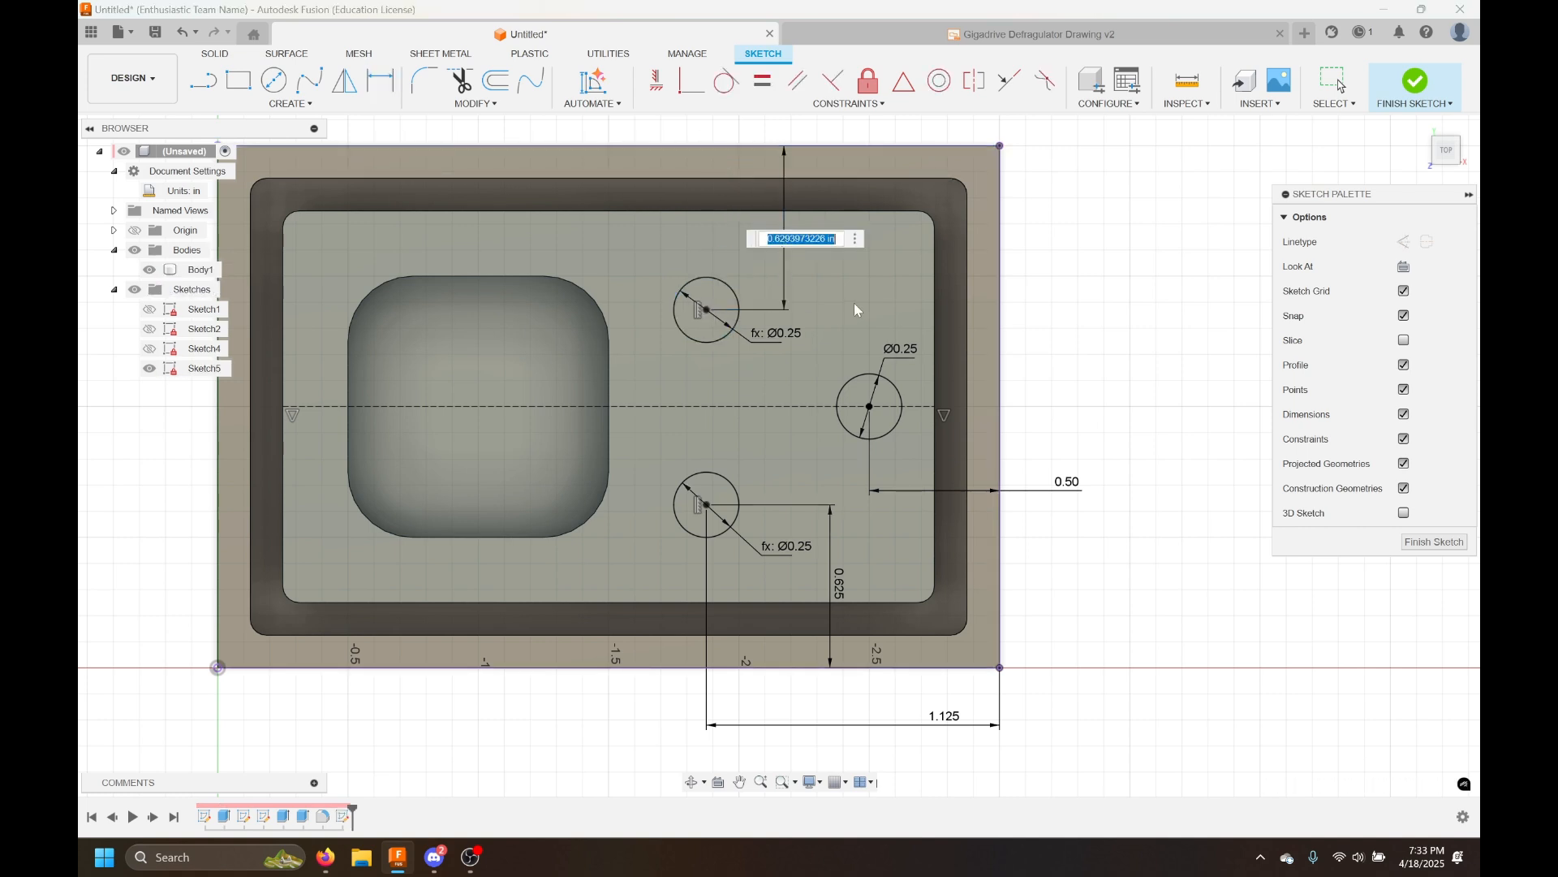
text(0.625)
key(Return)
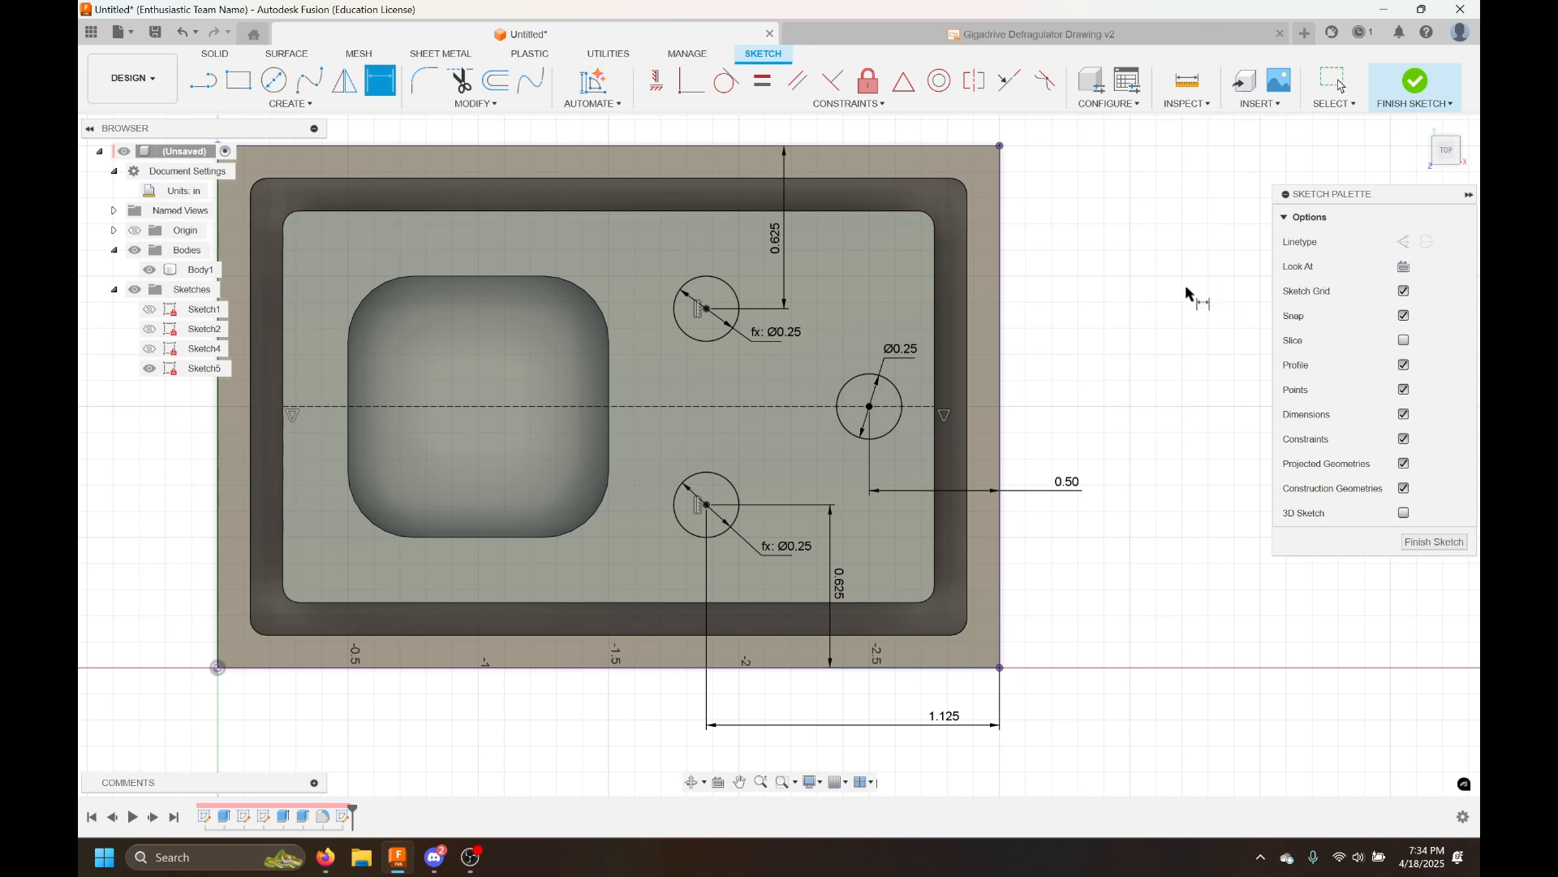
key(Escape)
Delete the upper circle and mirror the lower circle about the horizontal centerline
click(694, 335)
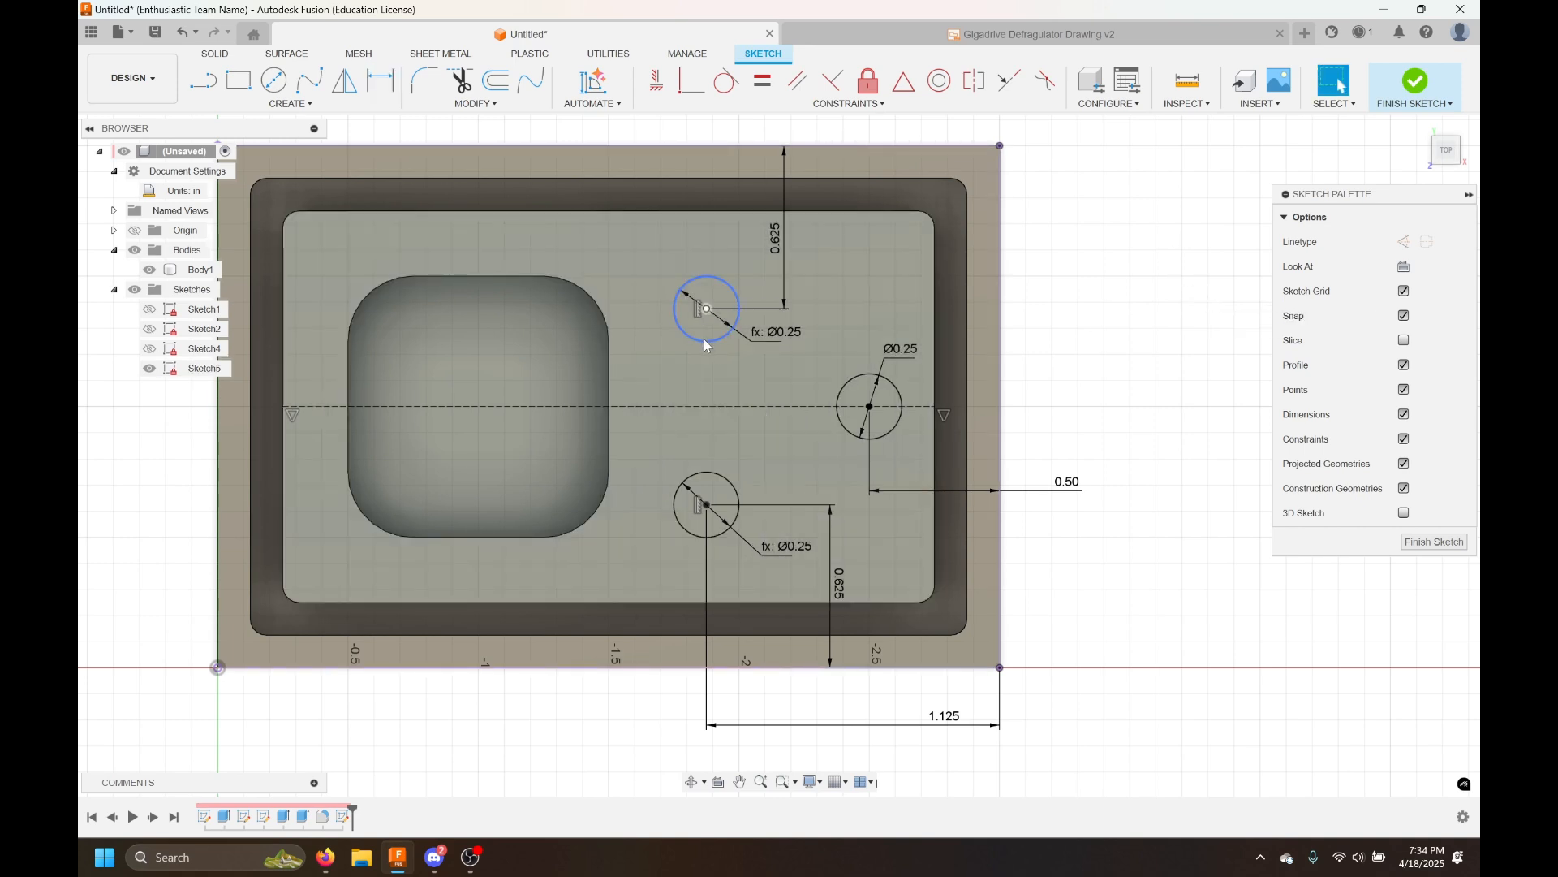
key(Delete)
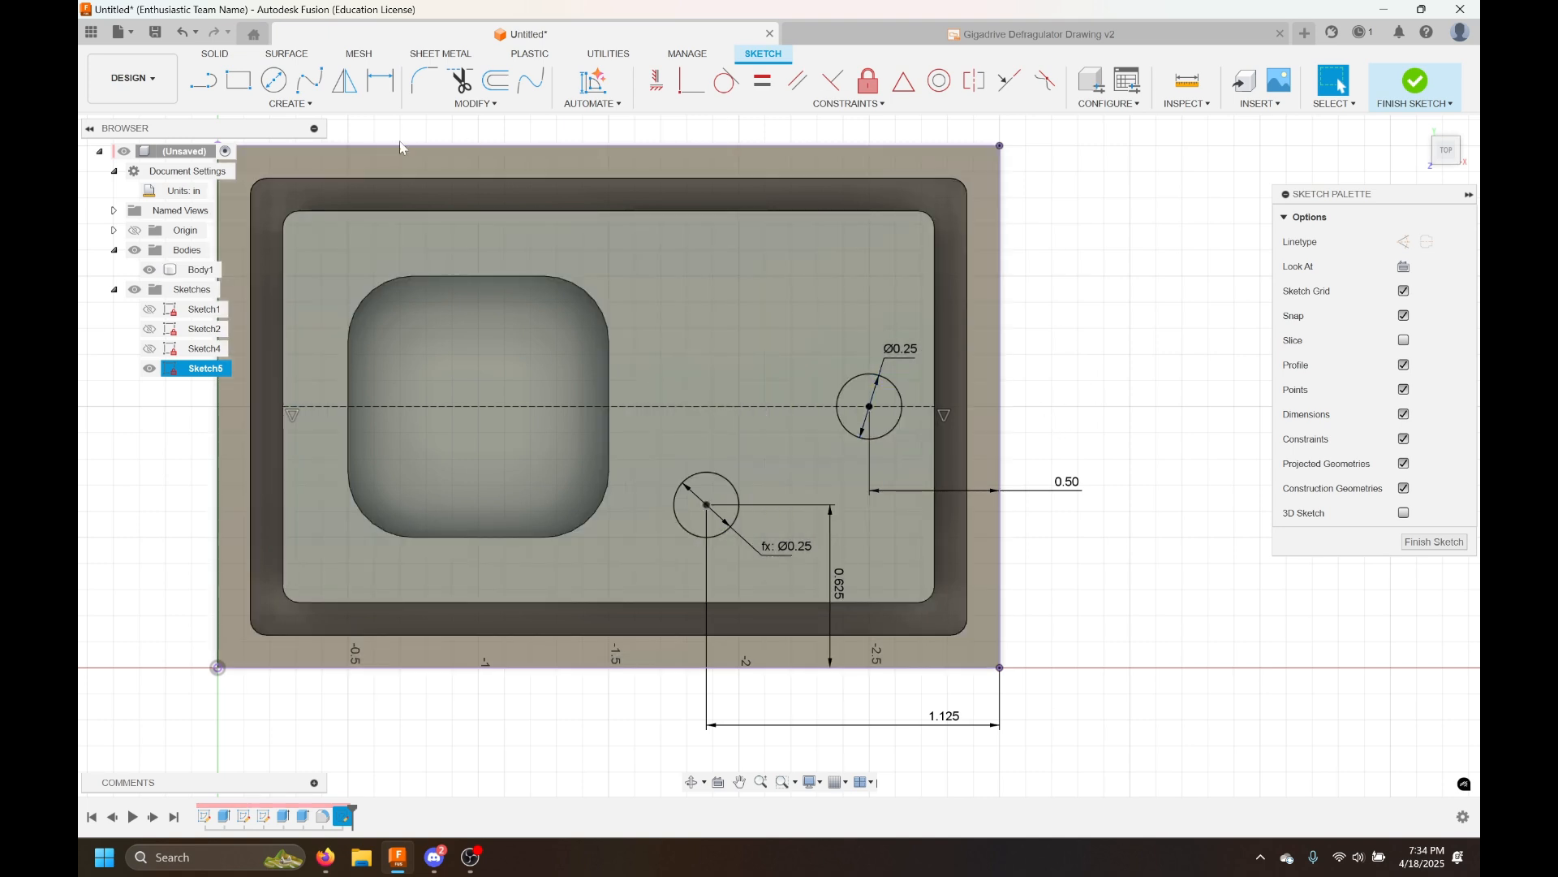
click(348, 83)
click(686, 484)
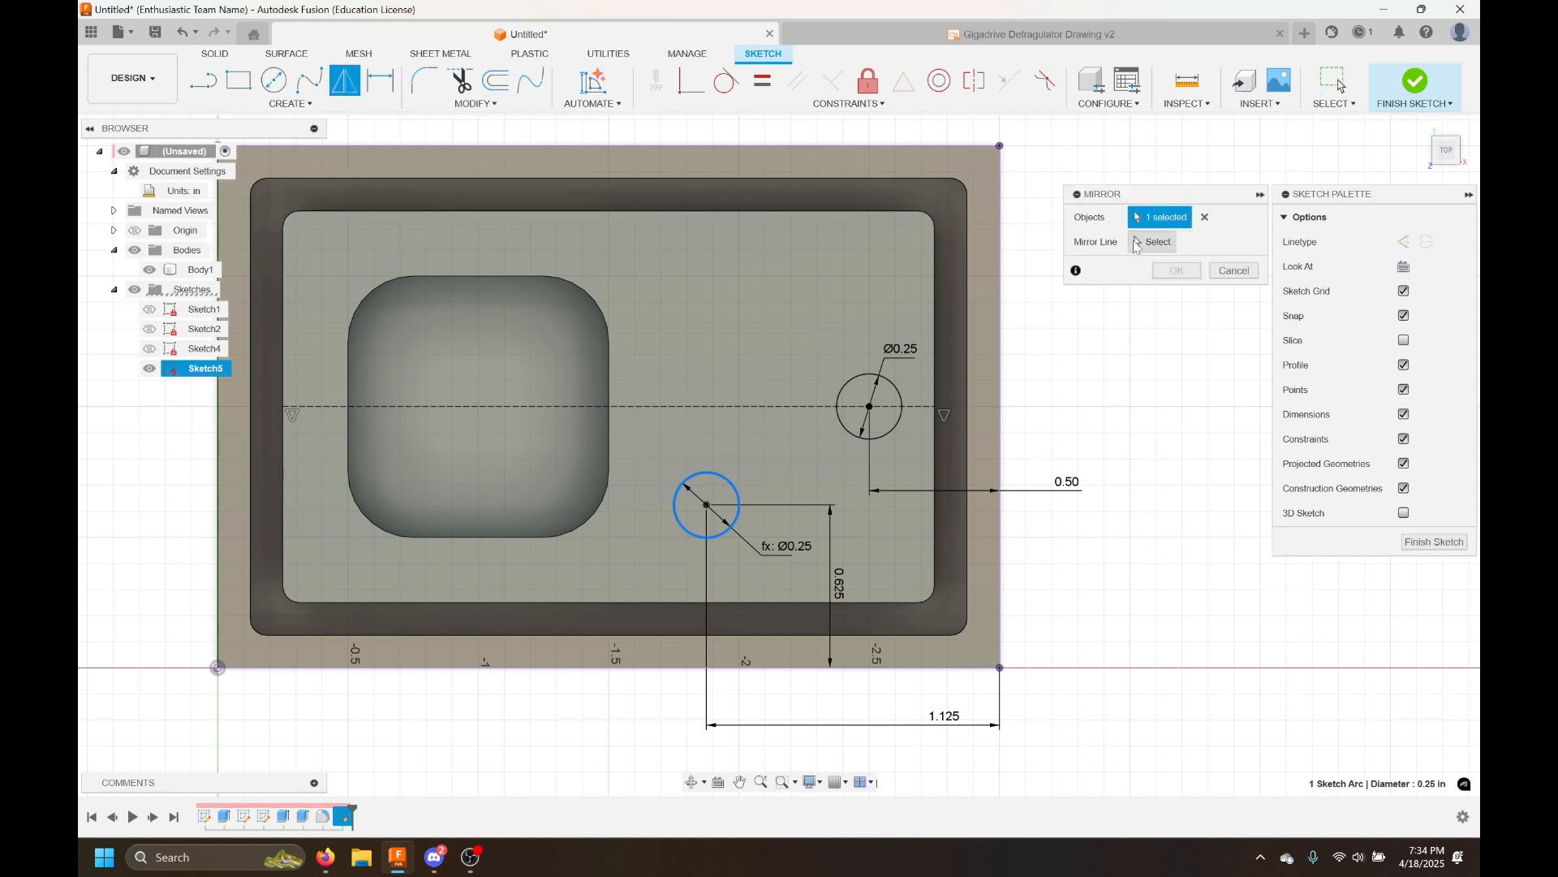
click(1137, 242)
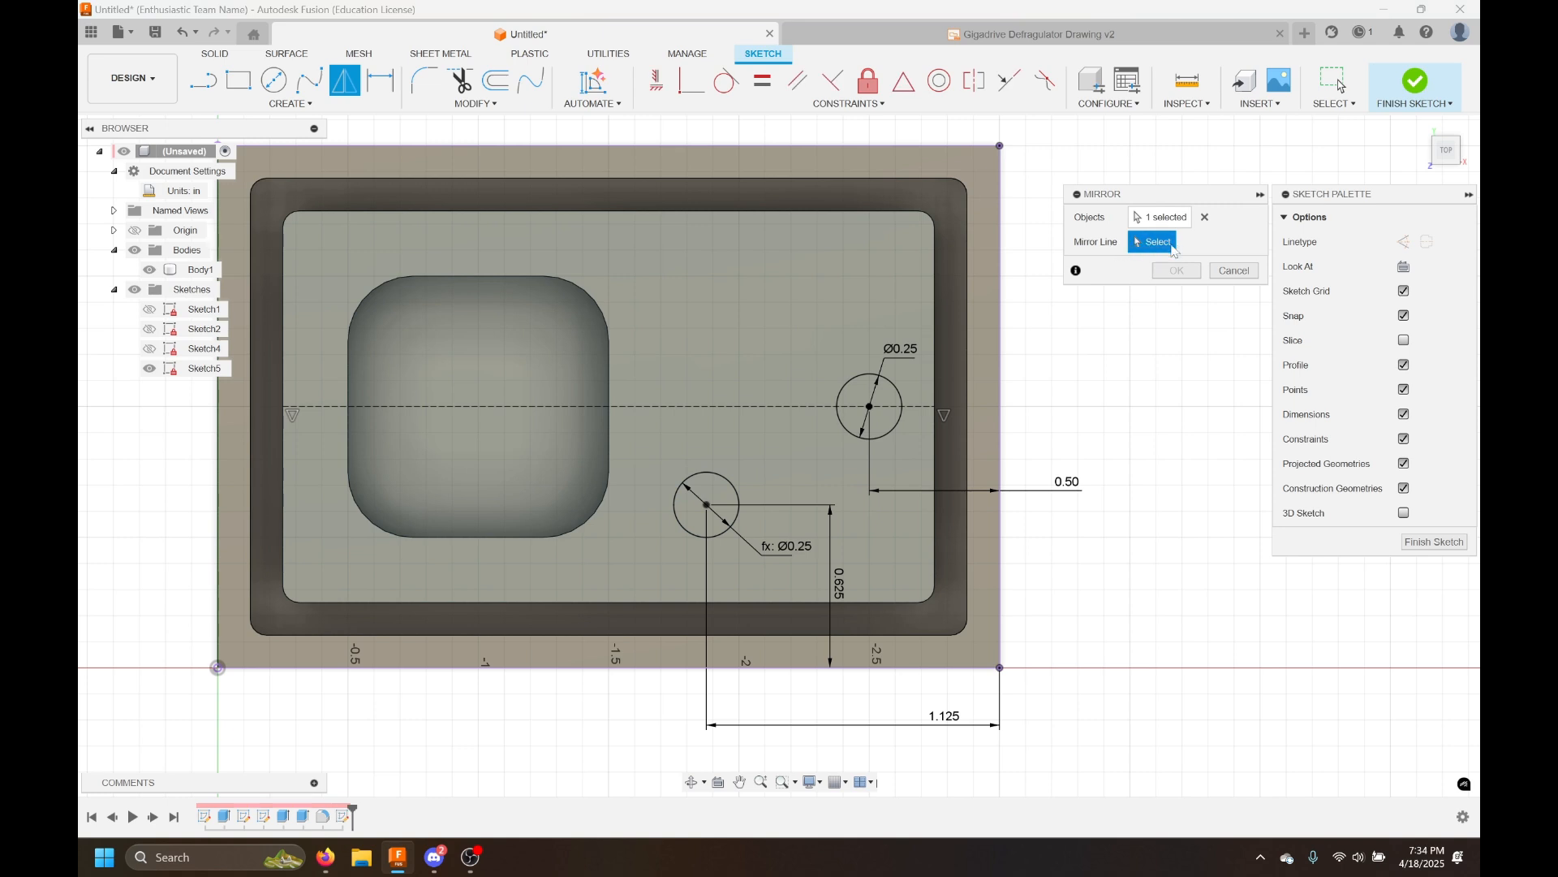
click(712, 408)
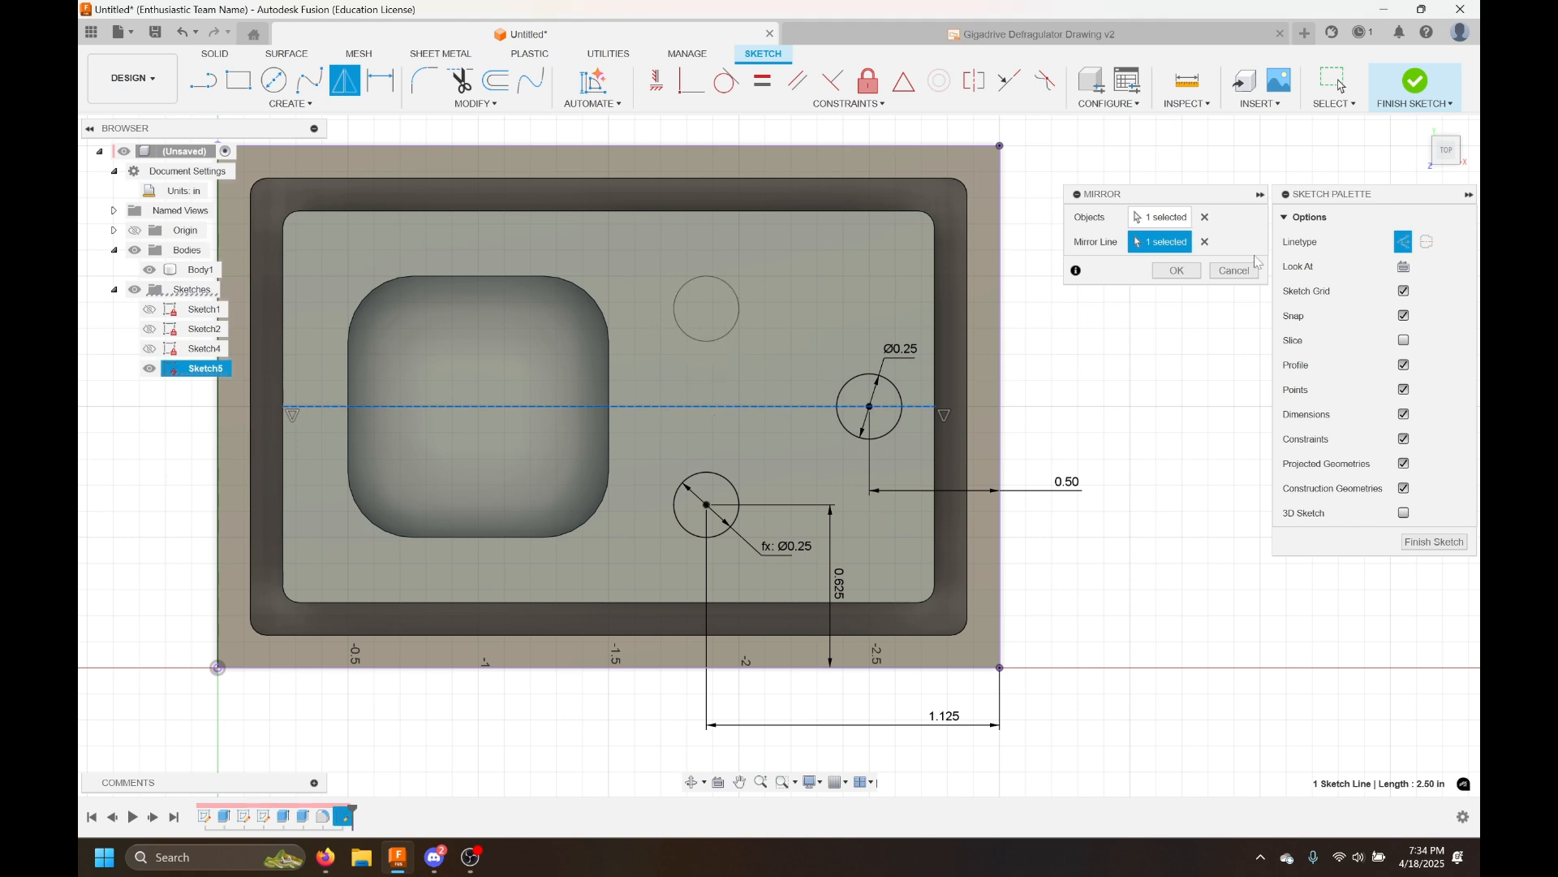
click(1176, 271)
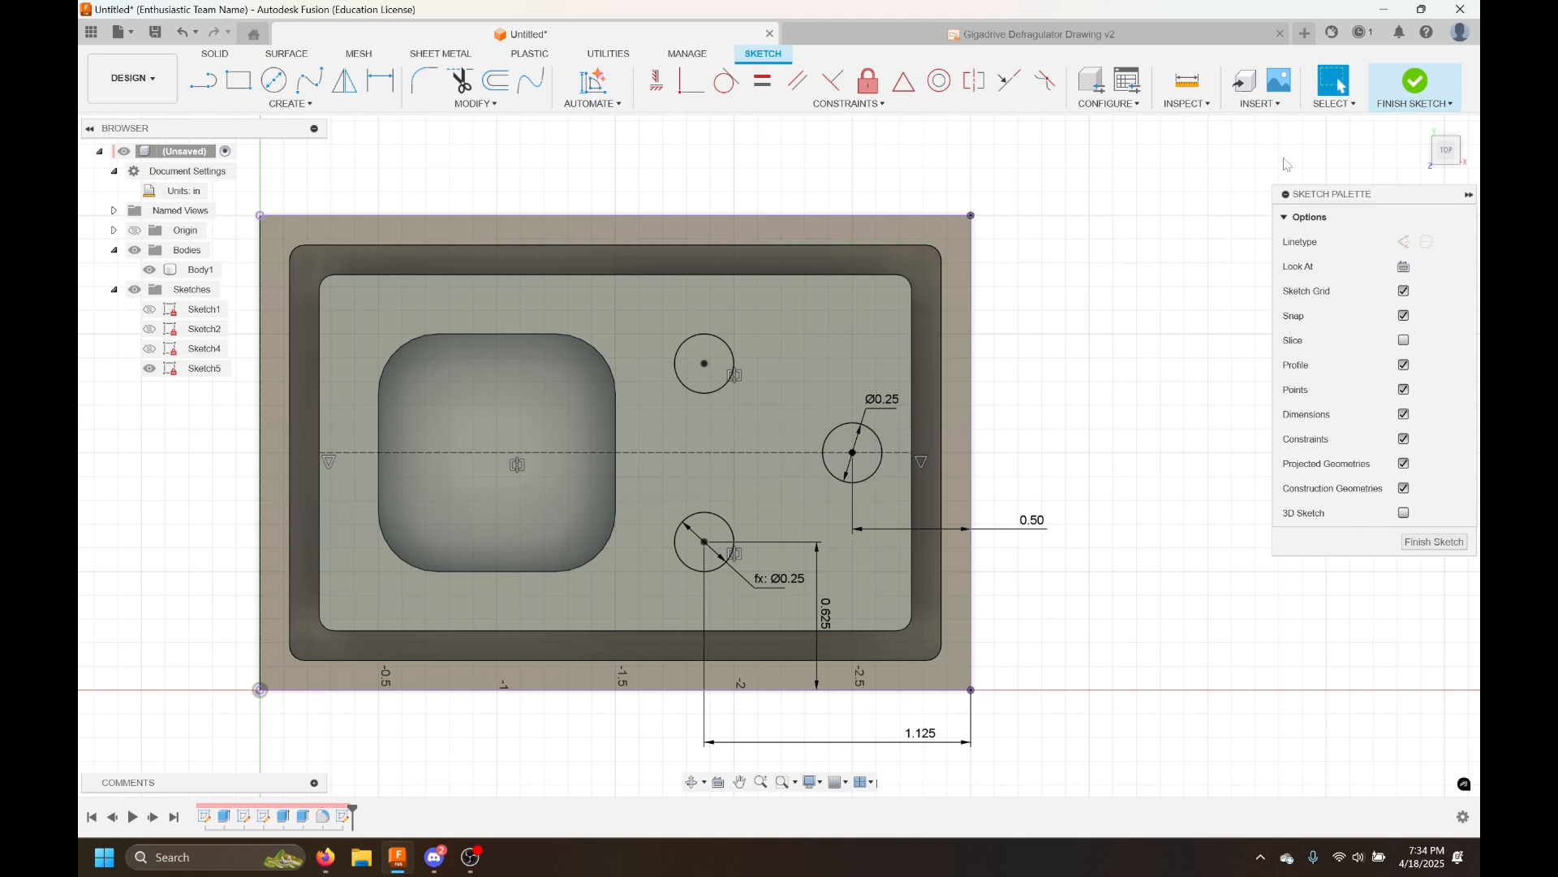
Finish the sketch and cut-extrude the three circles 0.125 in into the plate
click(1416, 85)
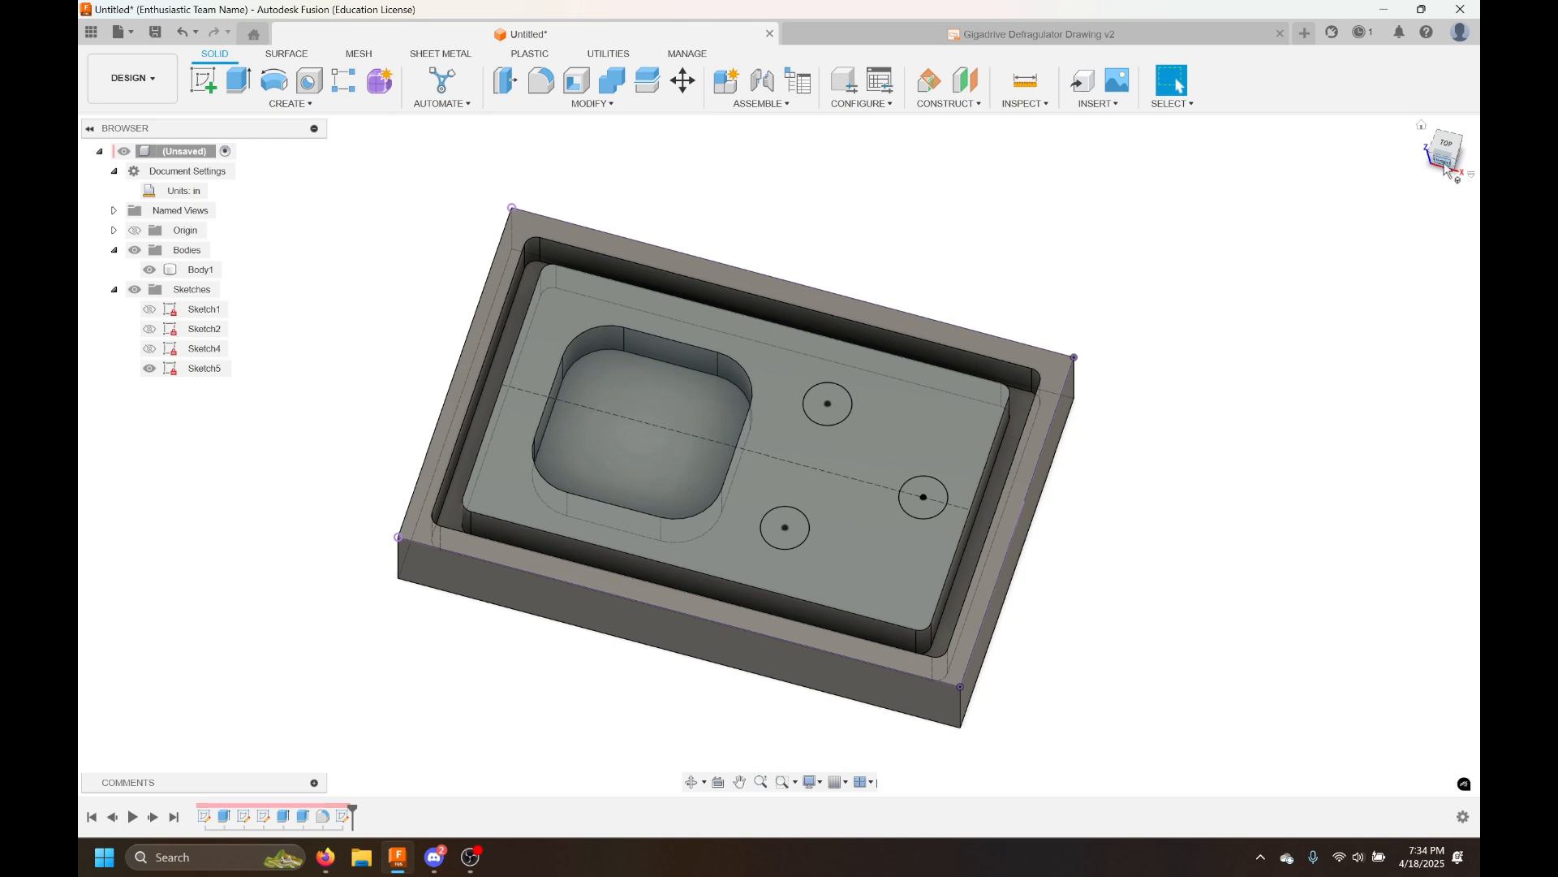
click(1444, 162)
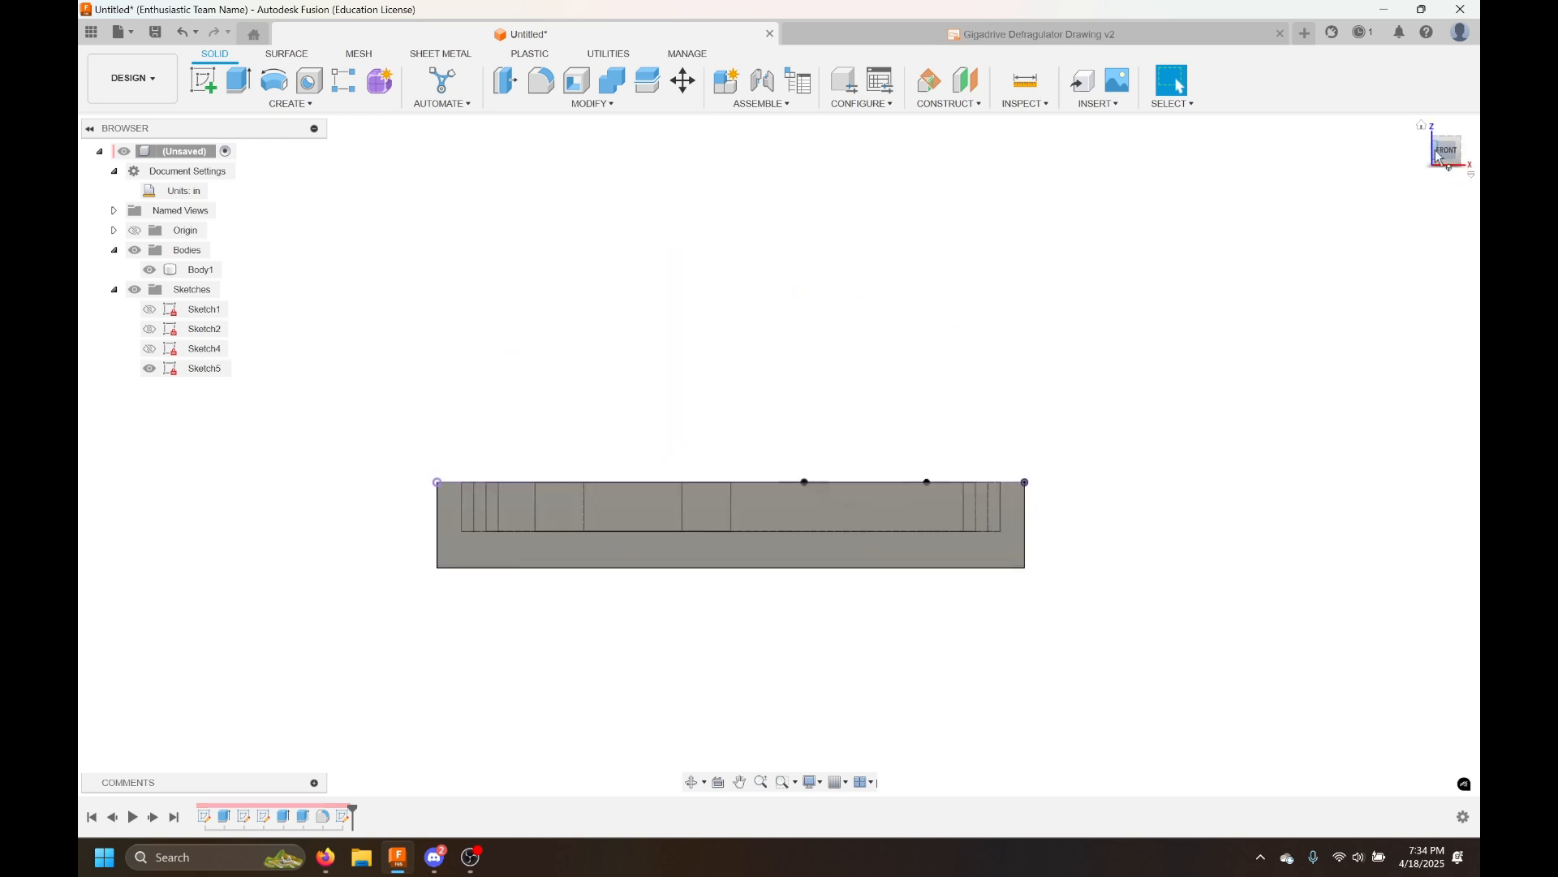
click(1438, 156)
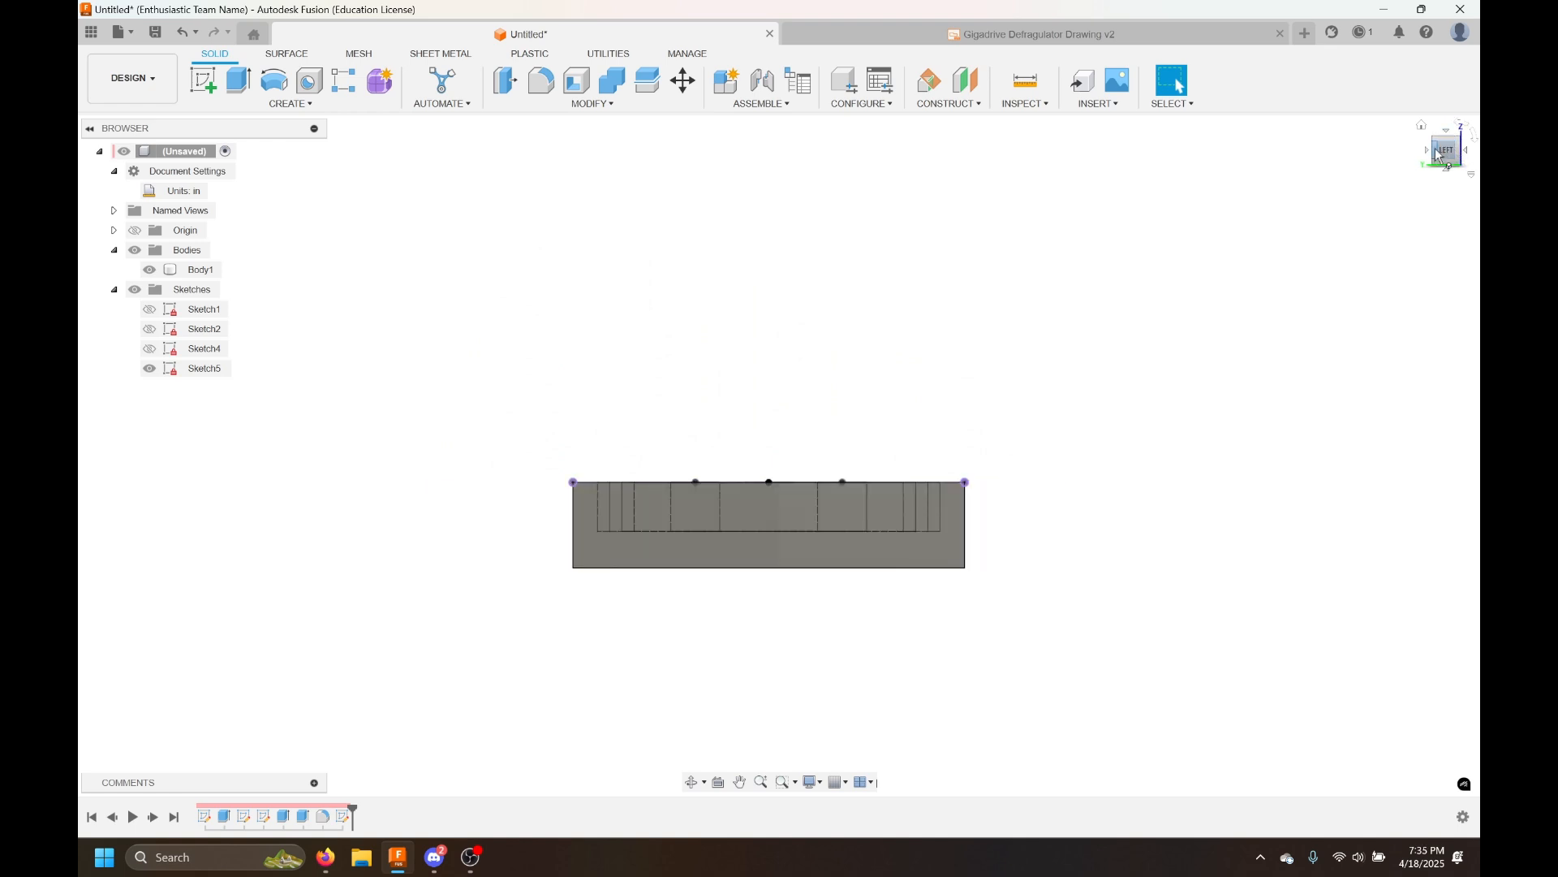
click(1432, 139)
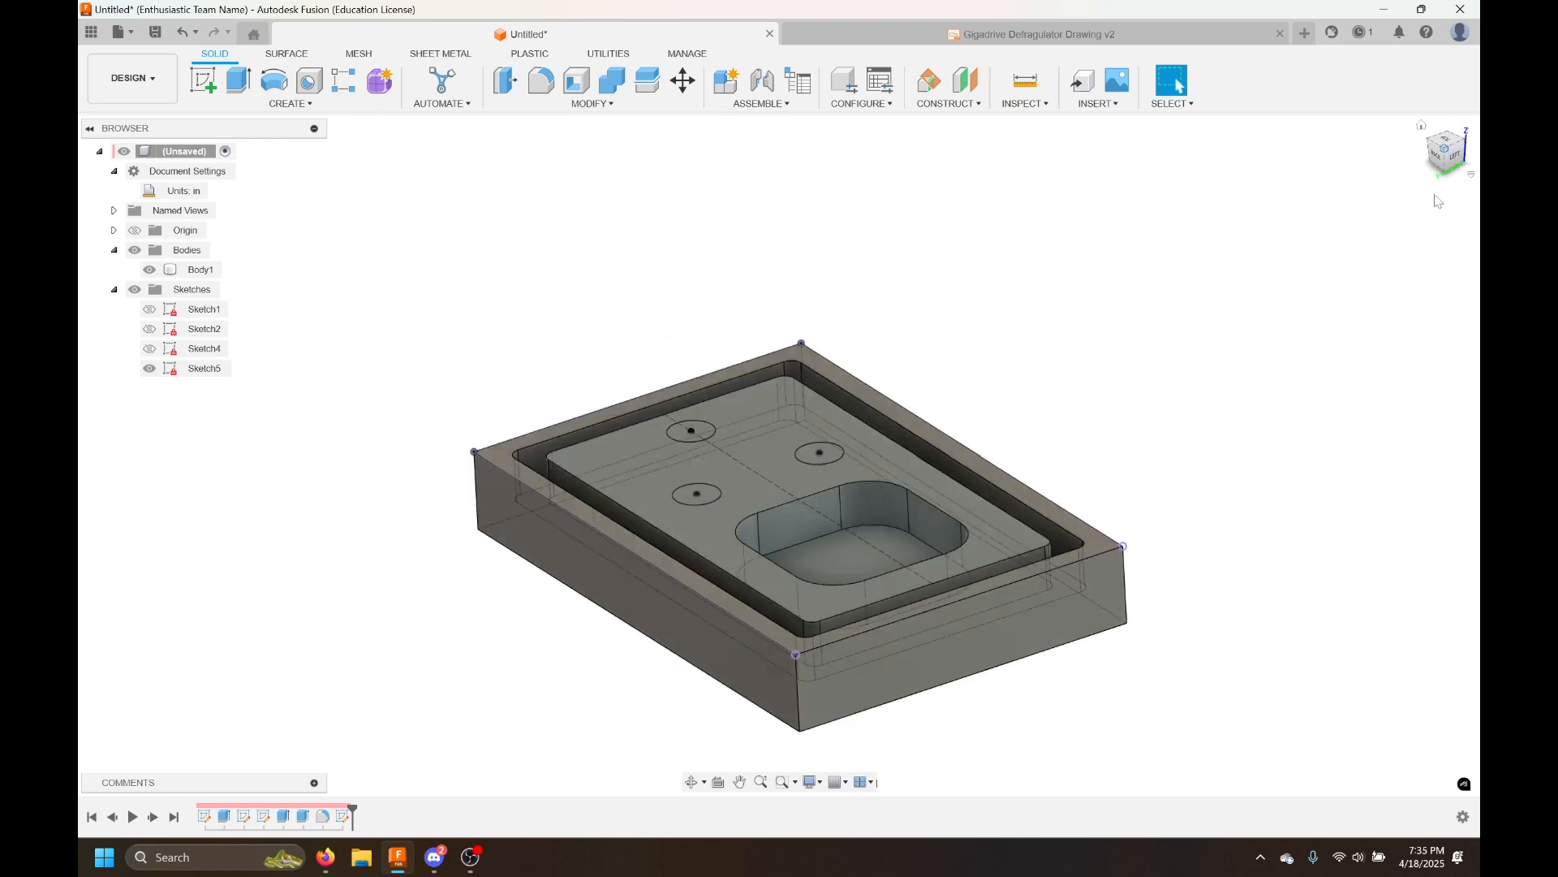
click(1422, 125)
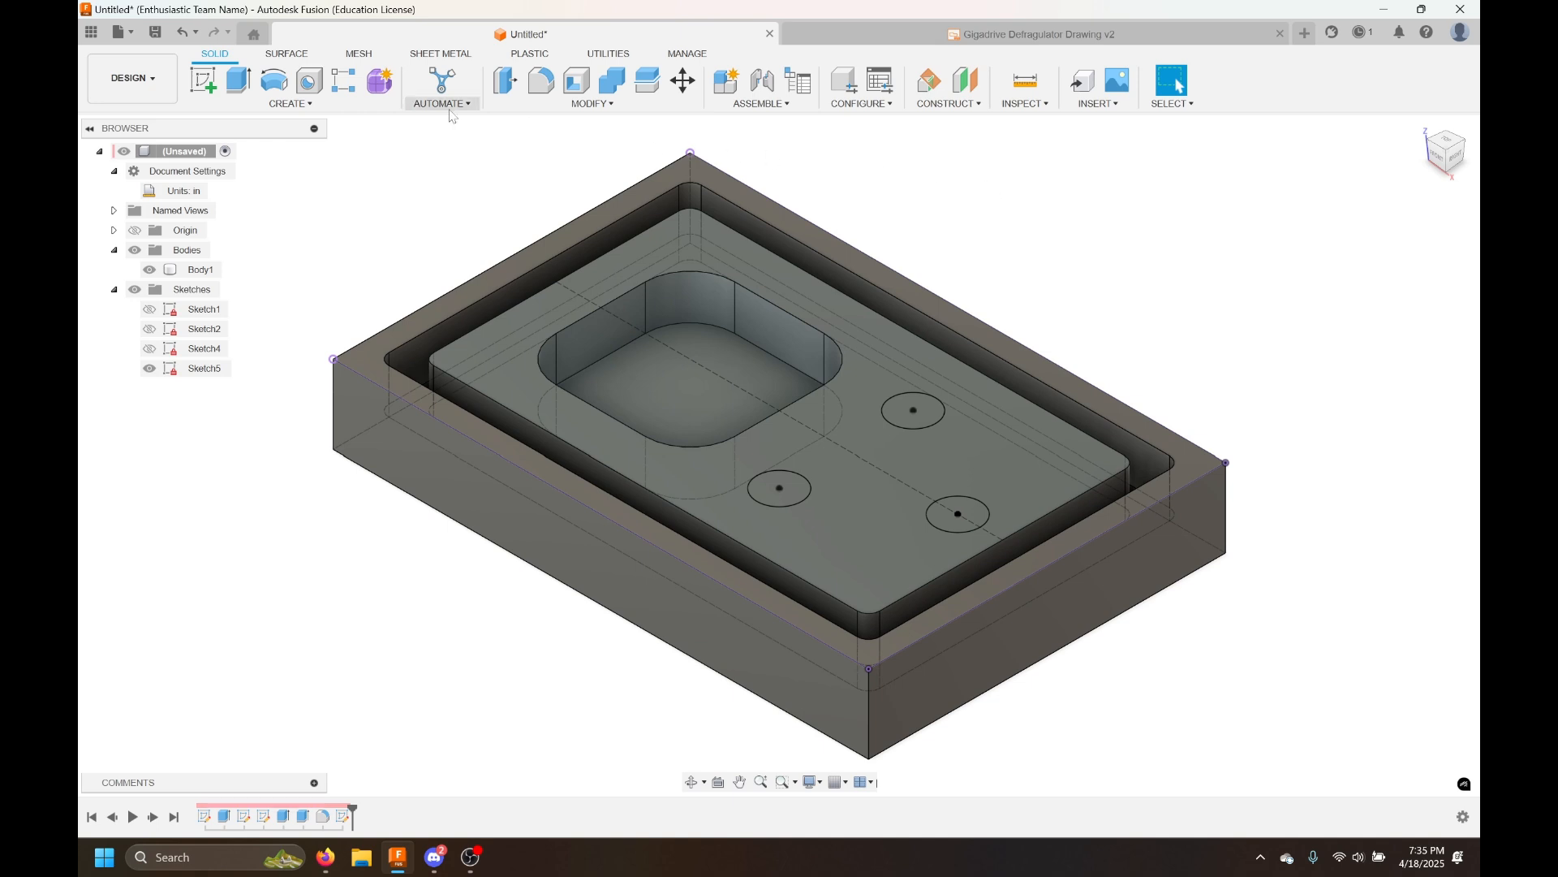
click(241, 79)
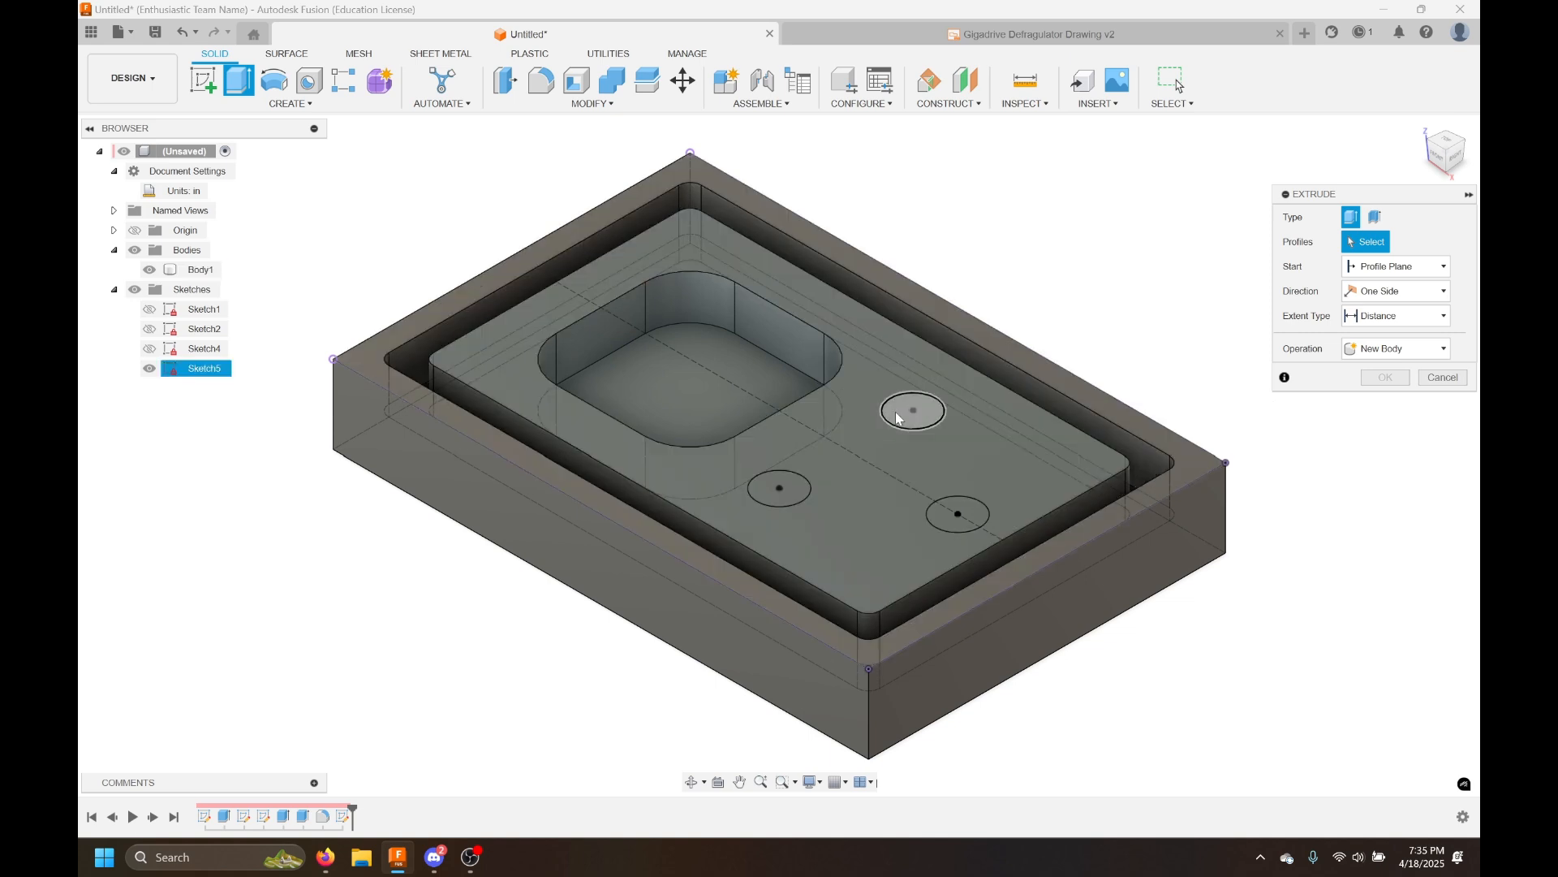
click(910, 410)
click(958, 516)
click(779, 487)
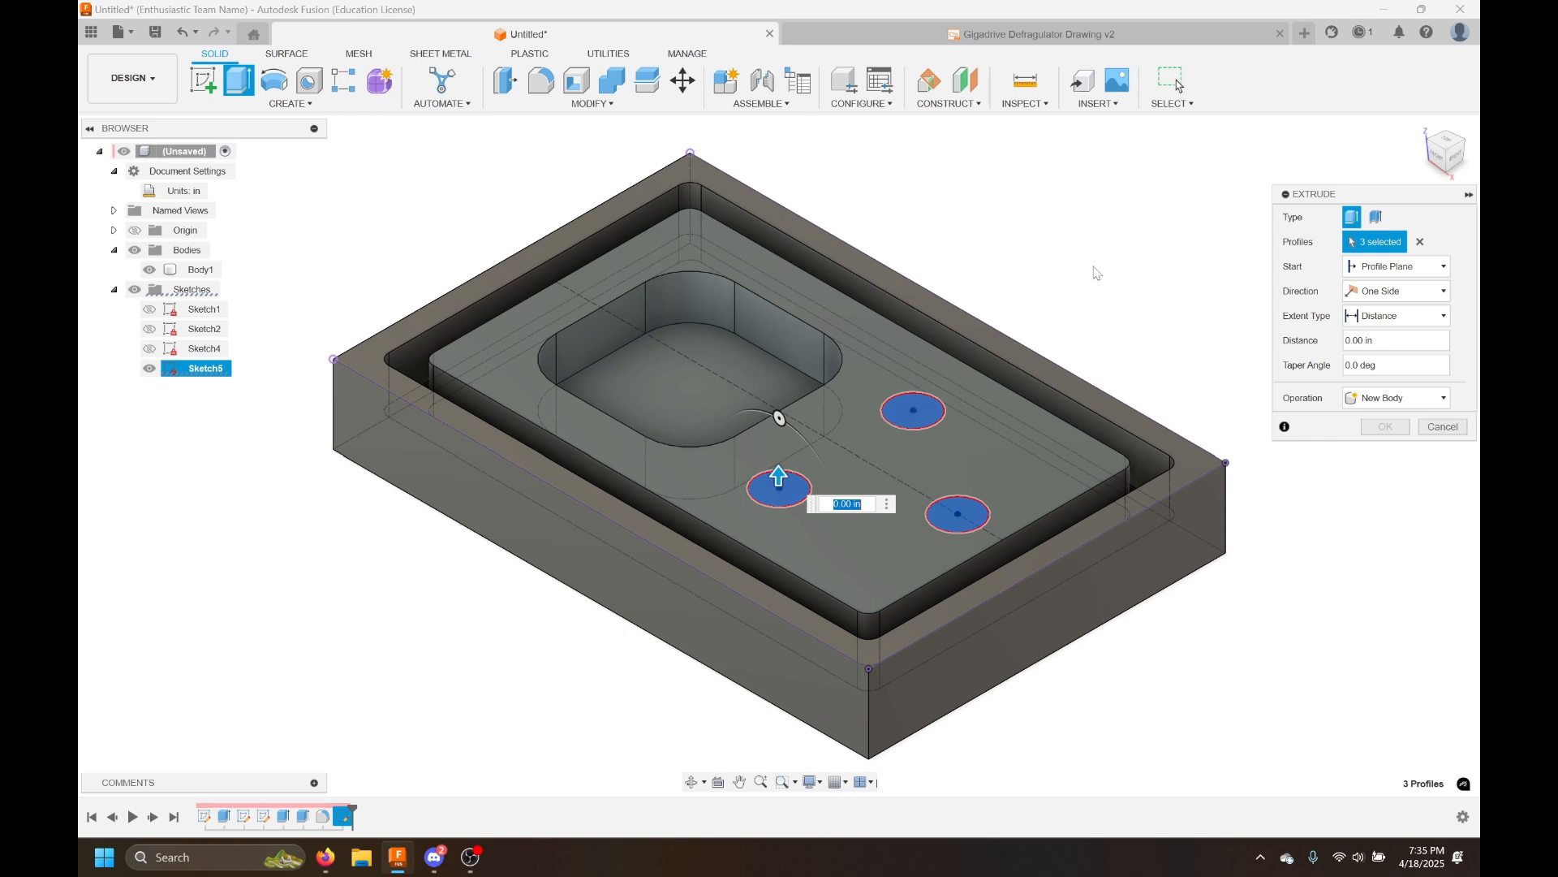
key(BackSpace)
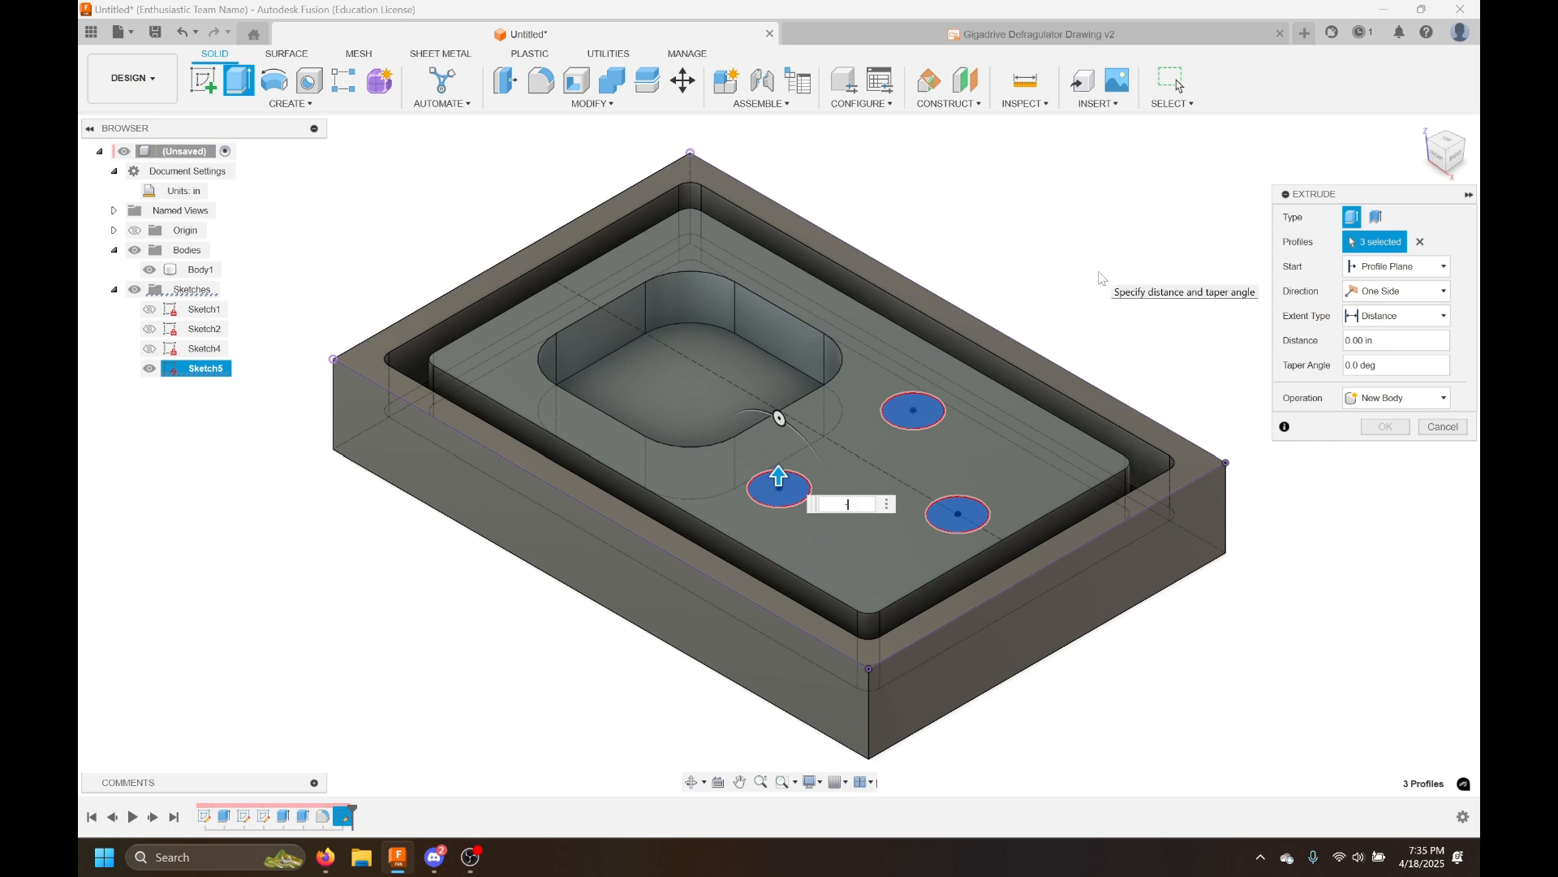
text(-0.125)
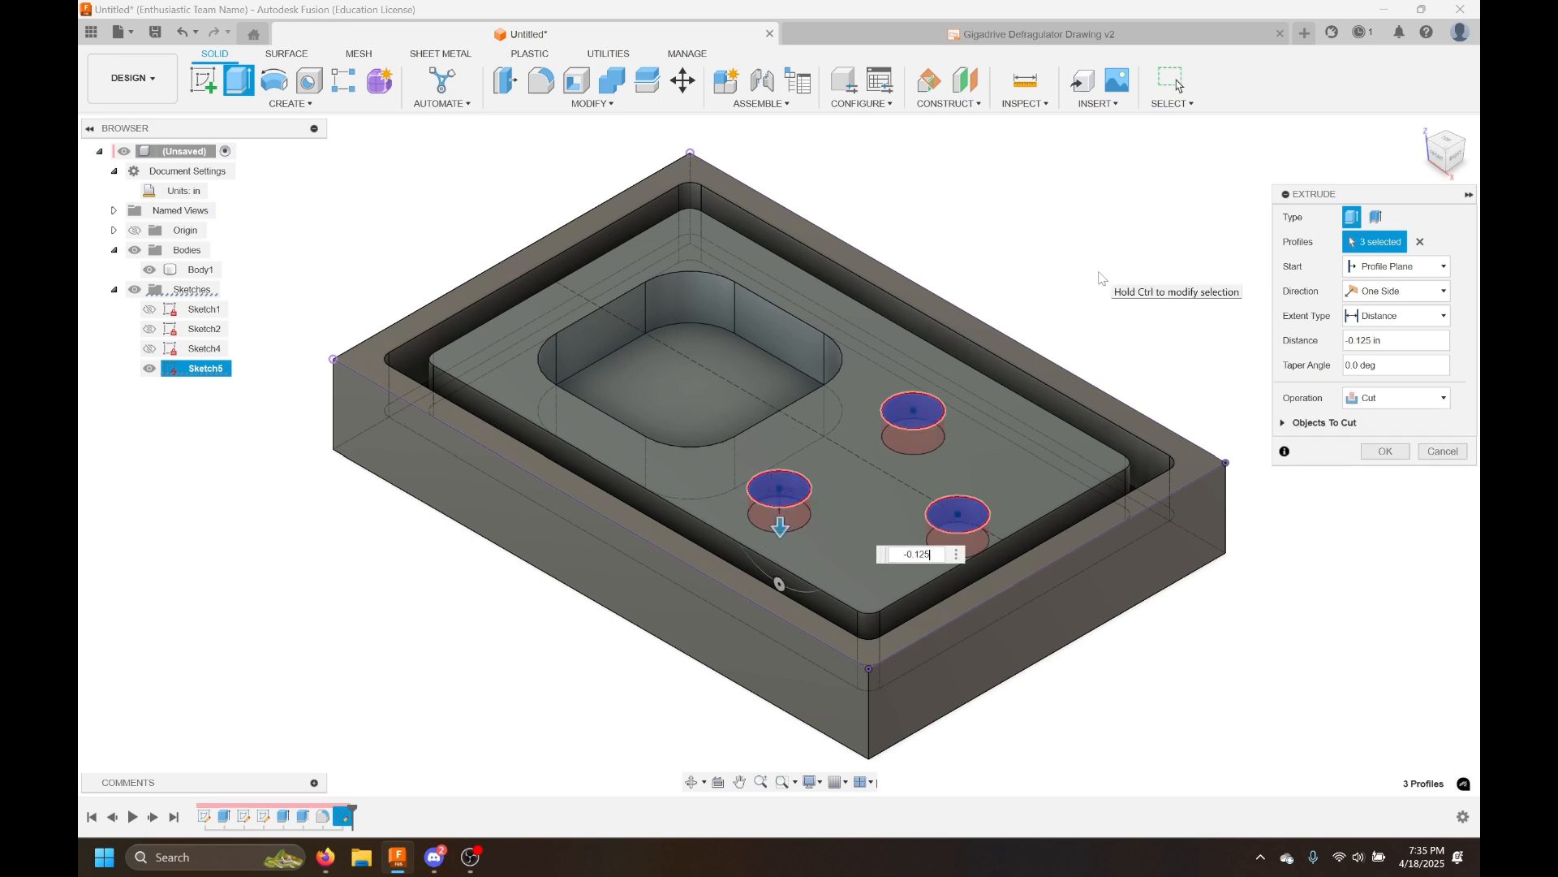
key(Return)
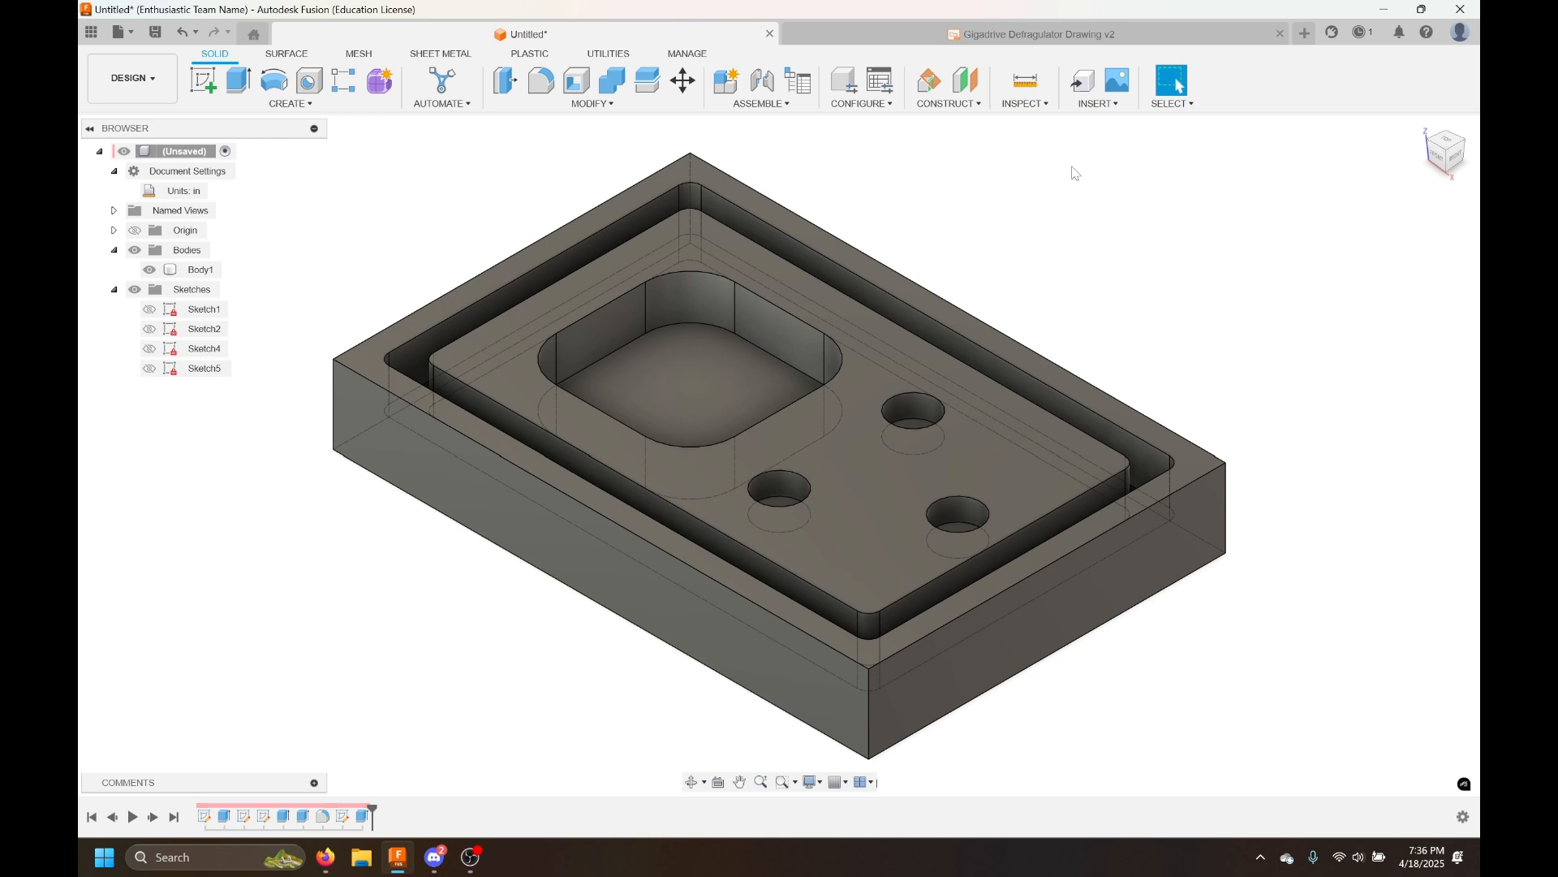
scroll(1083, 160, down, 3)
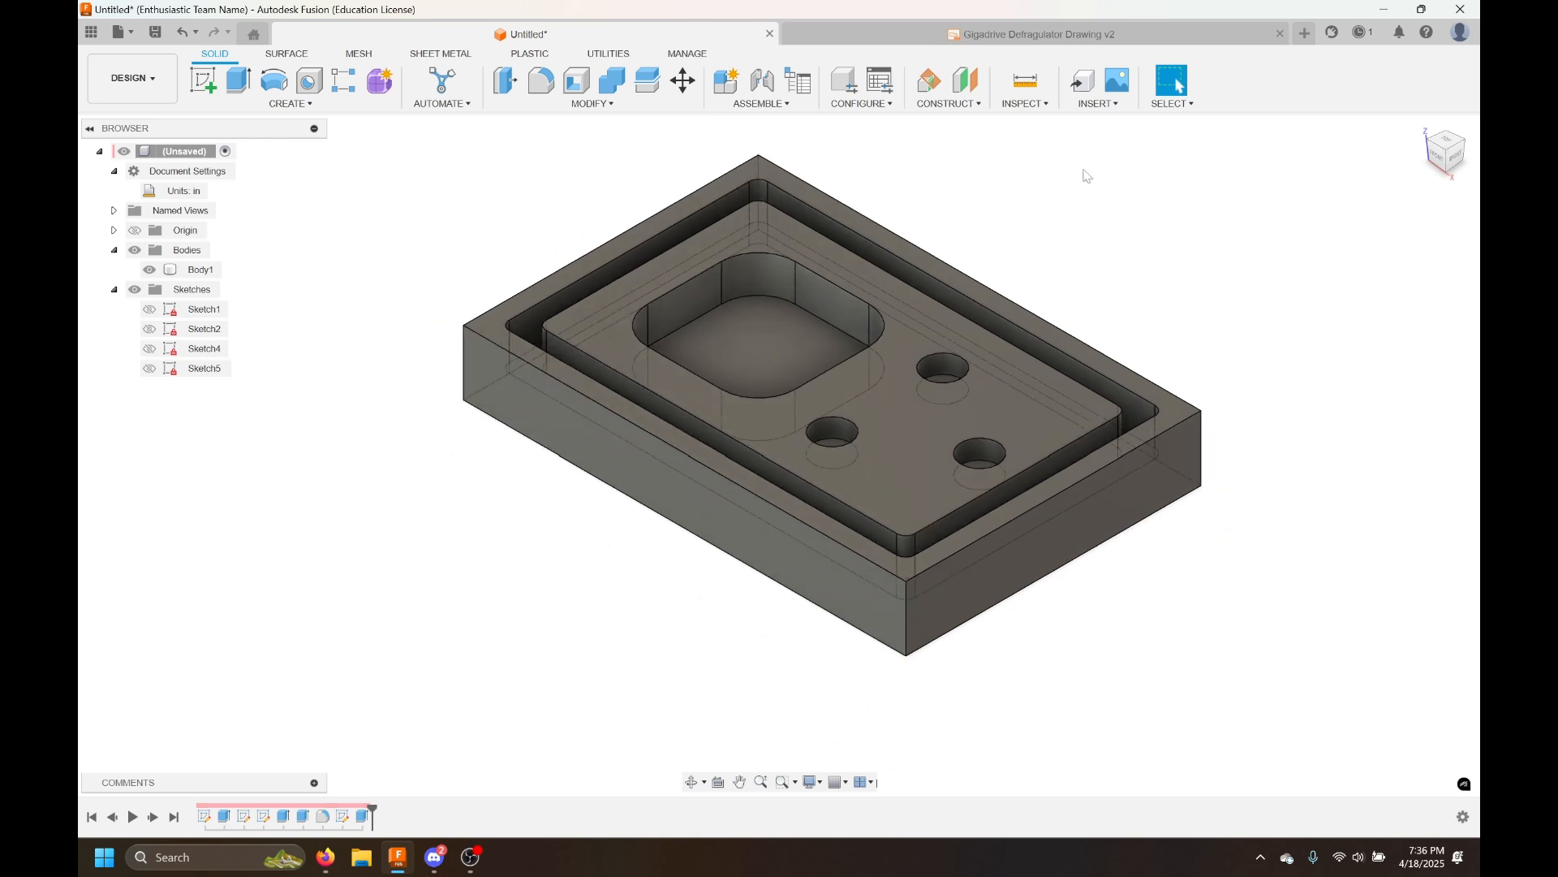
middle_drag(1061, 227, 994, 293)
scroll(994, 293, down, 2)
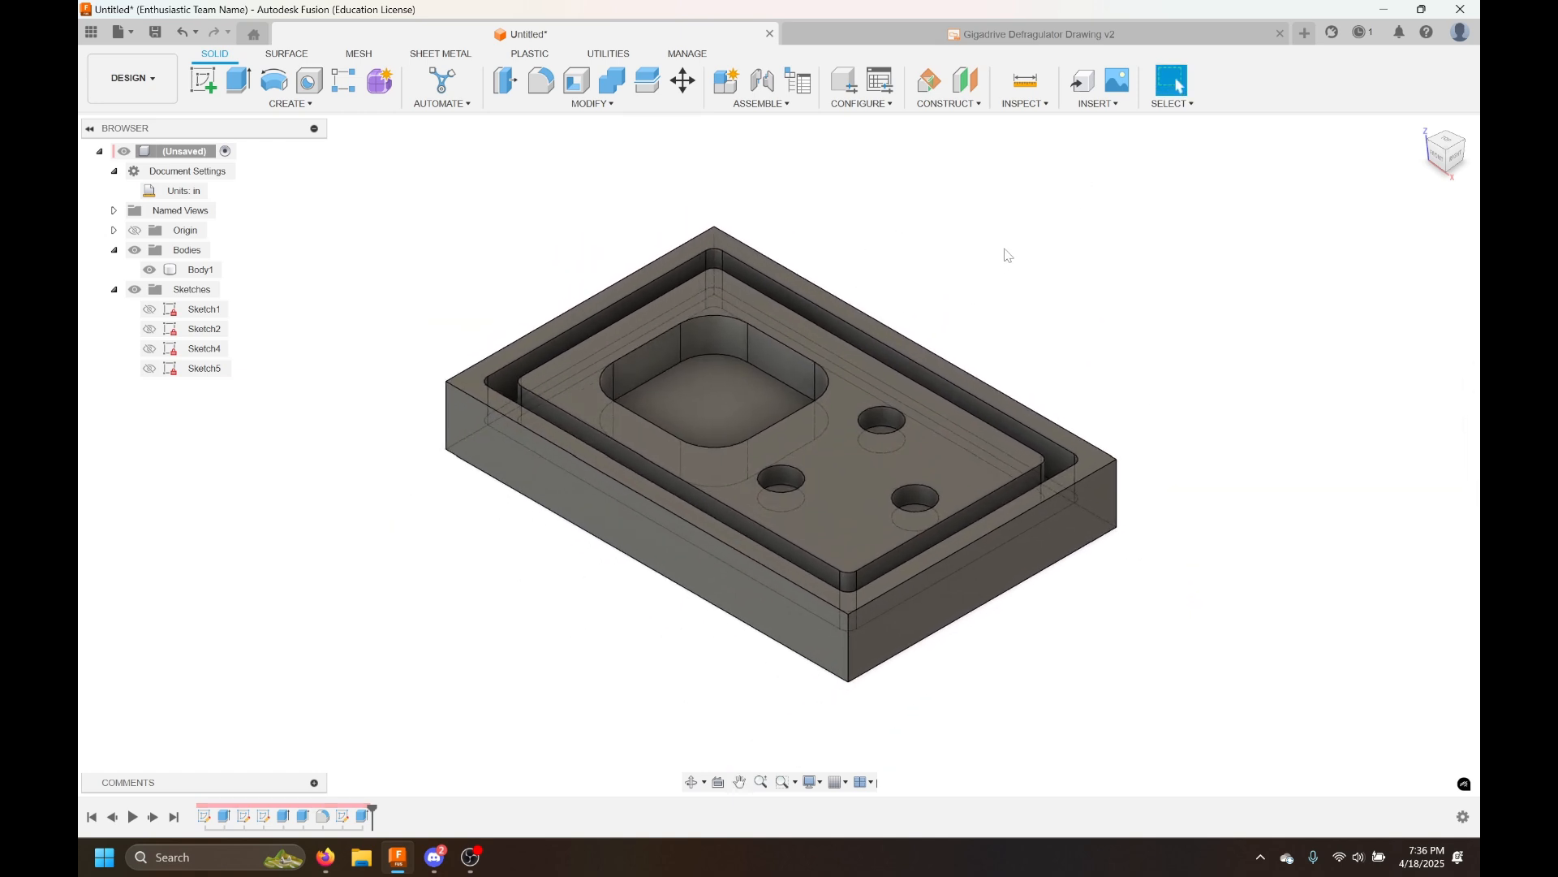
middle_drag(1013, 247, 1009, 271)
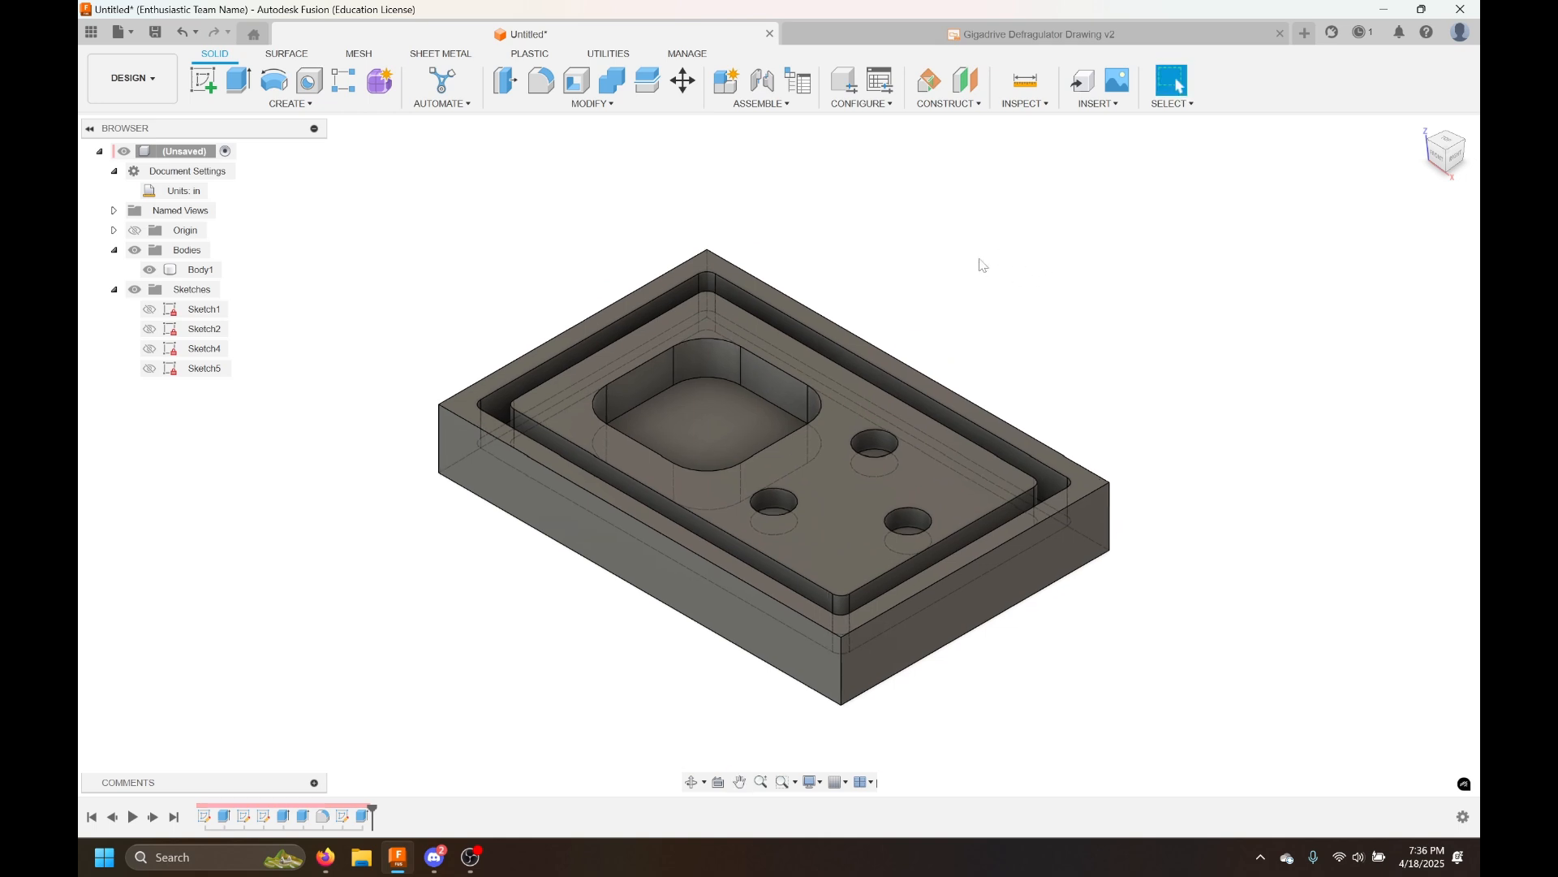
mouse_move(1290, 368)
shift+middle_down()
mouse_move(1235, 410)
mouse_move(1012, 282)
mouse_move(1040, 171)
mouse_move(1075, 203)
mouse_move(1104, 194)
mouse_move(1103, 174)
mouse_move(1196, 296)
mouse_move(1221, 313)
mouse_move(1155, 254)
mouse_move(1306, 374)
shift+middle_up()
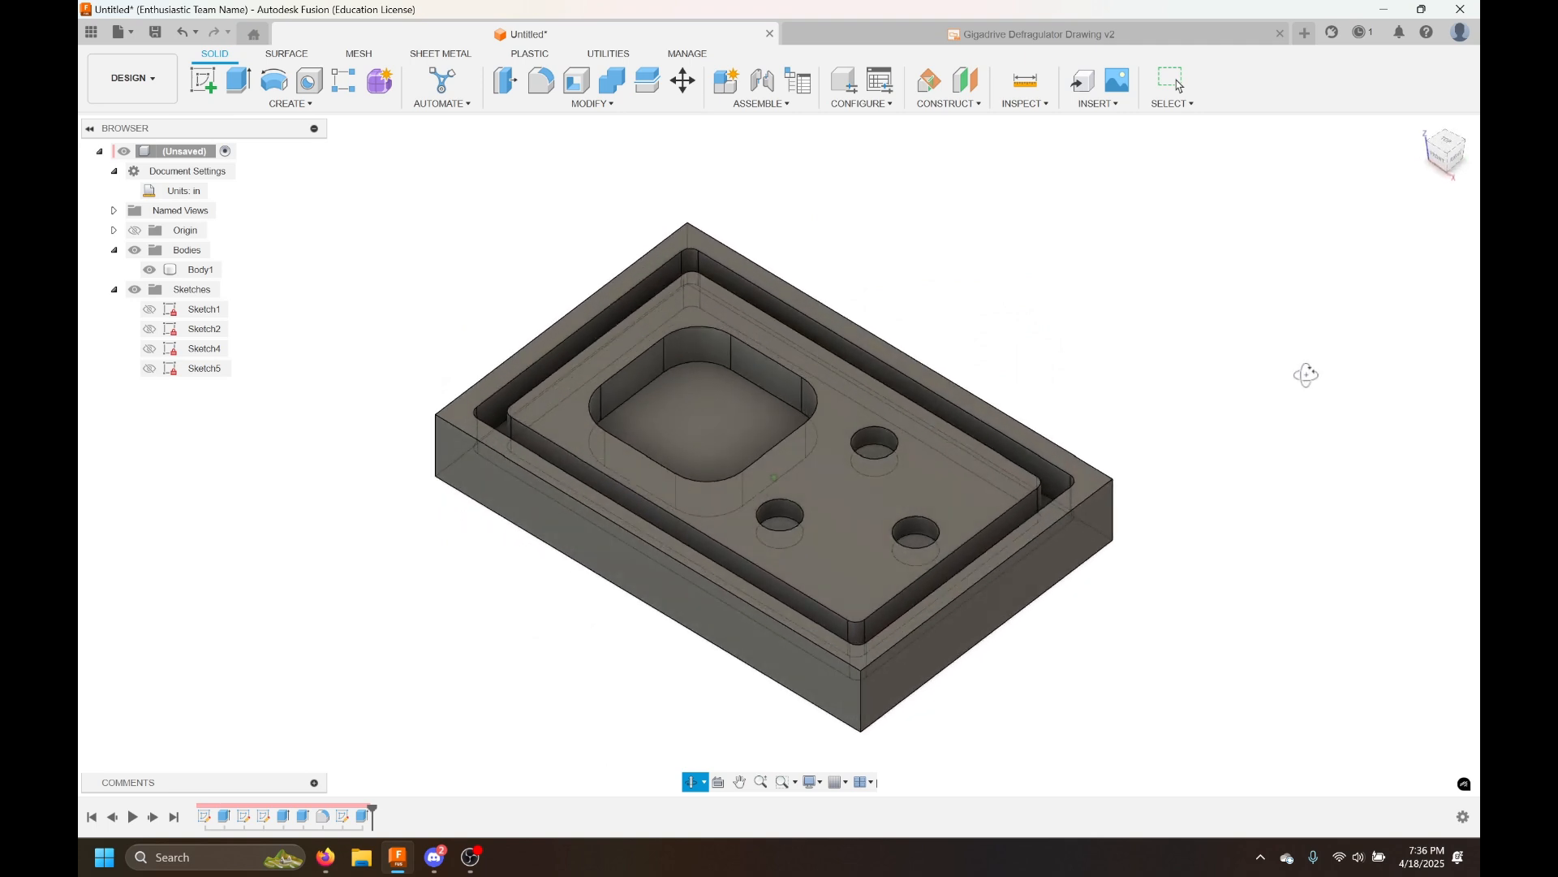
key(Escape)
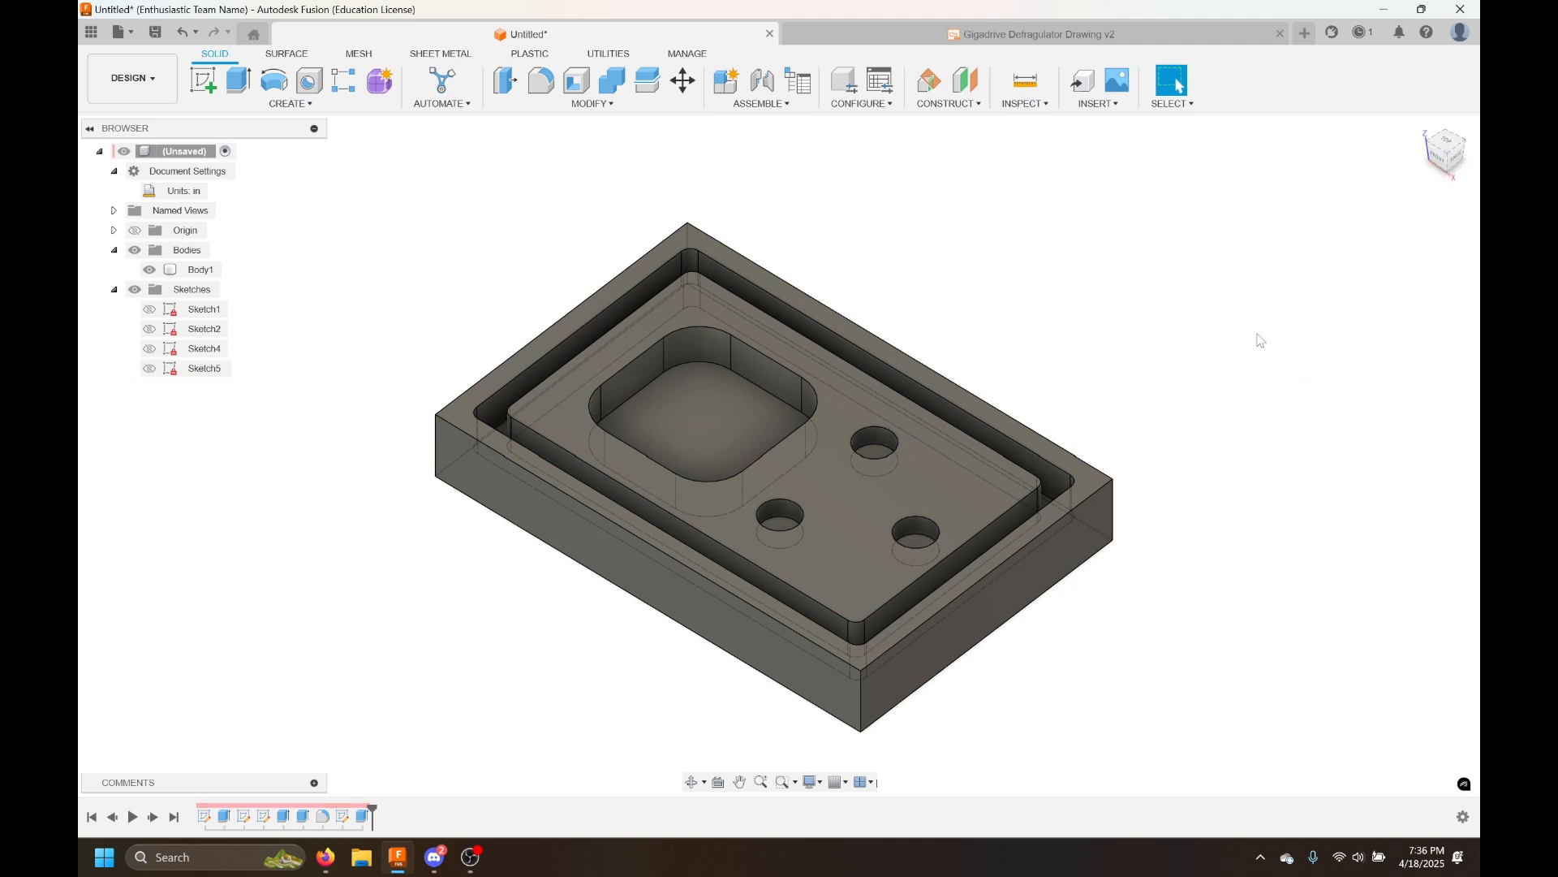
Switch the viewport camera to perspective view
mouse_move(1448, 159)
shift+middle_drag(1194, 432, 1183, 357)
scroll(1059, 516, up, 5)
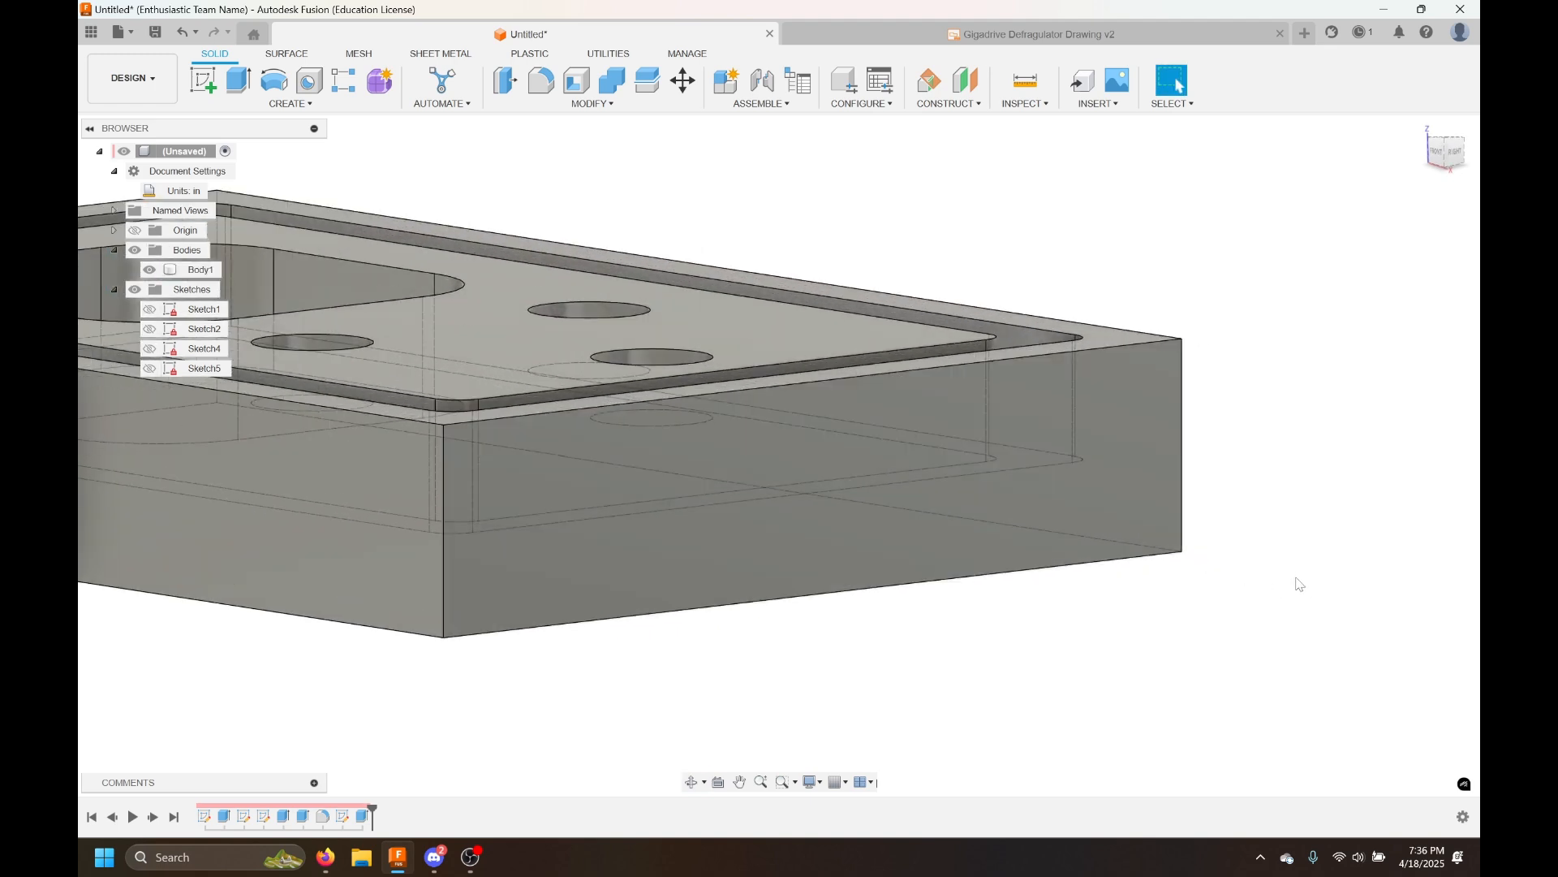
right_click(1445, 150)
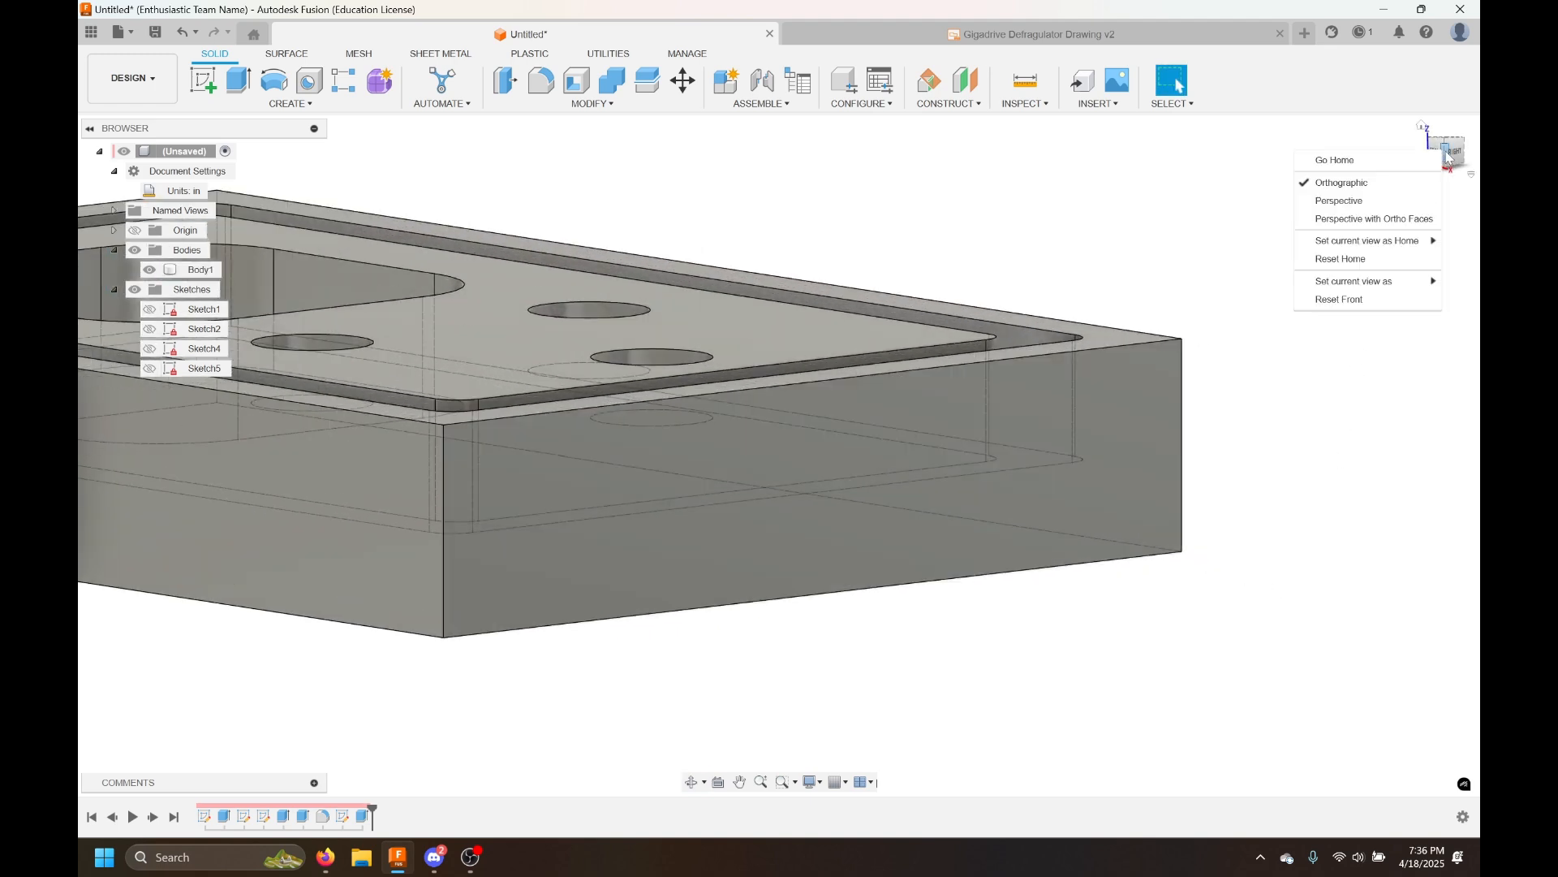
click(1397, 203)
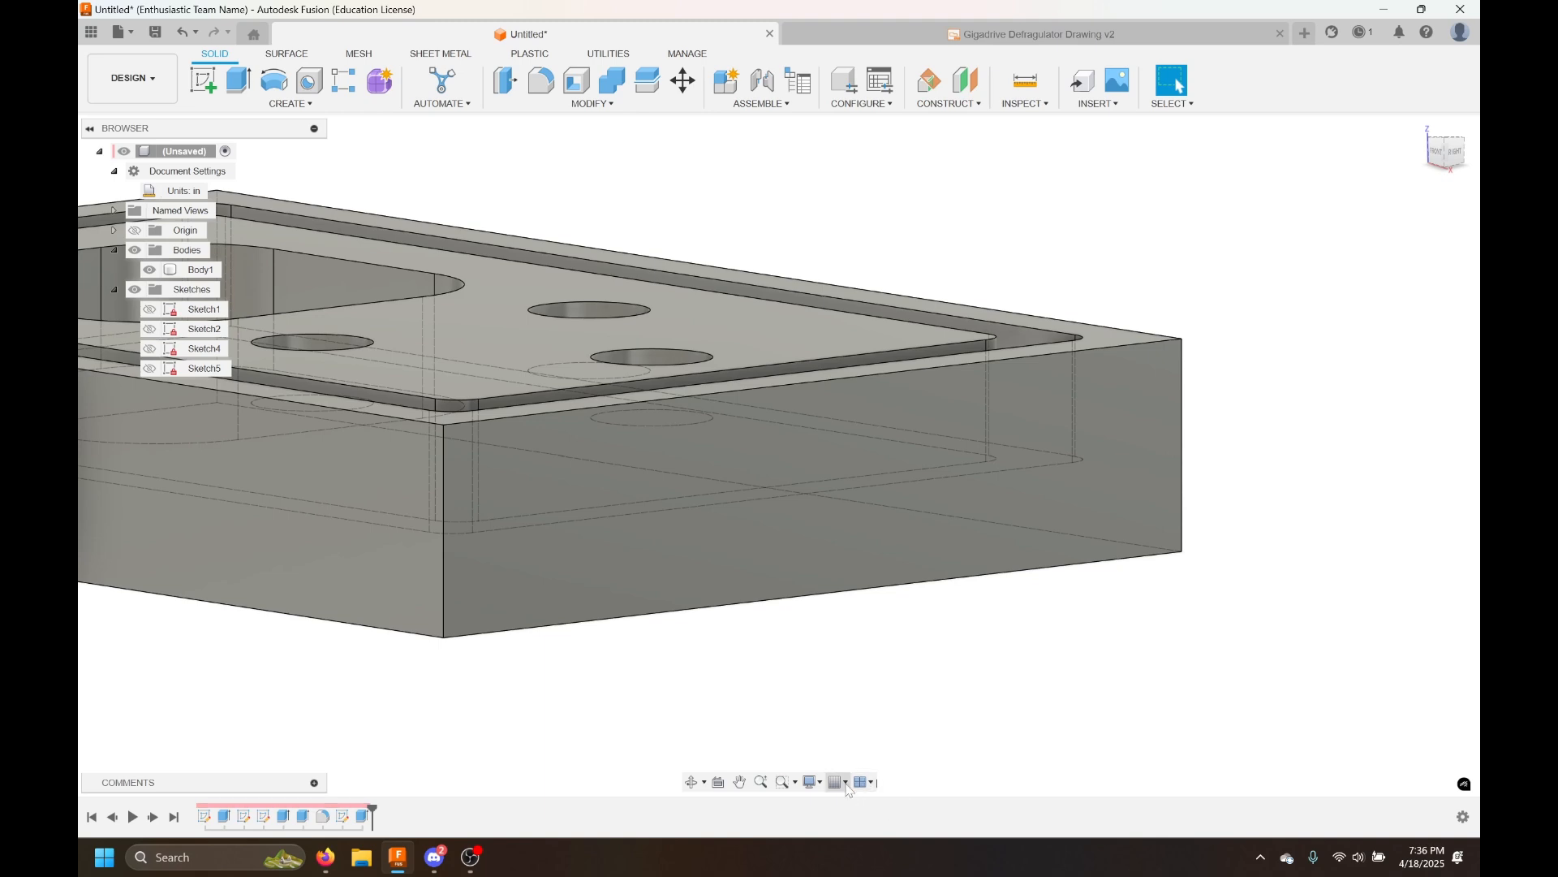
Set the visual style to Shaded
click(821, 784)
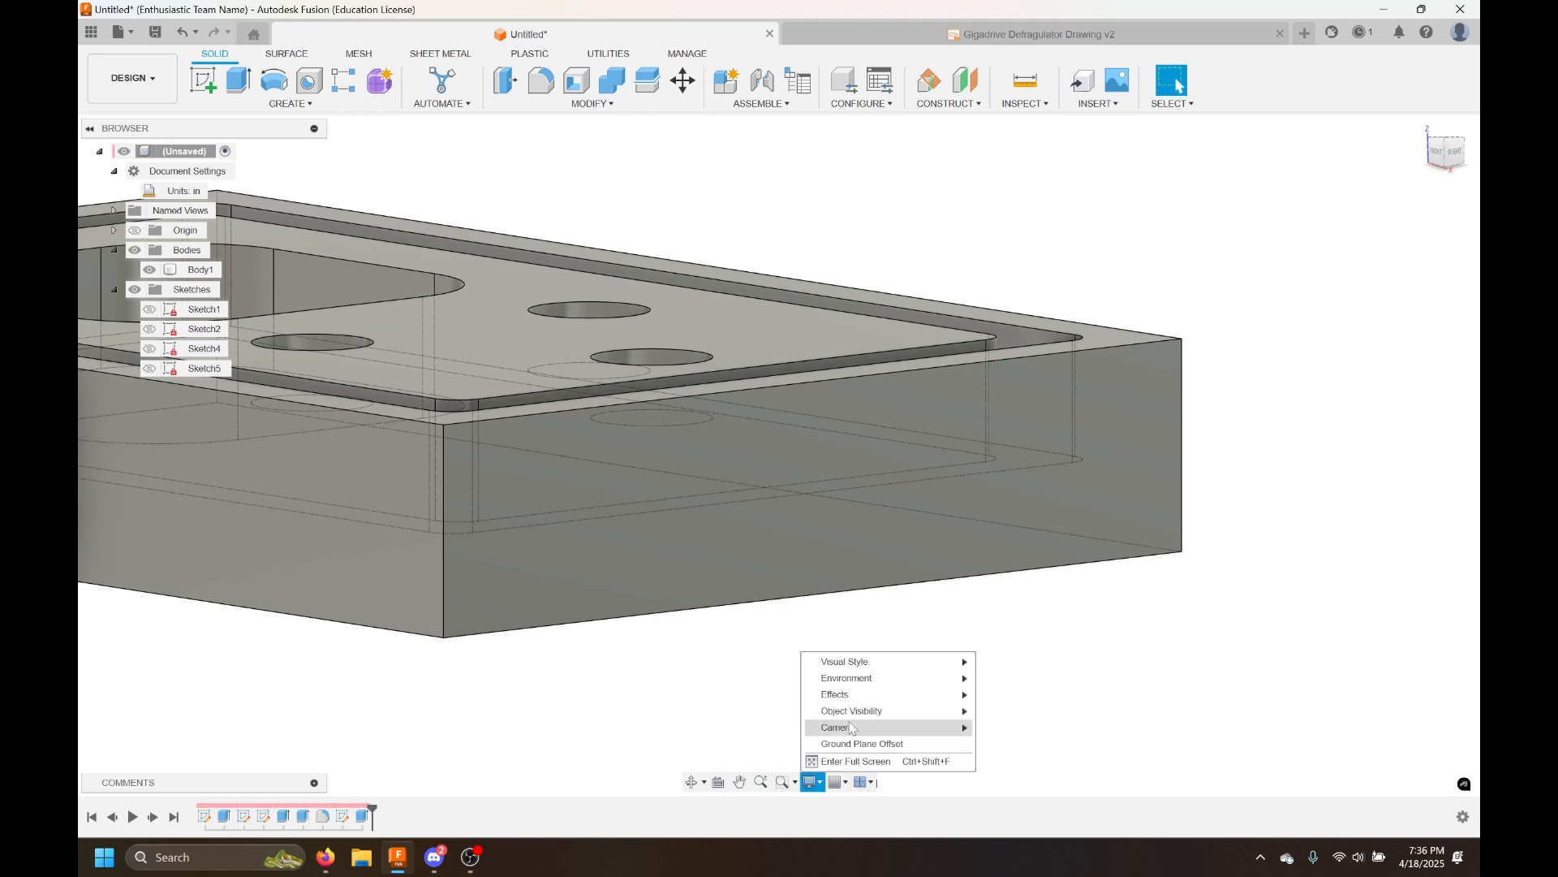
mouse_move(865, 714)
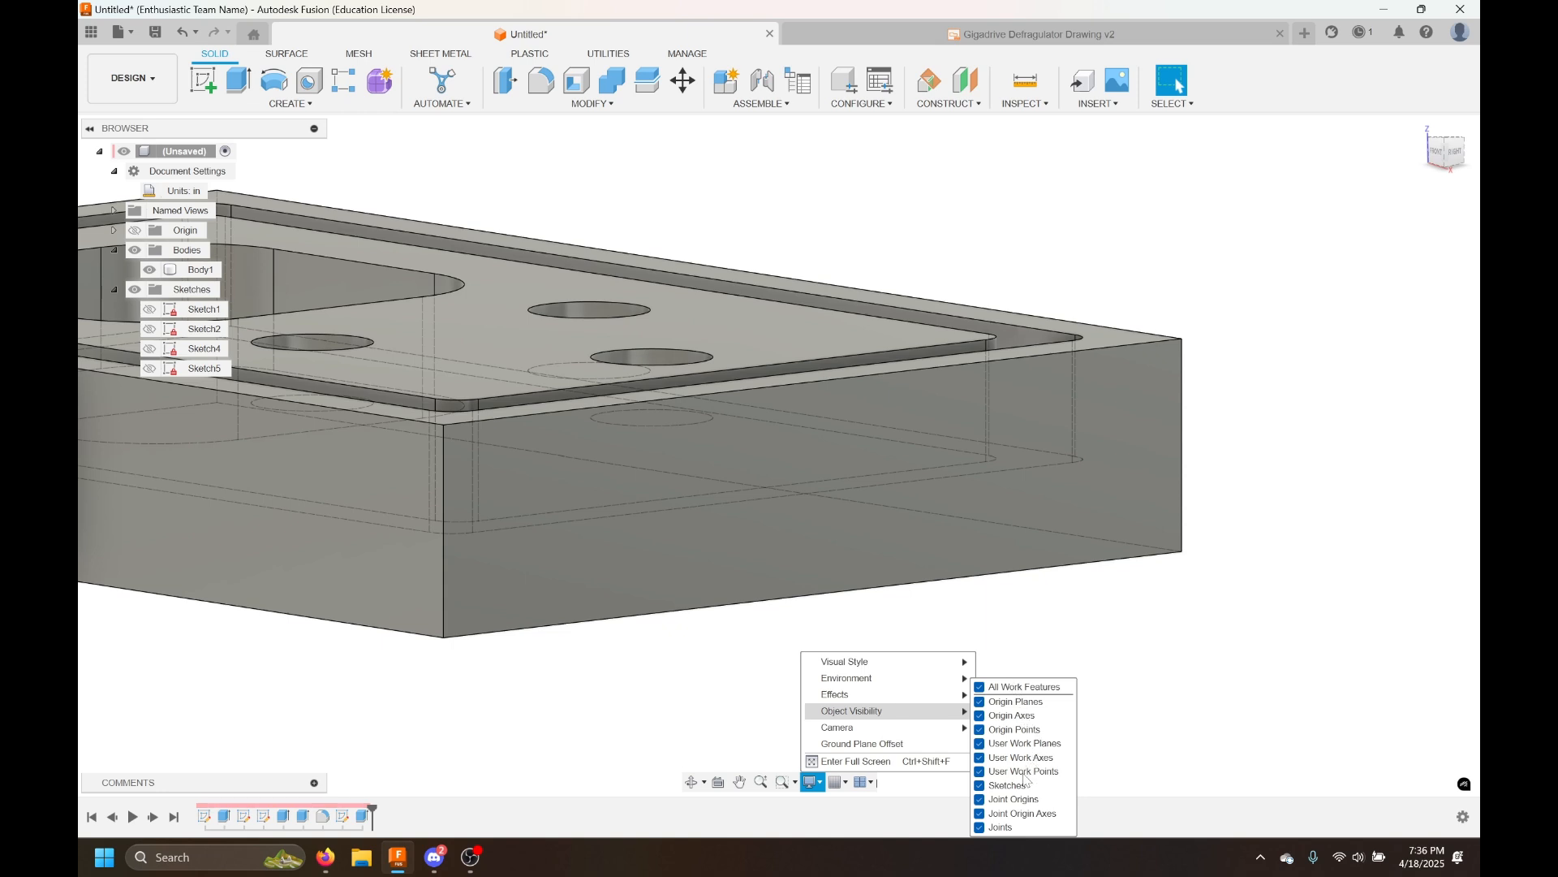
mouse_move(953, 700)
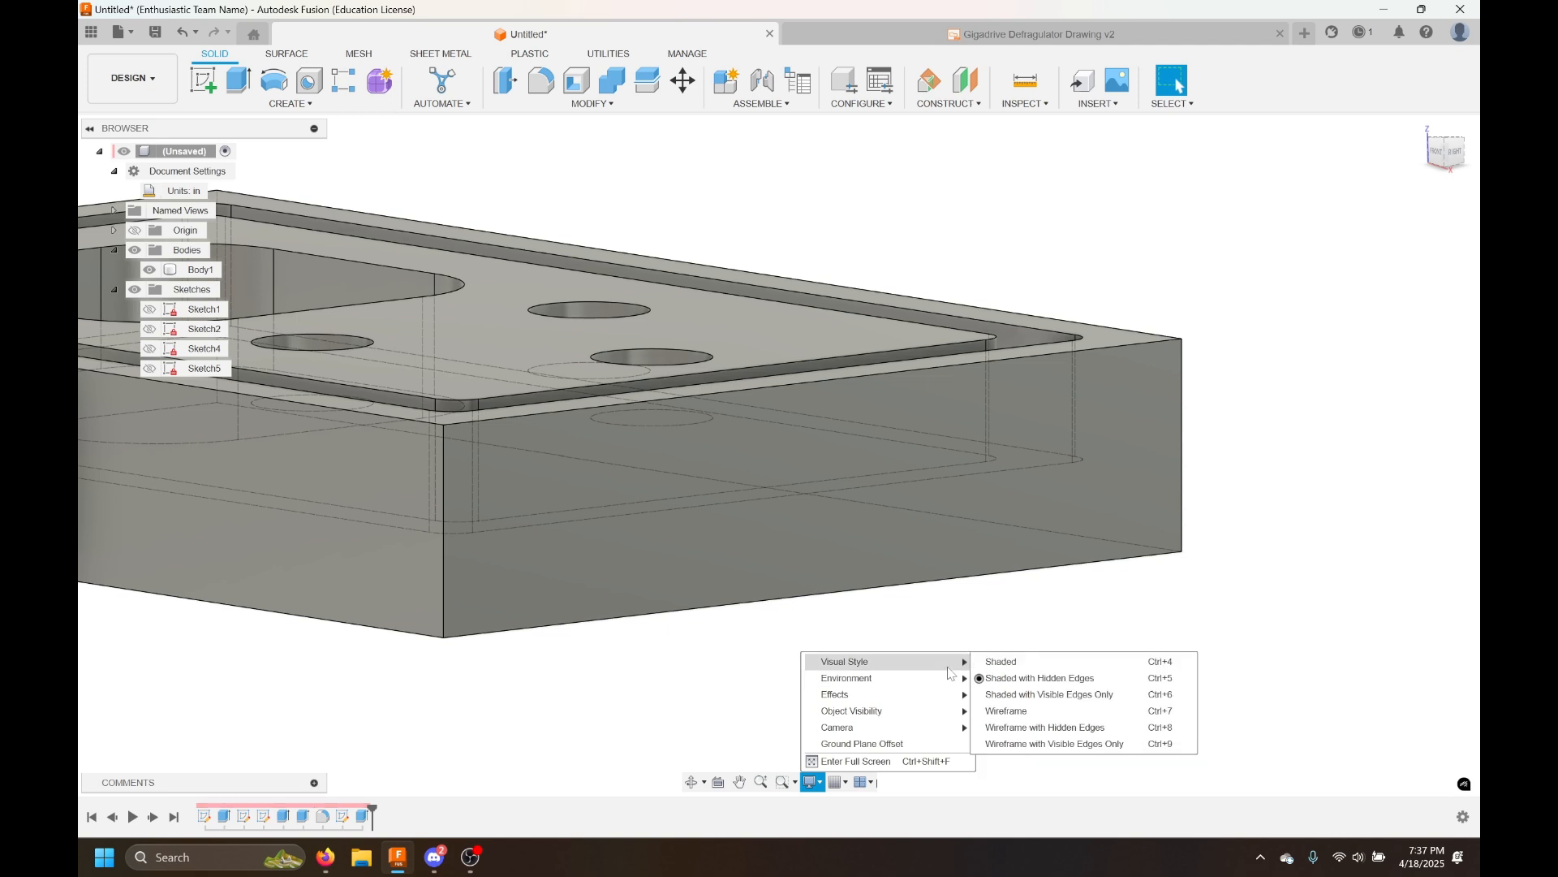
click(1050, 662)
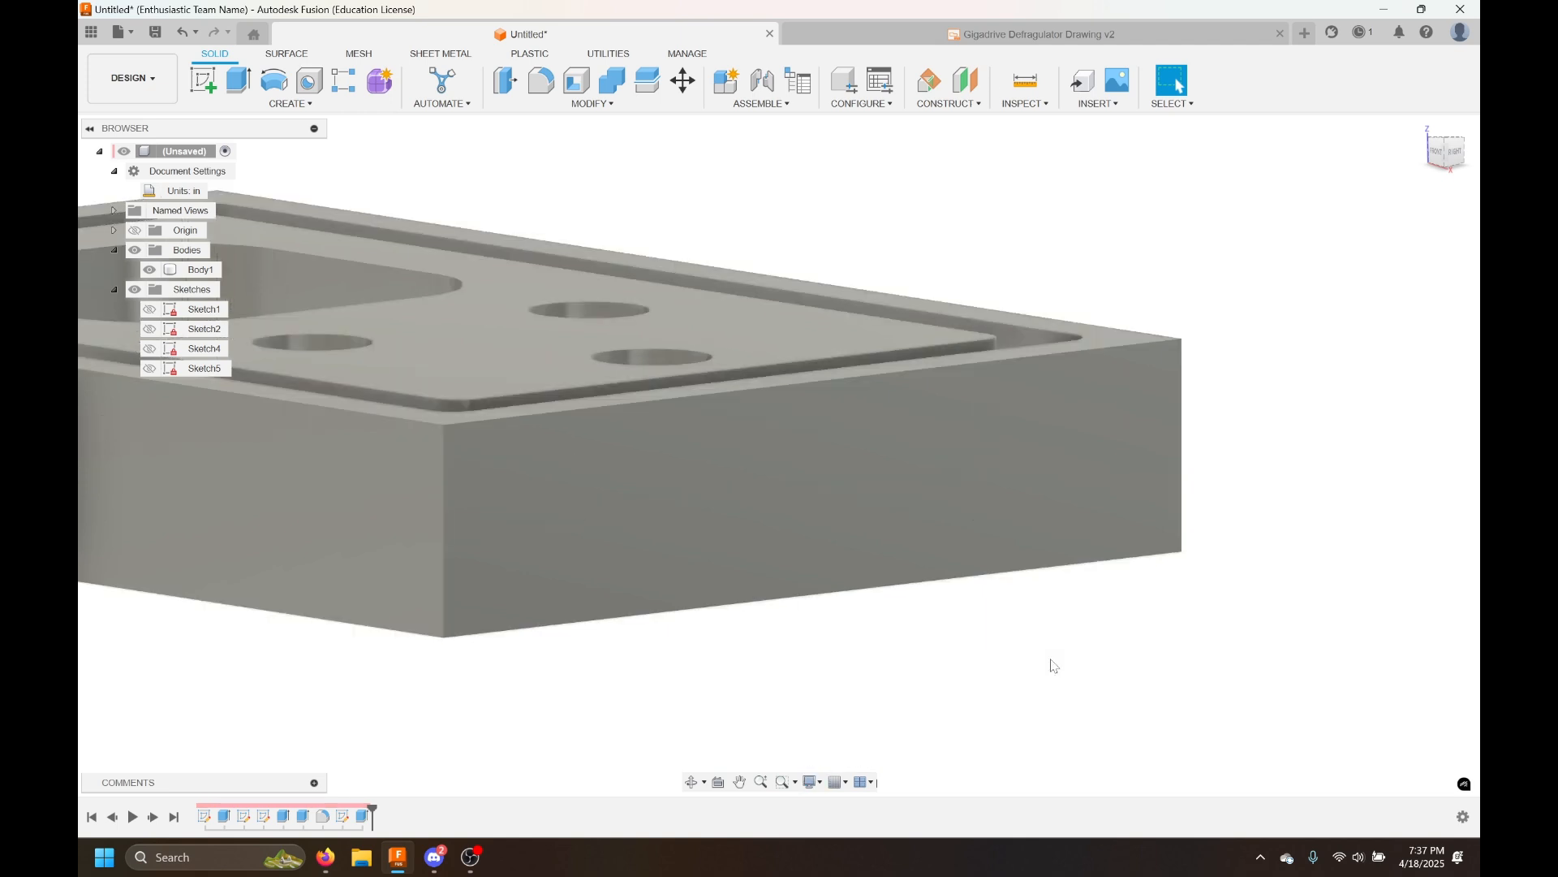
Restore the Shaded with Hidden Edges visual style
scroll(1045, 661, down, 3)
shift+middle_drag(931, 678, 1023, 613)
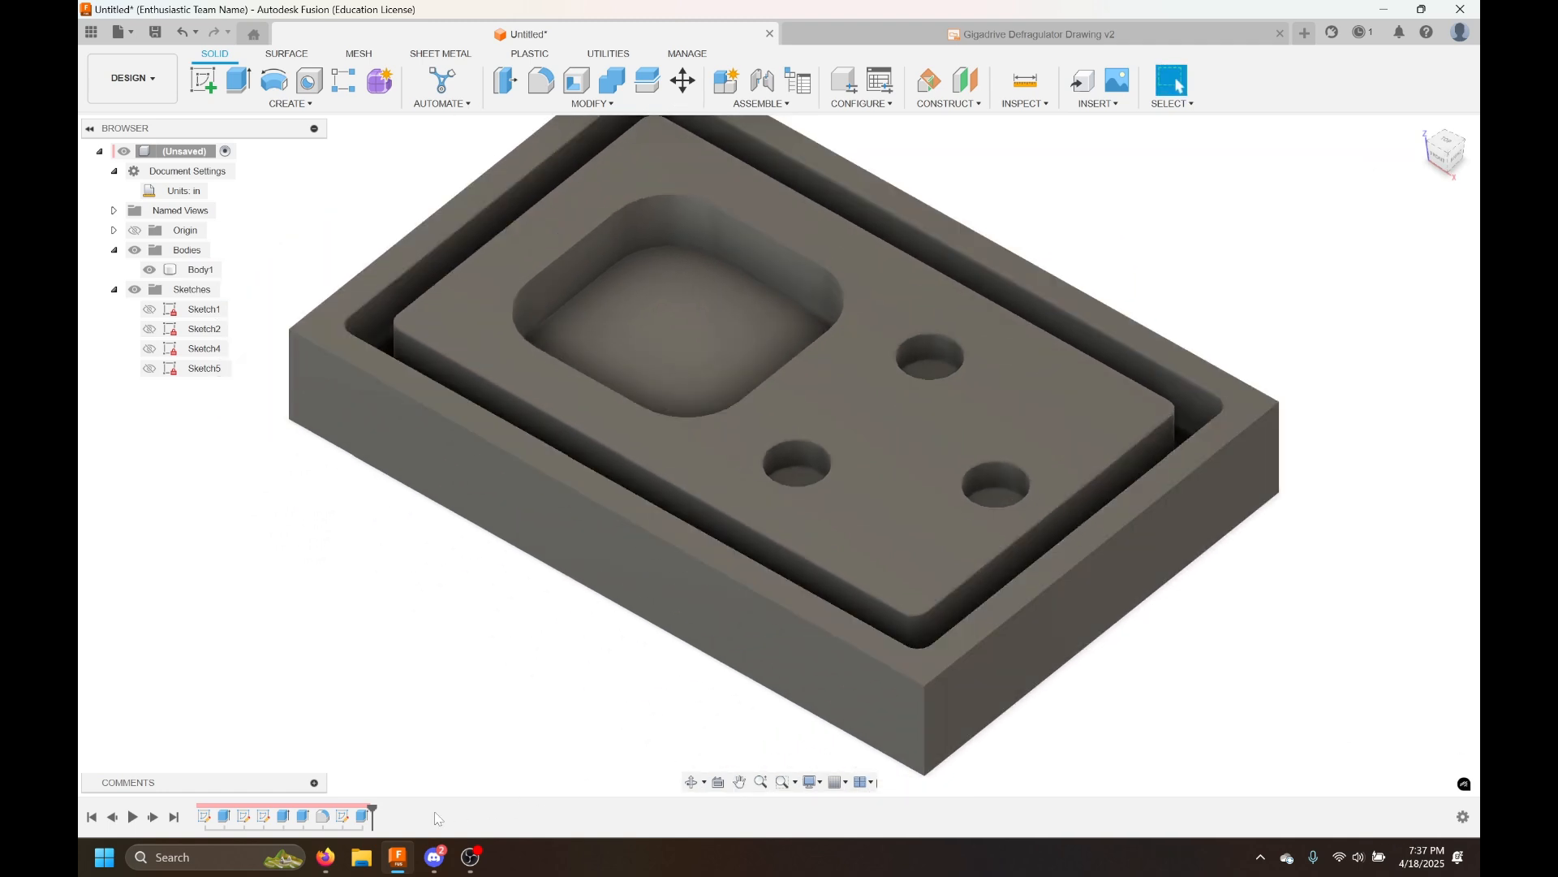
click(811, 782)
mouse_move(848, 662)
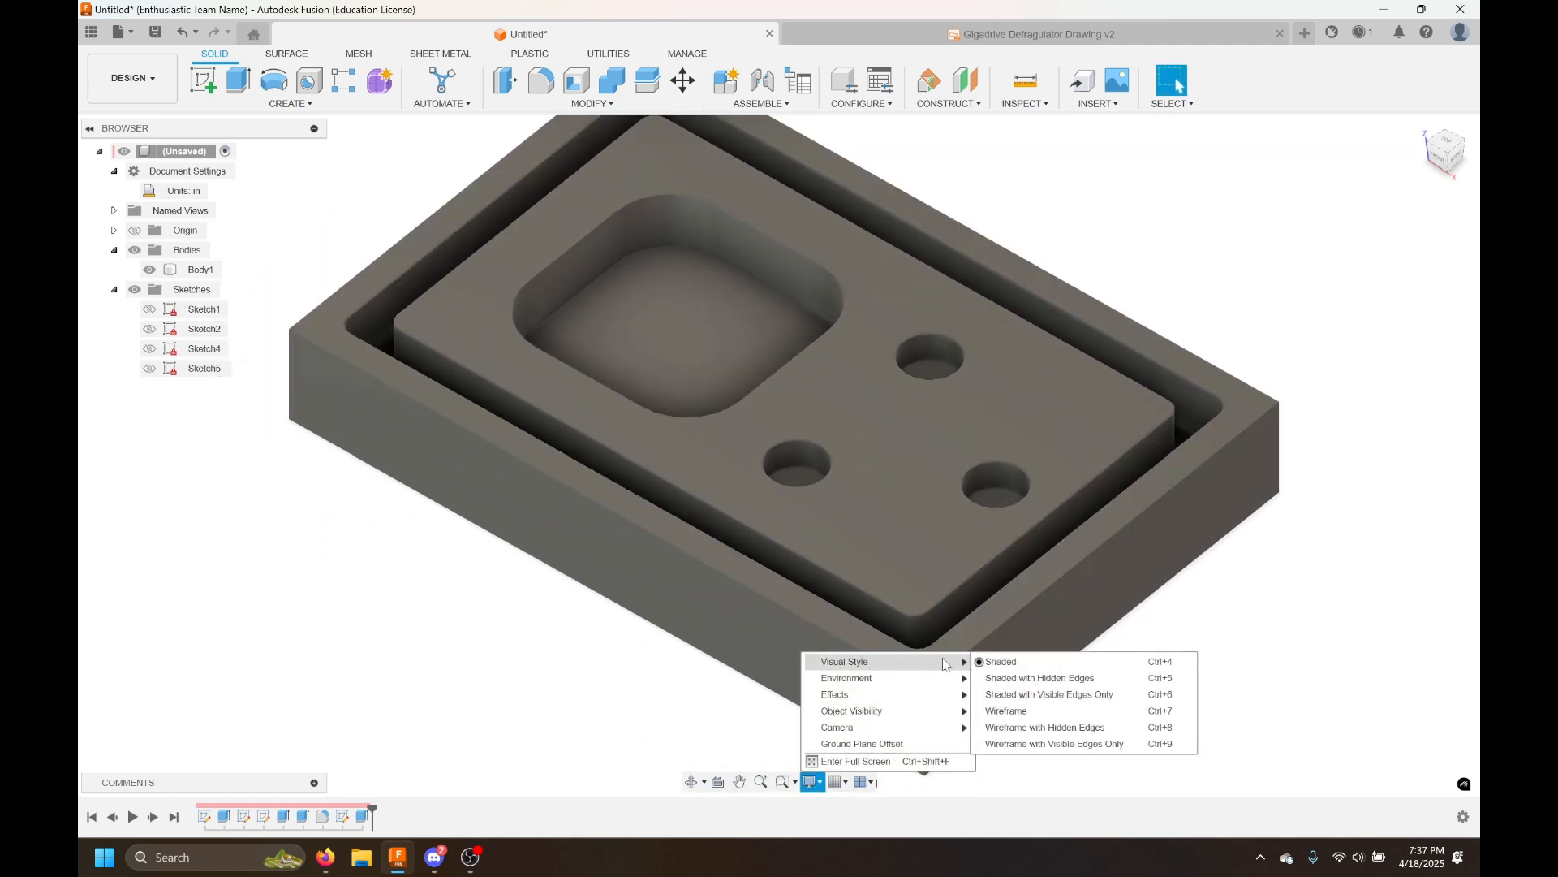
click(992, 679)
scroll(1133, 688, down, 1)
middle_drag(1127, 697, 1082, 733)
click(812, 782)
mouse_move(851, 664)
click(992, 678)
scroll(1120, 676, down, 2)
mouse_move(1126, 679)
middle_down()
mouse_move(1144, 612)
mouse_move(1141, 668)
mouse_move(1172, 671)
middle_up()
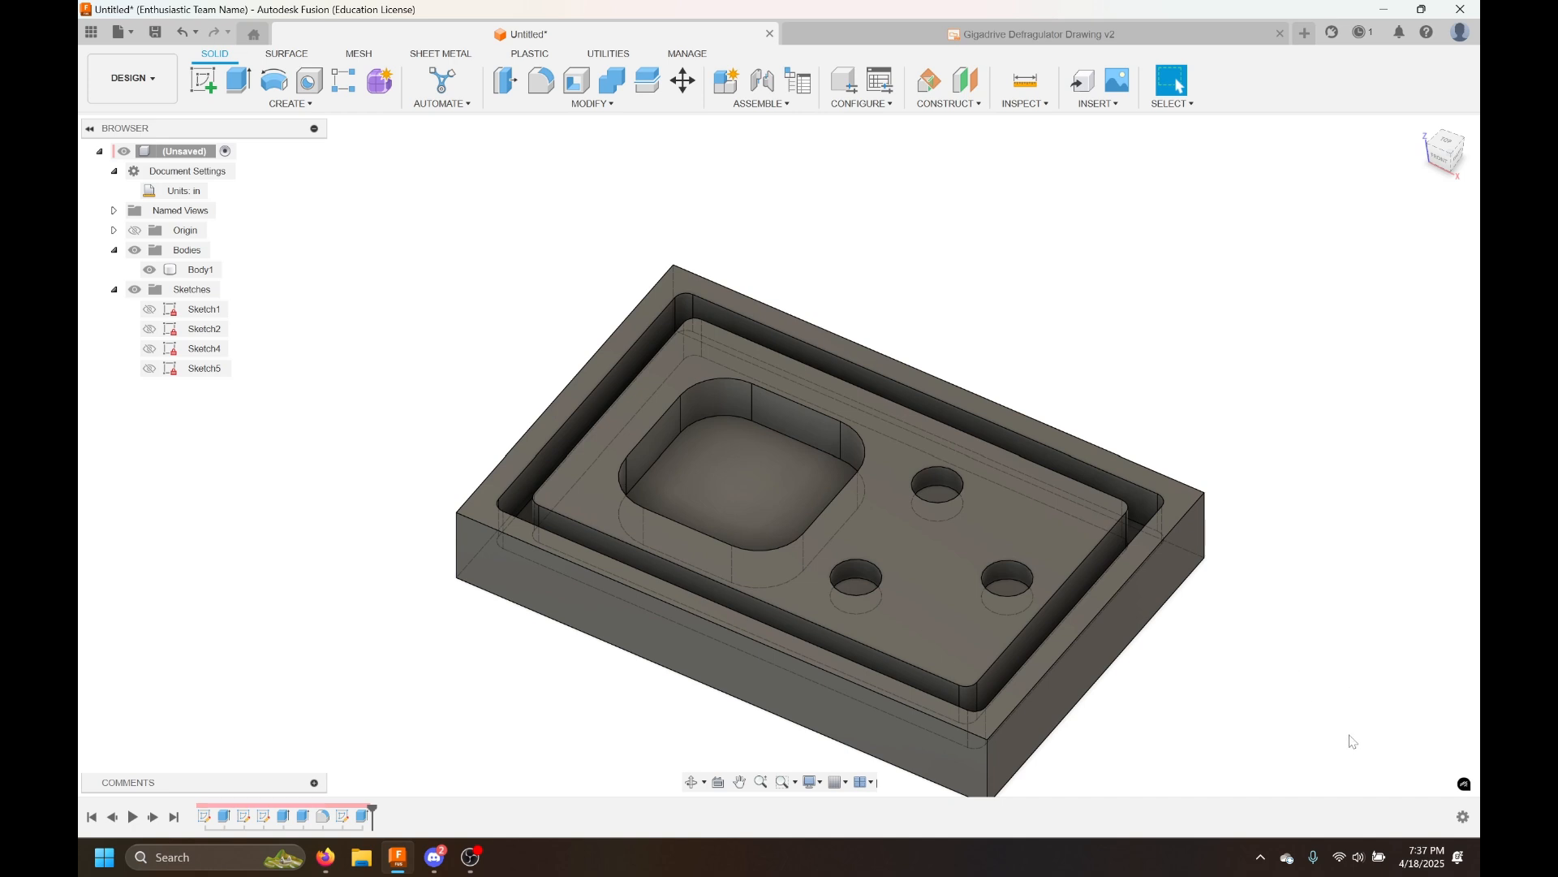
Select the plate's bottom face and start a new sketch on it
click(888, 520)
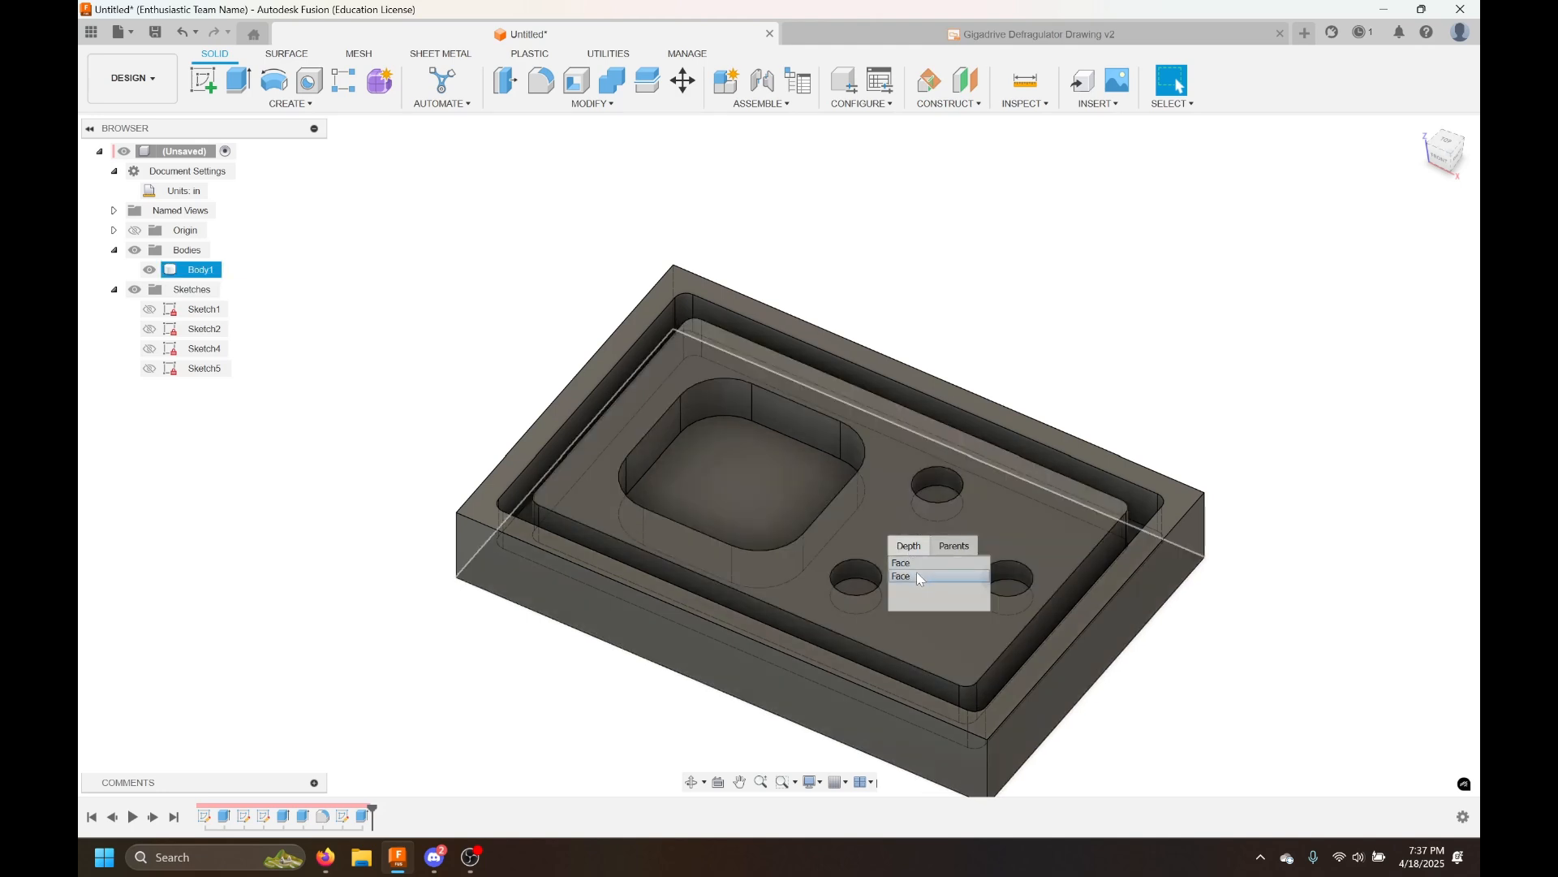
click(920, 577)
shift+middle_drag(1315, 691, 1163, 599)
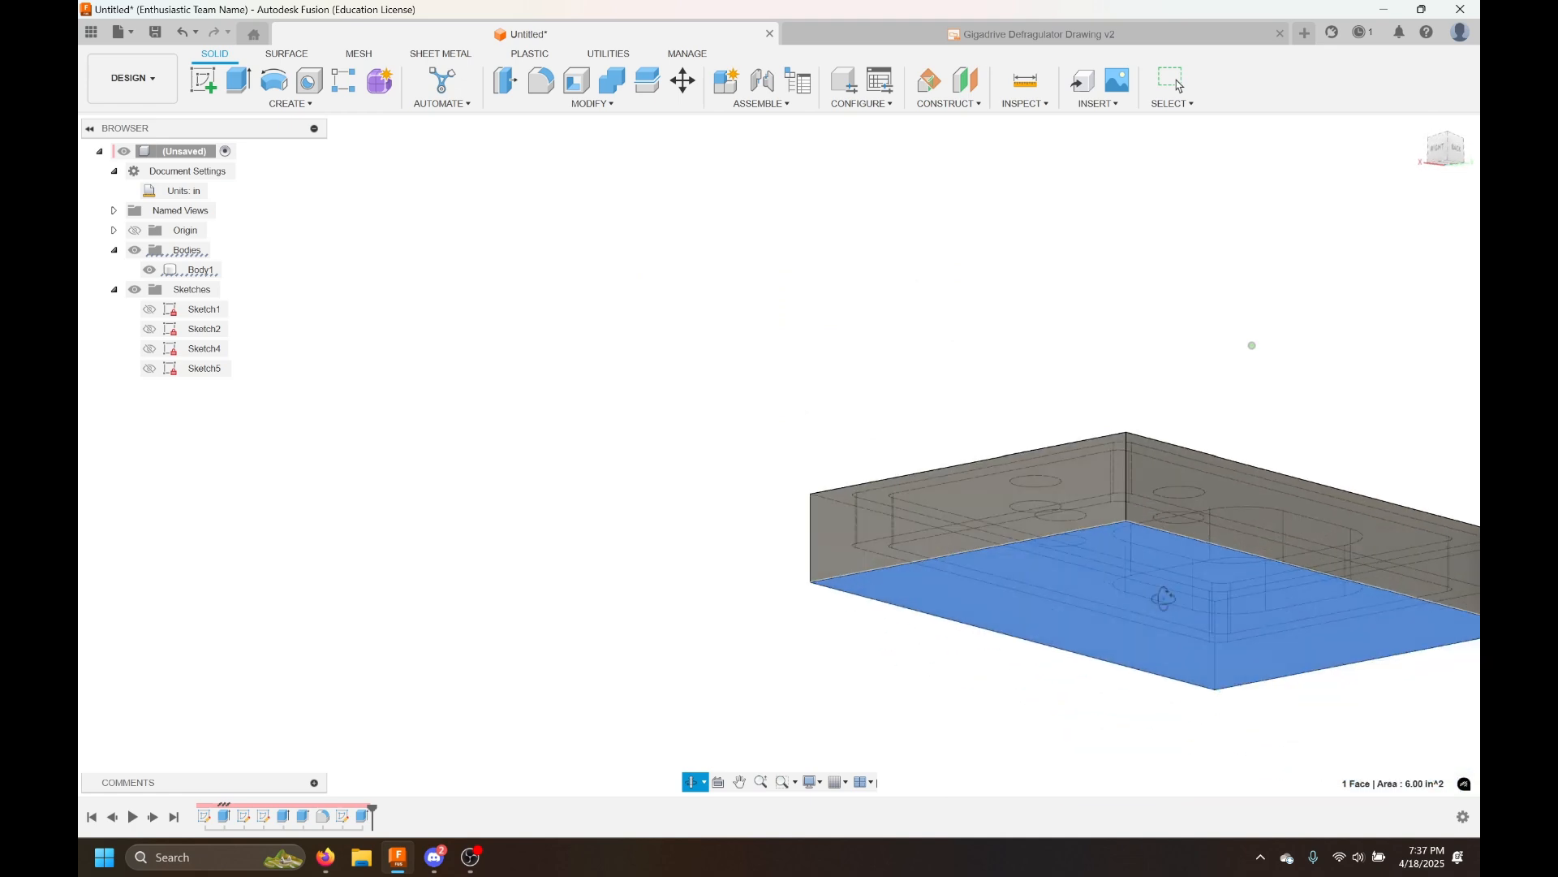
shift+middle_drag(1137, 714, 801, 410)
middle_drag(1131, 444, 1213, 592)
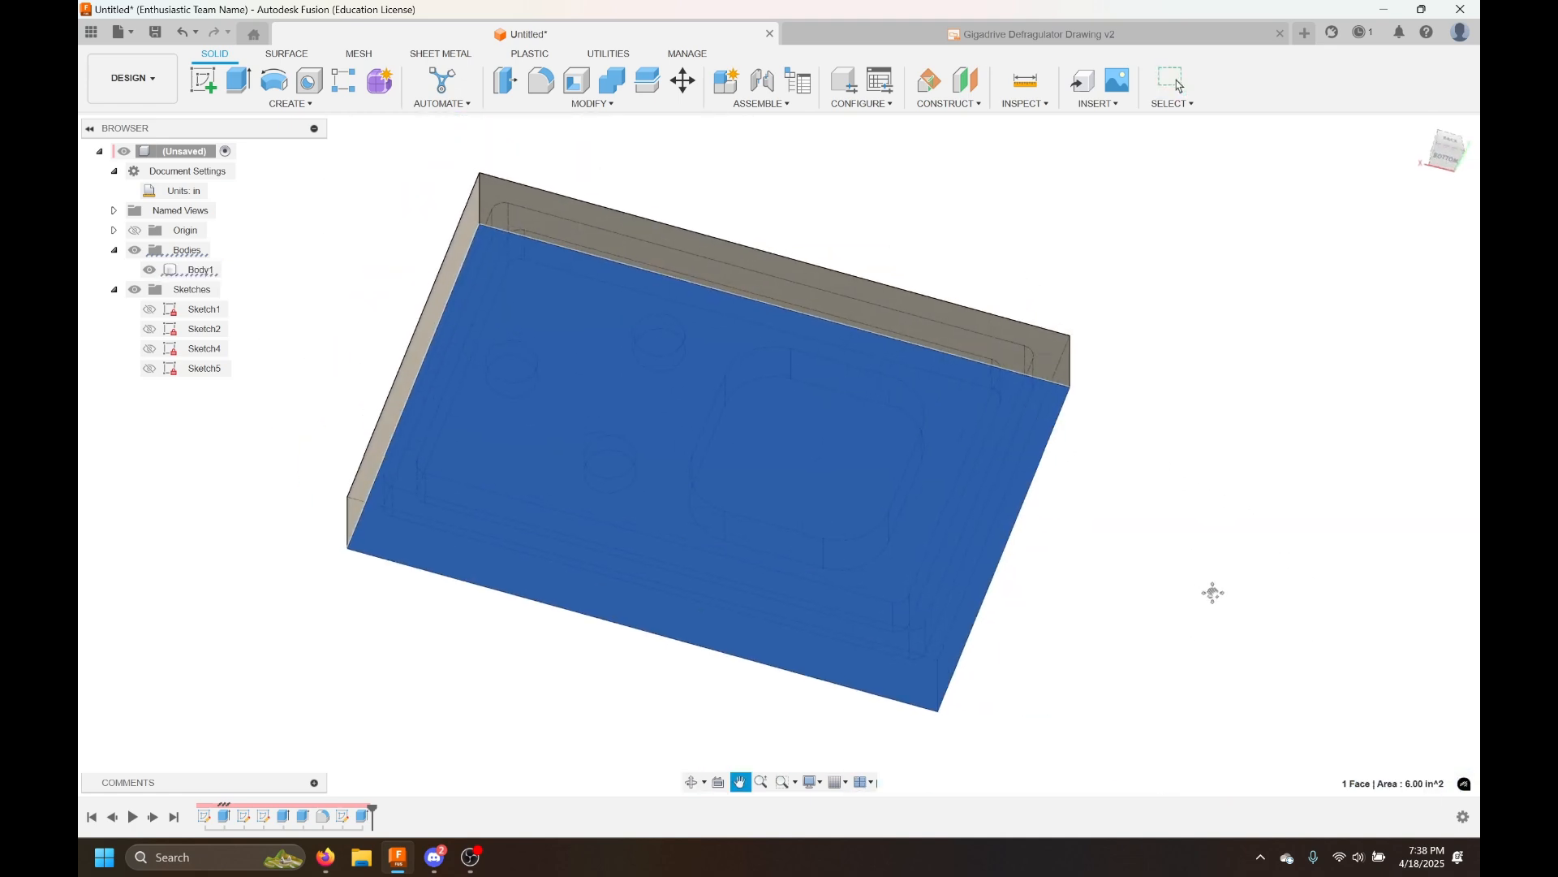
click(203, 79)
mouse_move(406, 481)
middle_down()
mouse_move(796, 657)
mouse_move(654, 626)
middle_up()
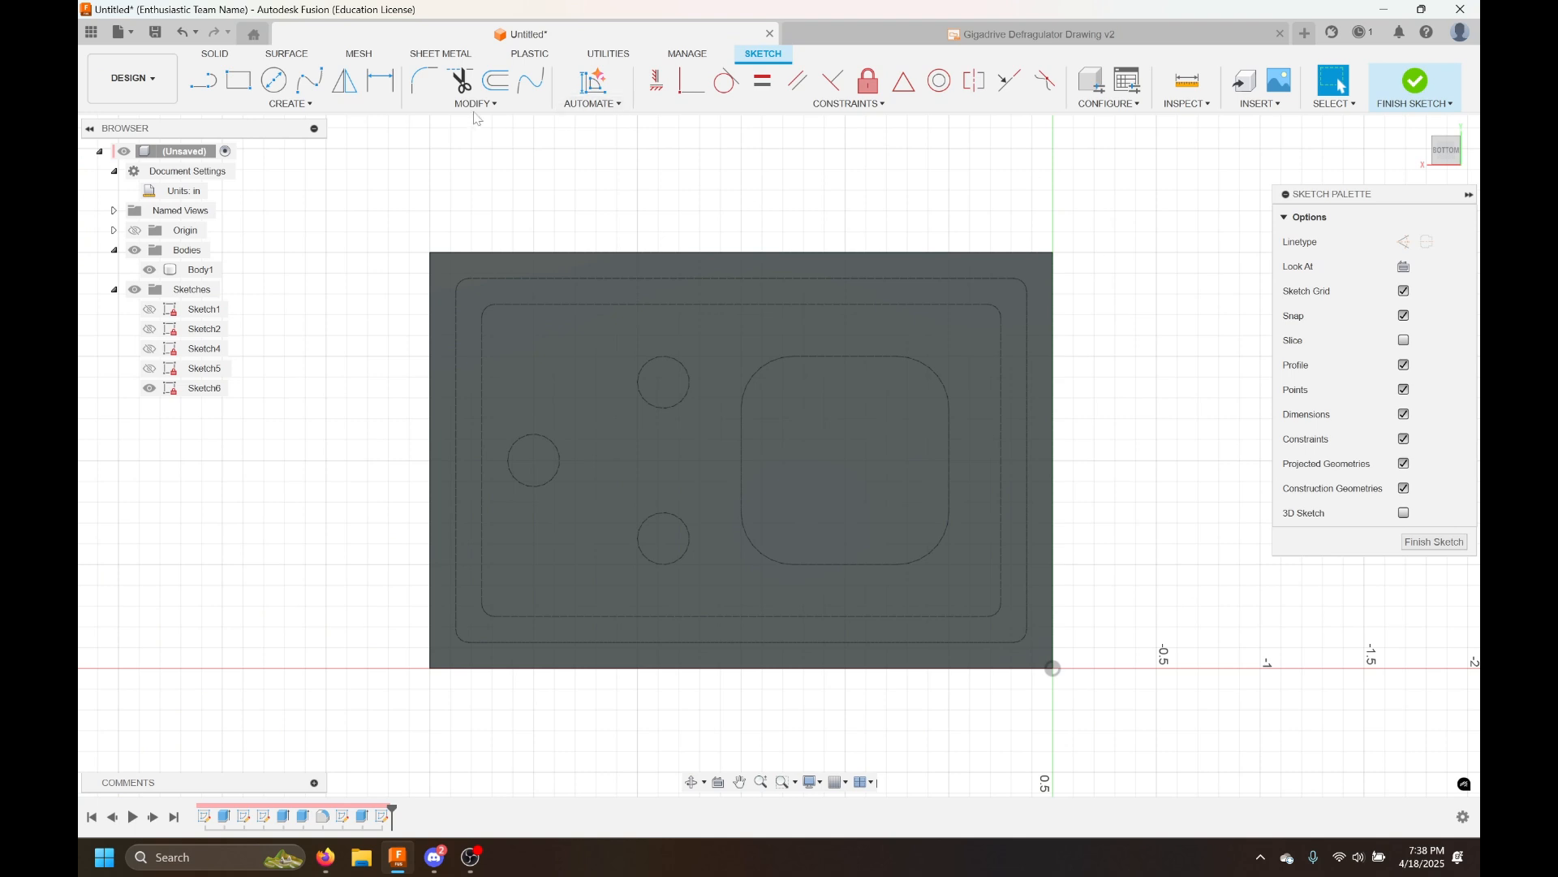
Add a two-line text box across the bottom face containing the user's full name
click(365, 105)
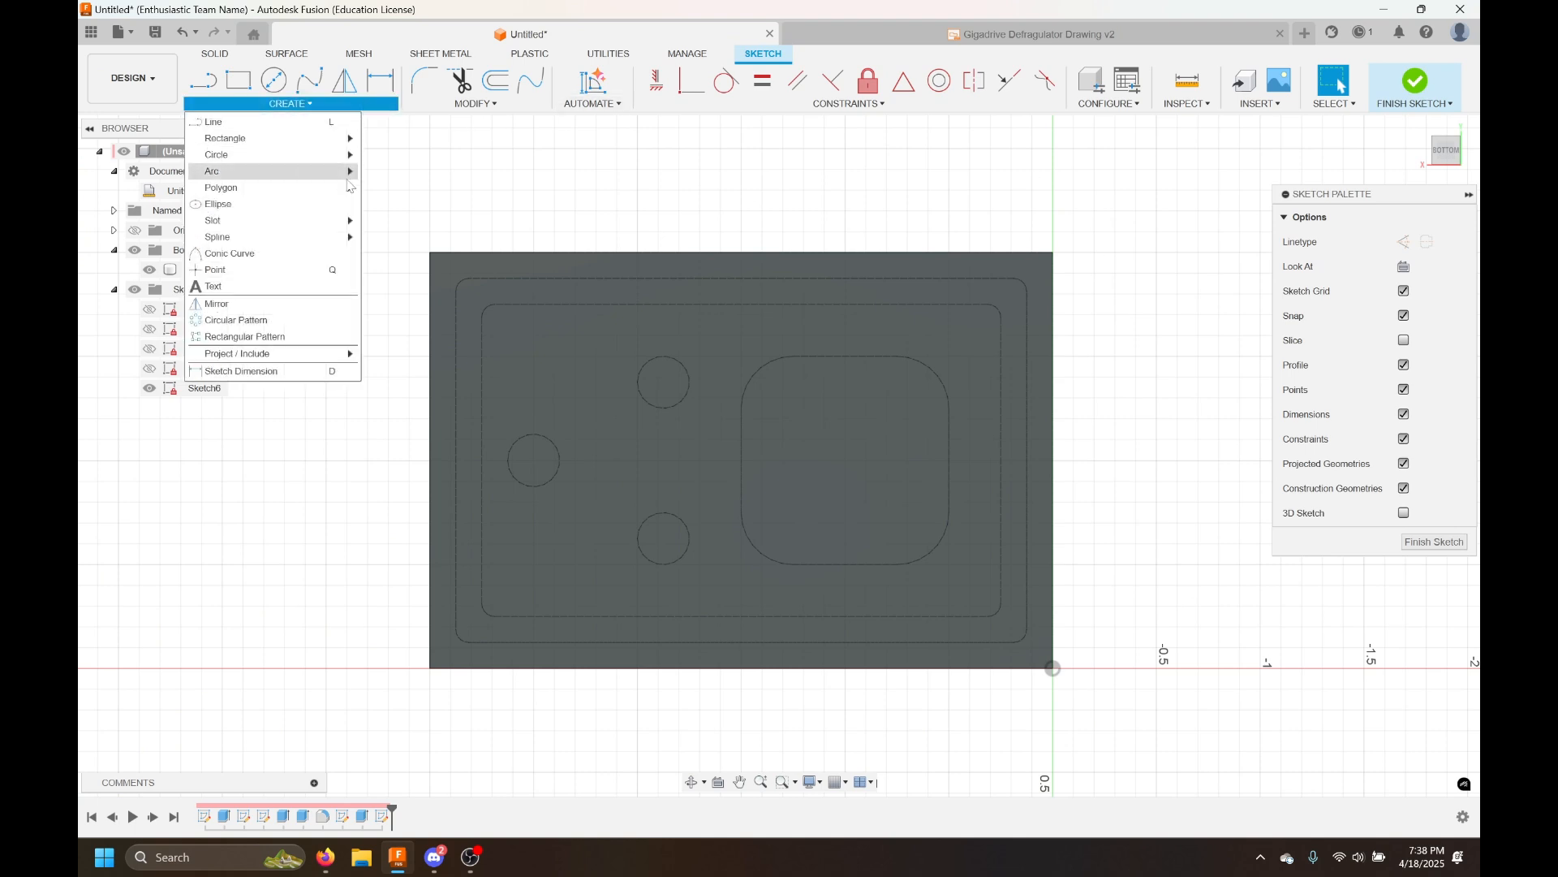
click(214, 285)
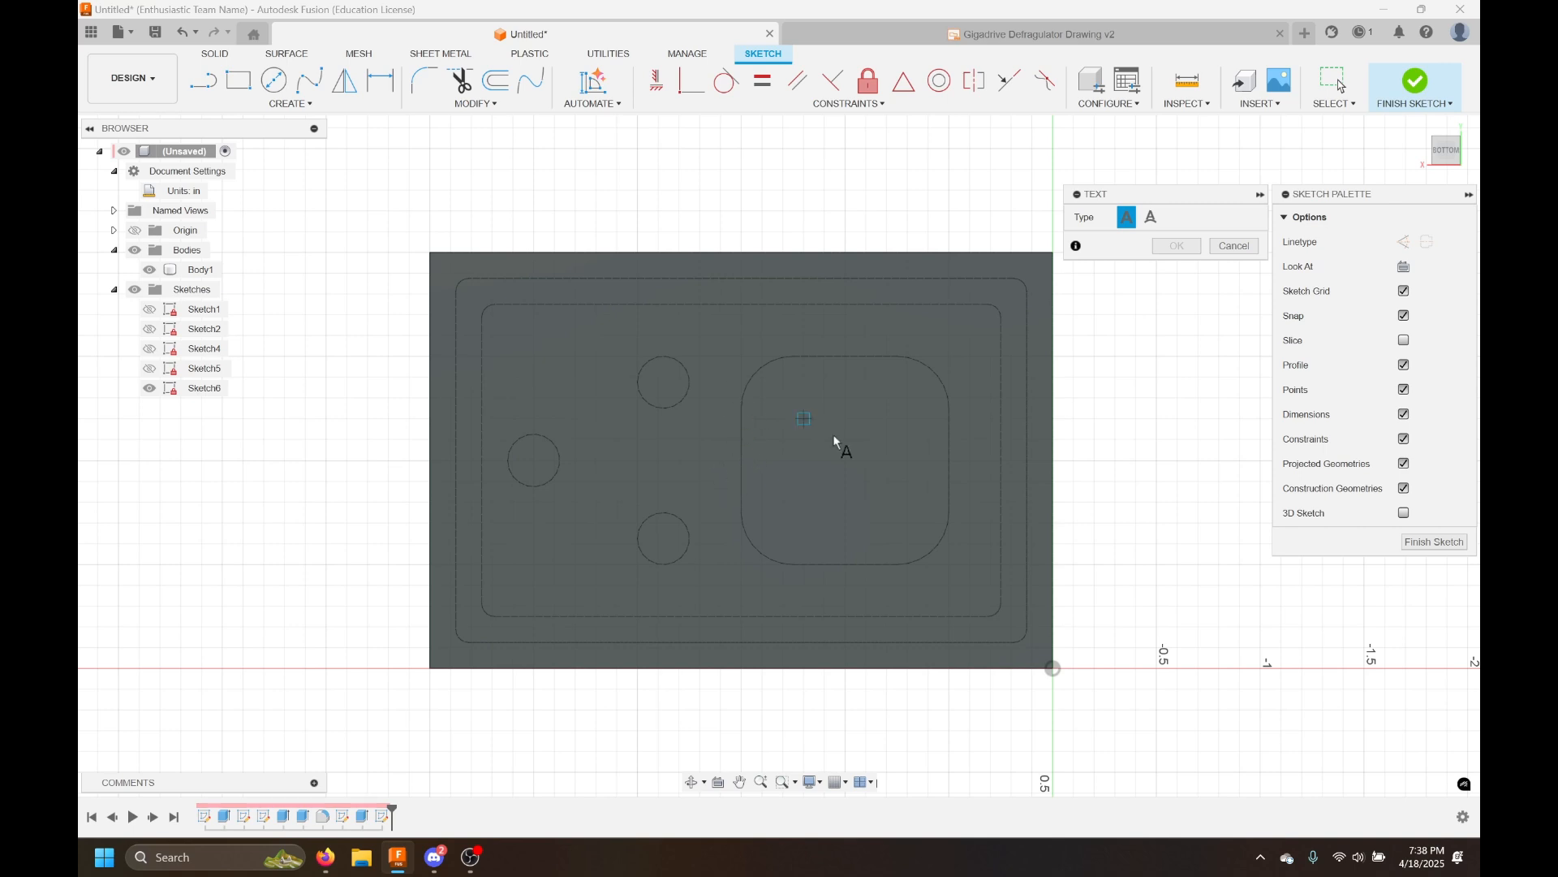
click(491, 315)
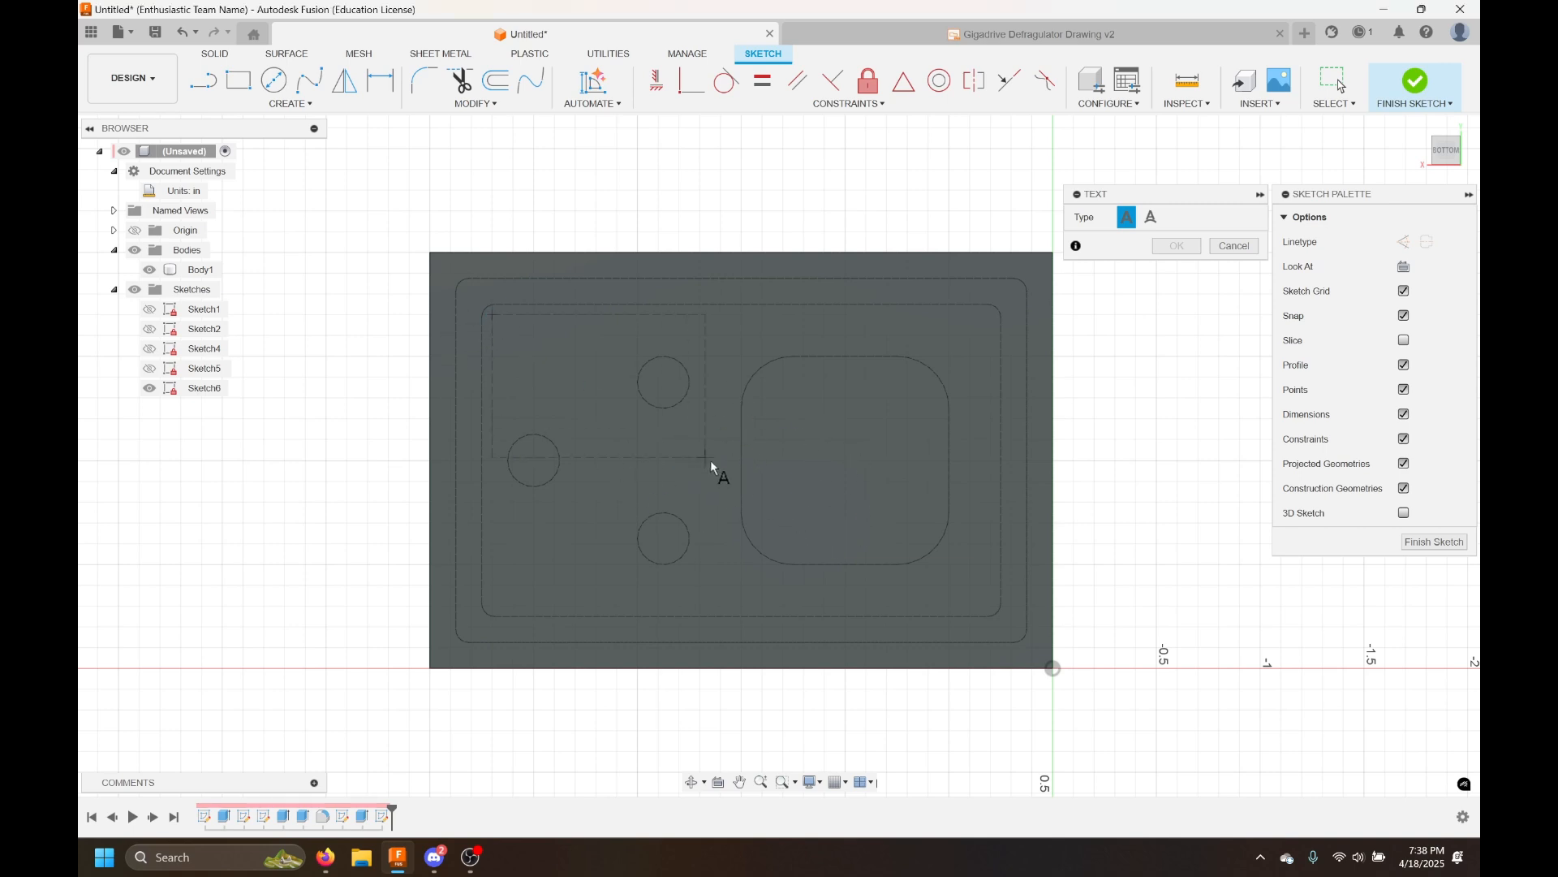
click(962, 592)
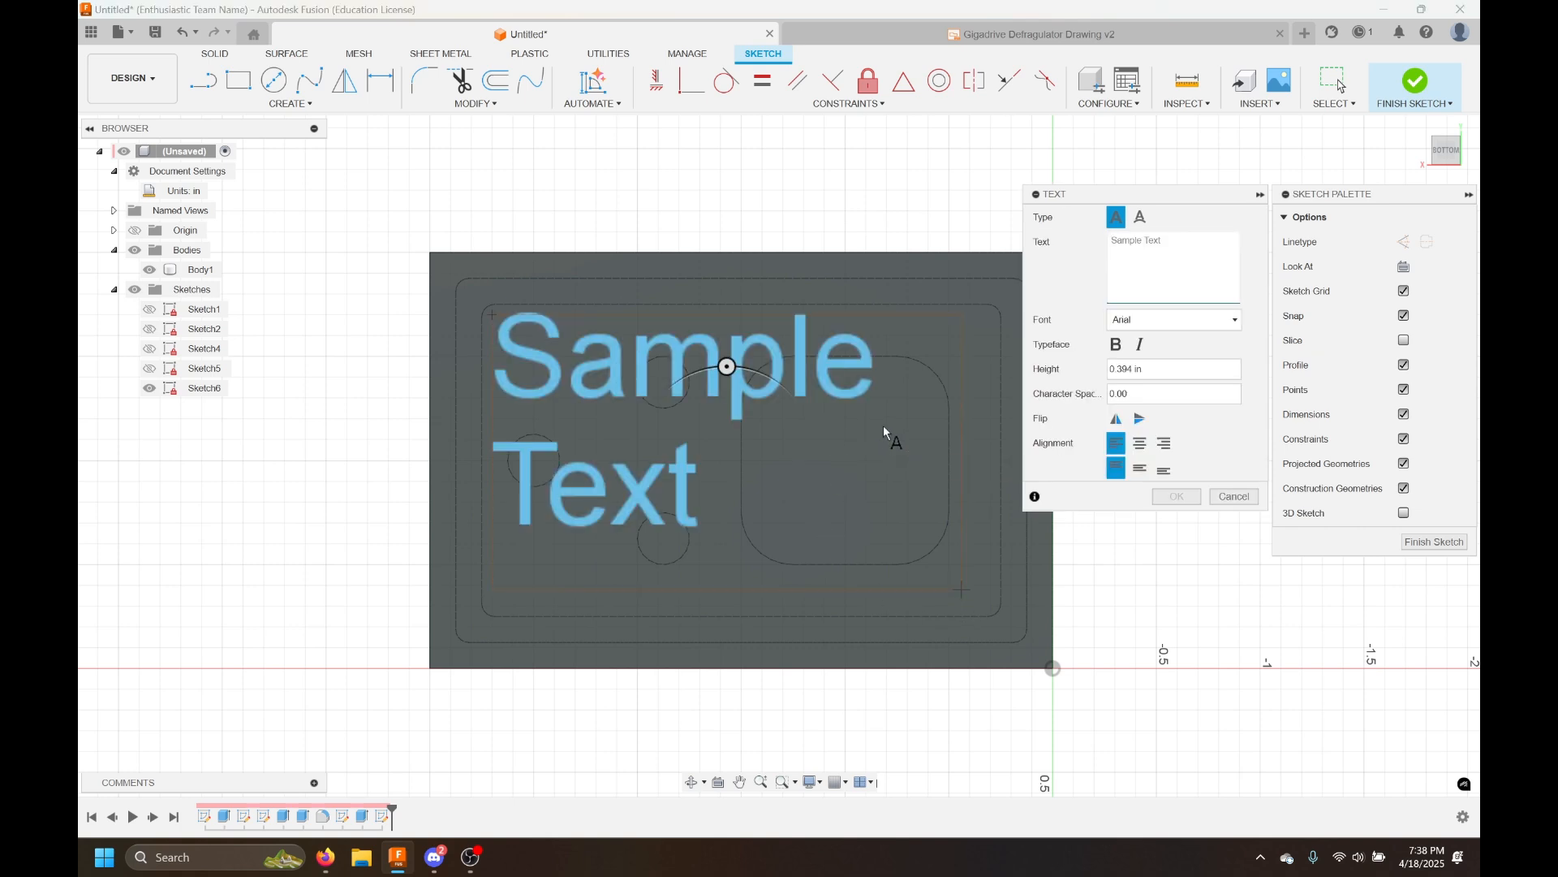
click(1135, 239)
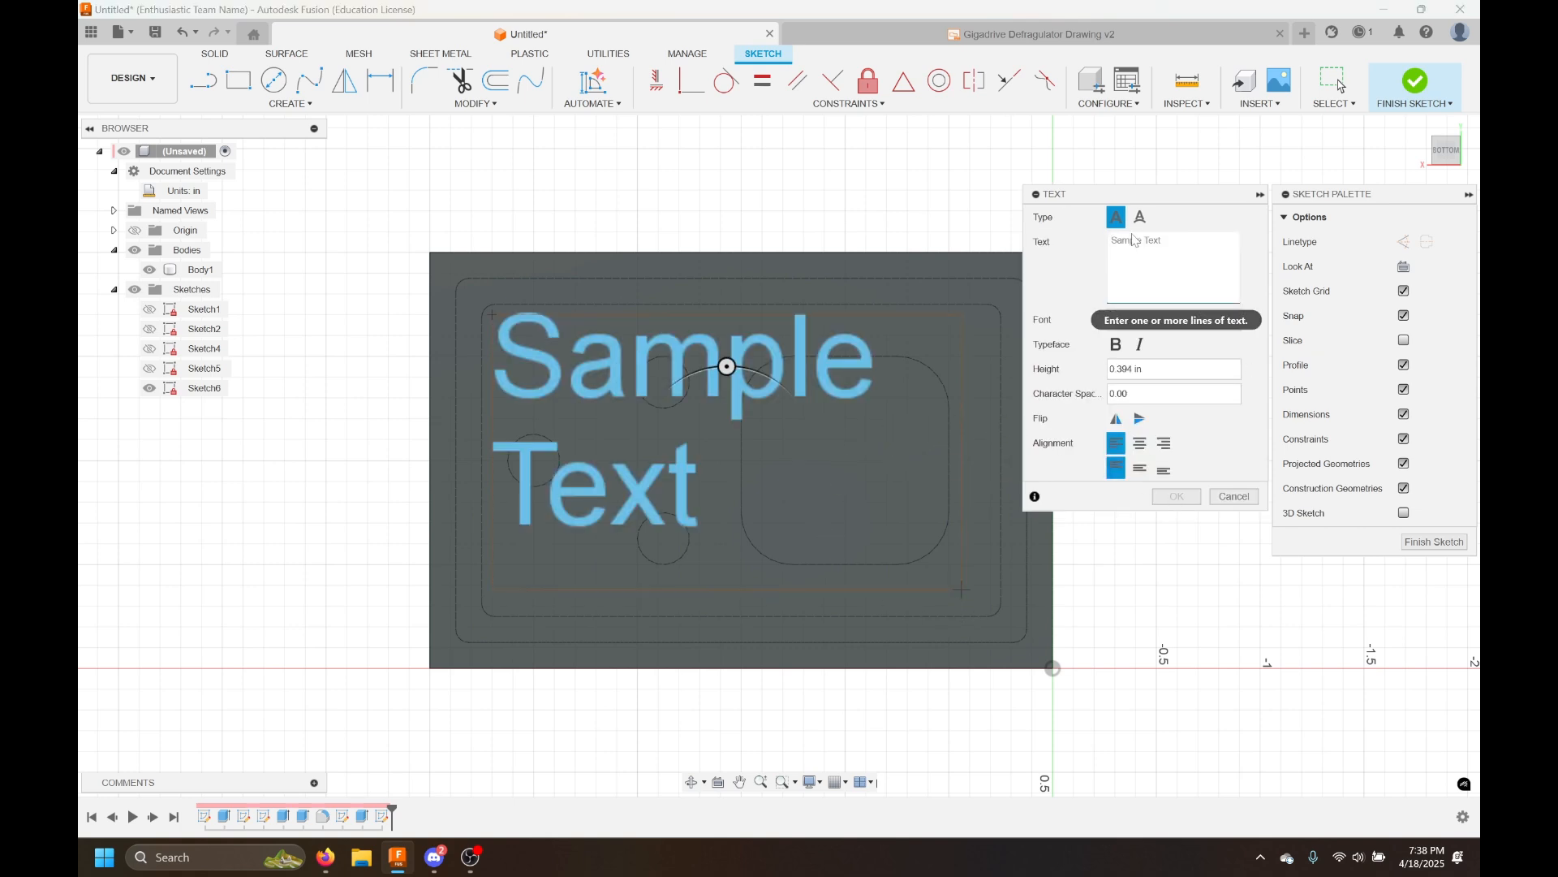
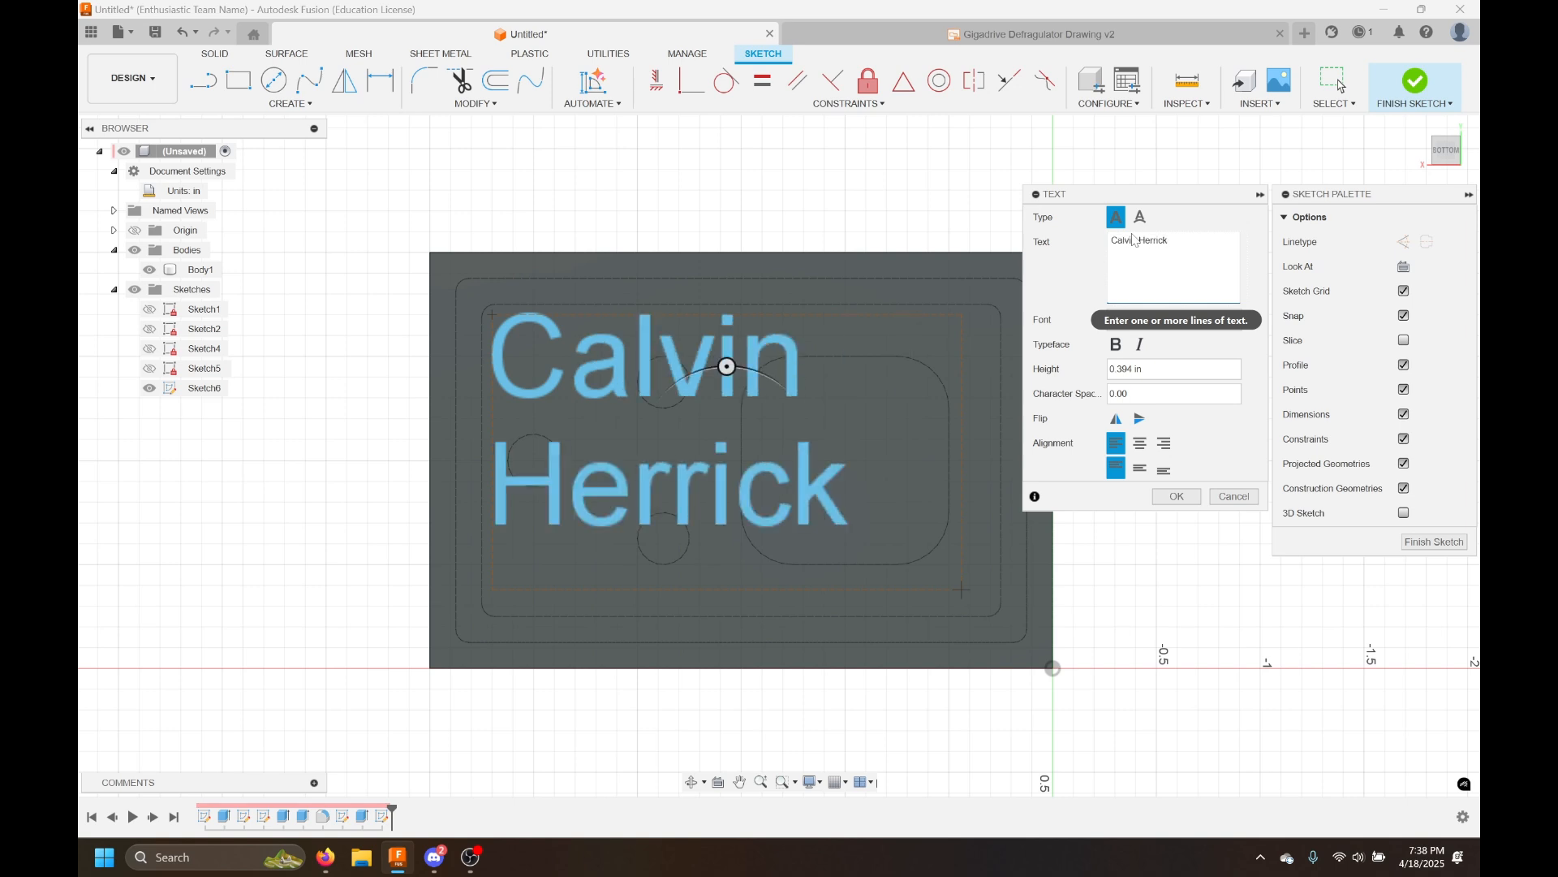
click(1179, 503)
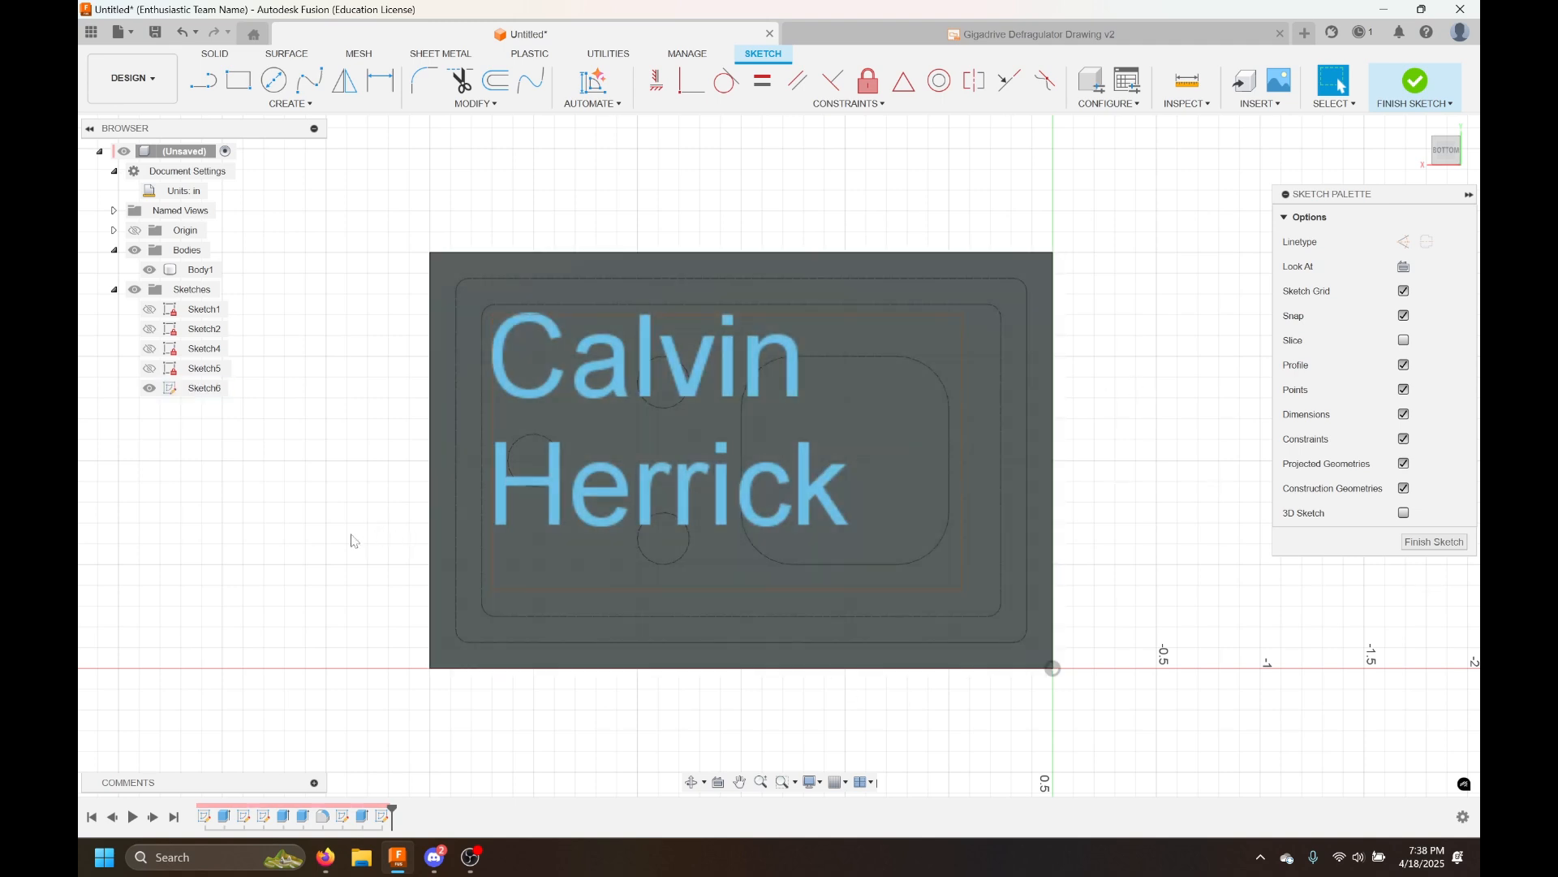
click(202, 57)
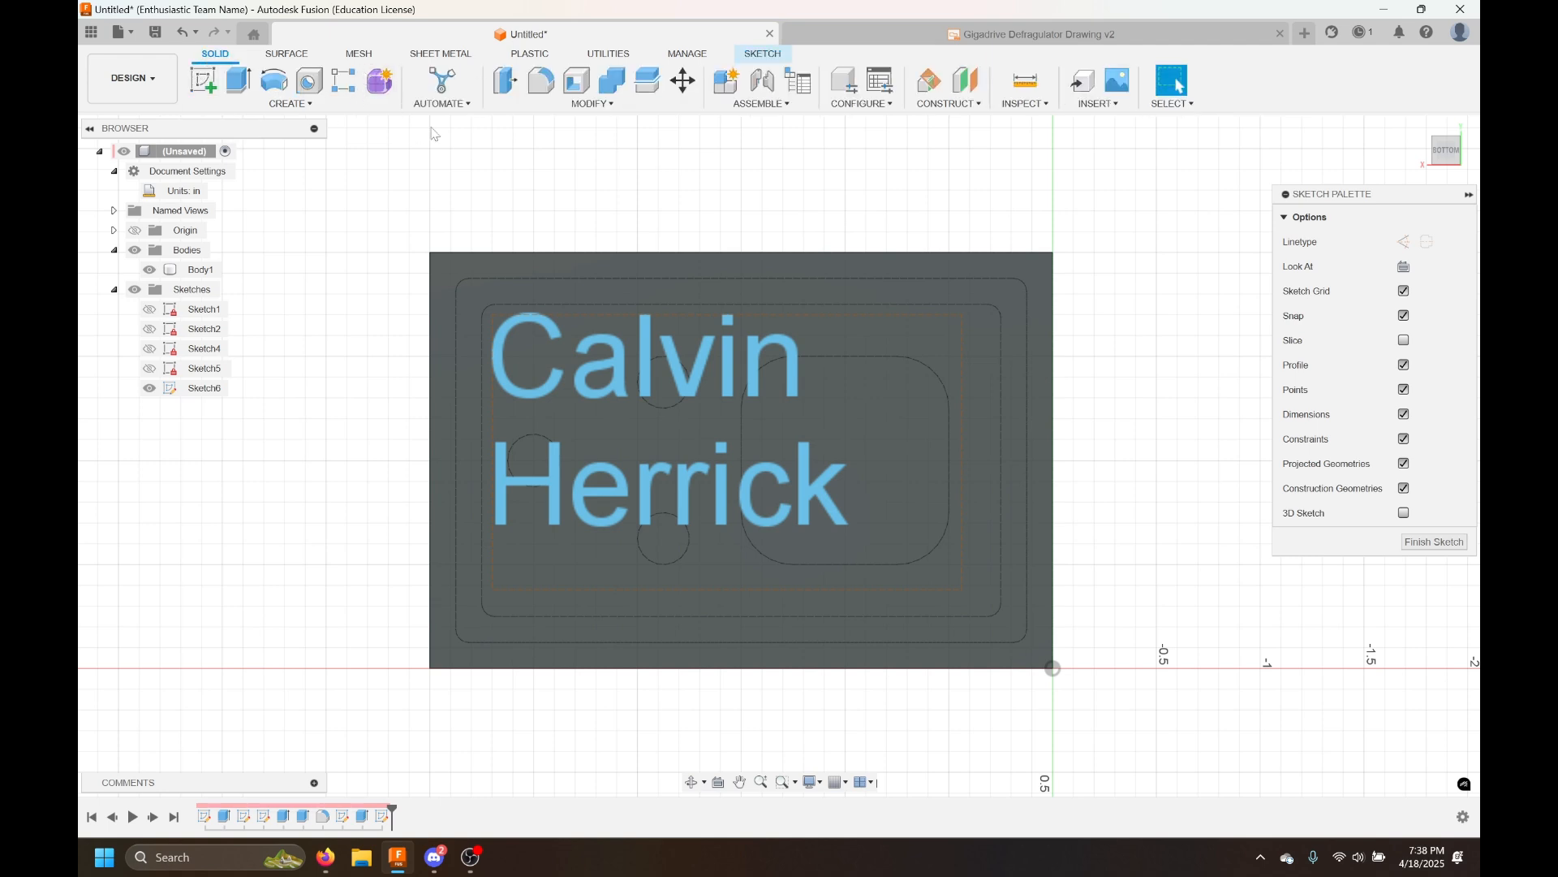
click(763, 54)
click(289, 104)
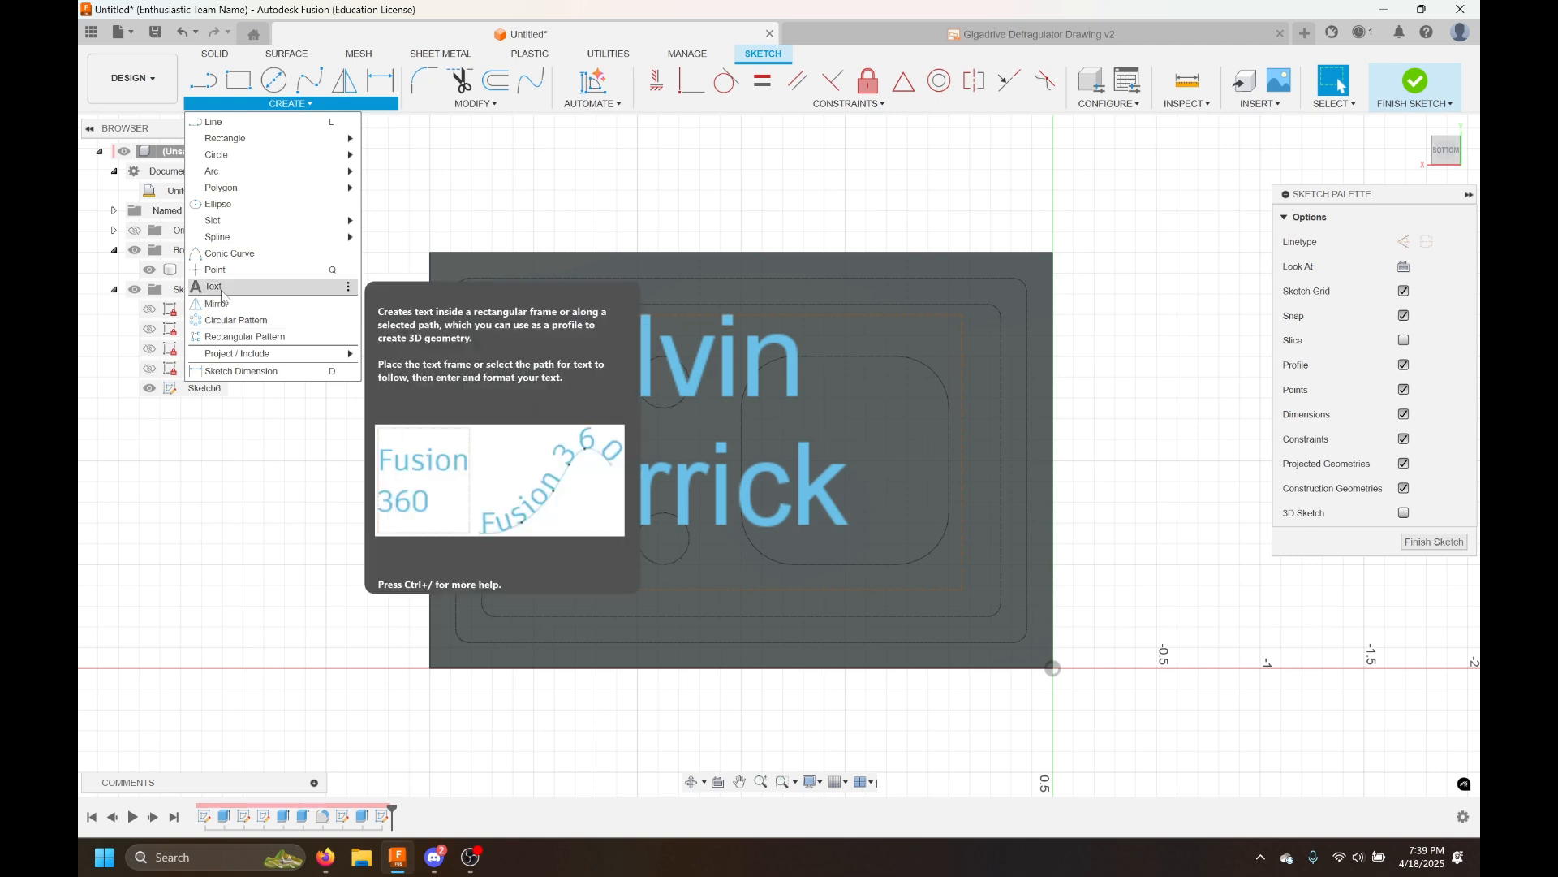
click(519, 215)
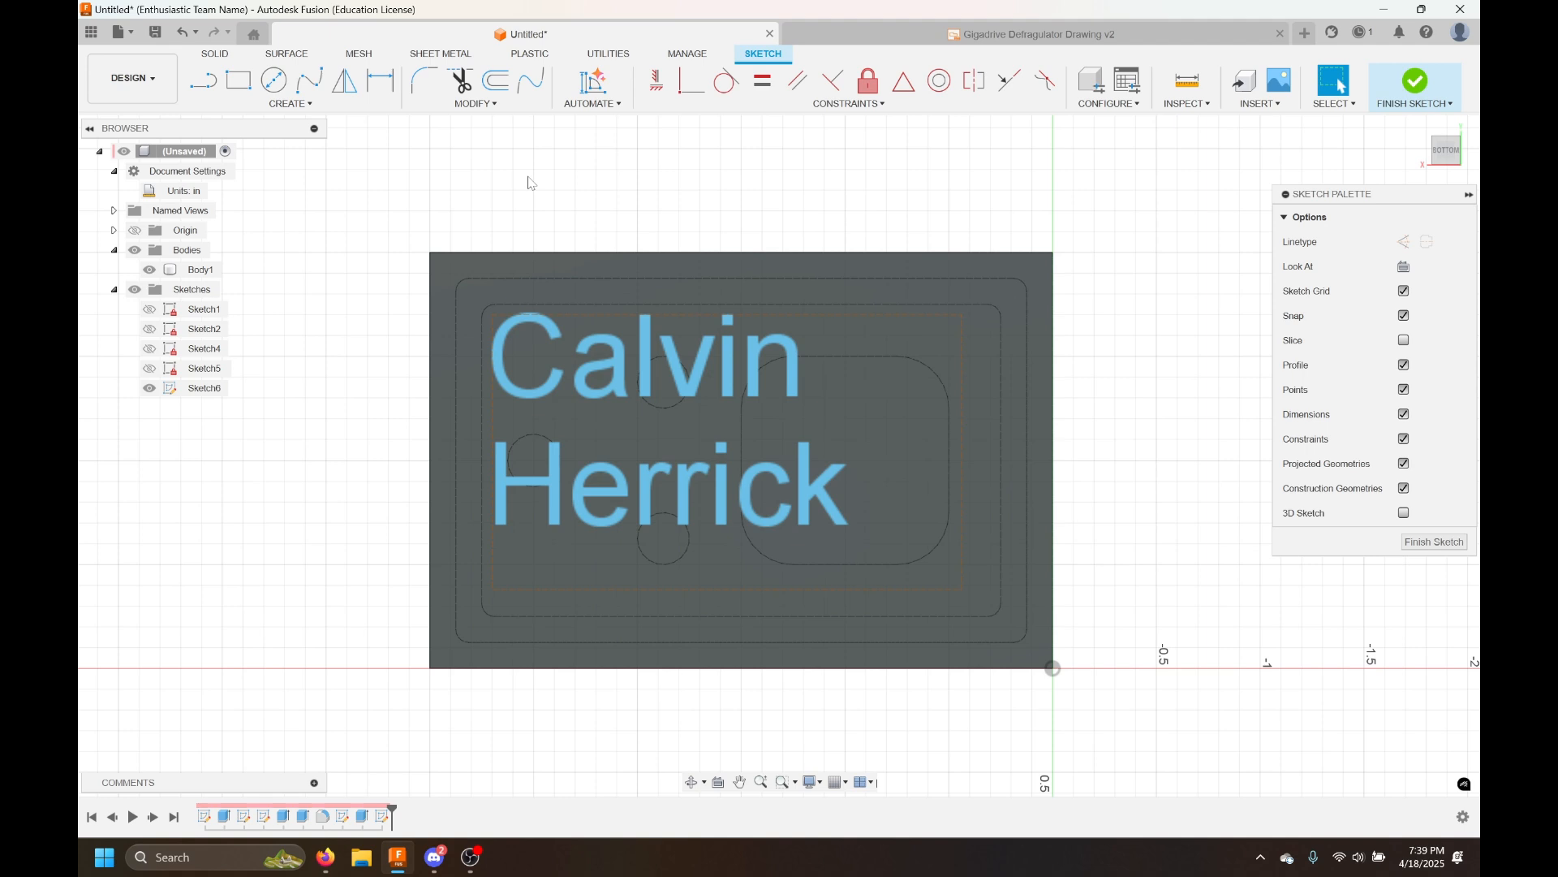
Edit the name text and try the Simplex.shx and G13f12d.shx fonts before keeping Arial
double_click(654, 373)
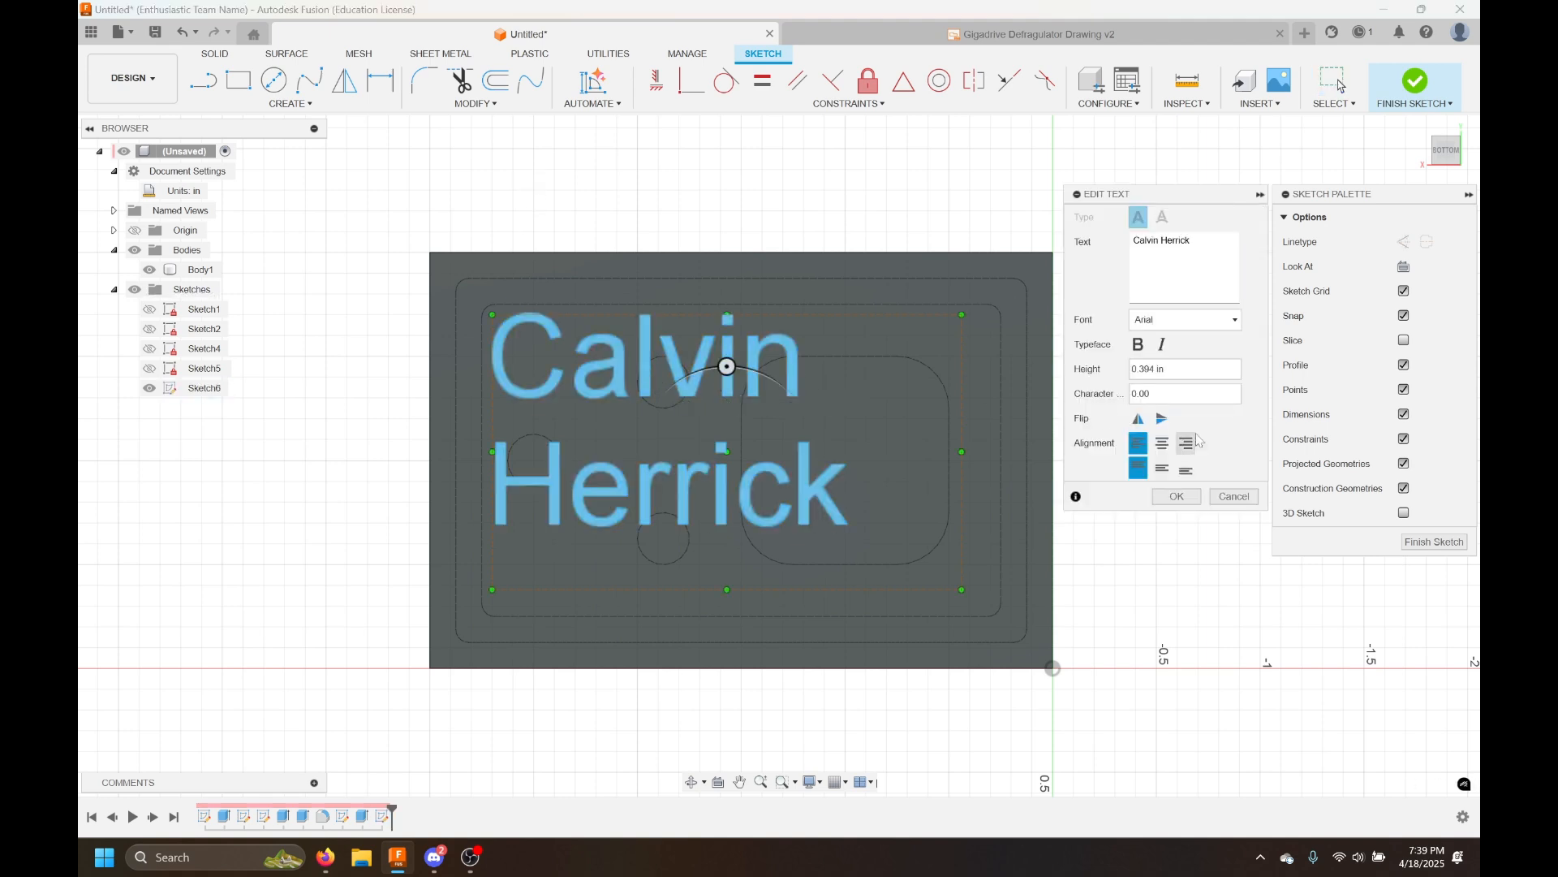
click(1226, 321)
scroll(1207, 355, down, 5)
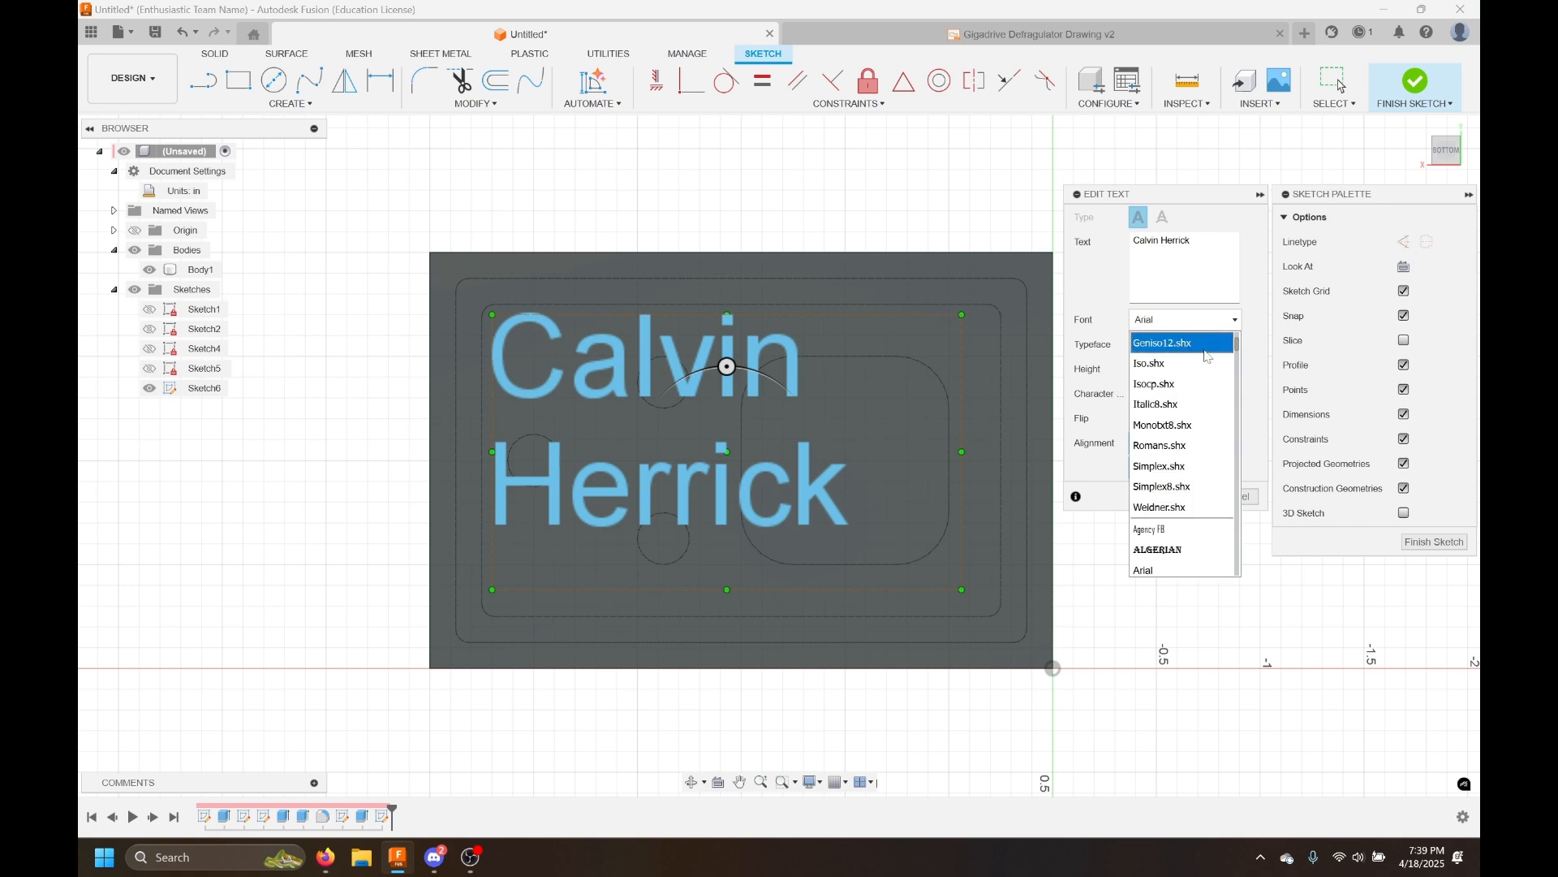
scroll(1202, 389, down, 4)
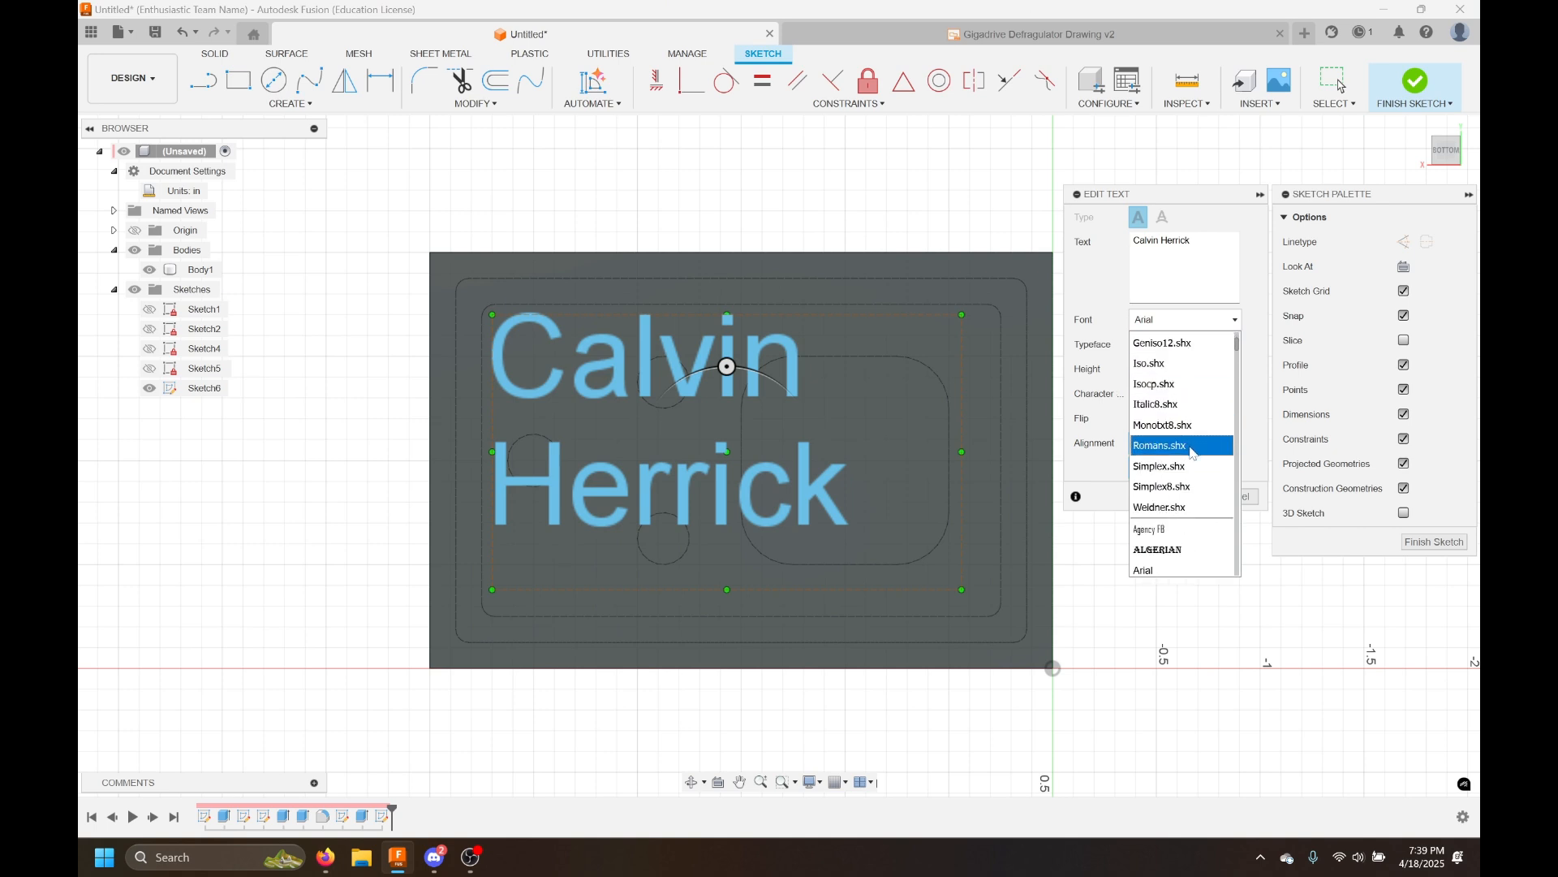
click(1190, 466)
click(1185, 321)
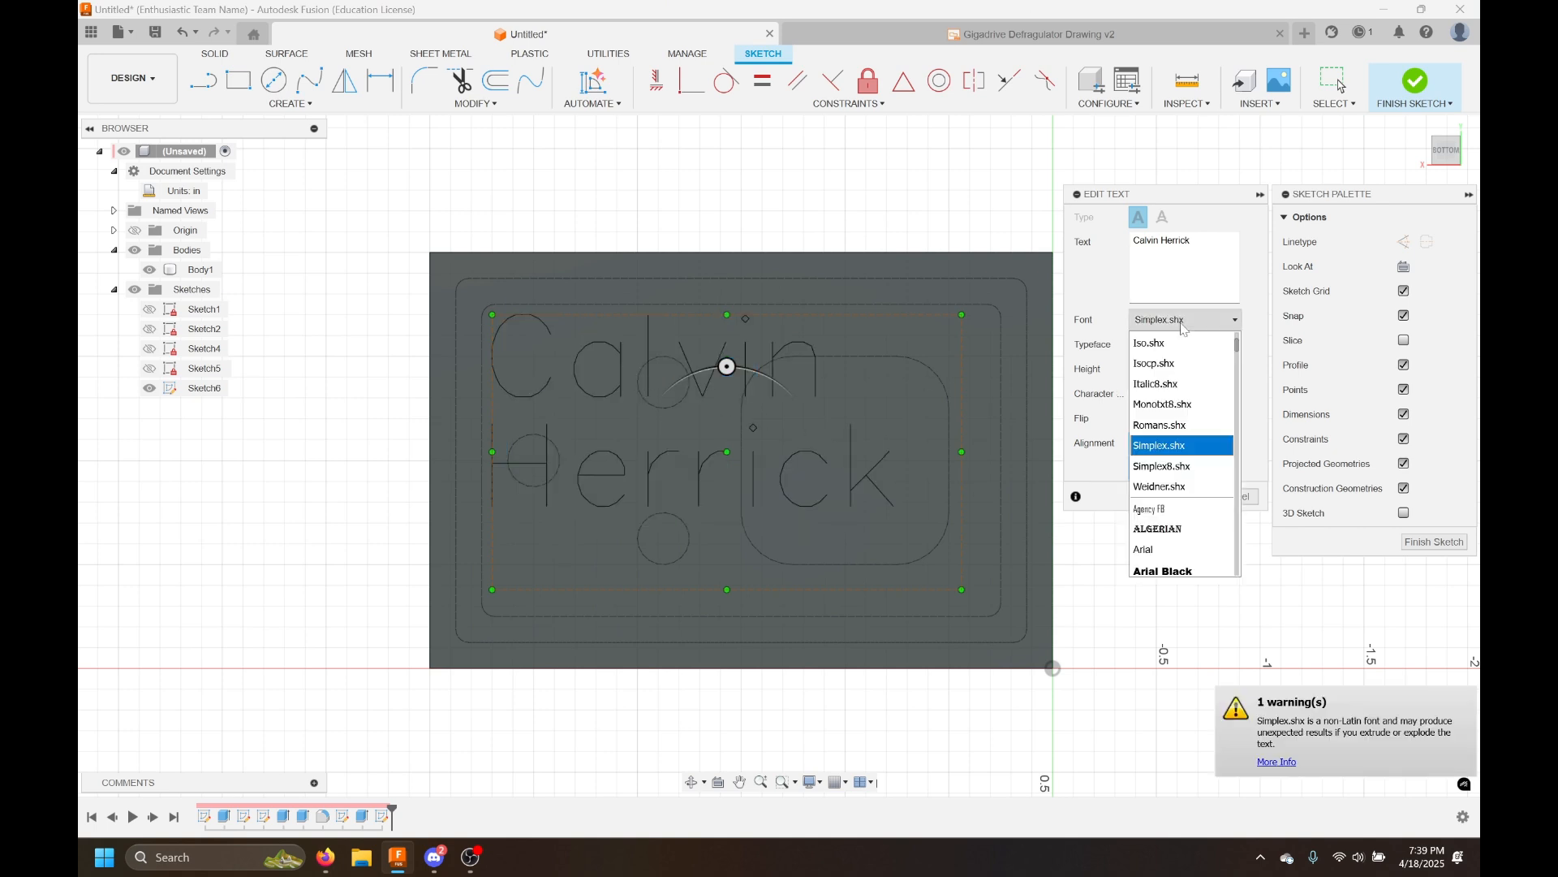
click(1172, 384)
click(1184, 321)
click(1183, 385)
click(1185, 321)
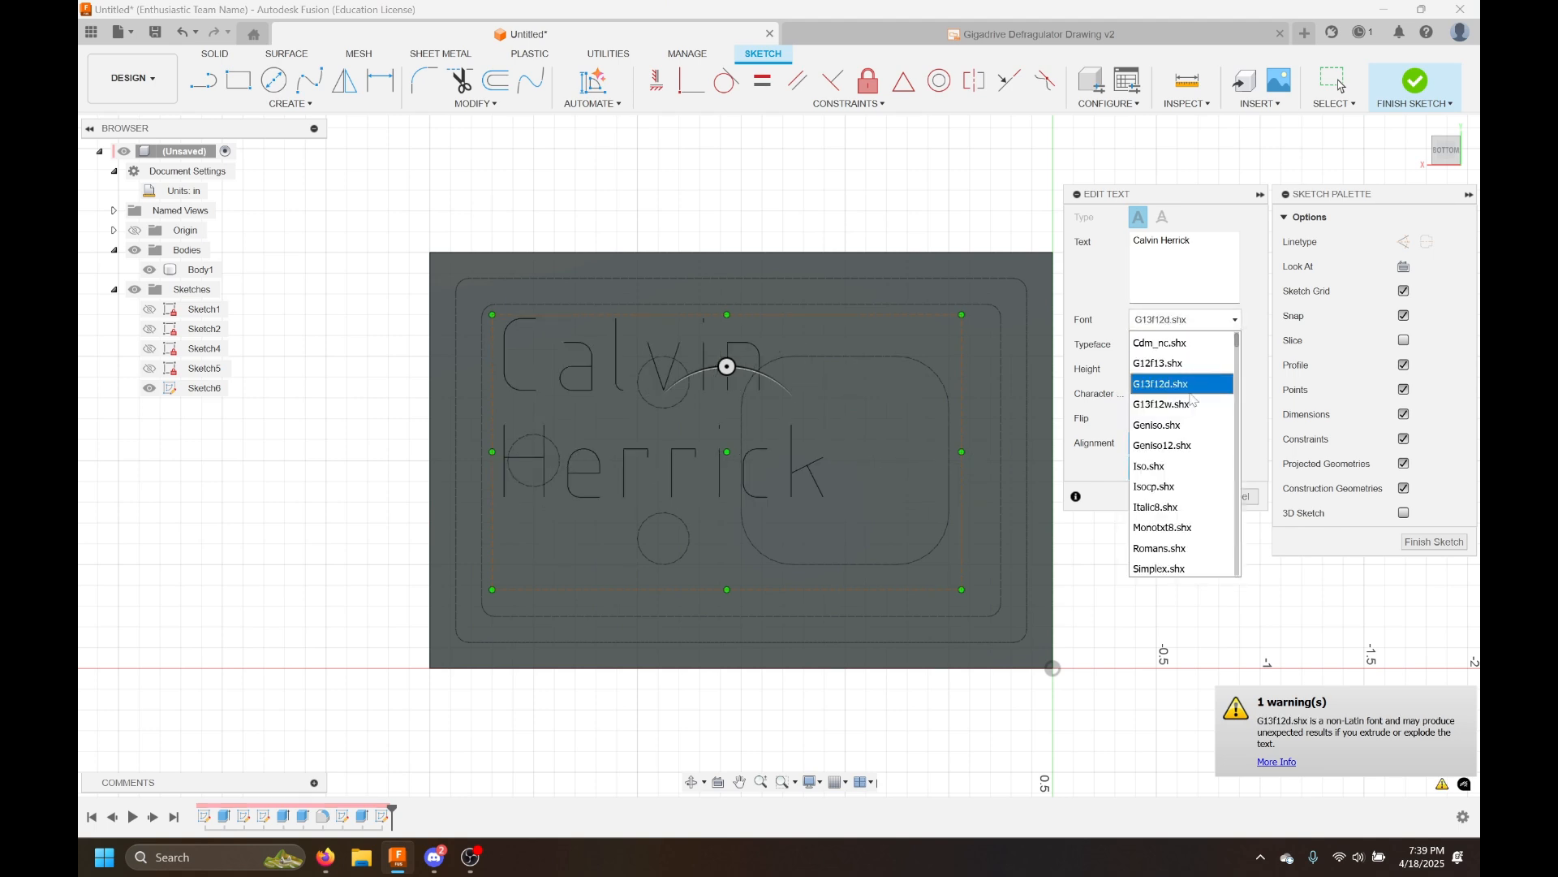
scroll(1193, 414, down, 1)
click(1169, 486)
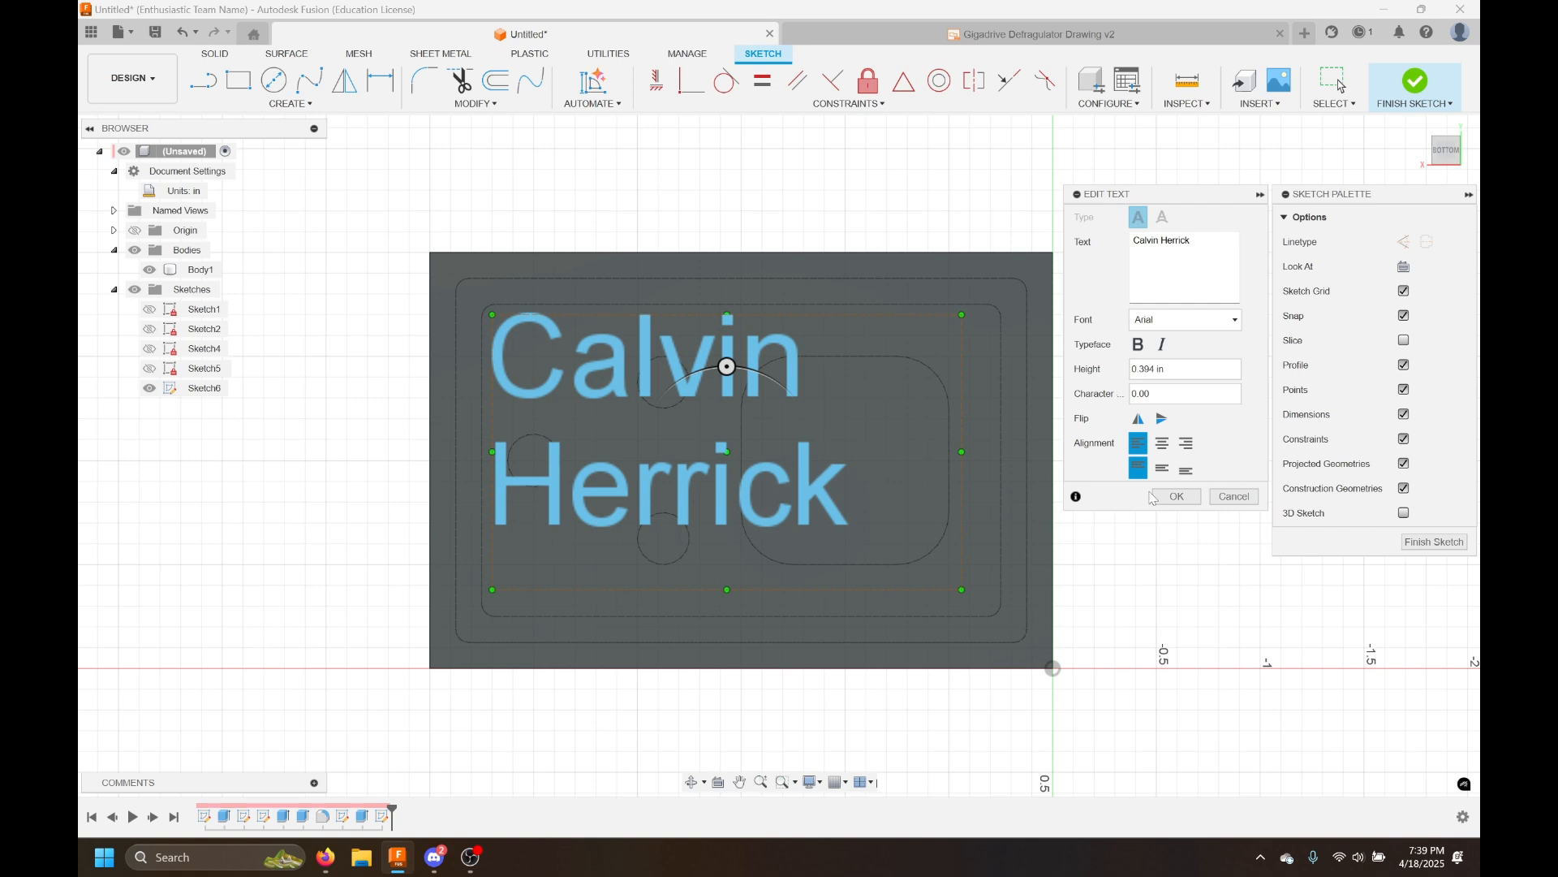
click(1177, 496)
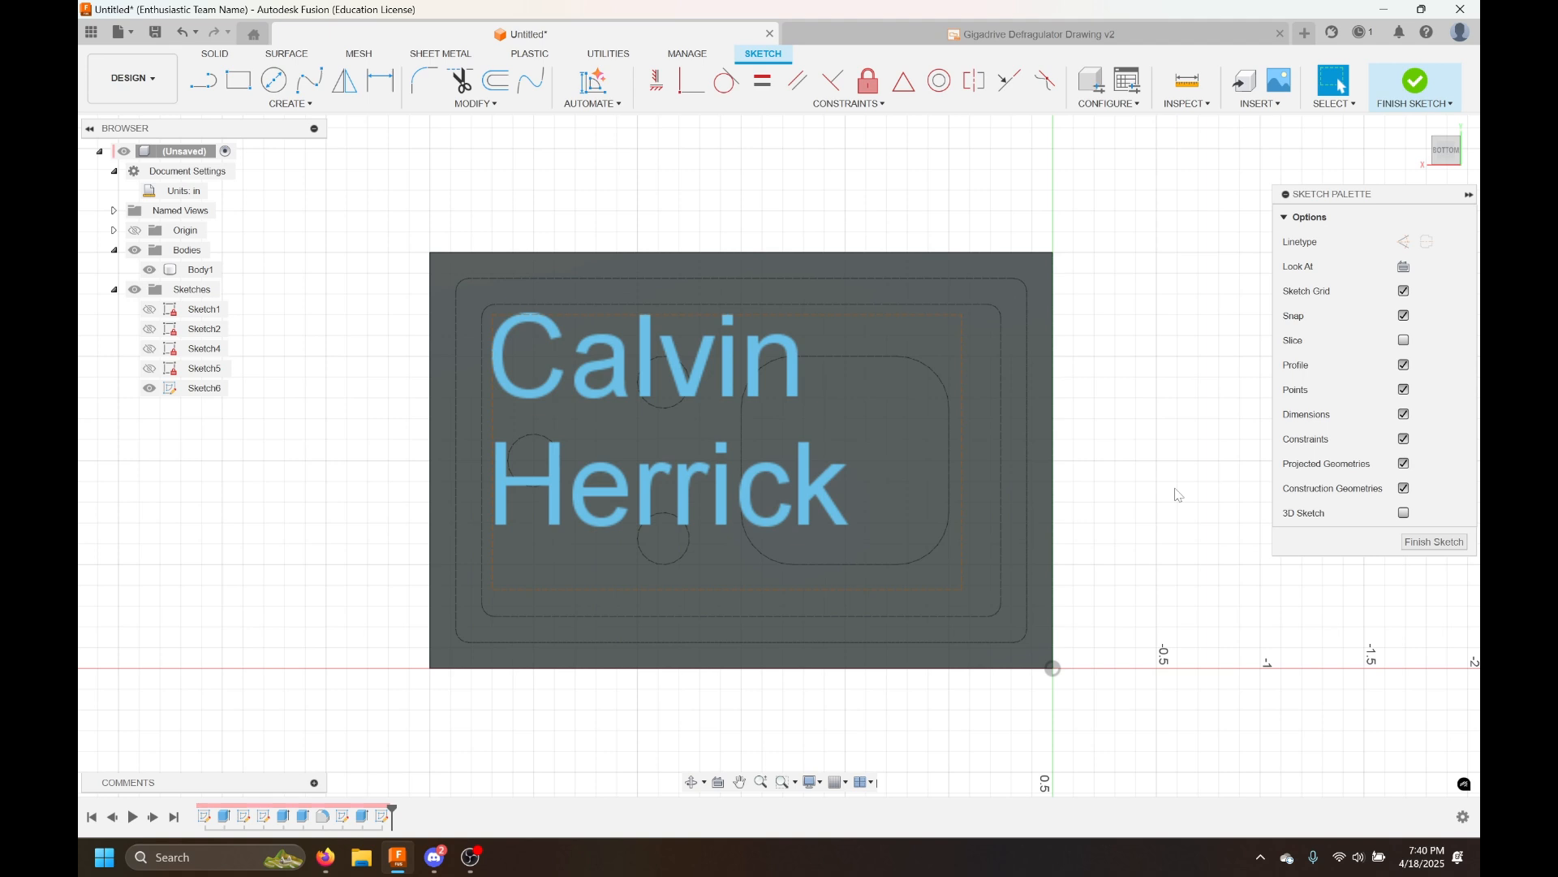
Draw a construction line diagonally across the bottom face between opposite corners of the plate
key(l)
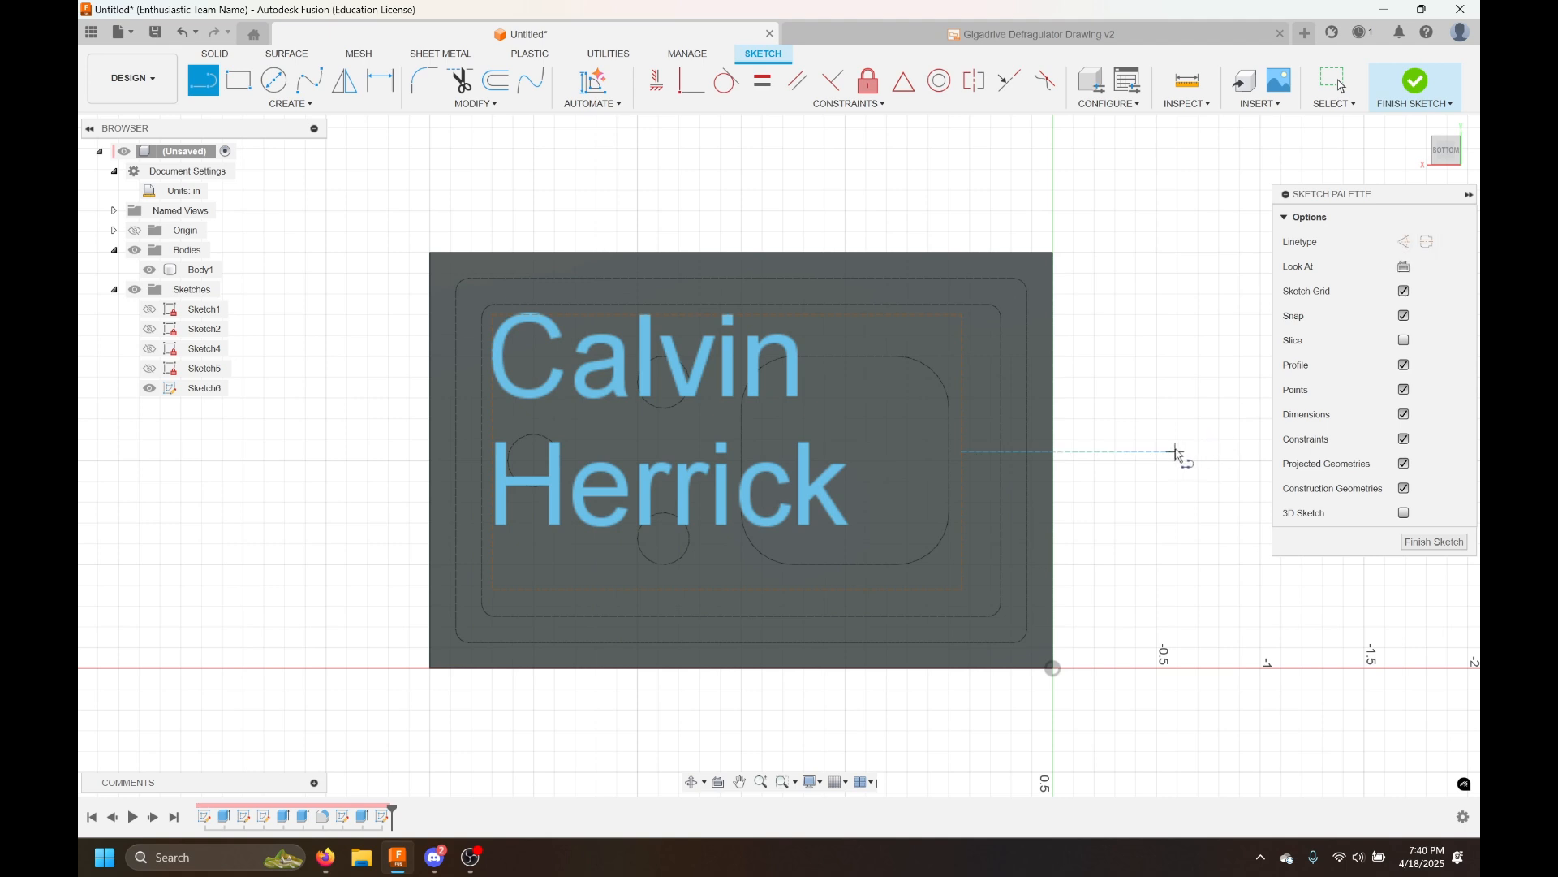
key(x)
click(495, 314)
key(Escape)
click(1054, 254)
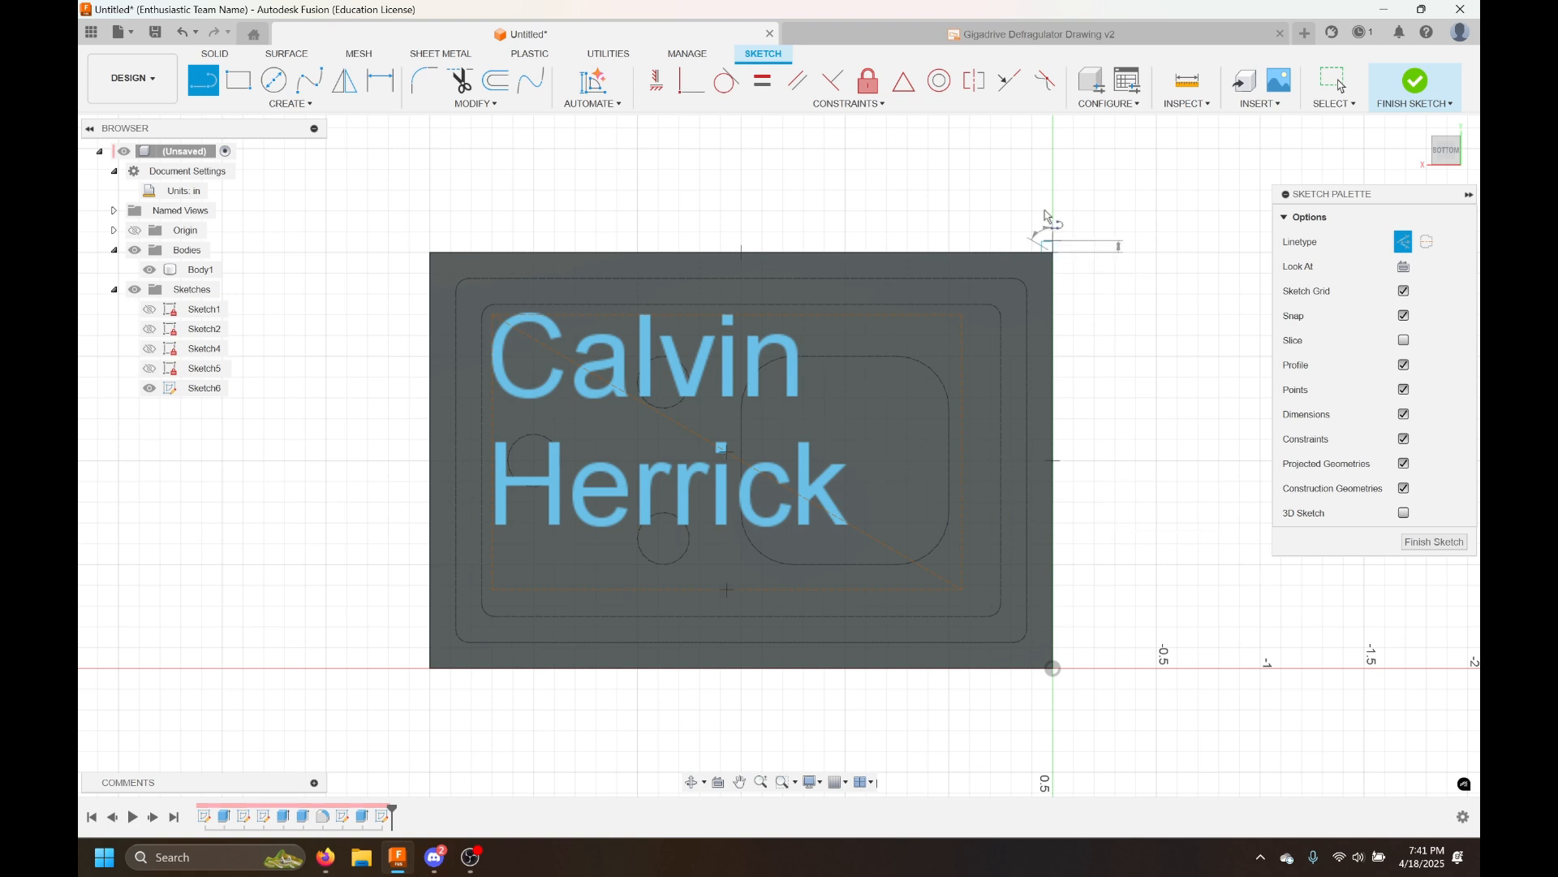
double_click(431, 669)
key(Escape)
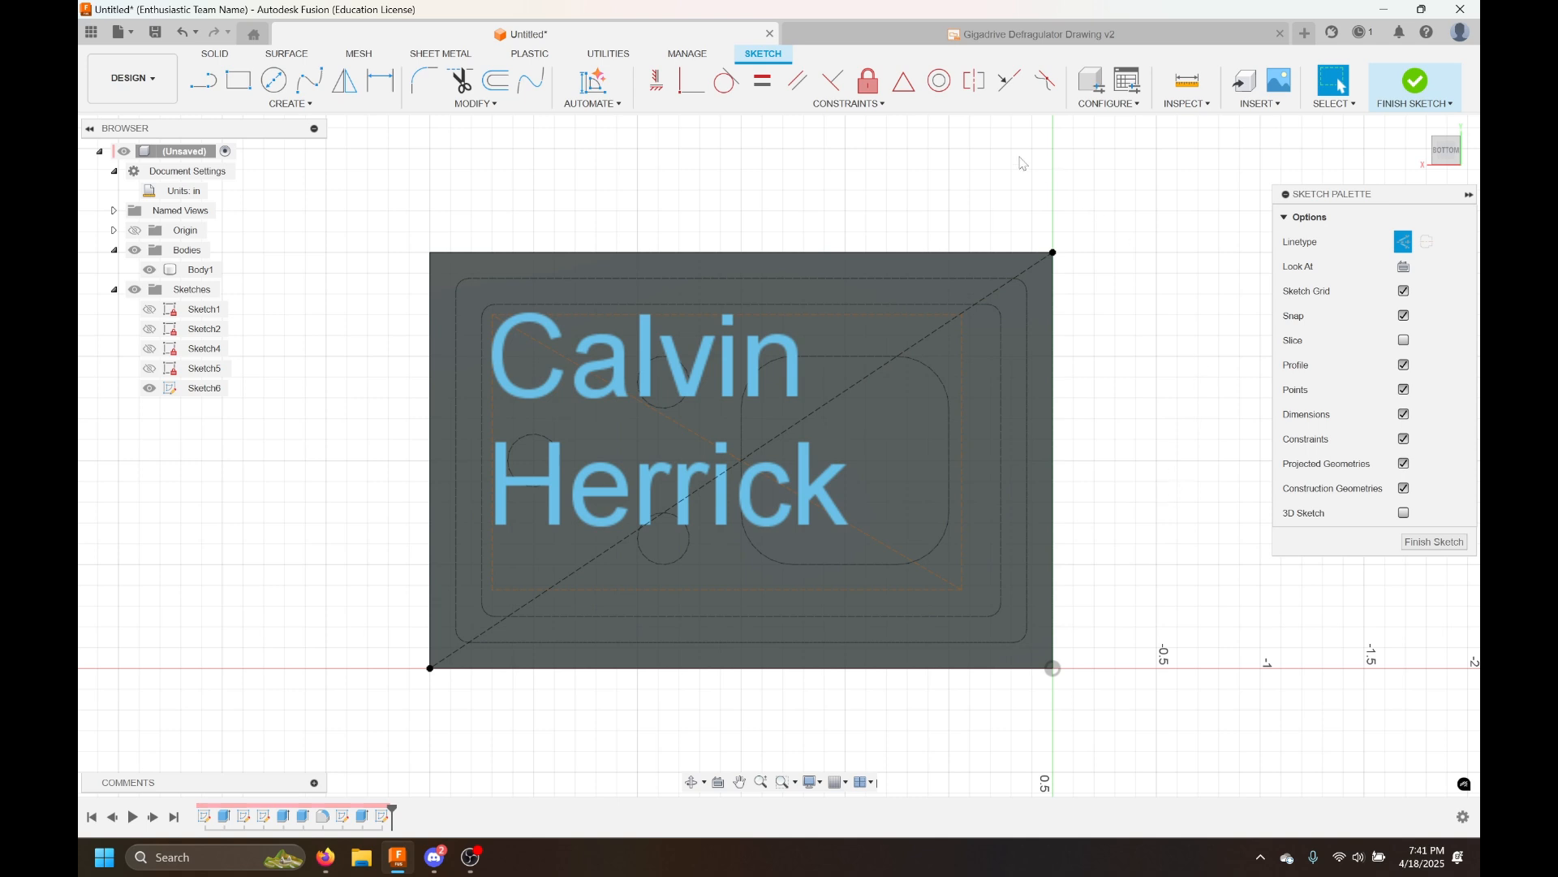
Apply a MidPoint constraint between the diagonal construction line and the text box's diagonal
click(894, 91)
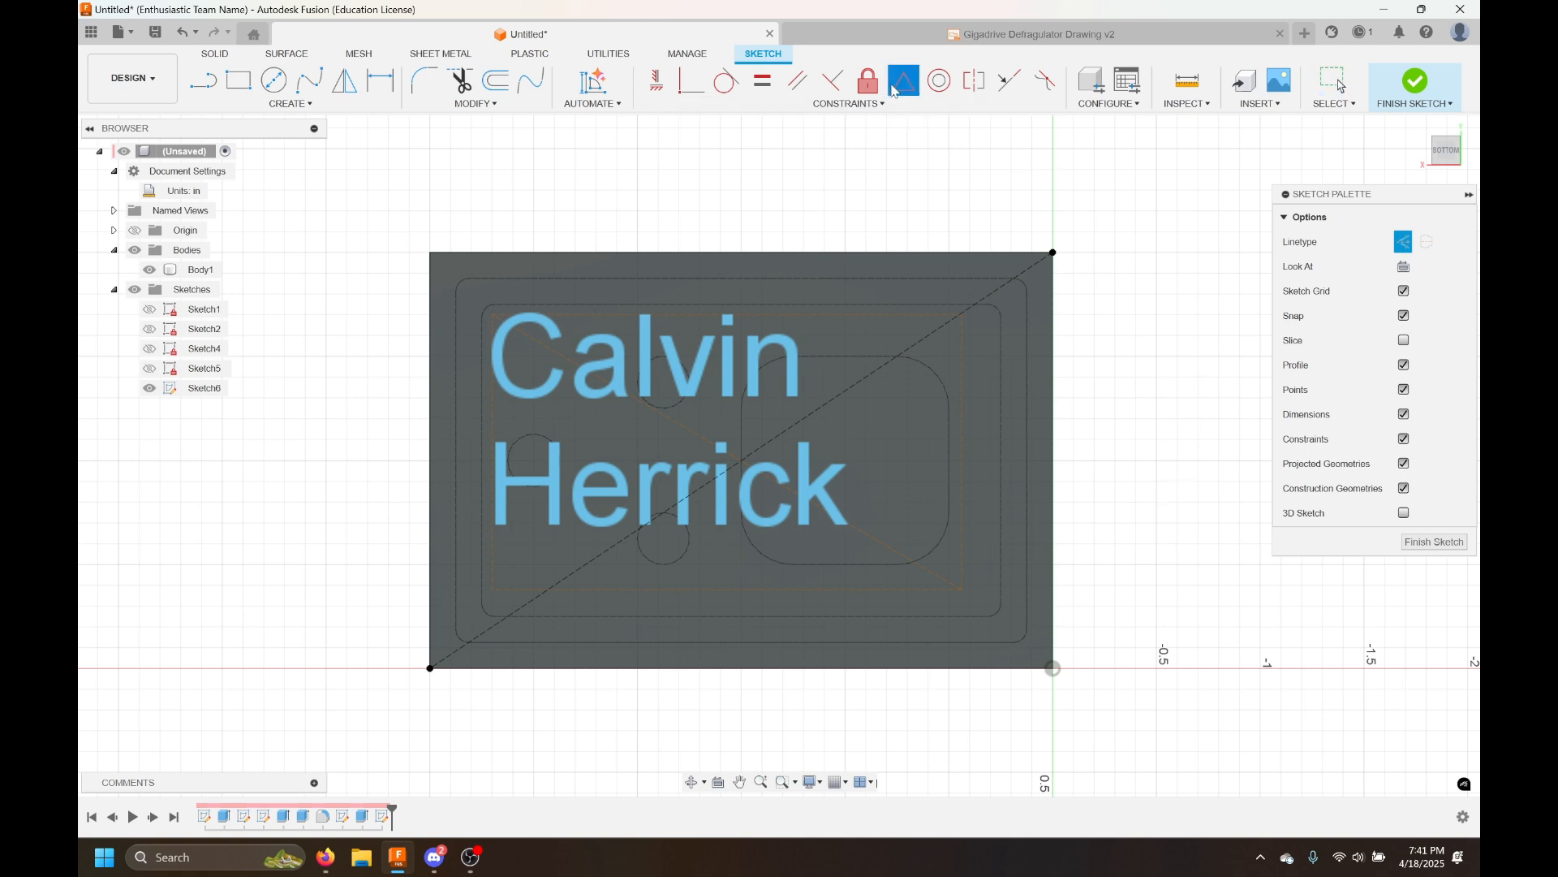
click(925, 348)
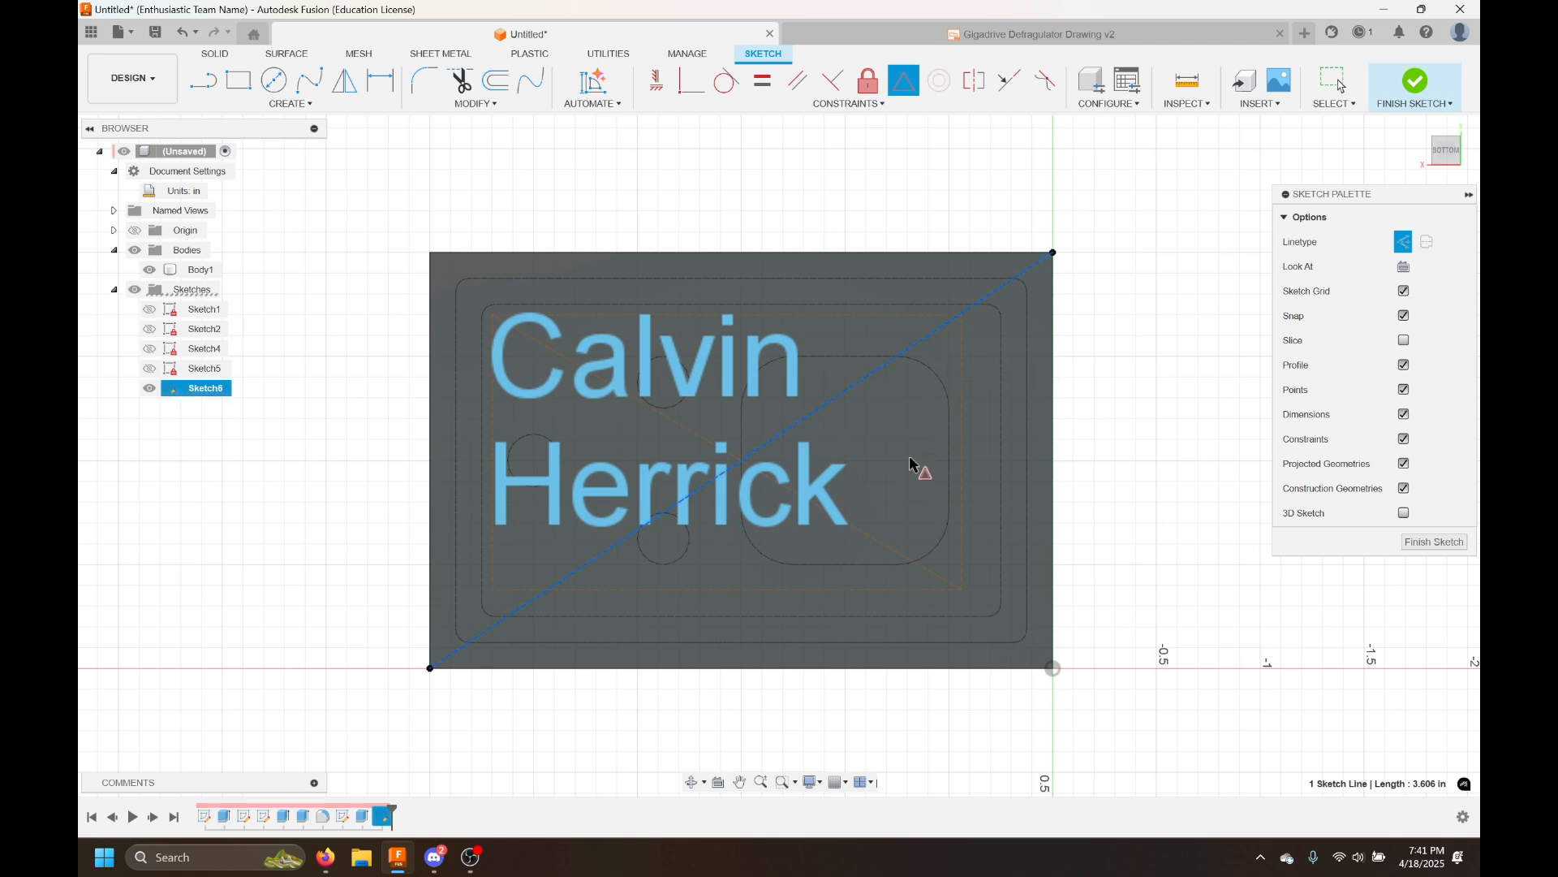
click(902, 556)
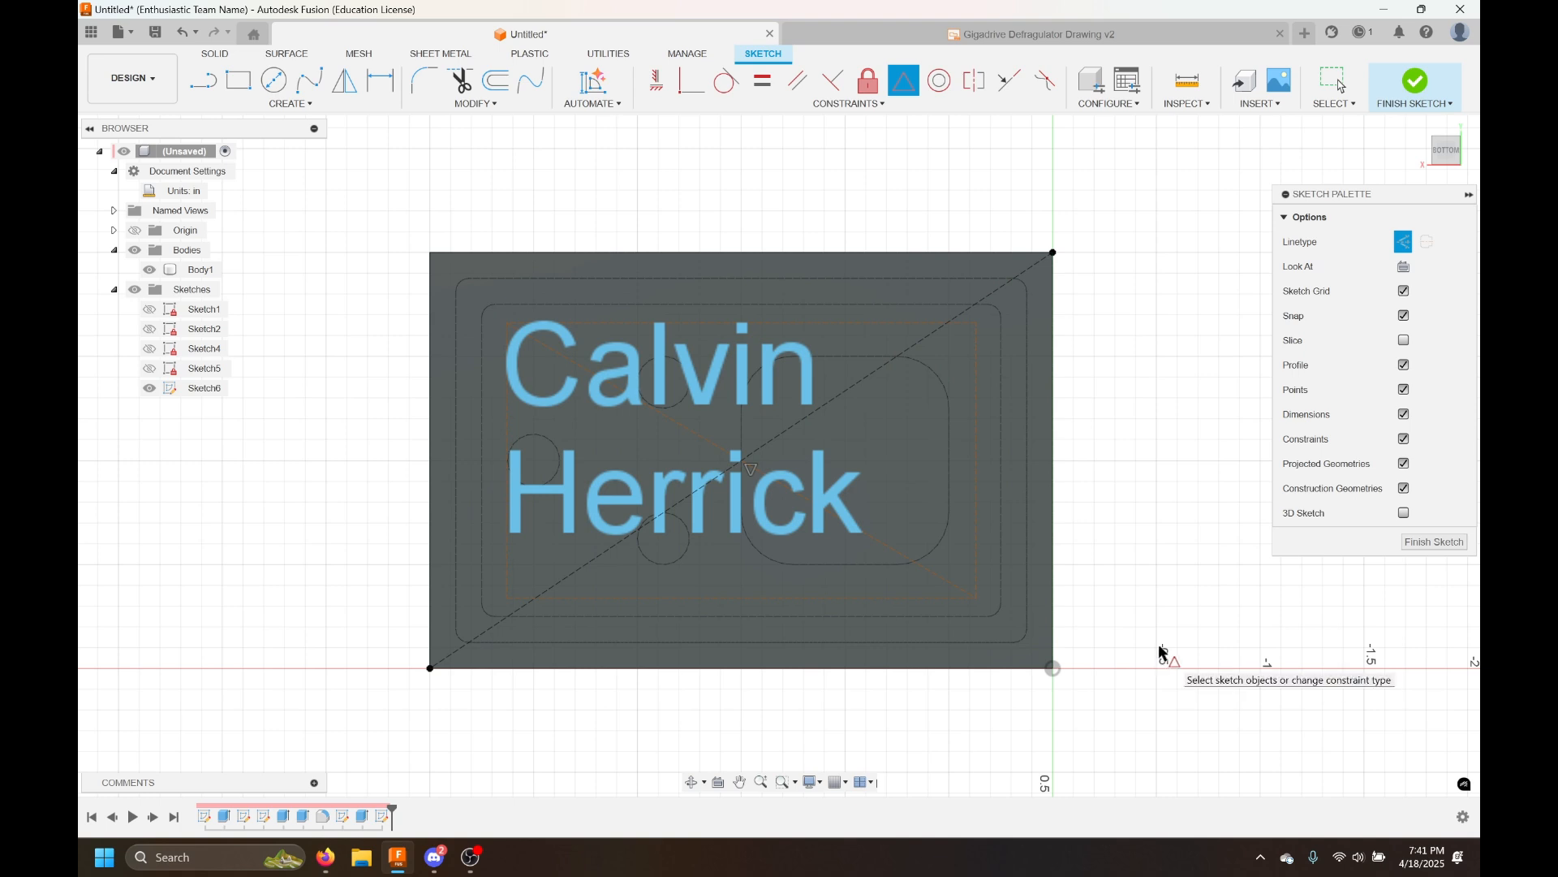
key(Escape)
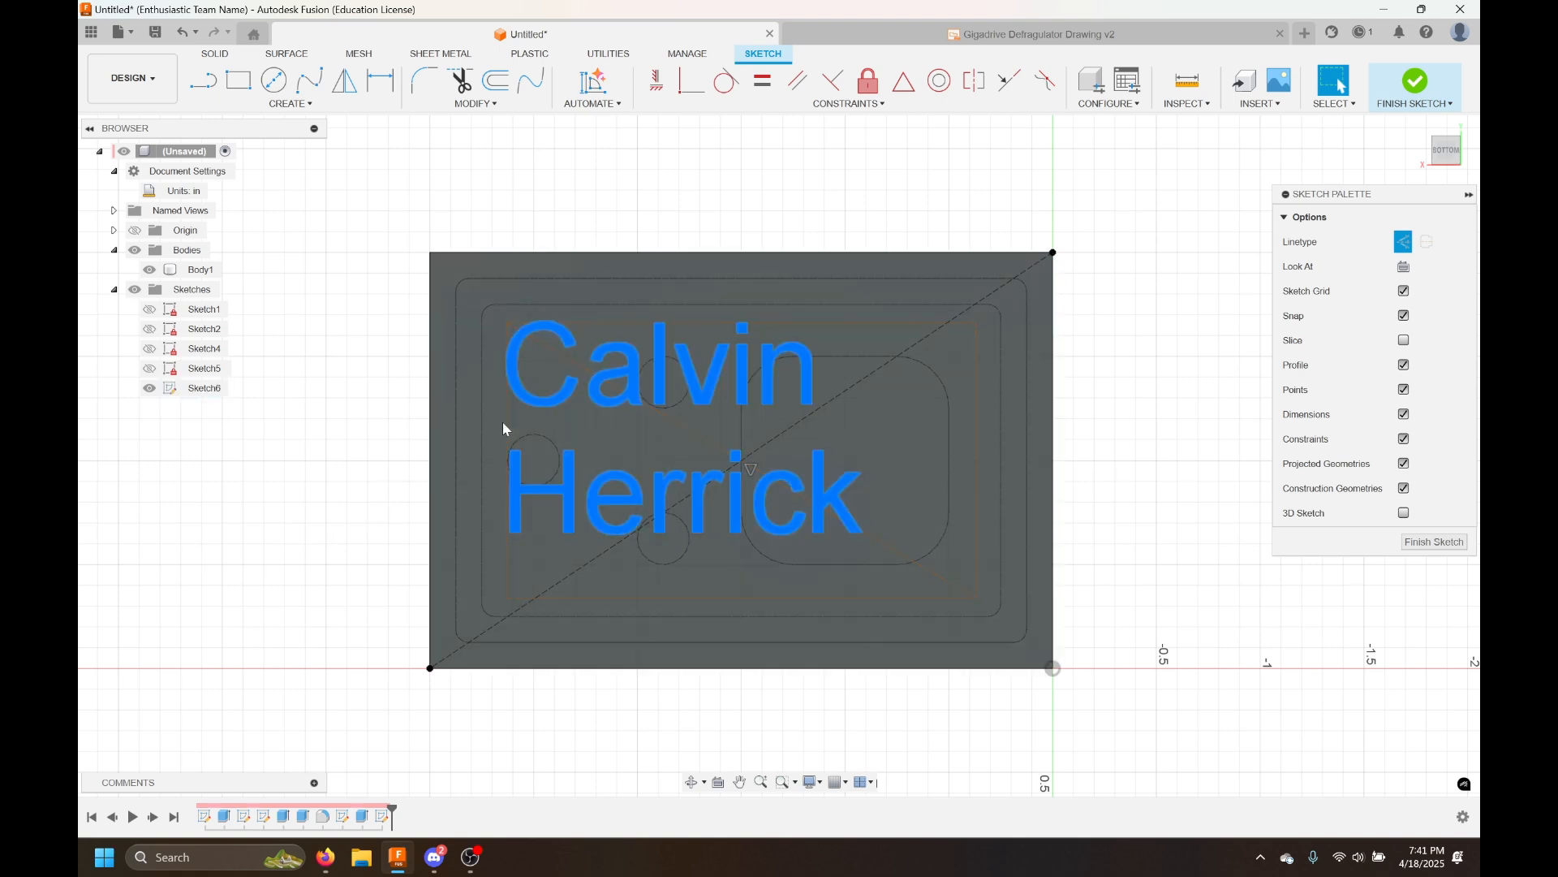
Rotate the text box, constrain its top edge horizontal, and move it back over the face
mouse_move(498, 427)
mouse_down()
mouse_move(567, 425)
mouse_move(514, 442)
mouse_move(607, 422)
mouse_move(504, 447)
mouse_move(542, 448)
mouse_move(544, 433)
mouse_up()
mouse_move(543, 331)
mouse_down()
mouse_move(553, 355)
mouse_move(510, 354)
mouse_move(528, 324)
mouse_move(566, 333)
mouse_move(577, 351)
mouse_move(550, 341)
mouse_move(557, 382)
mouse_move(477, 414)
mouse_move(441, 484)
mouse_move(390, 386)
mouse_move(154, 465)
mouse_move(126, 406)
mouse_up()
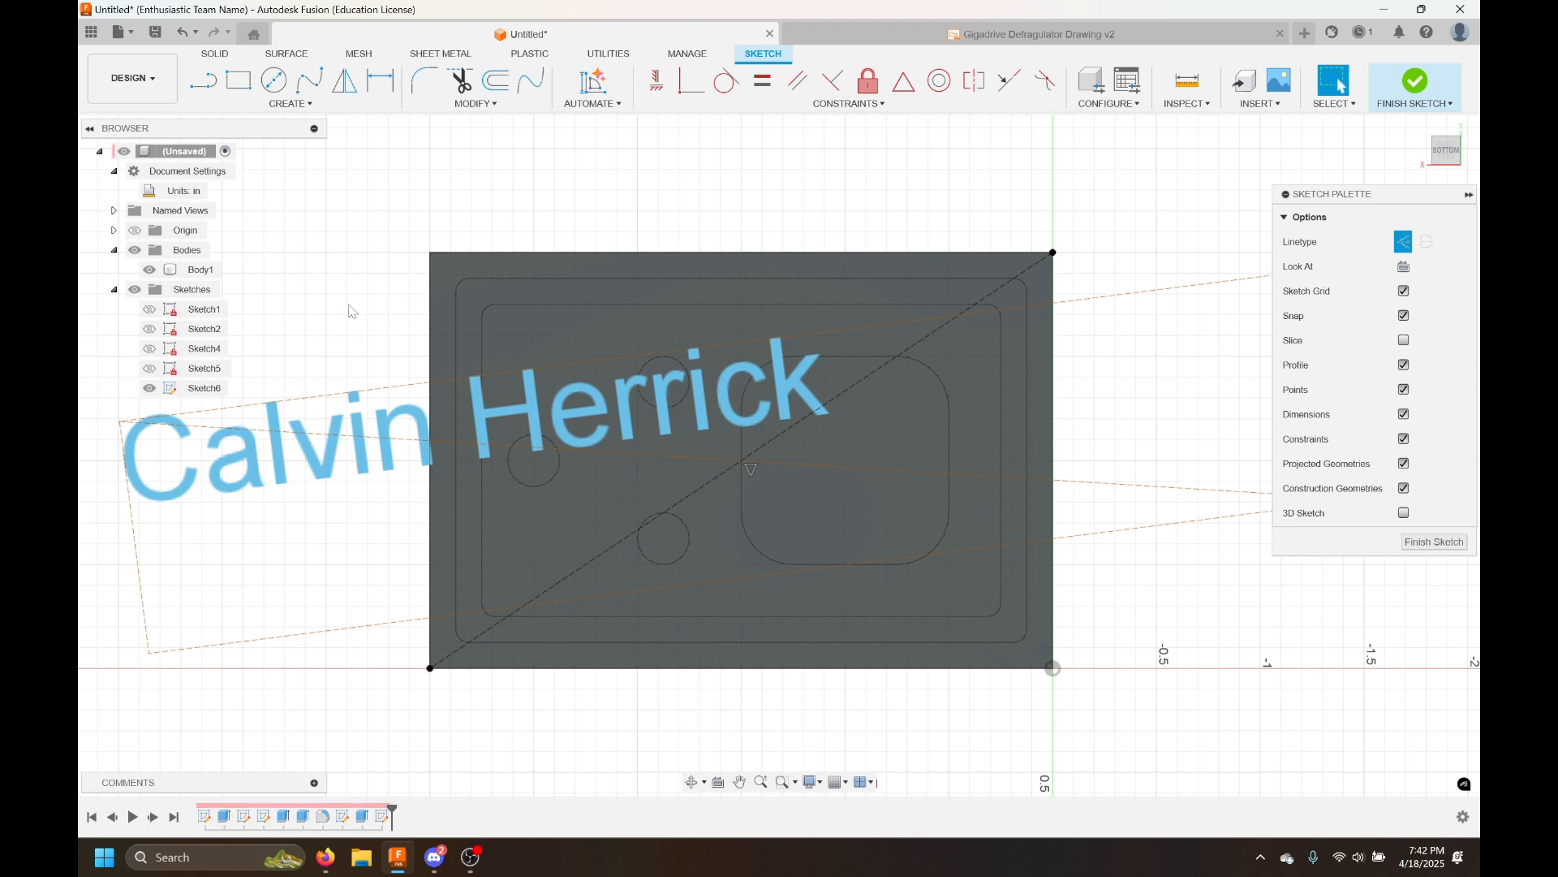
click(664, 88)
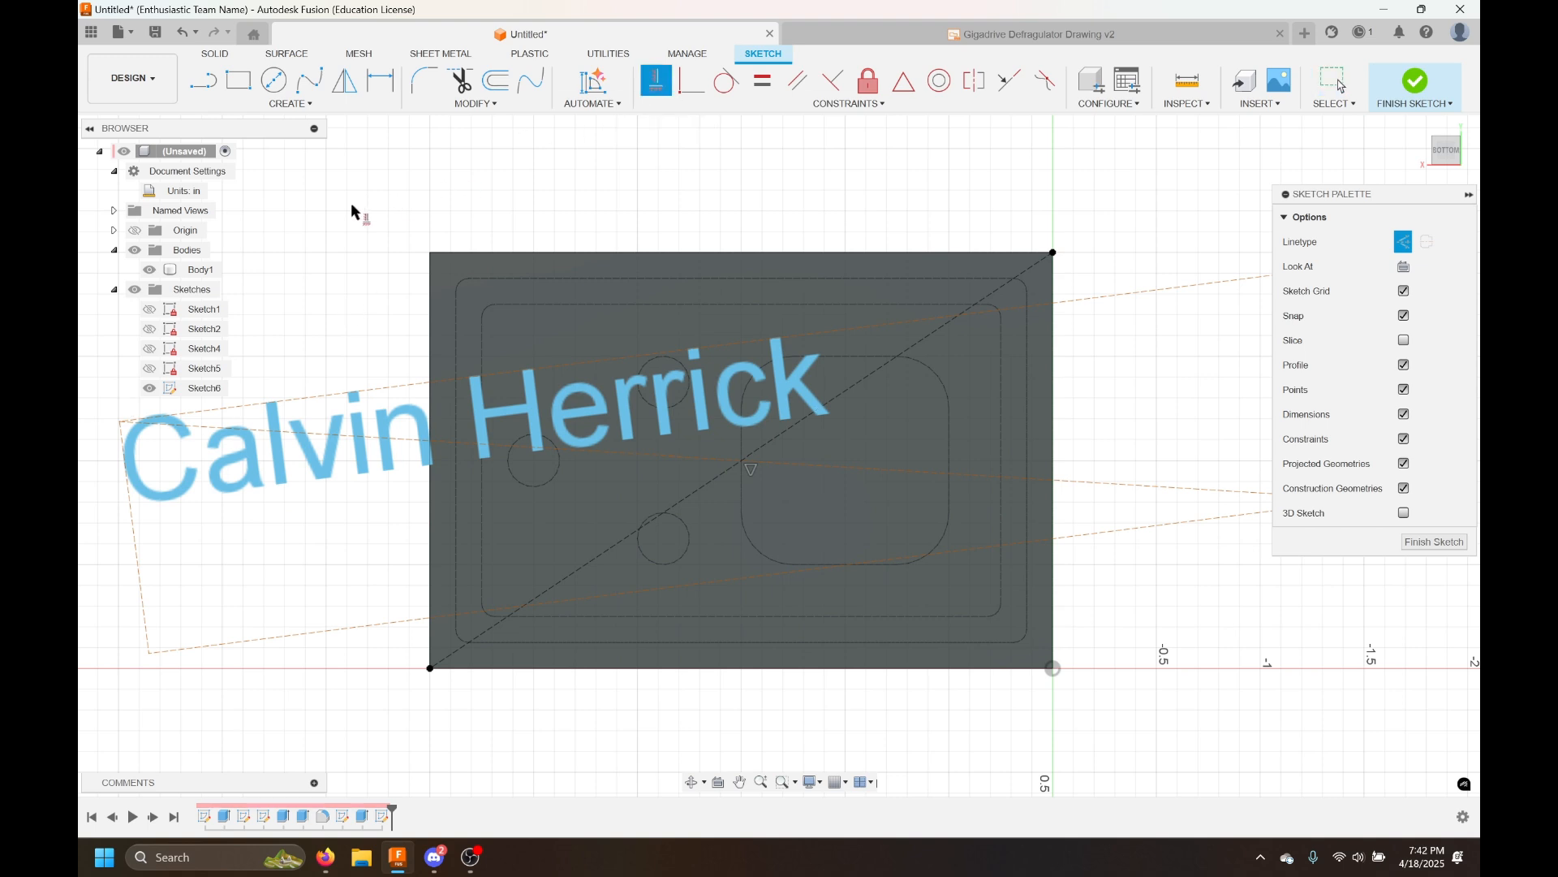
click(386, 393)
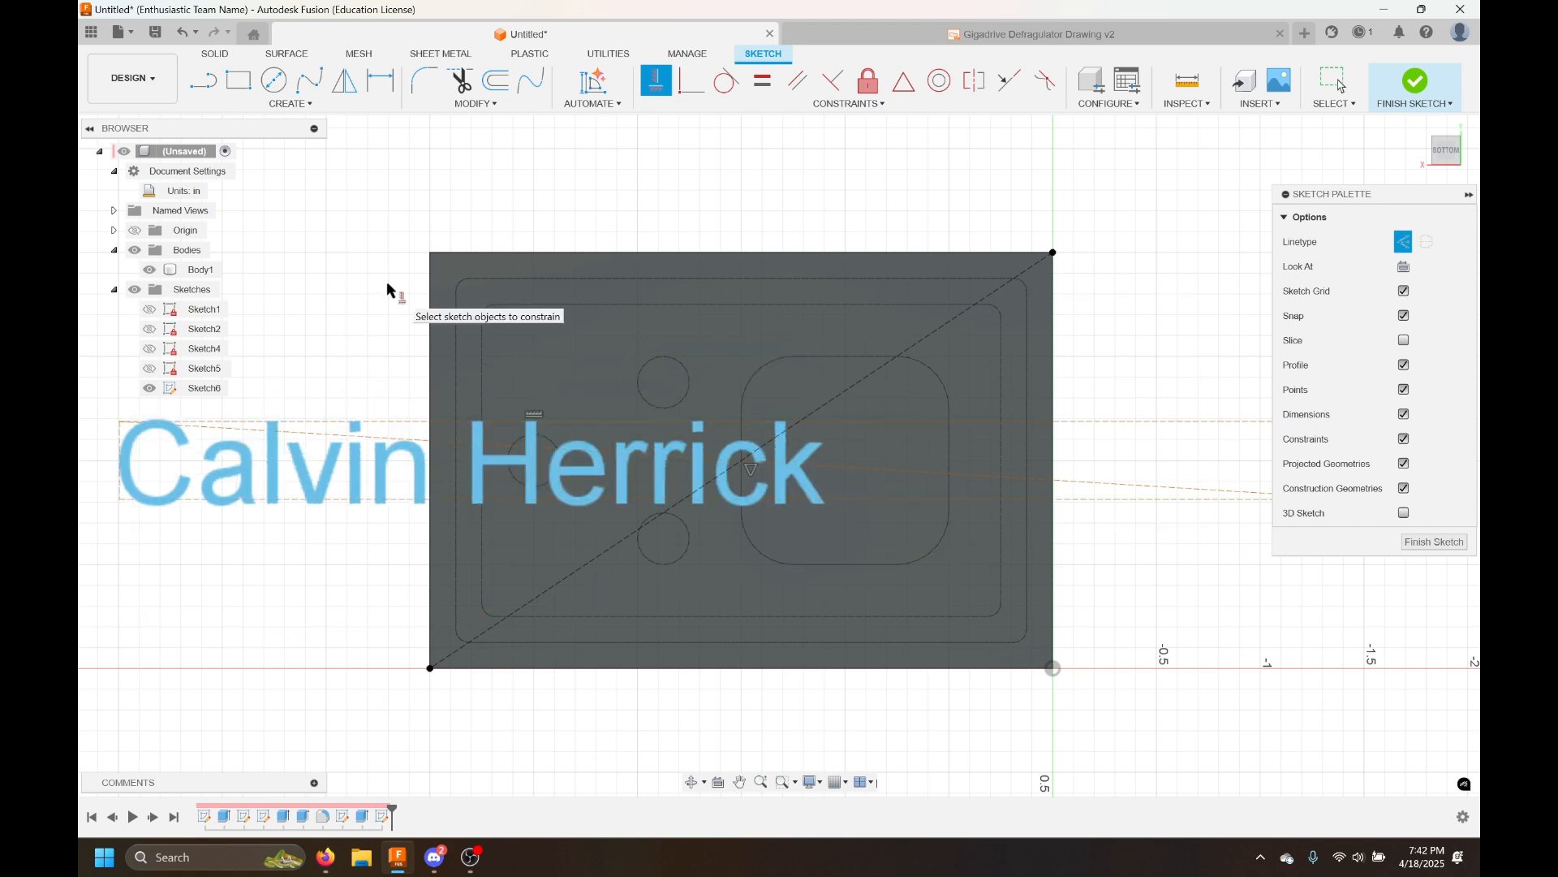
key(Escape)
mouse_move(120, 422)
mouse_down()
mouse_move(216, 376)
mouse_move(244, 303)
mouse_move(325, 285)
mouse_move(531, 295)
mouse_move(597, 362)
mouse_move(396, 154)
mouse_move(318, 148)
mouse_move(259, 224)
mouse_move(405, 378)
mouse_move(523, 312)
mouse_move(536, 343)
mouse_move(493, 324)
mouse_move(523, 324)
mouse_move(503, 336)
mouse_move(475, 294)
mouse_move(503, 302)
mouse_move(497, 331)
mouse_move(515, 313)
mouse_up()
Dimension the text box's width and height
click(557, 181)
key(d)
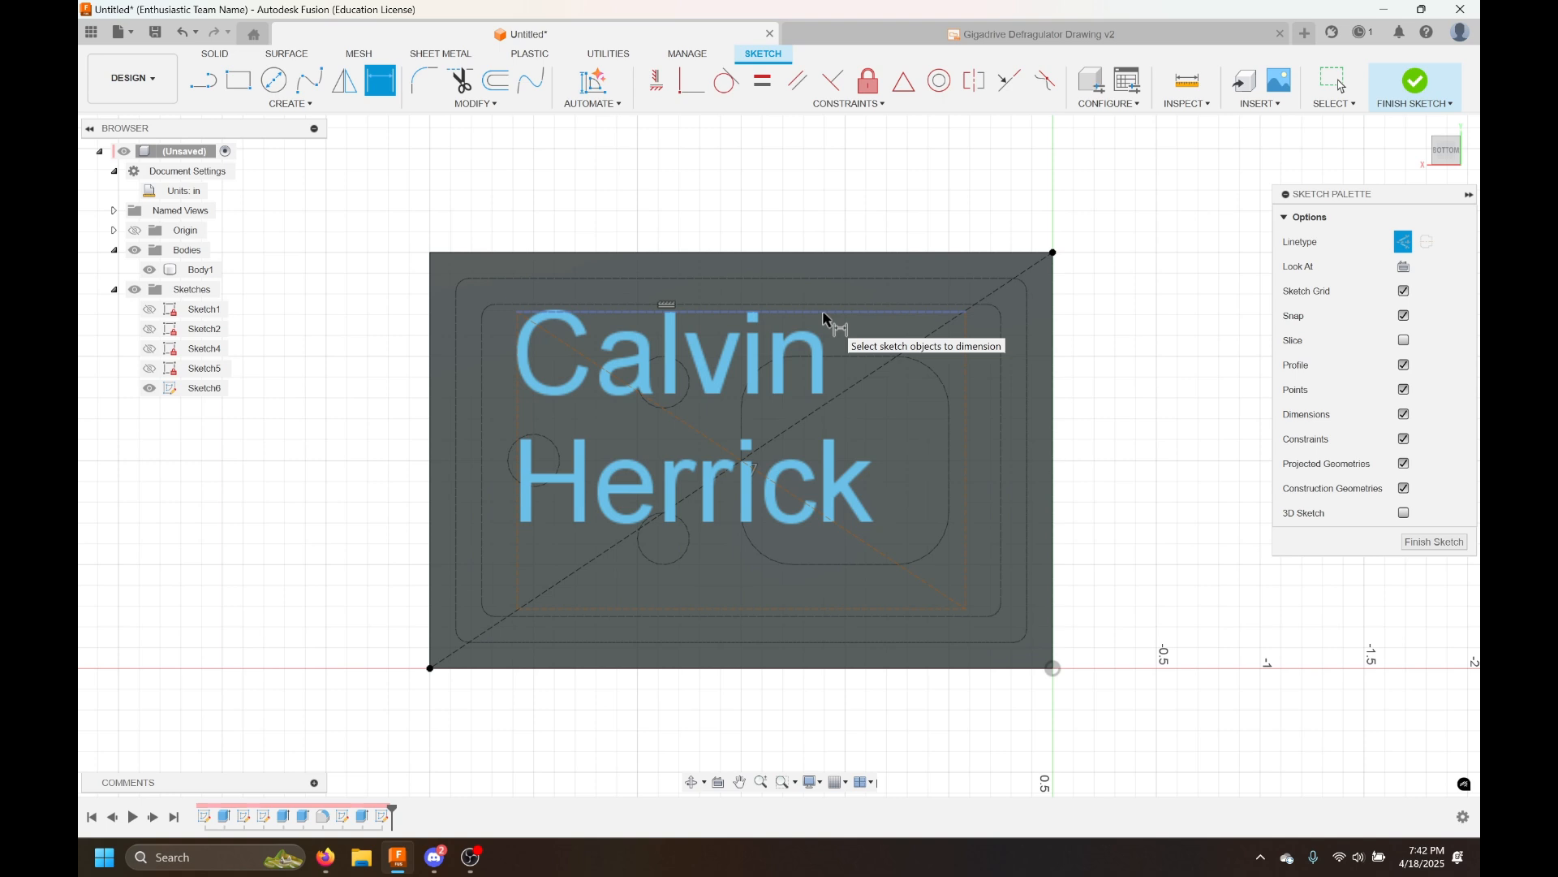
click(823, 315)
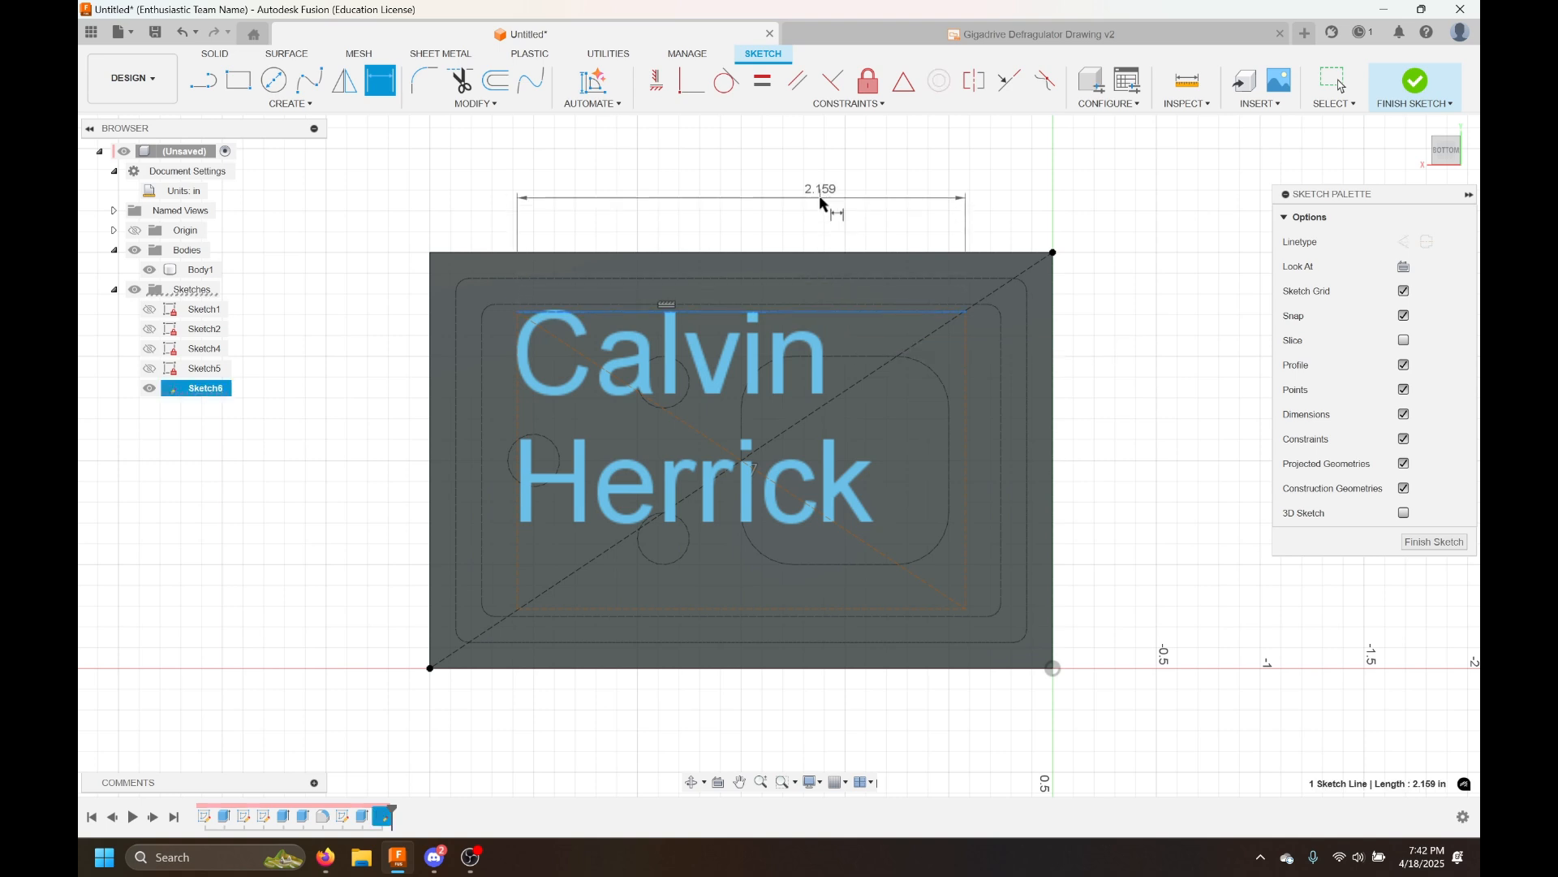
click(820, 195)
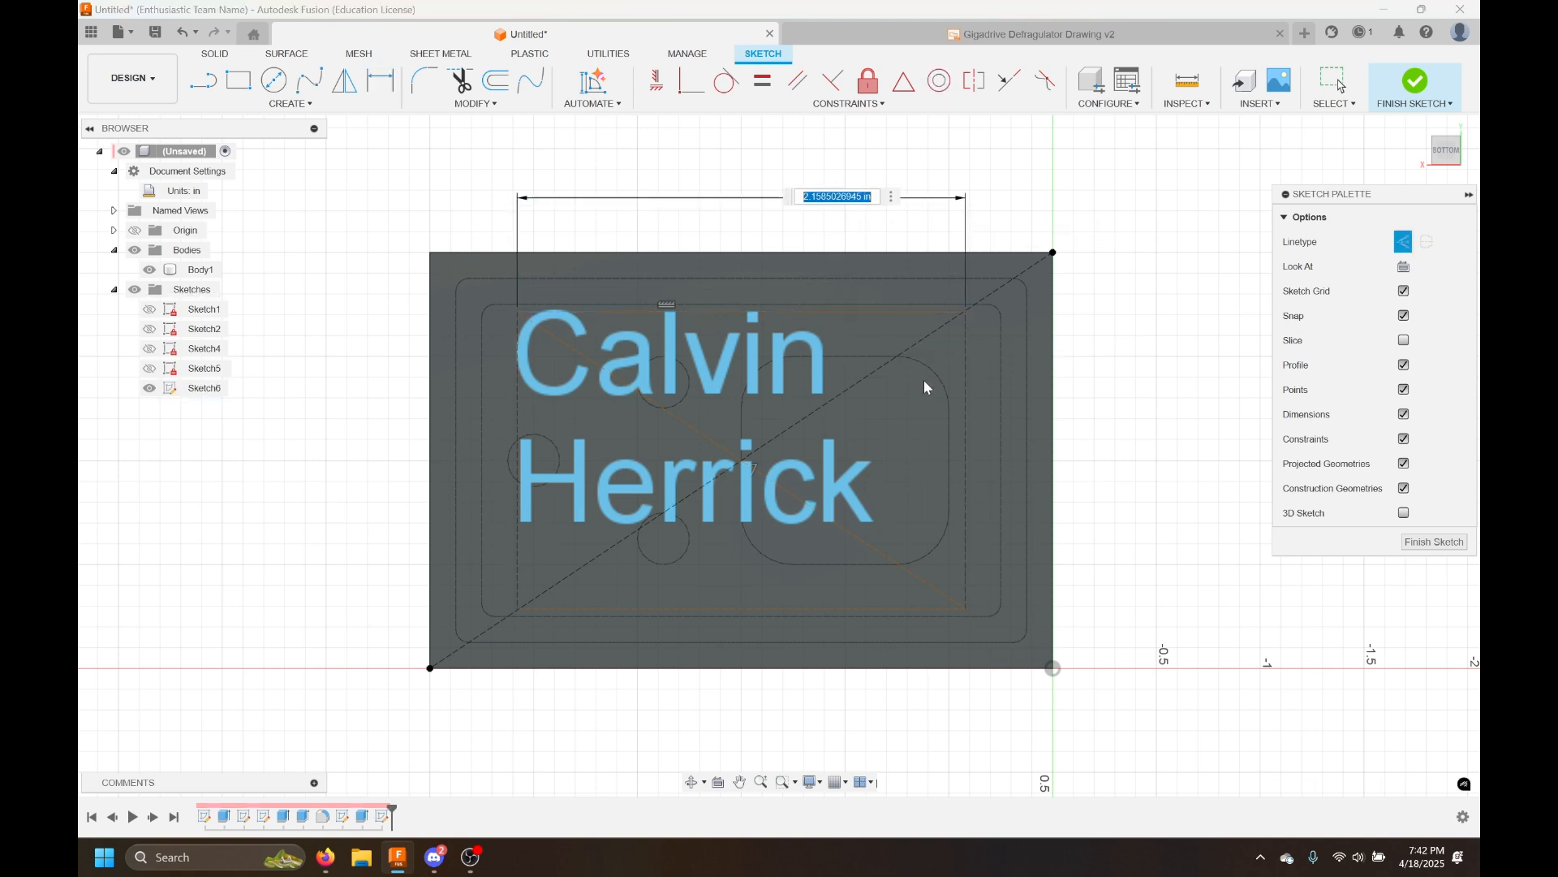
key(Return)
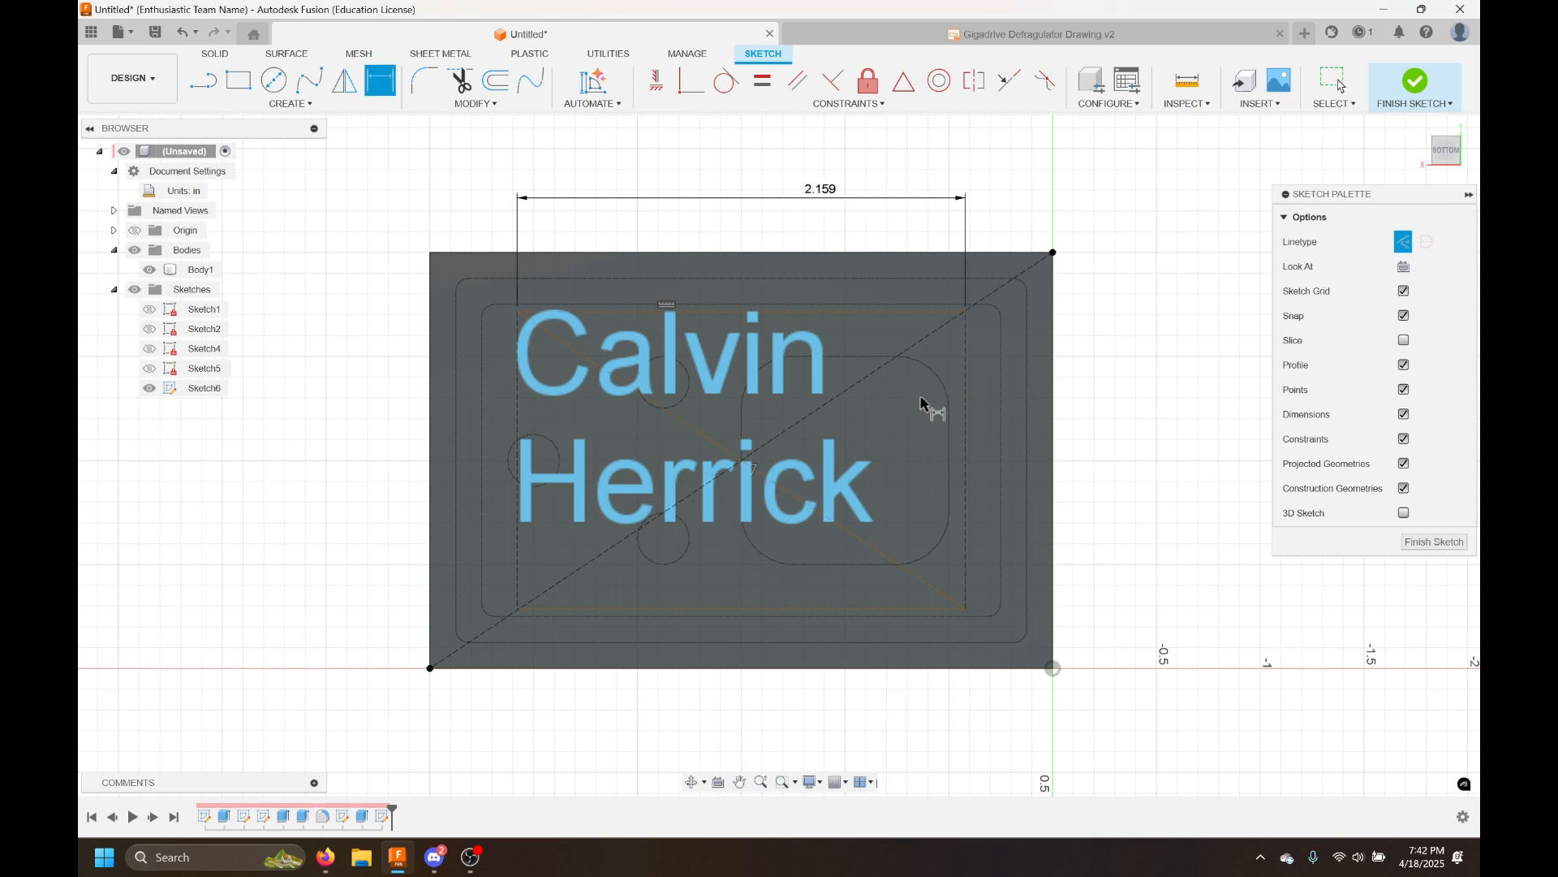
click(970, 401)
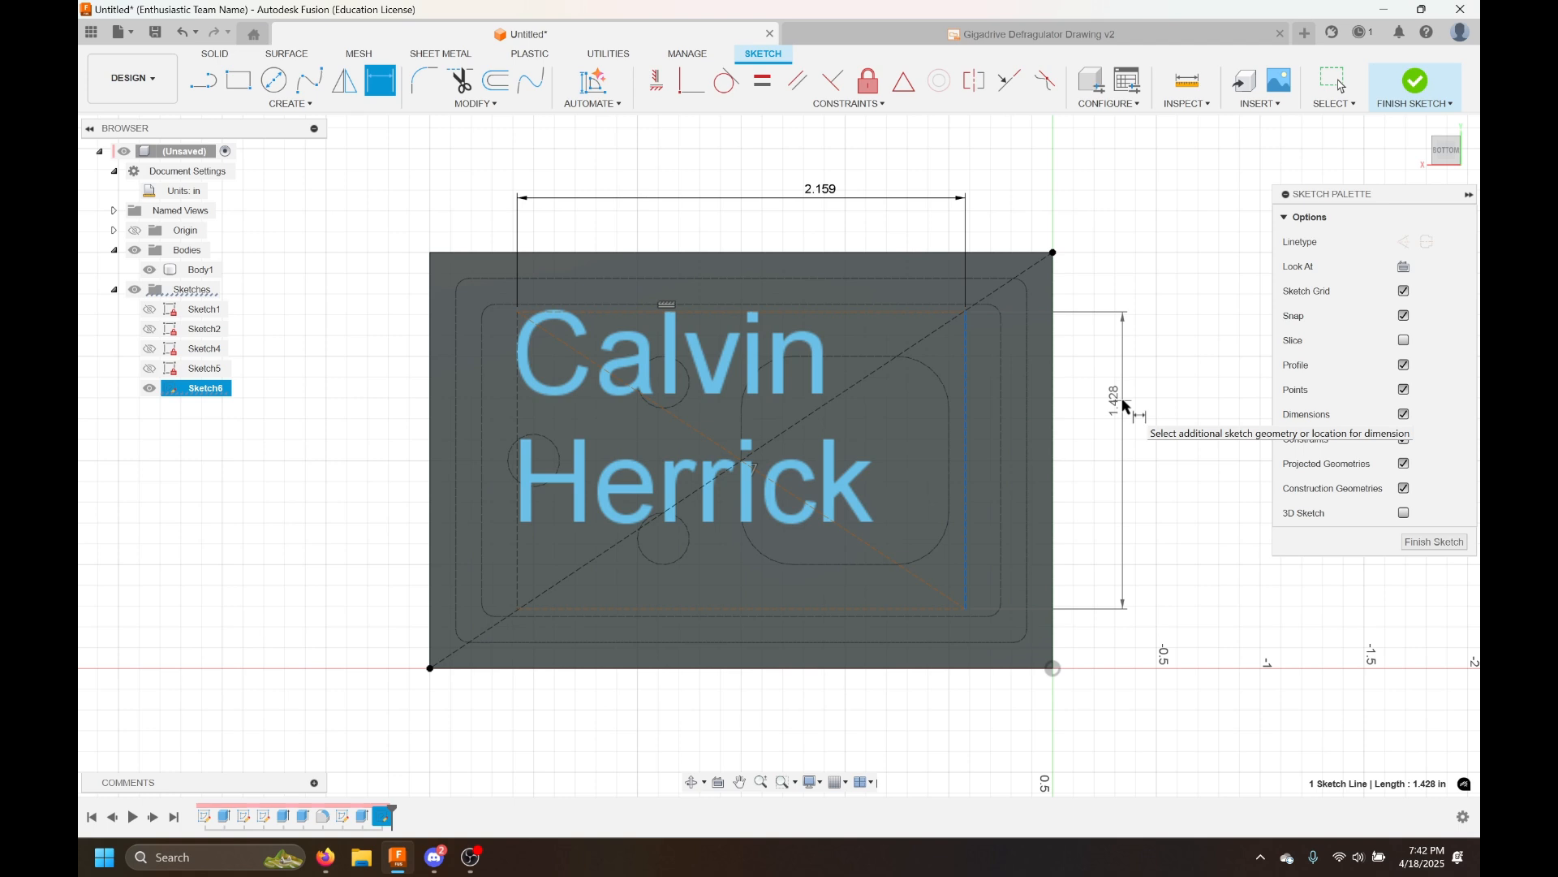
click(1124, 406)
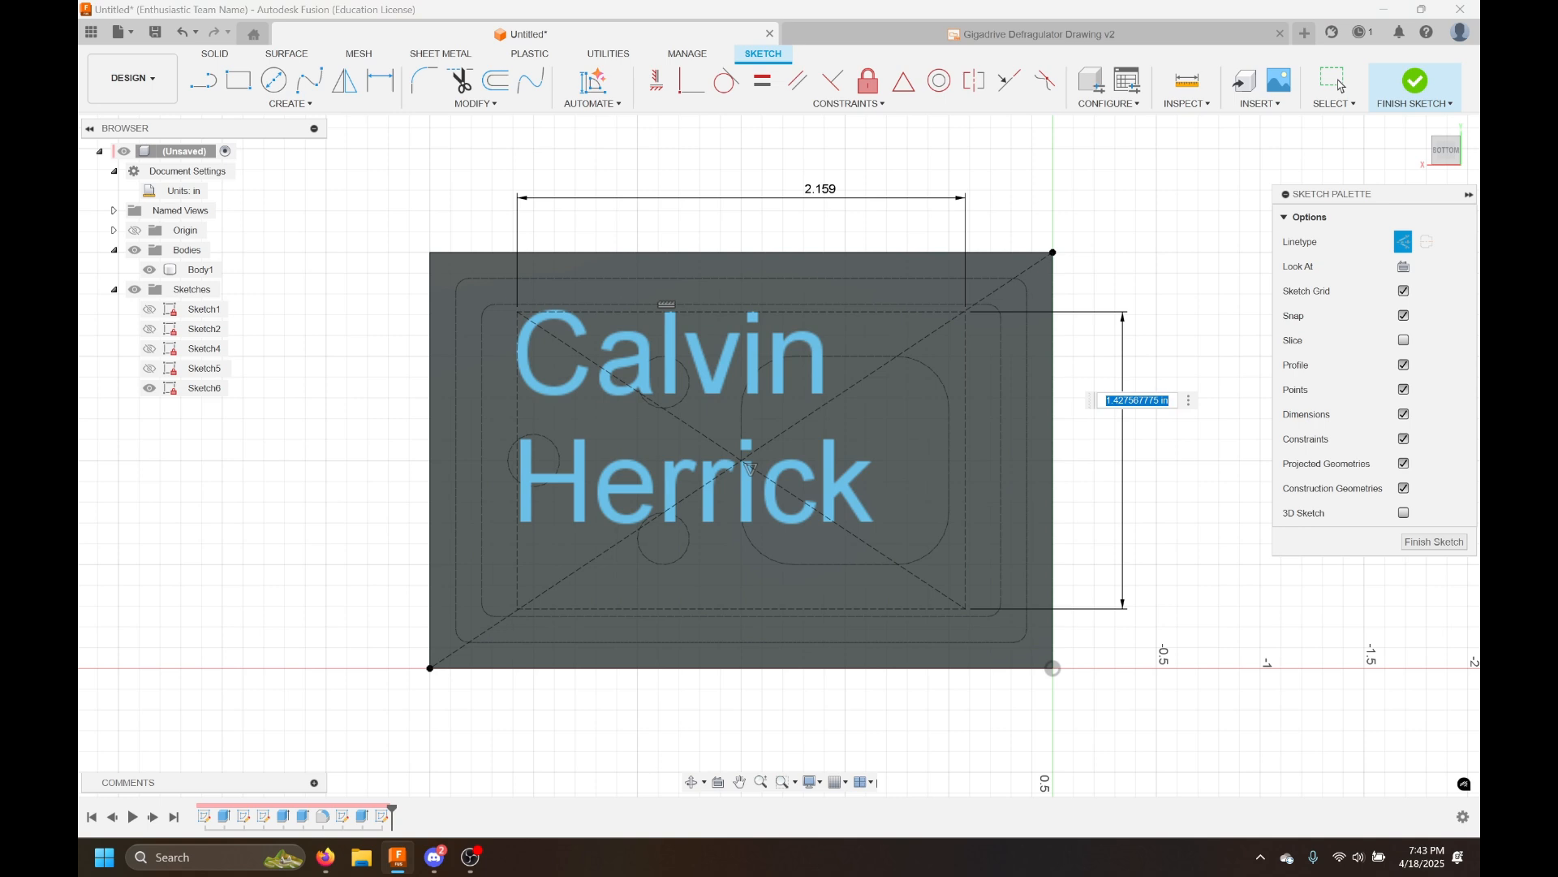
key(Return)
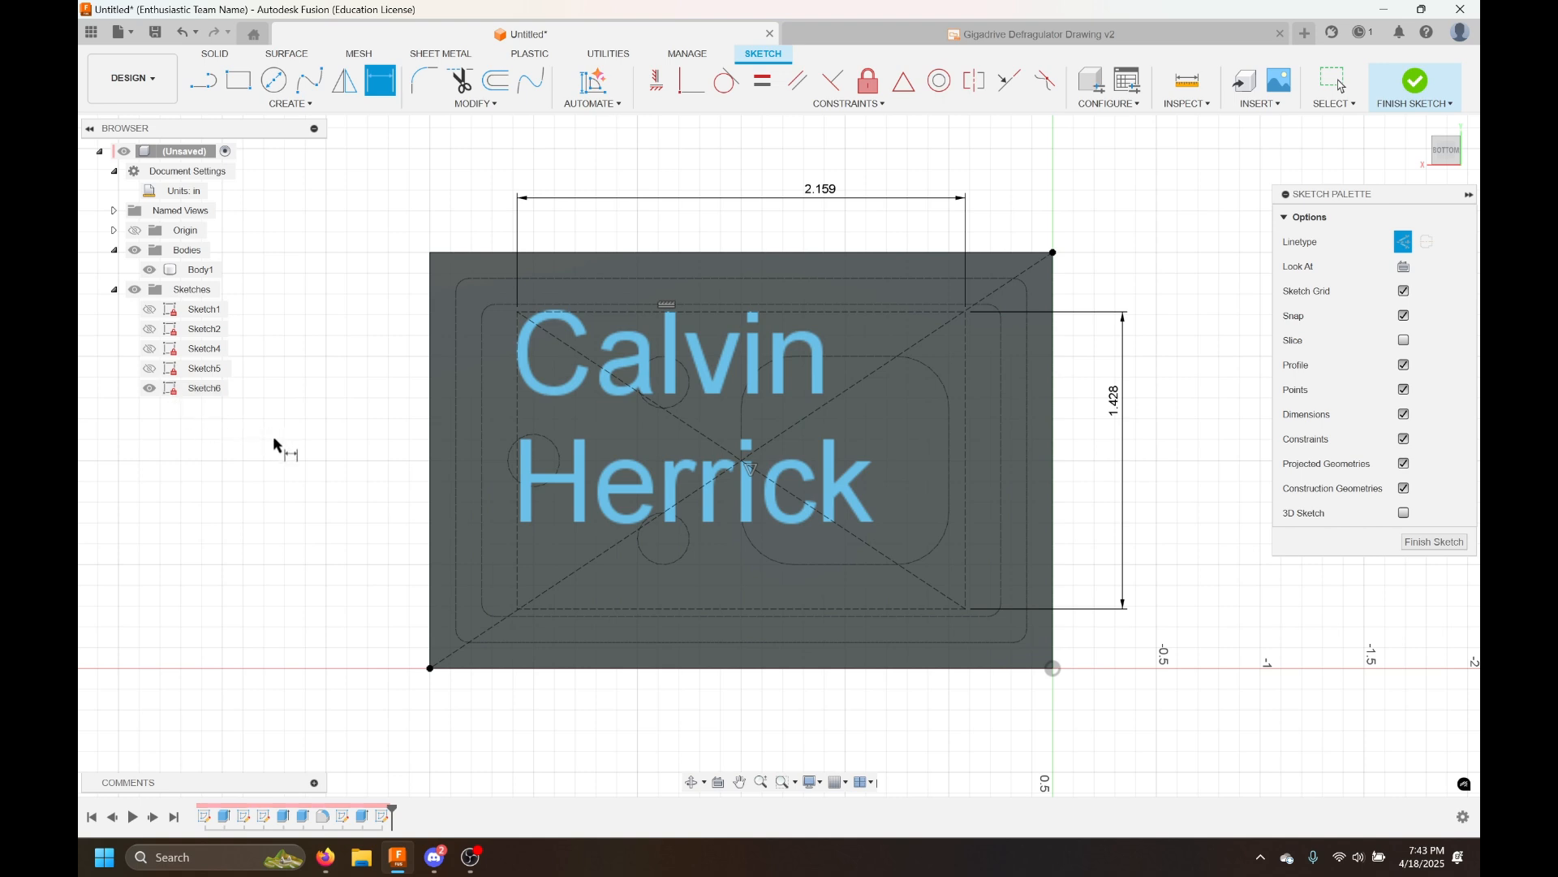
key(Escape)
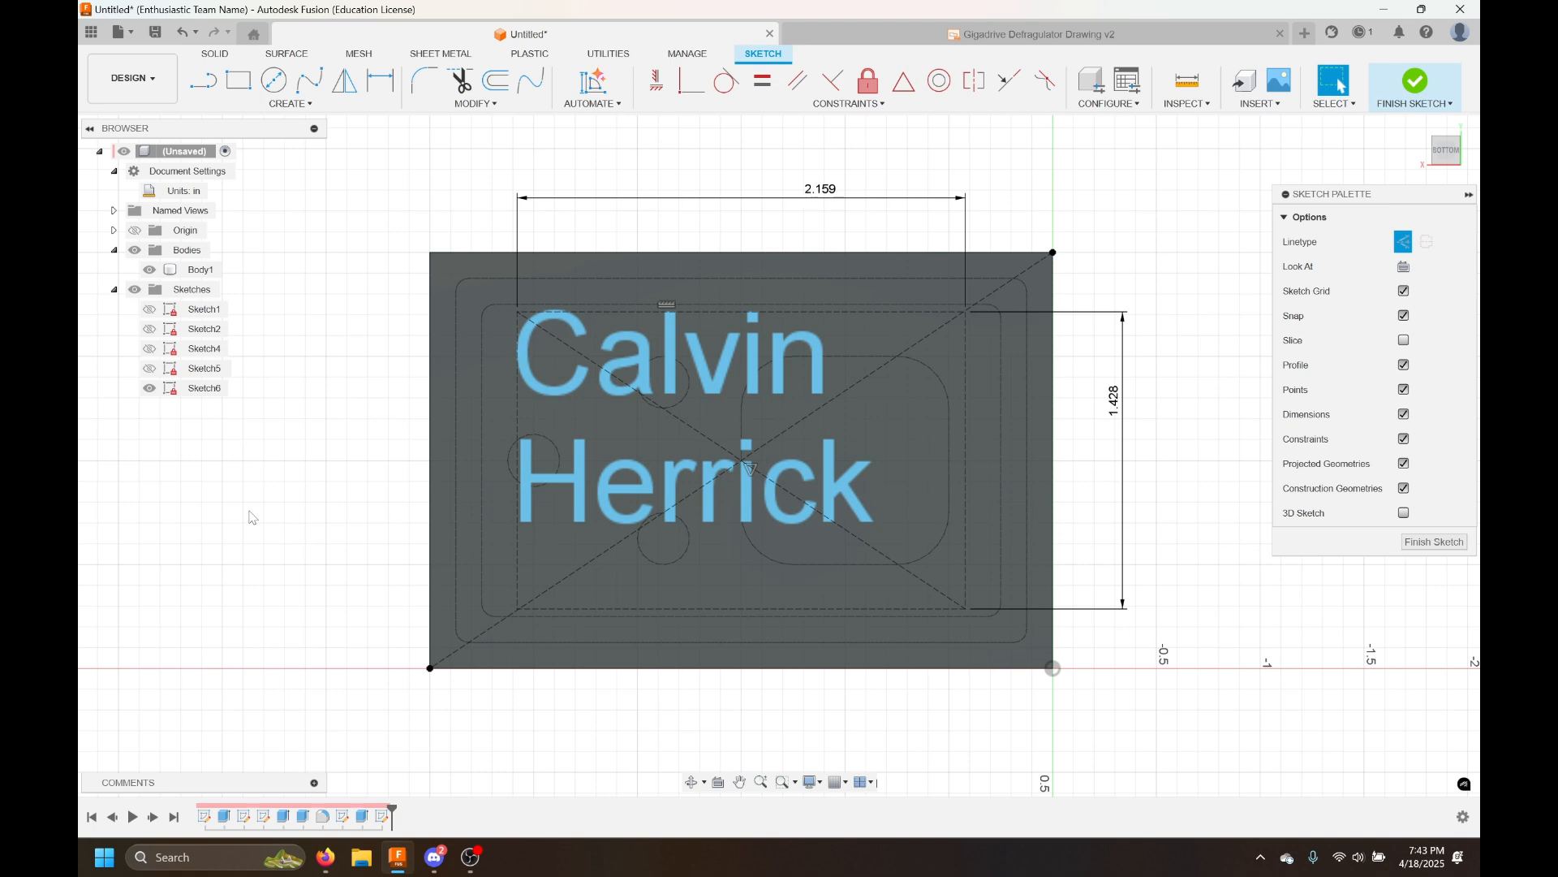
Undo the last three changes to the text sketch
key(ctrl+z)
key(ctrl+z)
key(ctrl+z)
key(ctrl+z)
key(ctrl+z)
key(ctrl+z)
key(ctrl+z)
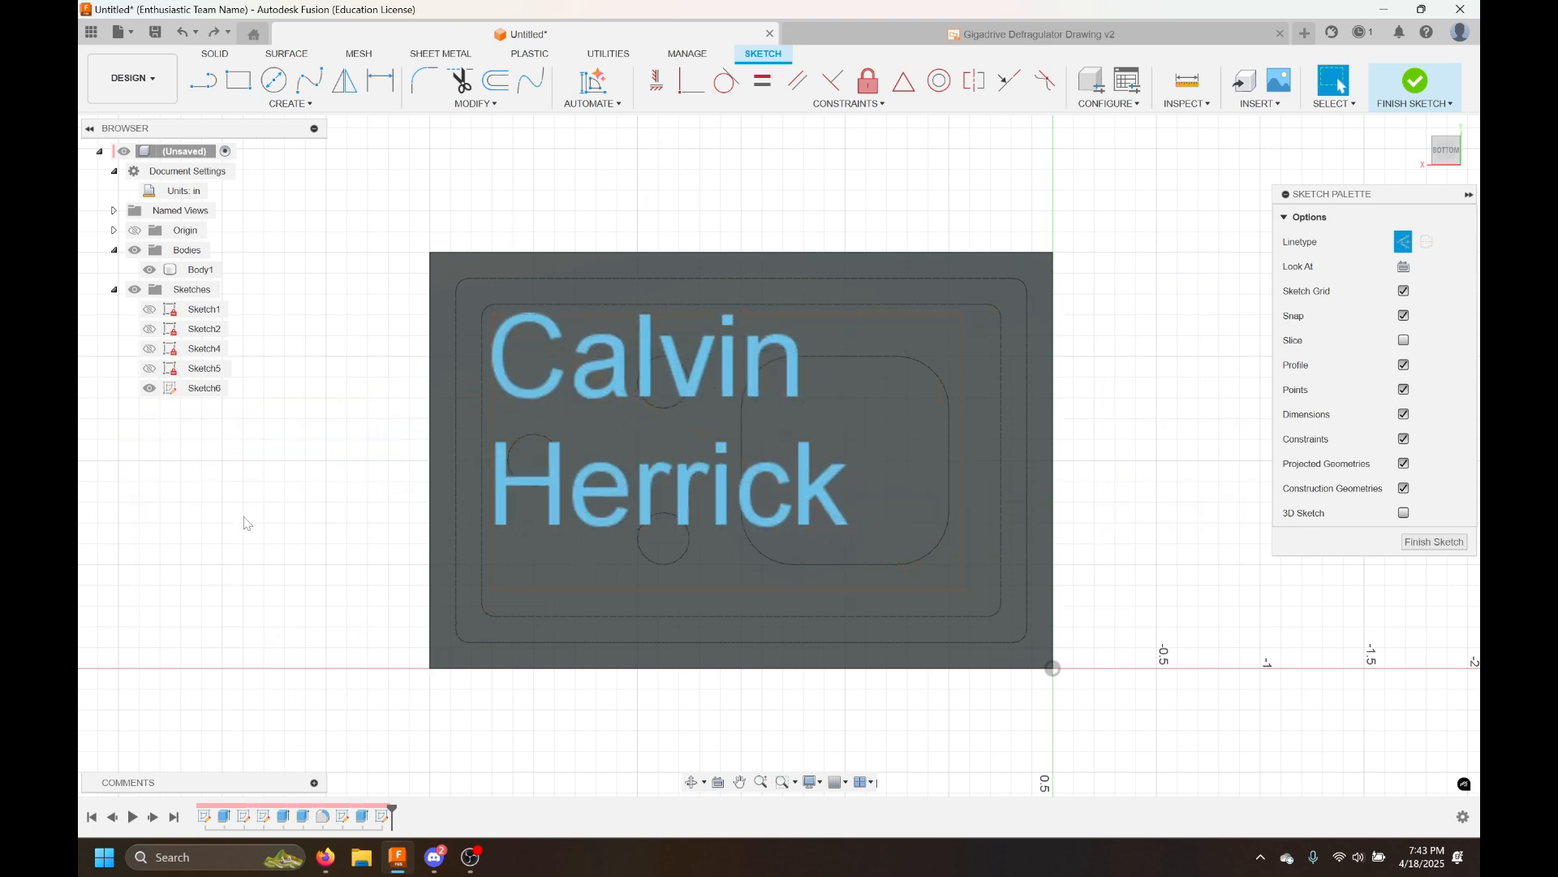
Draw a construction line diagonally across the plate from its upper corner to the opposite lower corner
key(l)
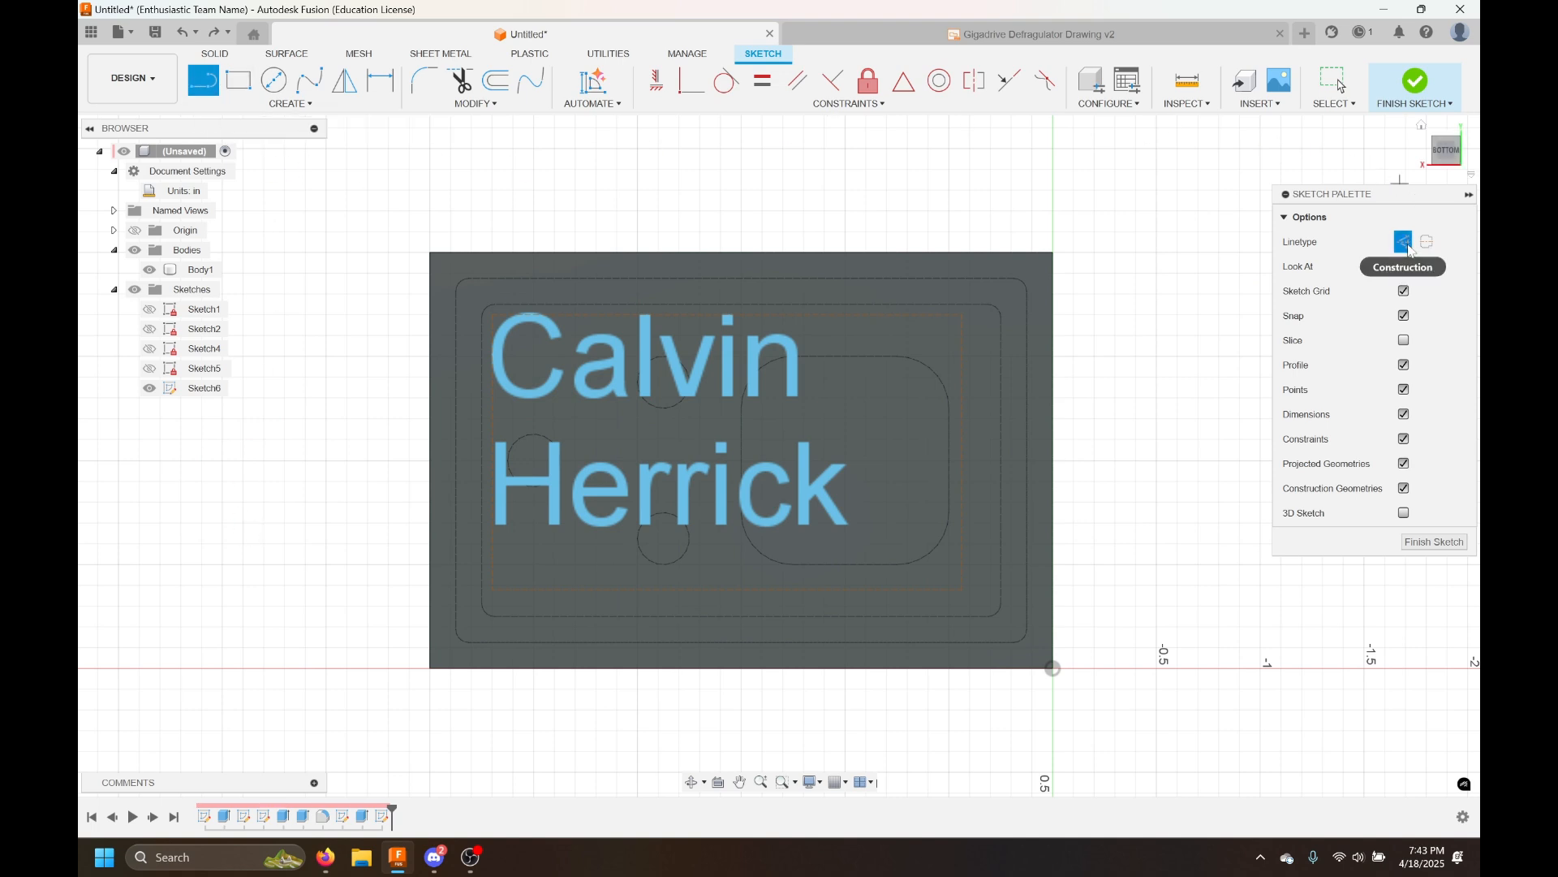
click(495, 314)
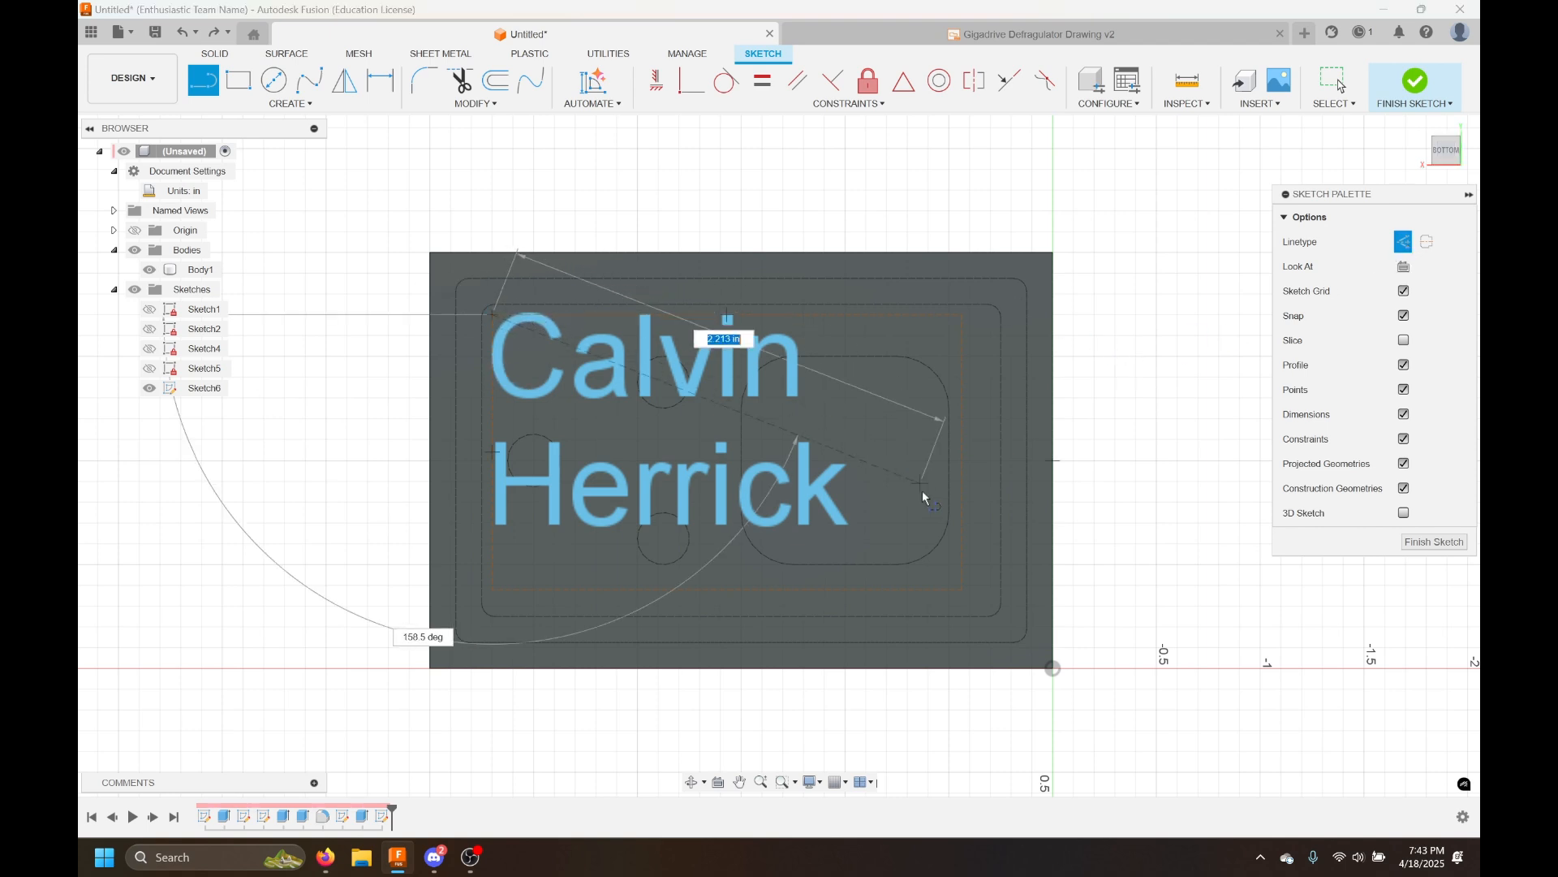
click(962, 590)
key(Escape)
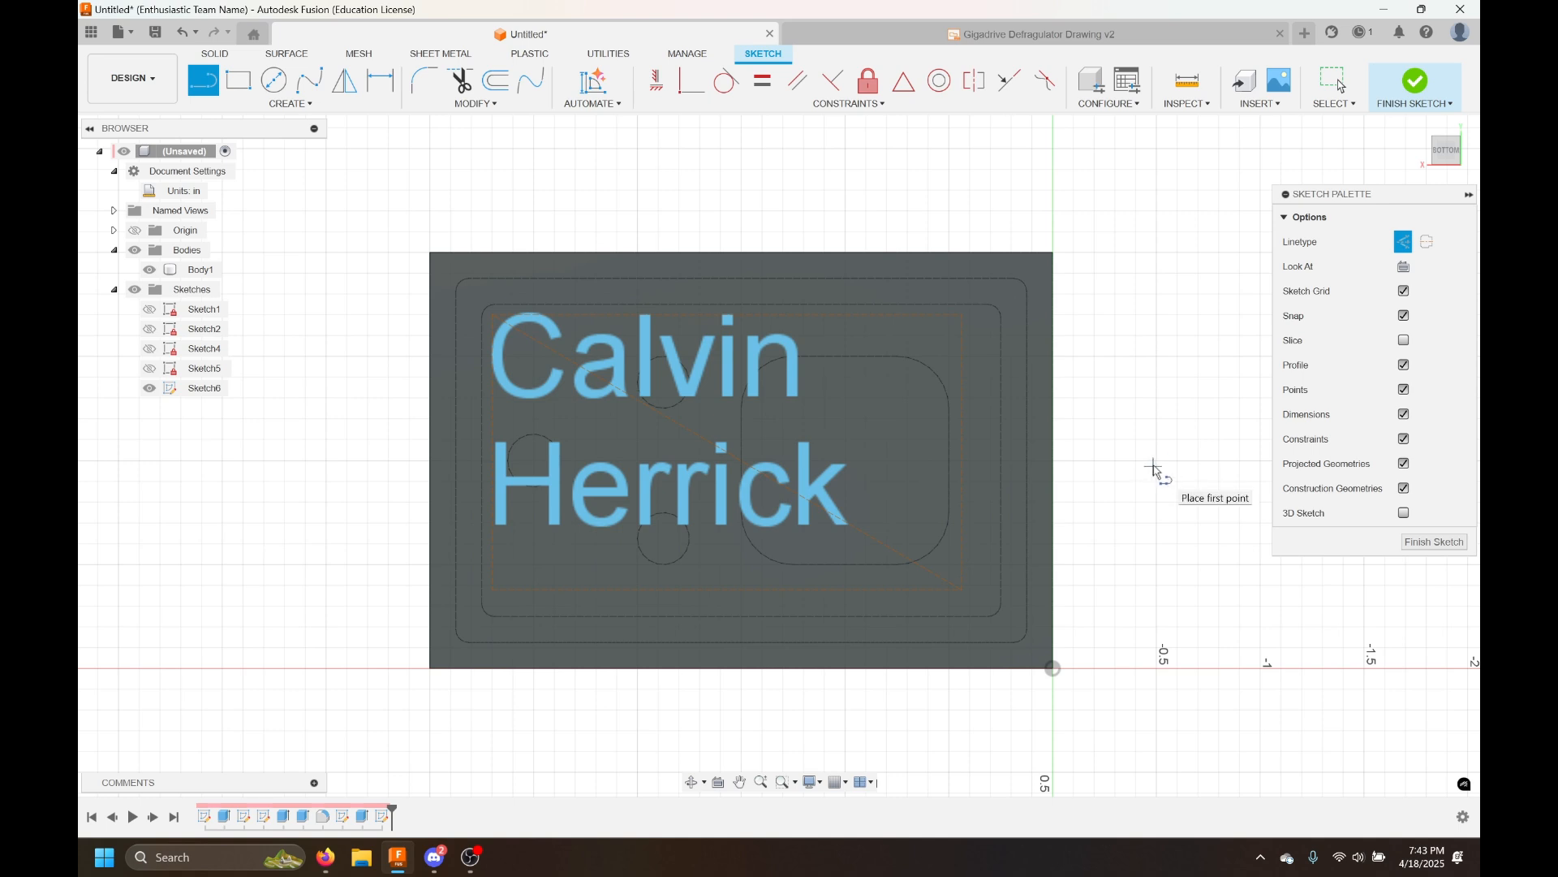
click(1053, 252)
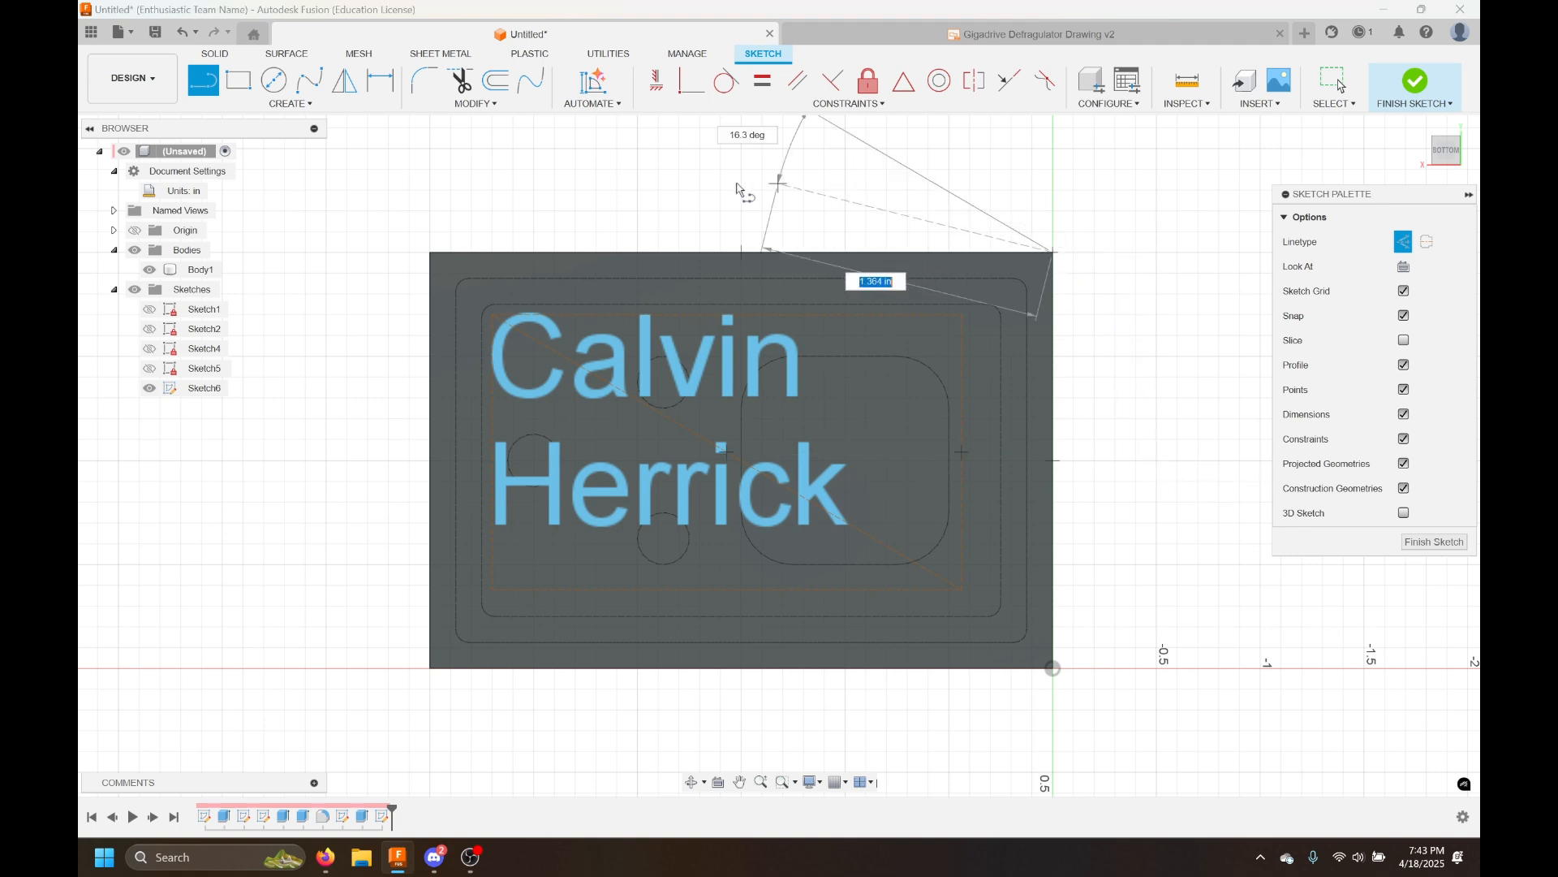
click(430, 668)
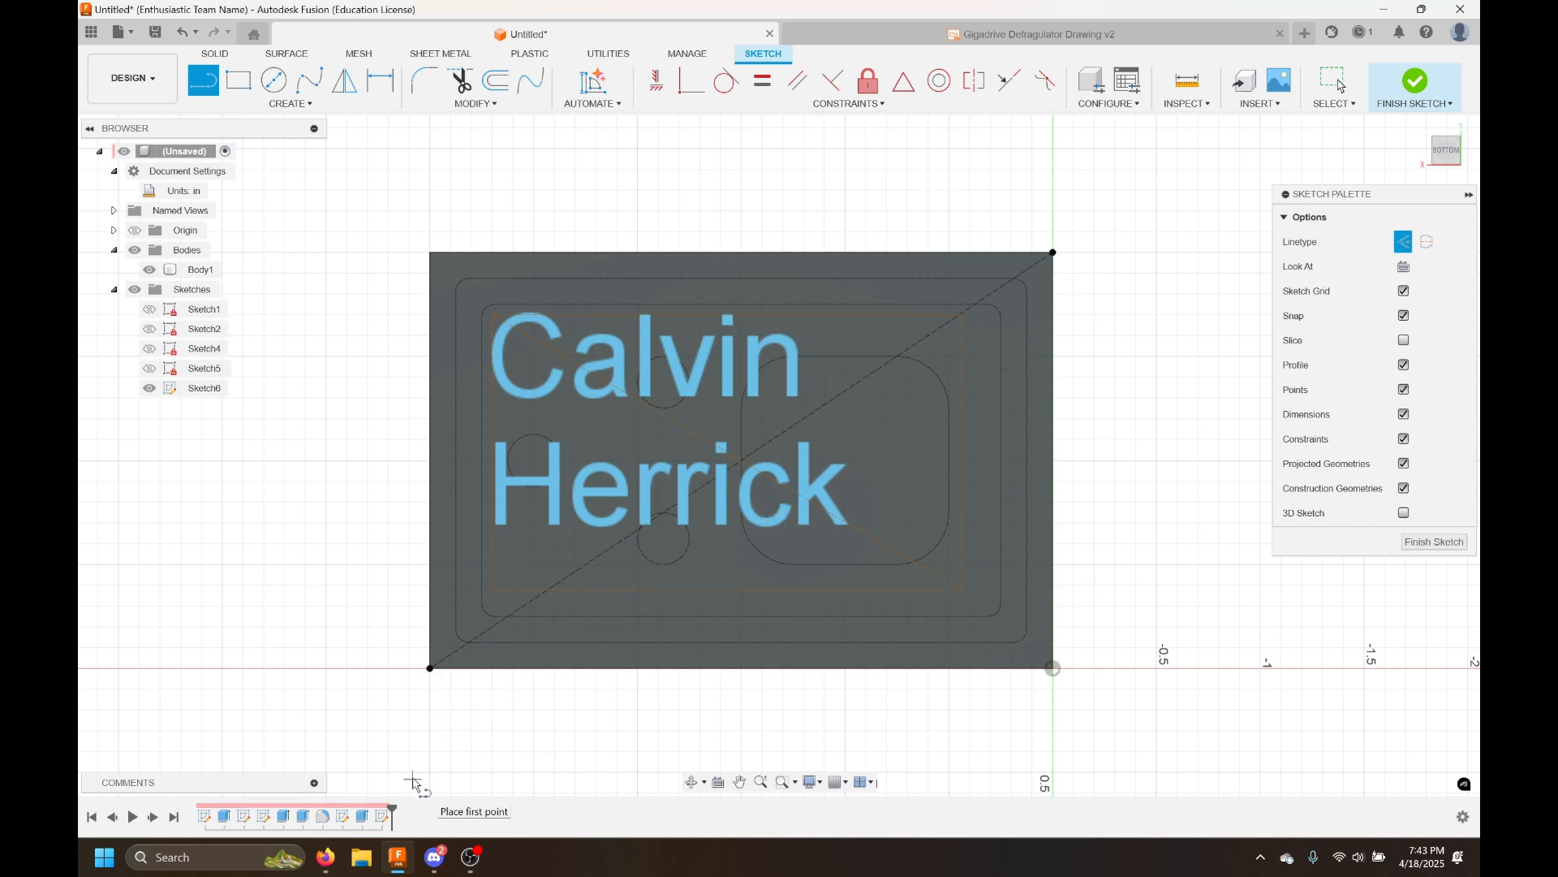
key(Escape)
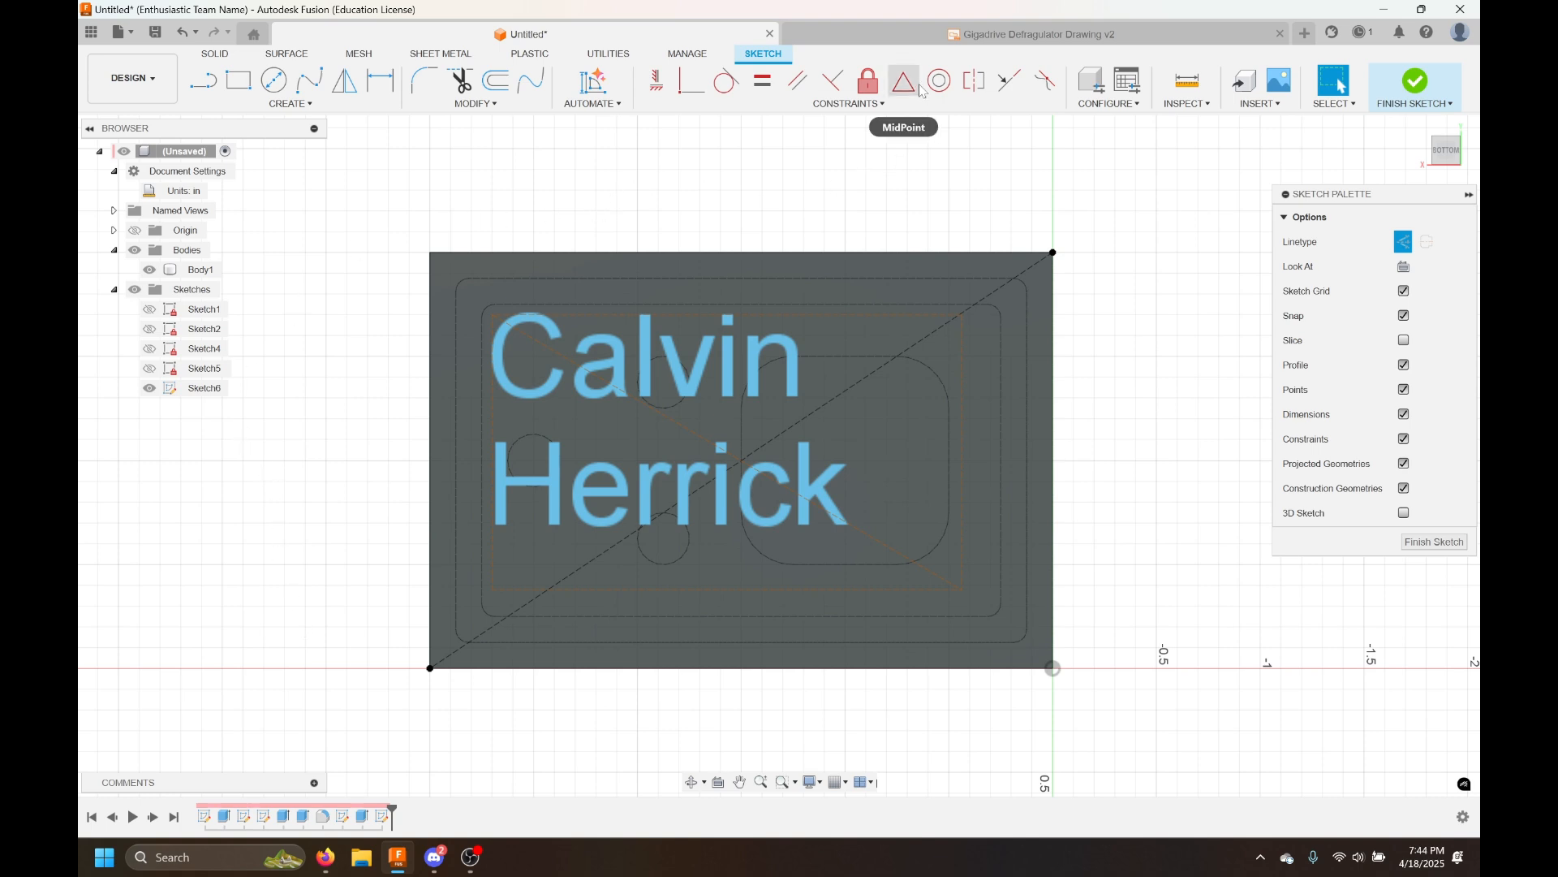
Apply a MidPoint constraint to center the text box on the diagonal construction line
click(904, 105)
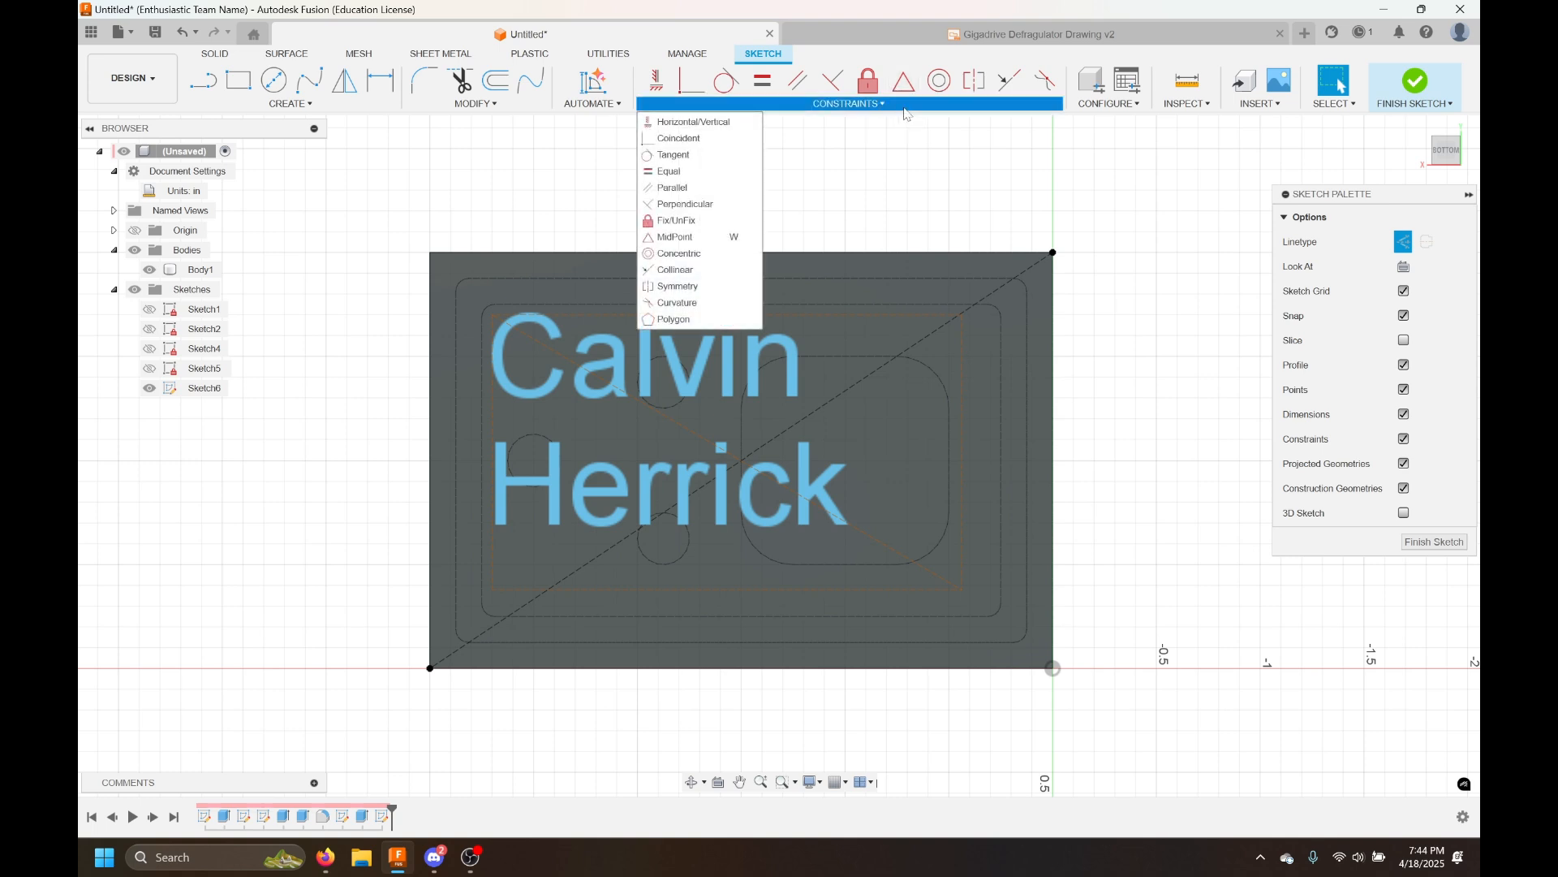
click(936, 135)
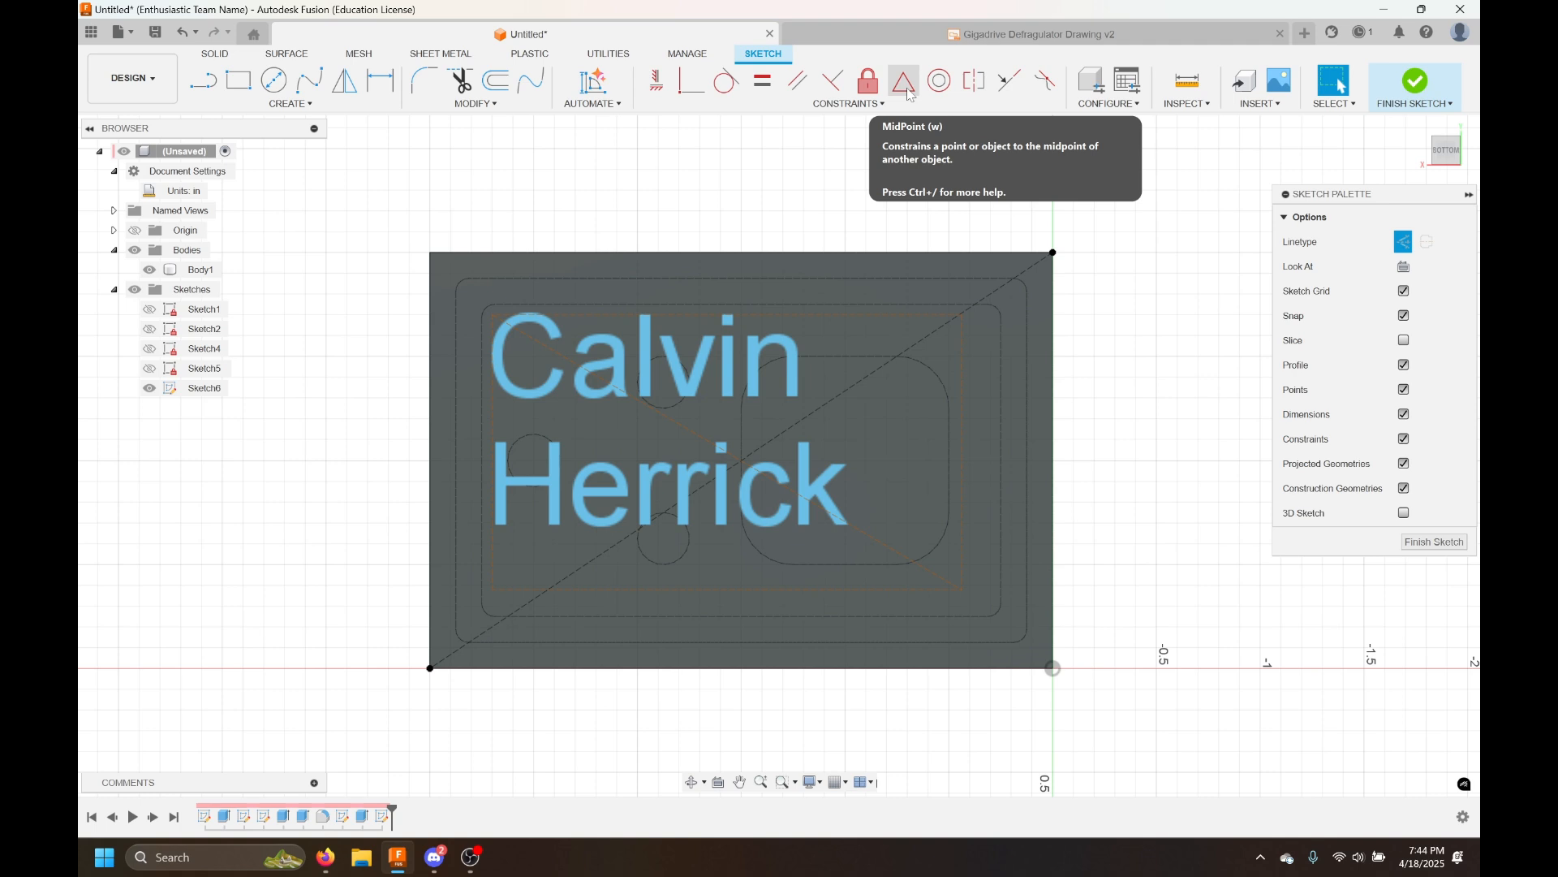
click(905, 82)
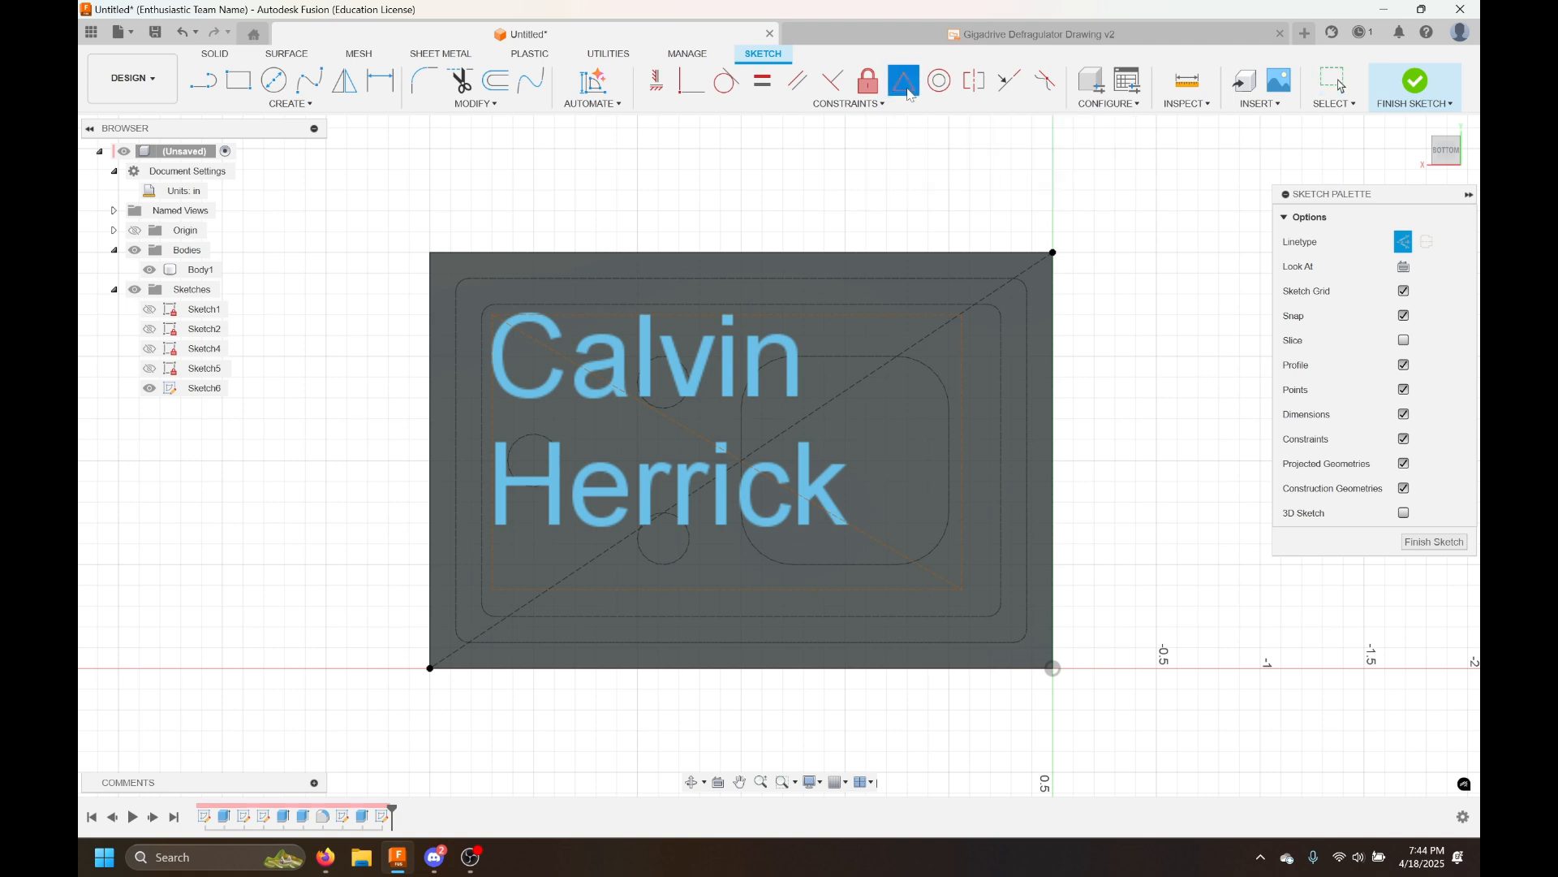
click(862, 382)
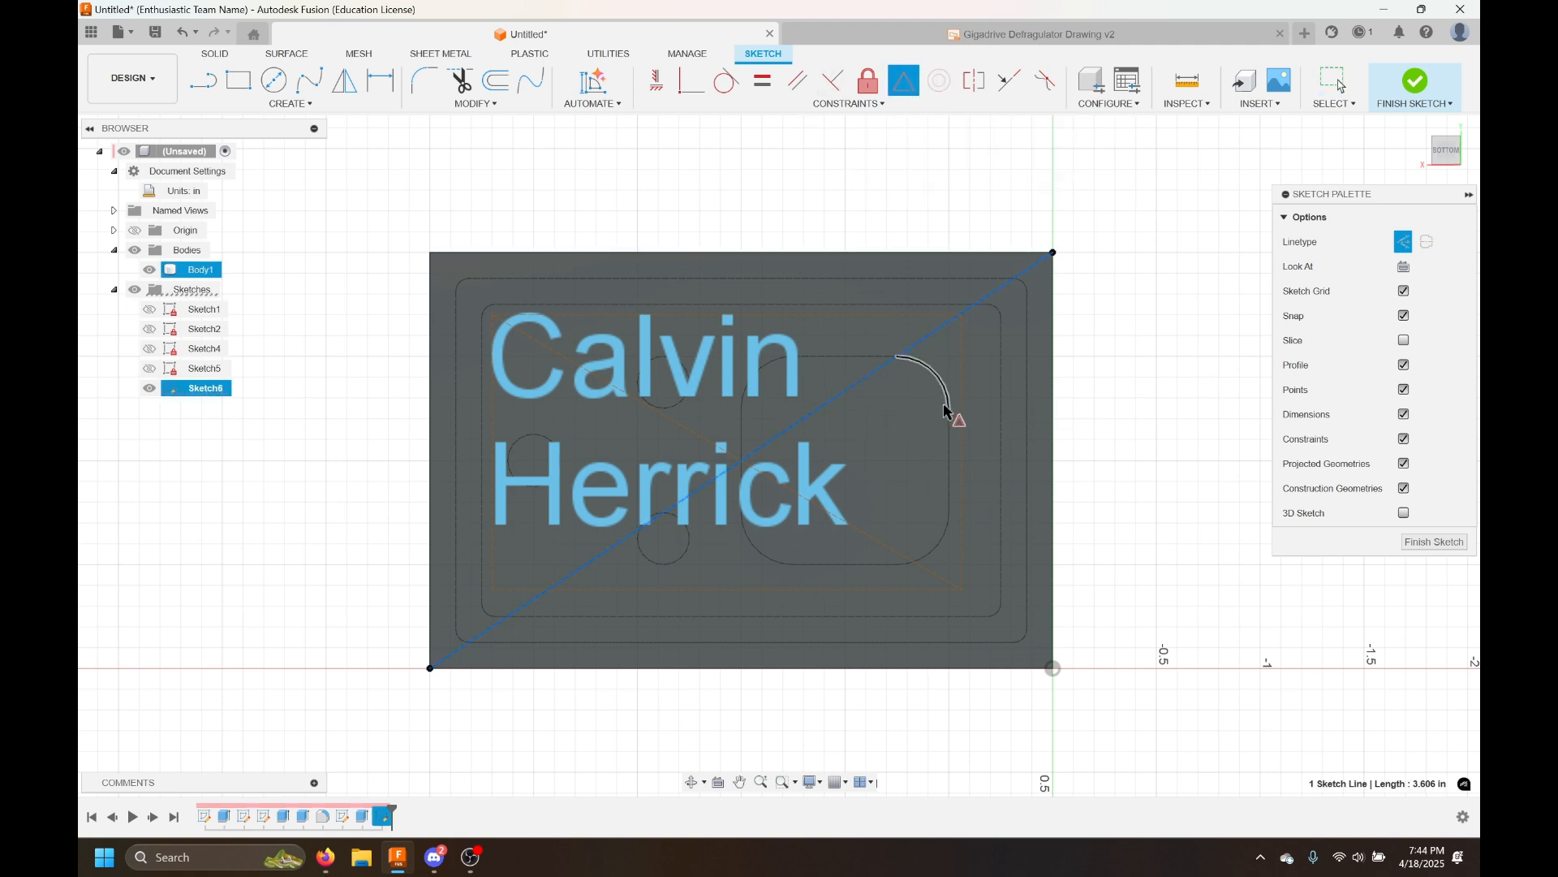
click(901, 554)
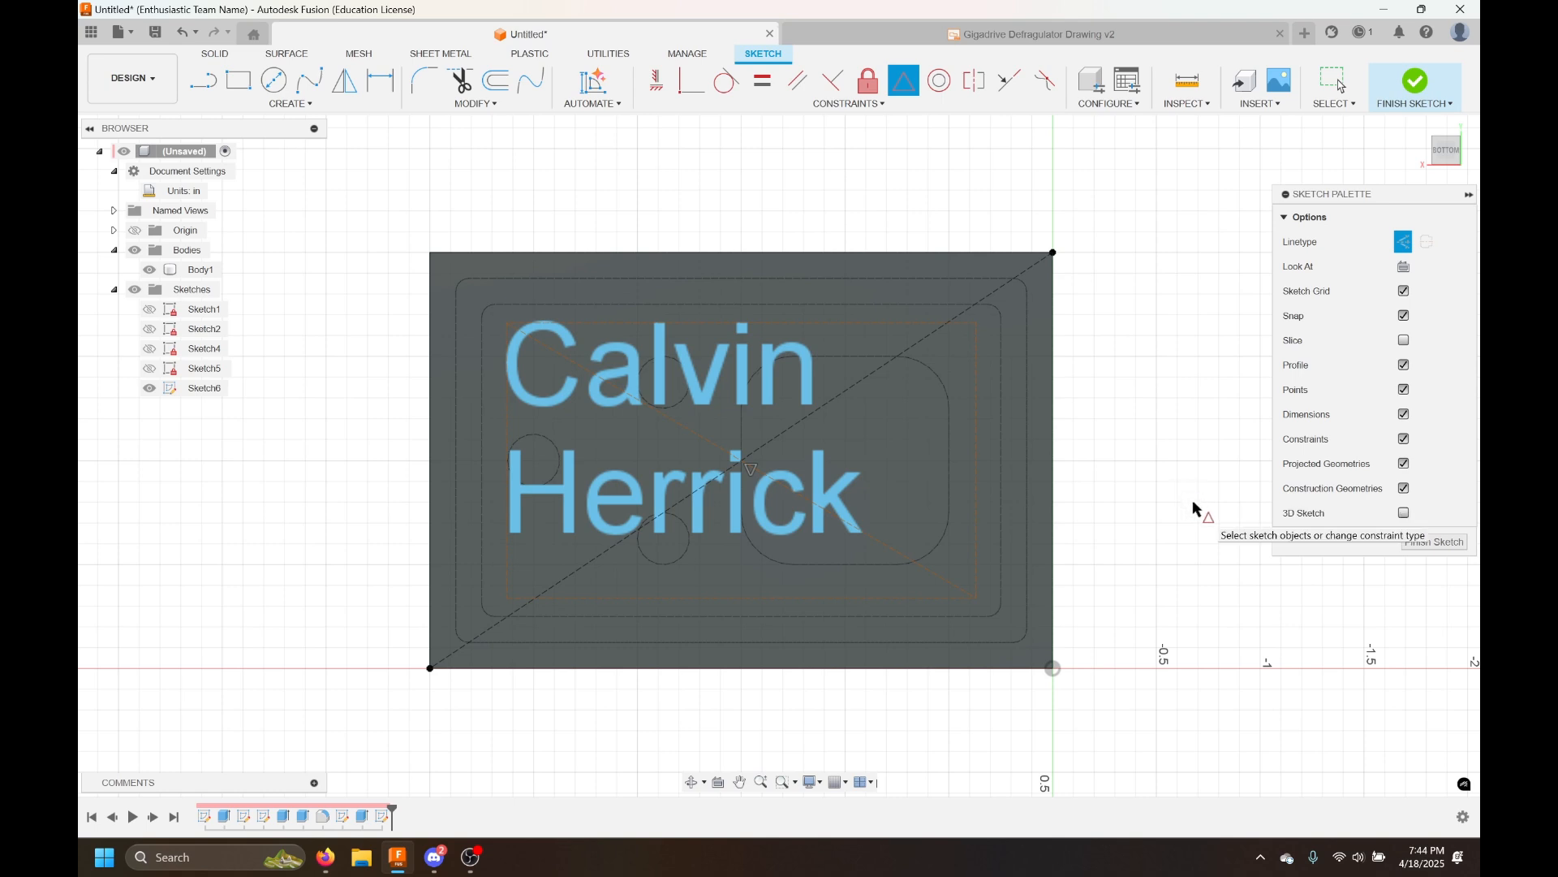
key(Escape)
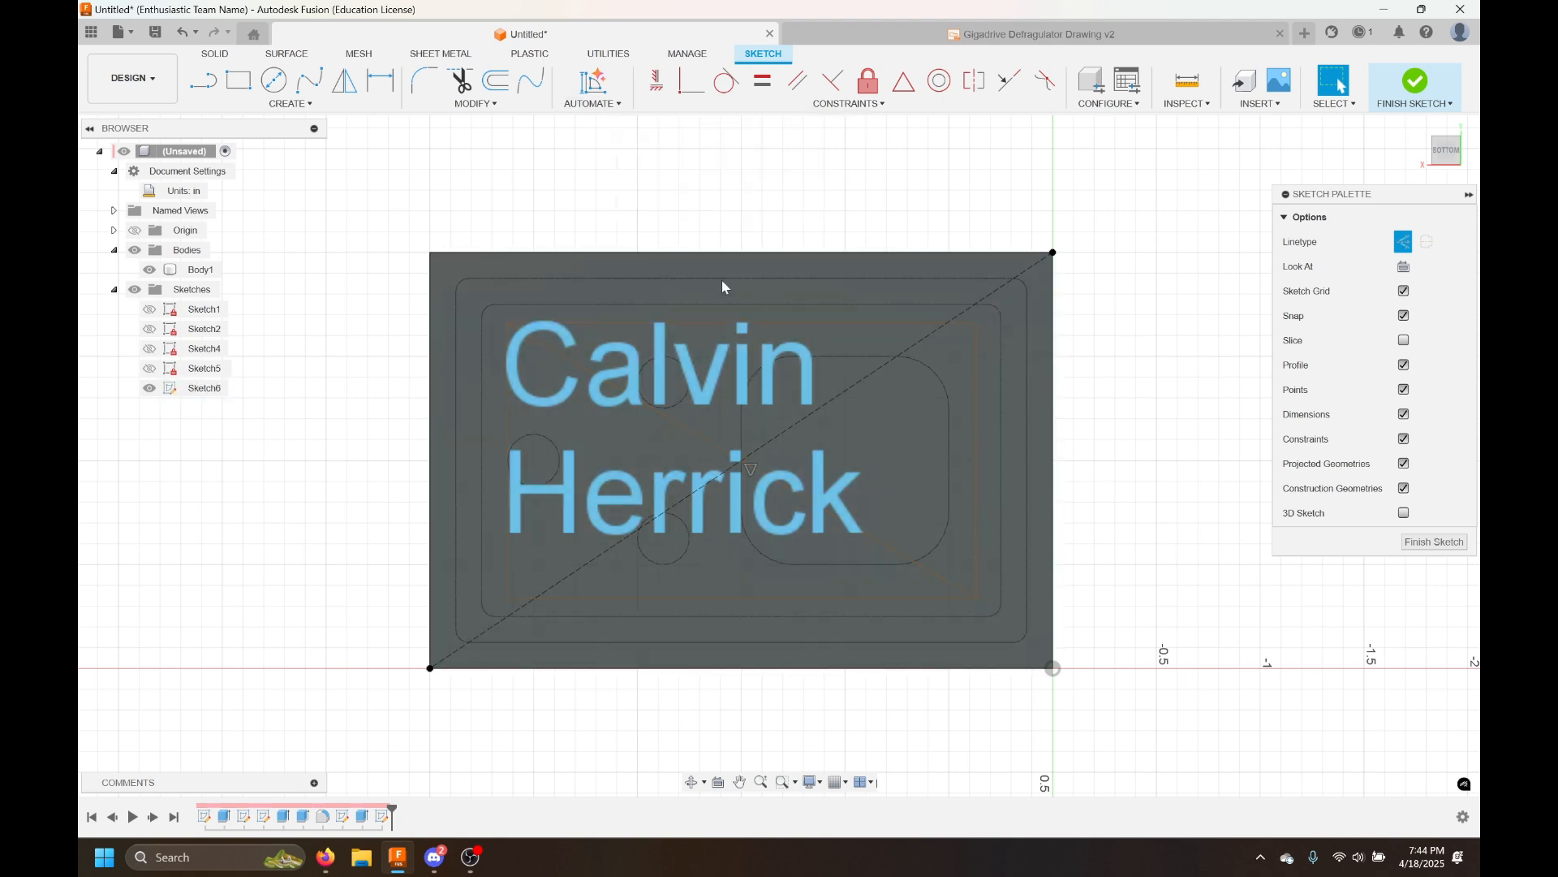
Try rotating the text box and constraining it horizontal, then undo the rotation
mouse_move(507, 320)
mouse_down()
mouse_move(478, 403)
mouse_move(327, 408)
mouse_move(202, 501)
mouse_move(97, 459)
mouse_up()
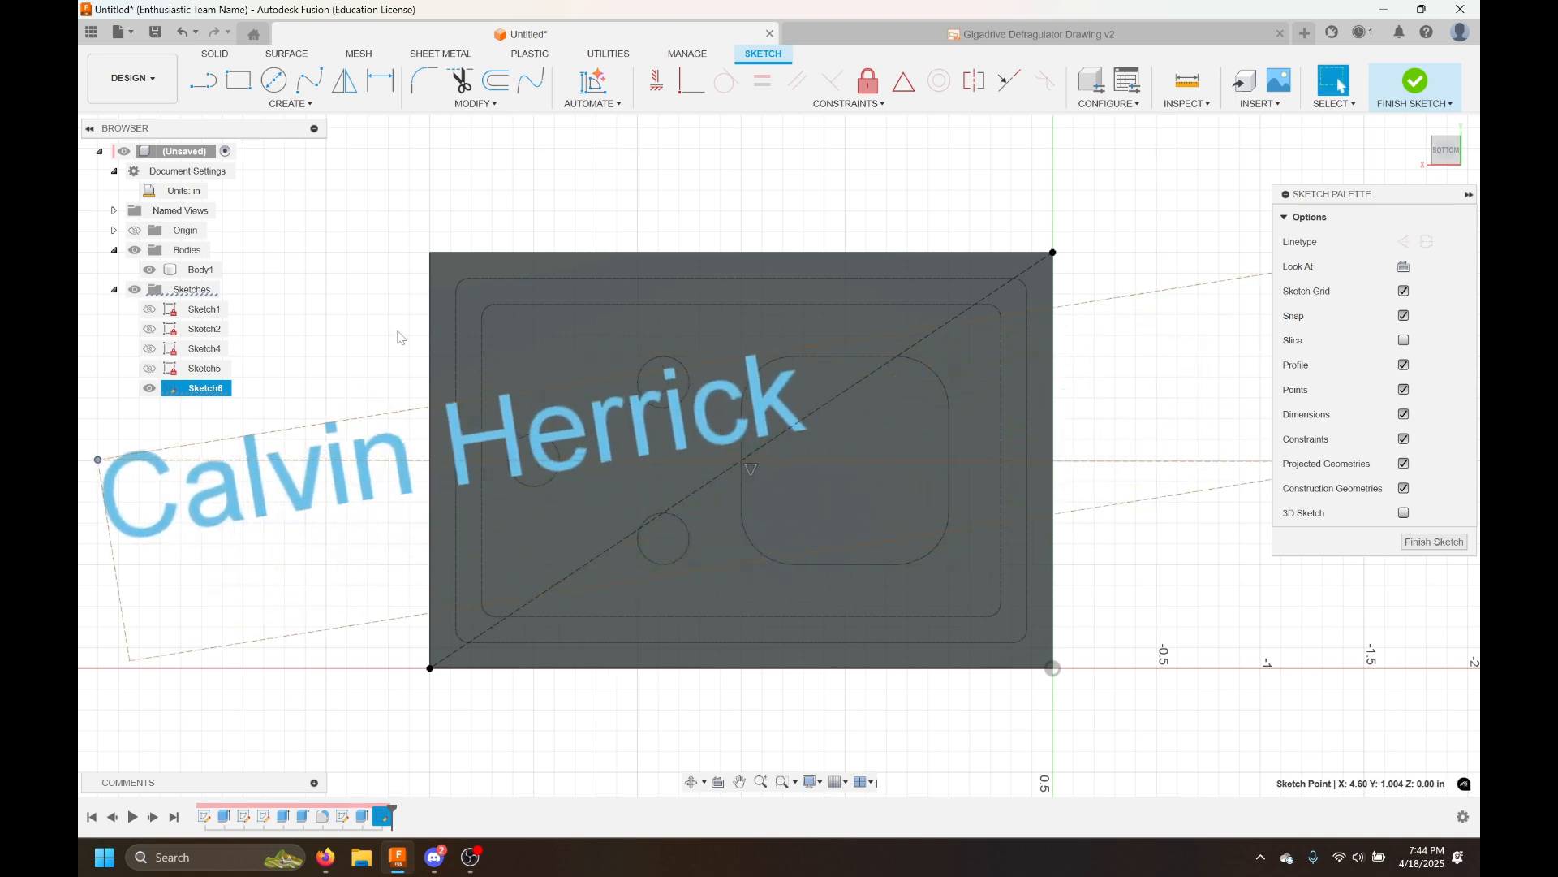
click(656, 81)
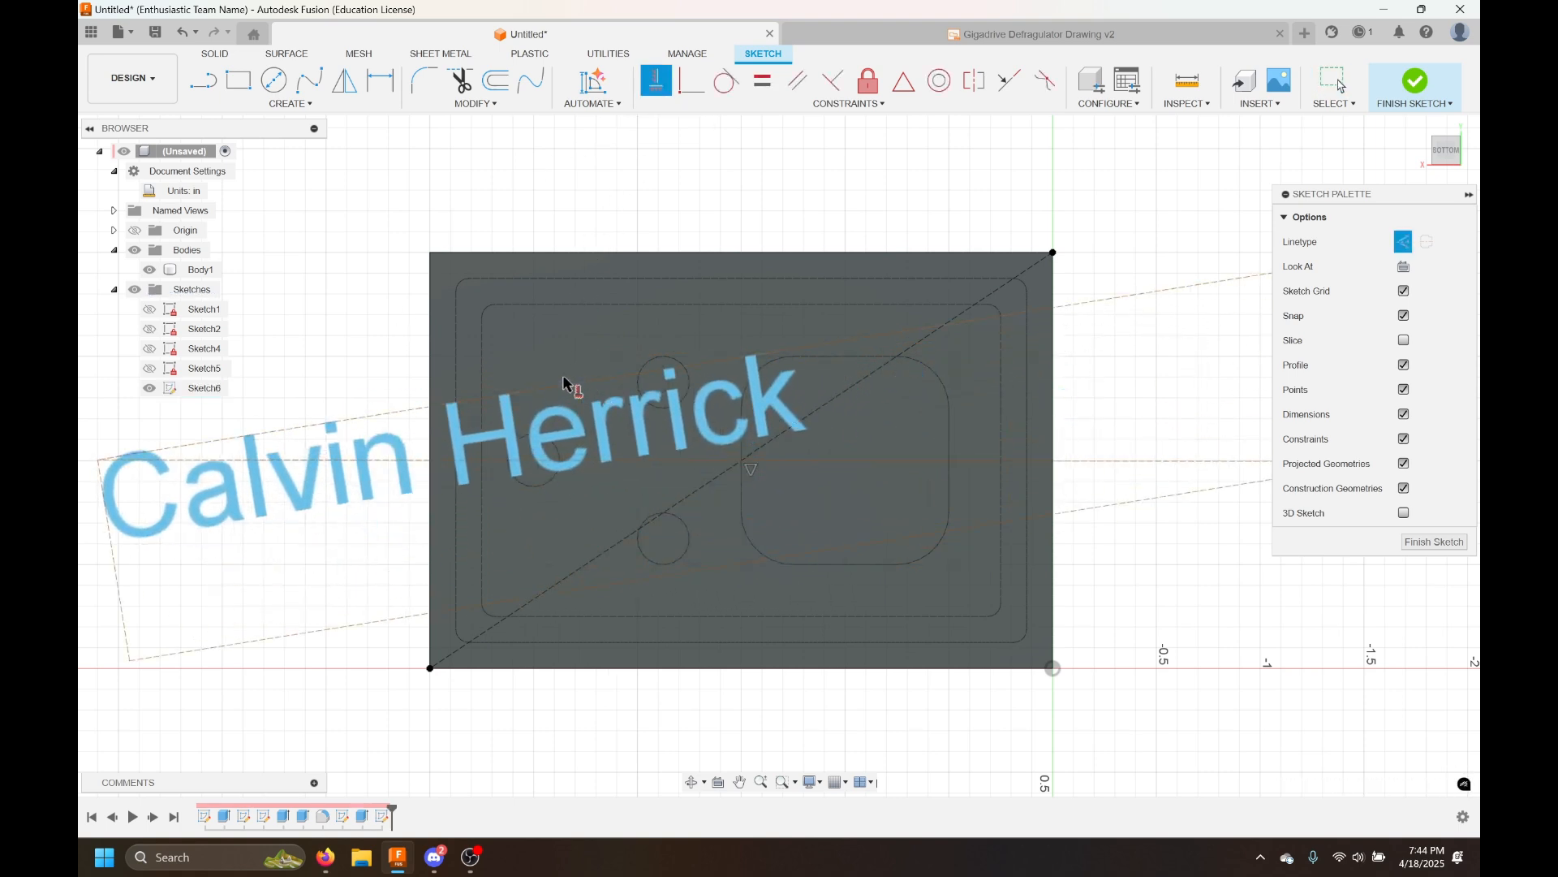
key(Escape)
key(ctrl+z)
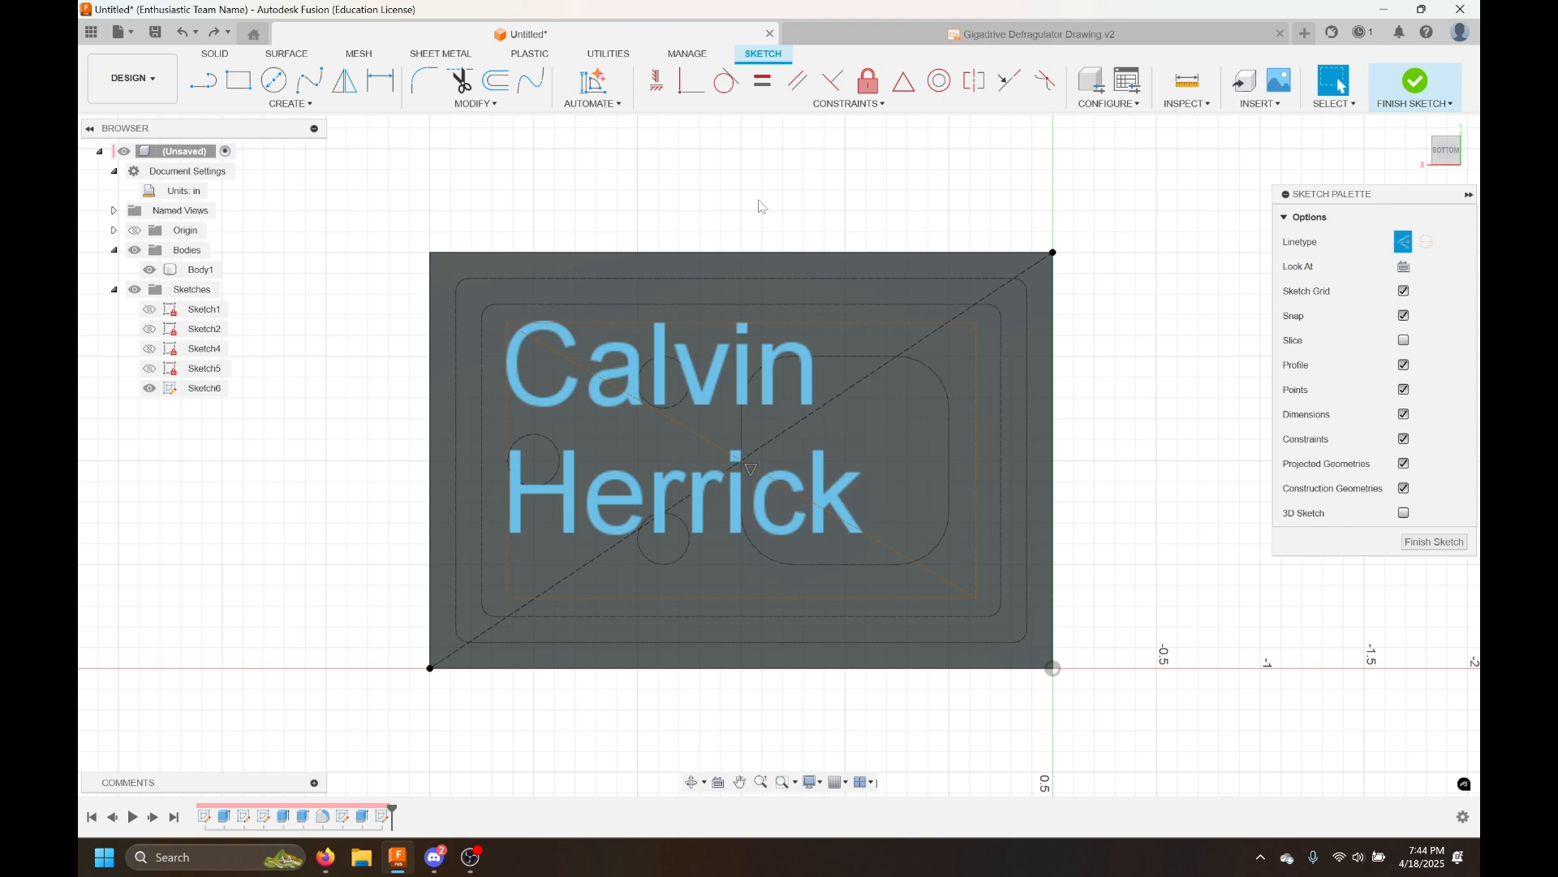
Delete the diagonal line running across the text box
click(876, 371)
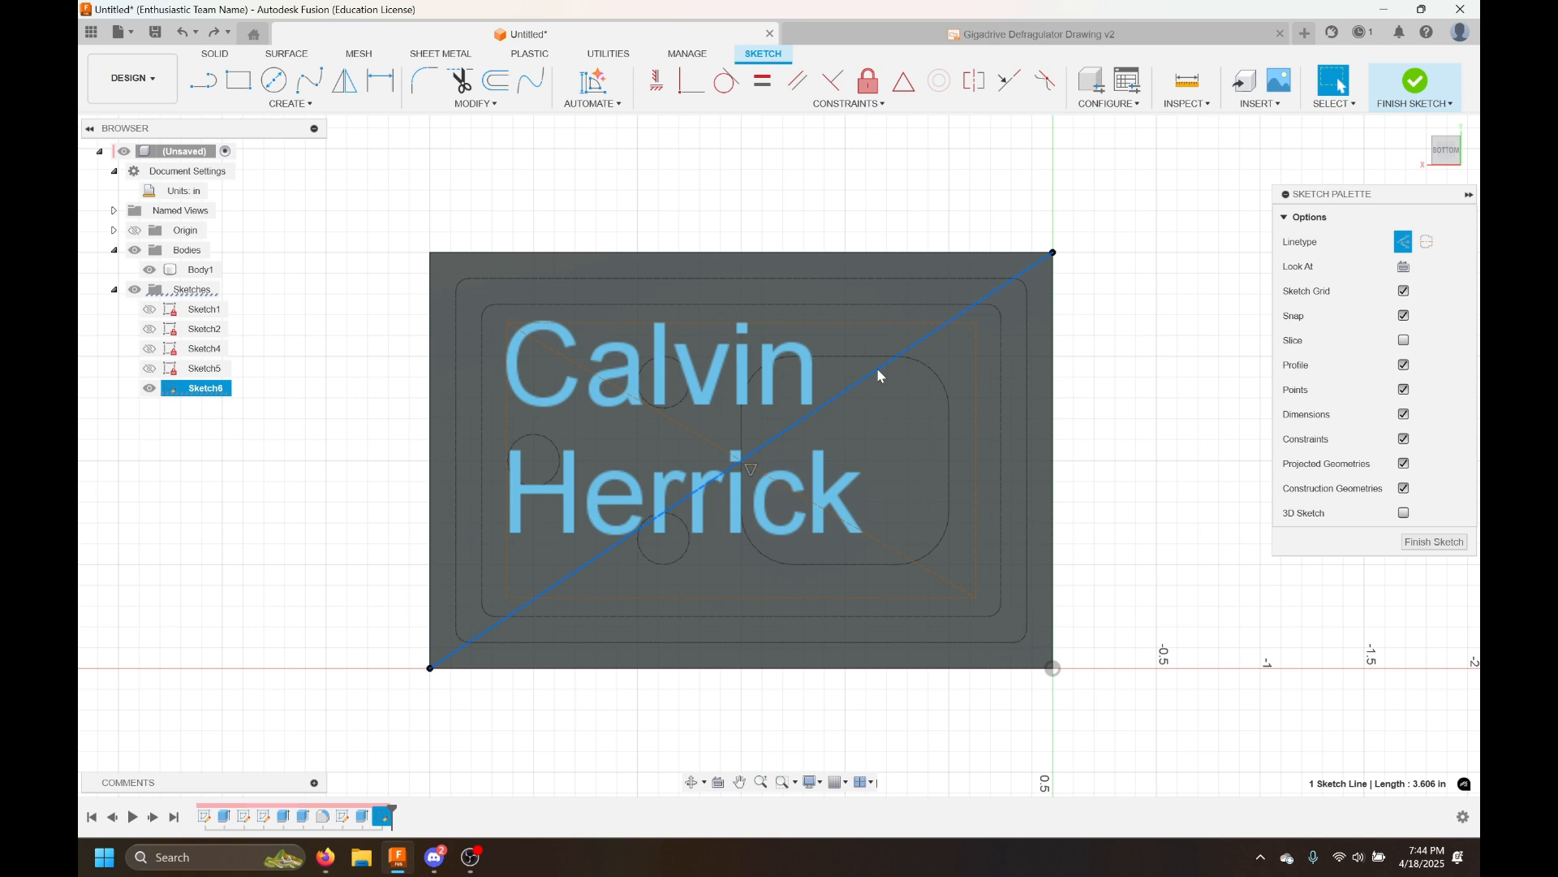
click(897, 552)
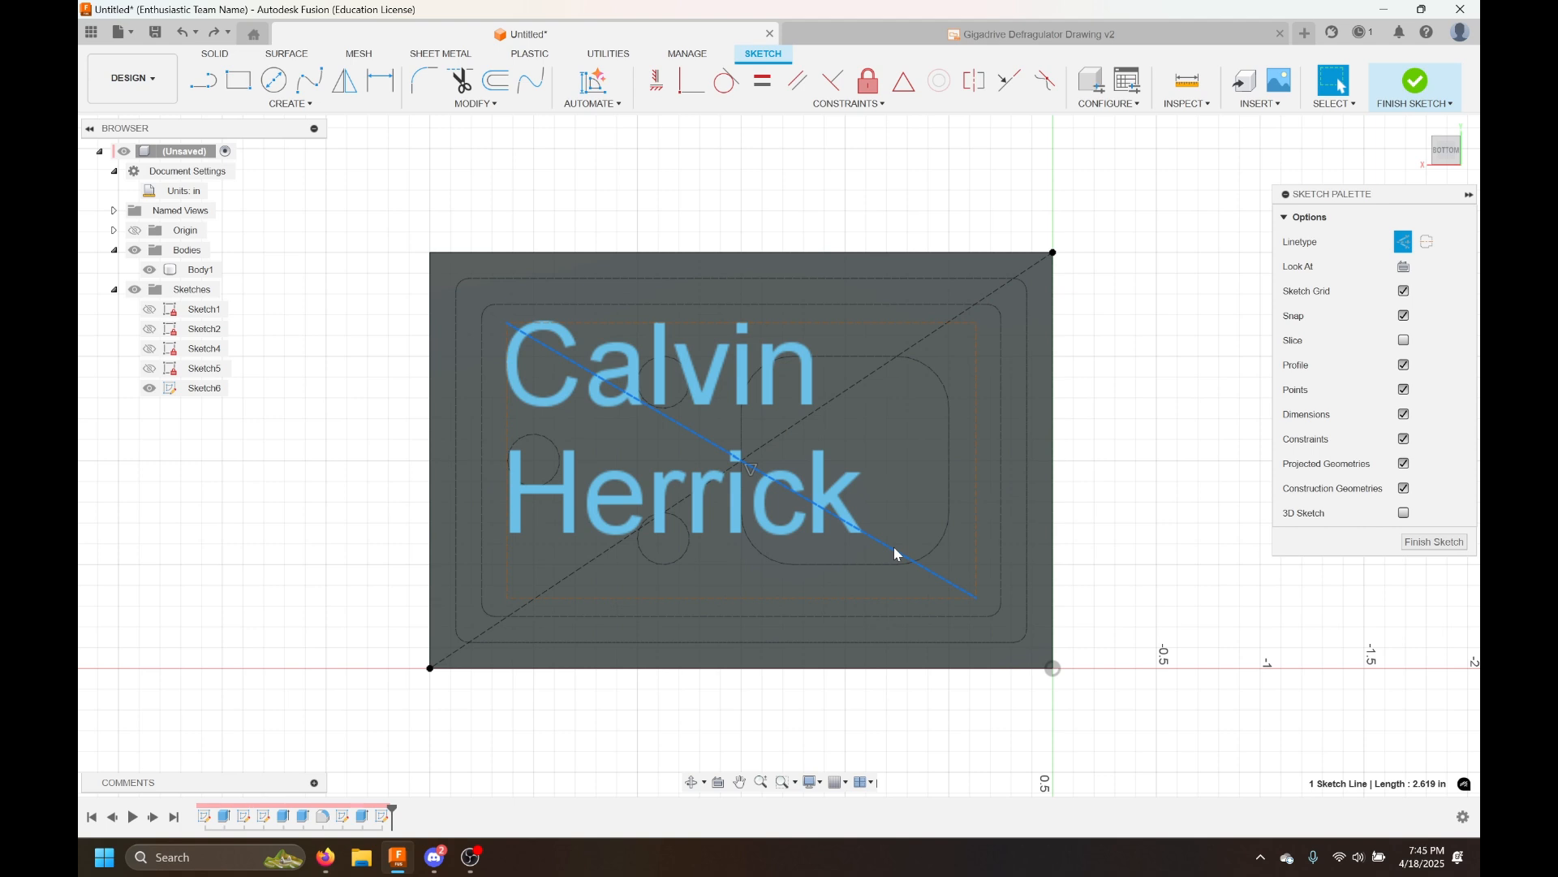
key(Delete)
Select the text box and drag it to a slightly different position on the plate
click(1054, 322)
click(1106, 320)
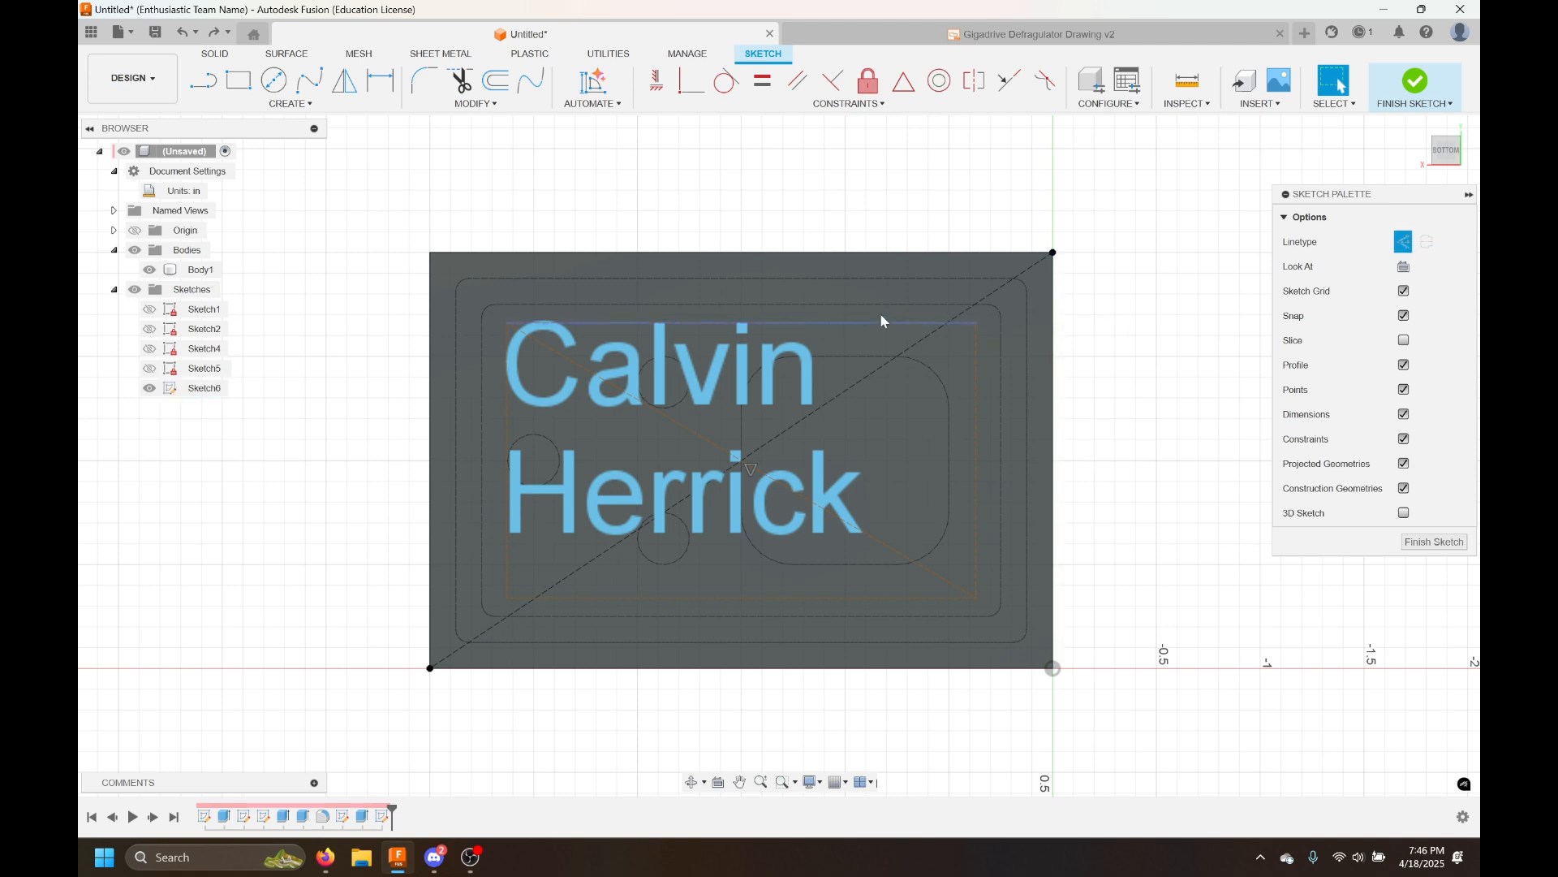
click(856, 324)
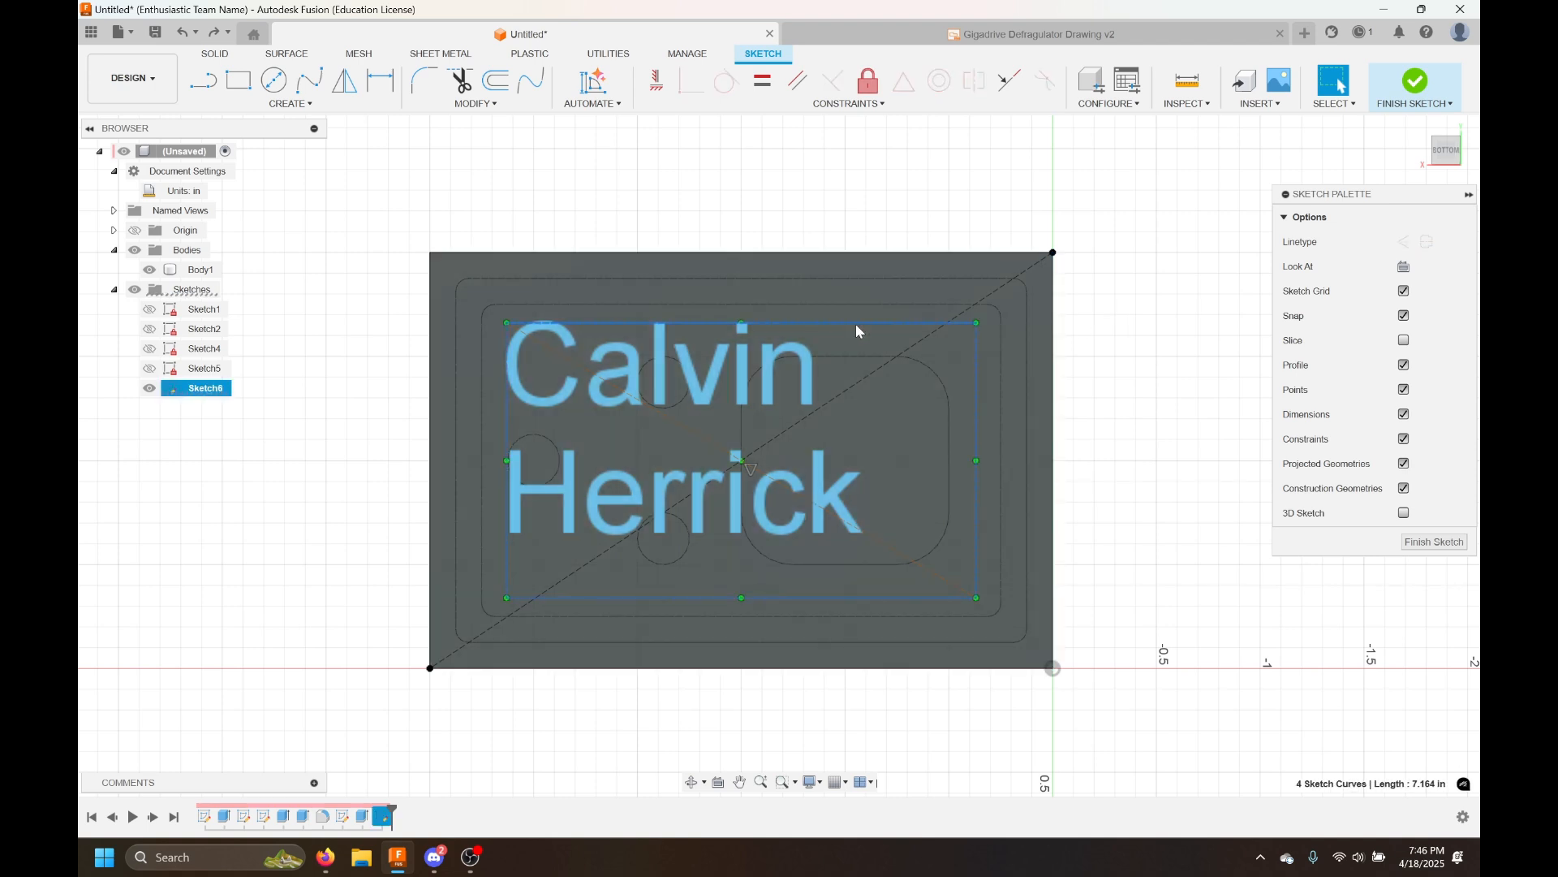
click(846, 197)
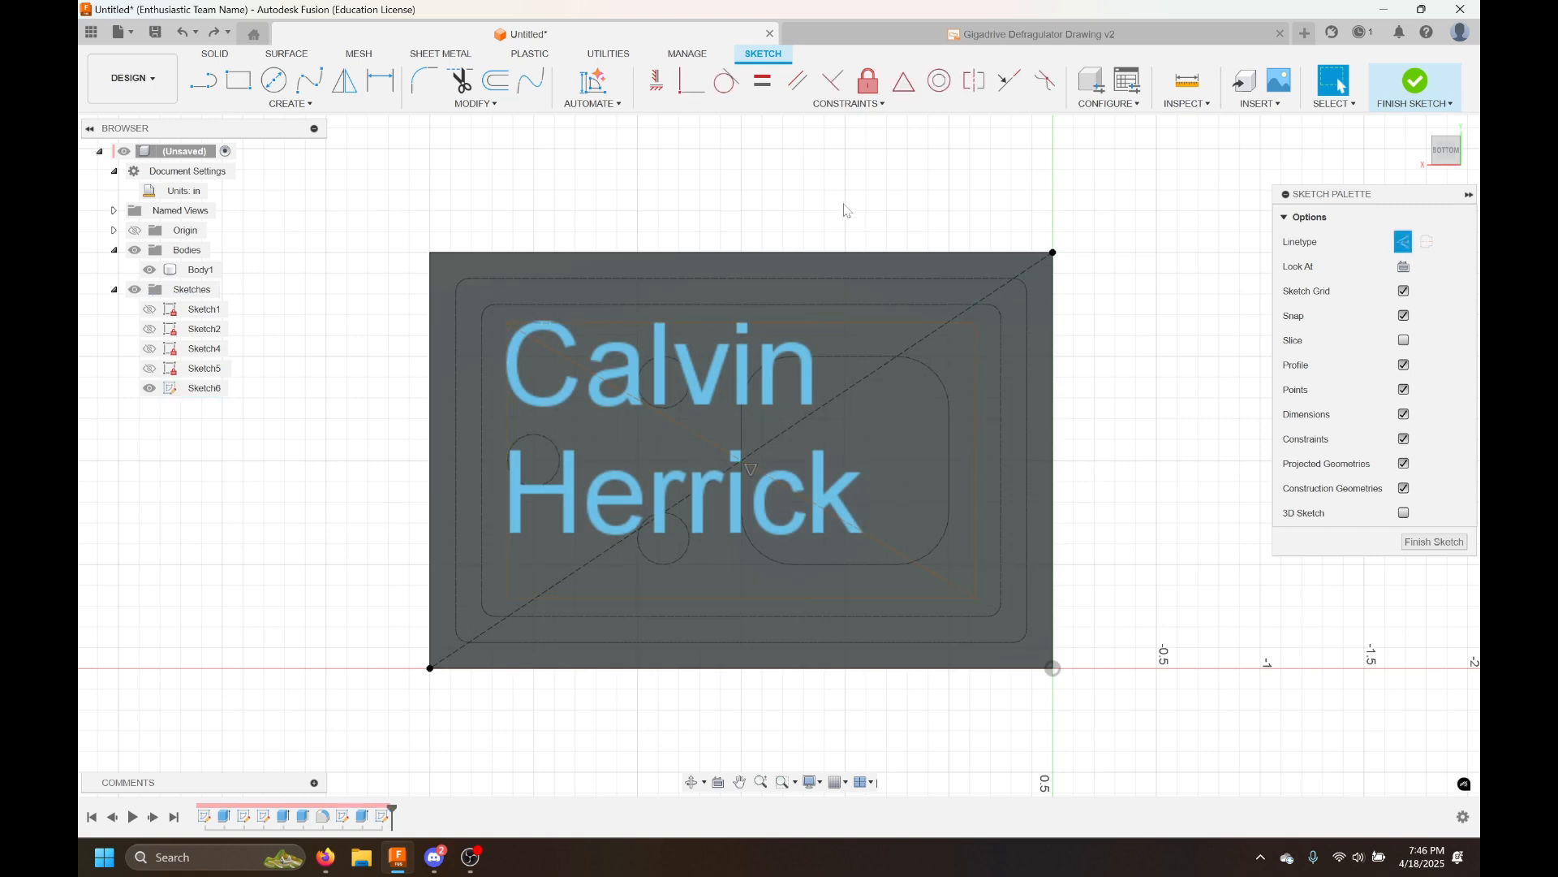
click(828, 320)
mouse_move(847, 294)
mouse_down()
mouse_move(838, 195)
mouse_move(830, 178)
mouse_move(820, 293)
mouse_move(793, 149)
mouse_move(797, 278)
mouse_move(811, 237)
mouse_move(796, 198)
mouse_move(714, 284)
mouse_move(751, 313)
mouse_move(789, 335)
mouse_move(879, 334)
mouse_move(898, 216)
mouse_move(834, 302)
mouse_move(833, 254)
mouse_move(821, 265)
mouse_move(976, 371)
mouse_move(1092, 331)
mouse_move(966, 420)
mouse_up()
click(798, 210)
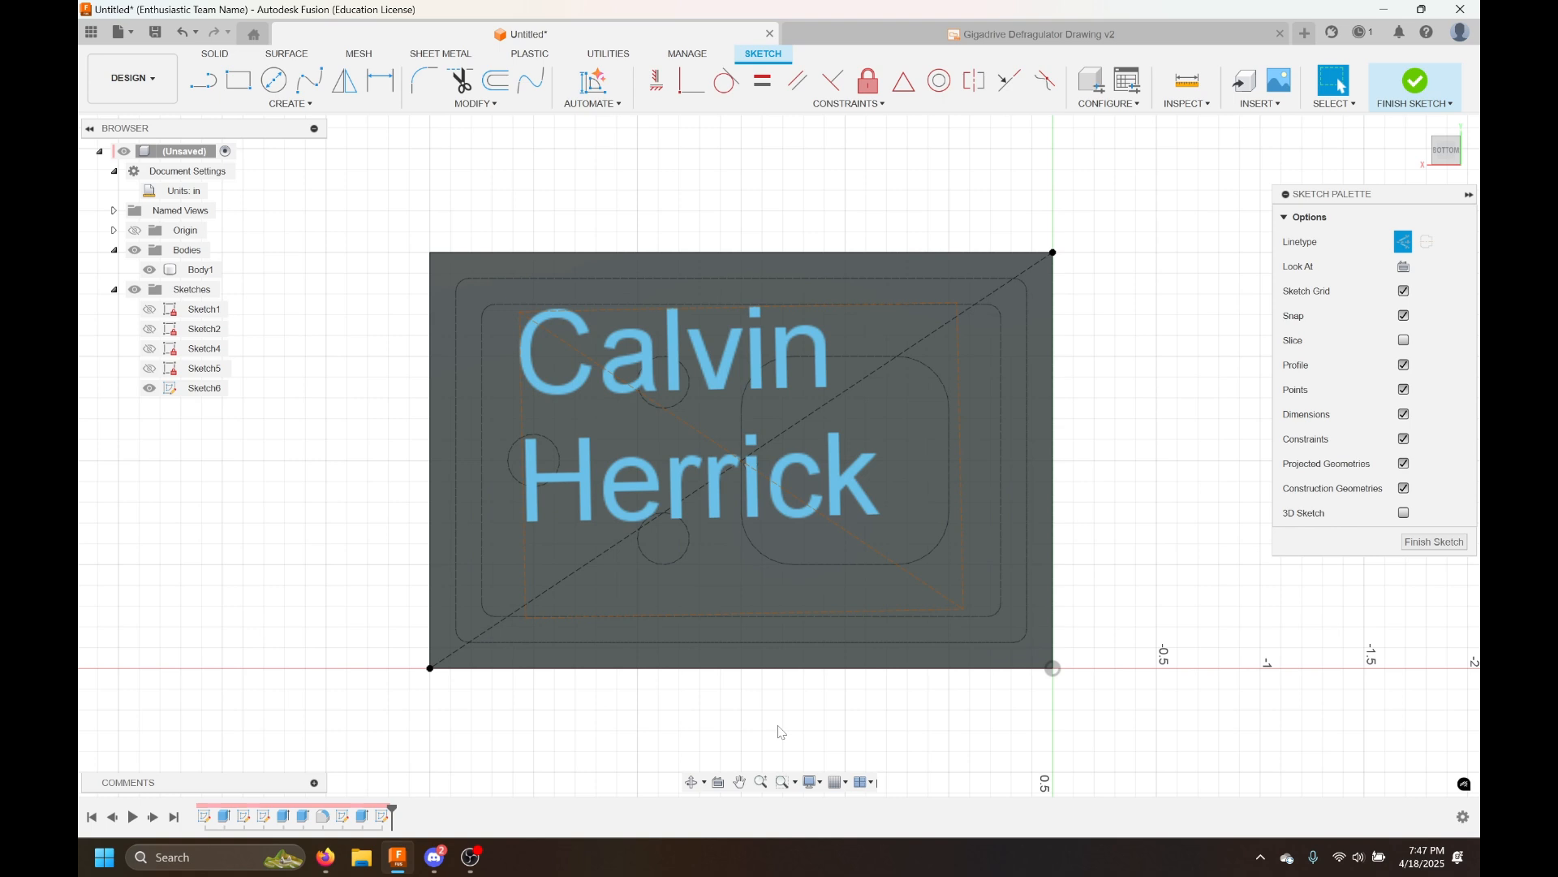
Rotate the text box, constrain its edge horizontal, and drag it back over the plate's middle
click(765, 463)
mouse_move(964, 303)
mouse_down()
mouse_move(979, 169)
mouse_move(960, 119)
mouse_move(1012, 146)
mouse_move(984, 126)
mouse_move(915, 128)
mouse_move(931, 138)
mouse_up()
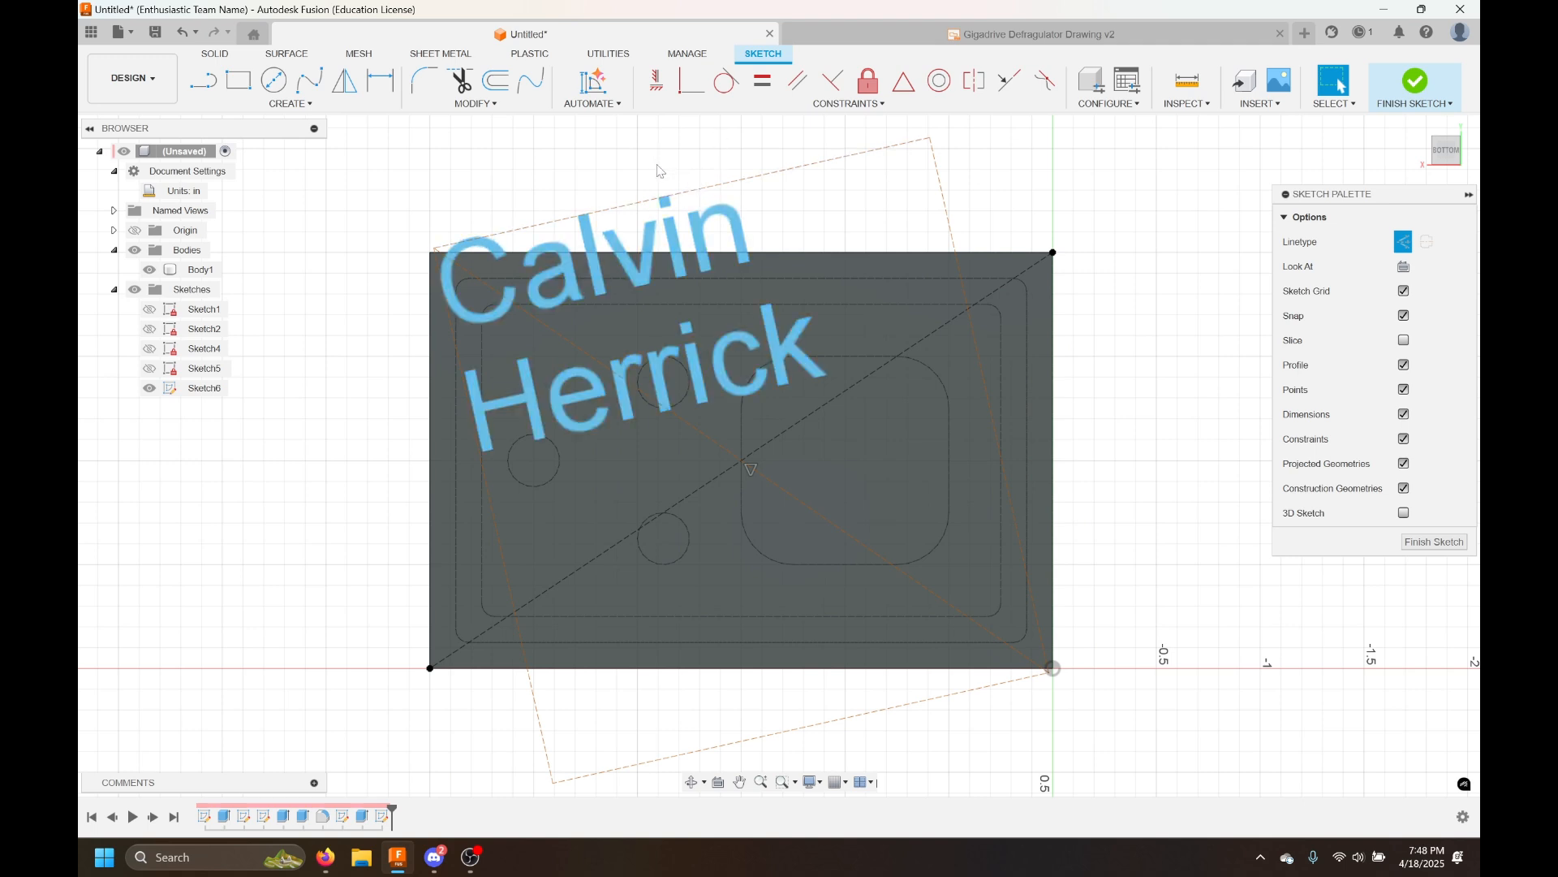
click(654, 83)
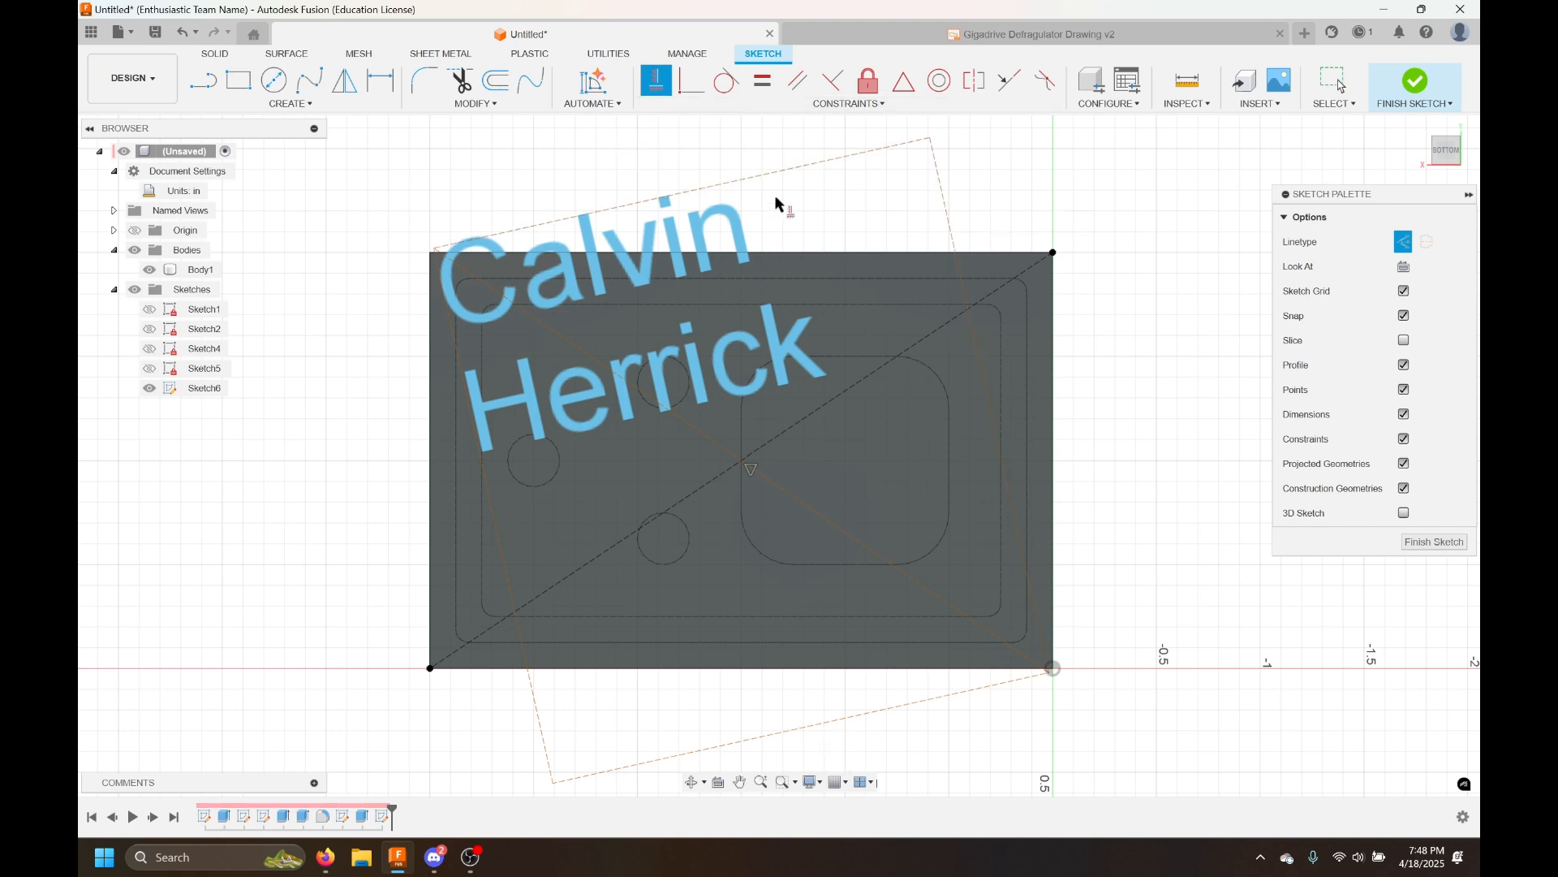
click(781, 167)
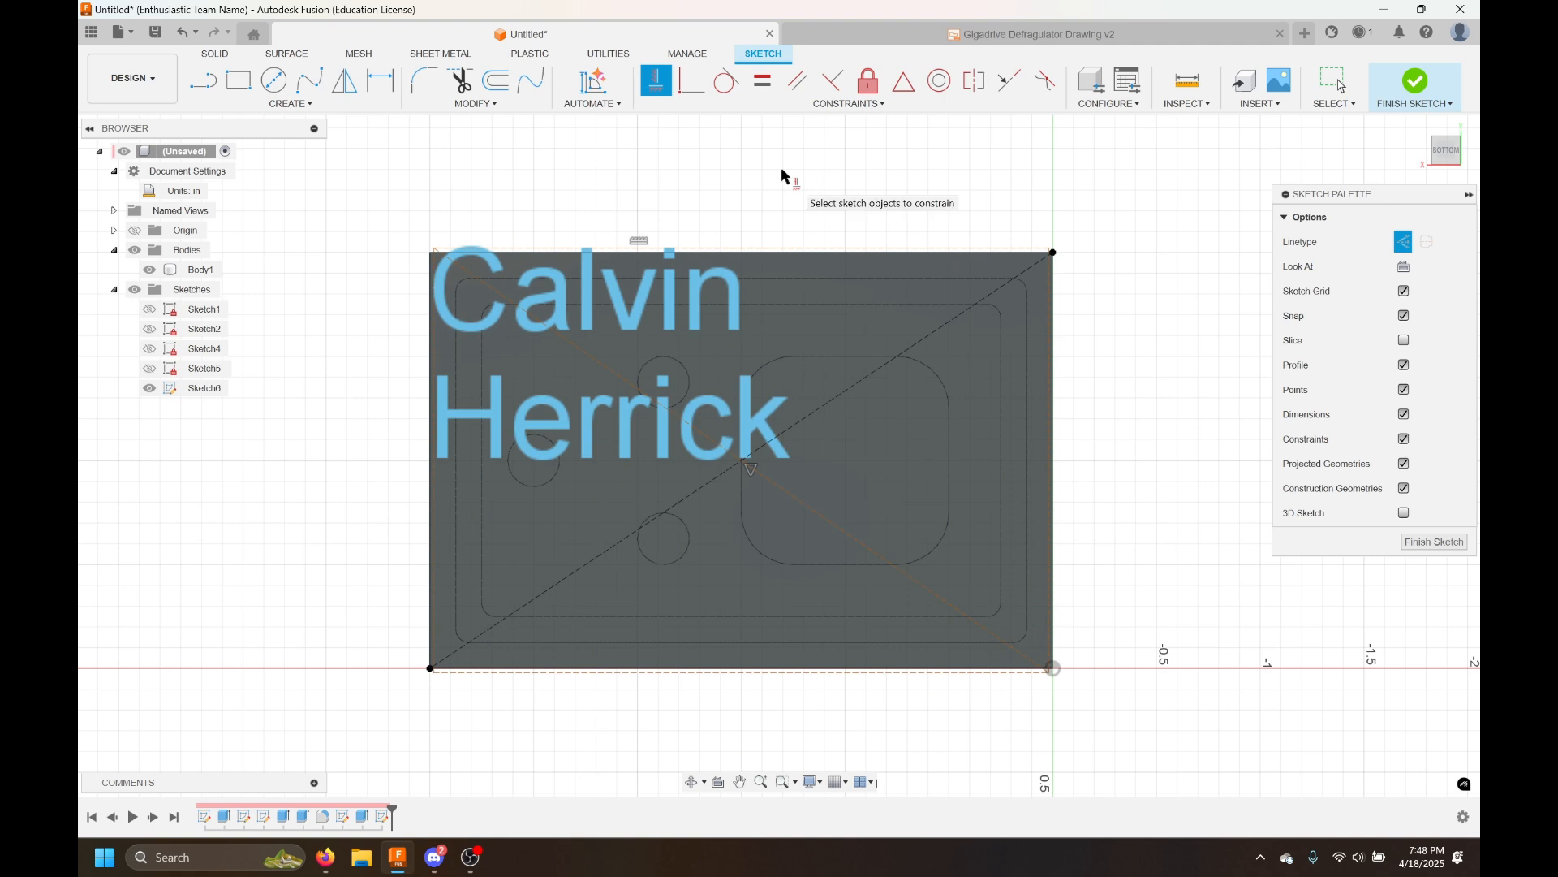
key(Escape)
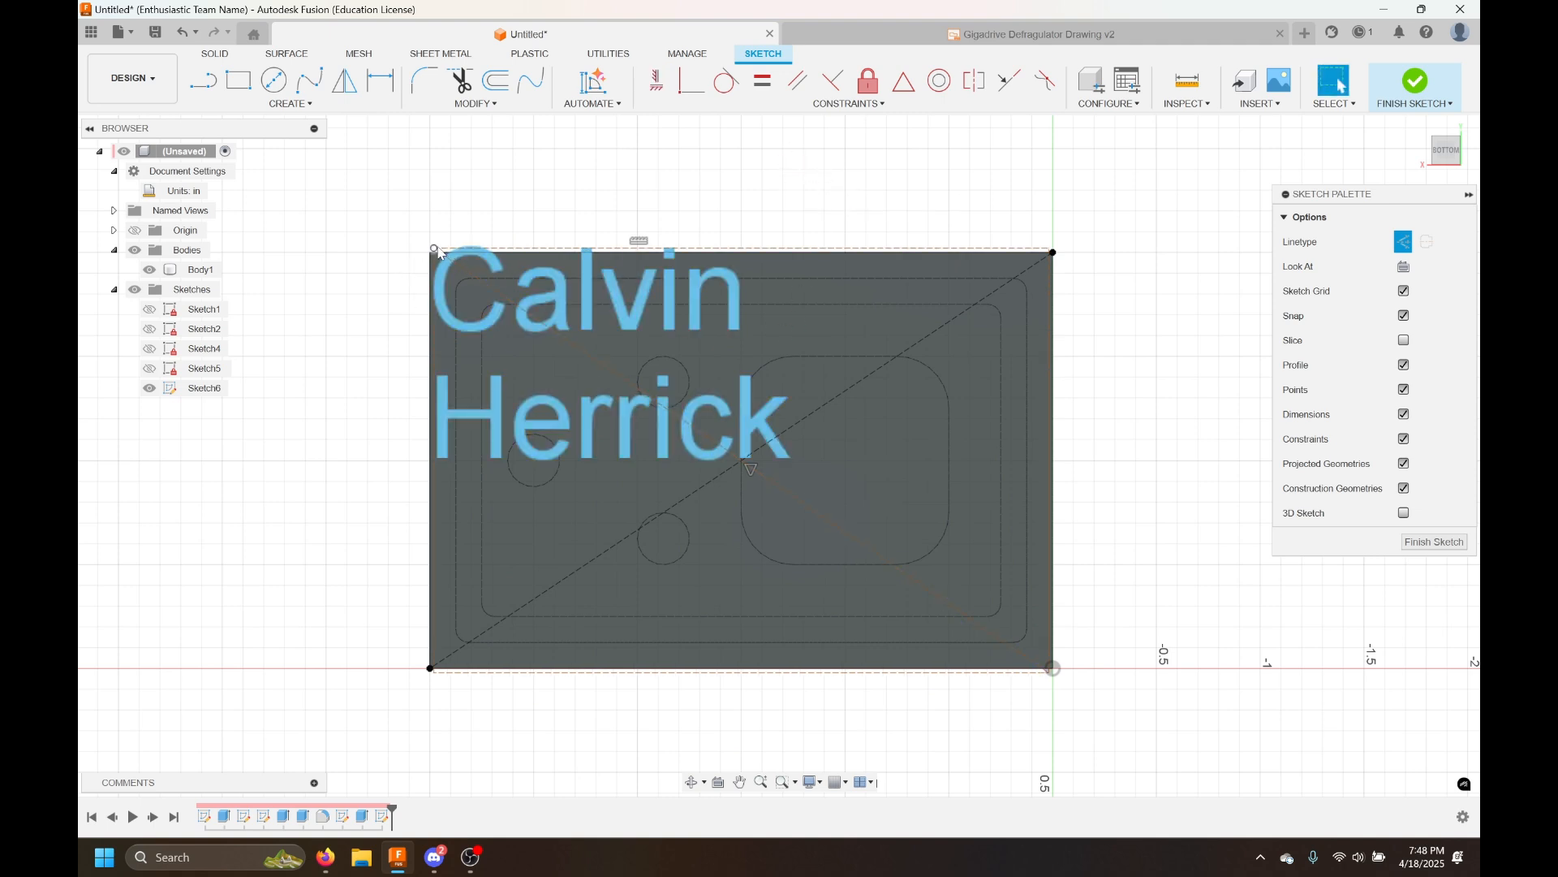
drag(432, 252, 533, 345)
click(647, 194)
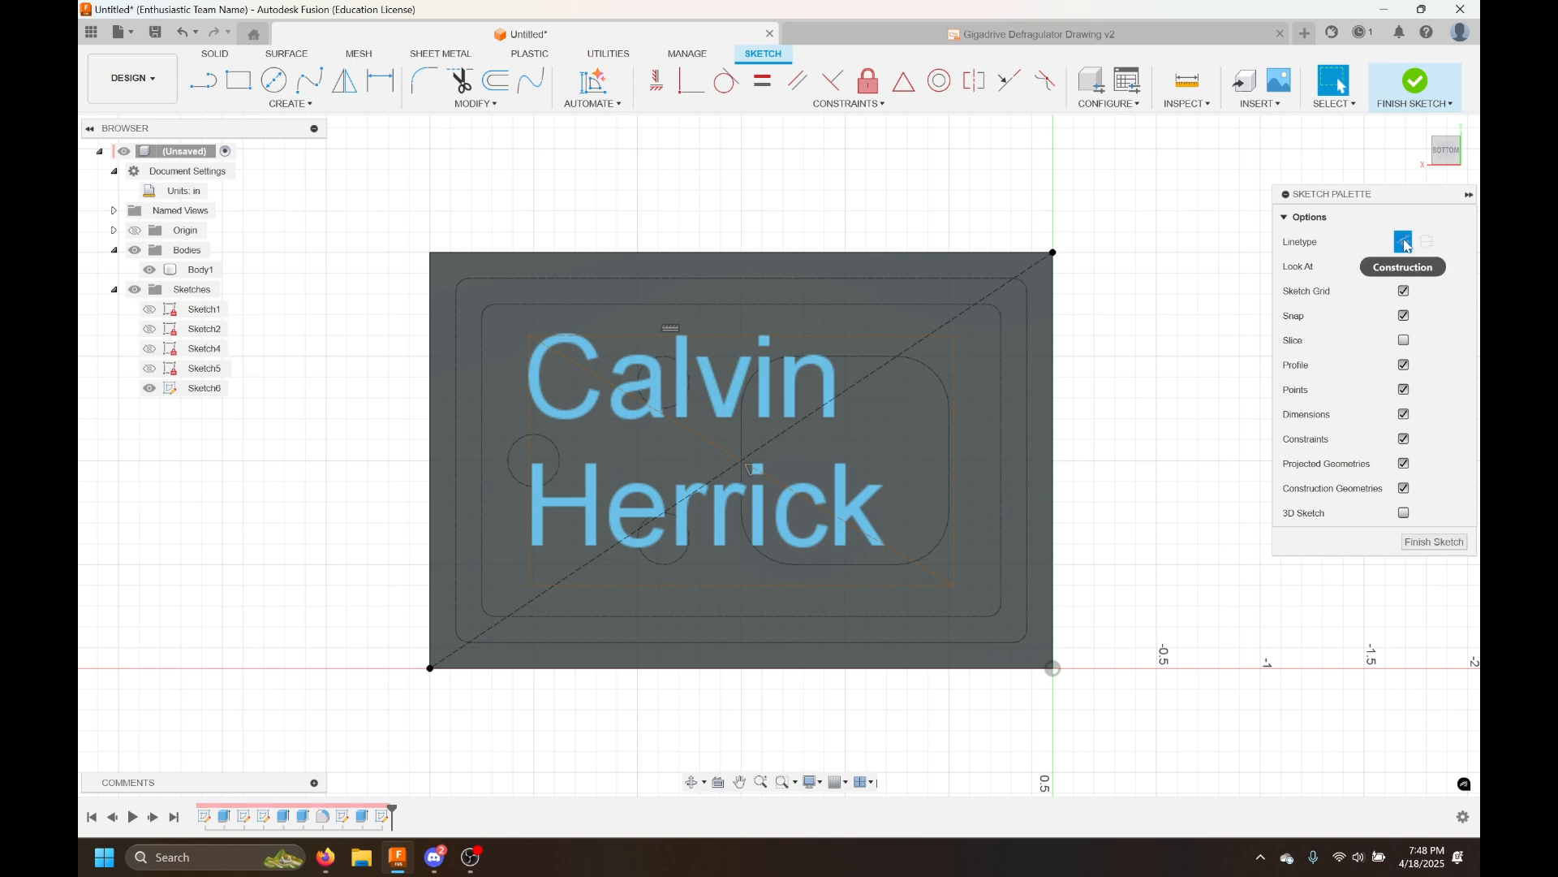
Draw a rectangle about 0.9 by 0.8 in to the right of the plate
middle_drag(1074, 294, 747, 290)
key(r)
click(936, 301)
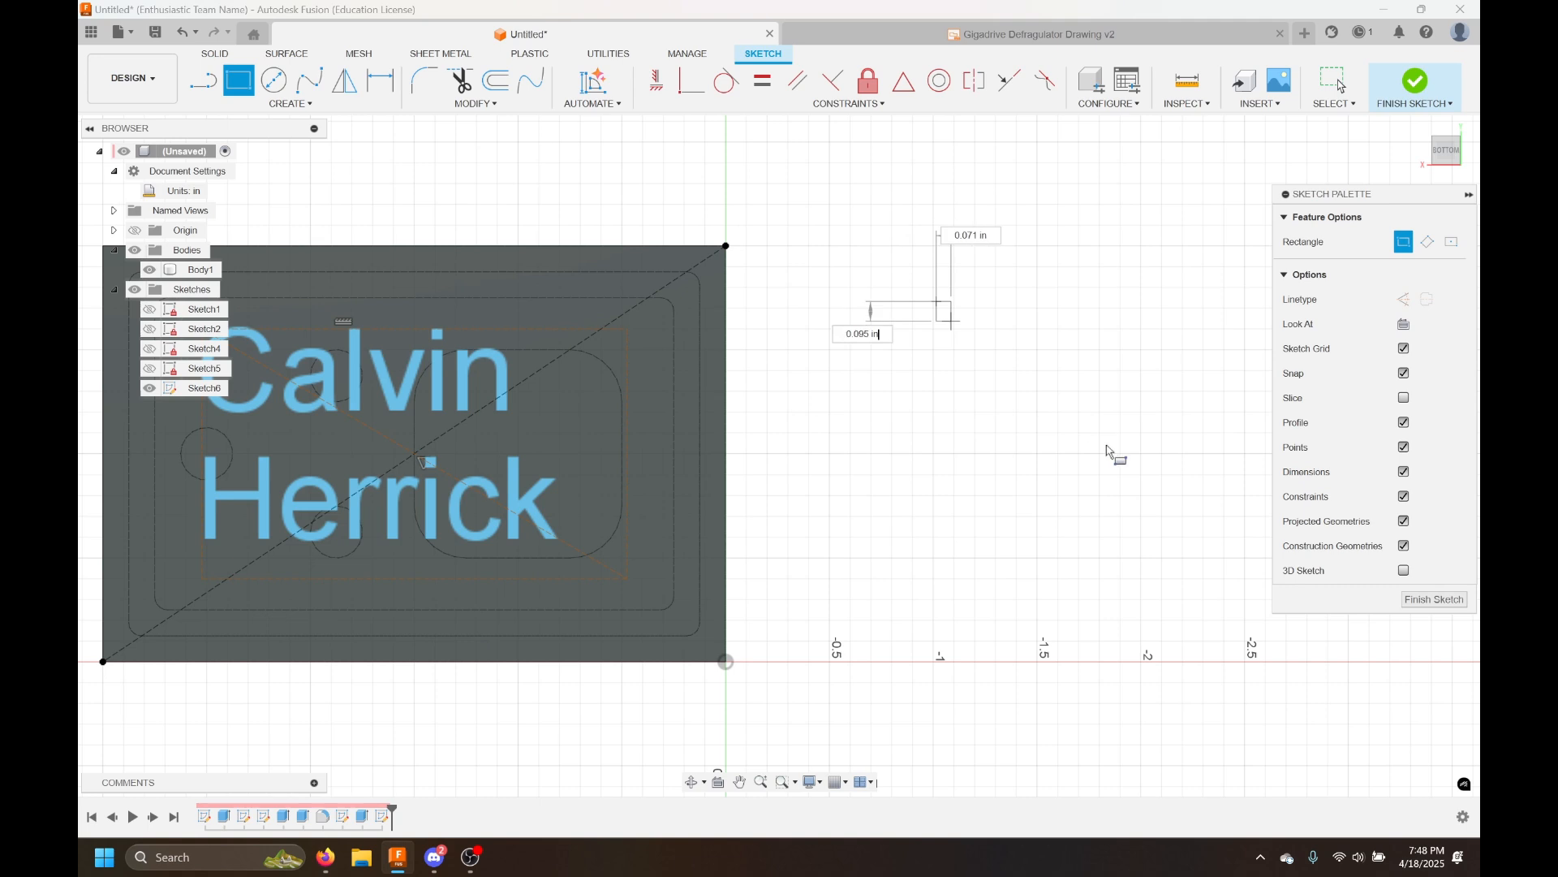
click(1130, 471)
key(Escape)
Draw a vertical line about 0.8 in long across the rectangle and set it to centerline linetype
key(l)
click(1067, 301)
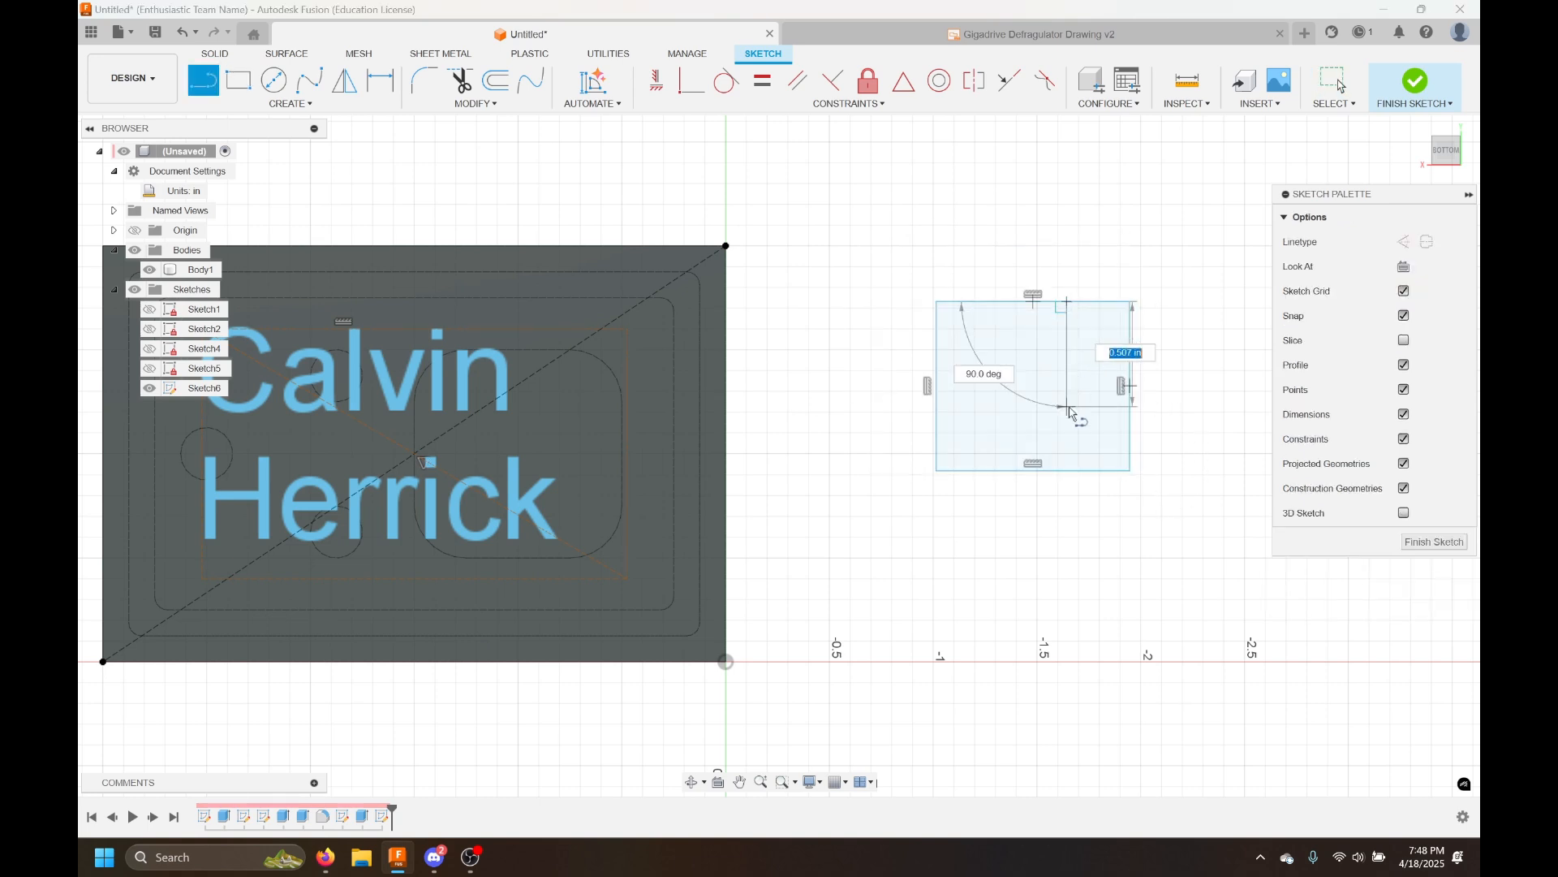
click(1066, 470)
click(1068, 451)
click(1428, 242)
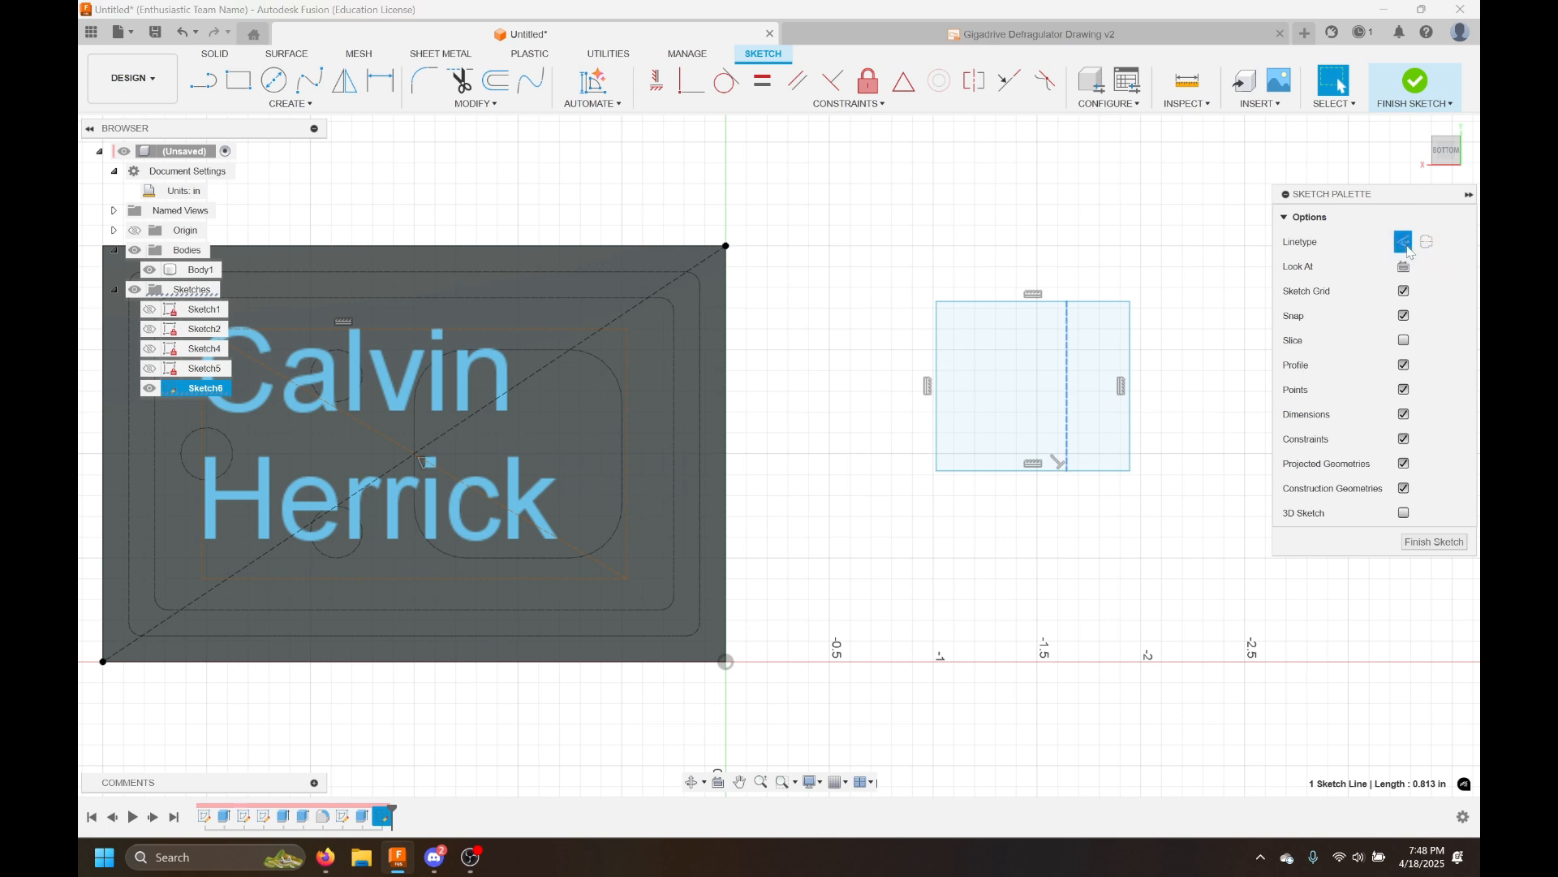
scroll(1066, 416, up, 6)
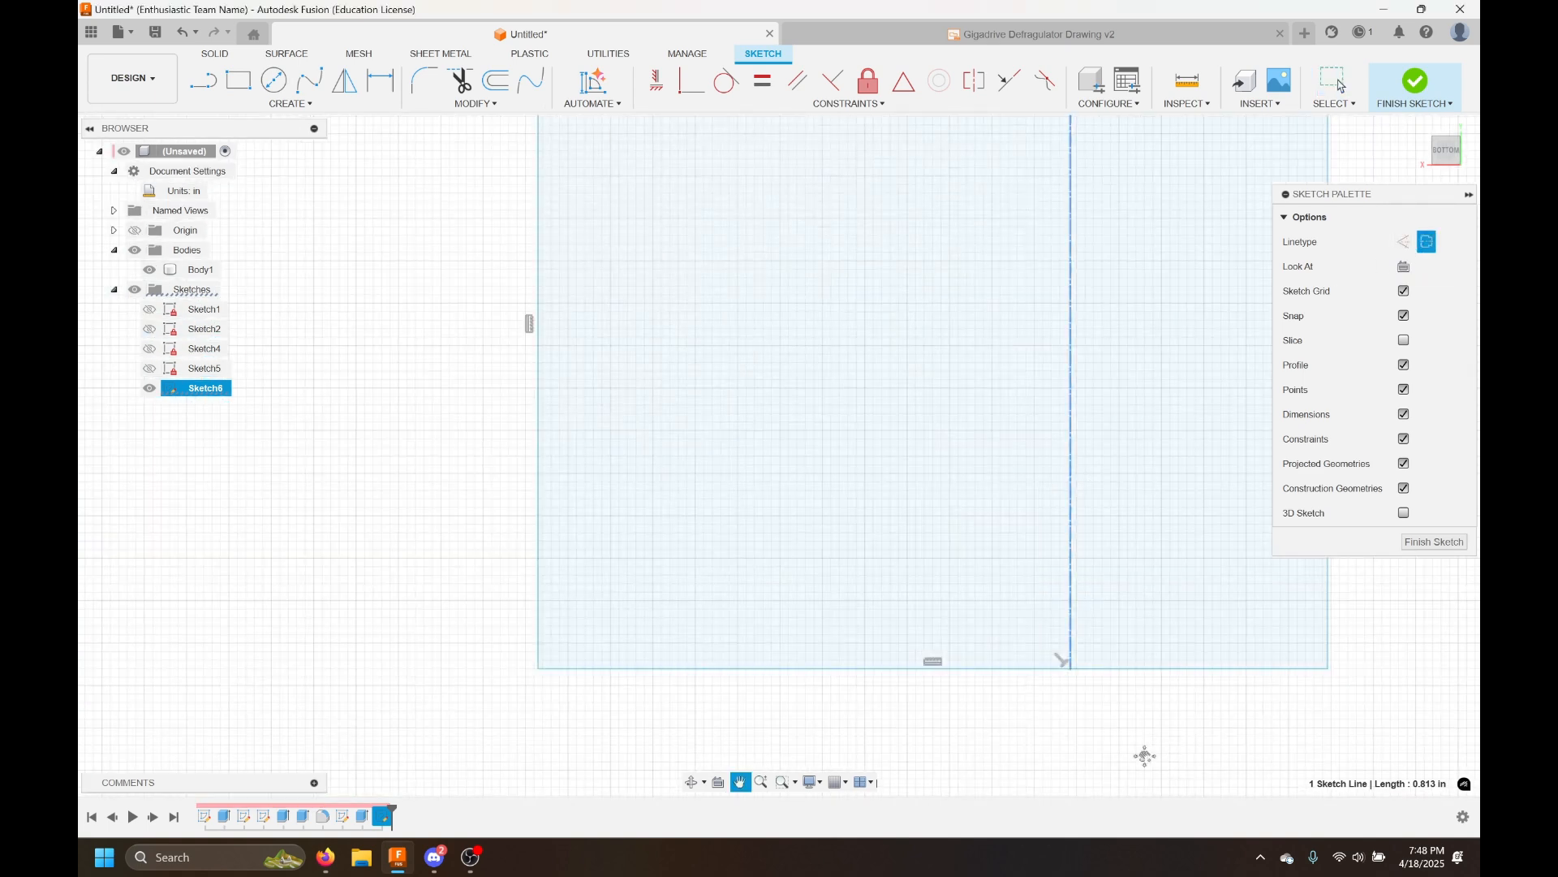
middle_drag(1158, 744, 1070, 810)
scroll(1203, 679, down, 2)
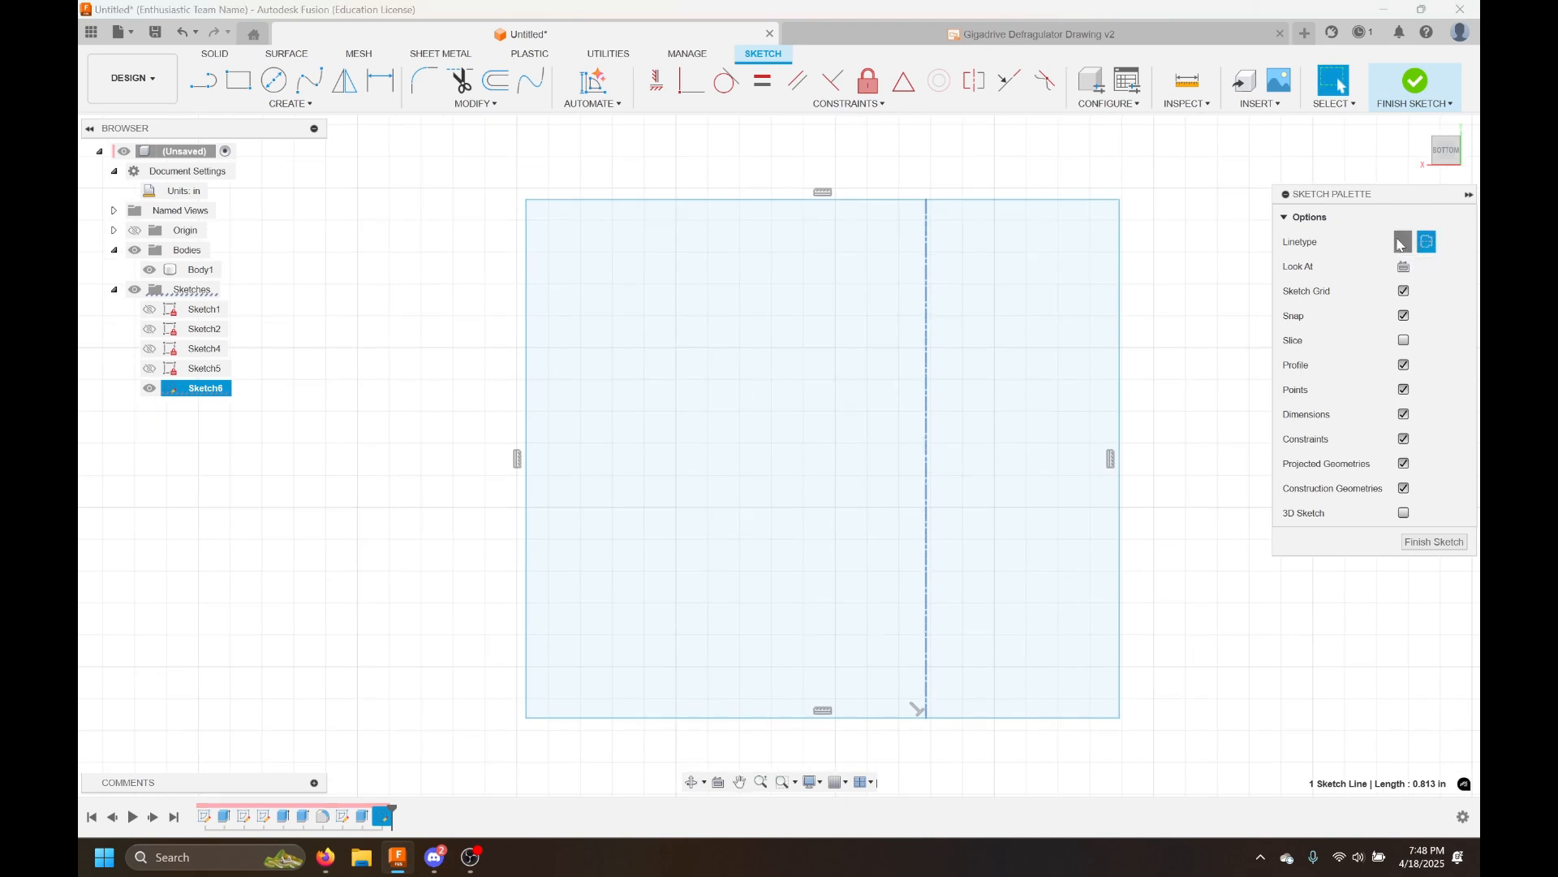
Switch to the Gigadrive Defragulator drawing and examine its section line and hole centerlines
click(1181, 42)
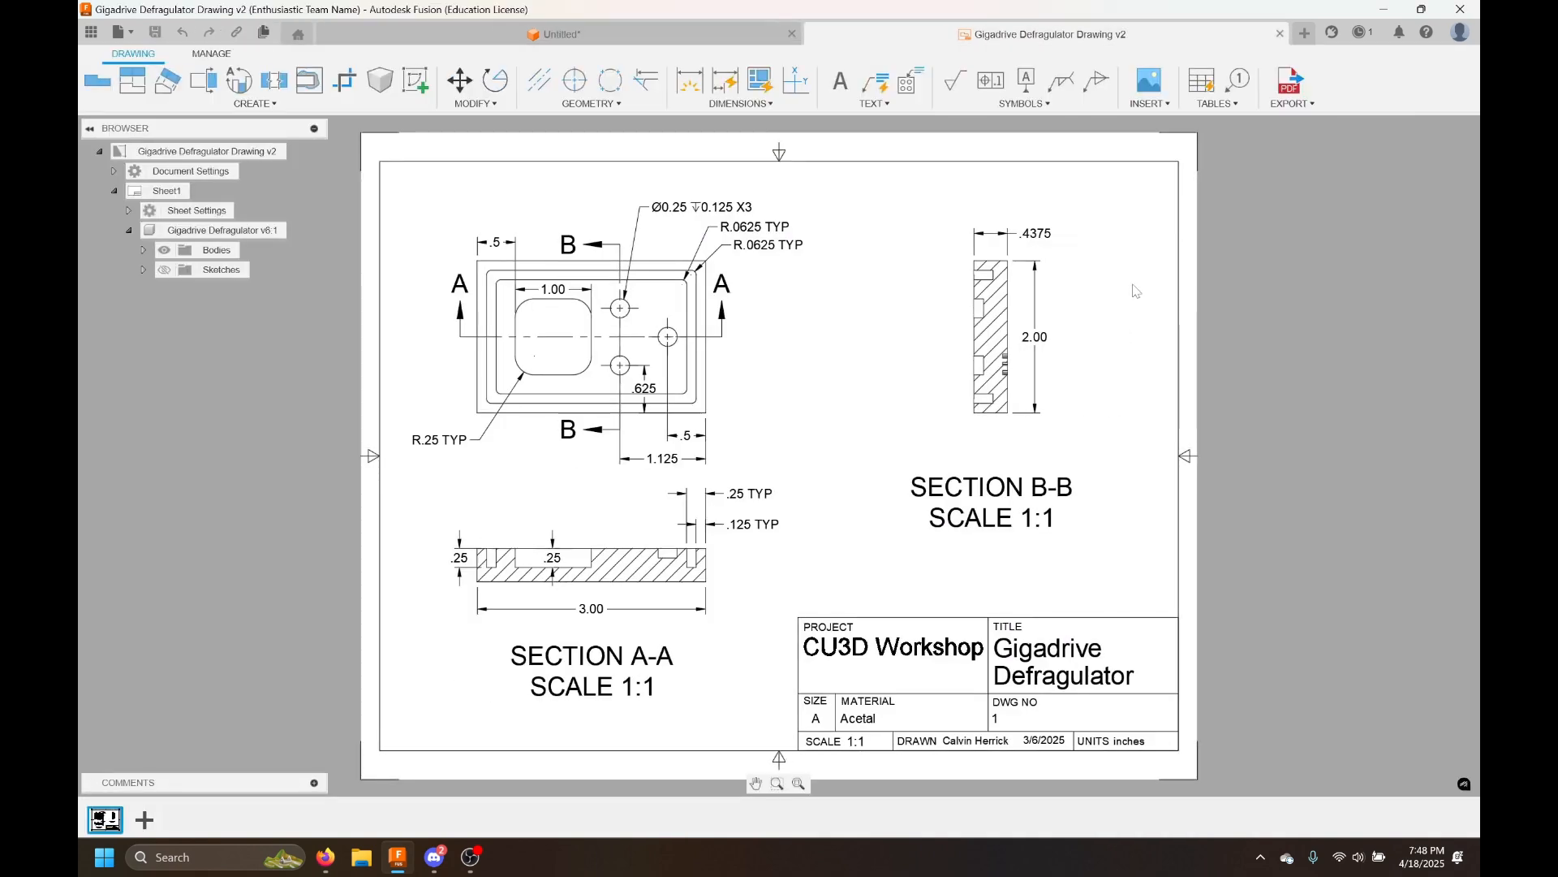
scroll(535, 410, up, 3)
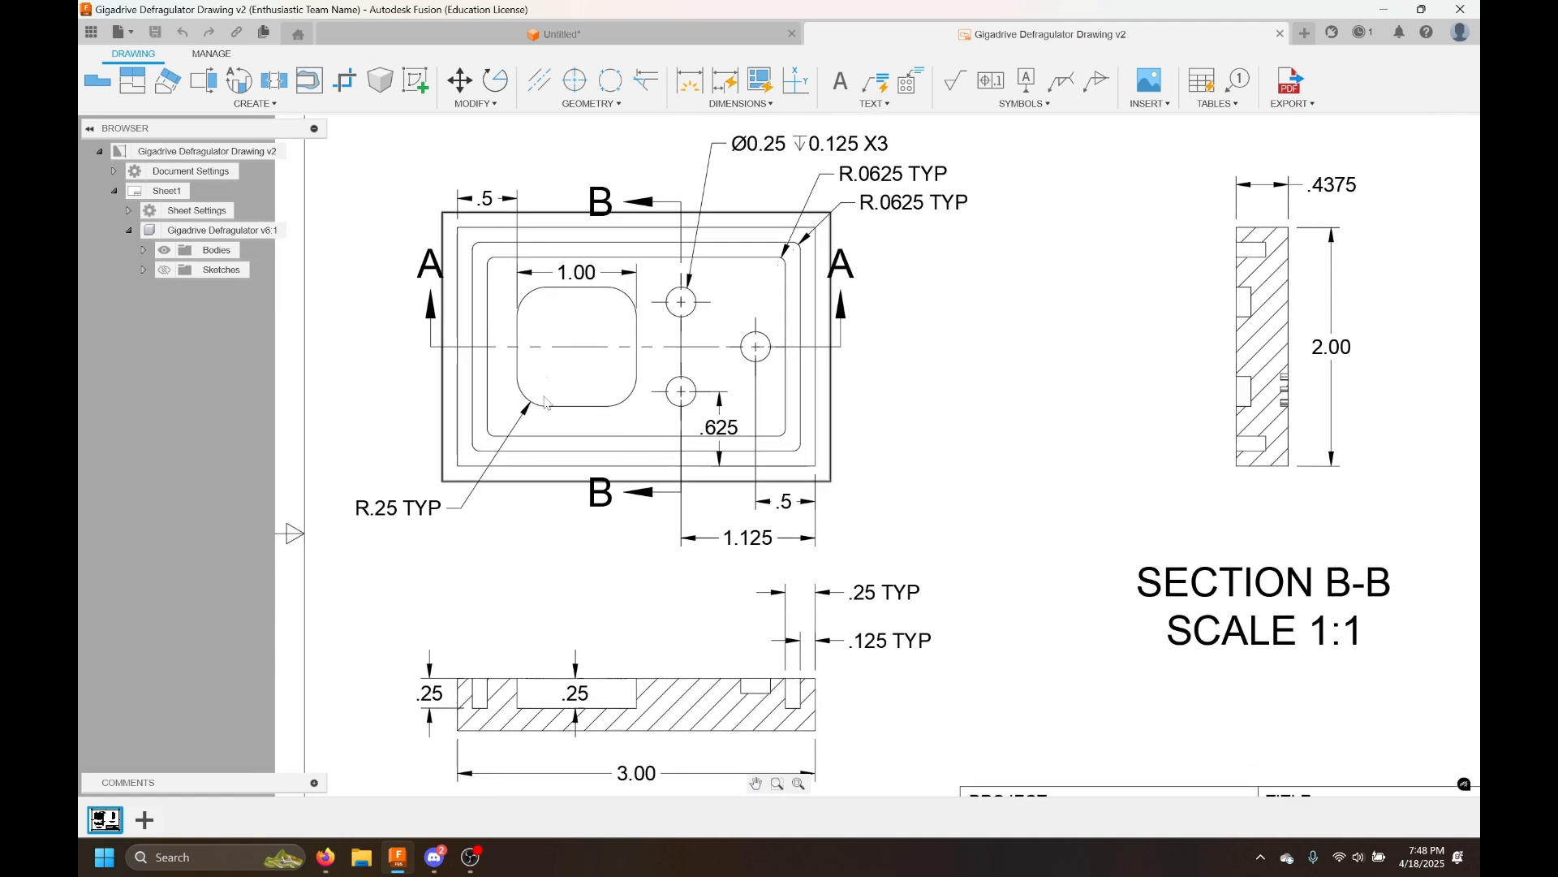
click(539, 81)
click(574, 290)
click(578, 408)
click(544, 351)
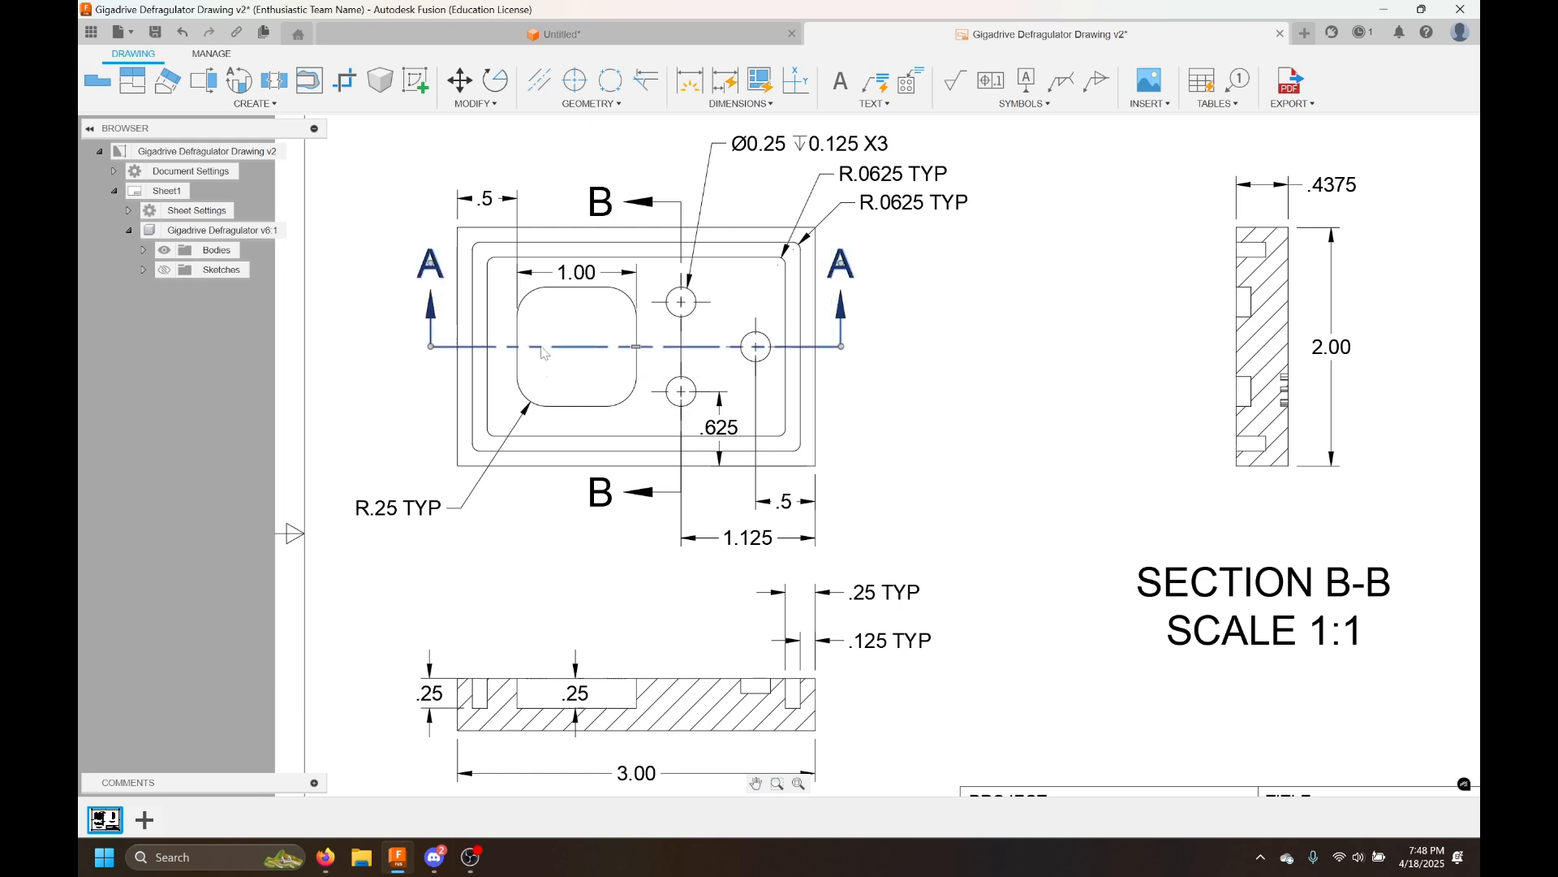
key(Escape)
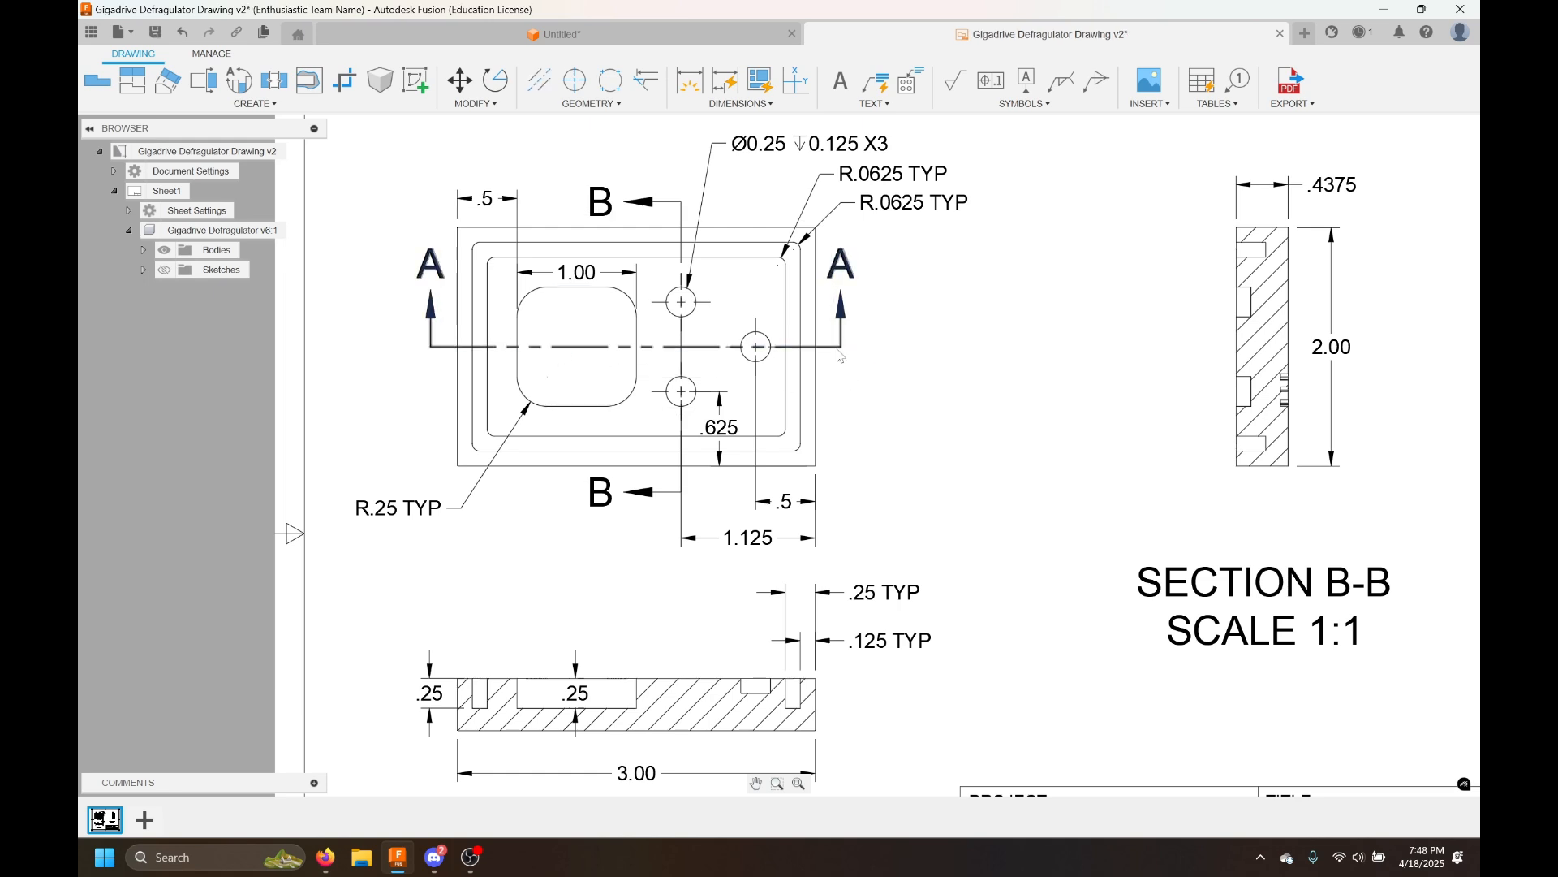
scroll(904, 383, down, 1)
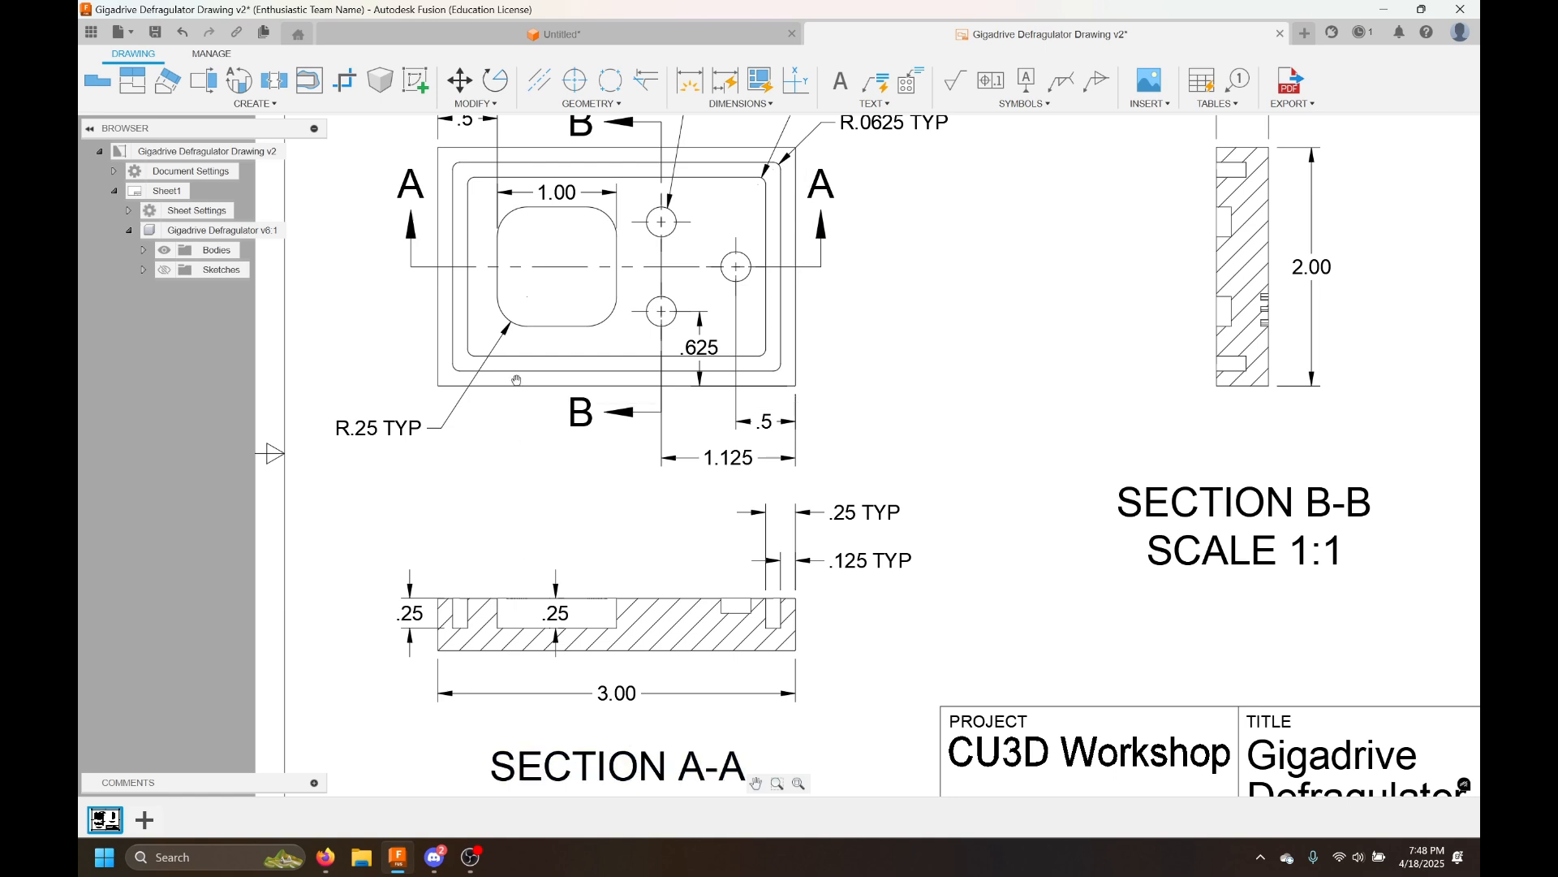
scroll(526, 406, down, 2)
scroll(553, 342, up, 1)
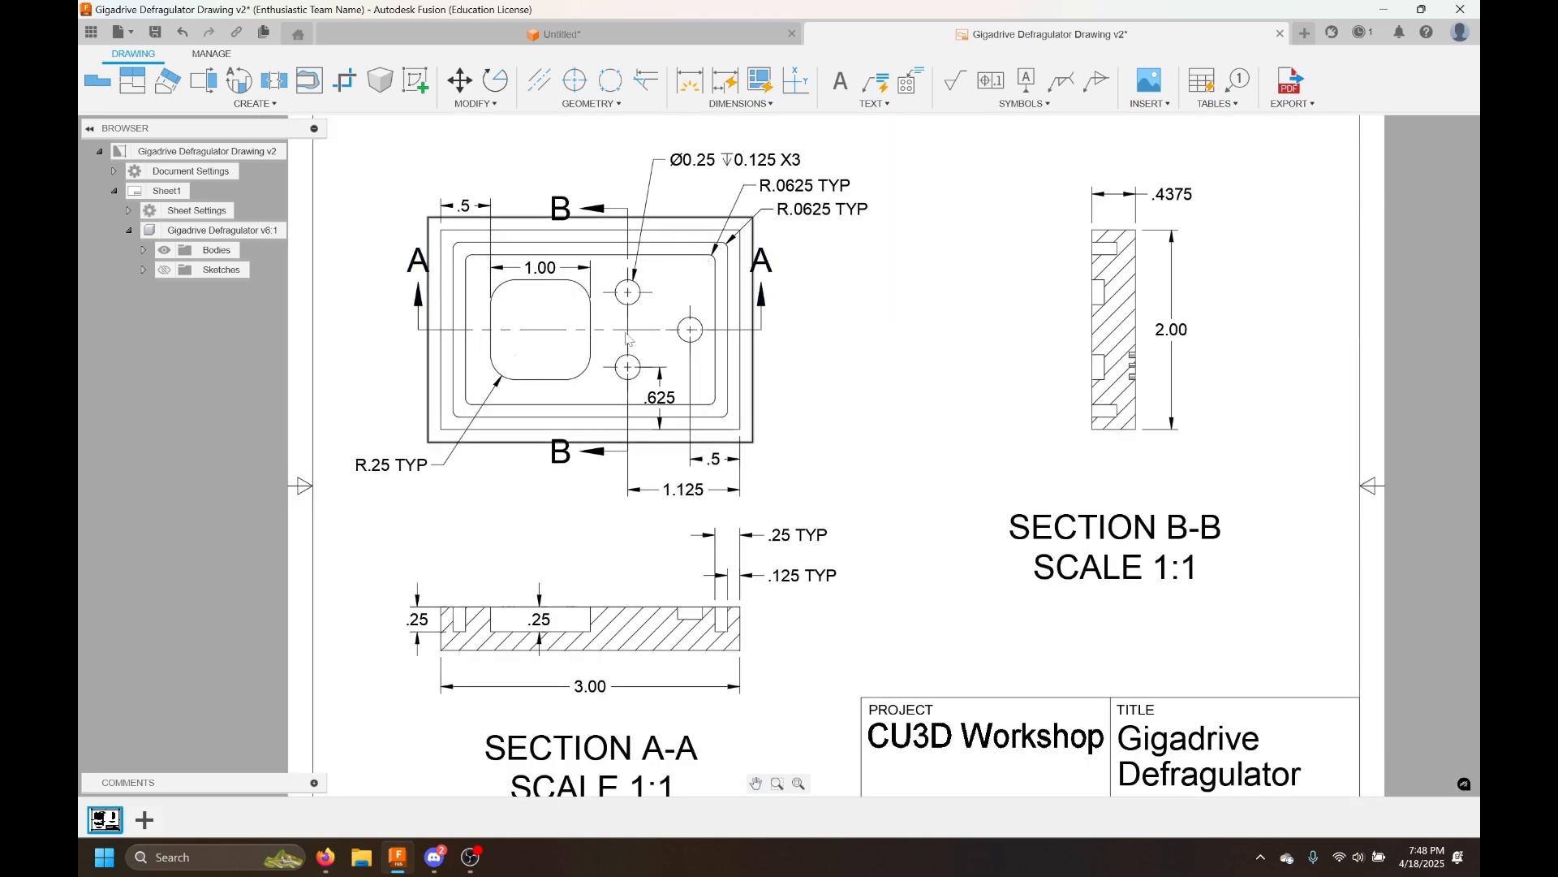
click(609, 34)
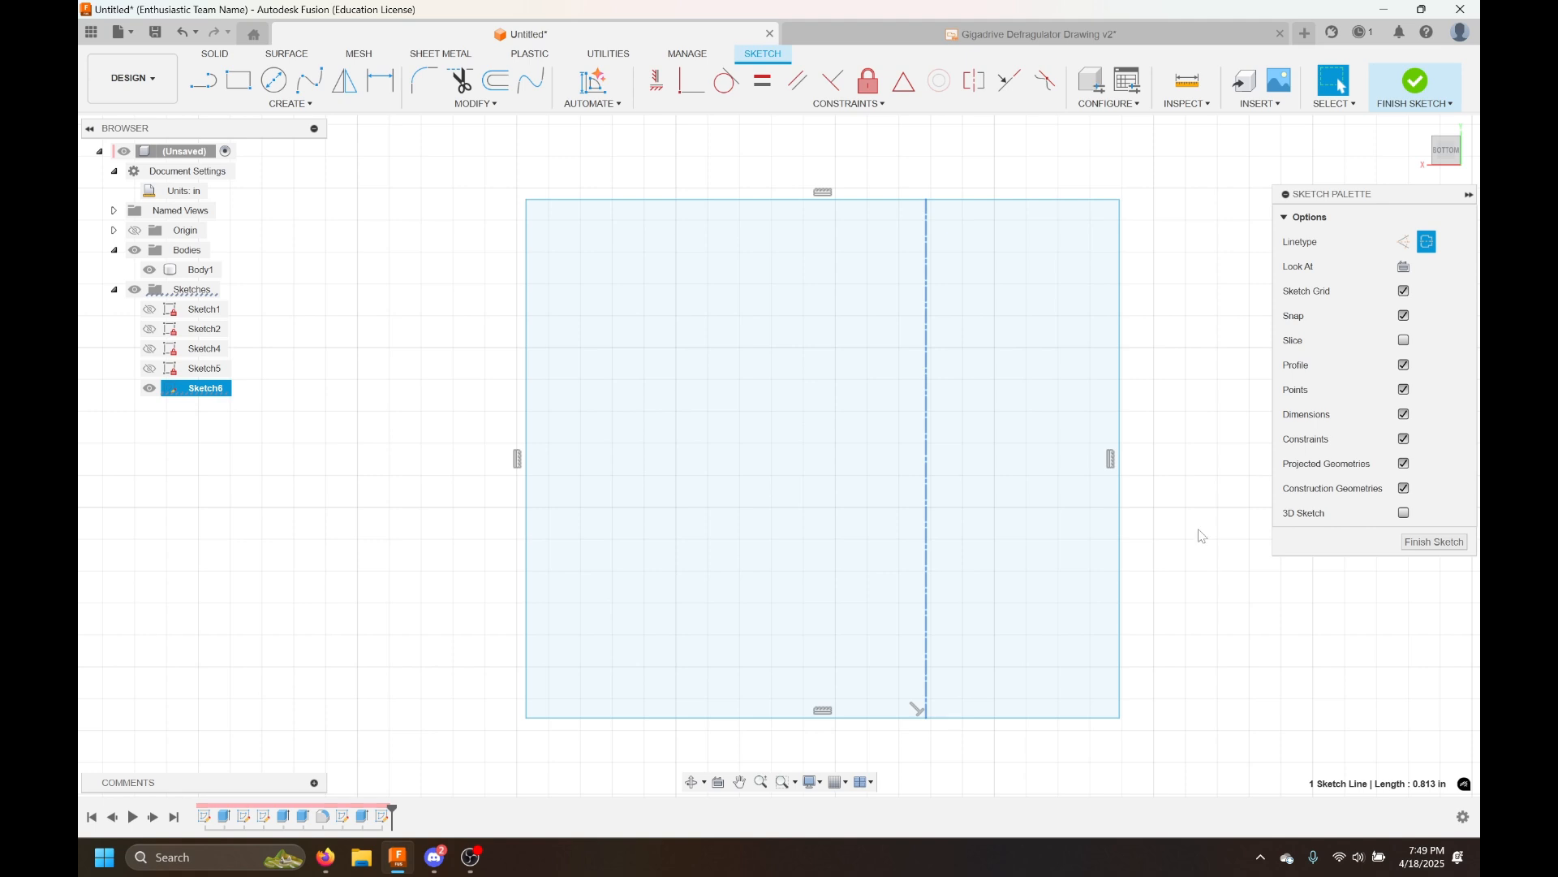
Convert the vertical line inside the rectangle to a construction line
key(x)
click(1184, 403)
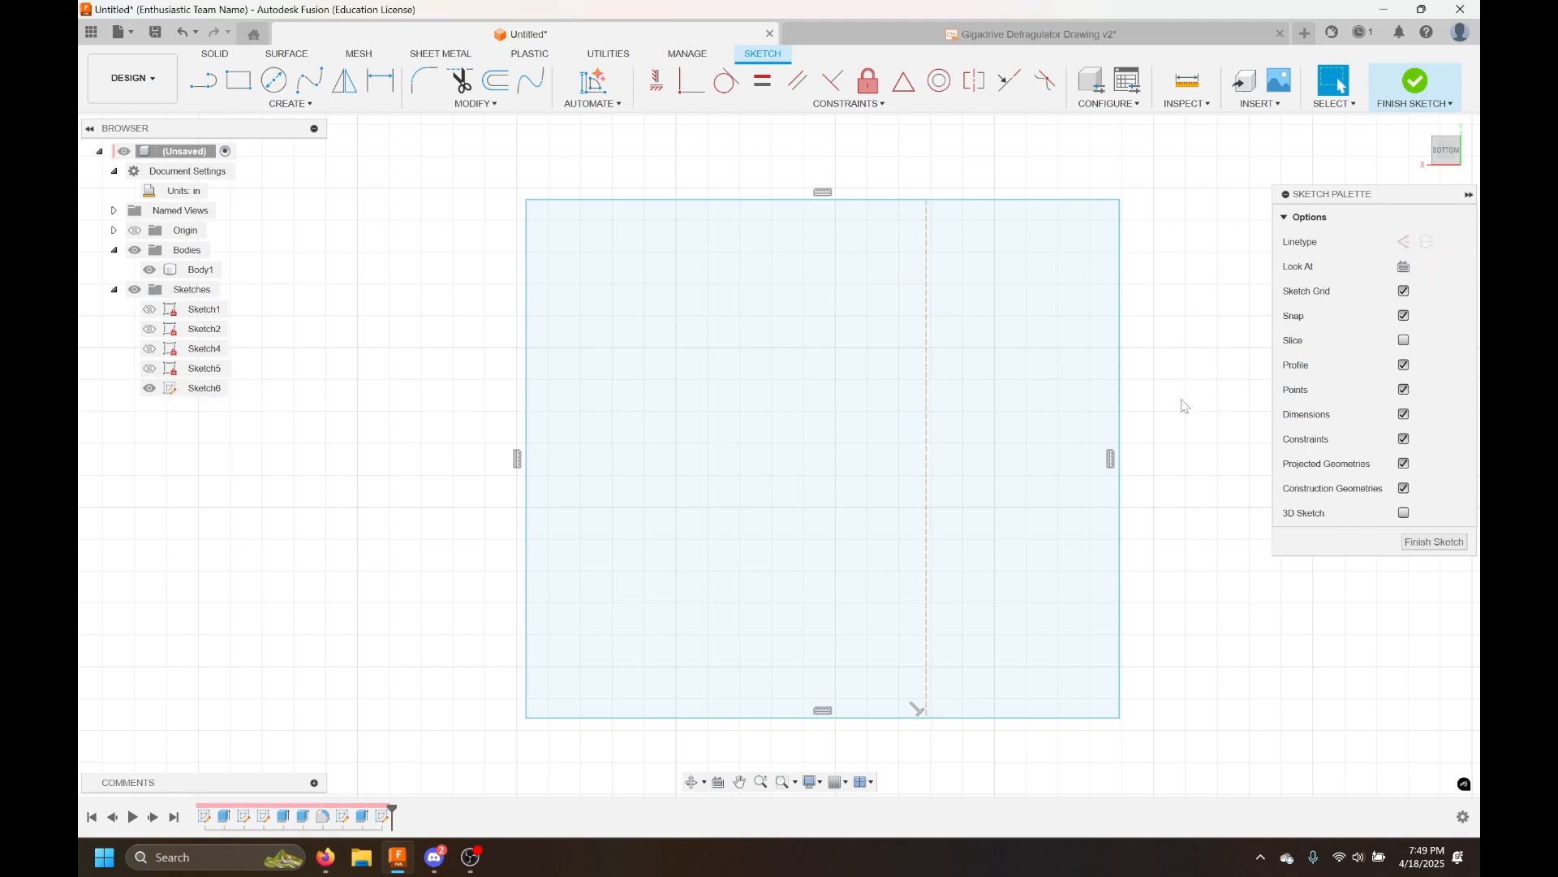
scroll(1184, 403, down, 3)
Switch the vertical line to centerline and back to construction linetype
click(1007, 357)
click(1415, 242)
click(1223, 292)
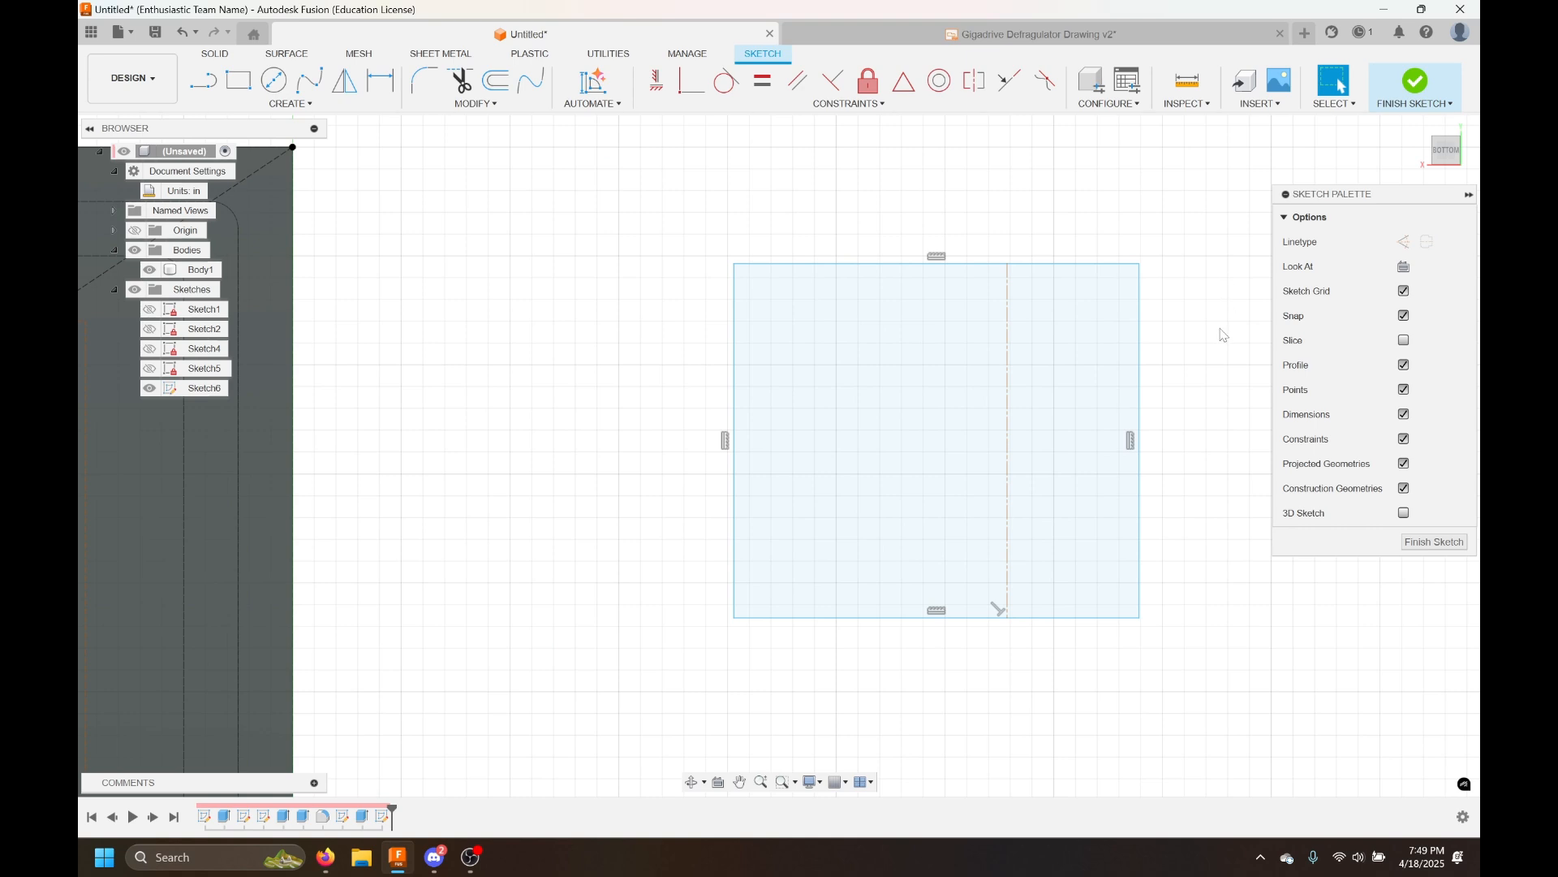
click(1008, 371)
click(1071, 384)
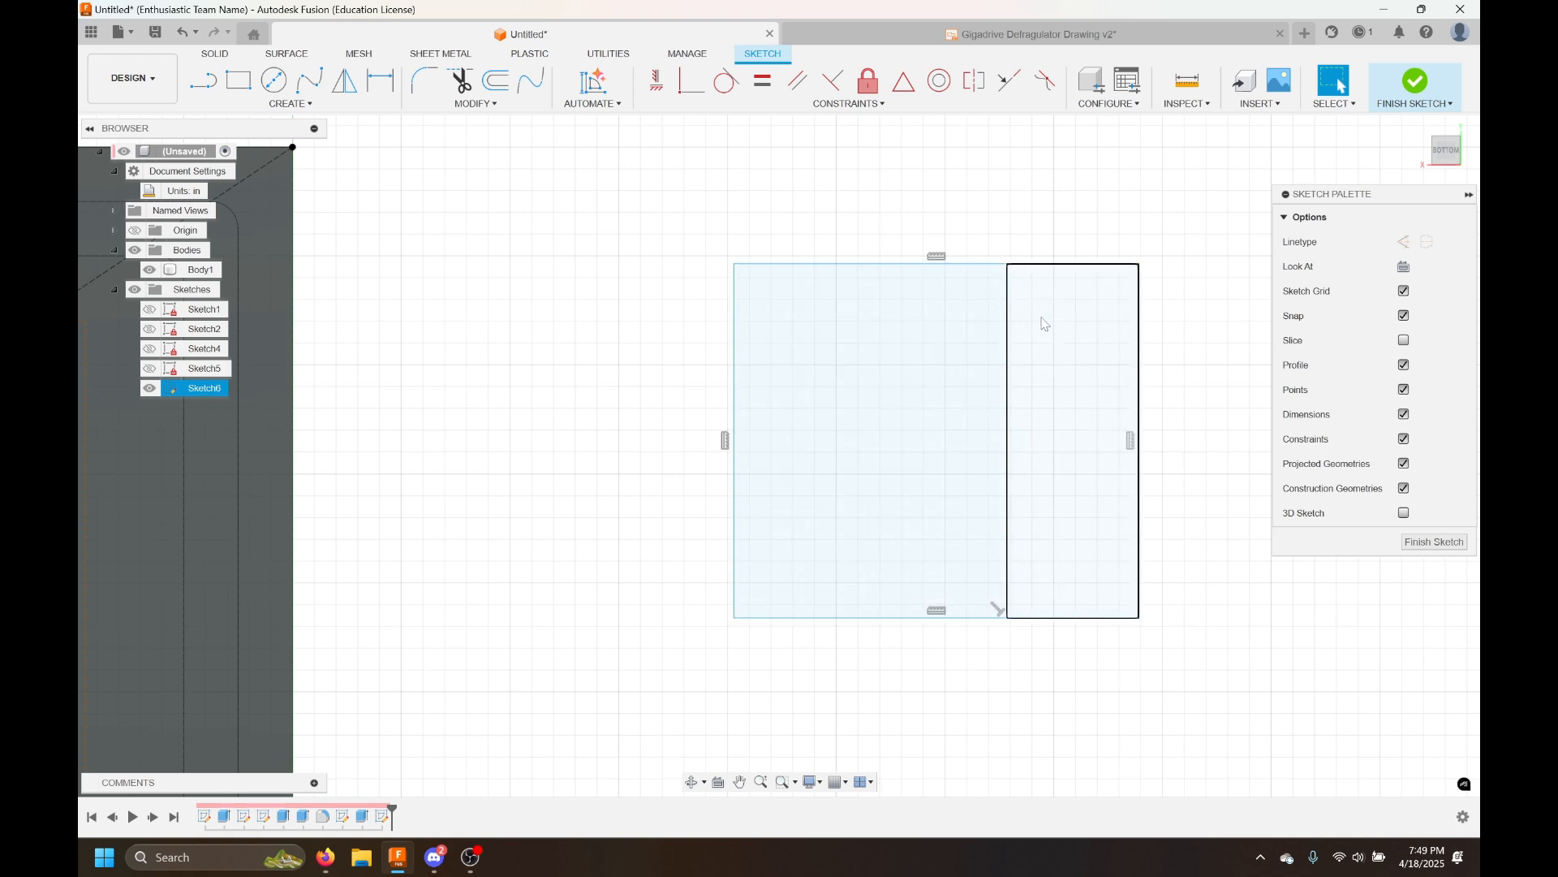
click(1007, 337)
click(1404, 241)
click(1167, 246)
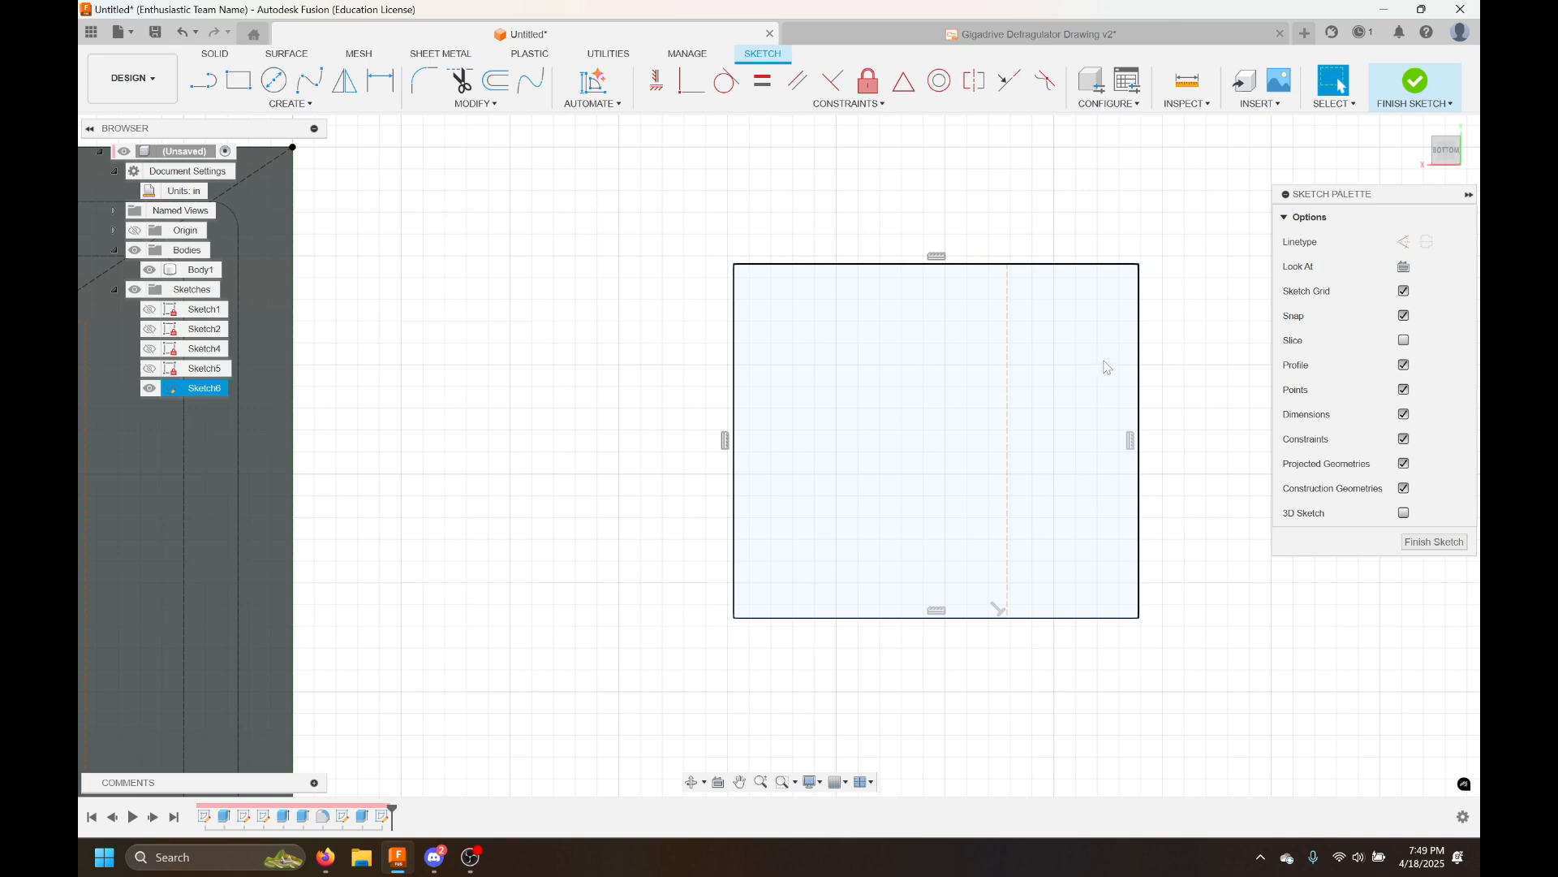
scroll(1234, 313, down, 5)
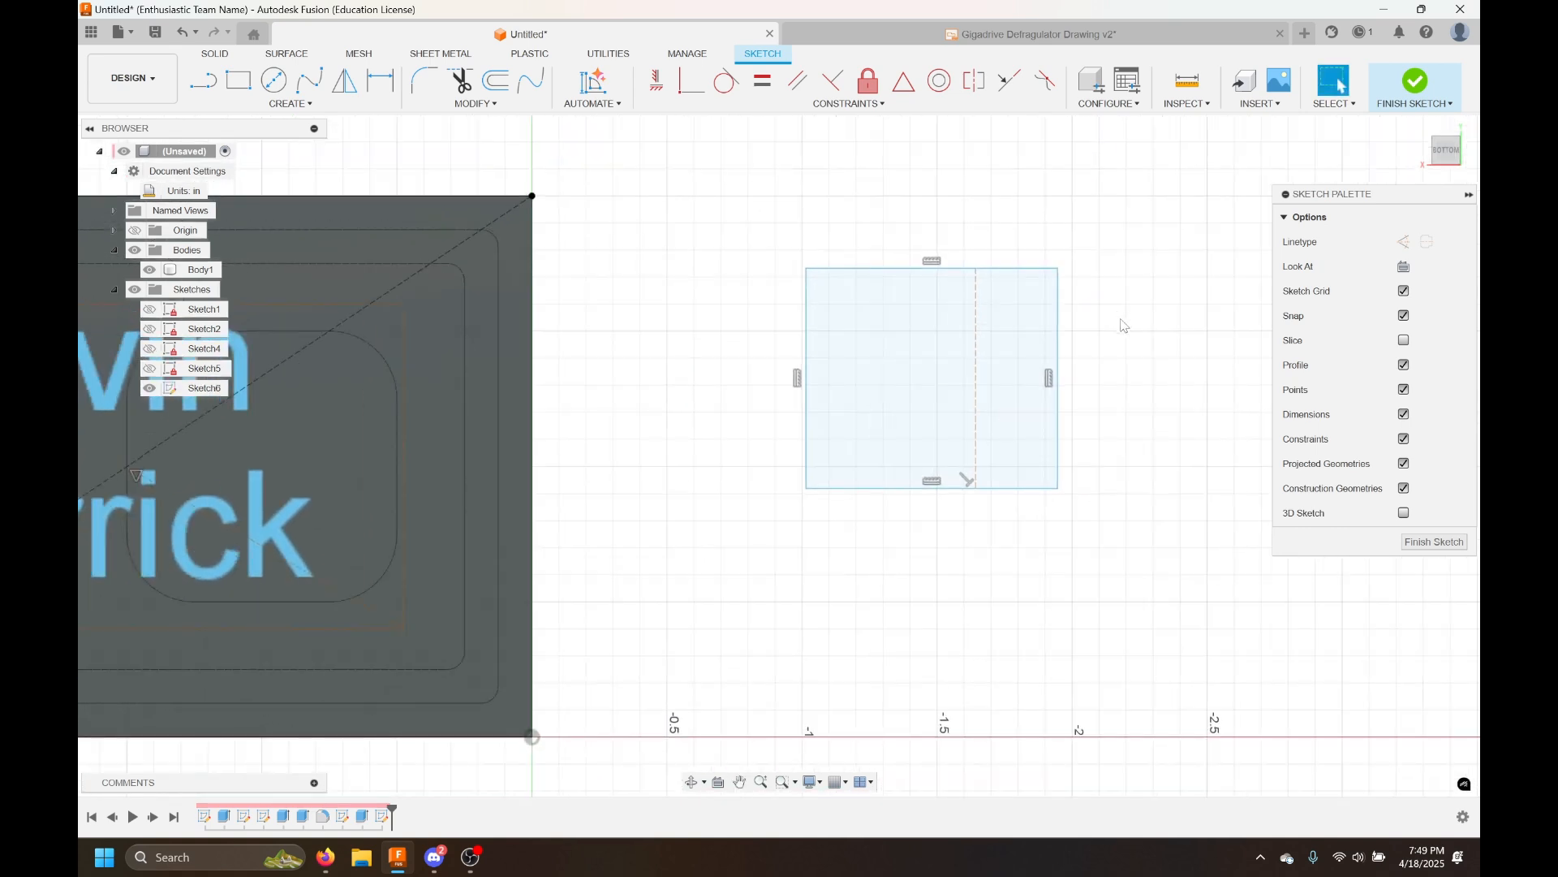
scroll(1047, 383, up, 3)
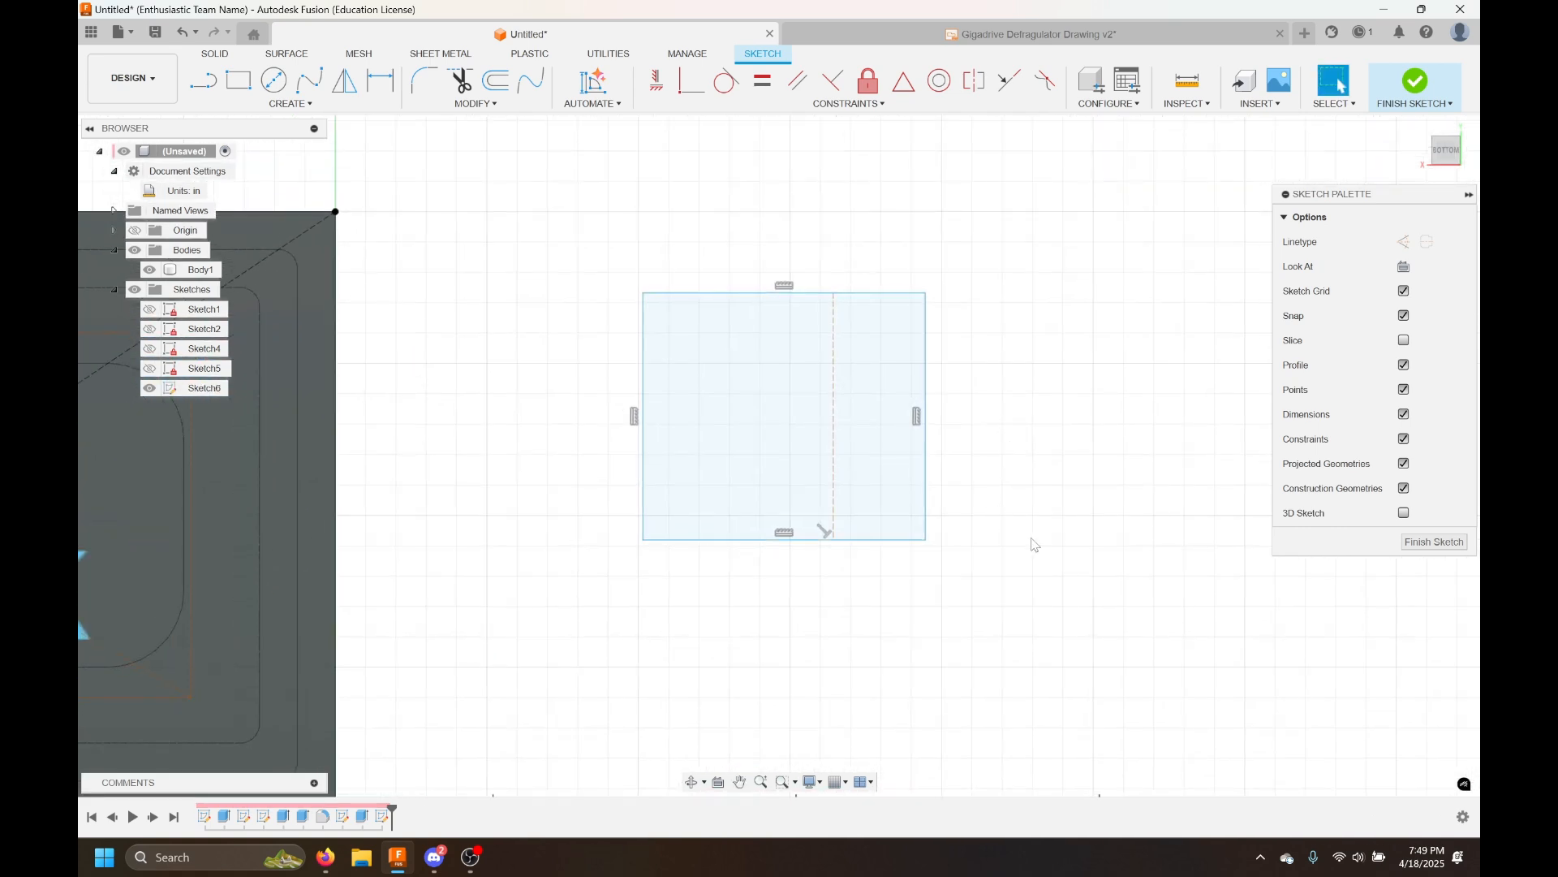
middle_drag(1024, 542, 845, 324)
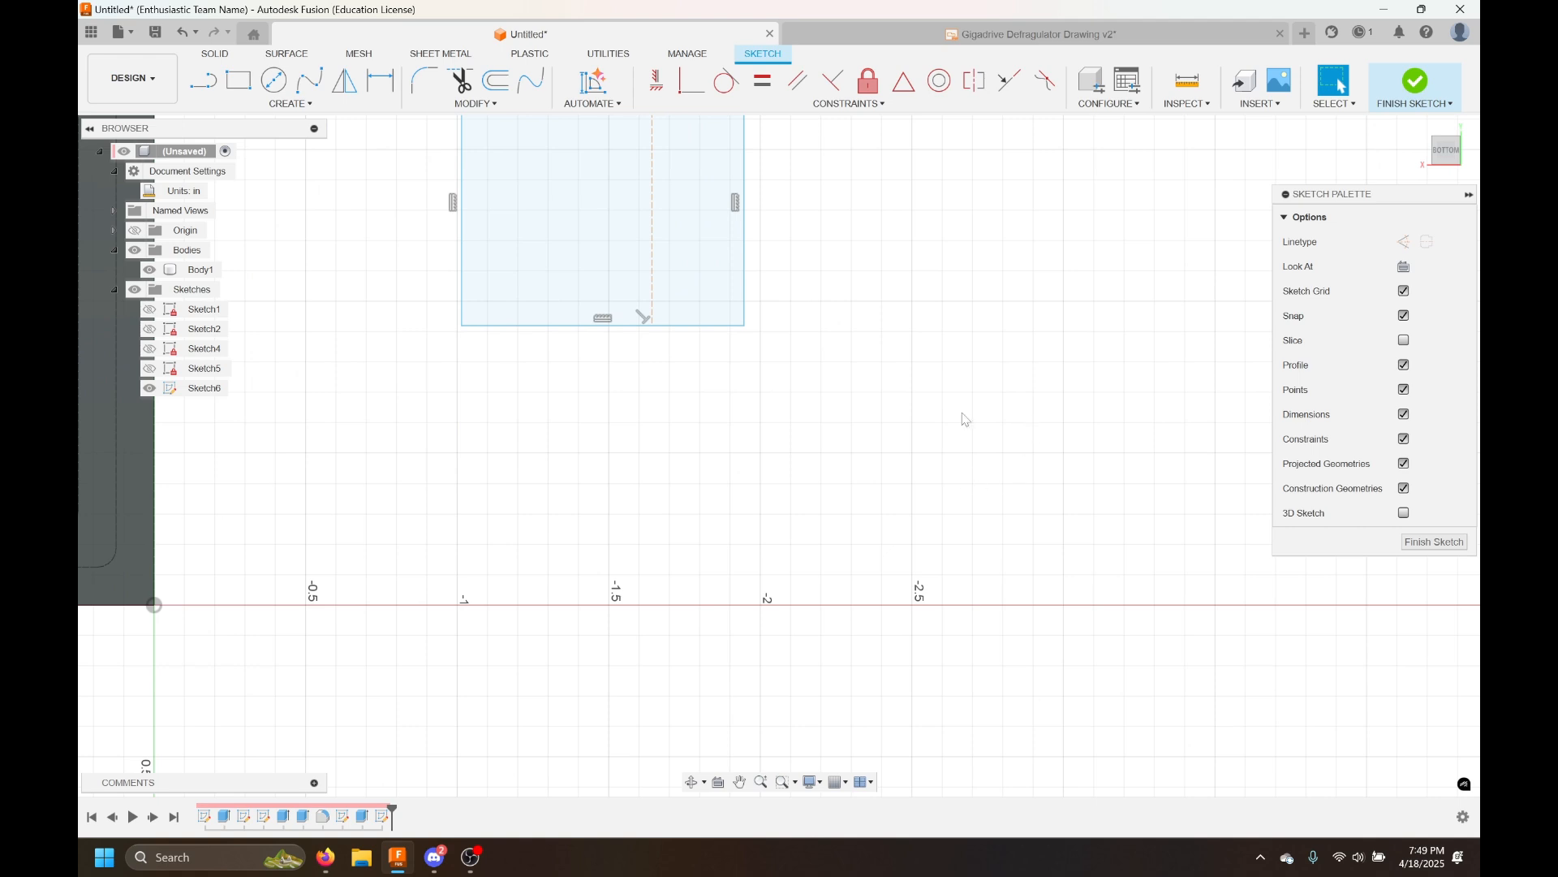
drag(1055, 437, 631, 558)
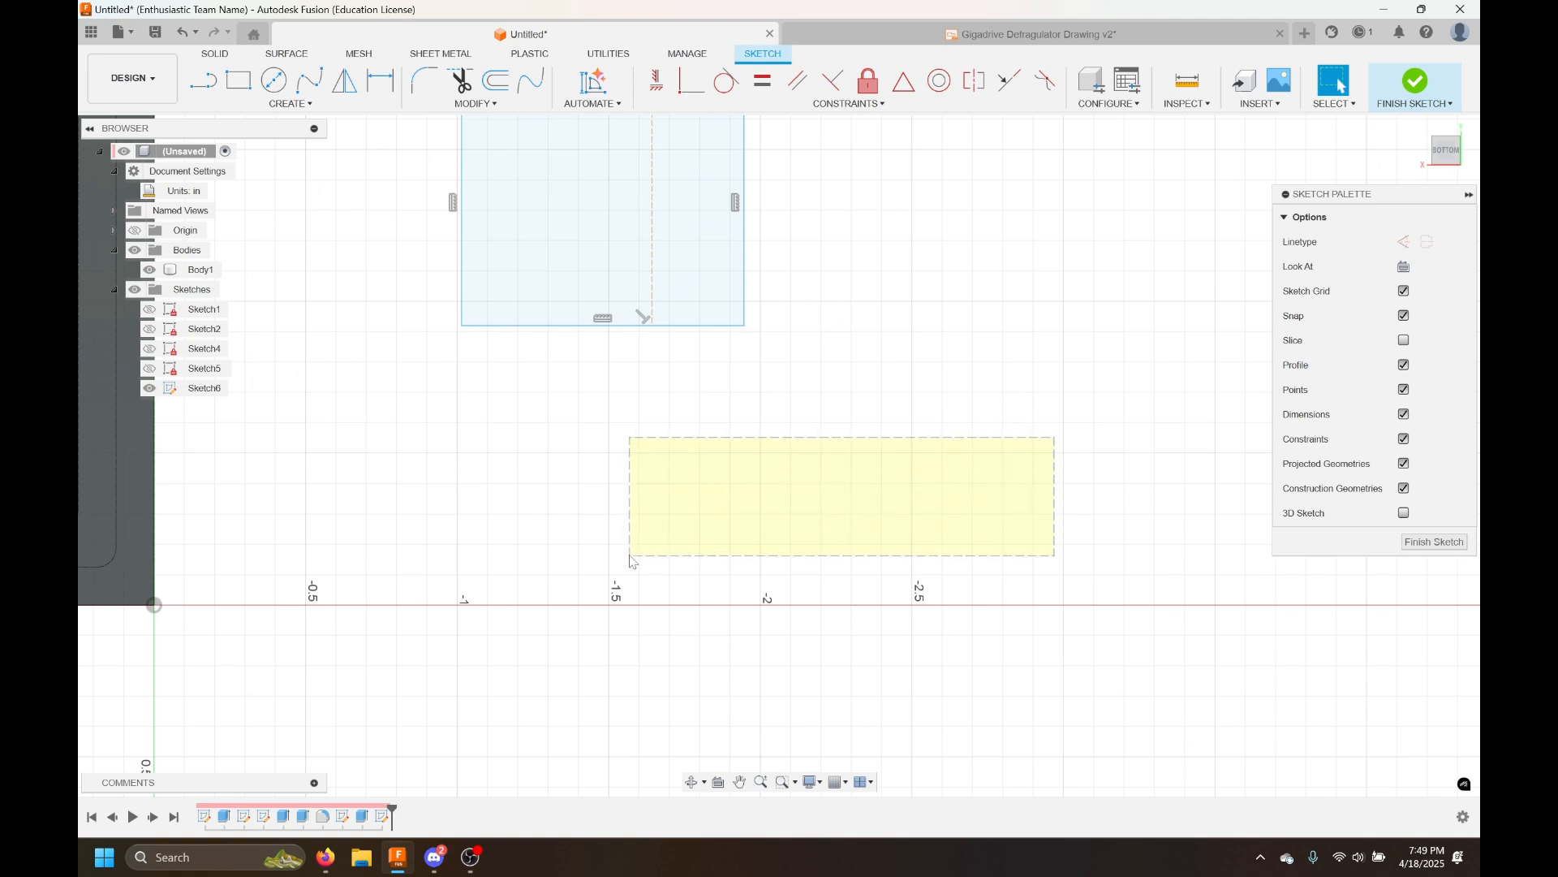
drag(632, 561, 633, 561)
drag(496, 431, 922, 576)
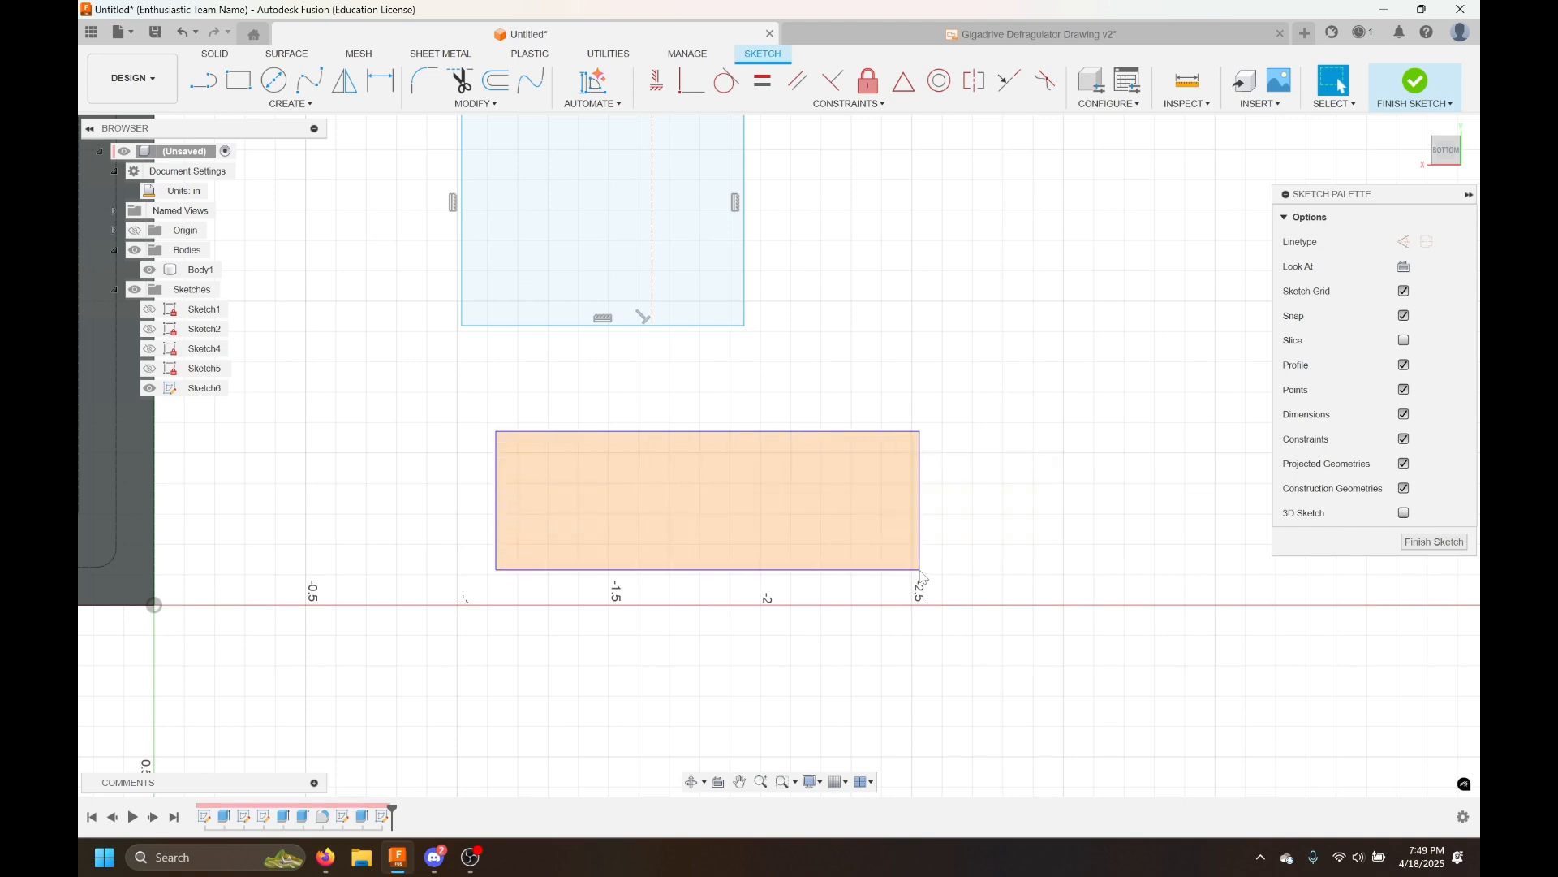
drag(922, 577, 922, 576)
middle_drag(906, 440, 990, 572)
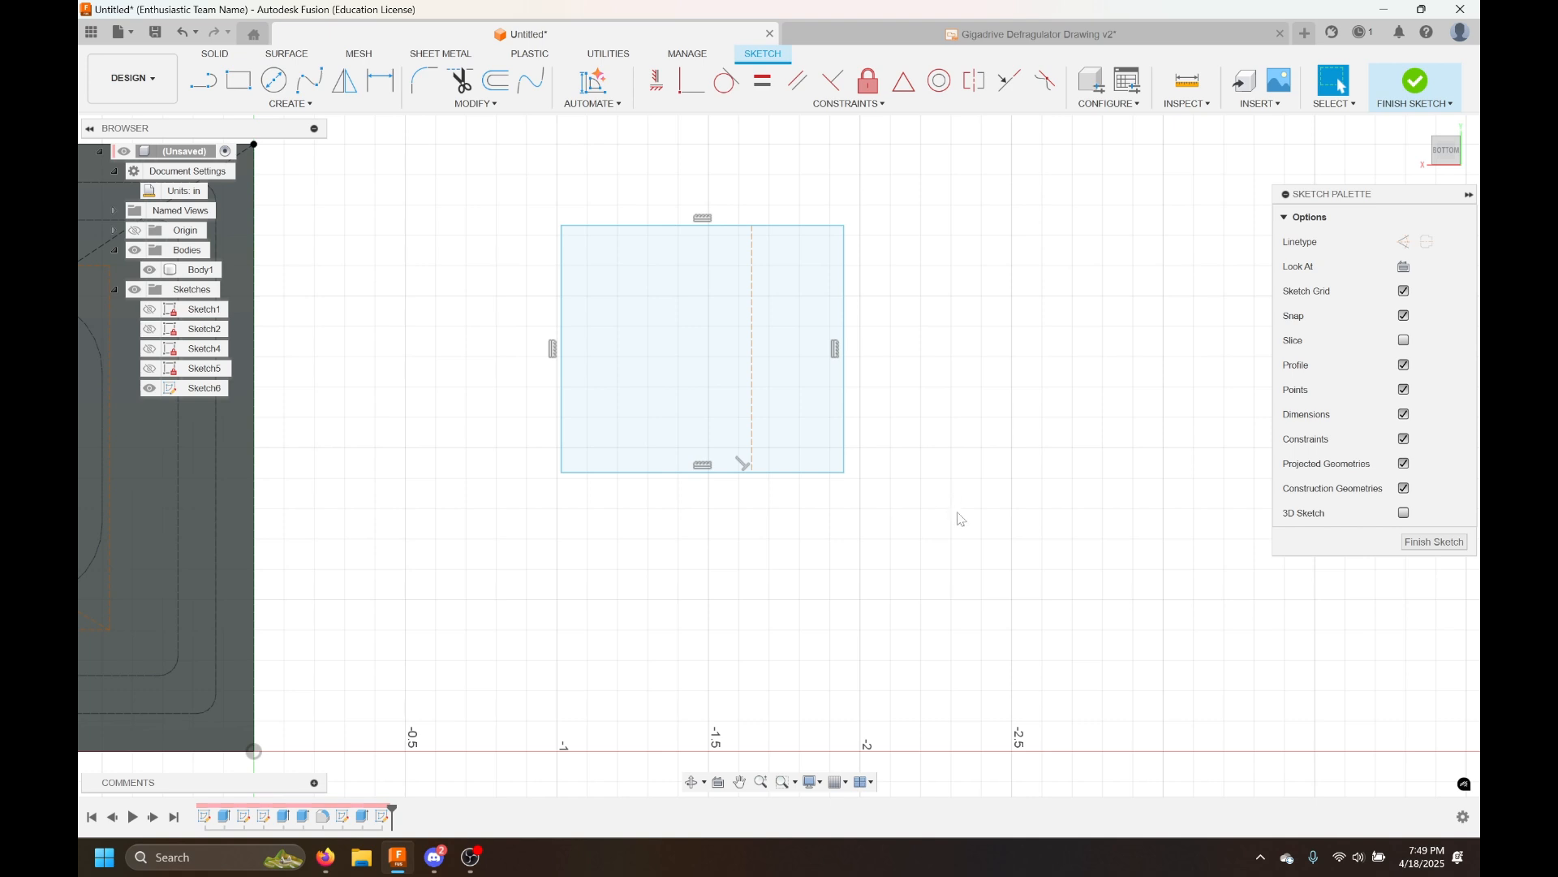
drag(1006, 522, 821, 630)
drag(607, 539, 879, 701)
middle_drag(867, 587, 922, 650)
Select the small rectangle and its vertical construction line with a selection window and delete them
drag(473, 210, 990, 377)
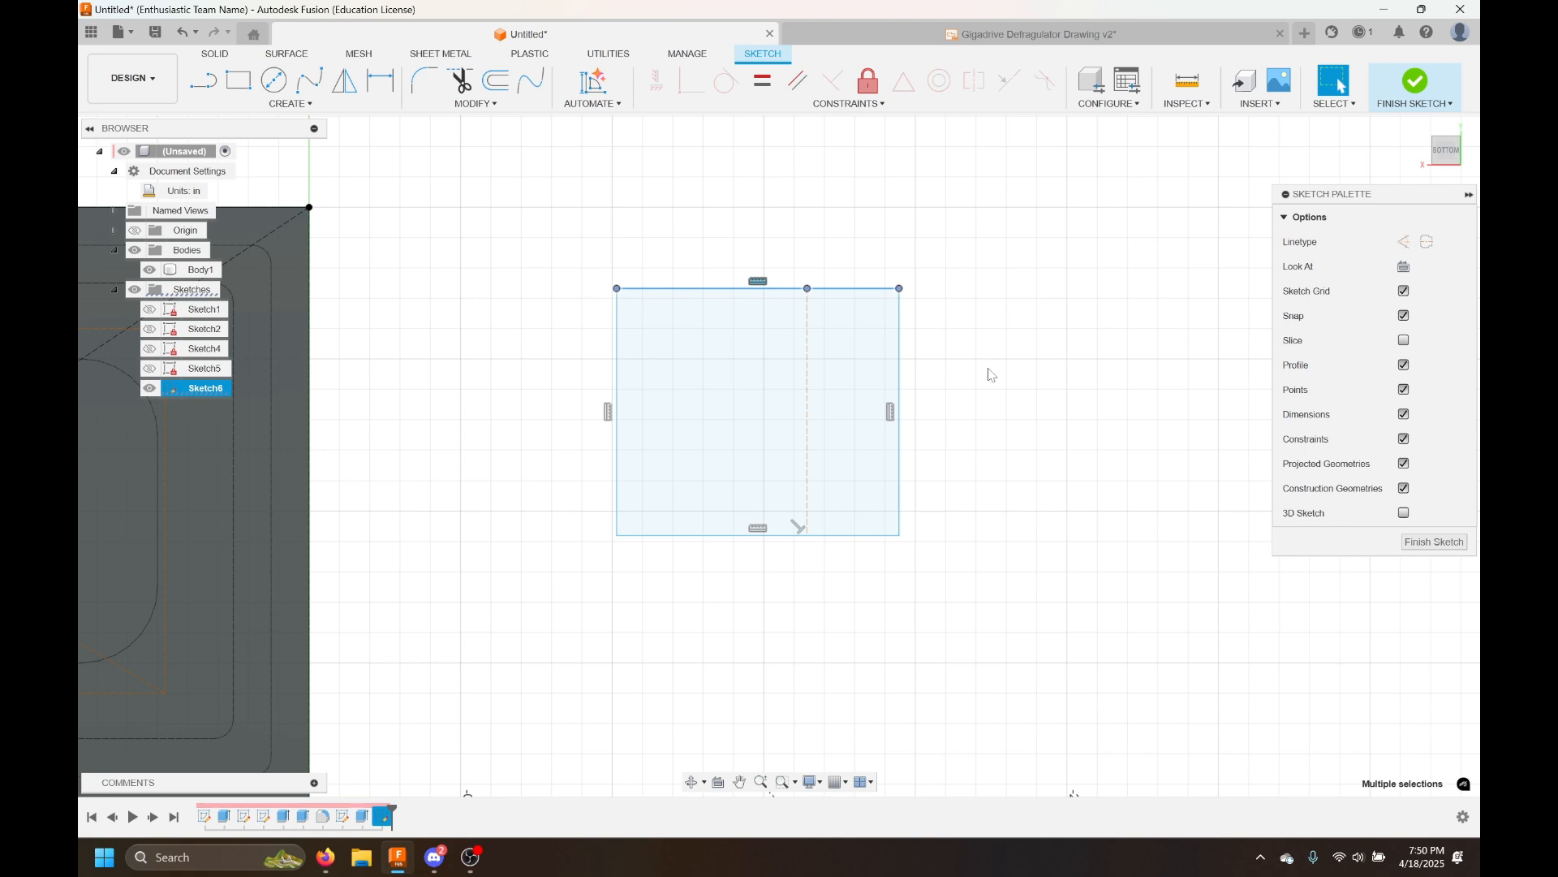
key(Escape)
drag(1025, 204, 550, 356)
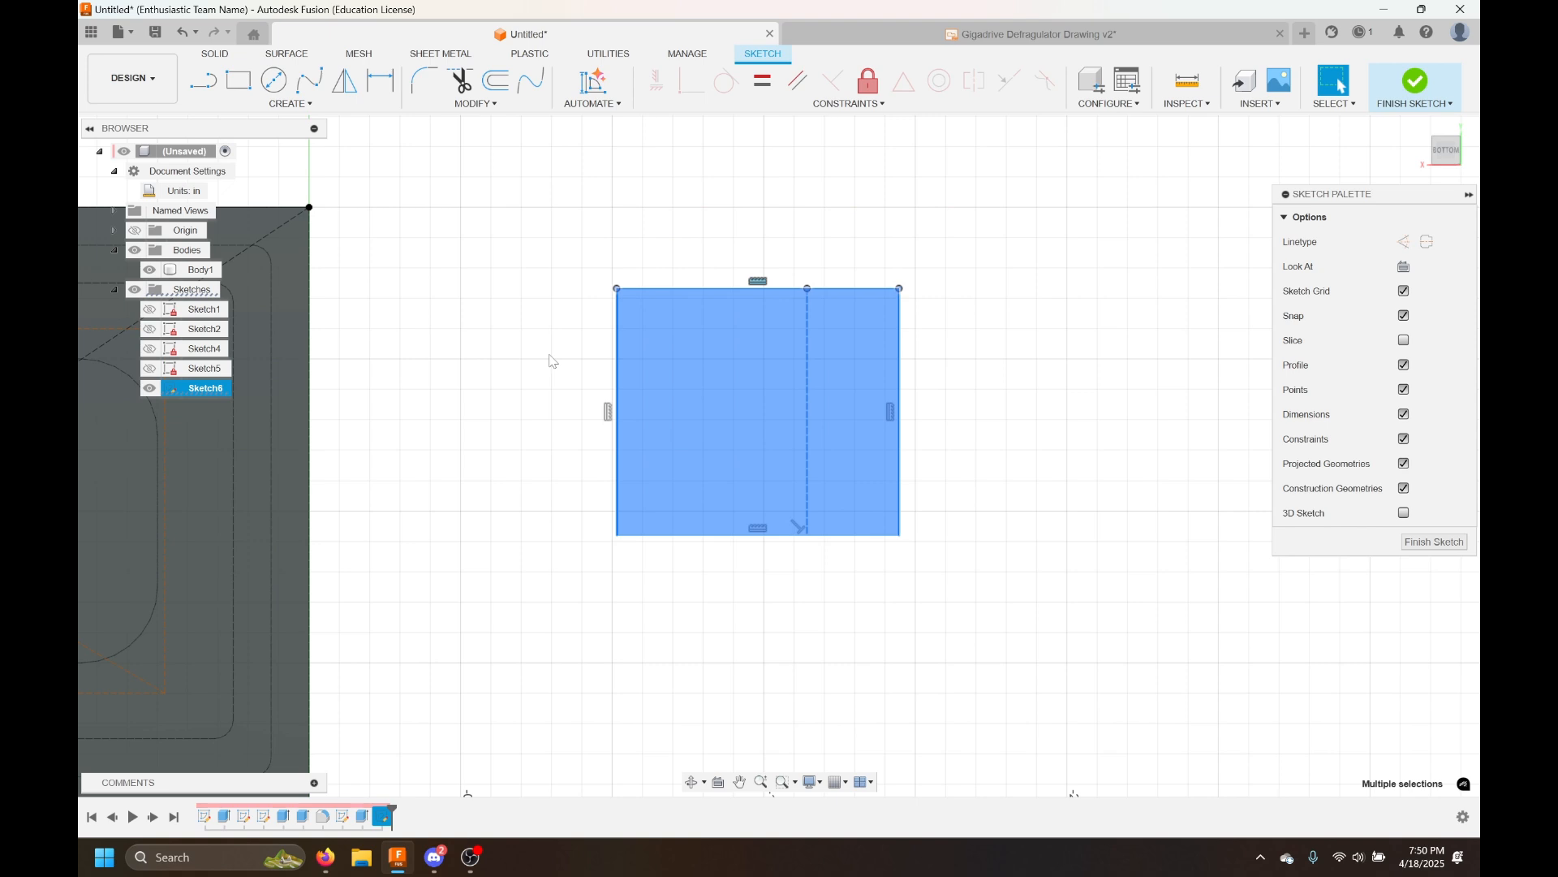
click(528, 354)
drag(940, 236, 566, 352)
click(992, 268)
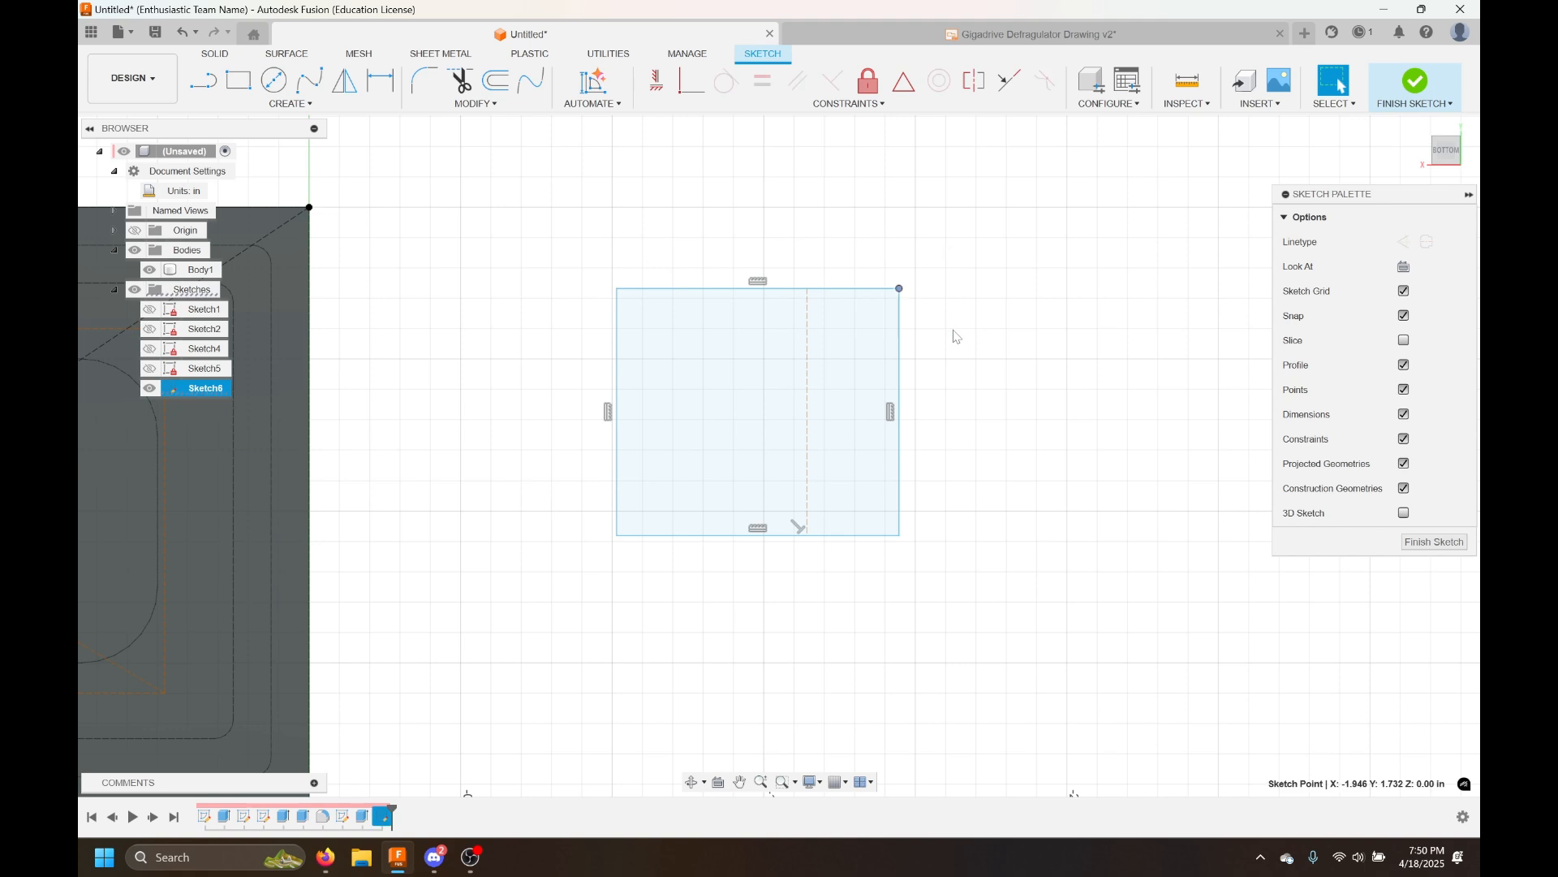
drag(947, 242, 865, 340)
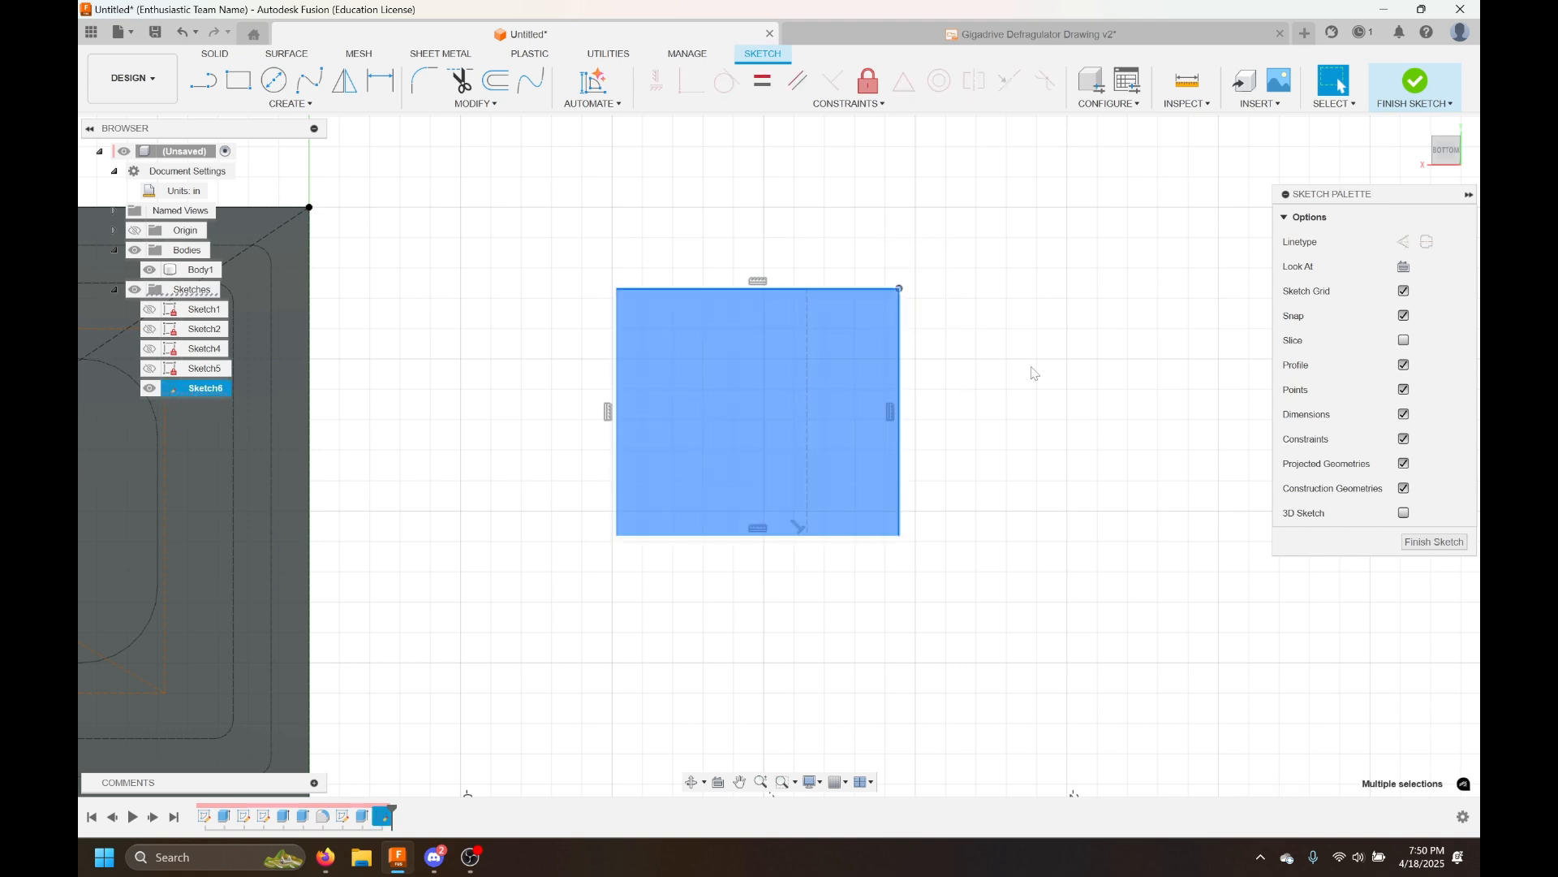
click(1033, 373)
drag(847, 255, 957, 354)
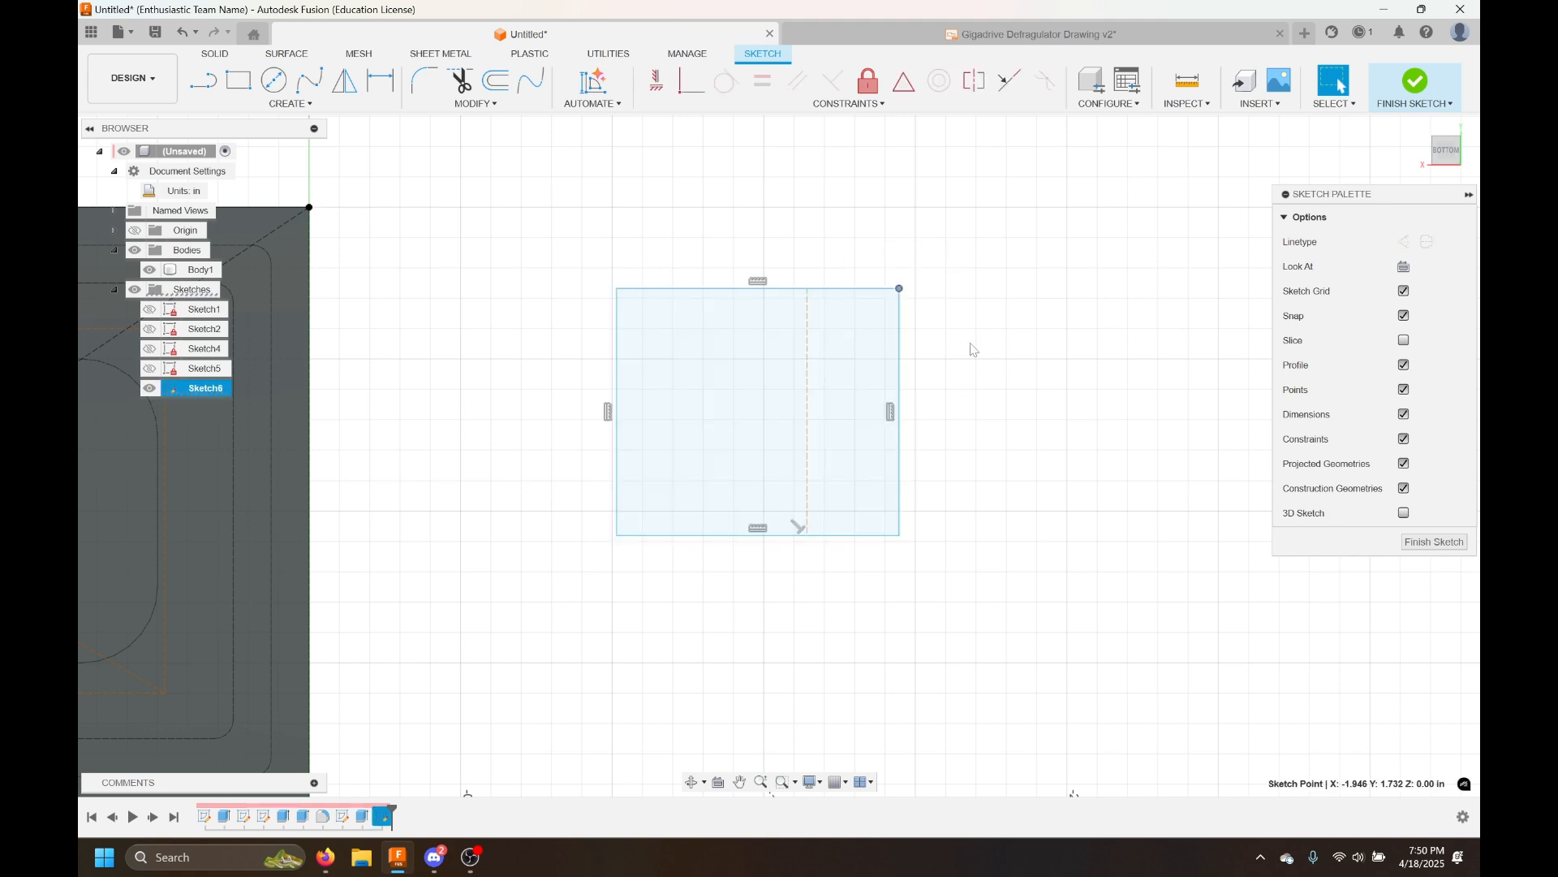
click(1058, 376)
scroll(1021, 375, down, 1)
mouse_move(1027, 224)
mouse_down()
mouse_move(632, 591)
mouse_move(641, 600)
mouse_up()
key(Delete)
Dimension the width and height of the name text's bounding box
scroll(699, 564, down, 2)
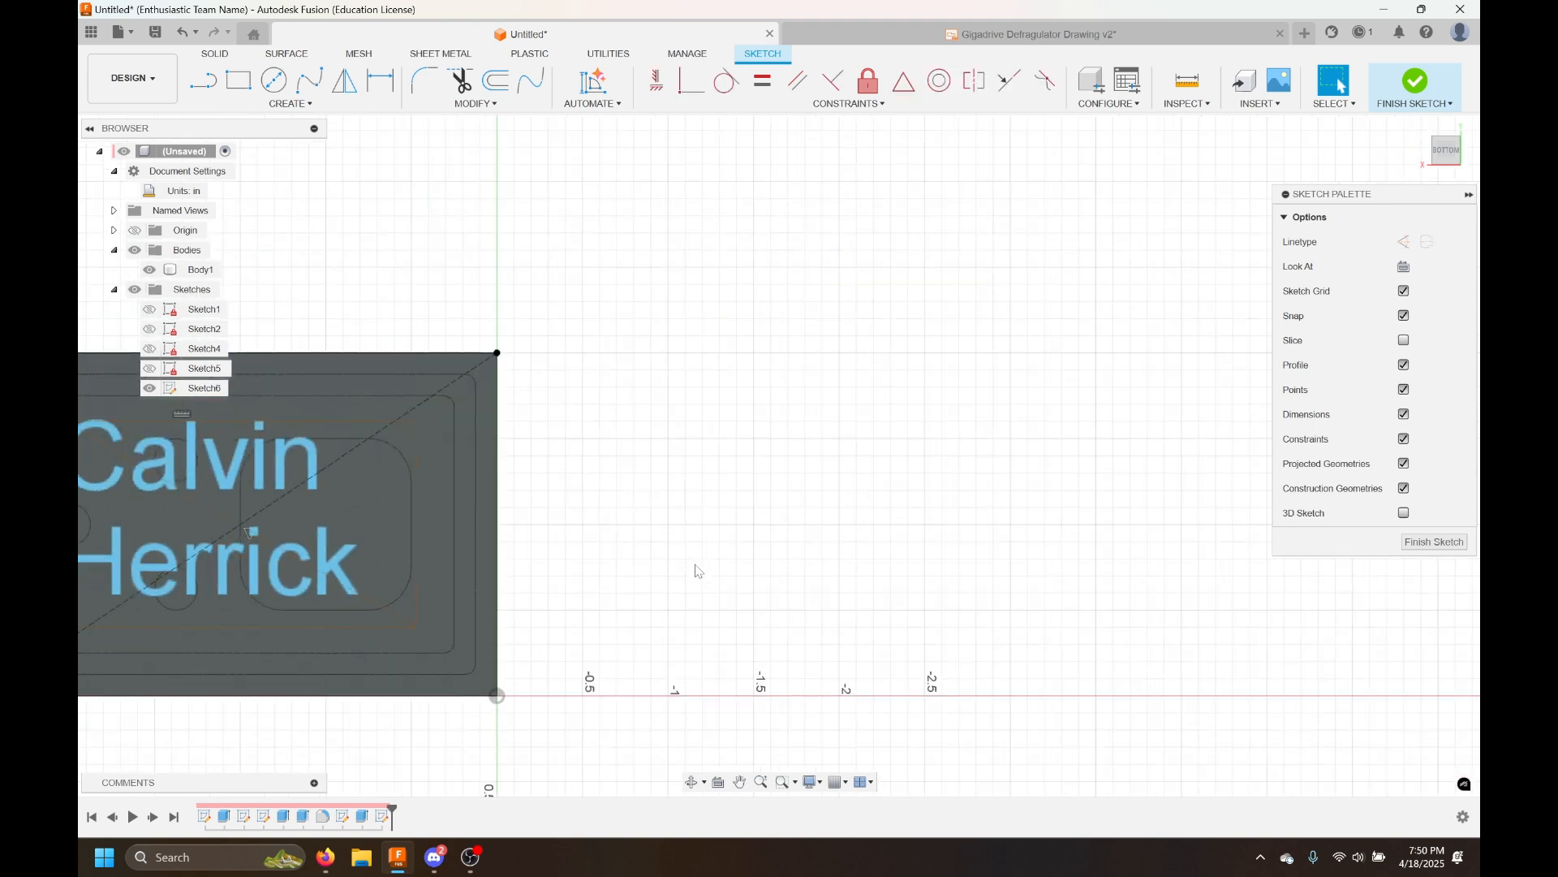
middle_drag(690, 573, 1288, 453)
scroll(1135, 480, up, 1)
mouse_move(1135, 482)
middle_down()
mouse_move(1103, 597)
mouse_move(1131, 590)
middle_up()
scroll(1103, 599, up, 1)
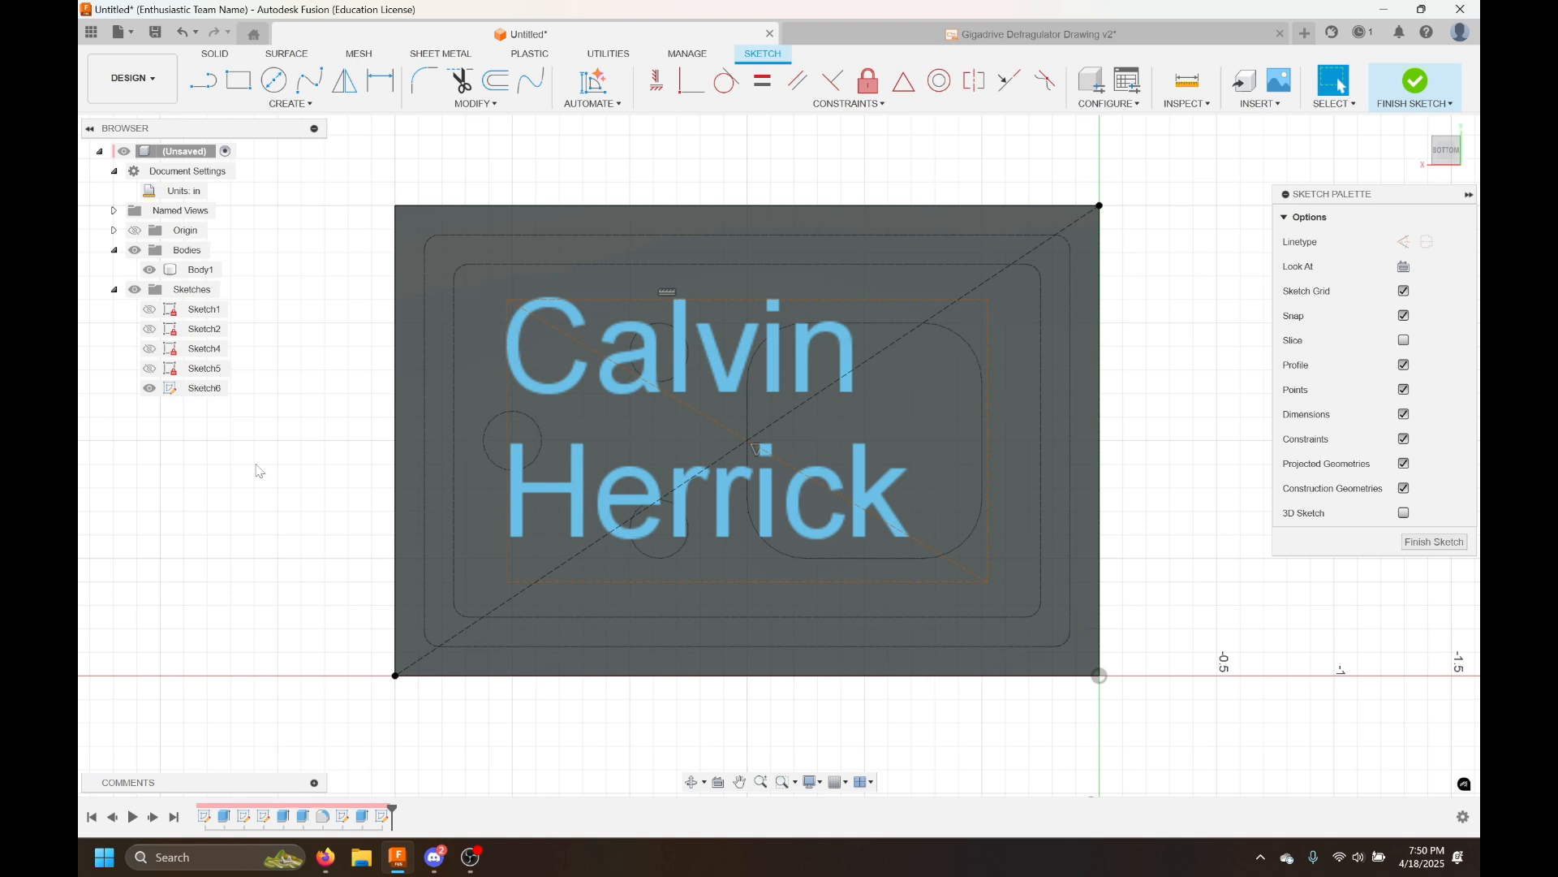
key(d)
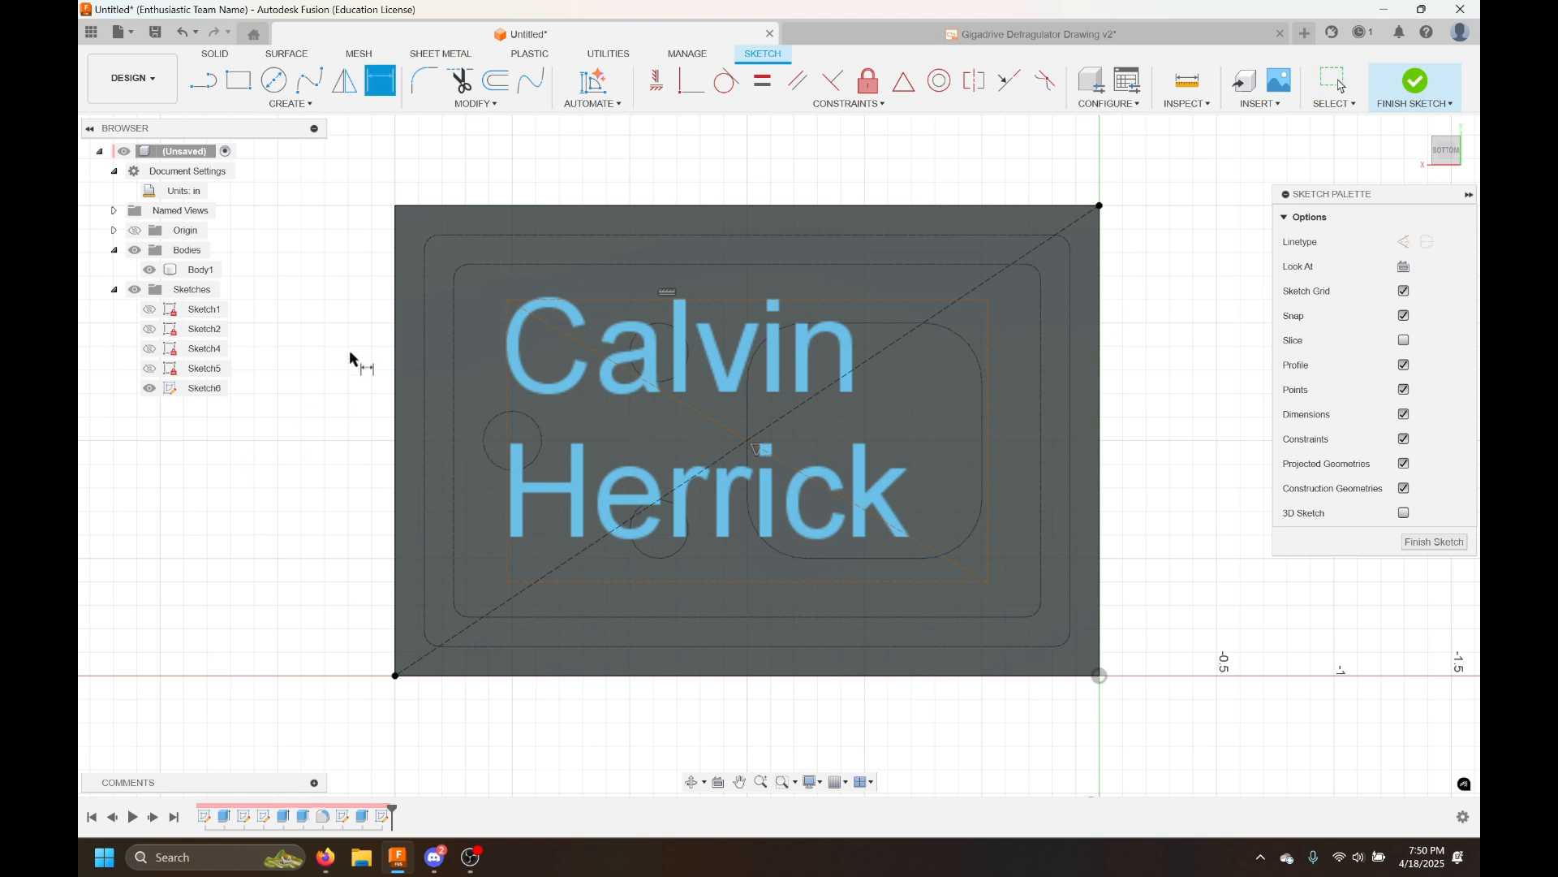
click(883, 301)
click(878, 163)
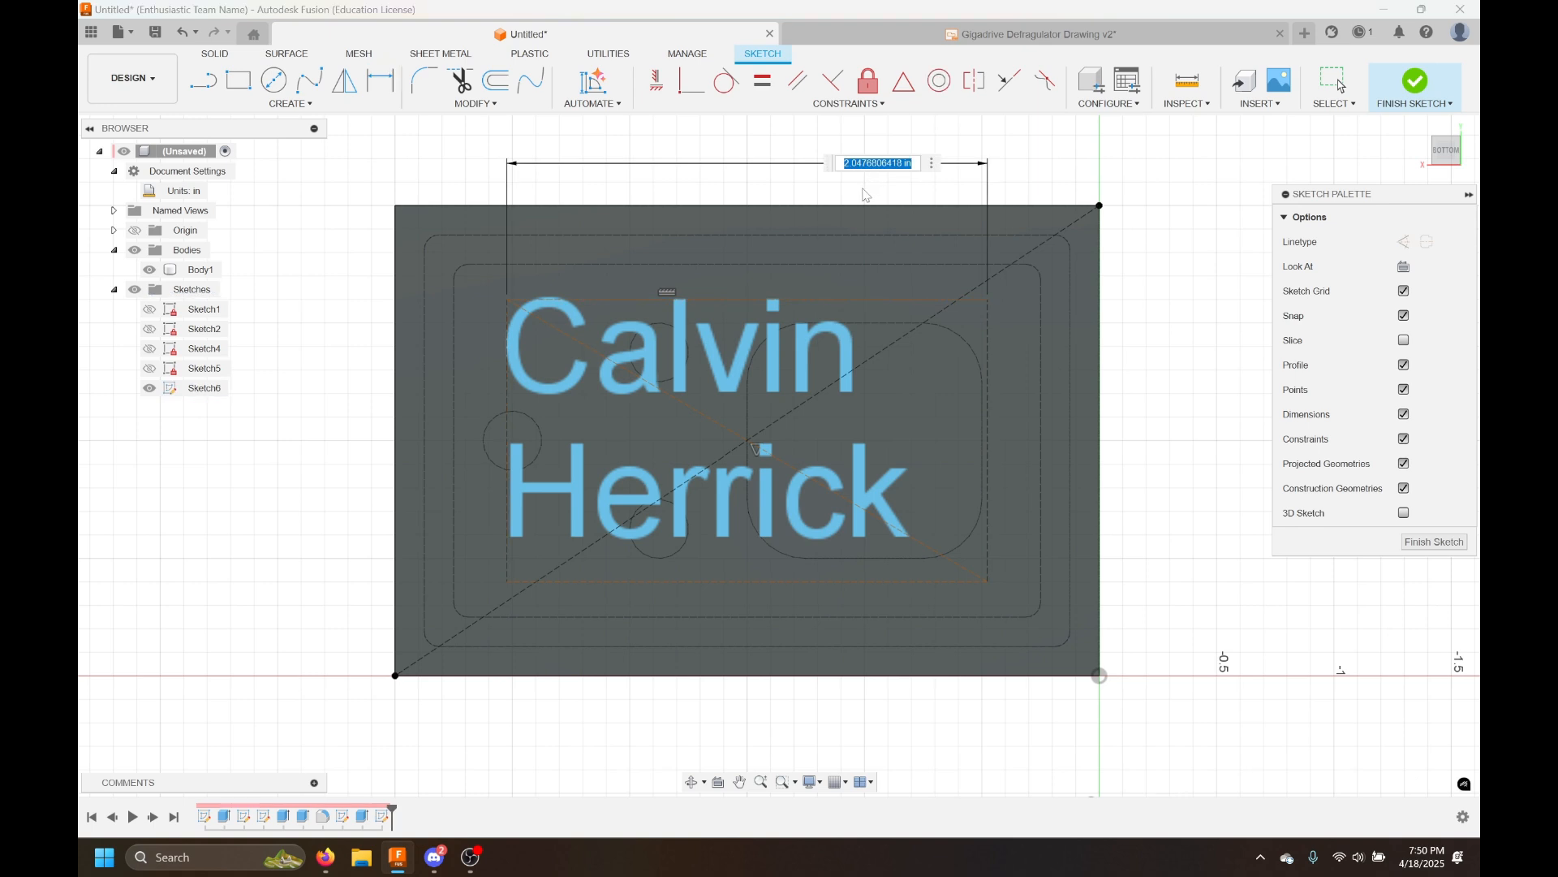
key(Return)
click(989, 337)
click(1161, 333)
key(Return)
key(Escape)
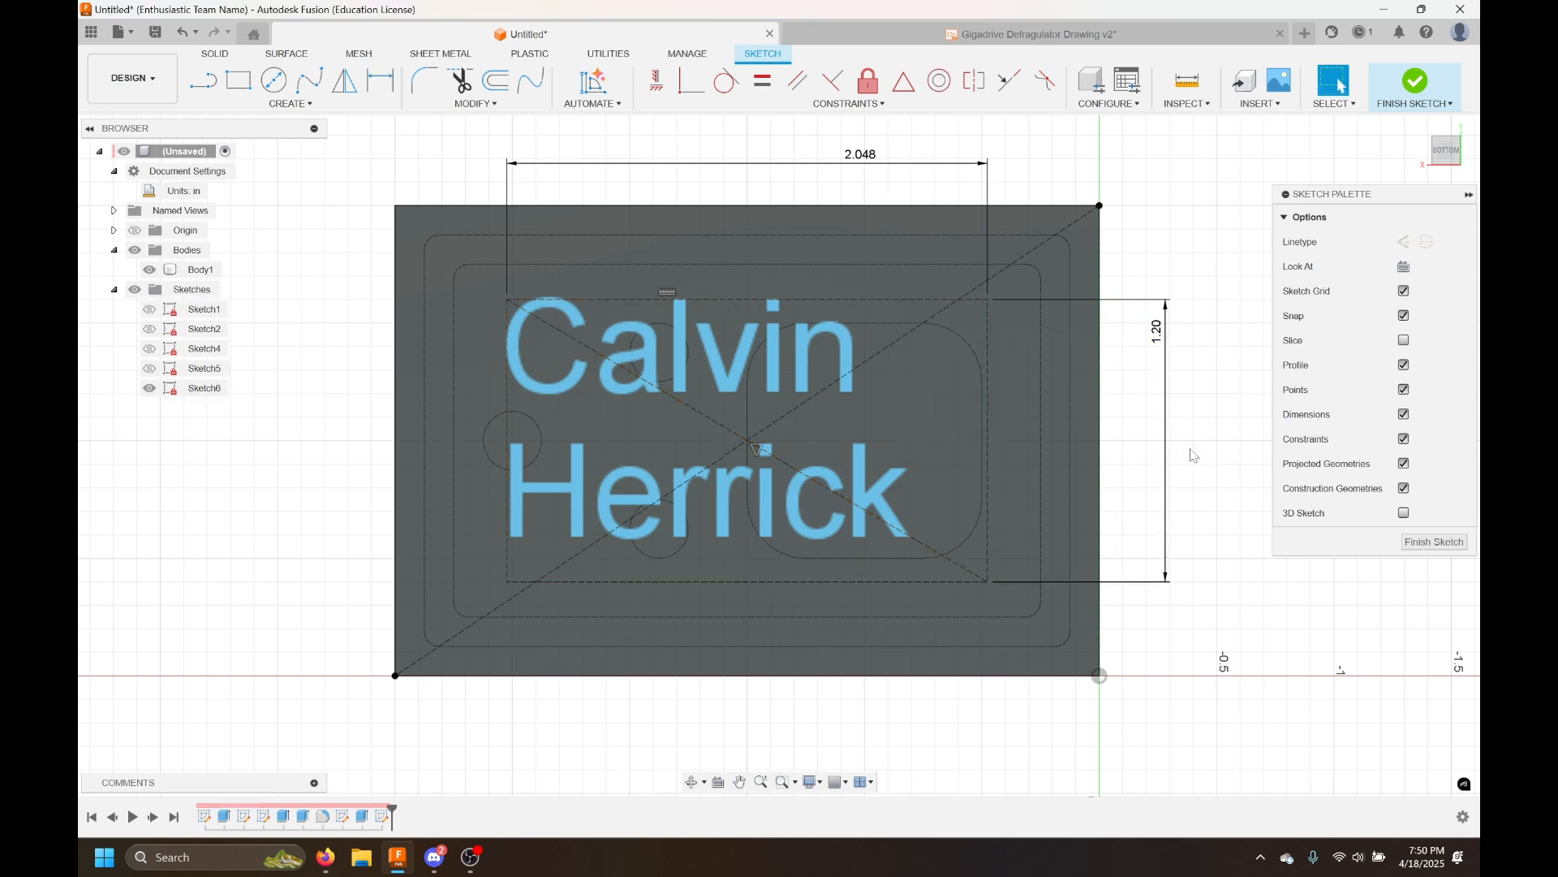
scroll(1123, 682, down, 1)
mouse_move(302, 525)
middle_down()
mouse_move(289, 425)
mouse_move(306, 473)
middle_up()
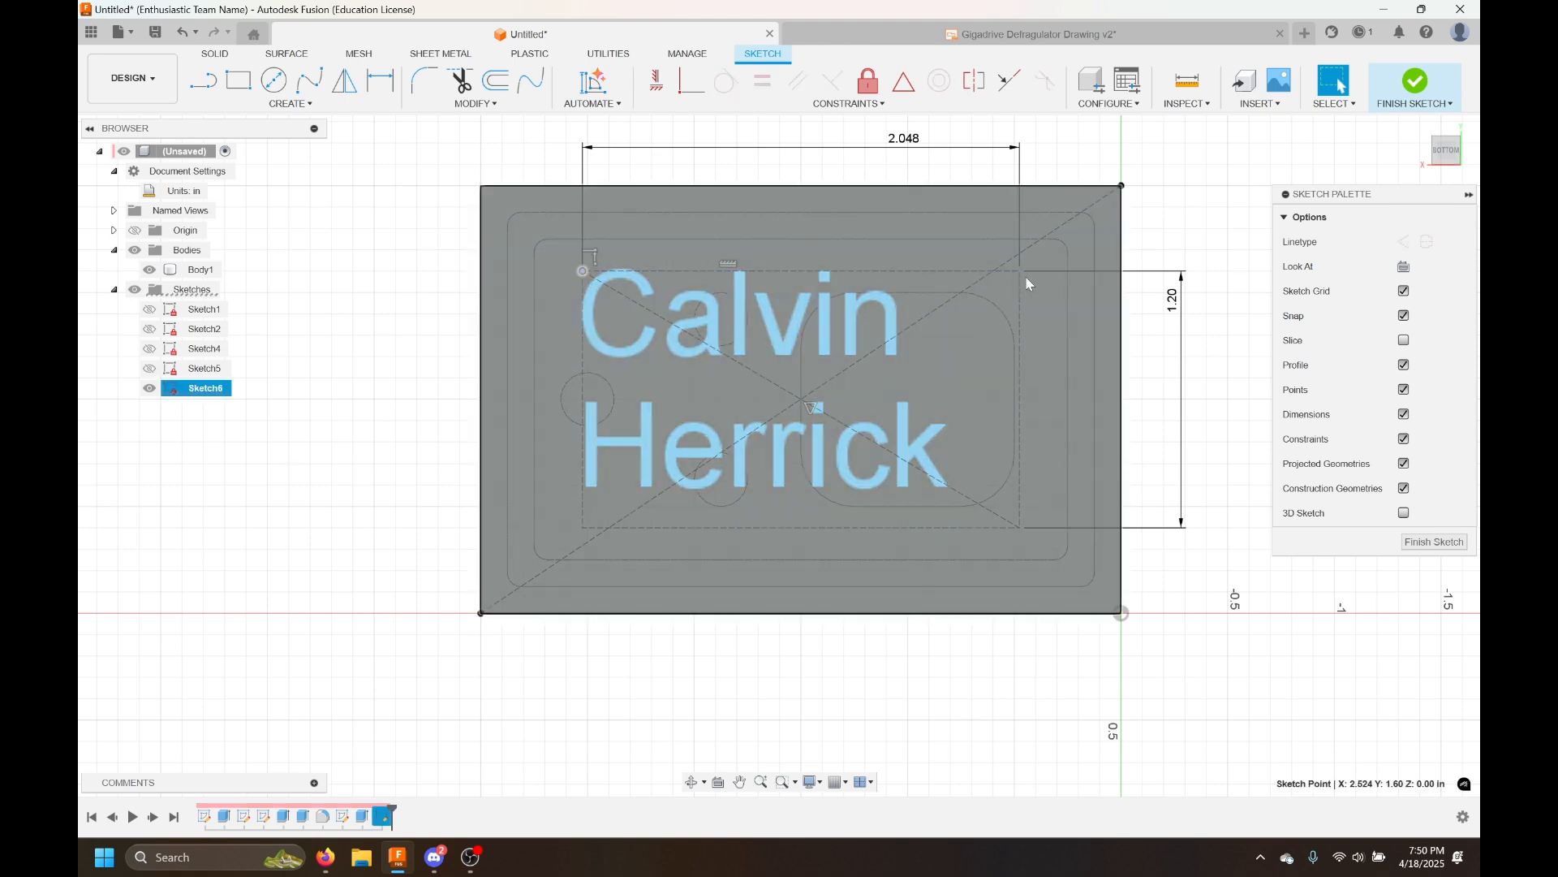
click(971, 271)
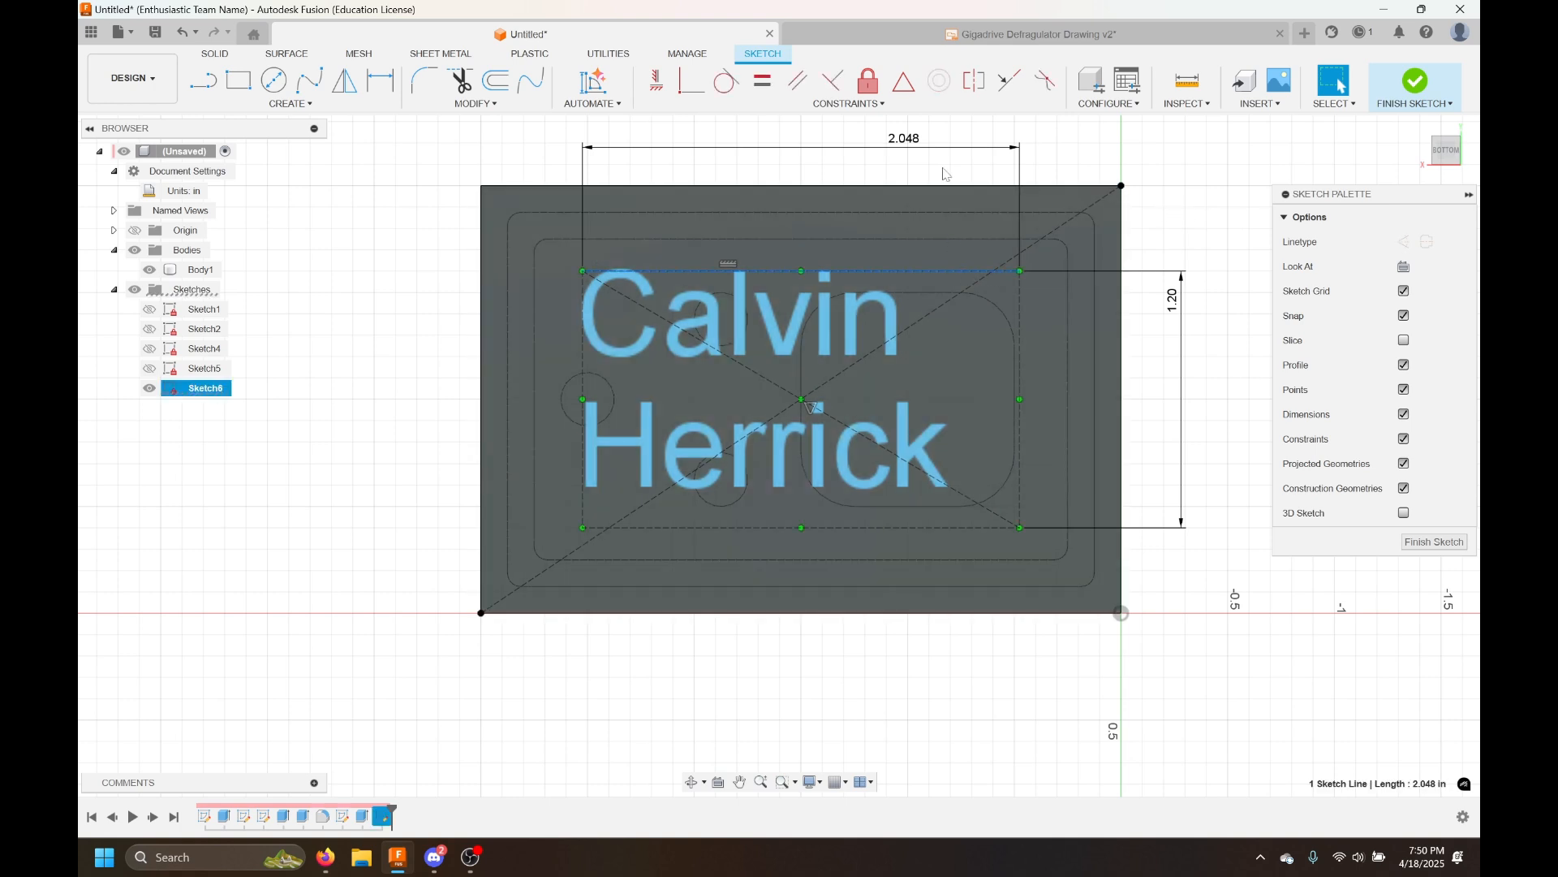
click(1143, 205)
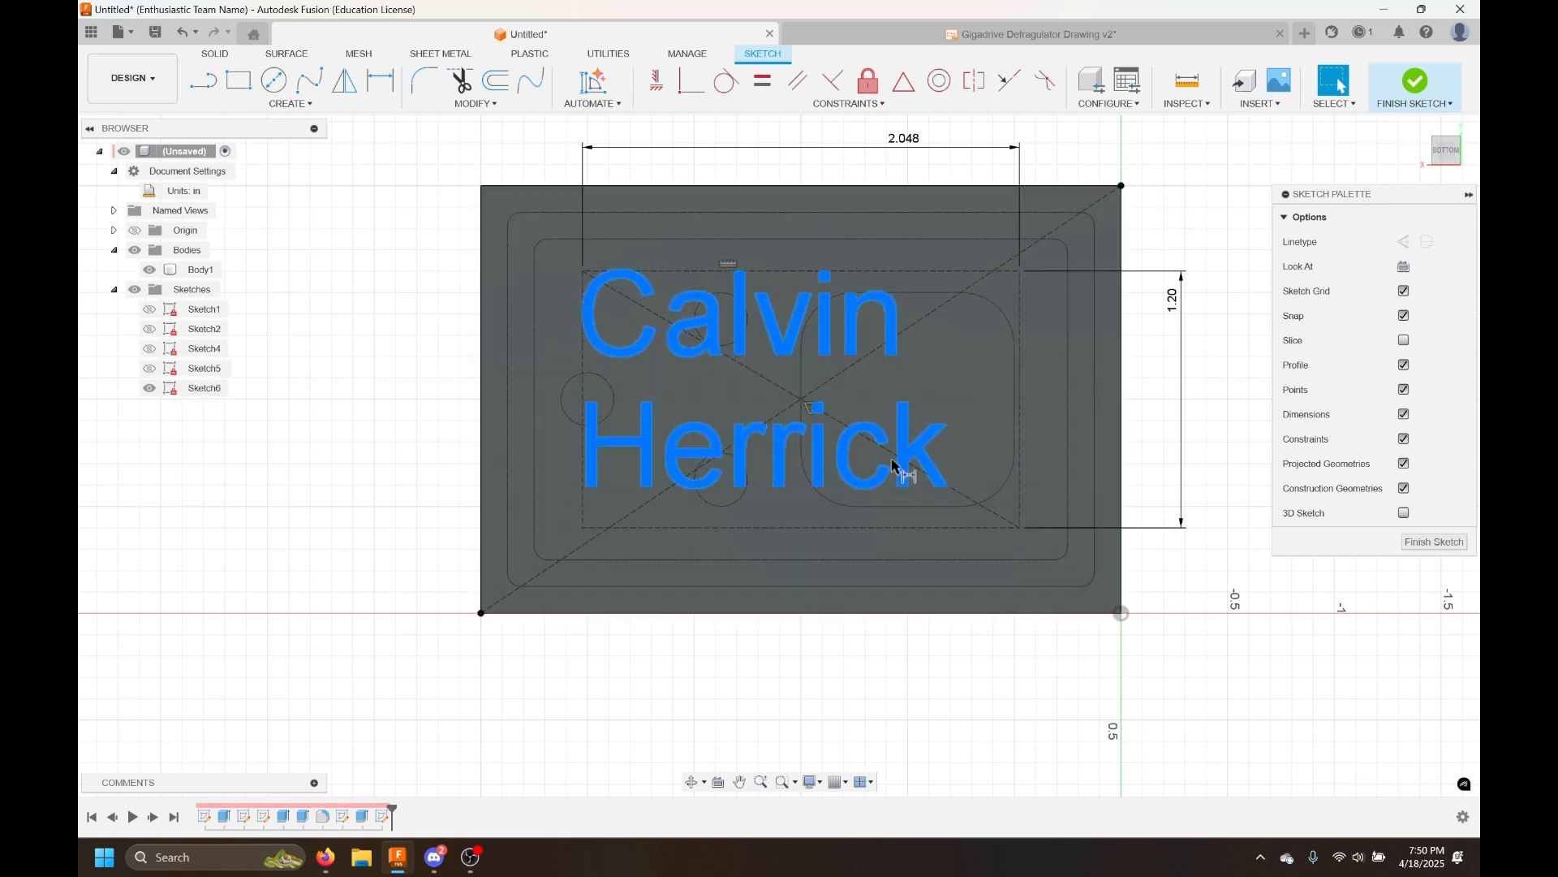
key(d)
click(886, 528)
key(Escape)
key(d)
key(Escape)
key(Escape)
key(d)
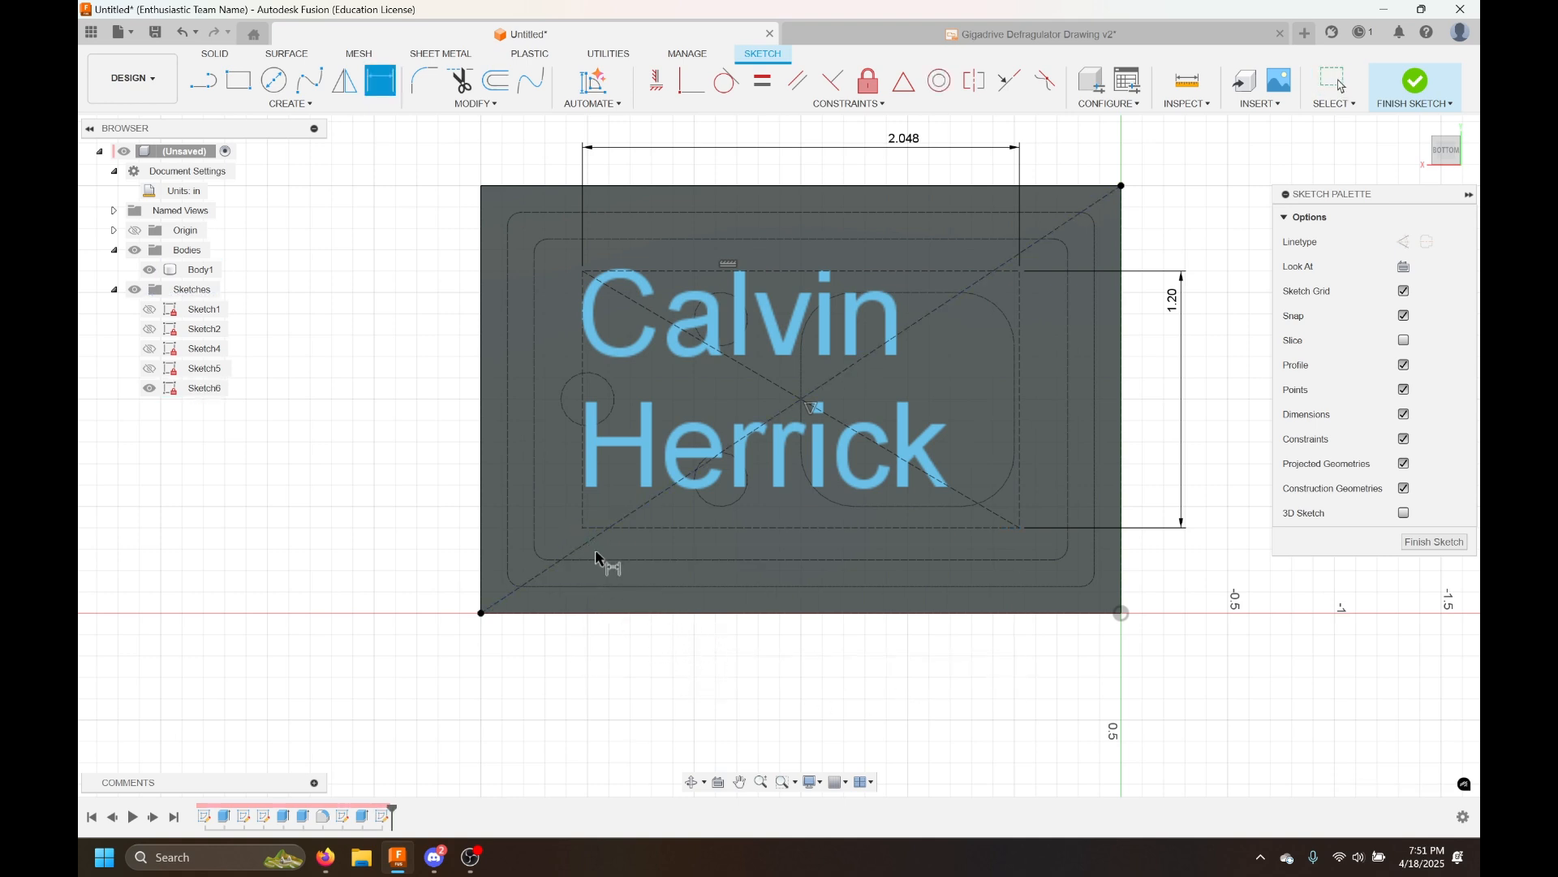
click(1019, 527)
key(Escape)
key(Escape)
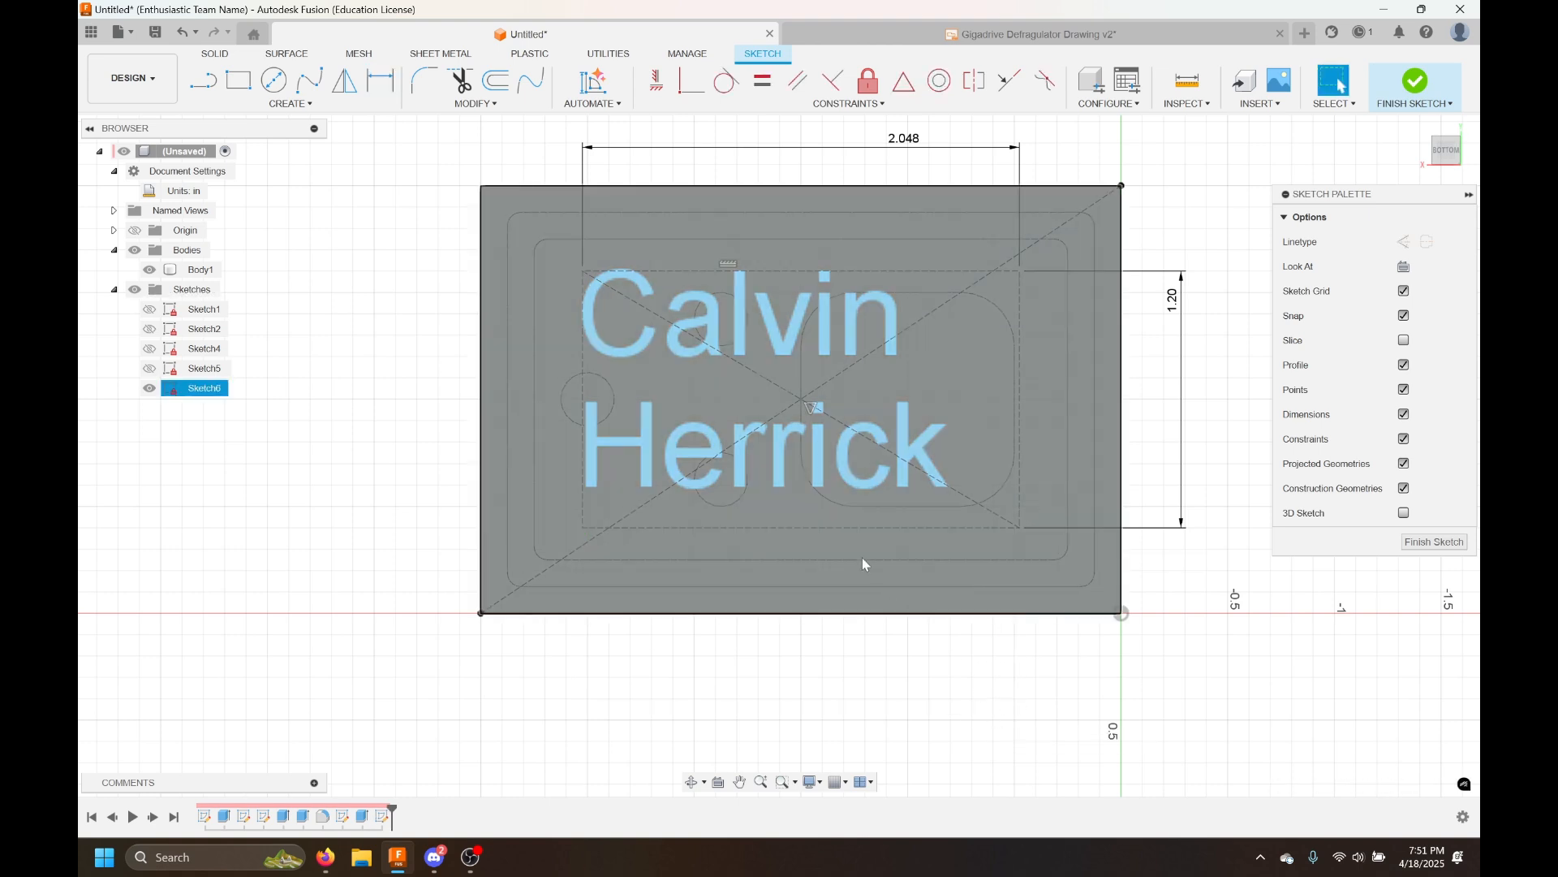
middle_drag(631, 669, 619, 683)
scroll(617, 674, down, 2)
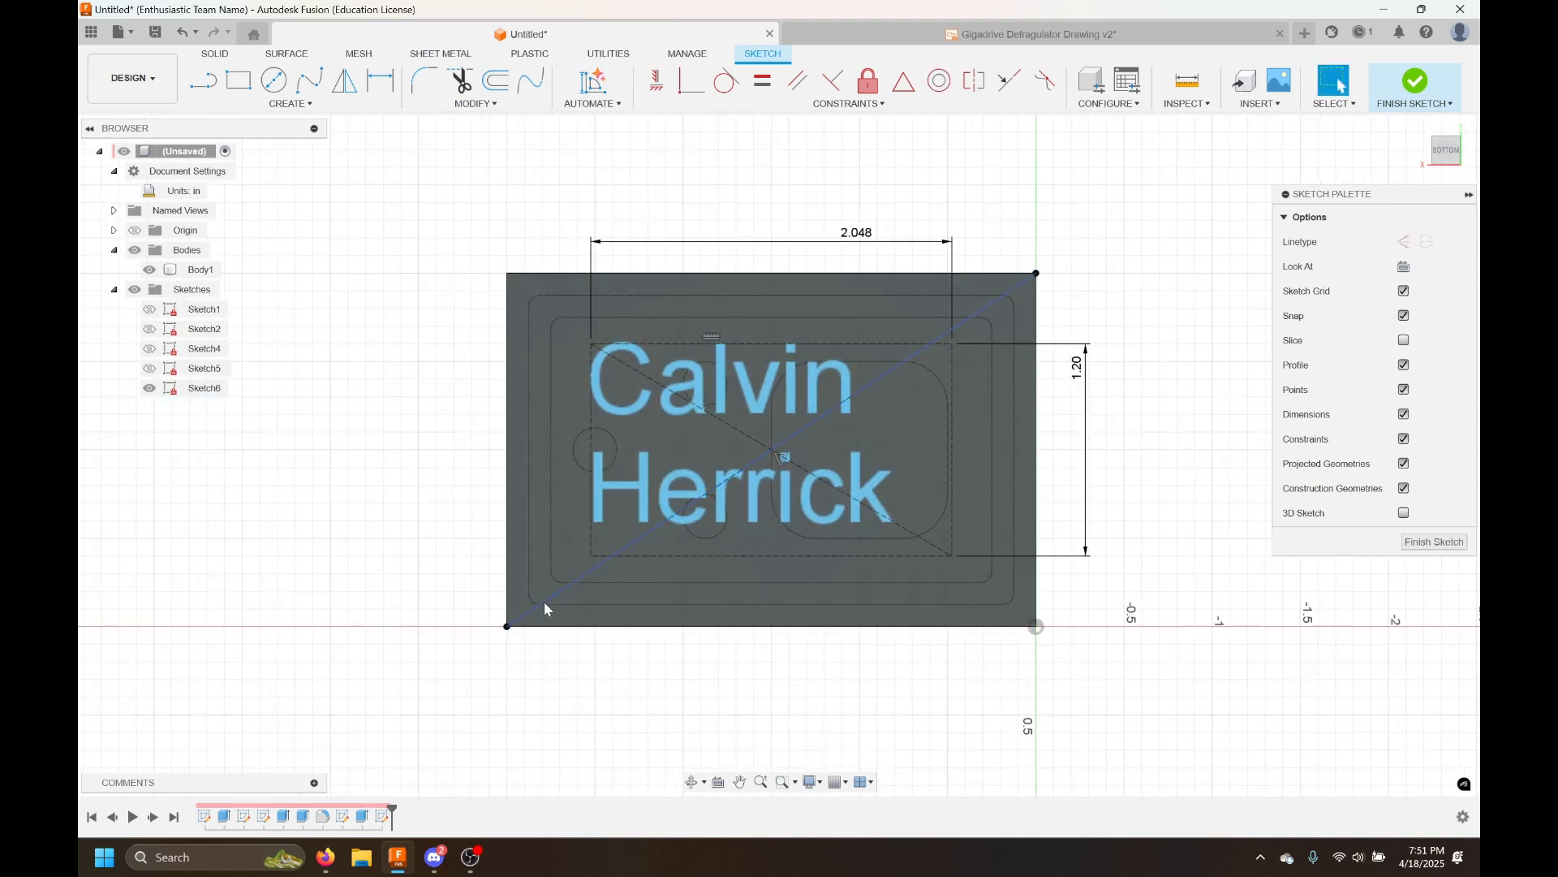
key(d)
click(557, 596)
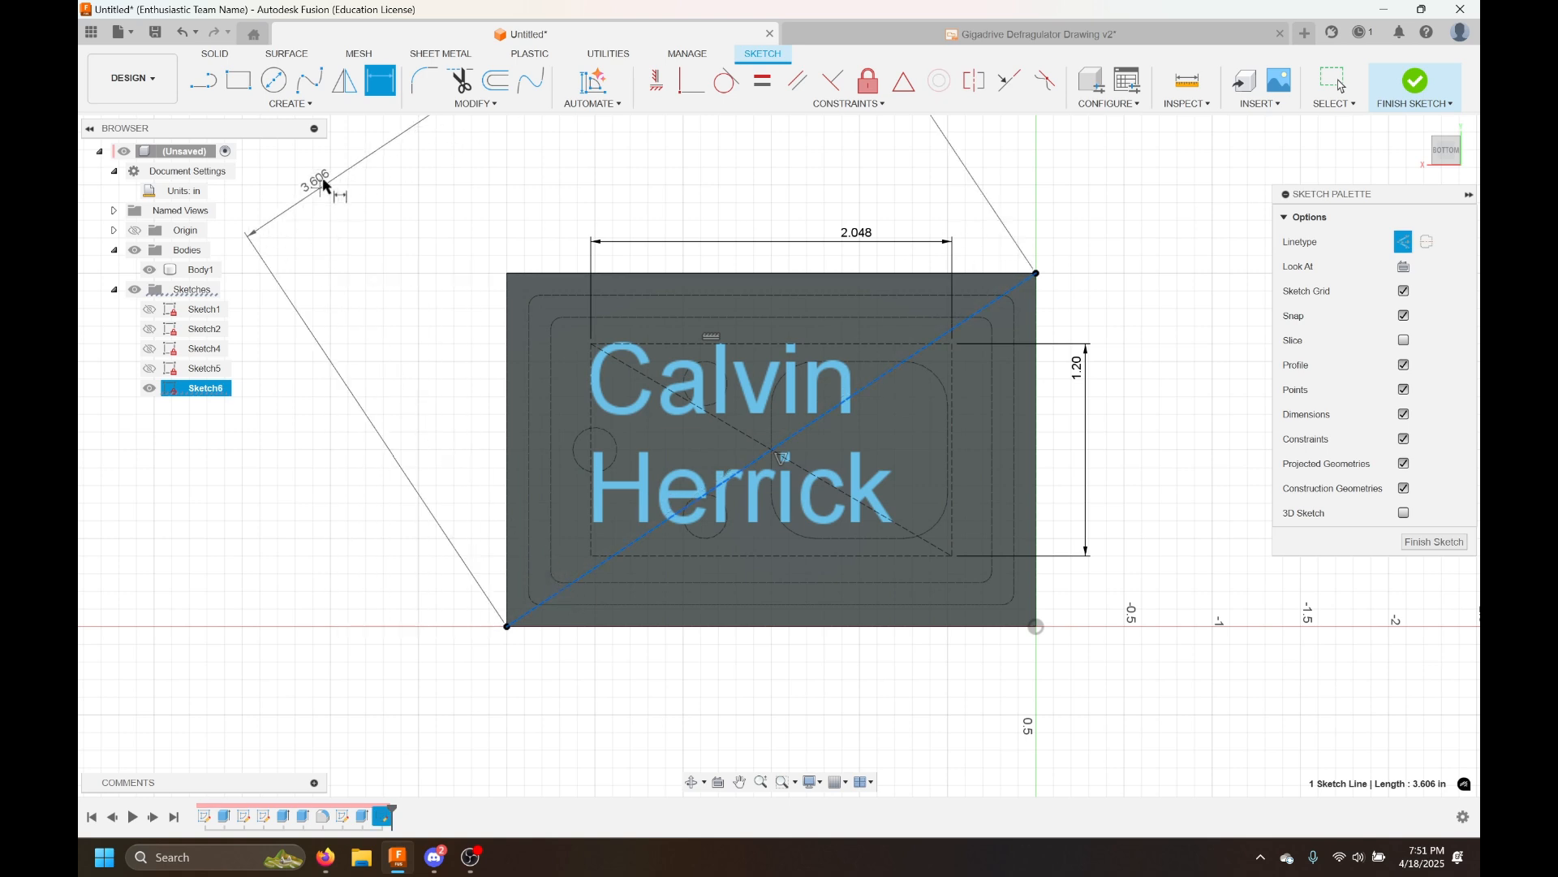
scroll(338, 172, down, 2)
middle_drag(403, 193, 559, 266)
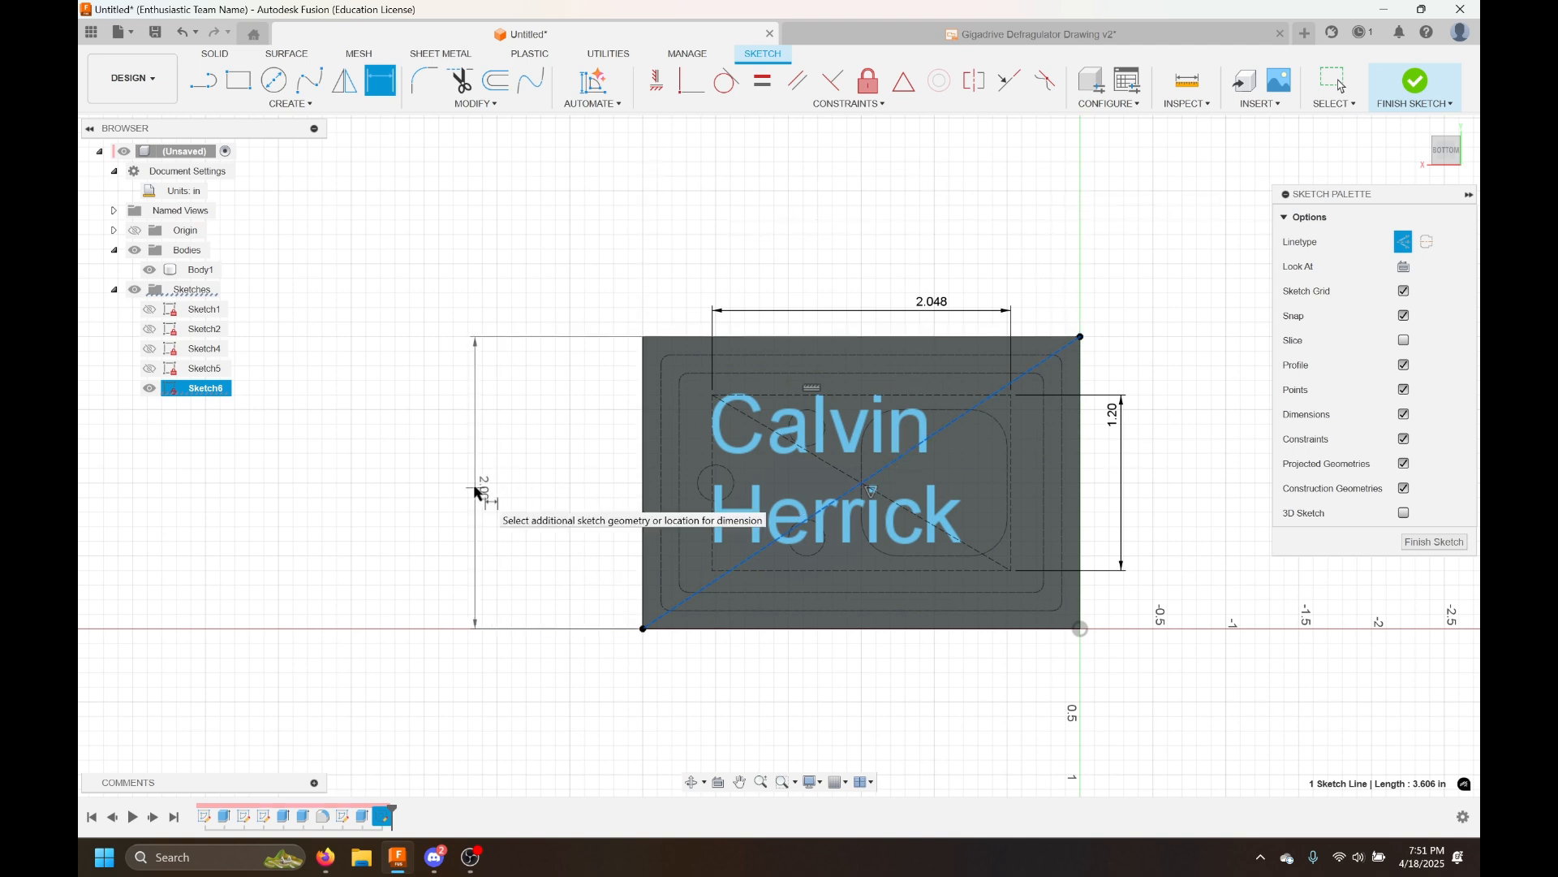
key(Escape)
key(Escape)
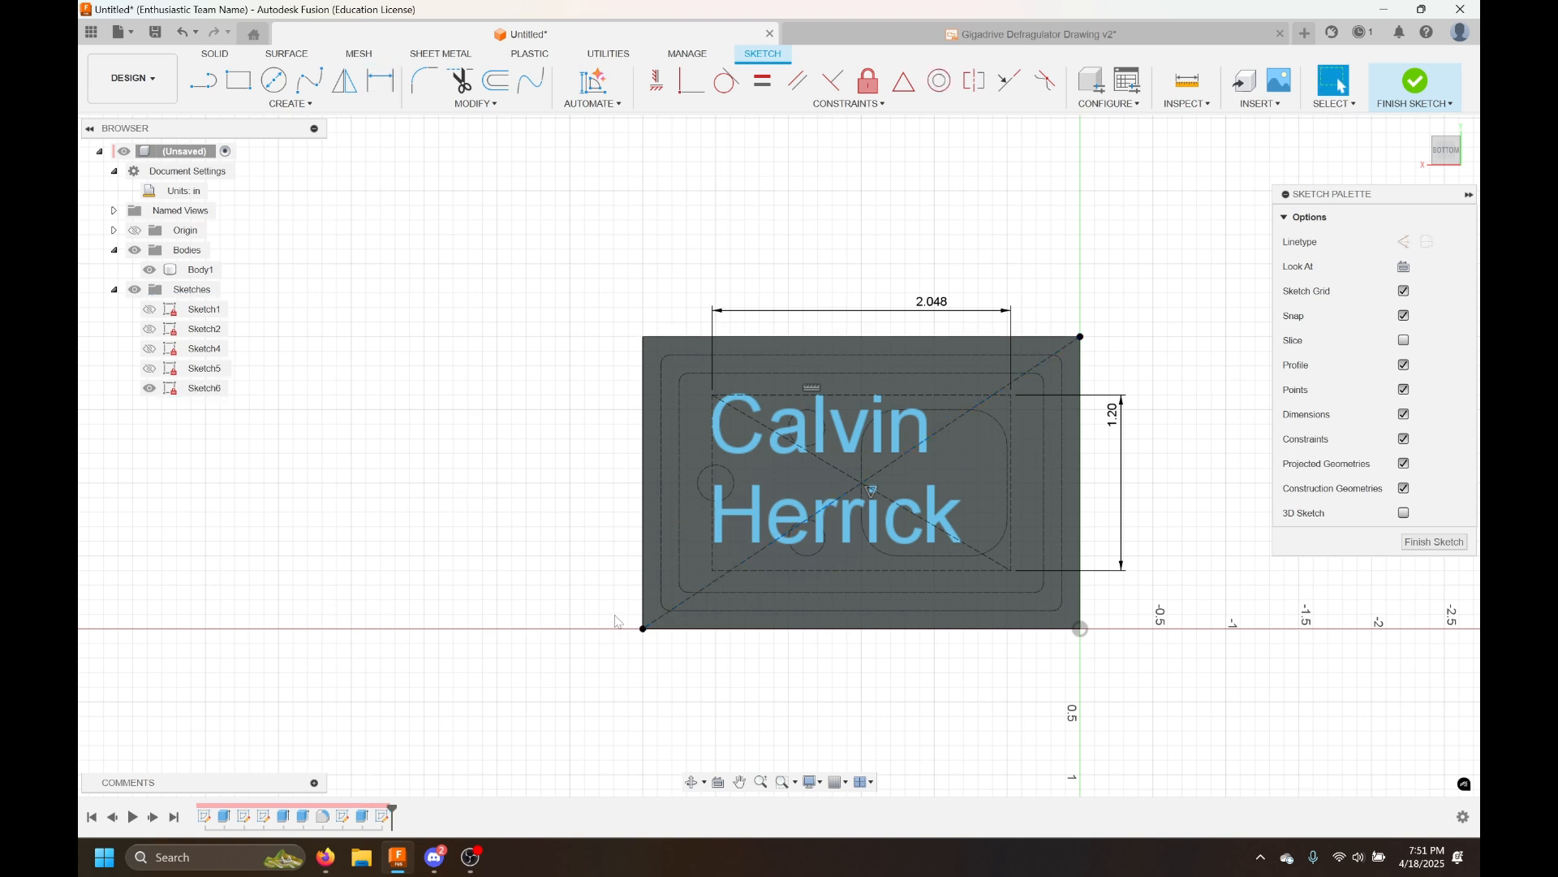
Edit the name text and set its alignment to center horizontally and middle vertically
scroll(617, 616, up, 2)
middle_drag(902, 700, 797, 697)
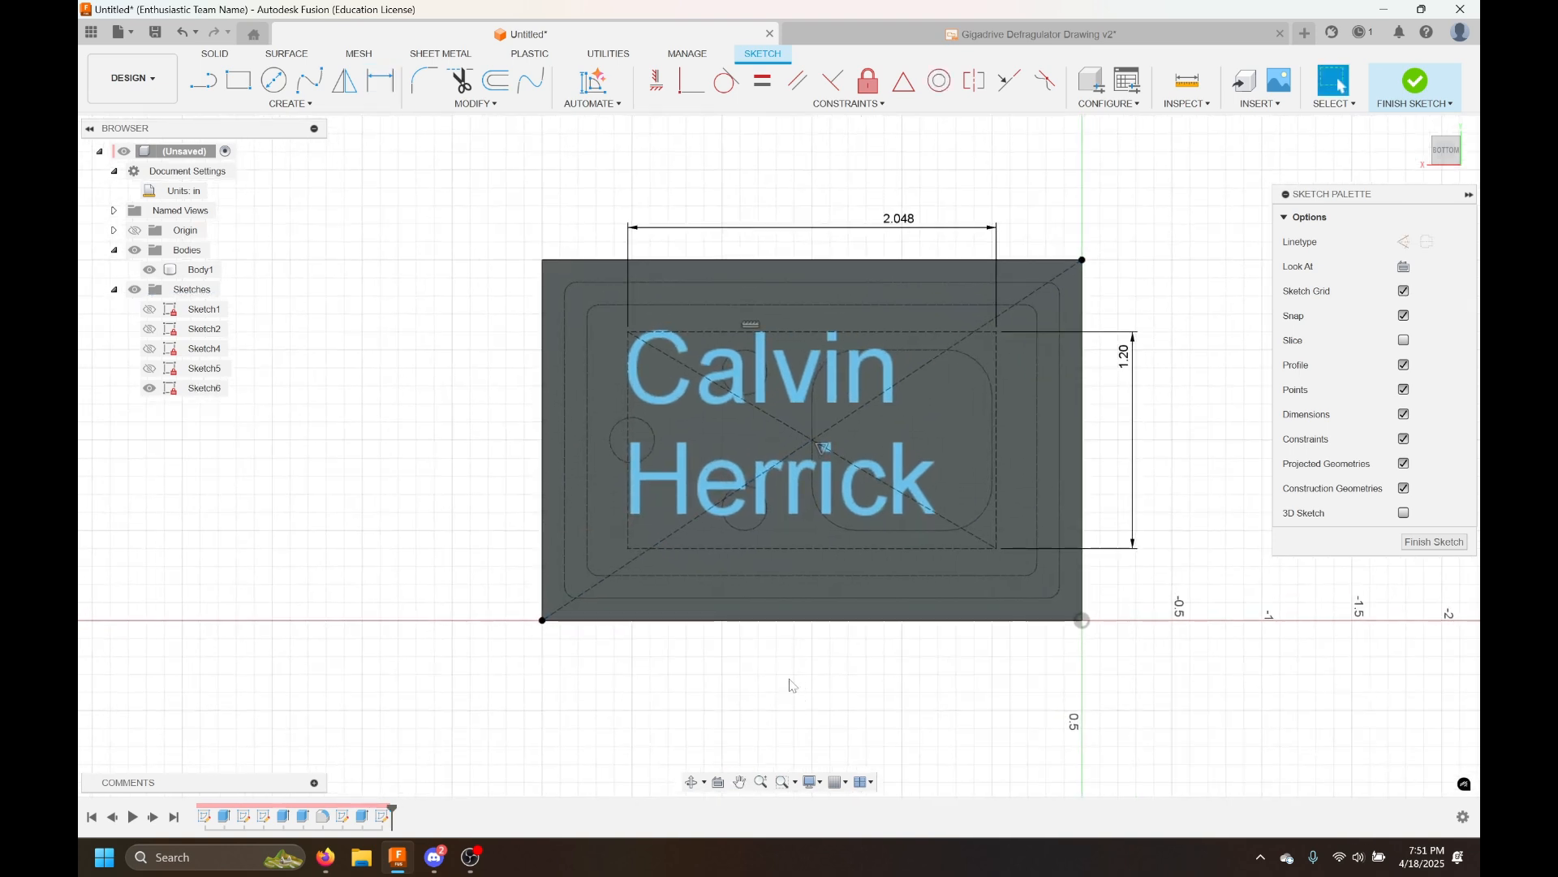
double_click(786, 490)
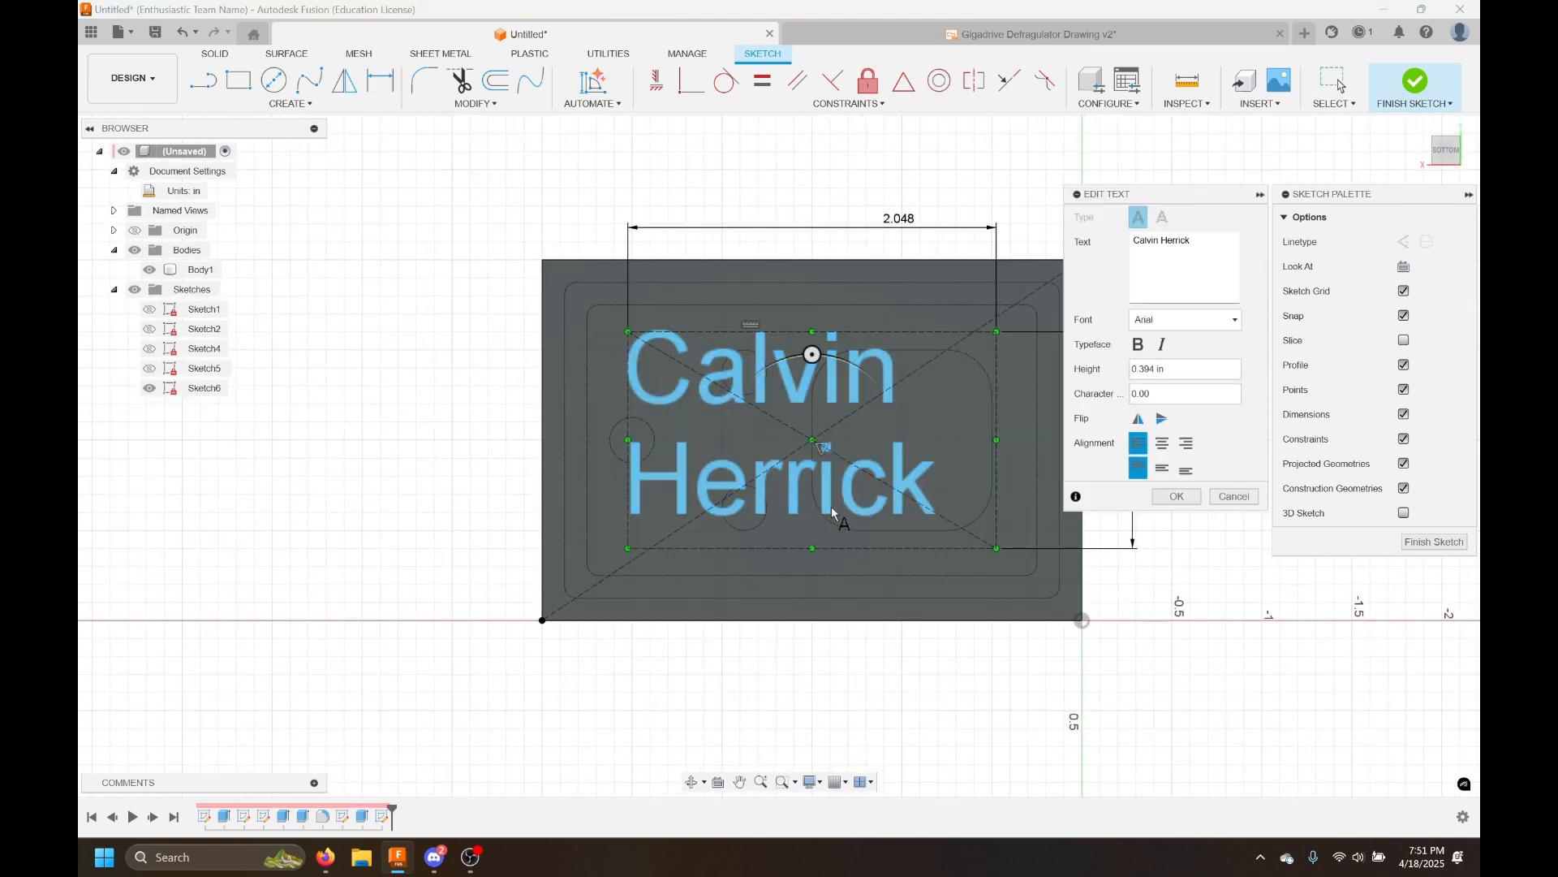
mouse_move(1159, 193)
mouse_down()
mouse_move(1124, 189)
mouse_move(756, 332)
mouse_move(853, 391)
mouse_up()
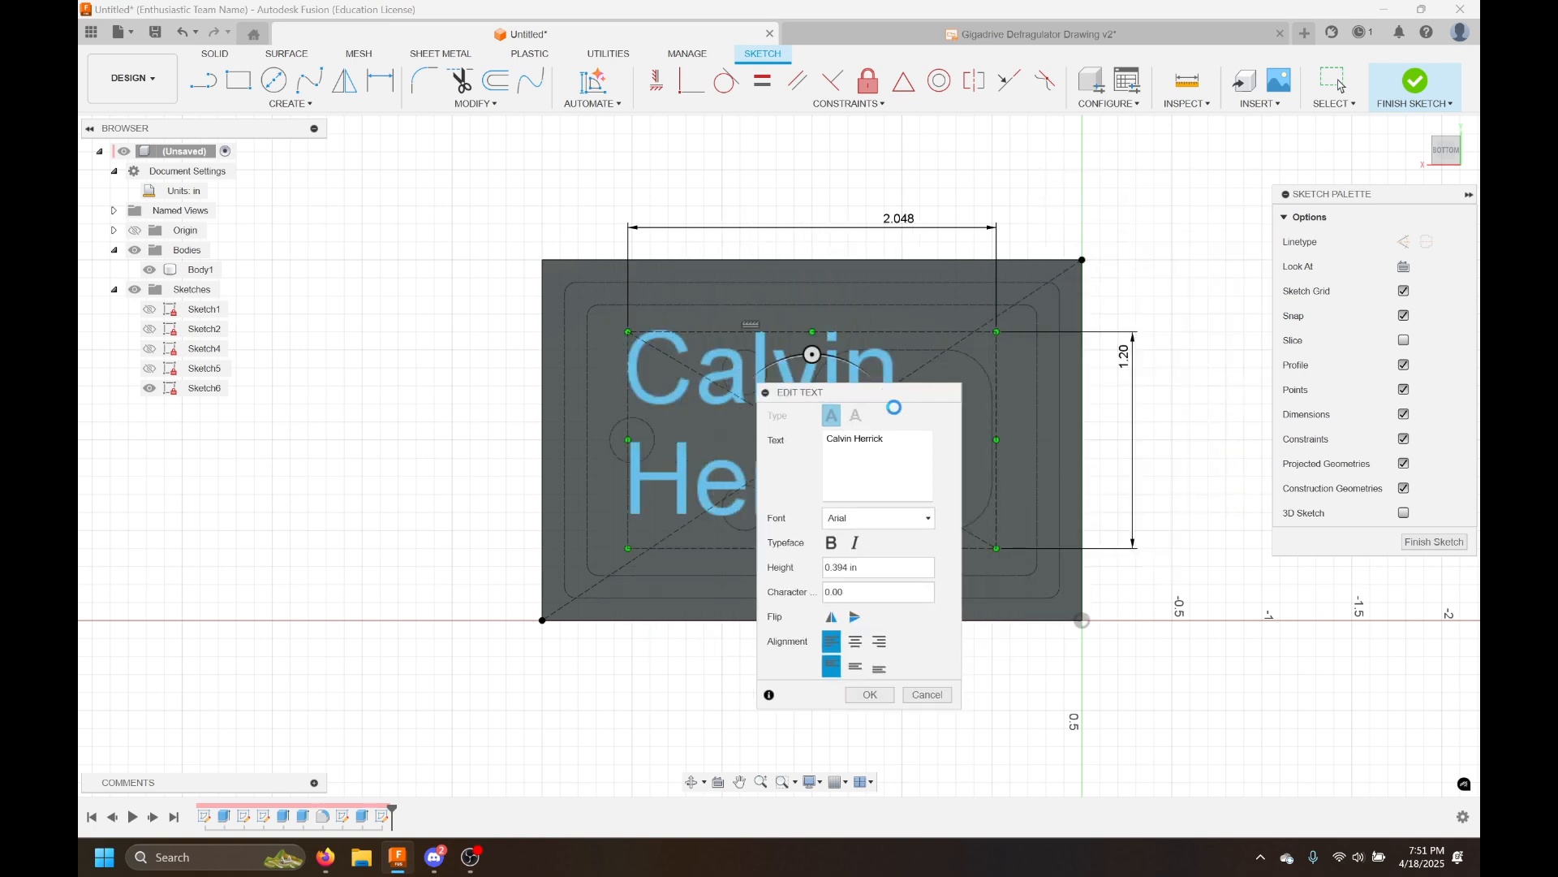
mouse_move(888, 397)
mouse_down()
mouse_move(943, 414)
mouse_move(1188, 201)
mouse_up()
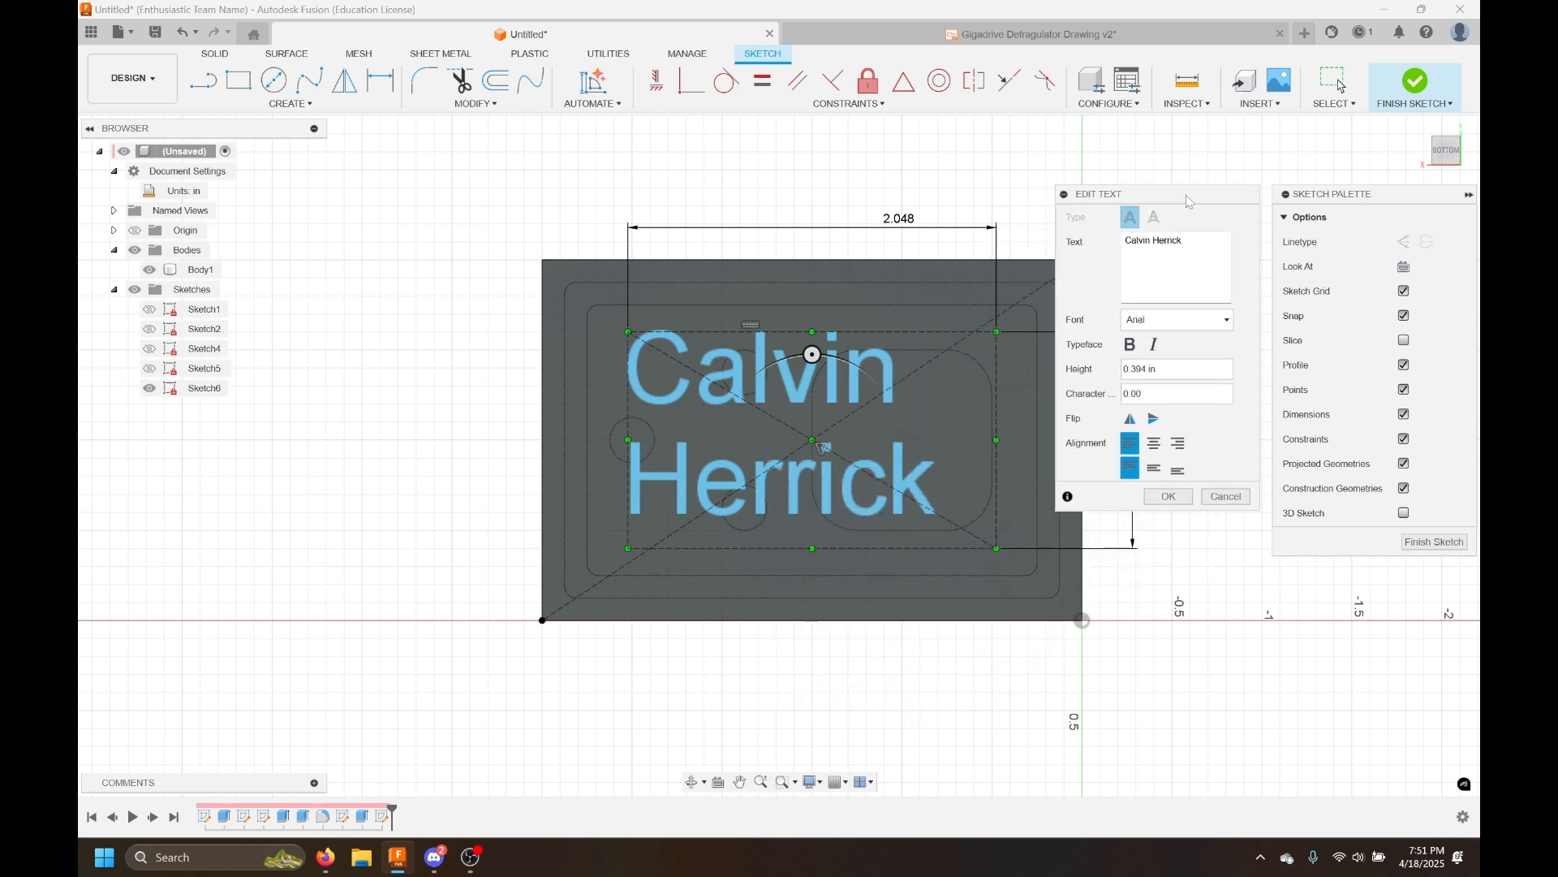
middle_drag(982, 465, 885, 440)
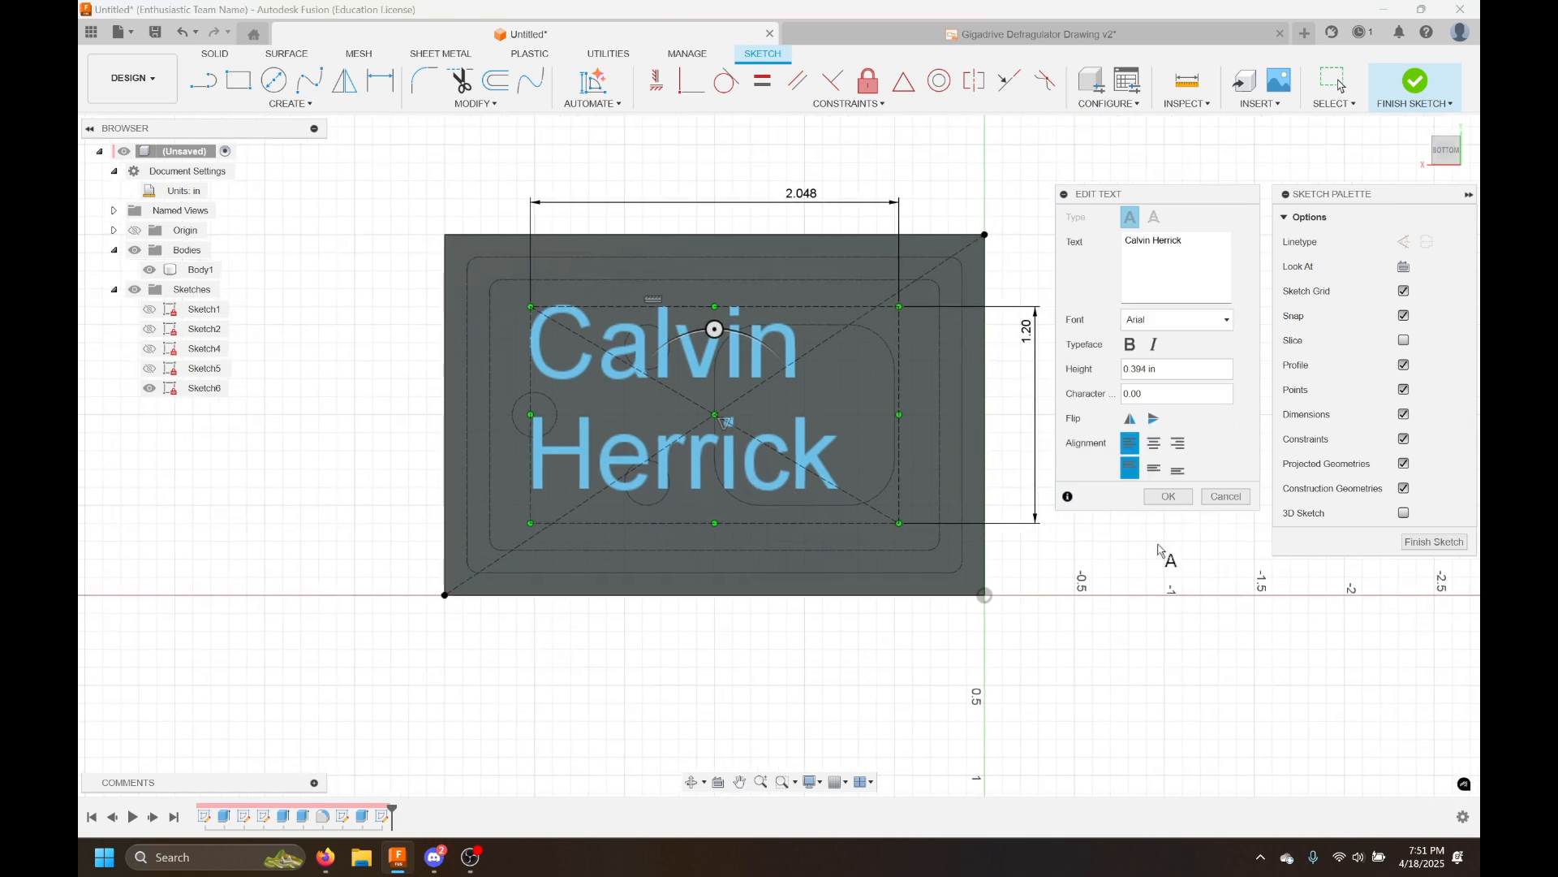
click(1155, 444)
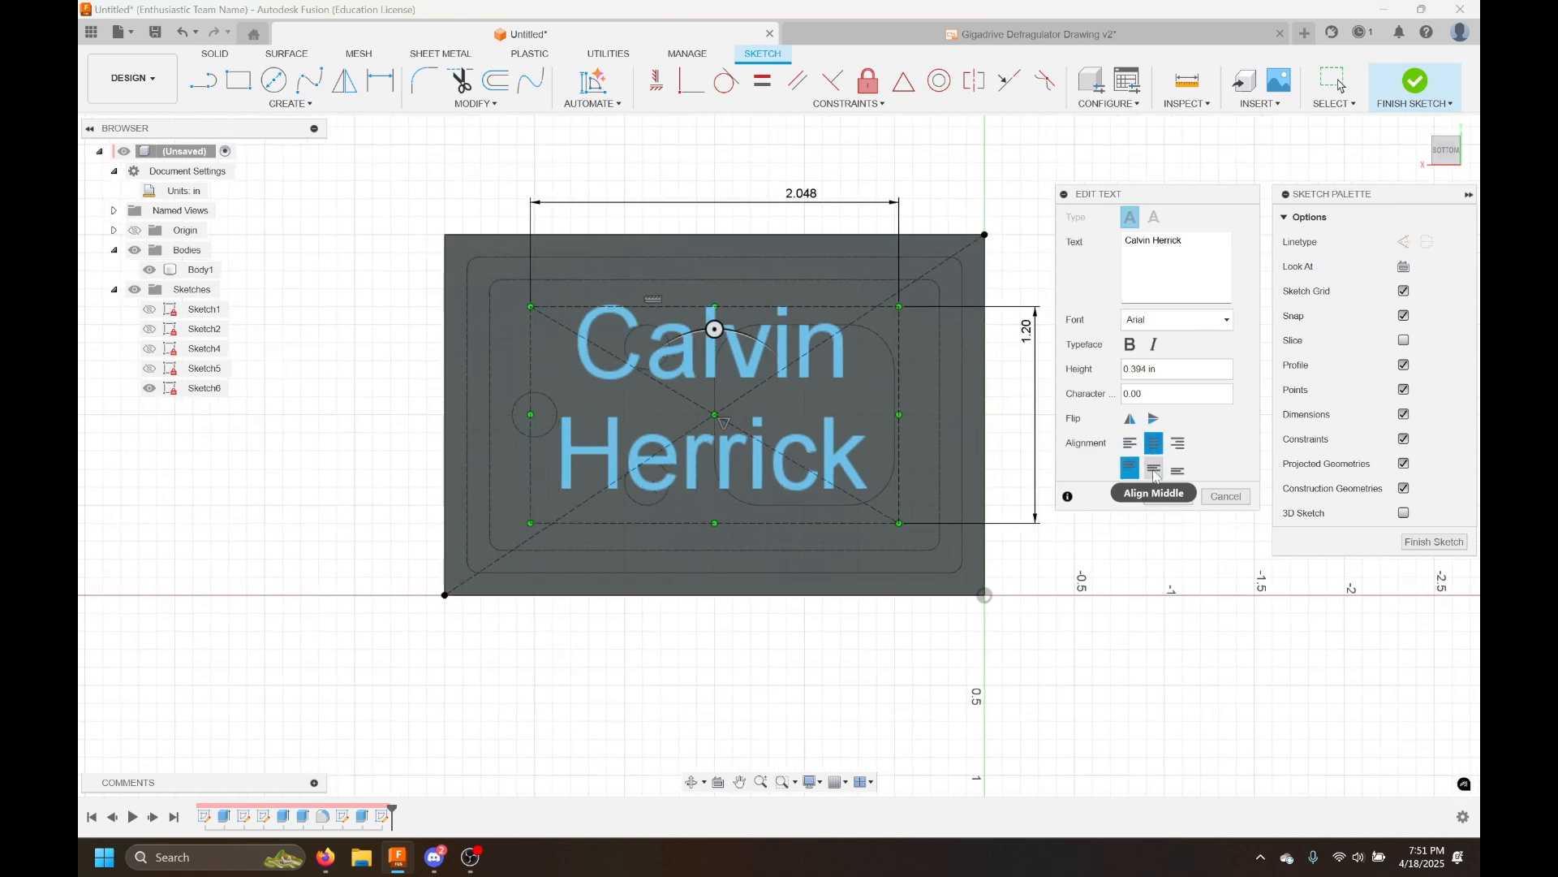
click(1155, 469)
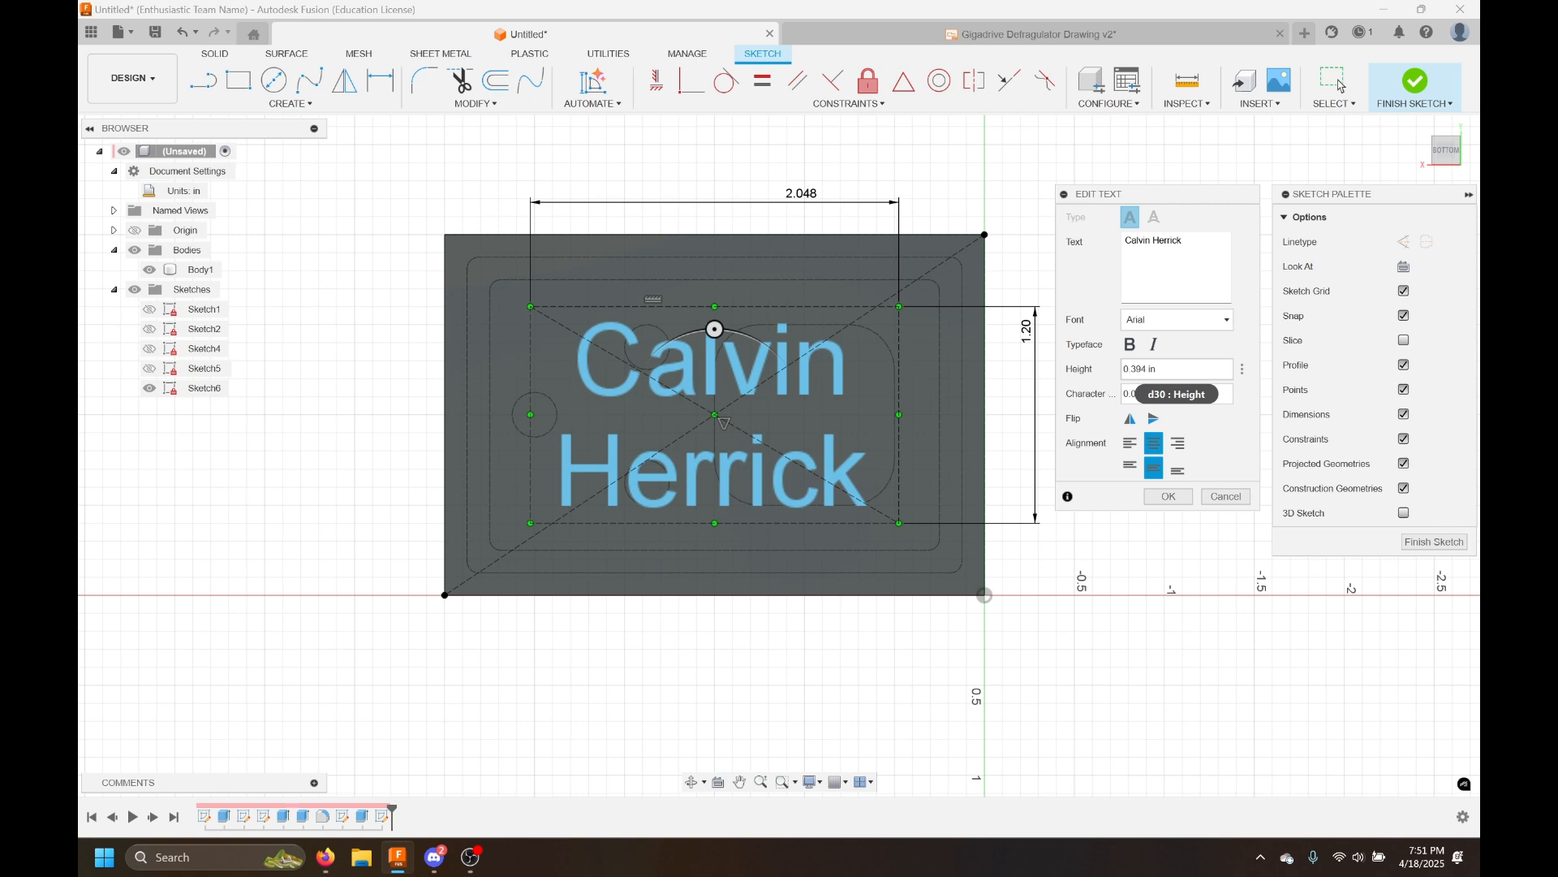
click(1169, 496)
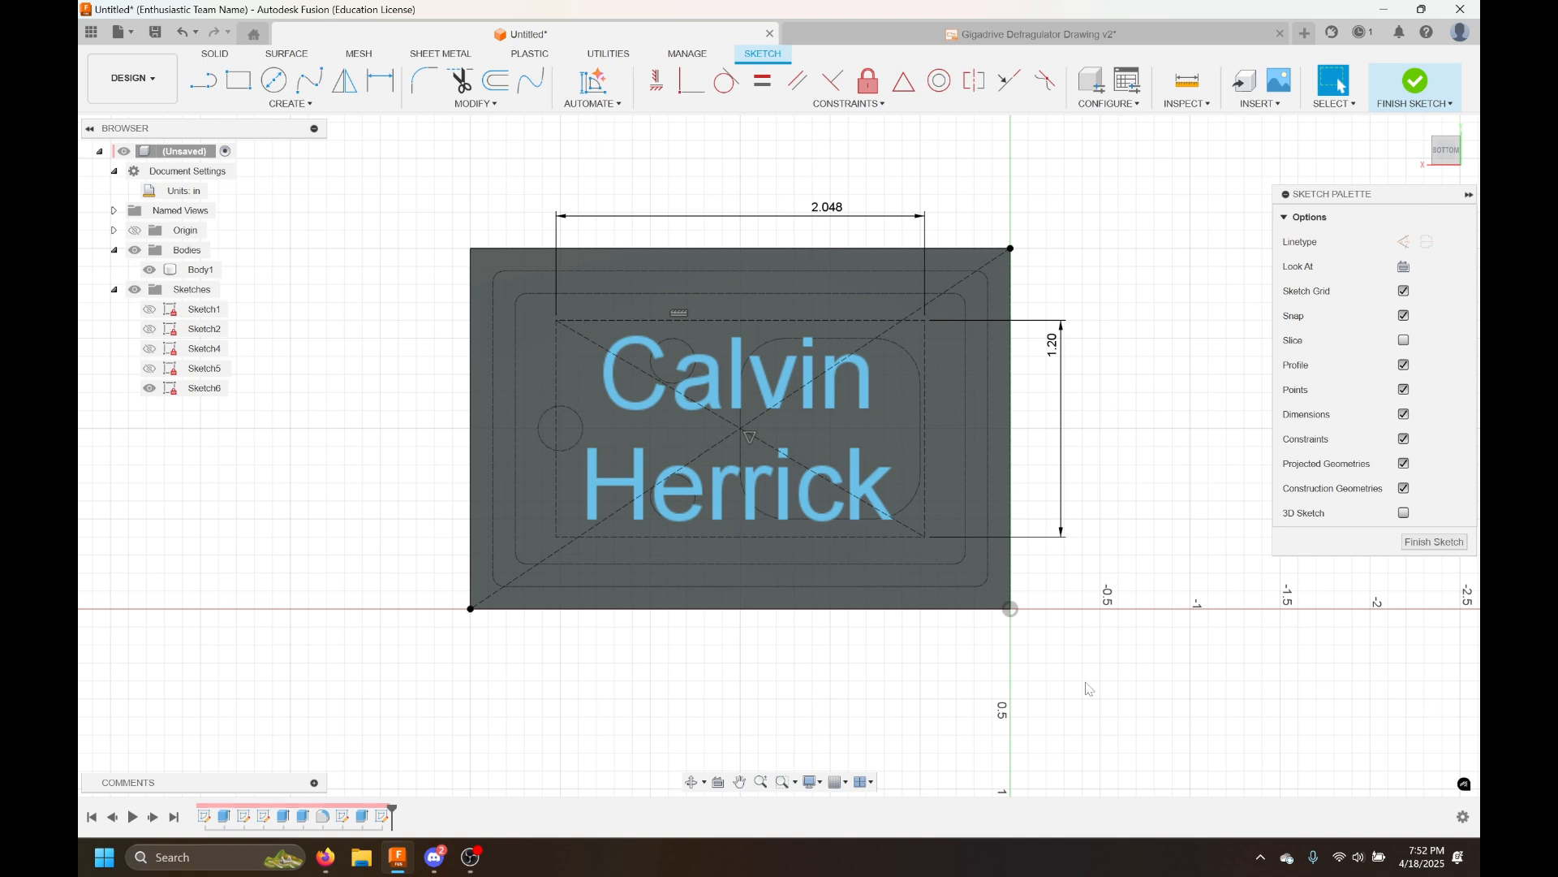
Finish the sketch and orbit to view the plate in 3D
click(1416, 83)
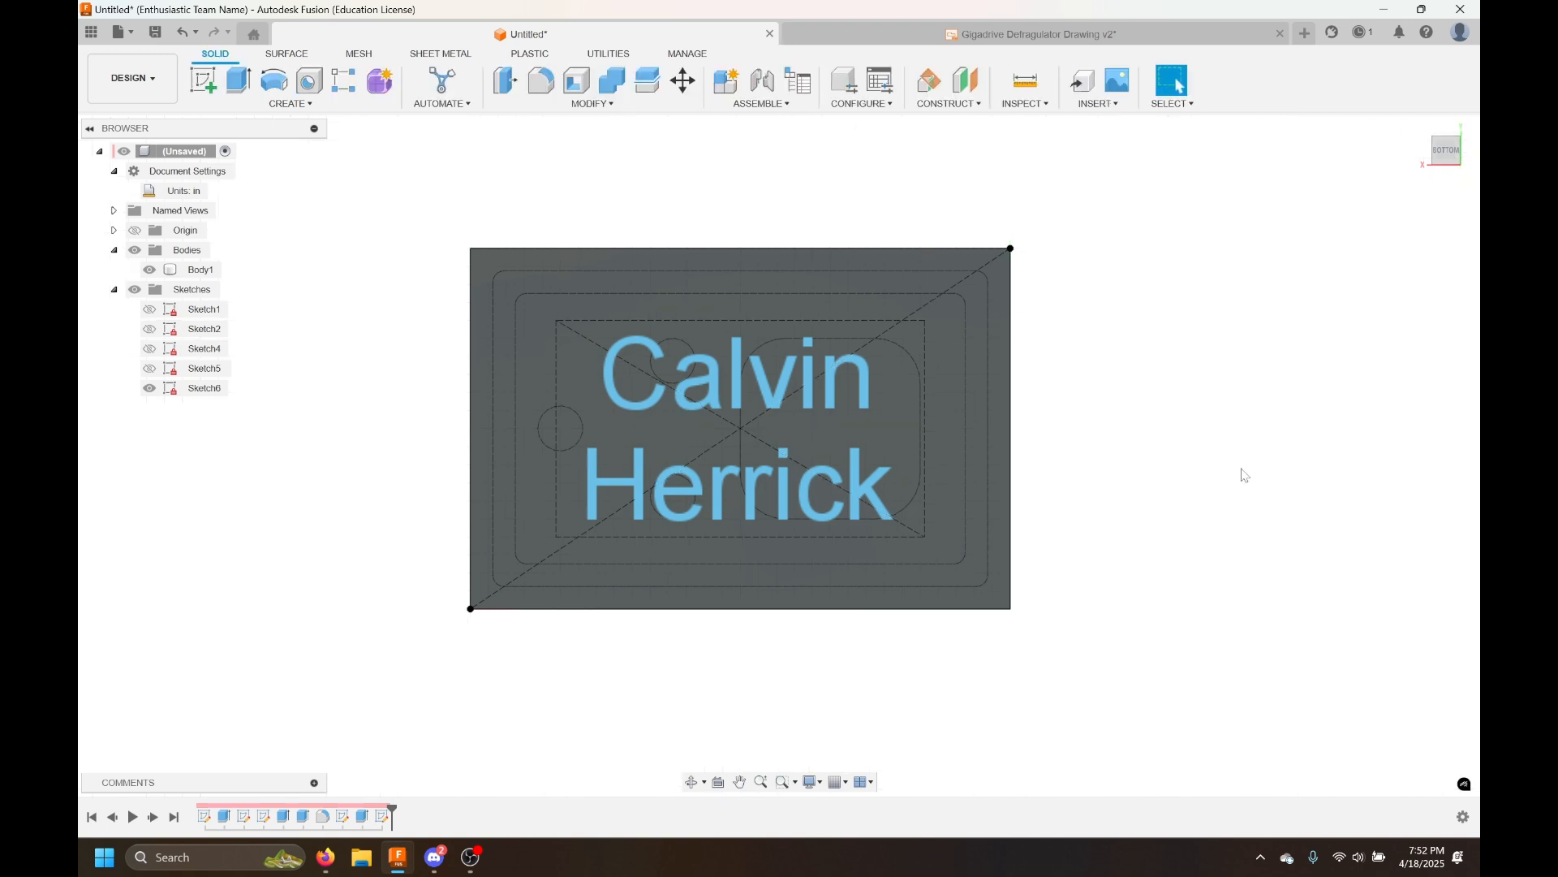
shift+middle_drag(1179, 508, 960, 455)
mouse_move(1175, 358)
shift+middle_down()
mouse_move(1095, 386)
mouse_move(1089, 338)
mouse_move(1033, 313)
mouse_move(991, 456)
mouse_move(1301, 456)
mouse_move(1273, 522)
mouse_move(1280, 455)
mouse_move(1226, 505)
shift+middle_up()
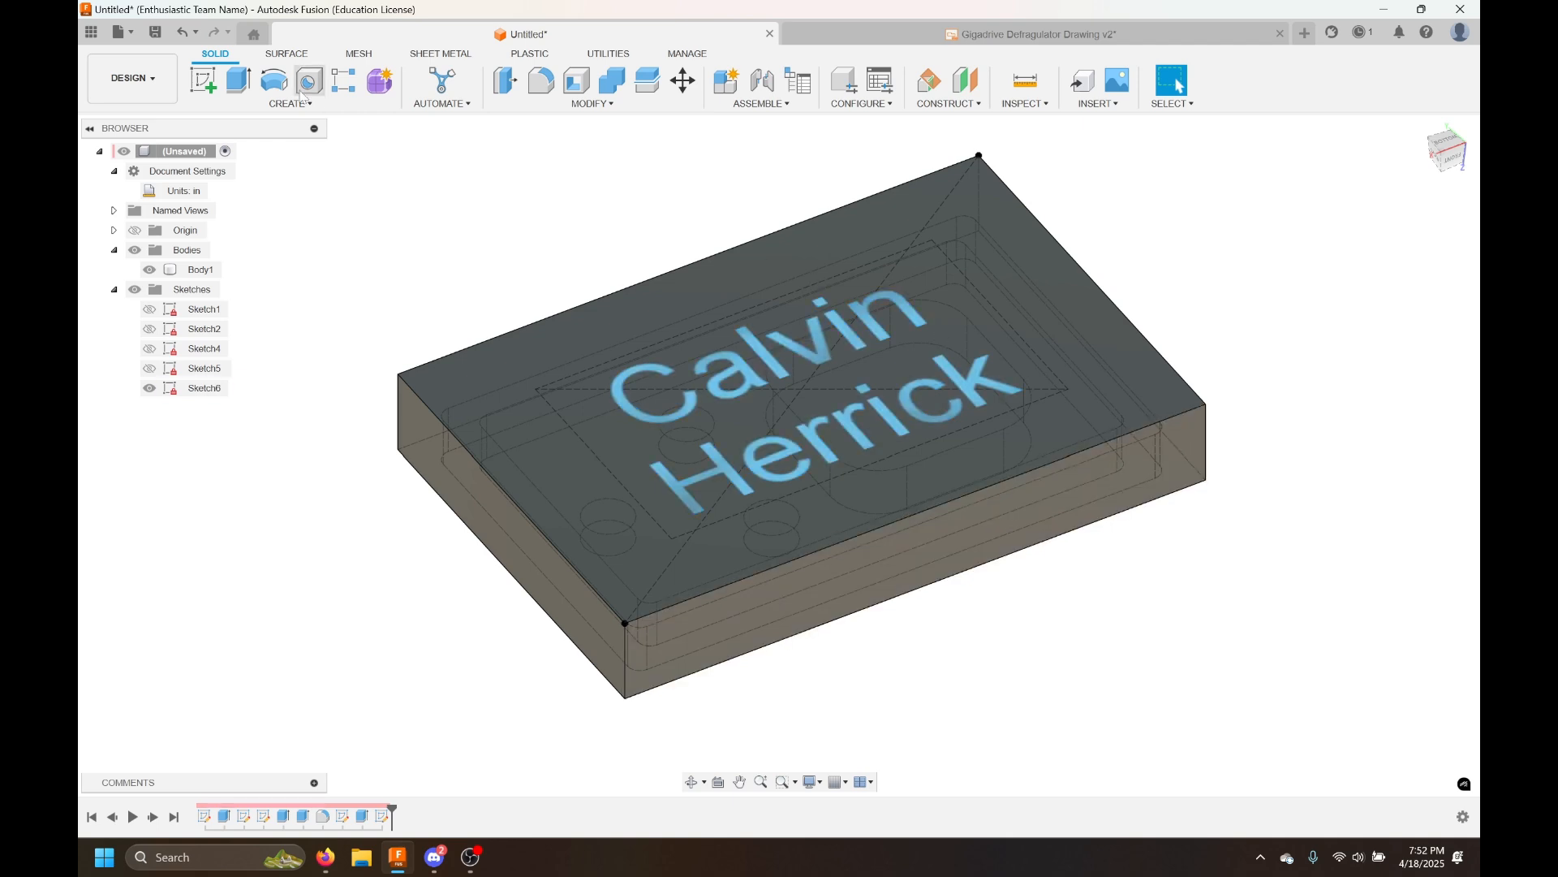
Extrude-cut the name text 0.10 in deep into the plate's bottom face
click(238, 79)
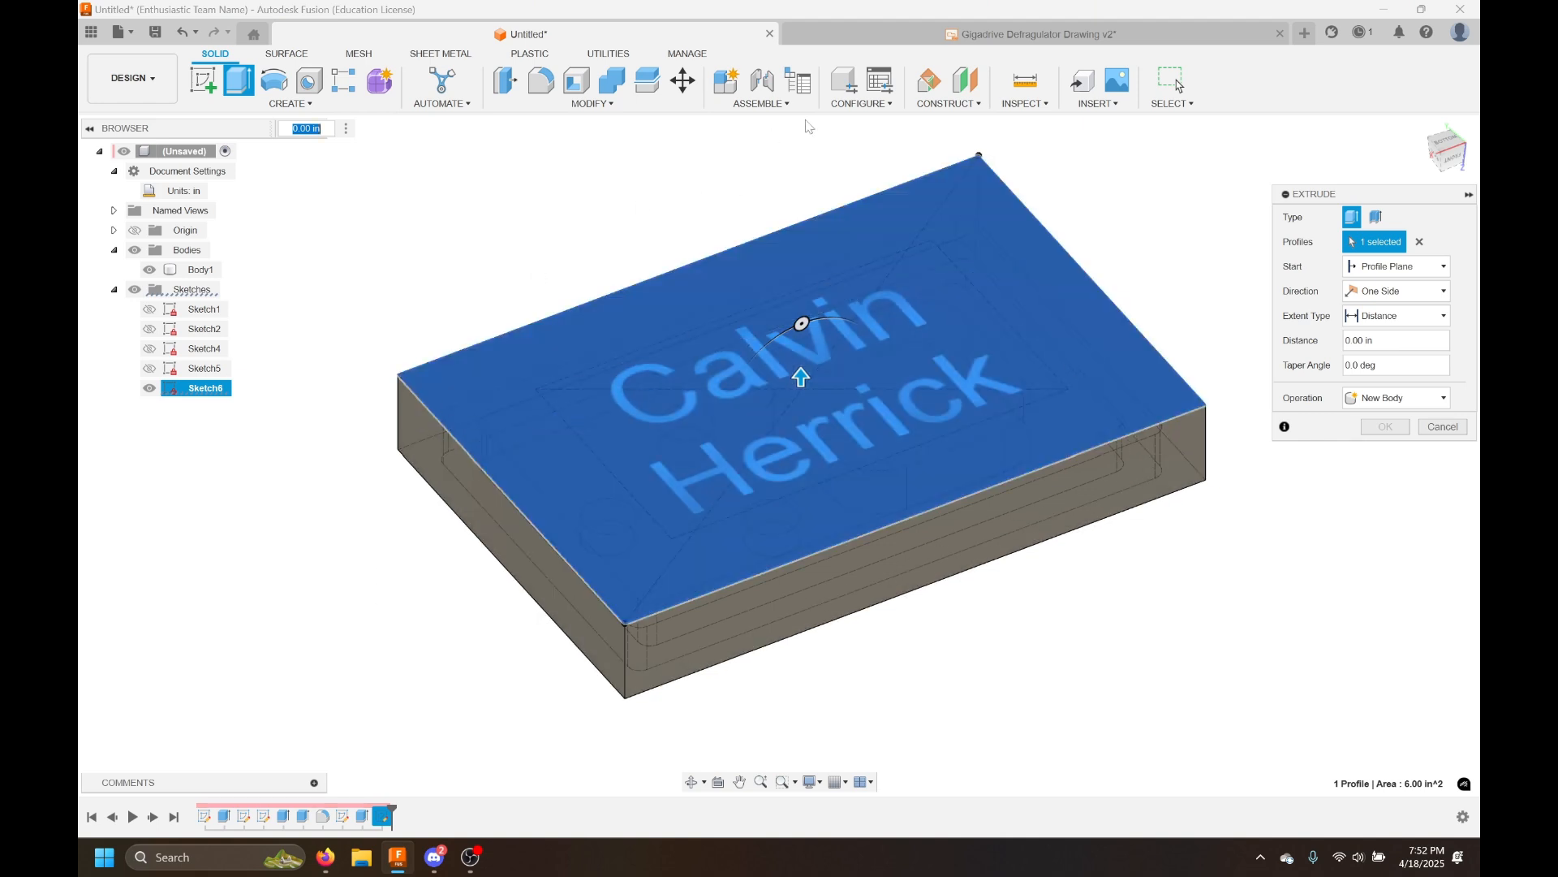
click(1420, 243)
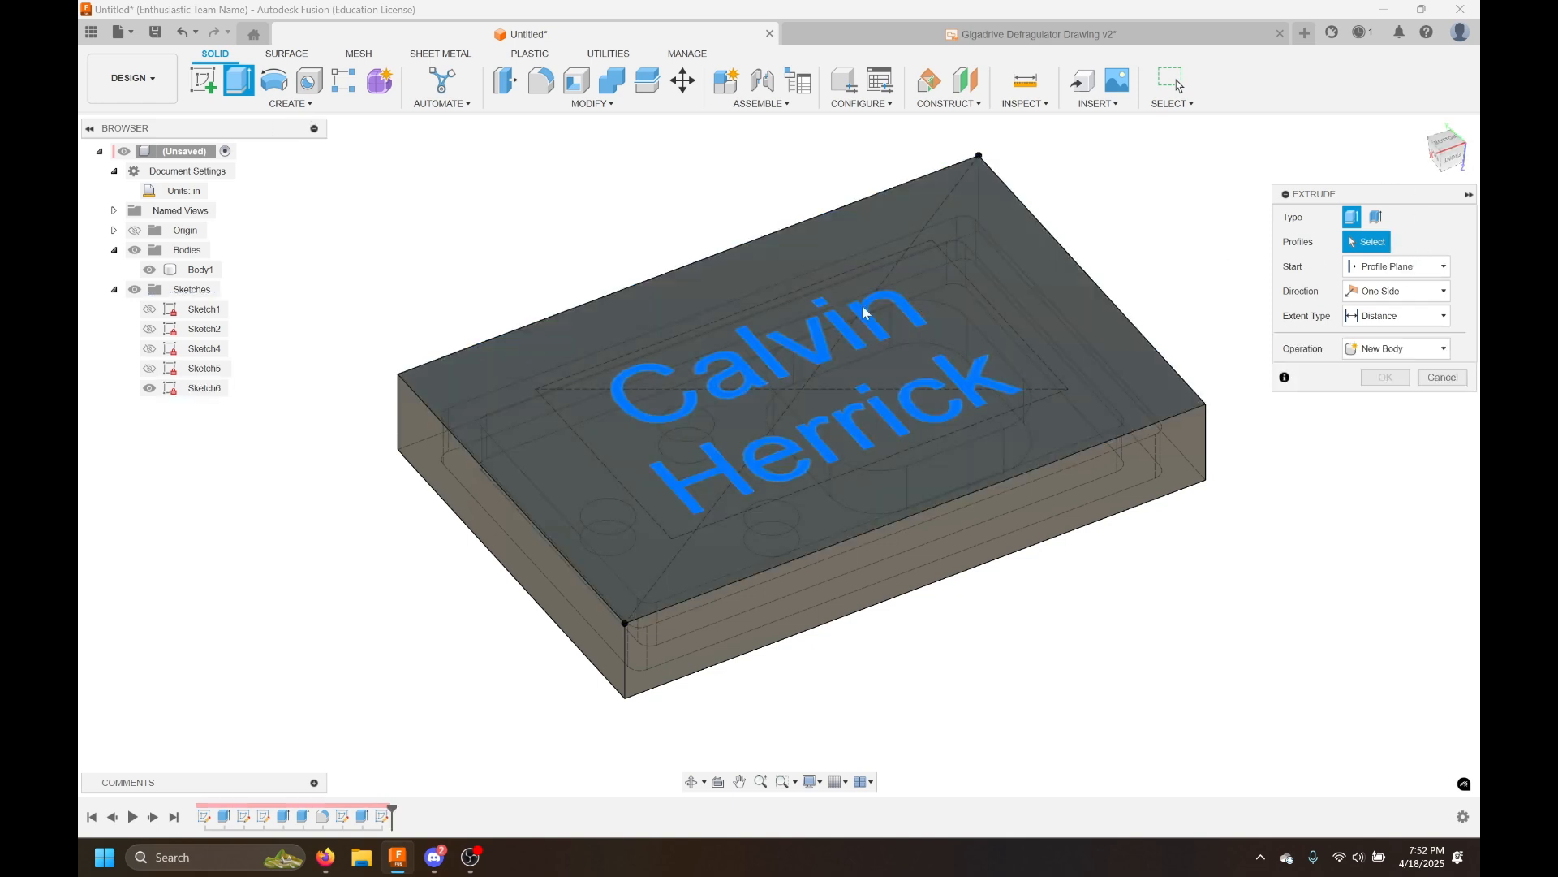
click(844, 324)
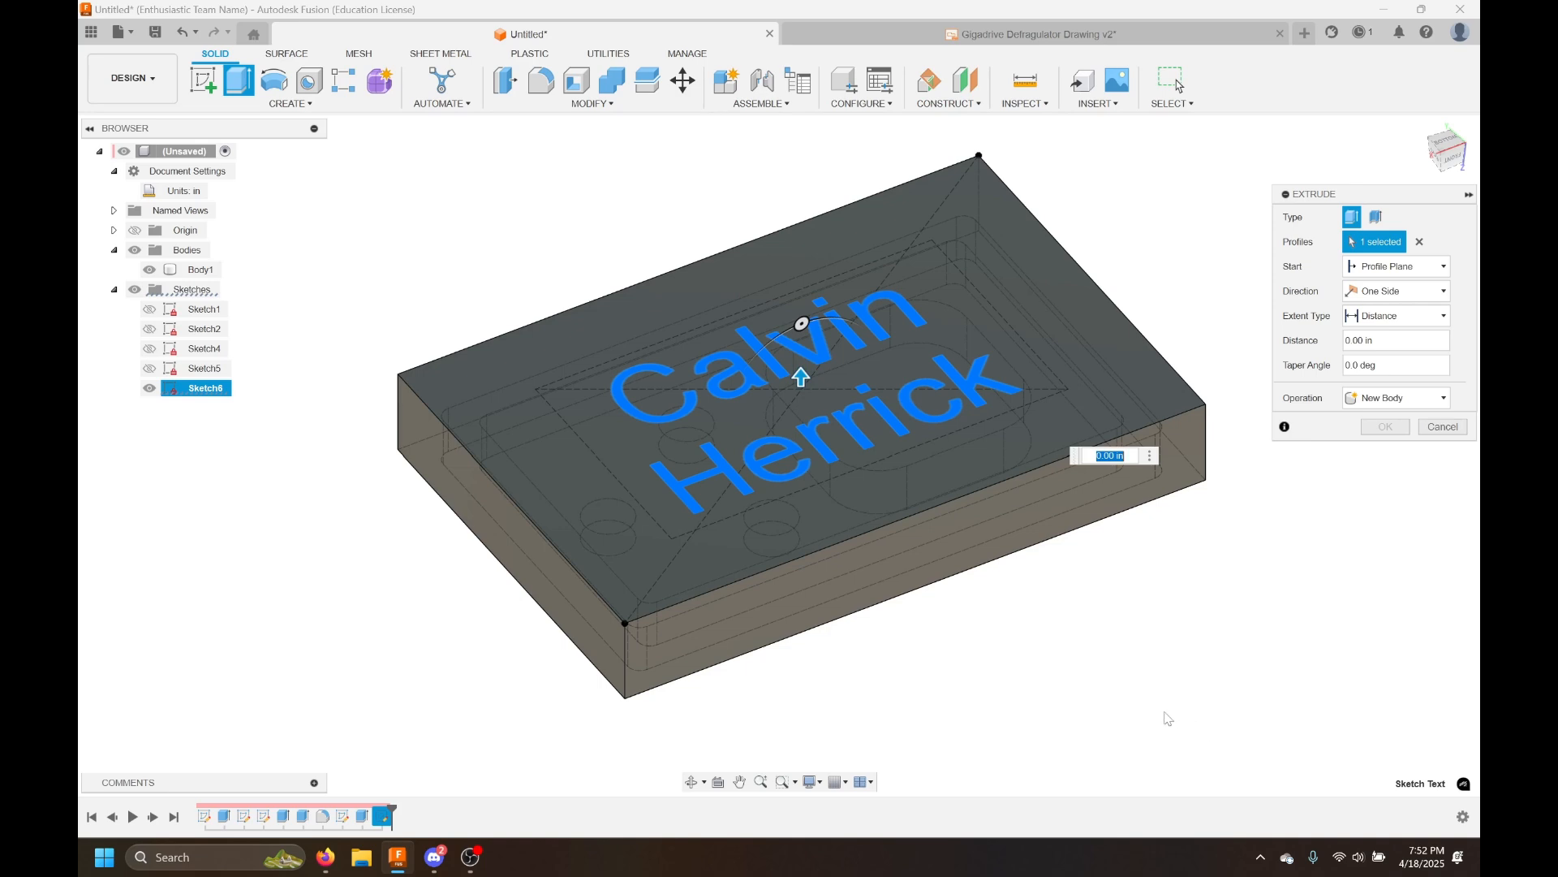
mouse_move(801, 376)
mouse_down()
mouse_move(799, 406)
mouse_move(799, 393)
mouse_up()
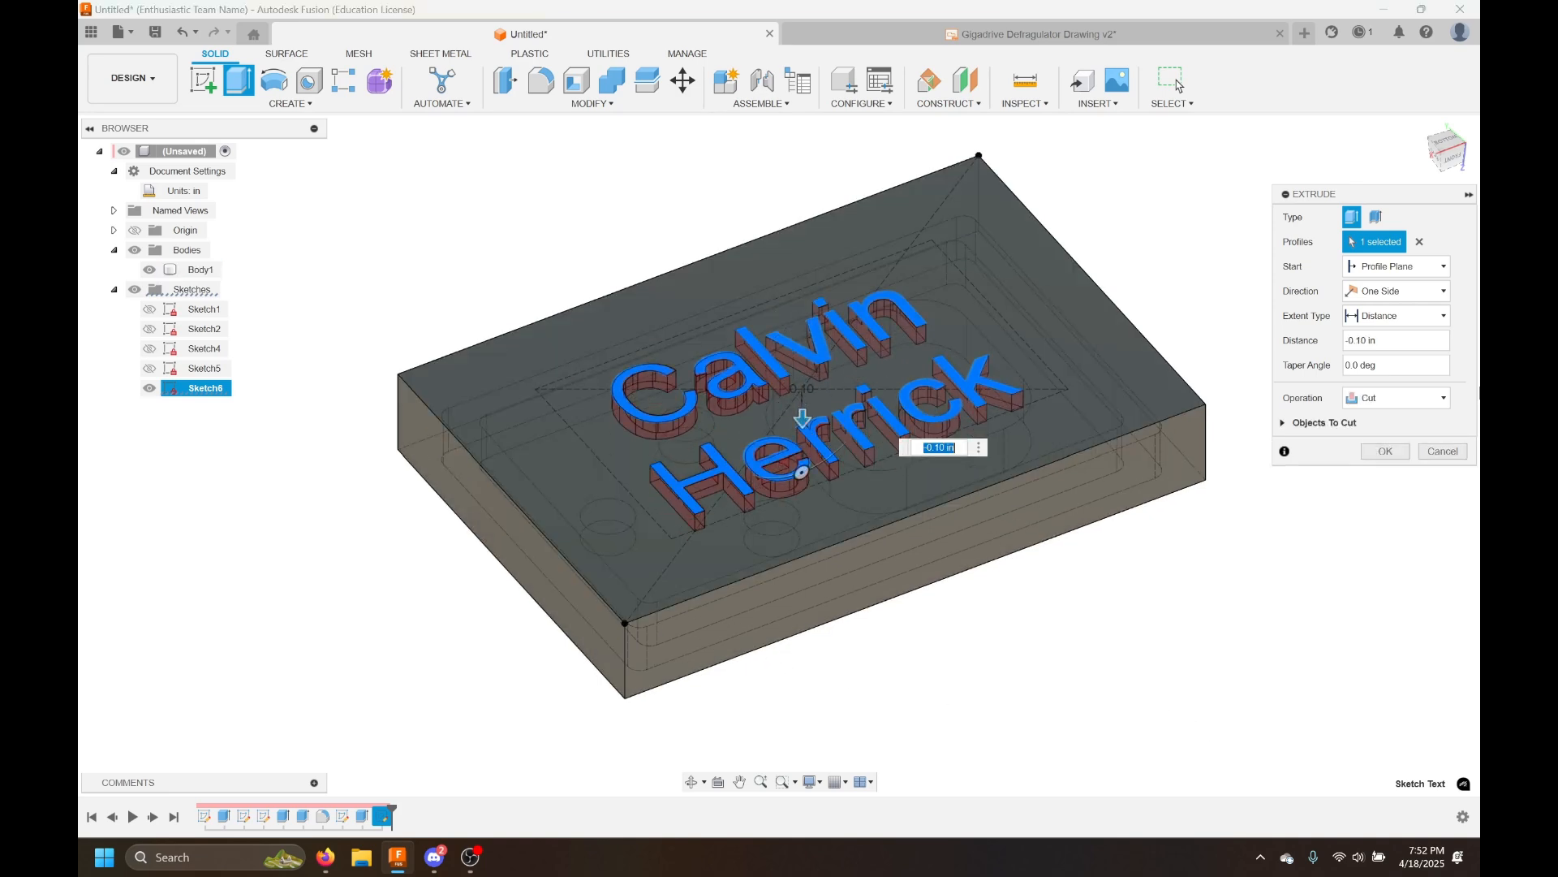
middle_drag(789, 436, 753, 466)
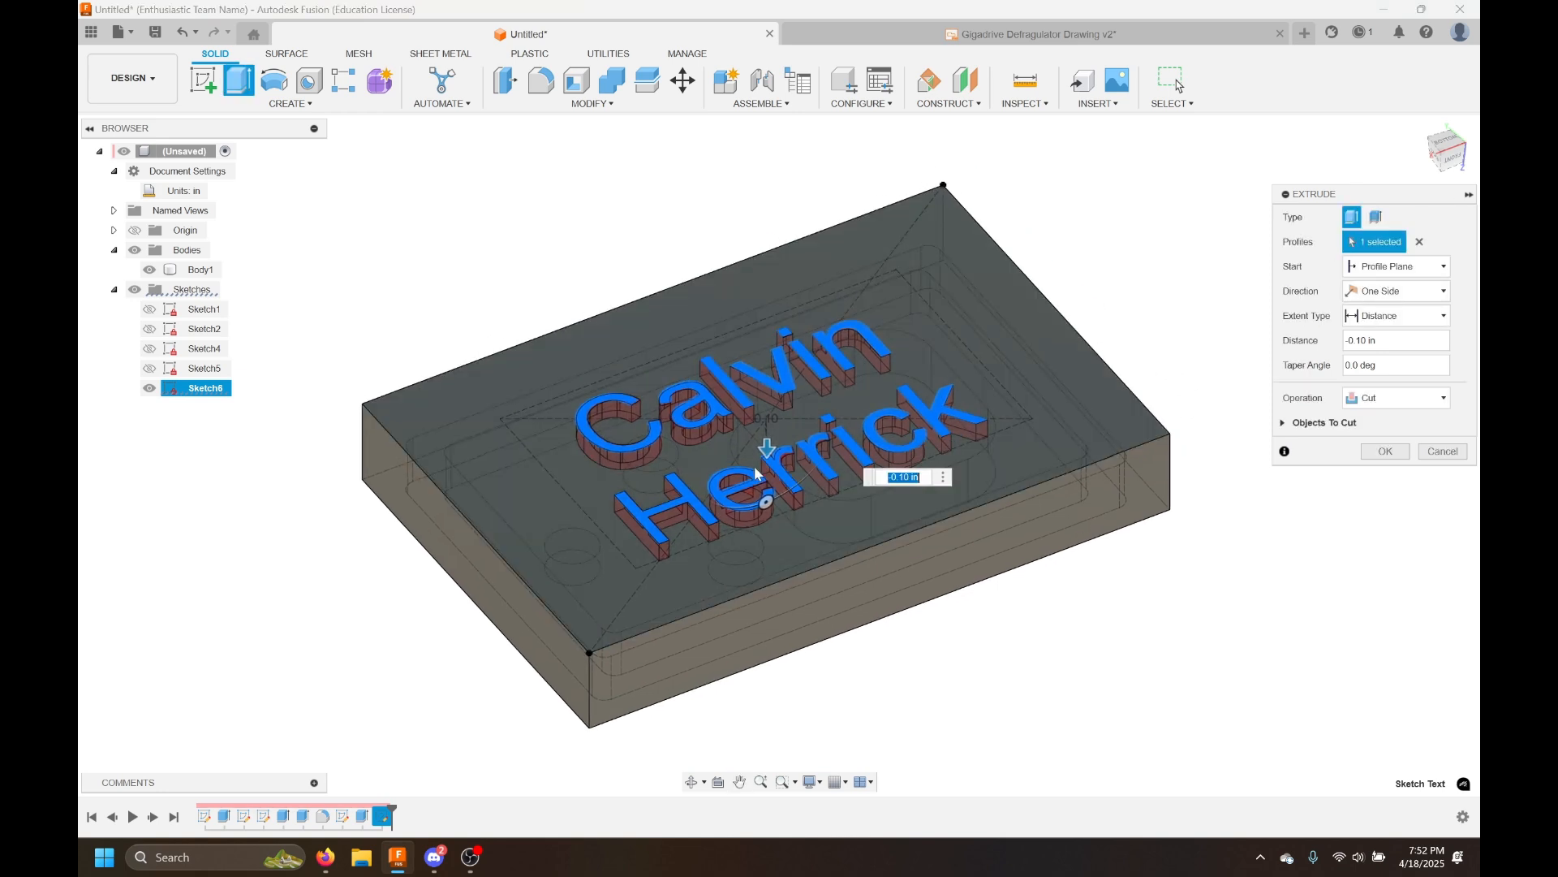
mouse_move(769, 445)
mouse_down()
mouse_move(767, 420)
mouse_move(761, 525)
mouse_move(766, 412)
mouse_move(771, 445)
mouse_up()
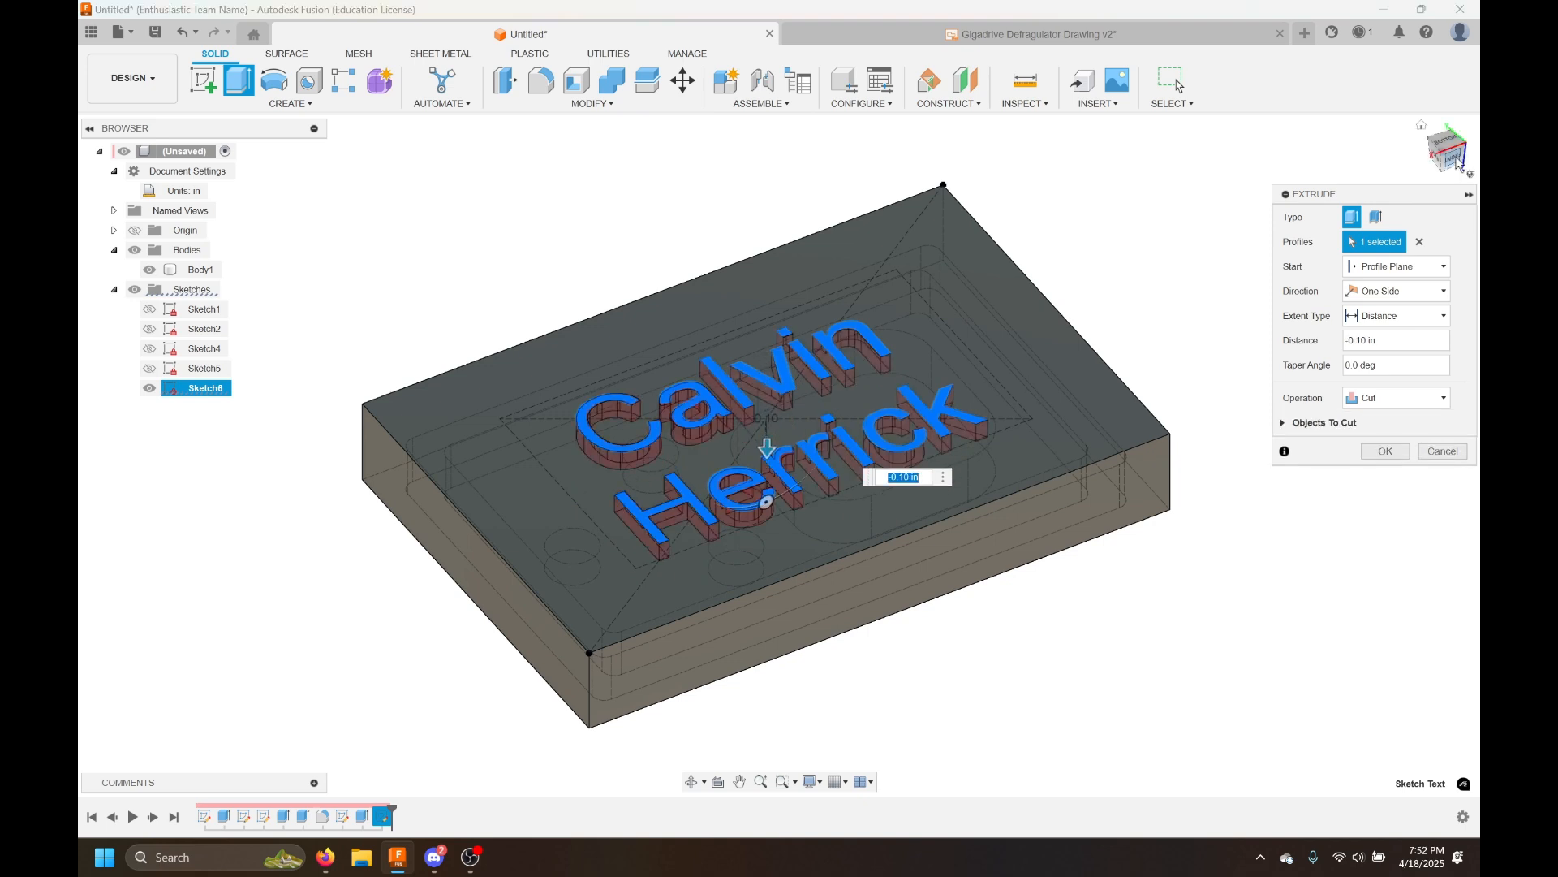
click(1457, 164)
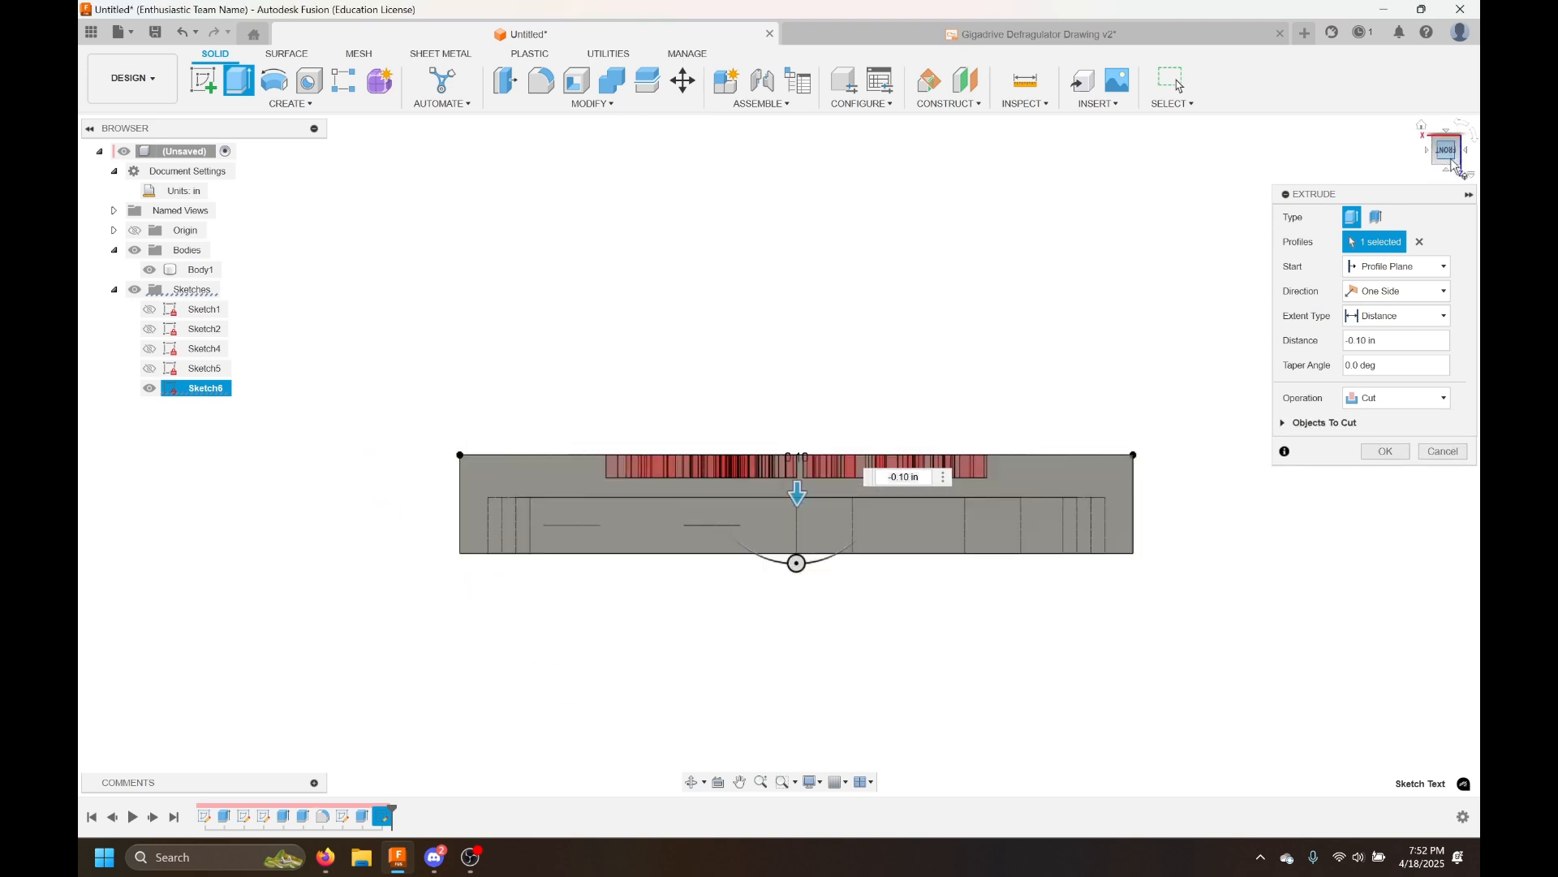
middle_drag(1228, 595, 1194, 540)
scroll(816, 605, up, 3)
scroll(804, 544, up, 1)
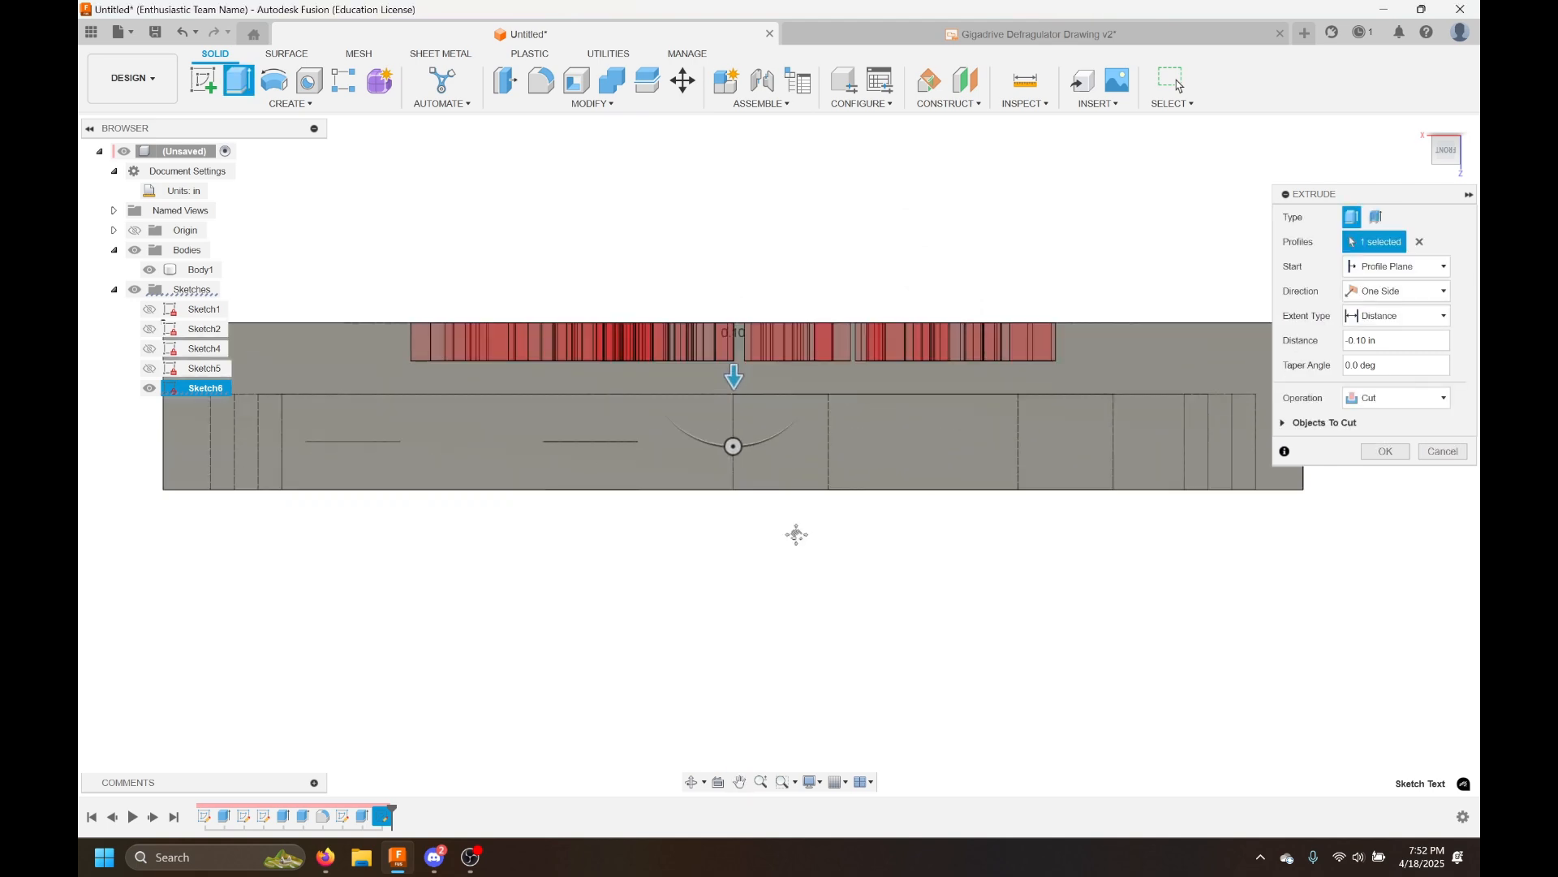
middle_drag(800, 541, 849, 581)
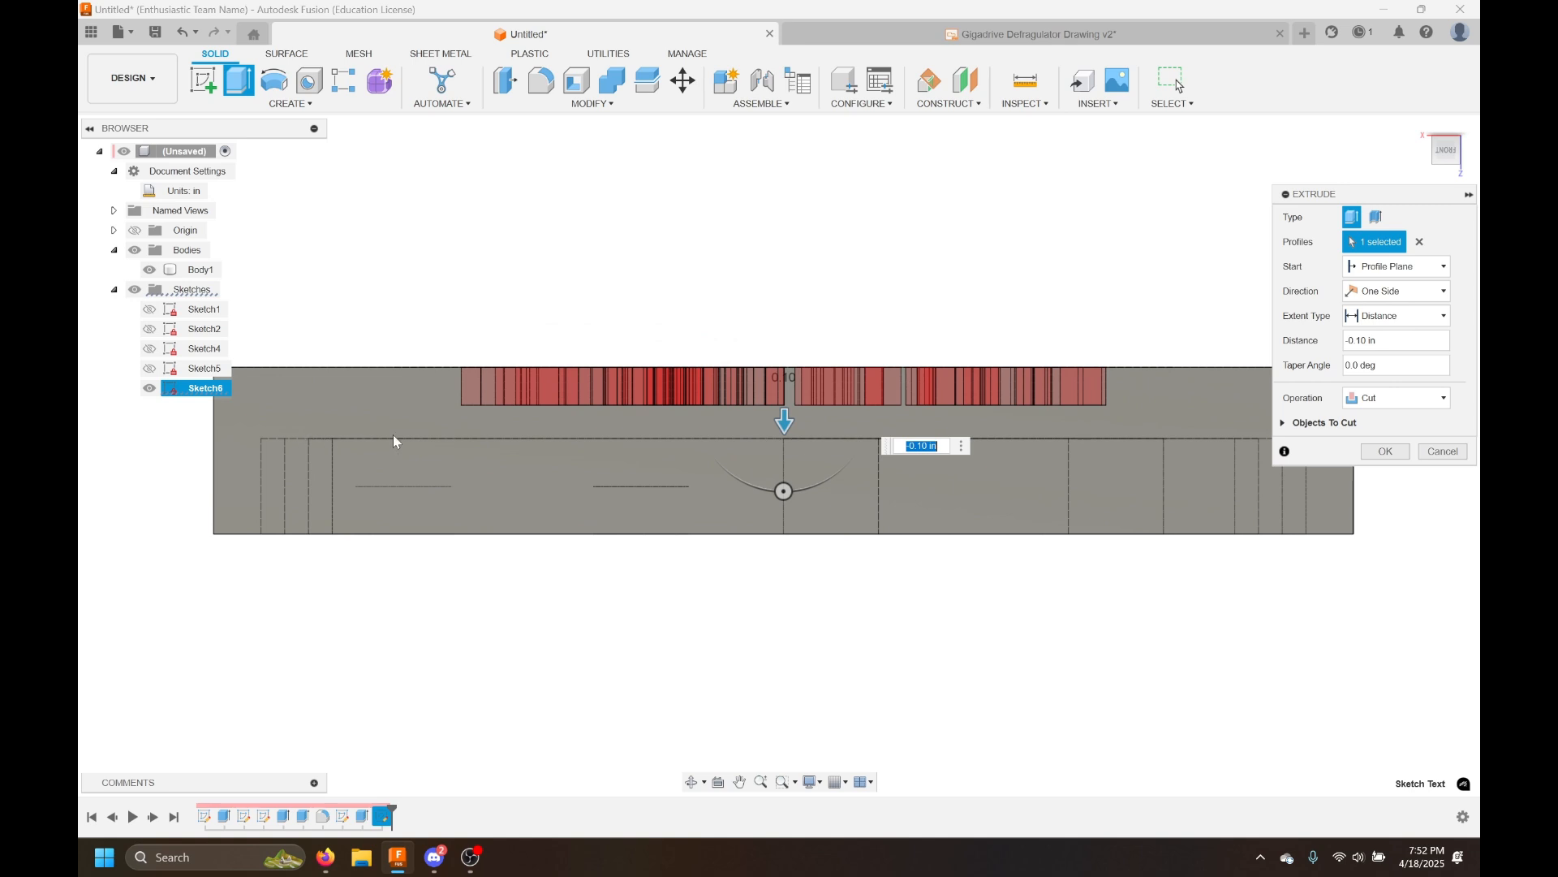
mouse_move(784, 420)
mouse_down()
mouse_move(784, 444)
mouse_move(785, 421)
mouse_up()
scroll(785, 420, up, 3)
scroll(784, 367, down, 1)
middle_drag(802, 319, 835, 337)
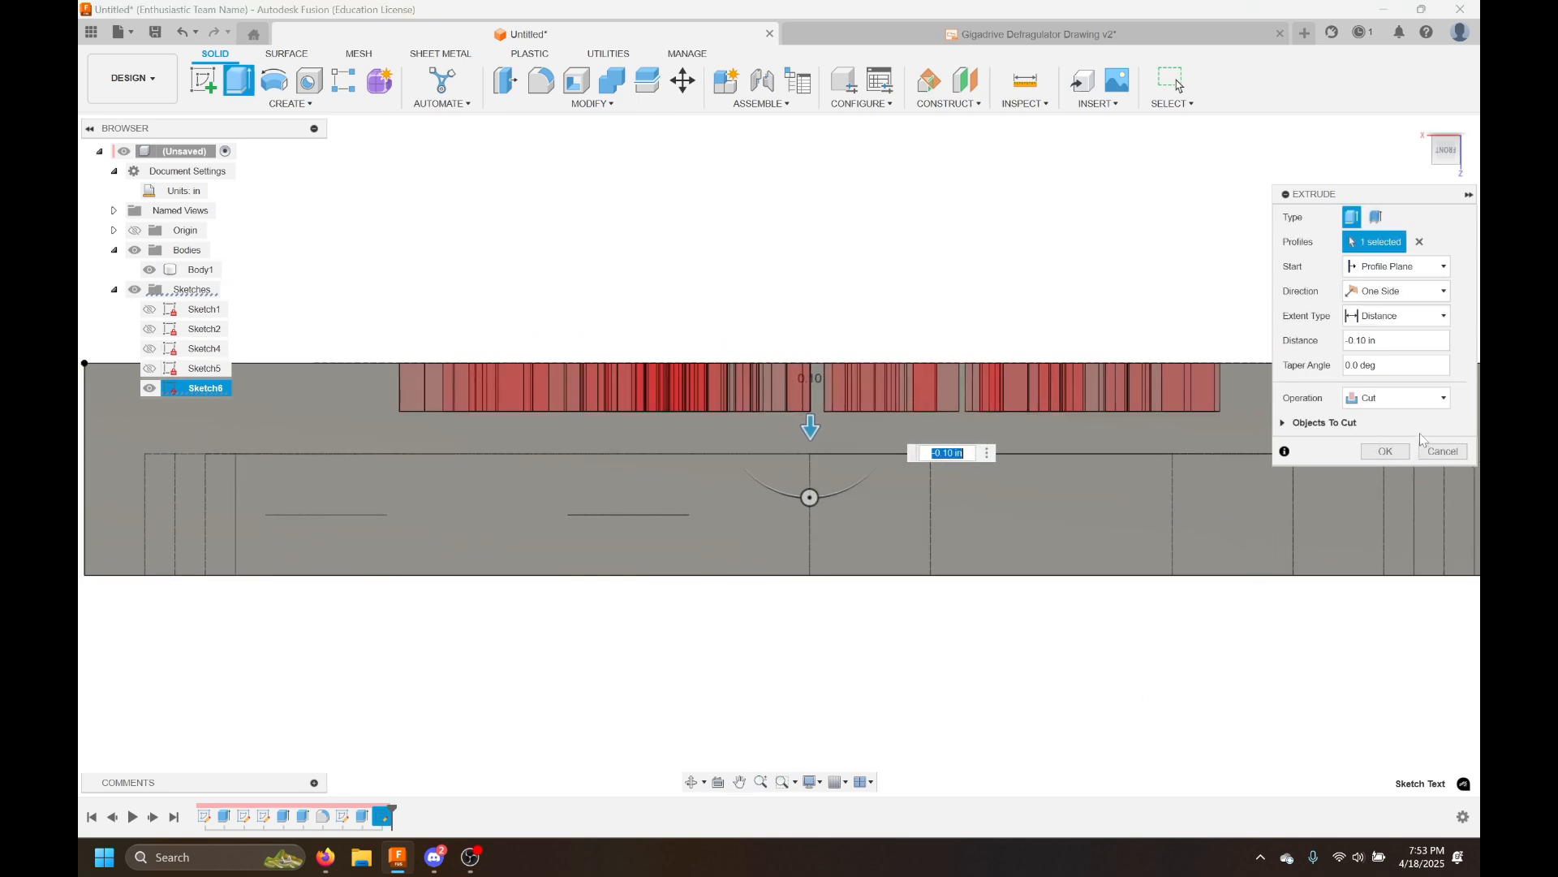
click(1386, 450)
Save the design as Workshop Gigadrive Defragulator in the CU3D Workshop folder
scroll(1245, 292, down, 2)
shift+middle_drag(1244, 292, 986, 536)
shift+middle_drag(854, 320, 1197, 324)
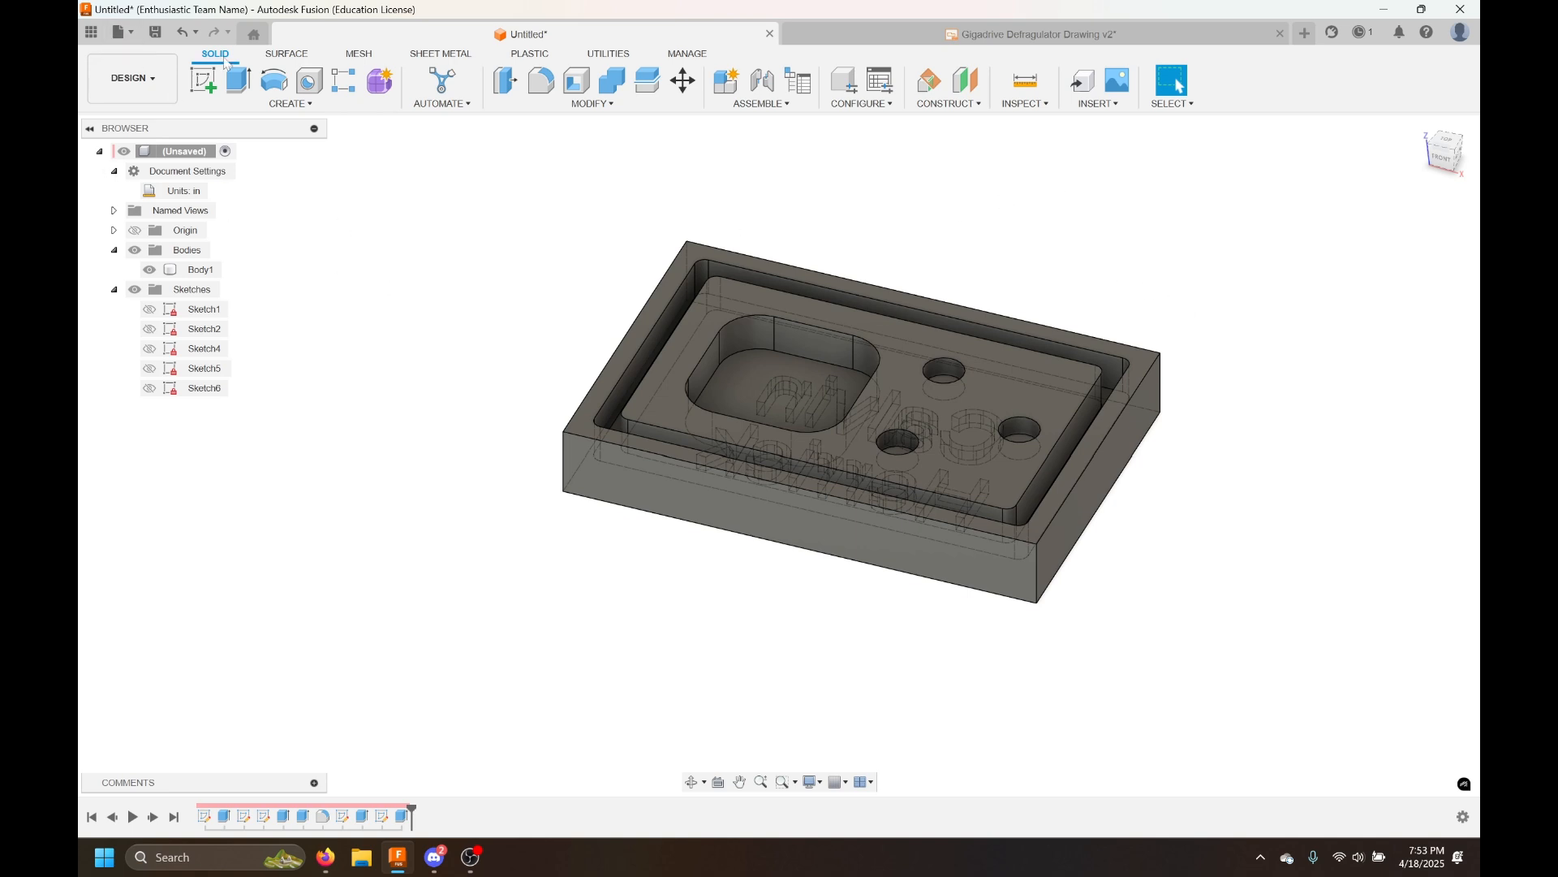
key(ctrl+s)
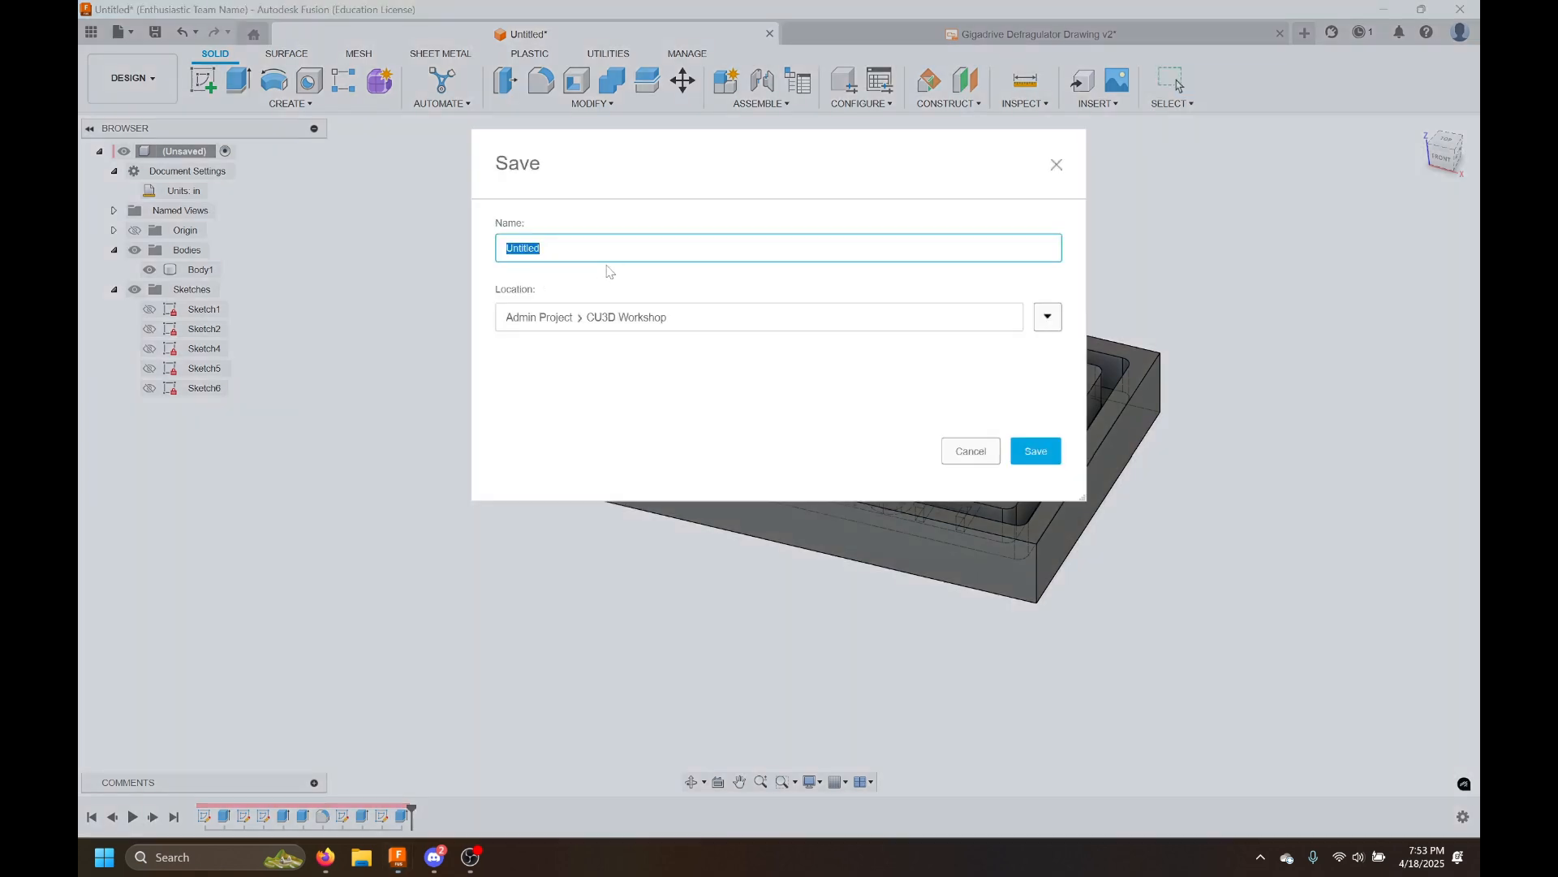
text(Workshop Gigadrive Defragulator)
drag(636, 406, 632, 490)
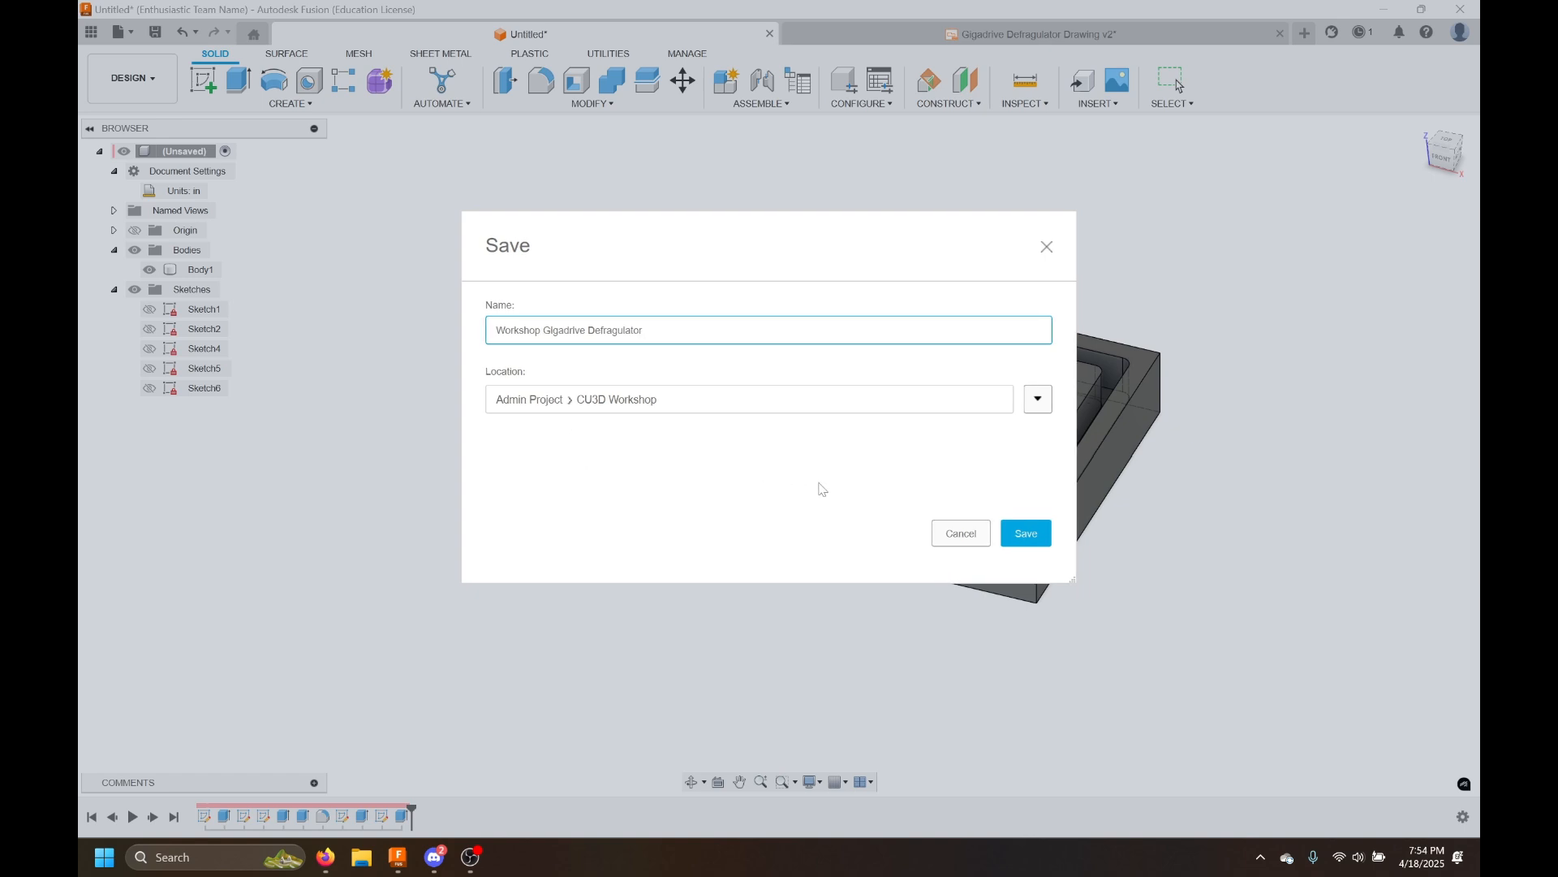
click(1028, 535)
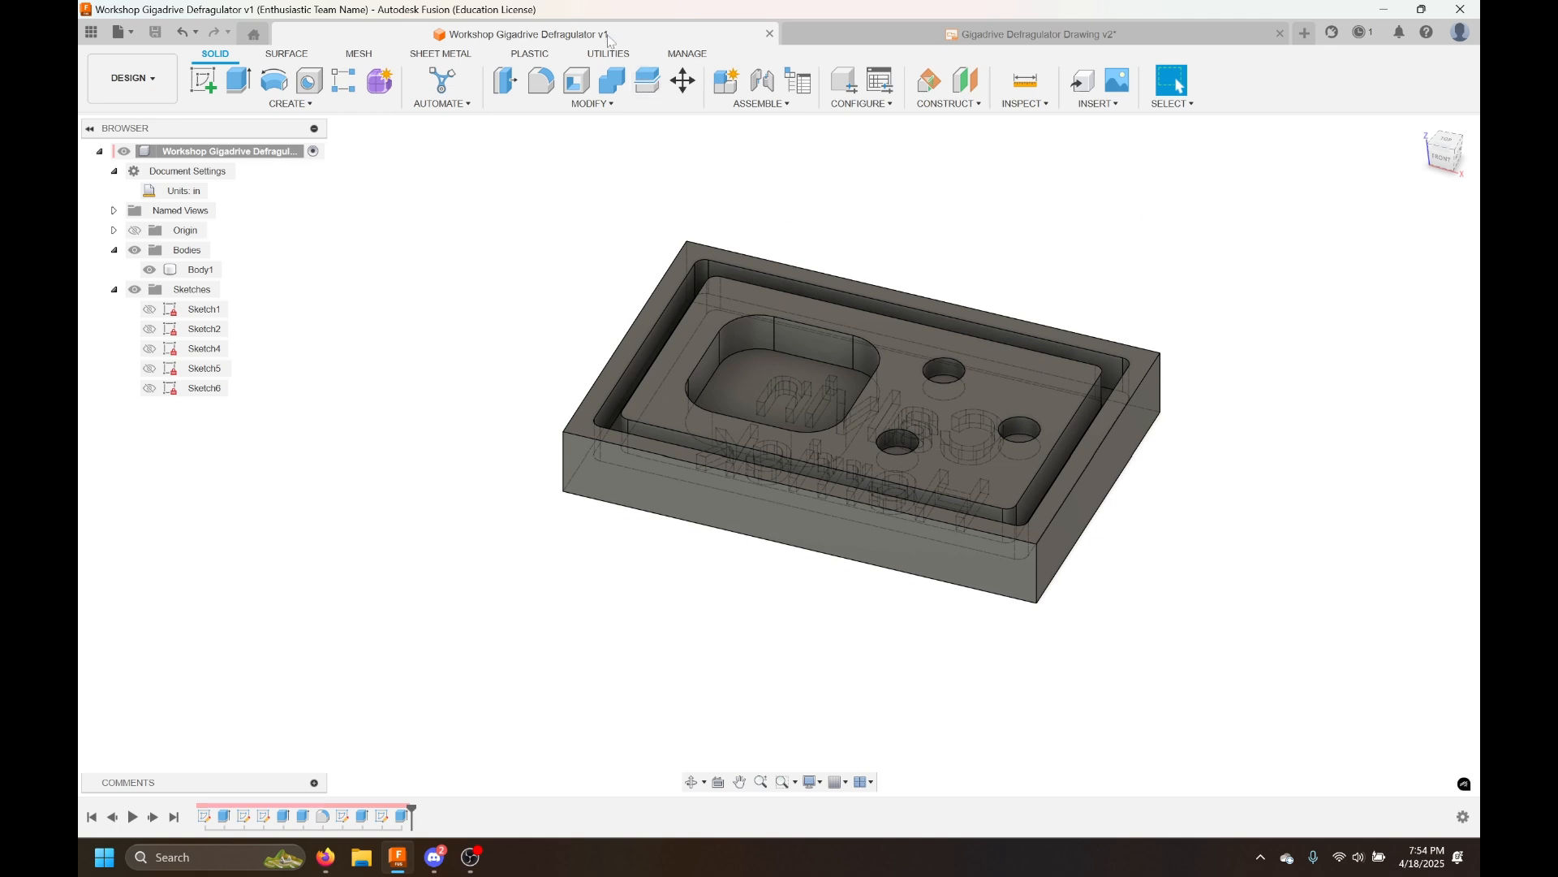
Browse the data panel's project folders and open the Workshop Gigadrive Defragulator design from CU3D Workshop
click(90, 34)
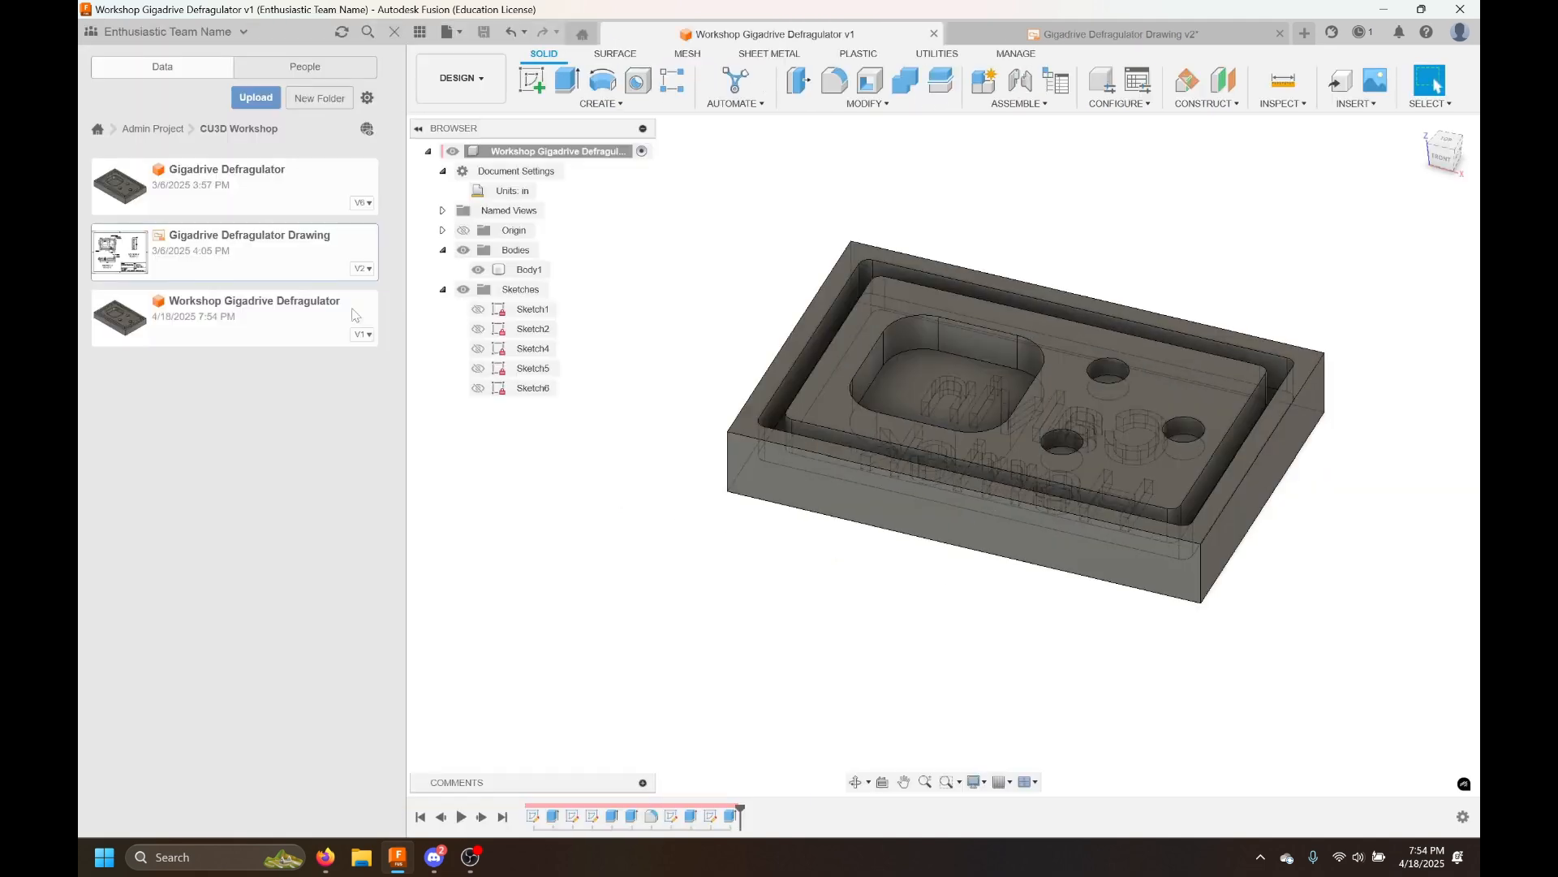
click(99, 133)
click(275, 187)
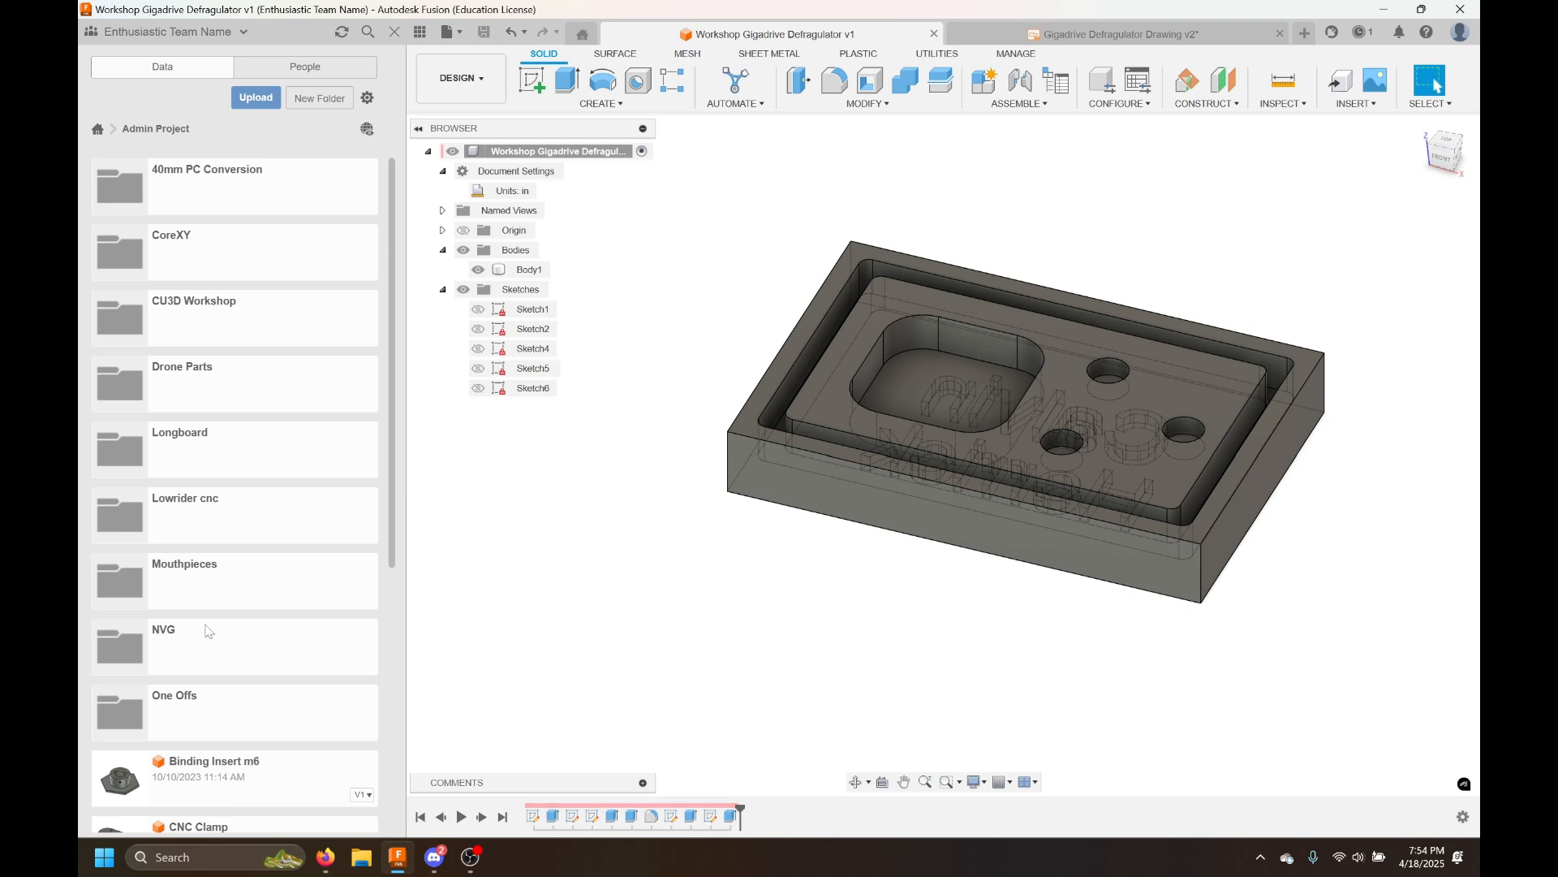
scroll(207, 631, down, 5)
scroll(206, 626, up, 5)
scroll(232, 413, down, 1)
click(233, 539)
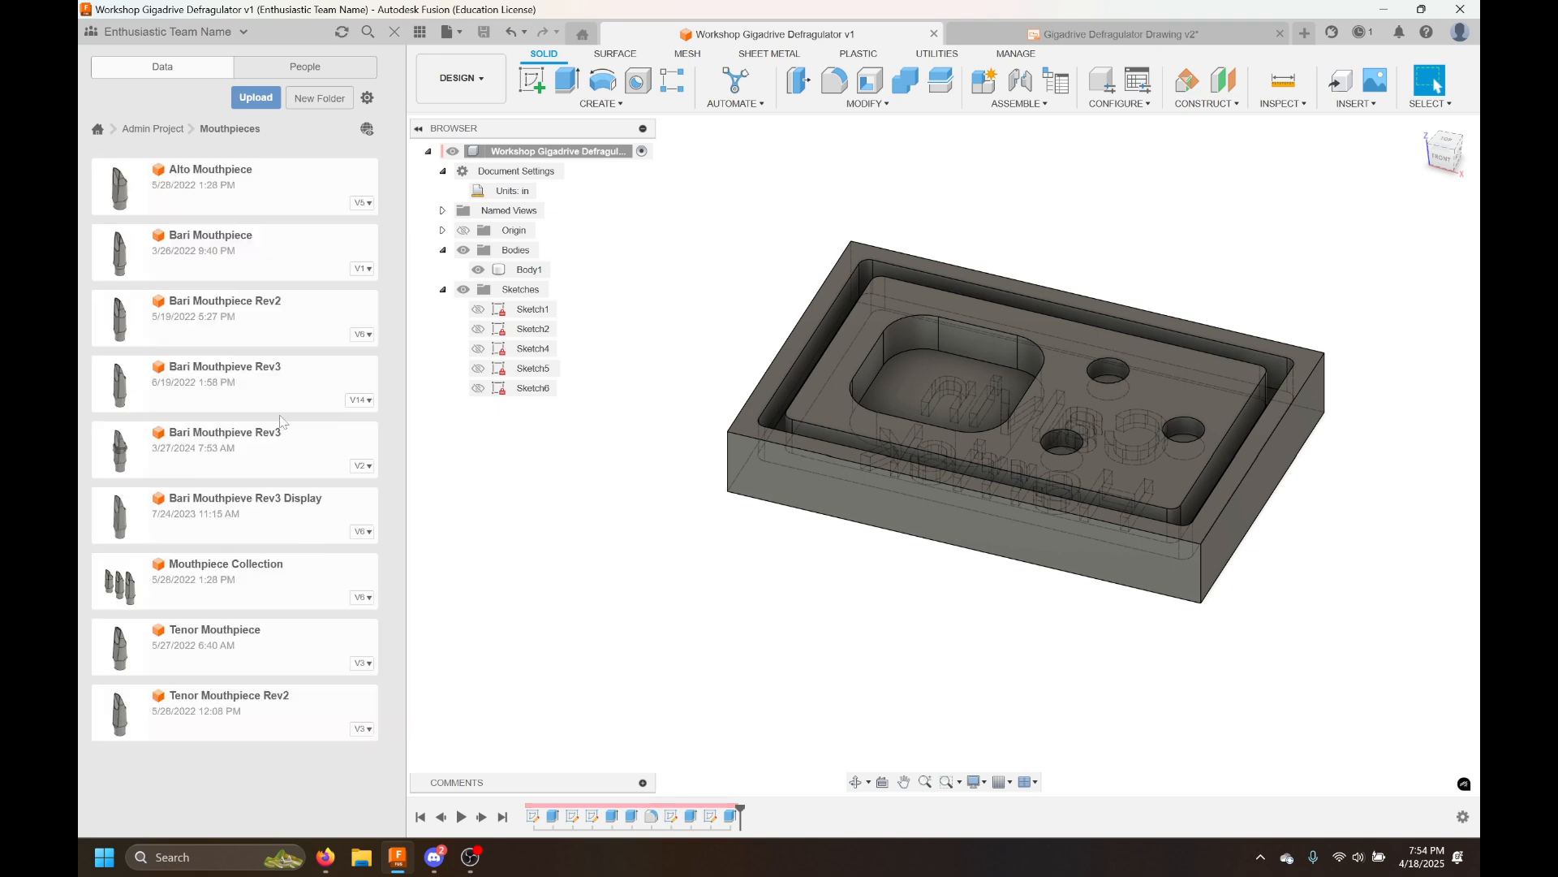
click(359, 400)
click(130, 133)
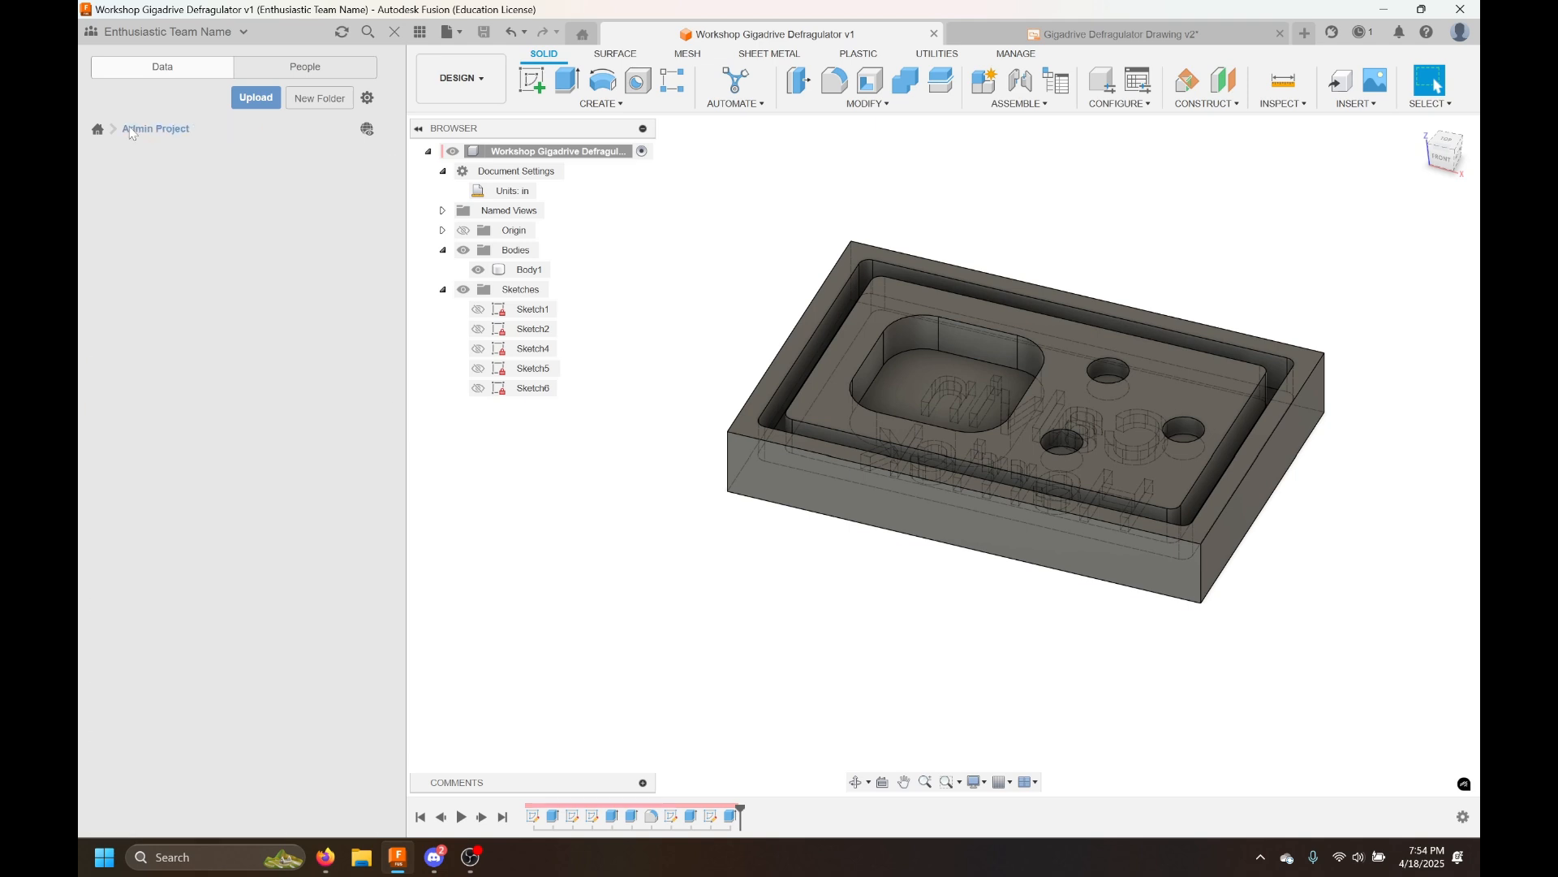
click(273, 293)
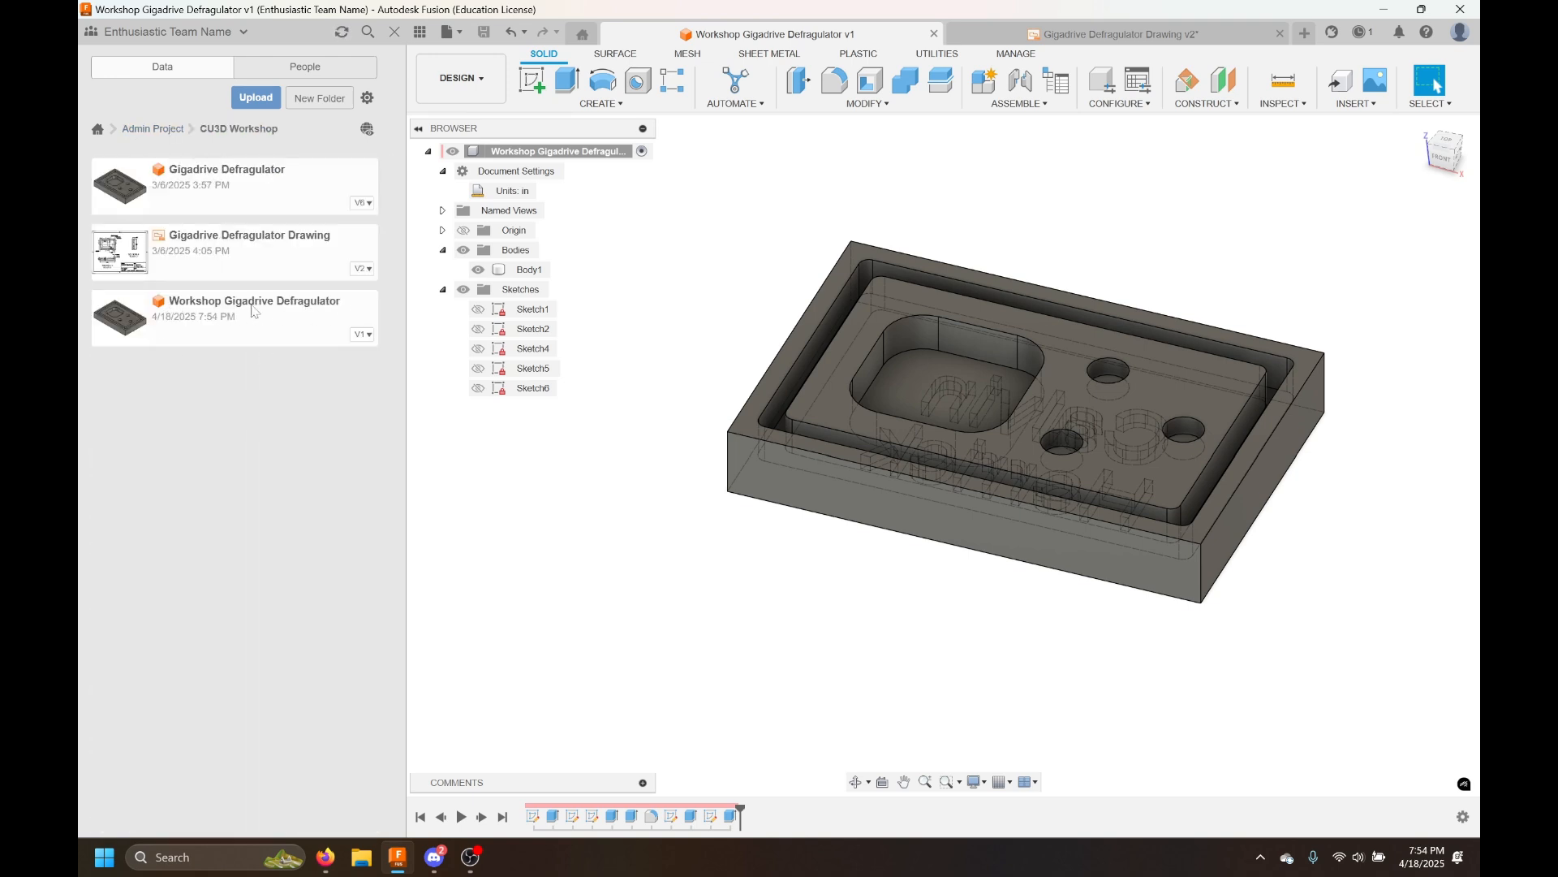
click(934, 33)
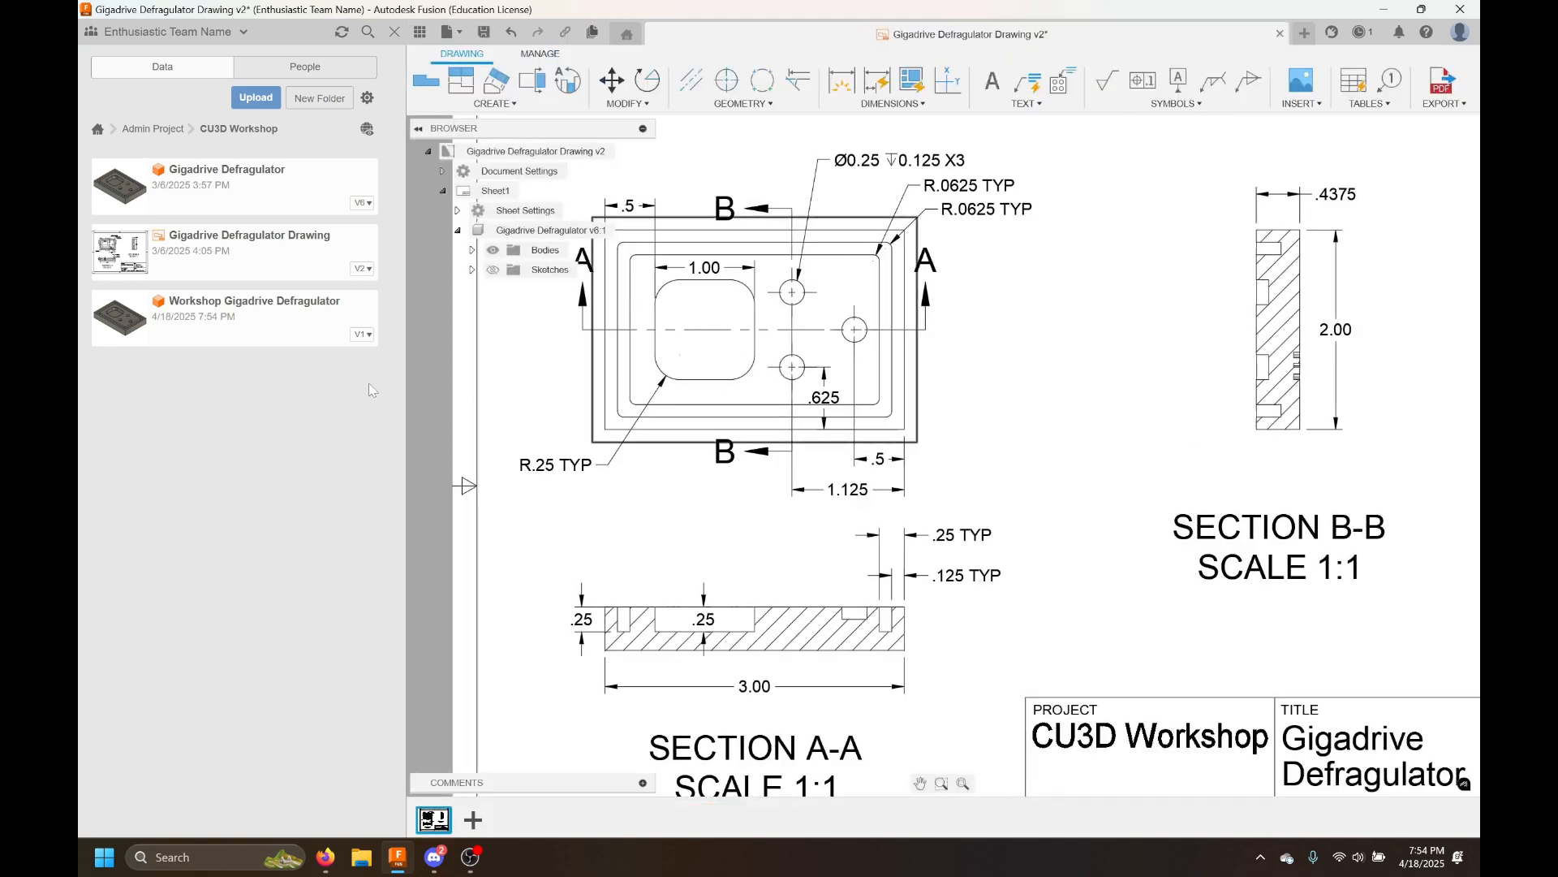
double_click(241, 313)
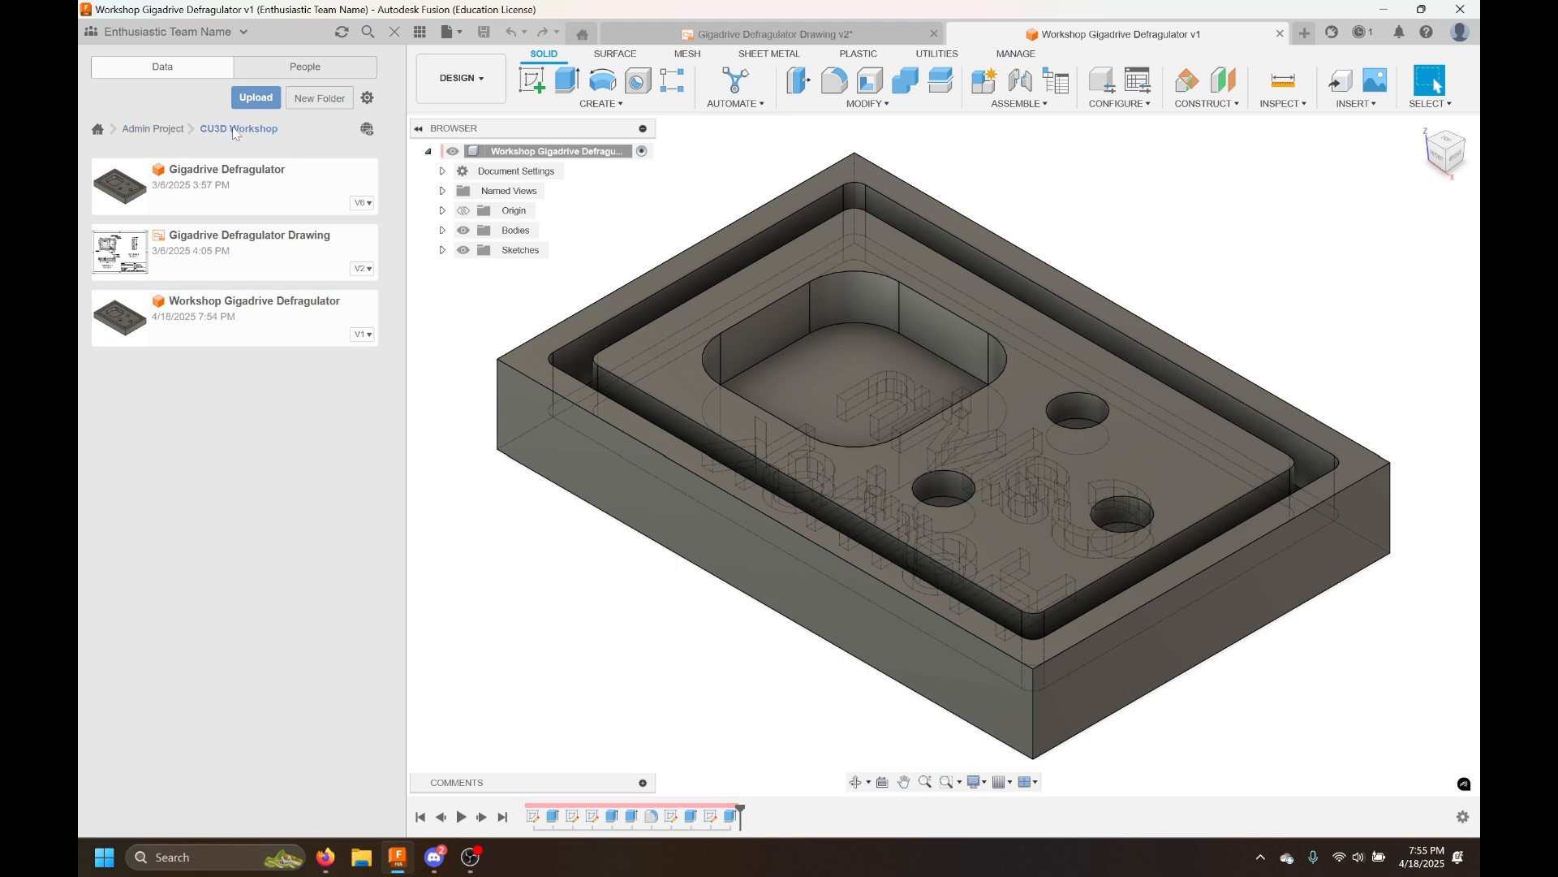
Browse the projects and folders in the data panel, returning to the CU3D Workshop folder
click(168, 127)
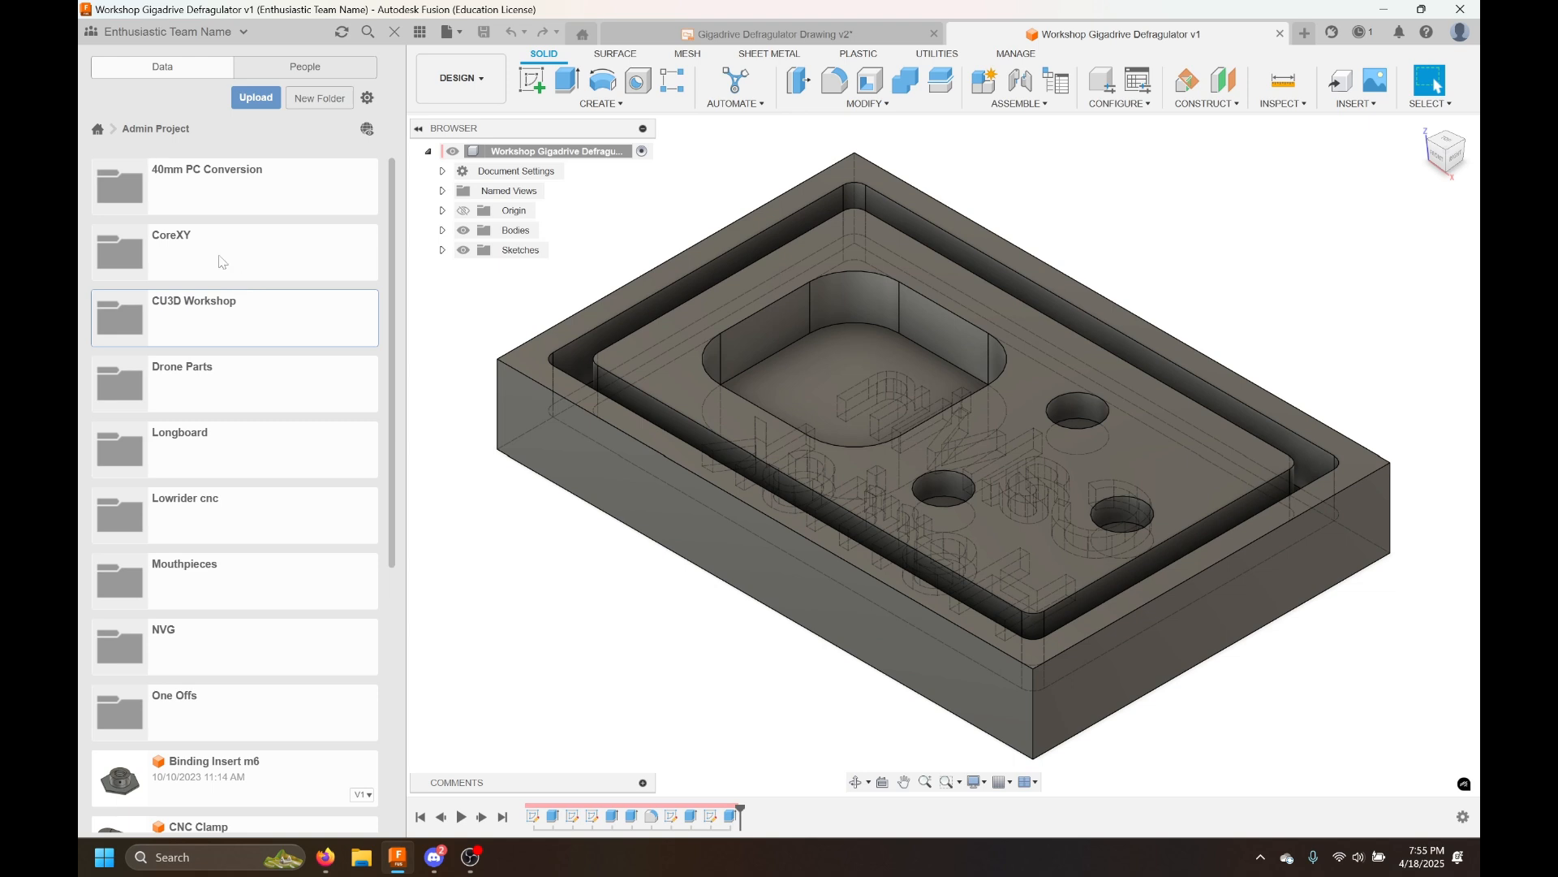
click(98, 129)
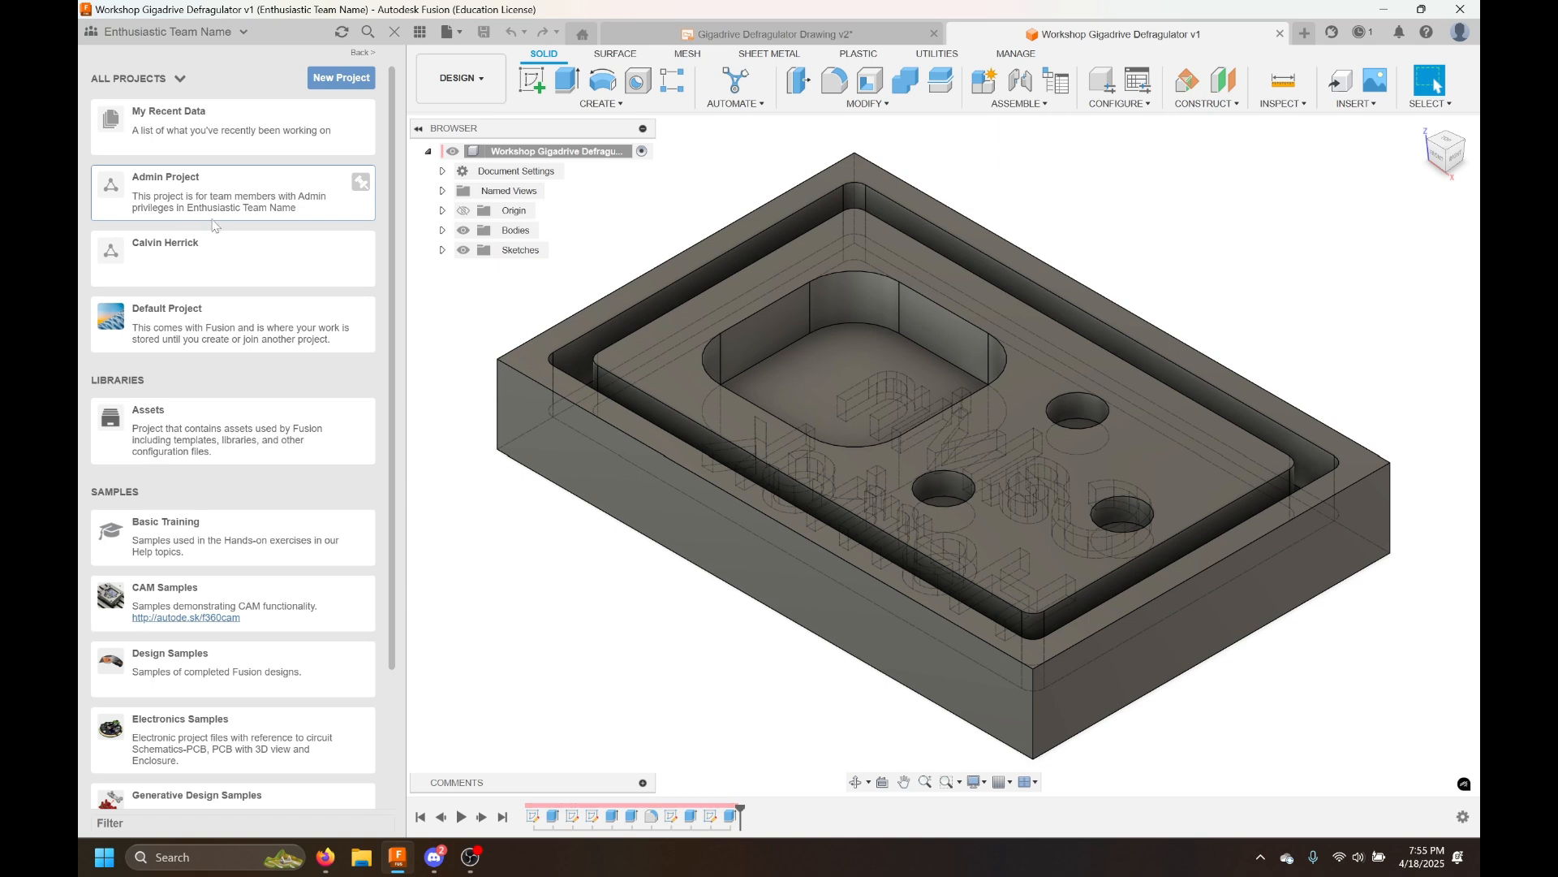
click(213, 245)
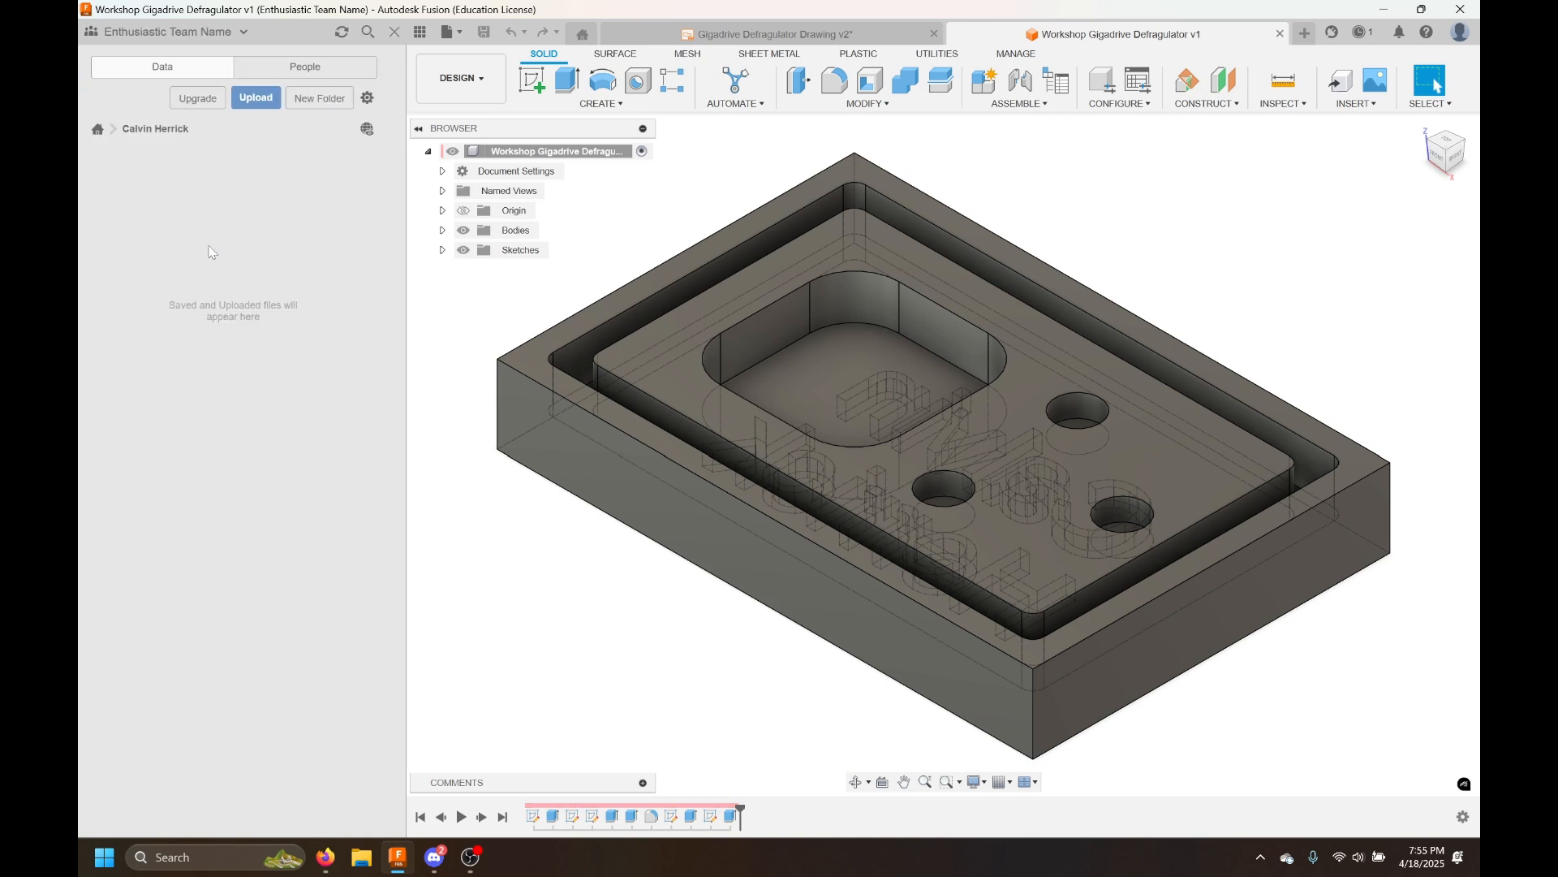
click(97, 129)
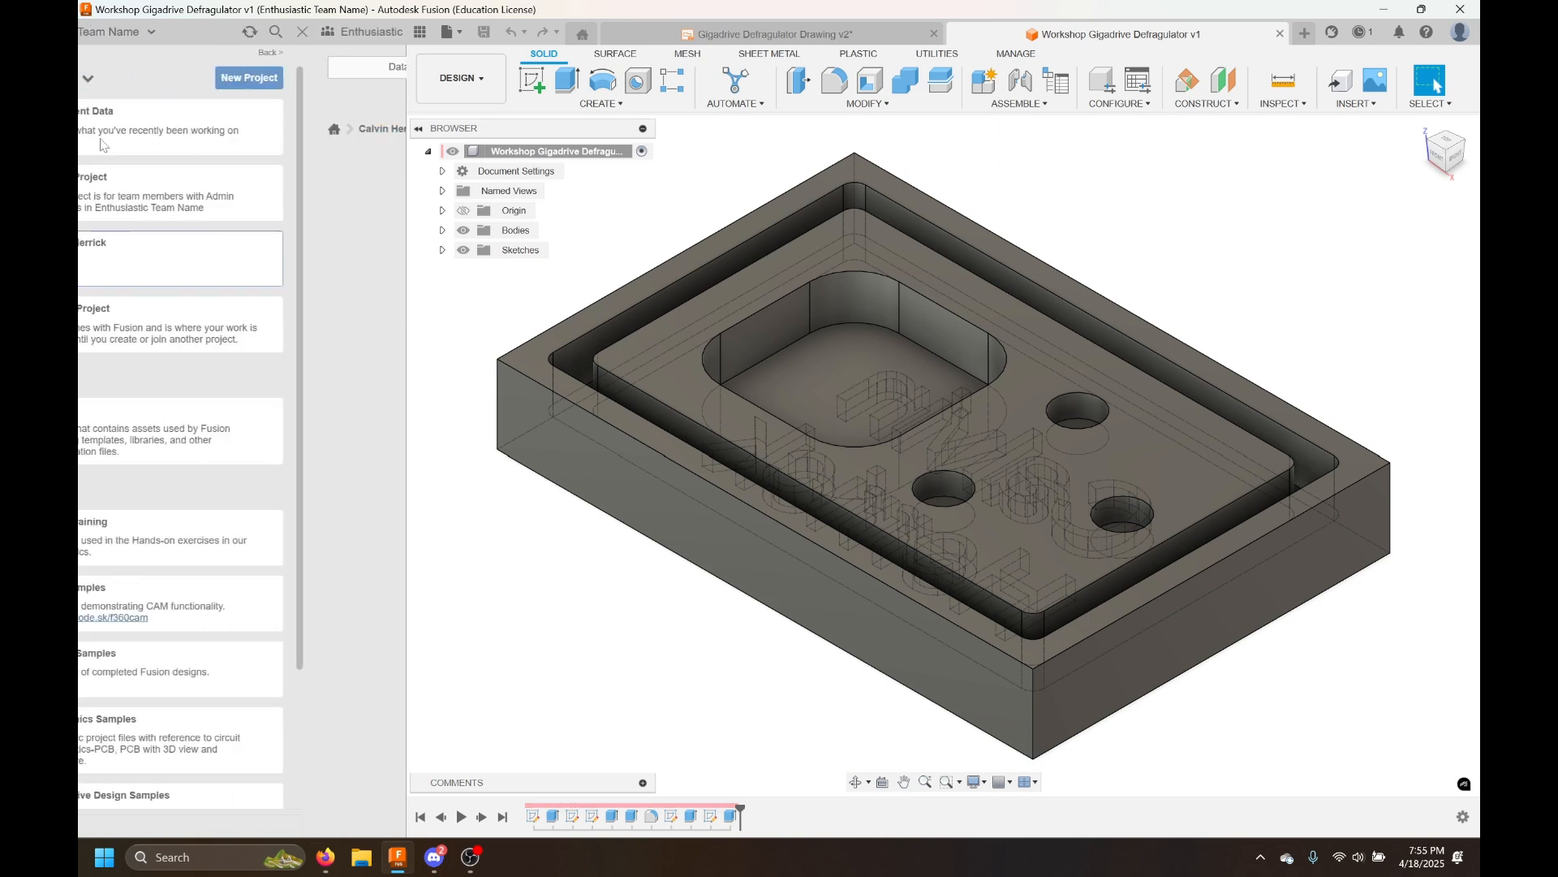
click(185, 204)
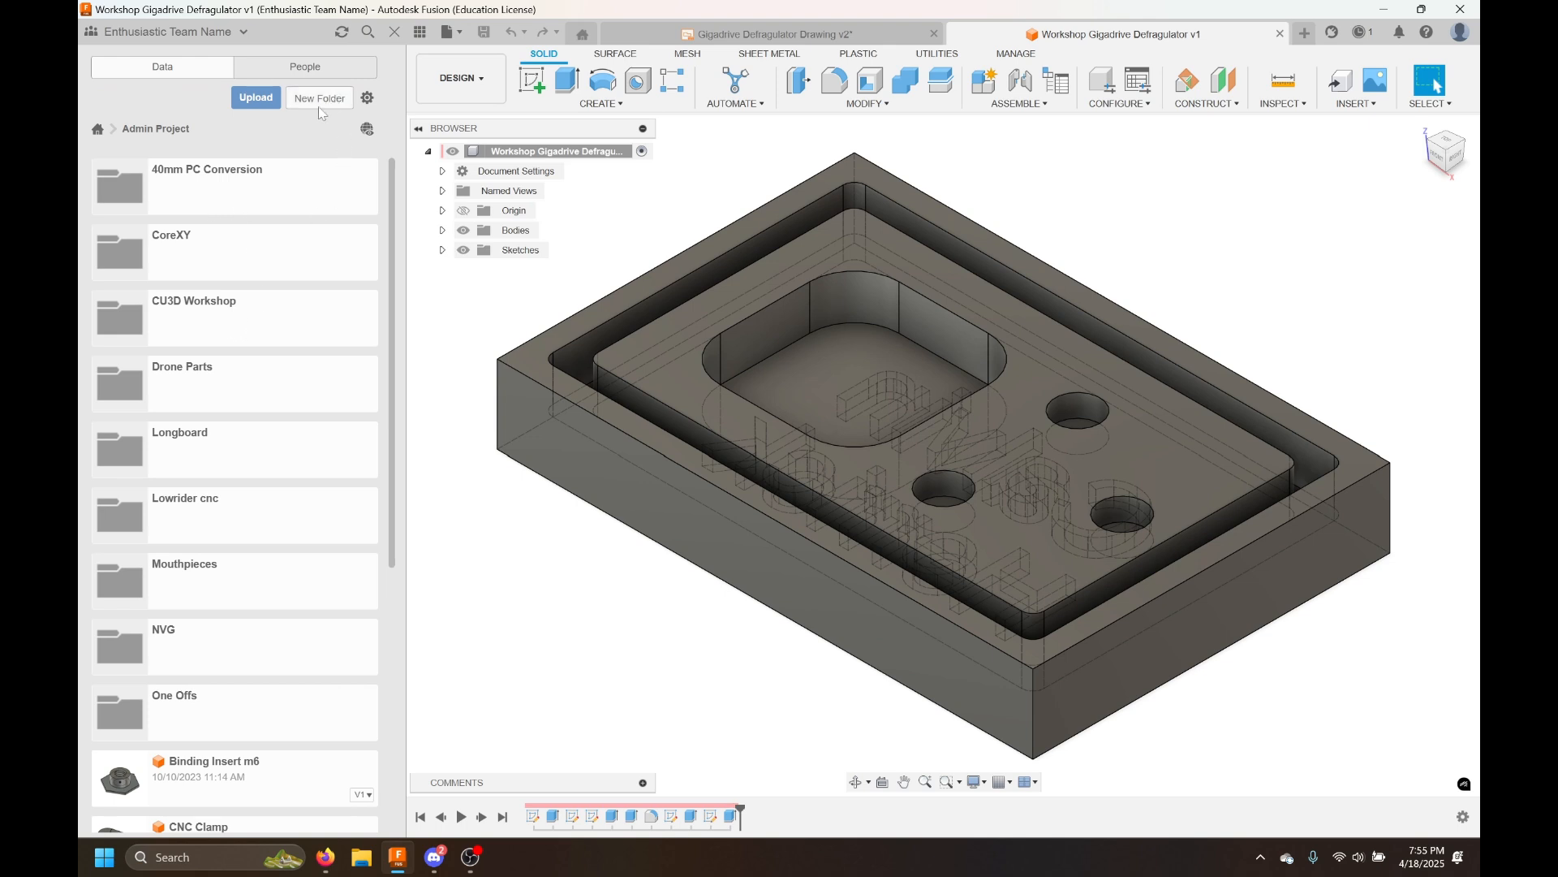
scroll(226, 398, down, 2)
scroll(226, 398, up, 2)
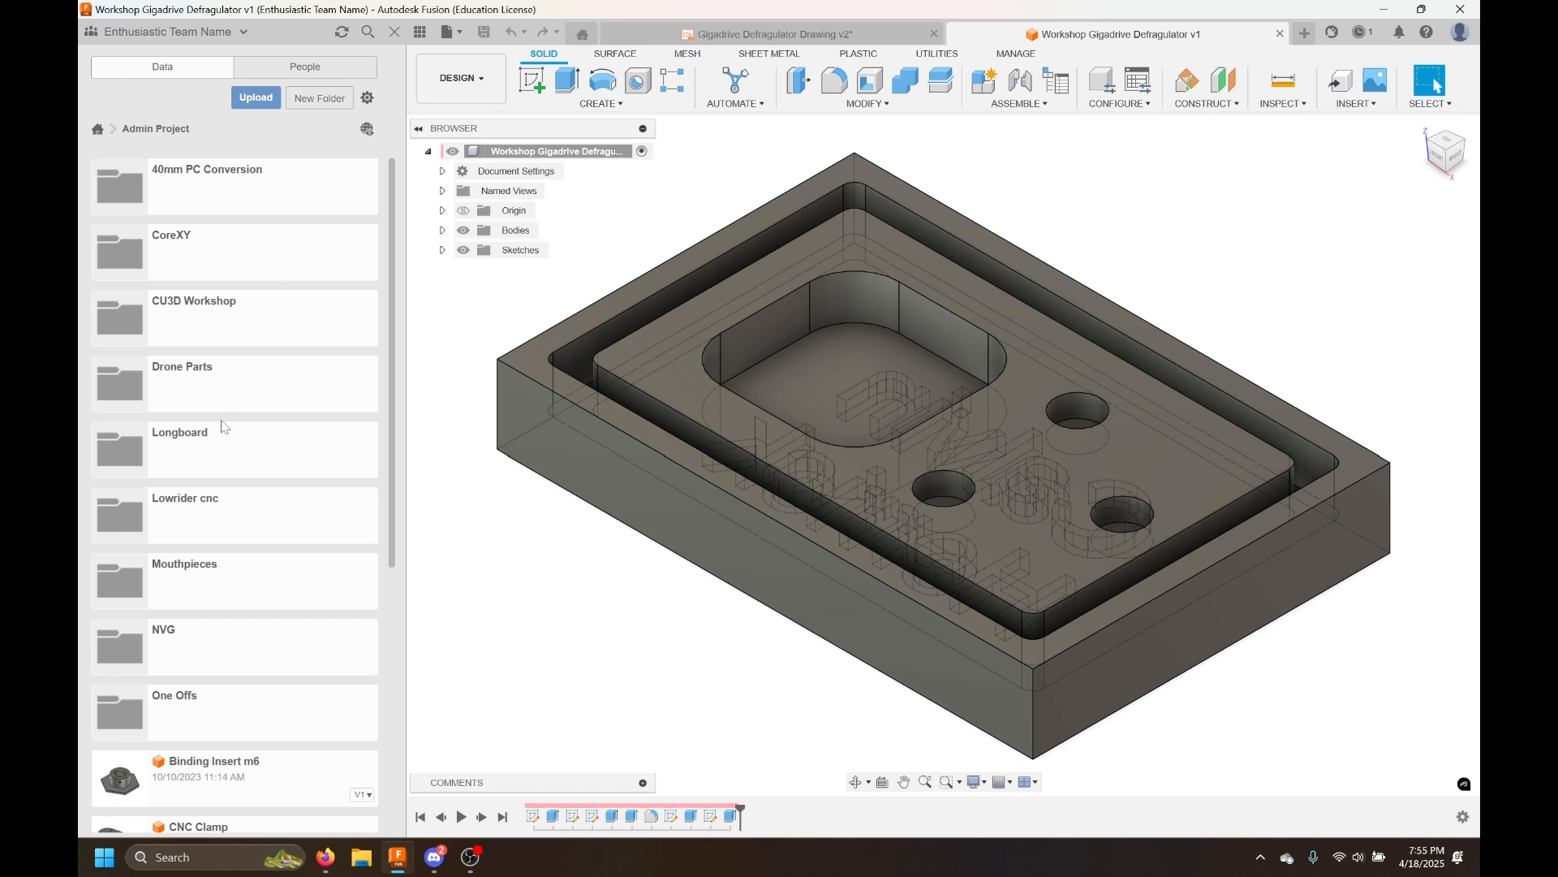
click(231, 319)
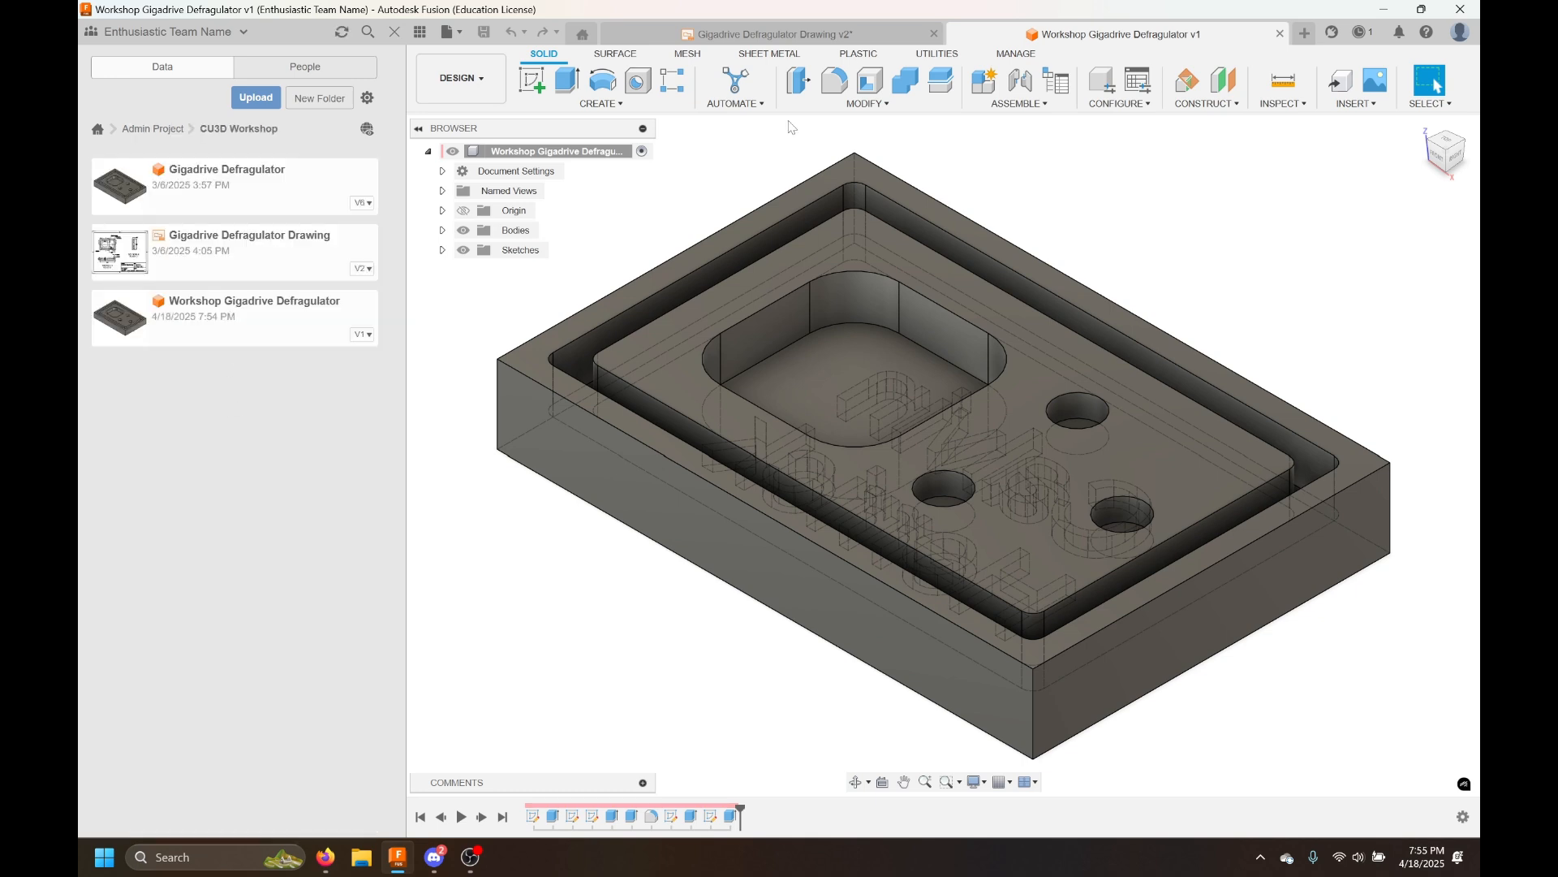
scroll(700, 279, down, 3)
middle_drag(691, 202, 705, 268)
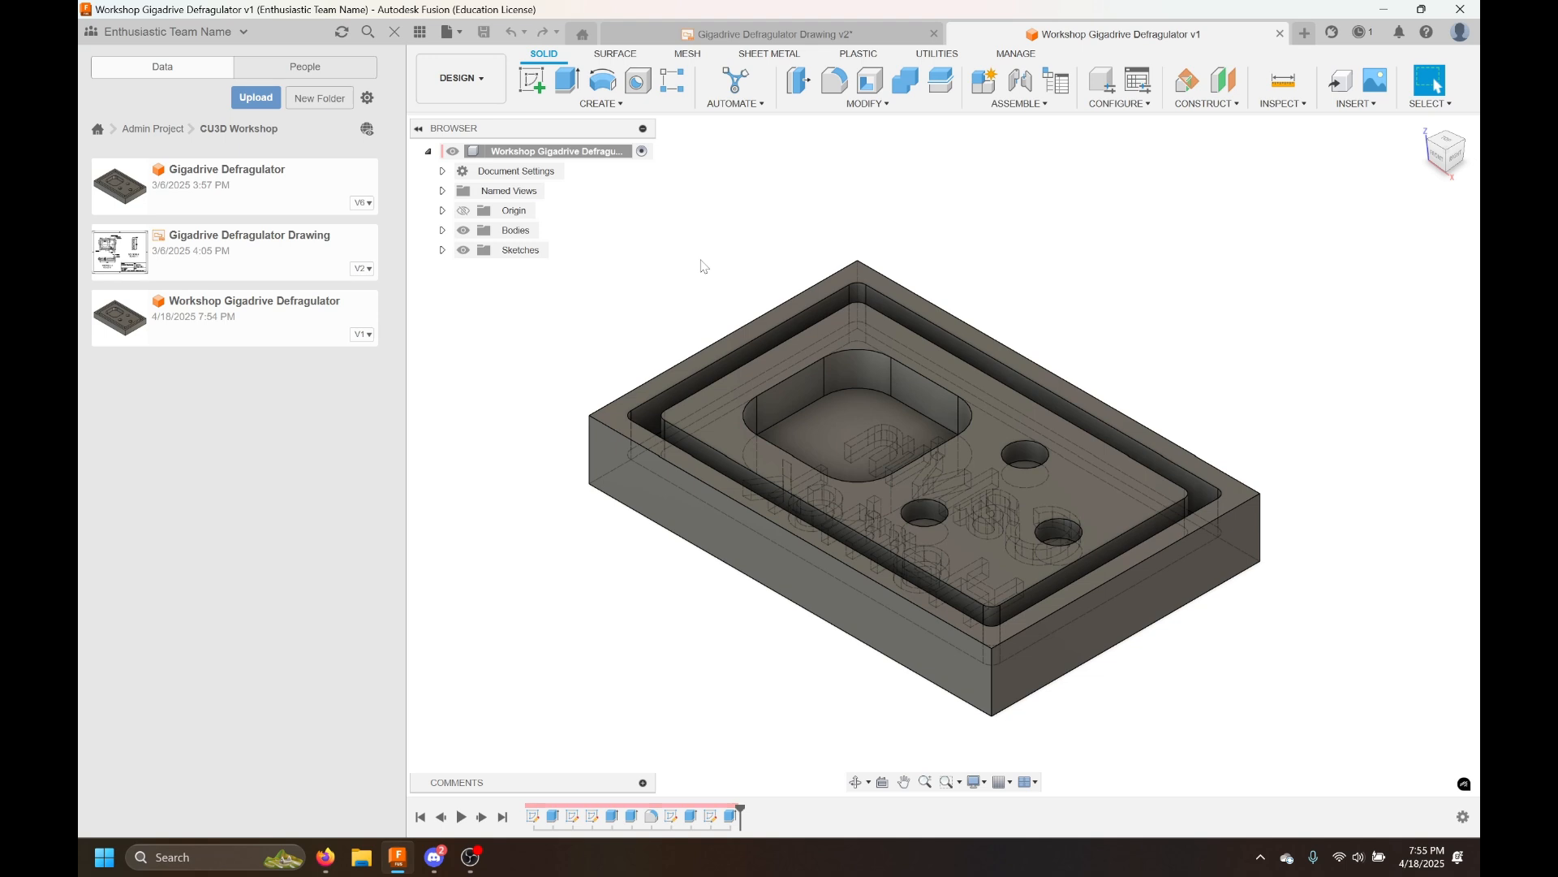
Close the data panel to return to the full modeling view
click(394, 32)
middle_drag(473, 261, 511, 249)
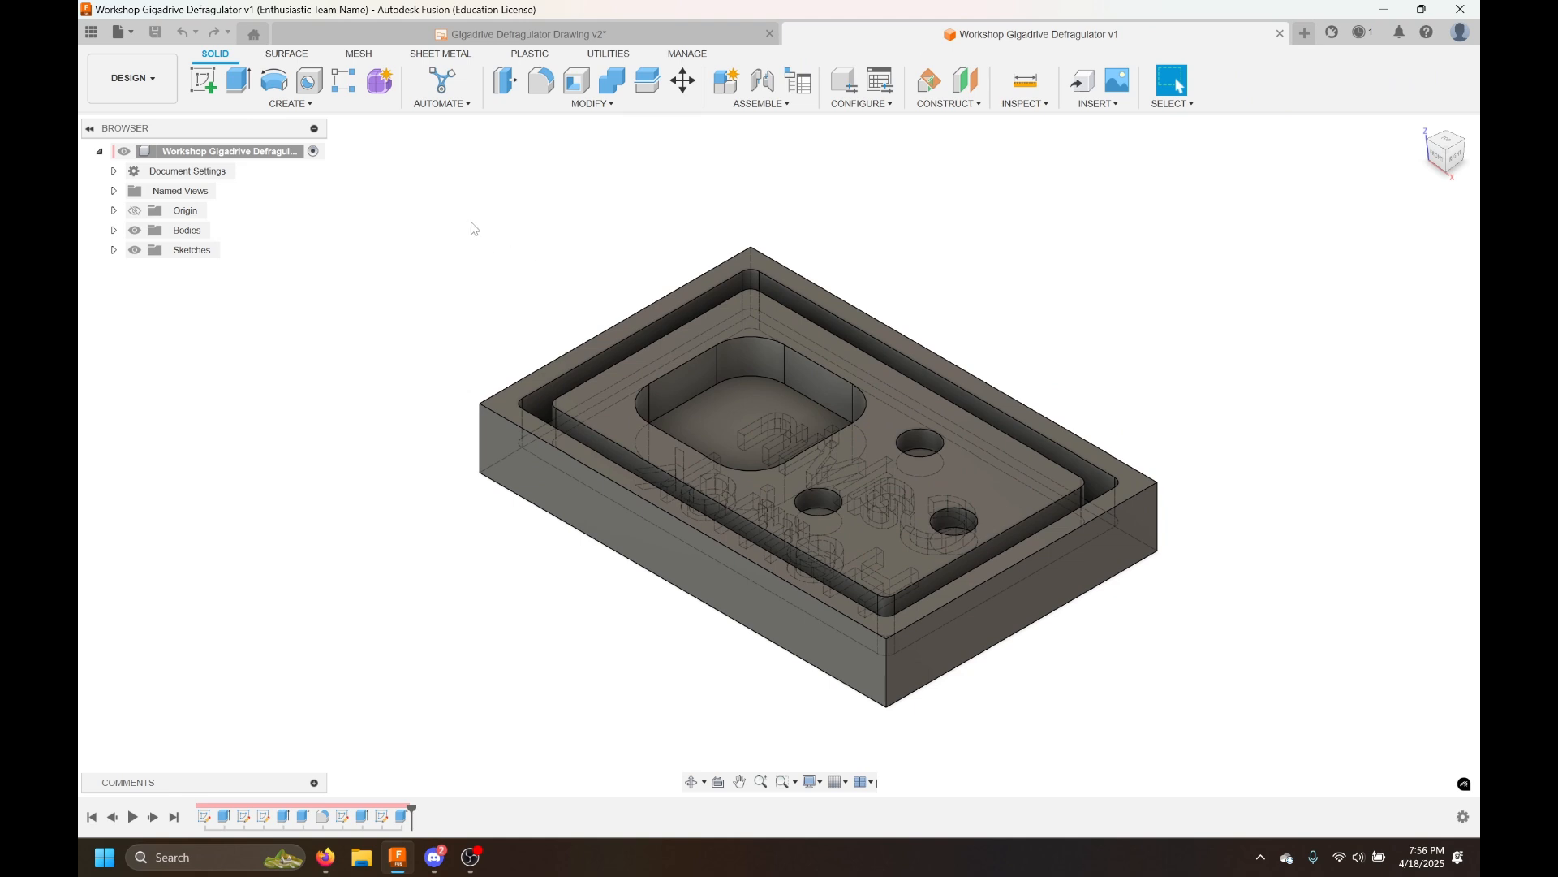
scroll(475, 232, down, 2)
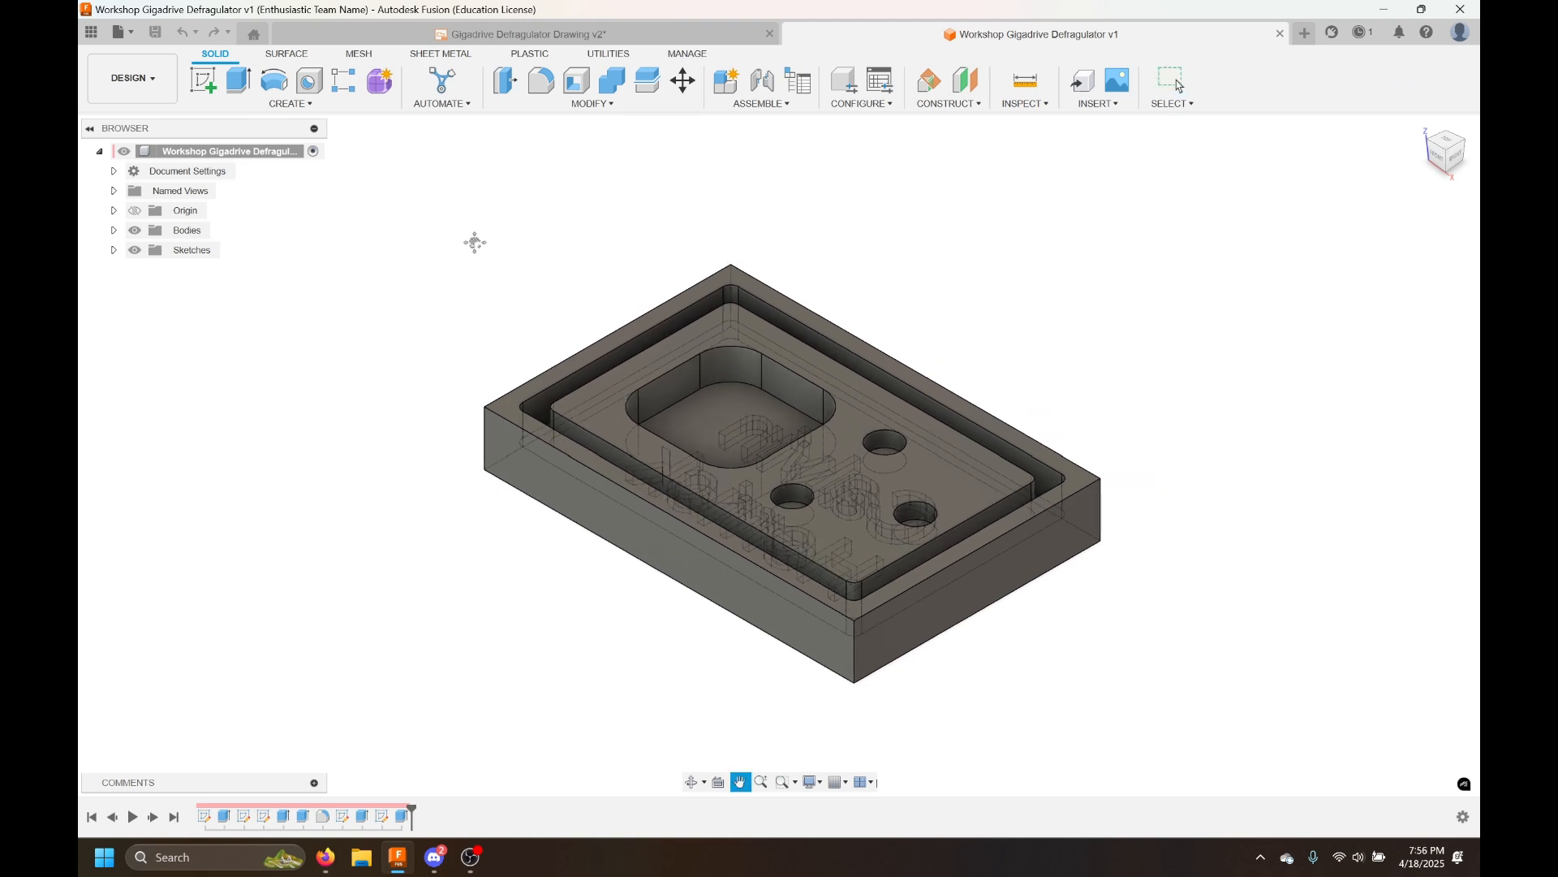
click(123, 33)
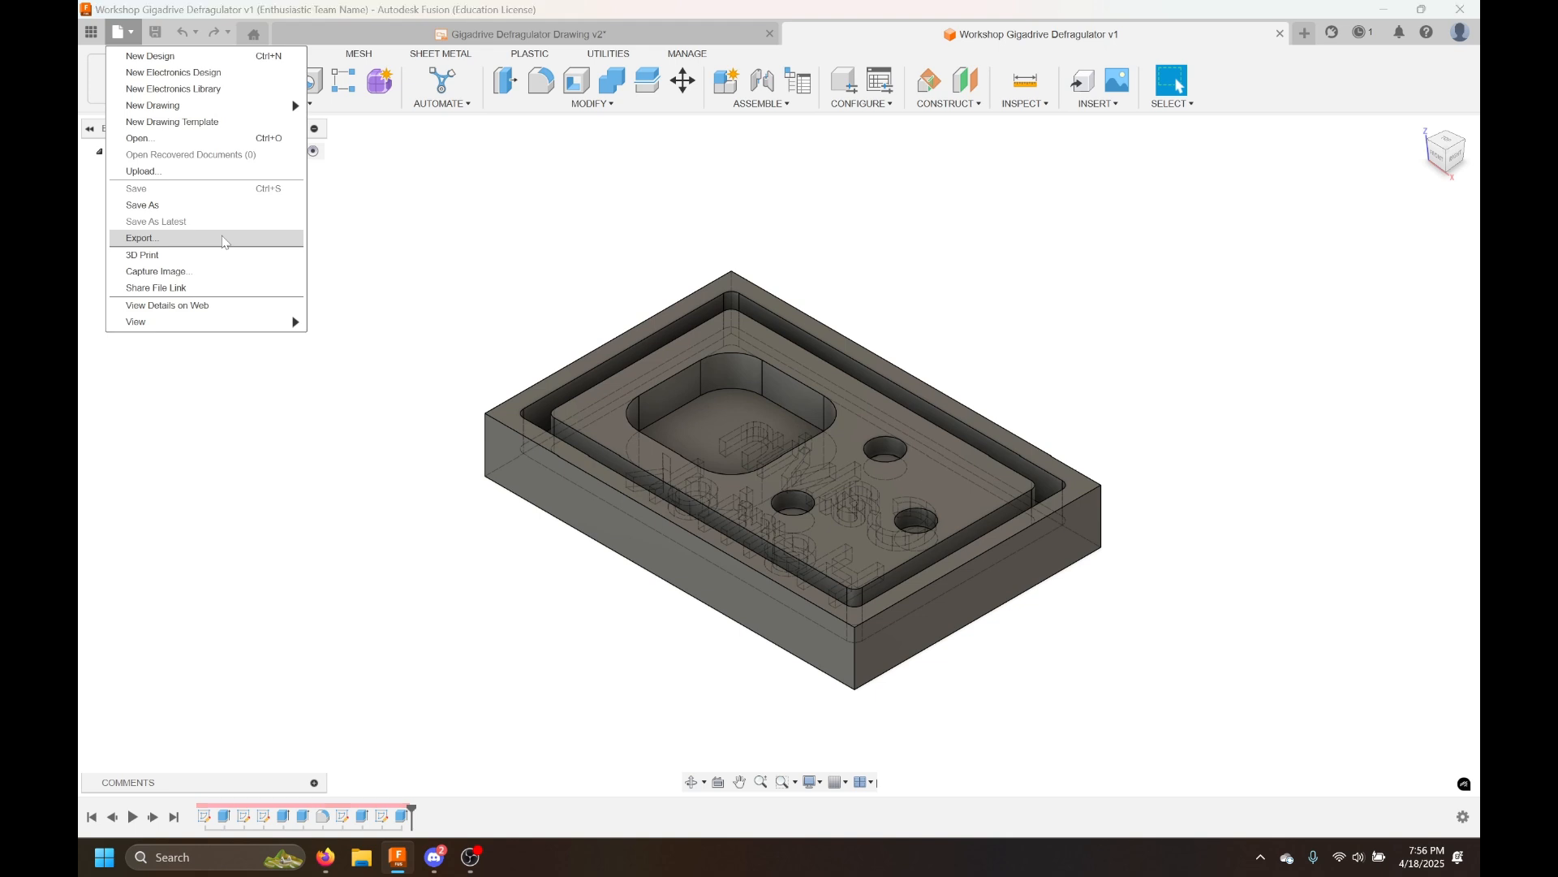
click(225, 240)
click(576, 314)
scroll(577, 349, down, 2)
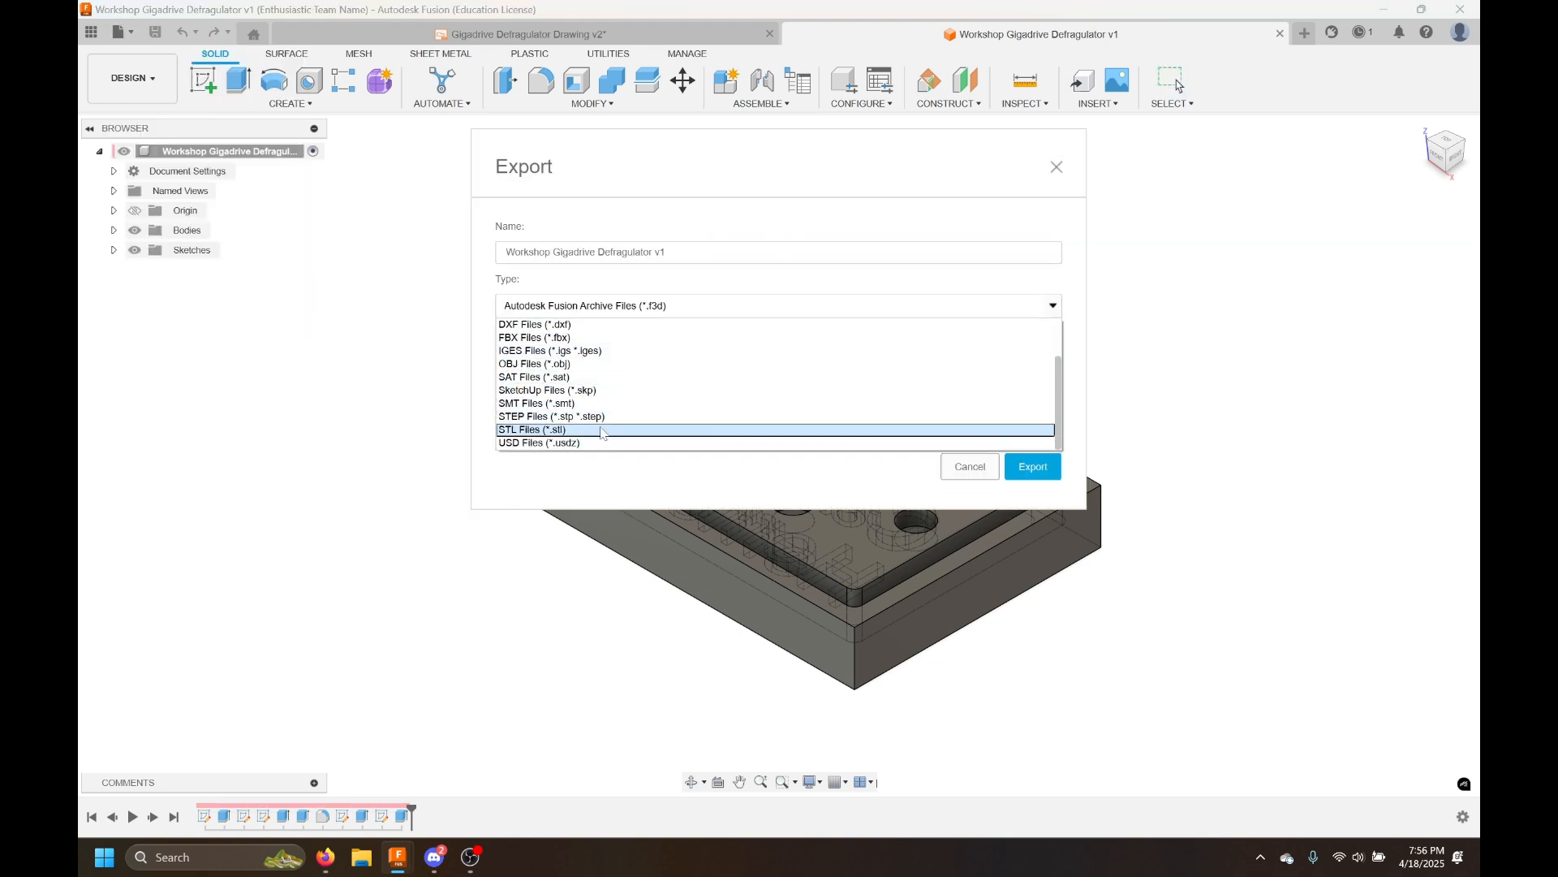
scroll(555, 438, up, 2)
scroll(552, 434, down, 2)
scroll(542, 434, up, 2)
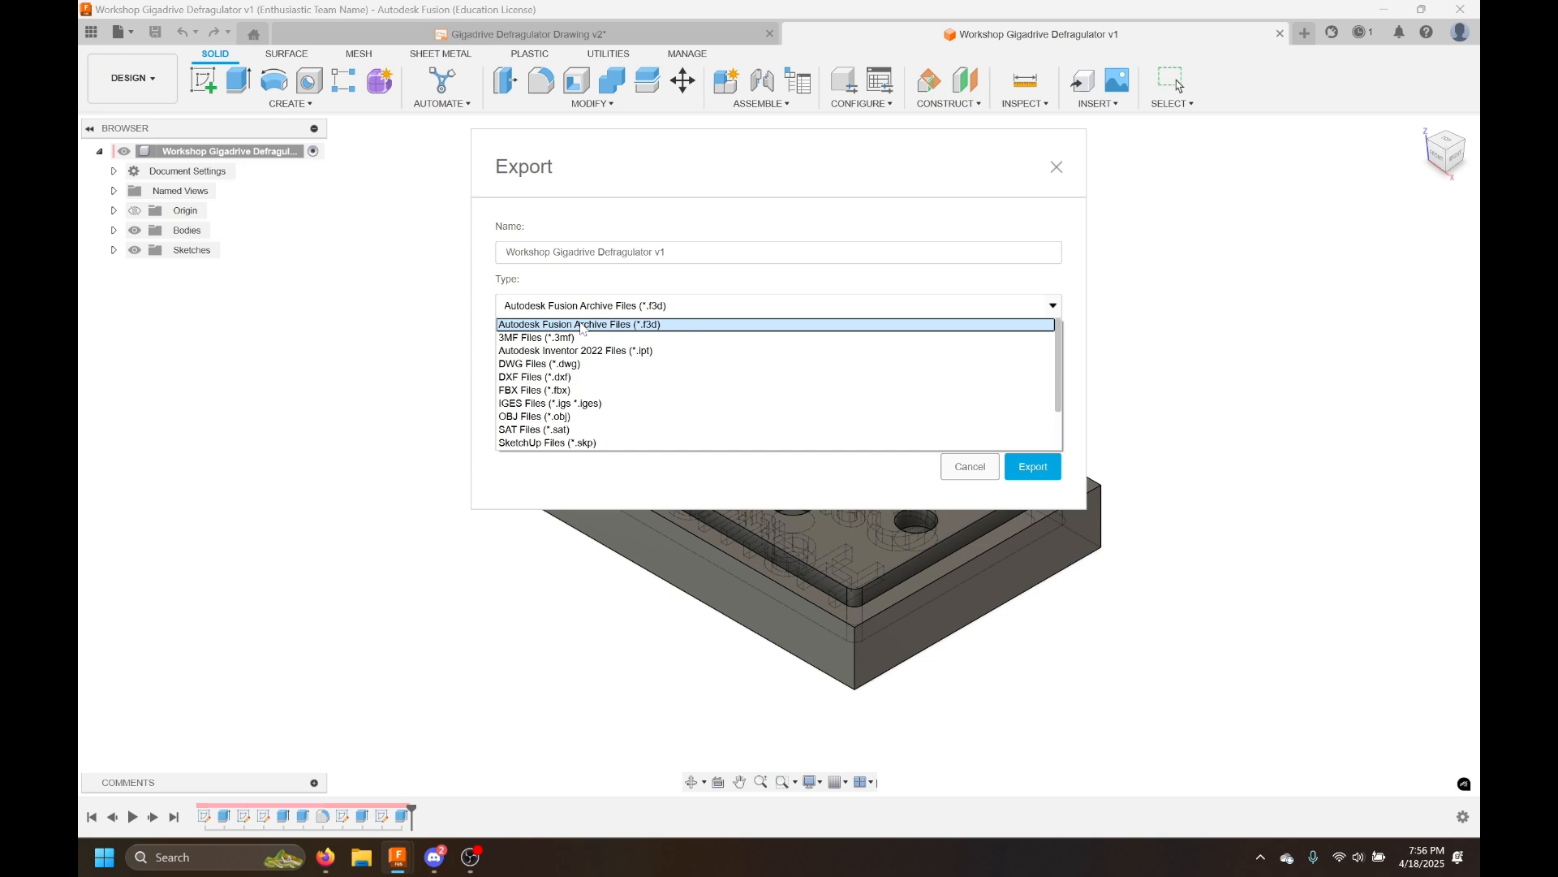
scroll(637, 380, down, 2)
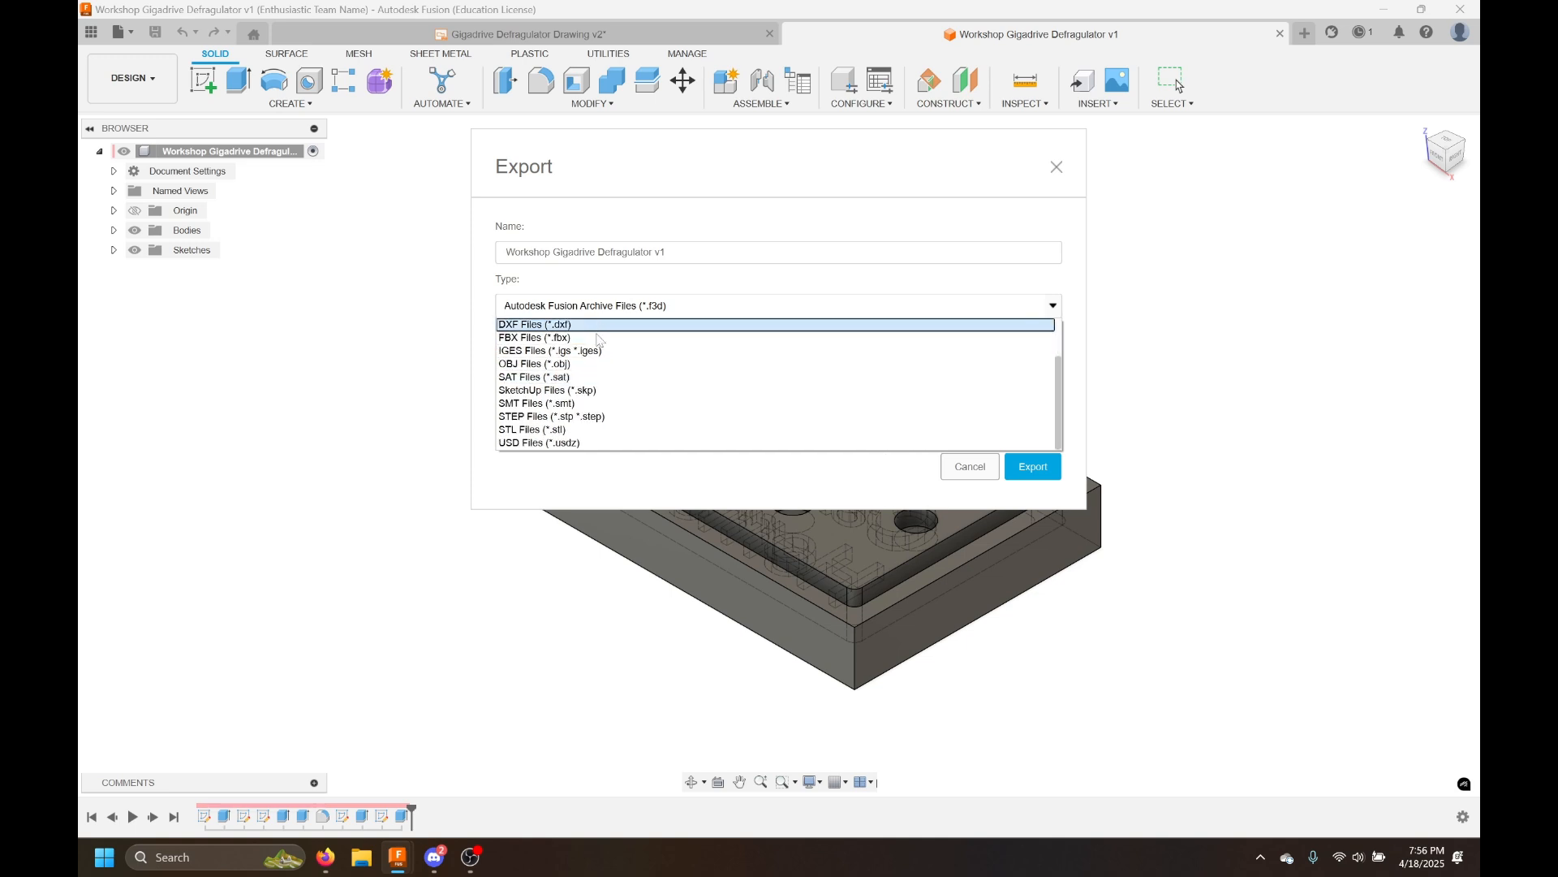
click(956, 471)
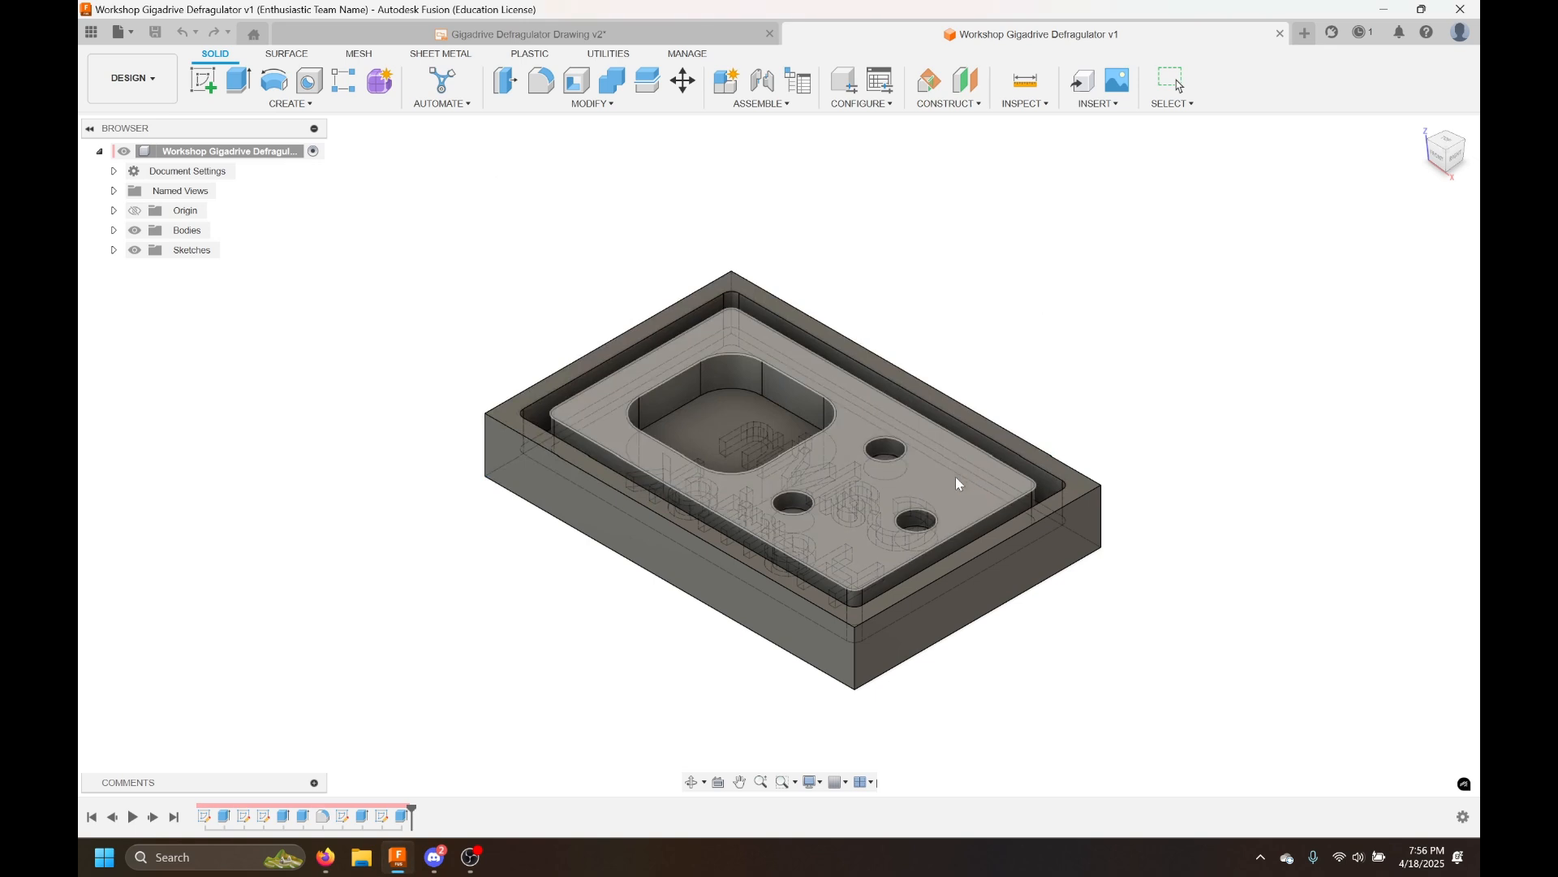
Expand the Bodies folder, select Body1 and start Save As Mesh on it
click(113, 231)
click(192, 252)
click(316, 404)
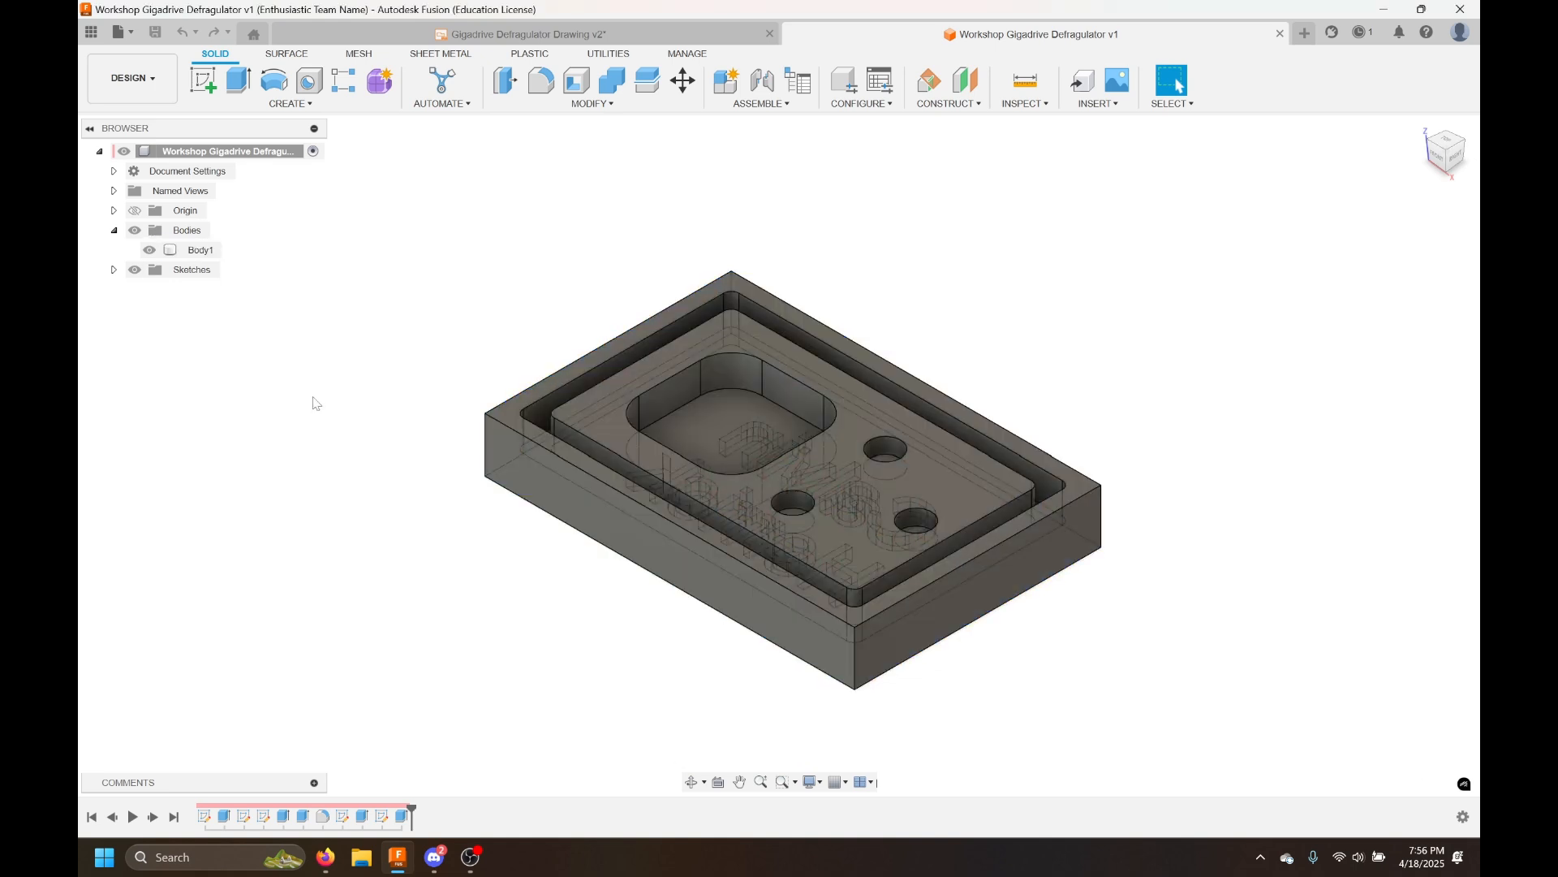
click(839, 470)
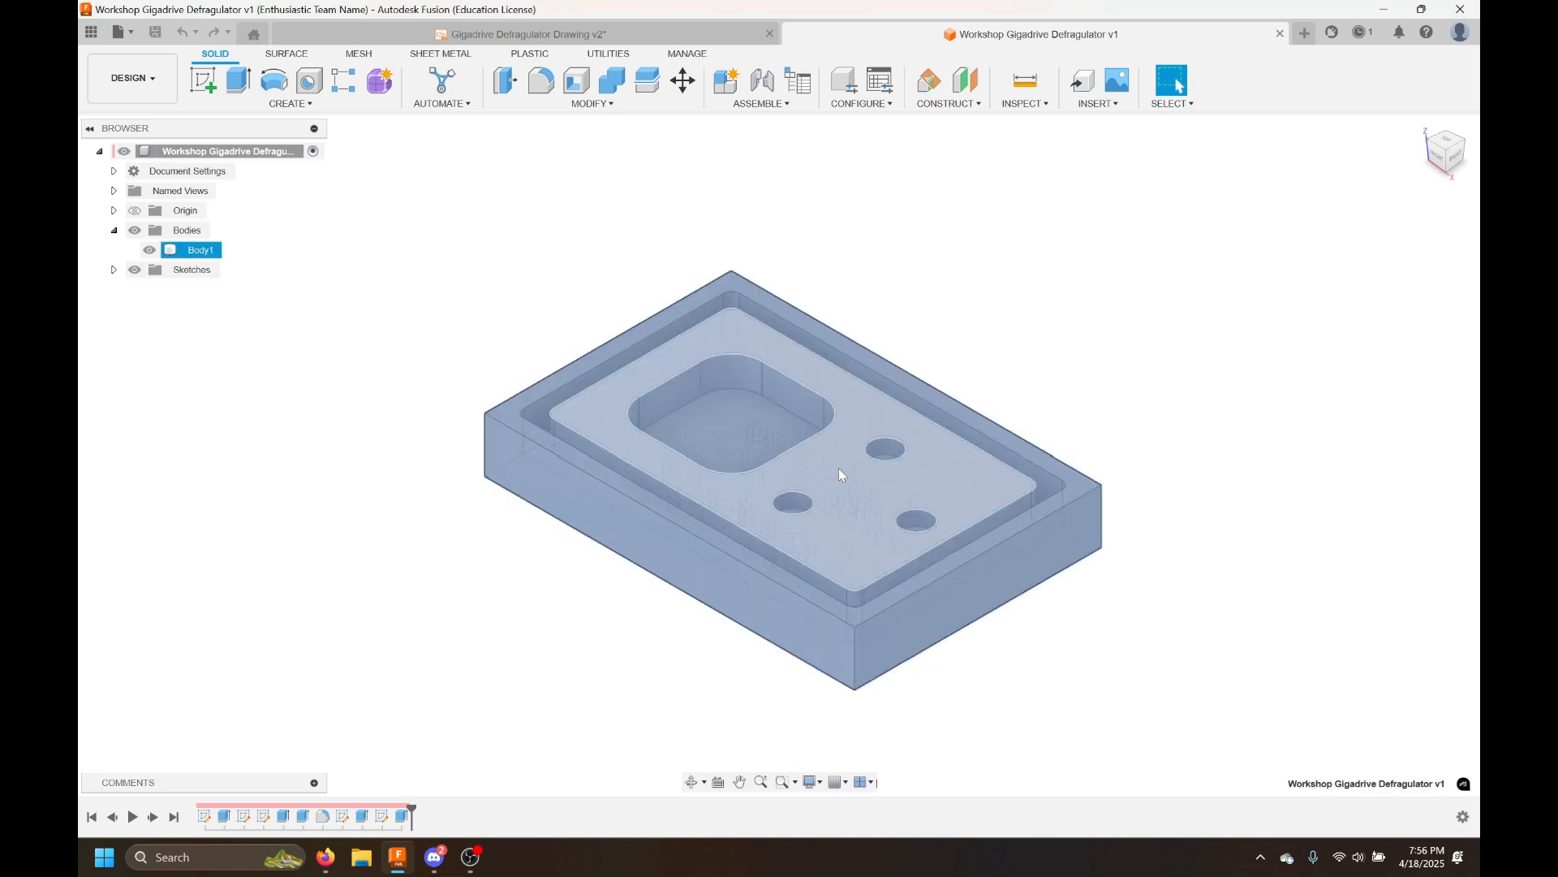
click(1006, 257)
click(201, 249)
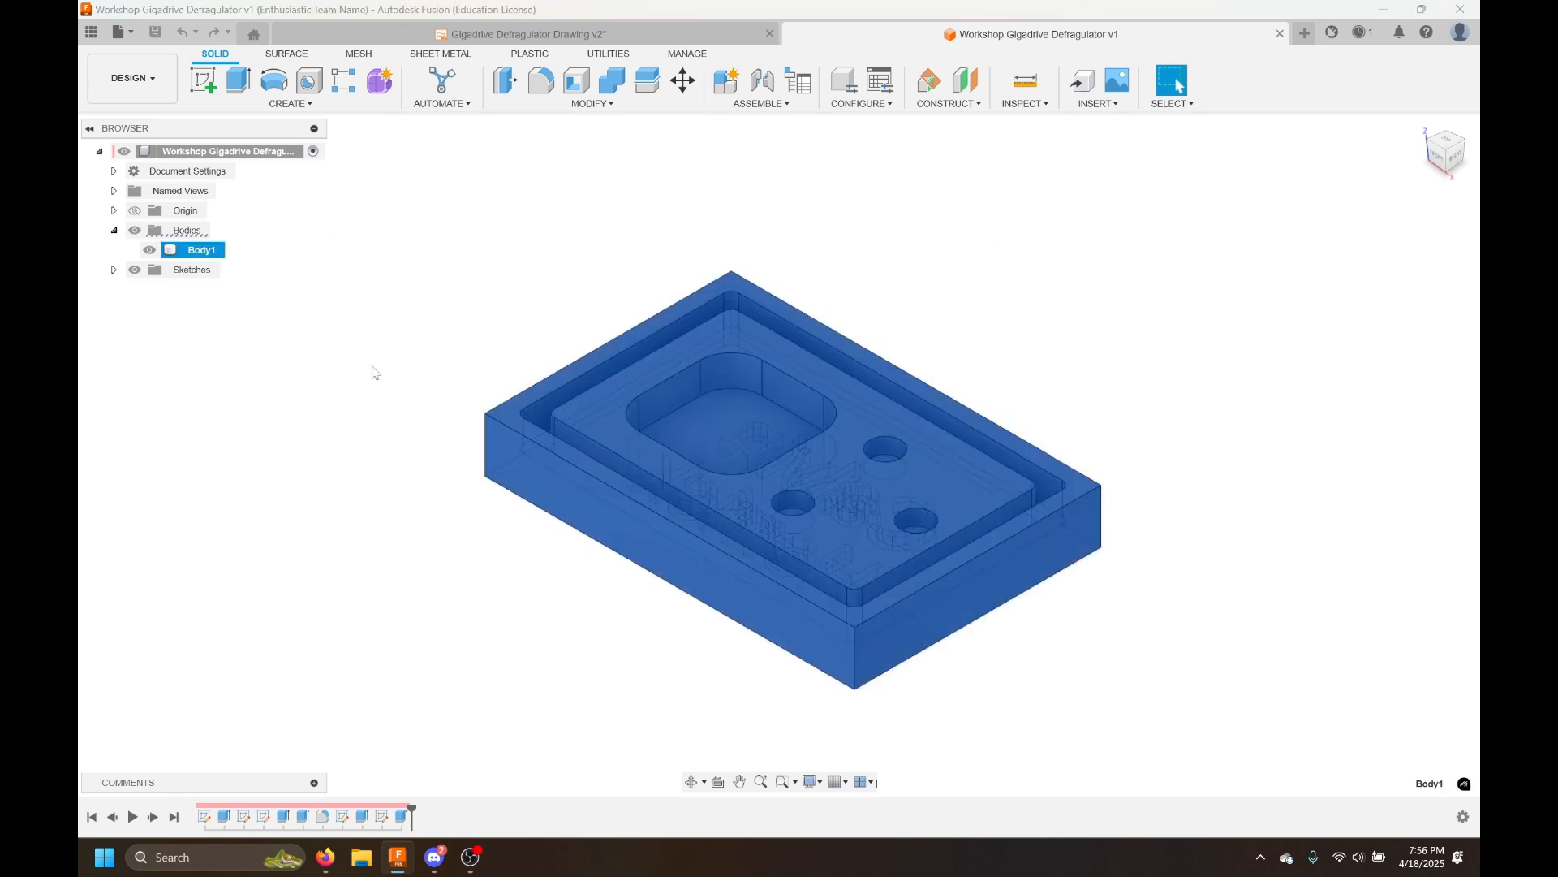
right_click(745, 486)
click(417, 530)
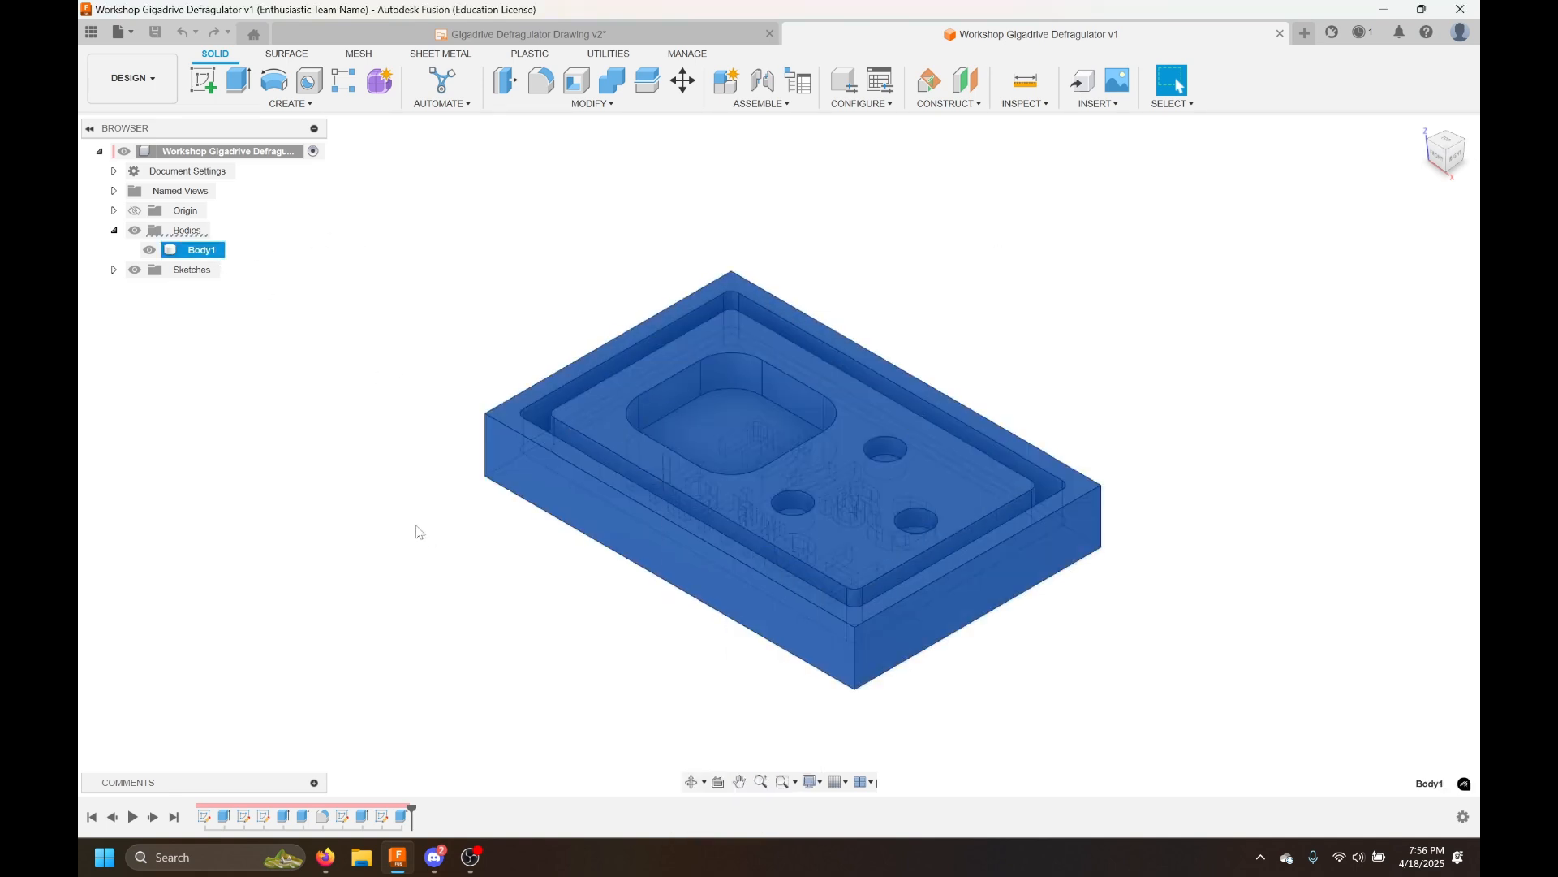
click(418, 406)
click(771, 468)
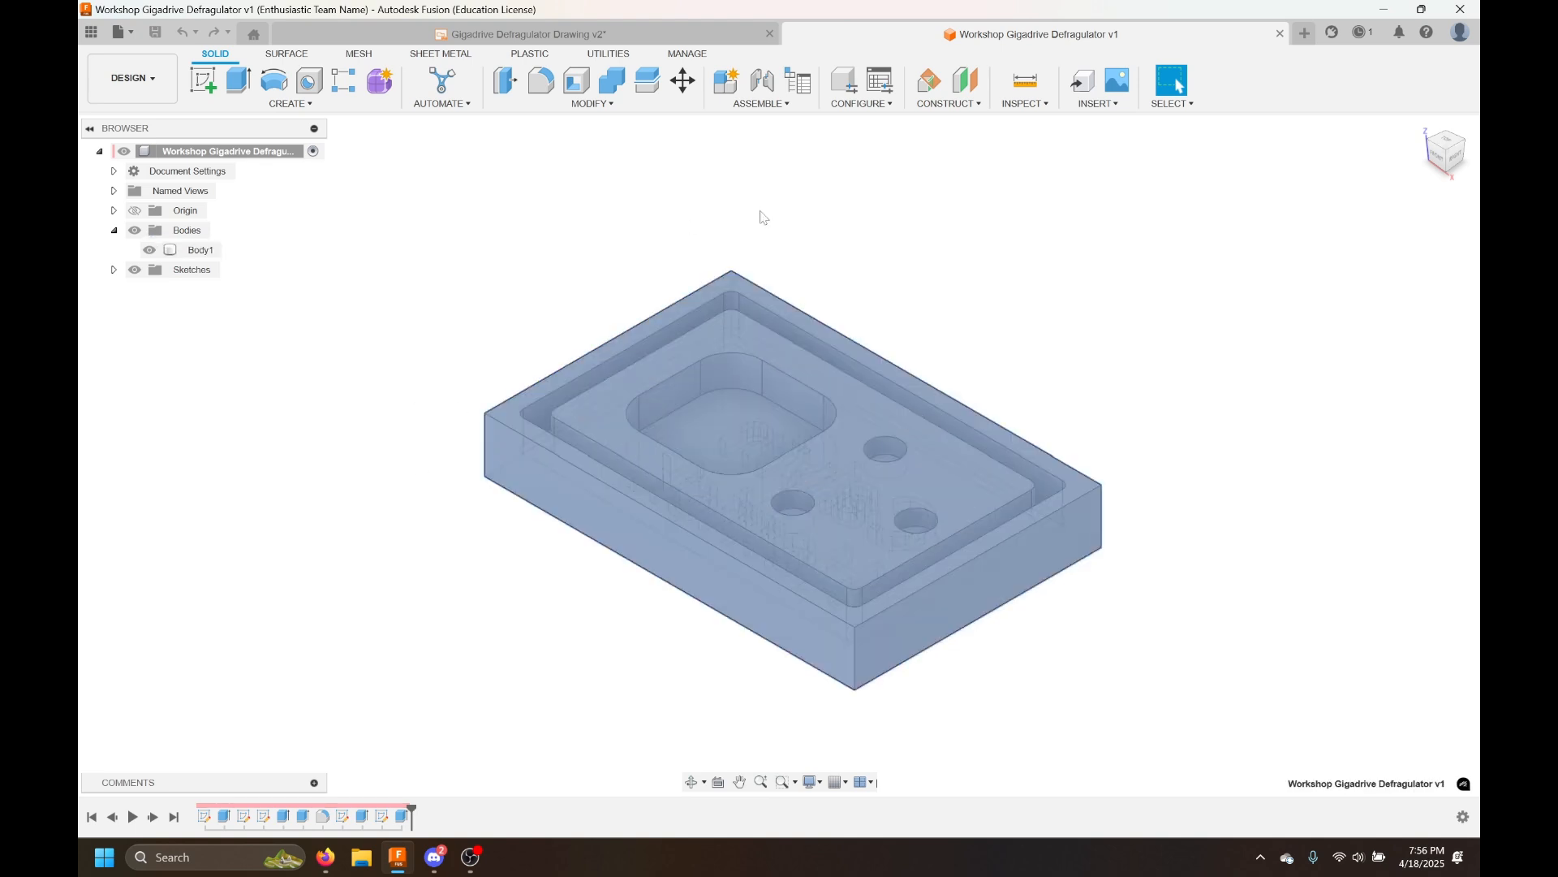
click(1068, 344)
click(815, 466)
right_click(820, 469)
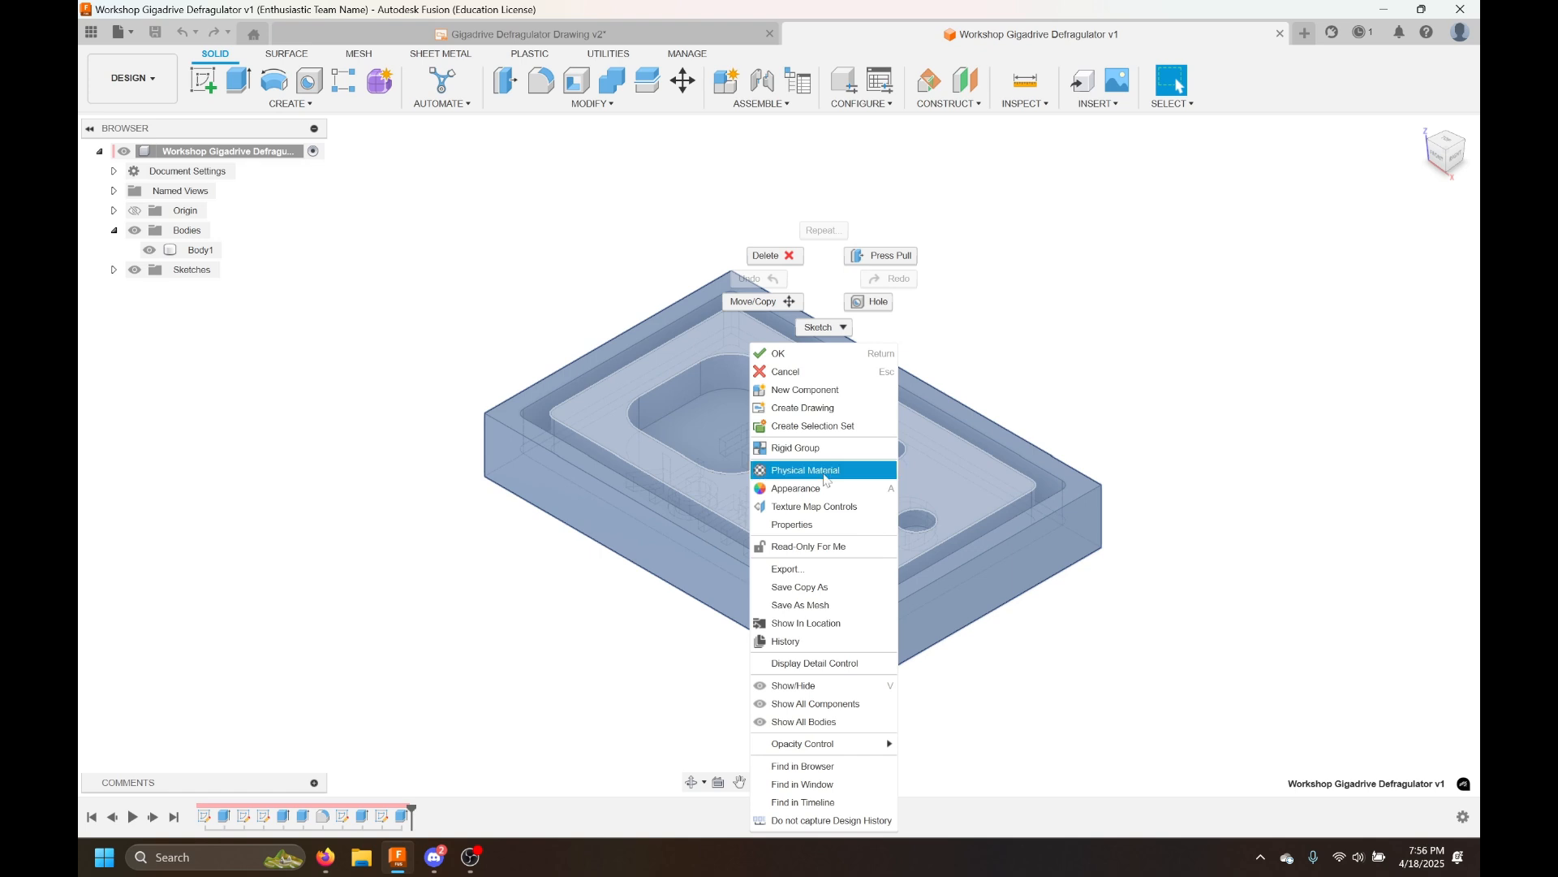
click(837, 613)
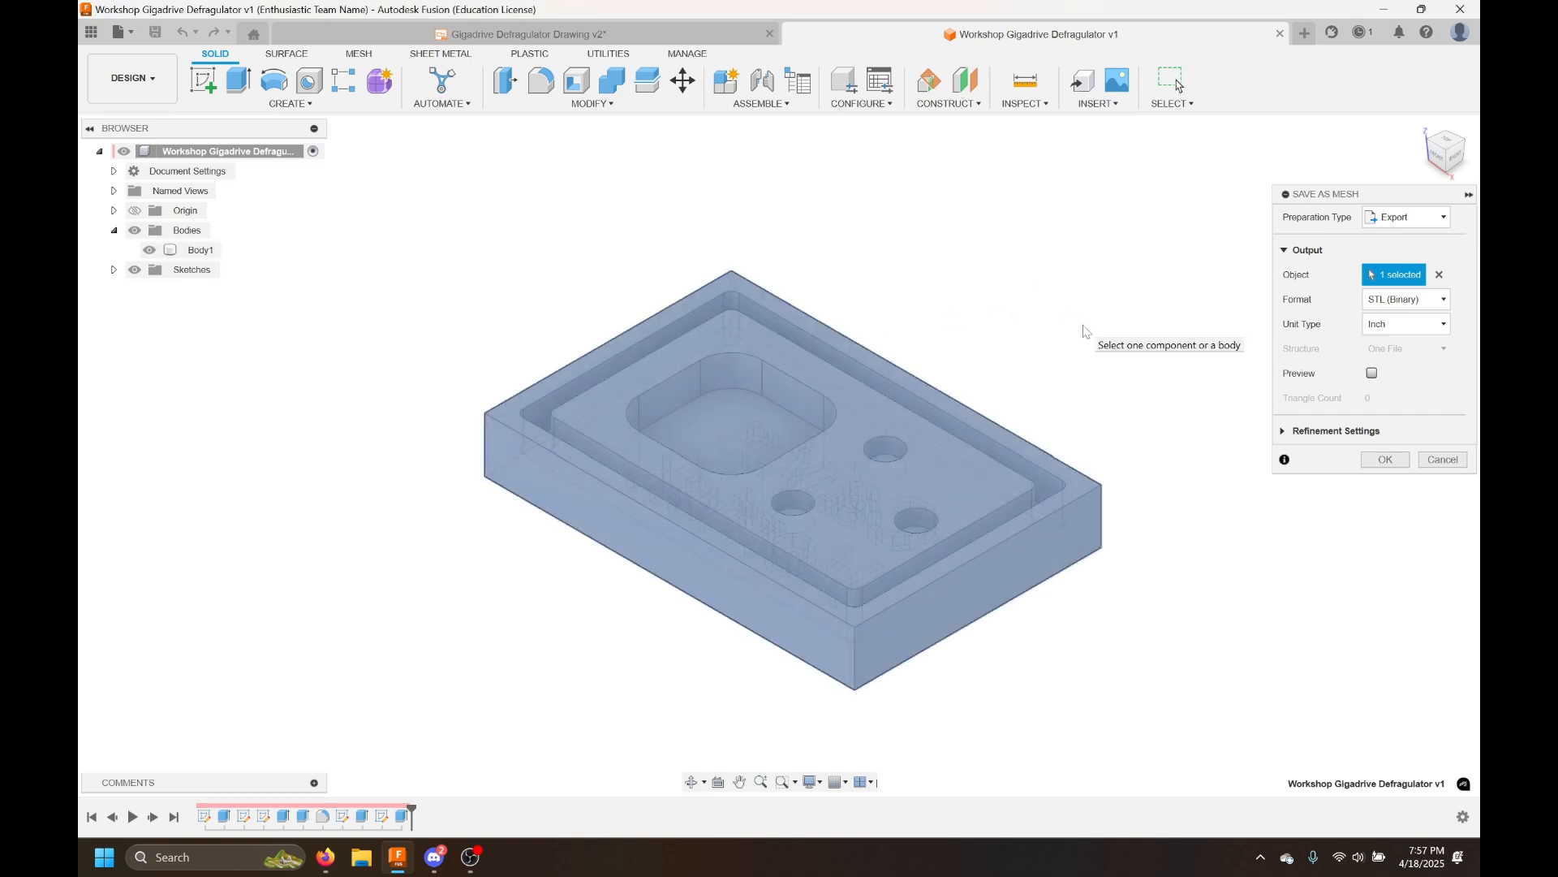
Set the mesh format to STL (Binary), review the refinement settings and confirm the mesh export
click(1380, 300)
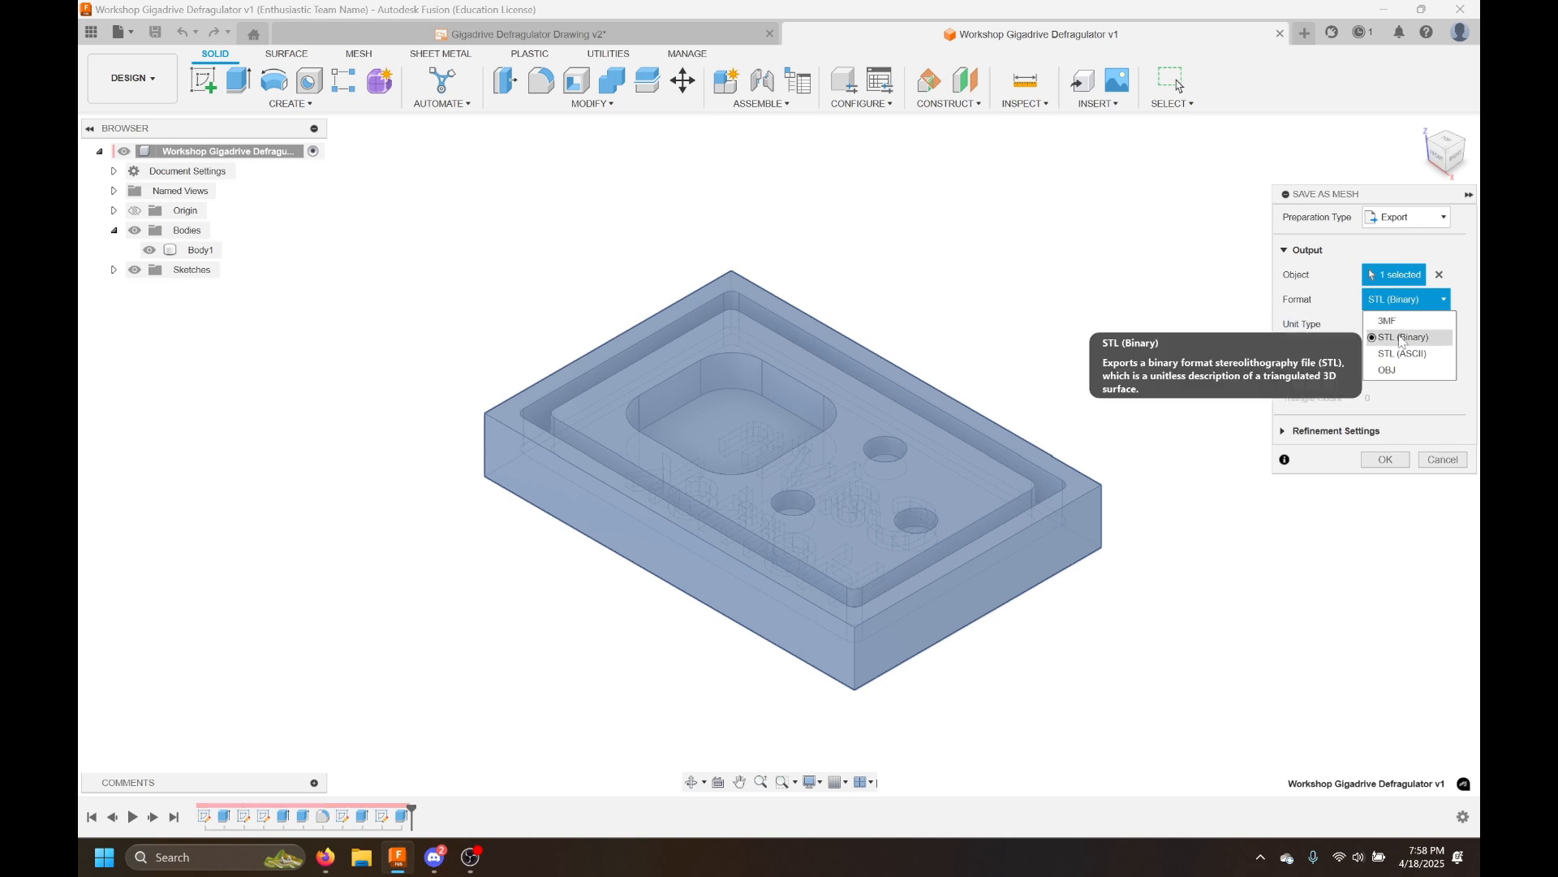
click(1402, 338)
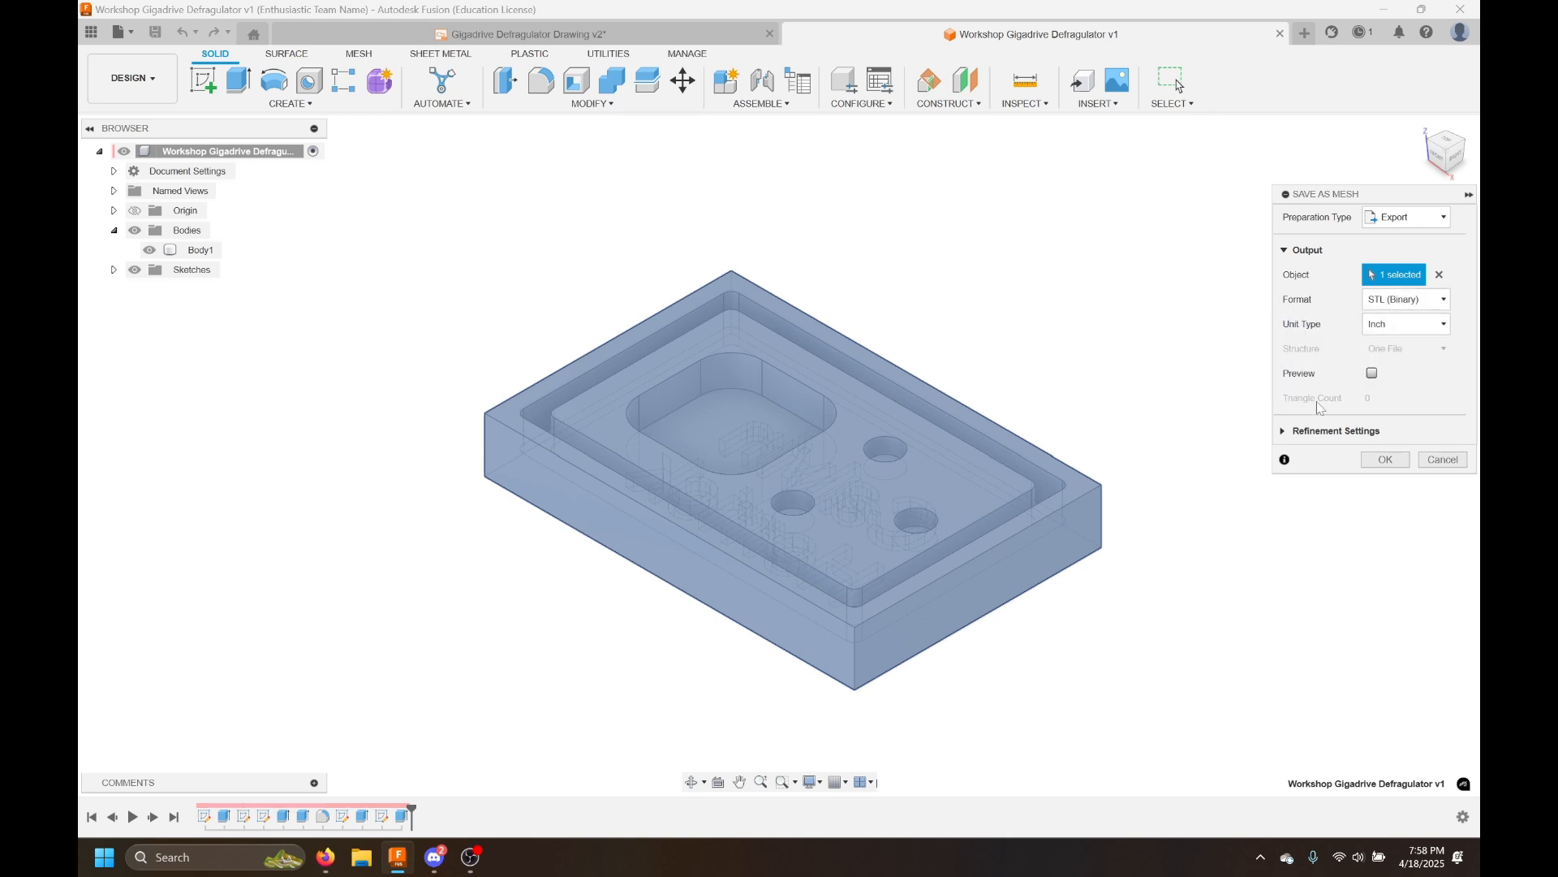
click(1284, 430)
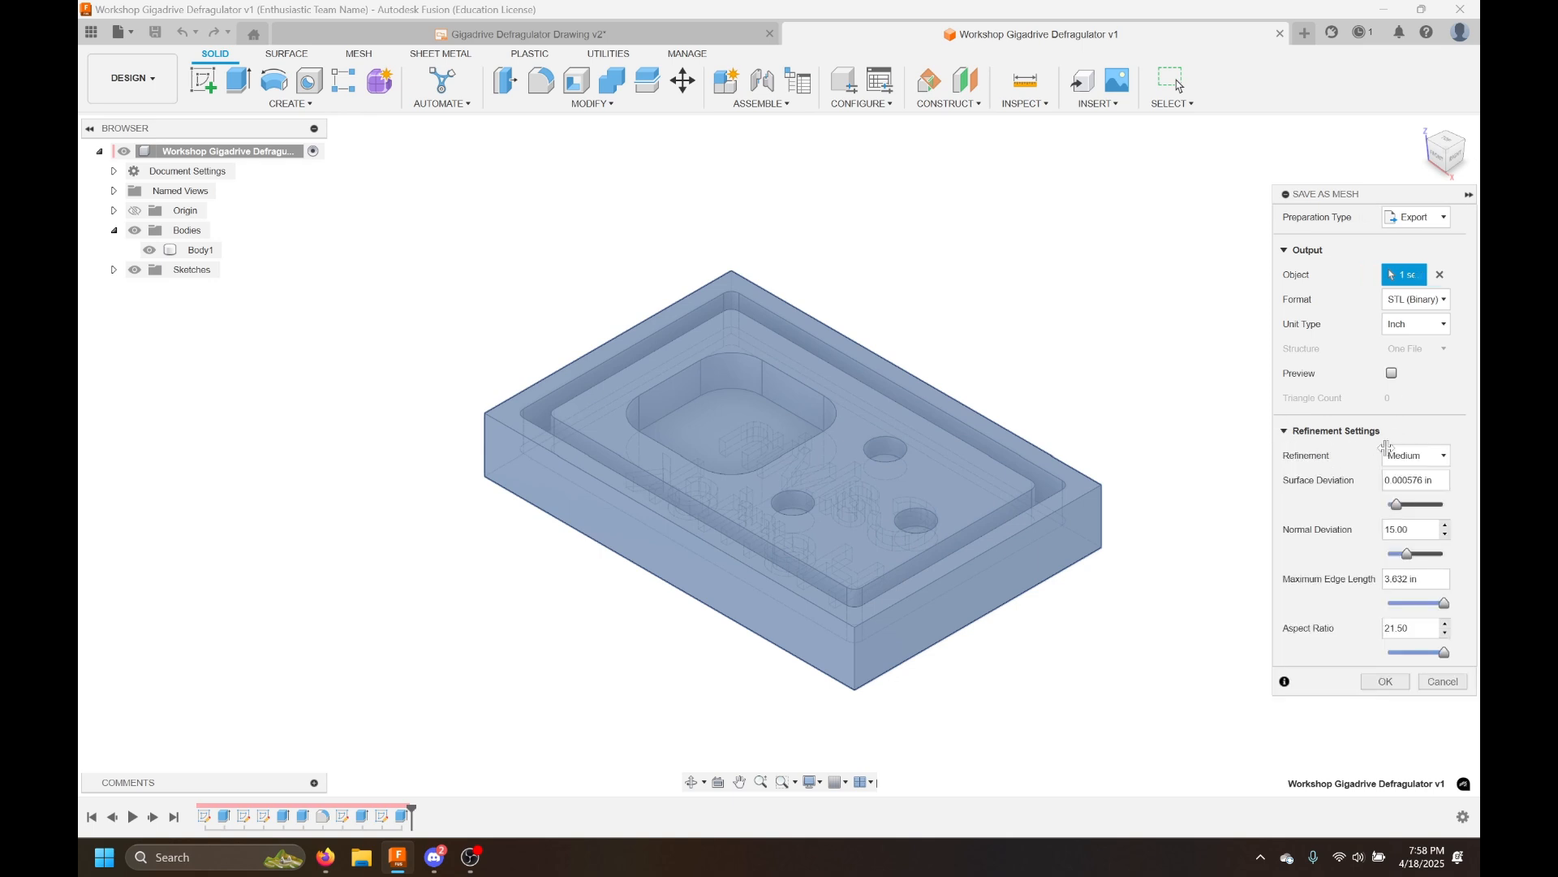
click(1416, 455)
click(1414, 478)
click(1291, 435)
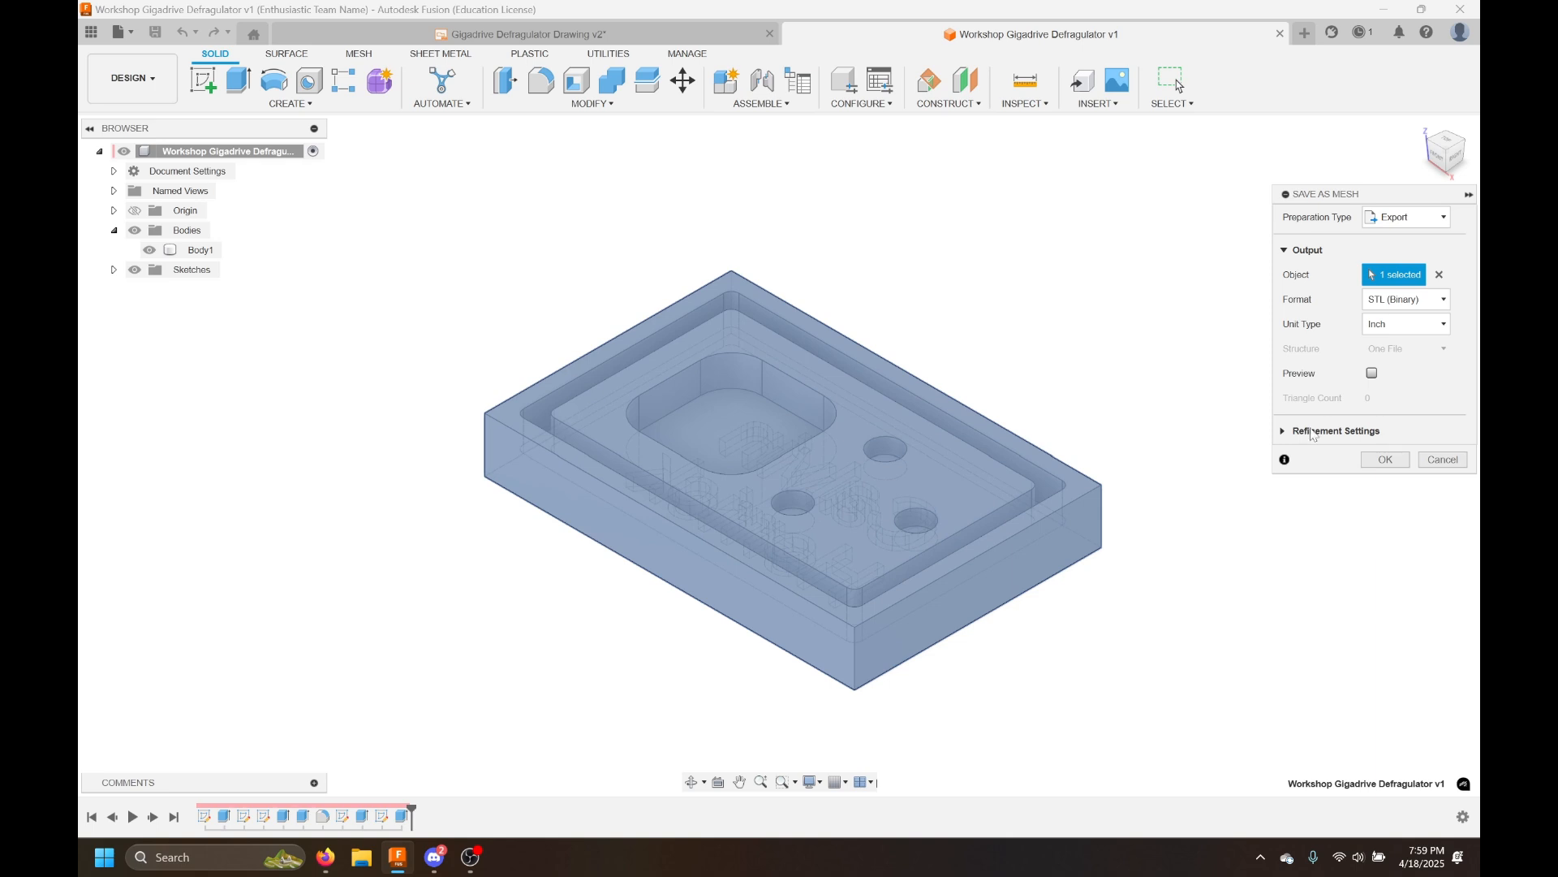
click(1396, 219)
click(1395, 218)
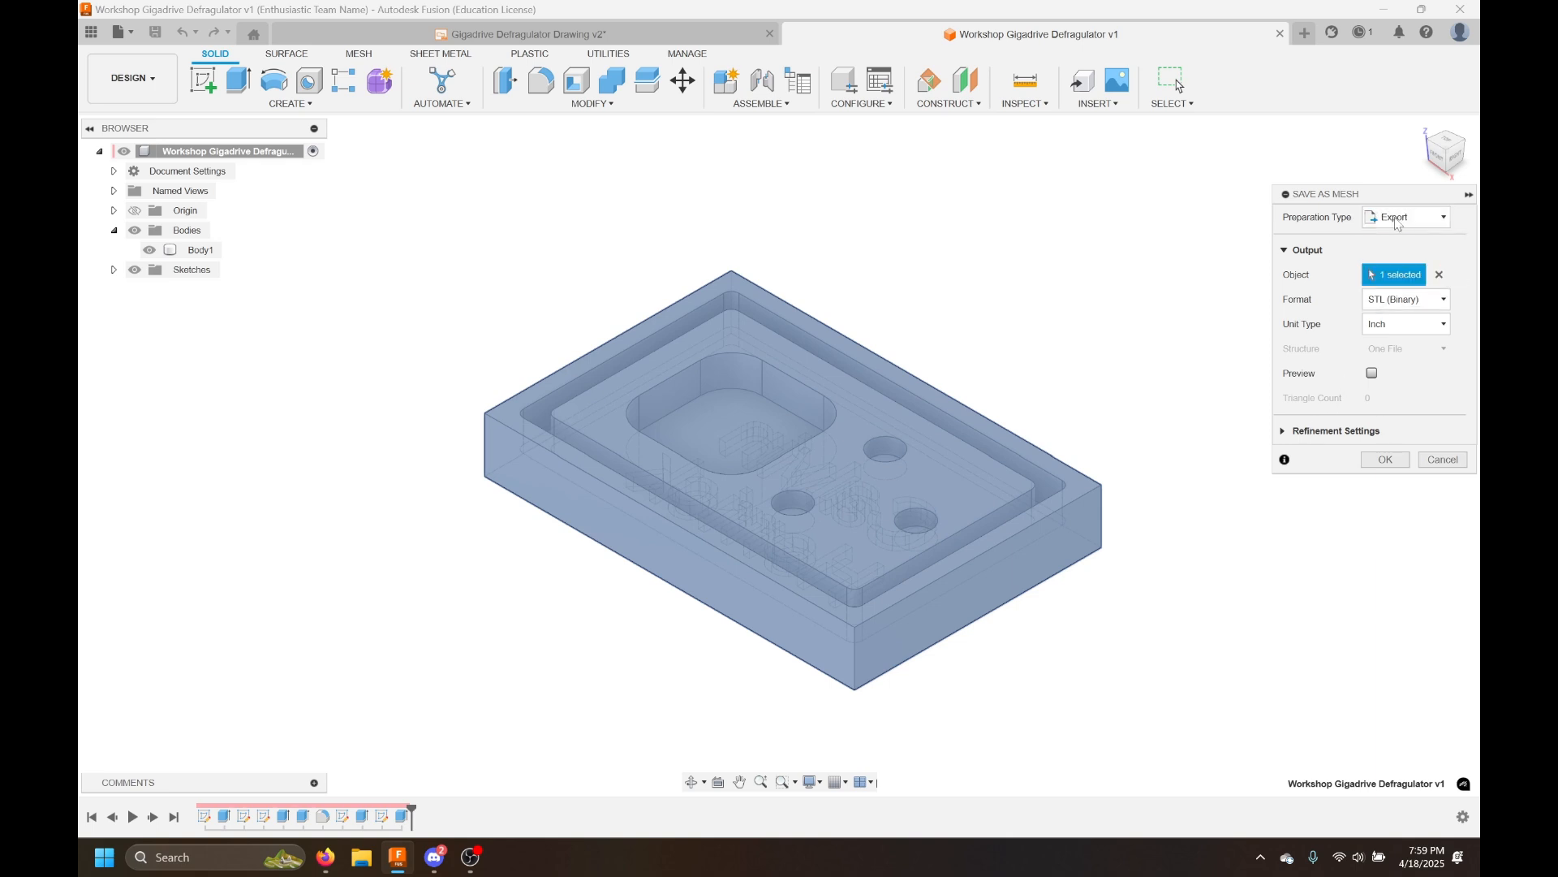
click(1379, 463)
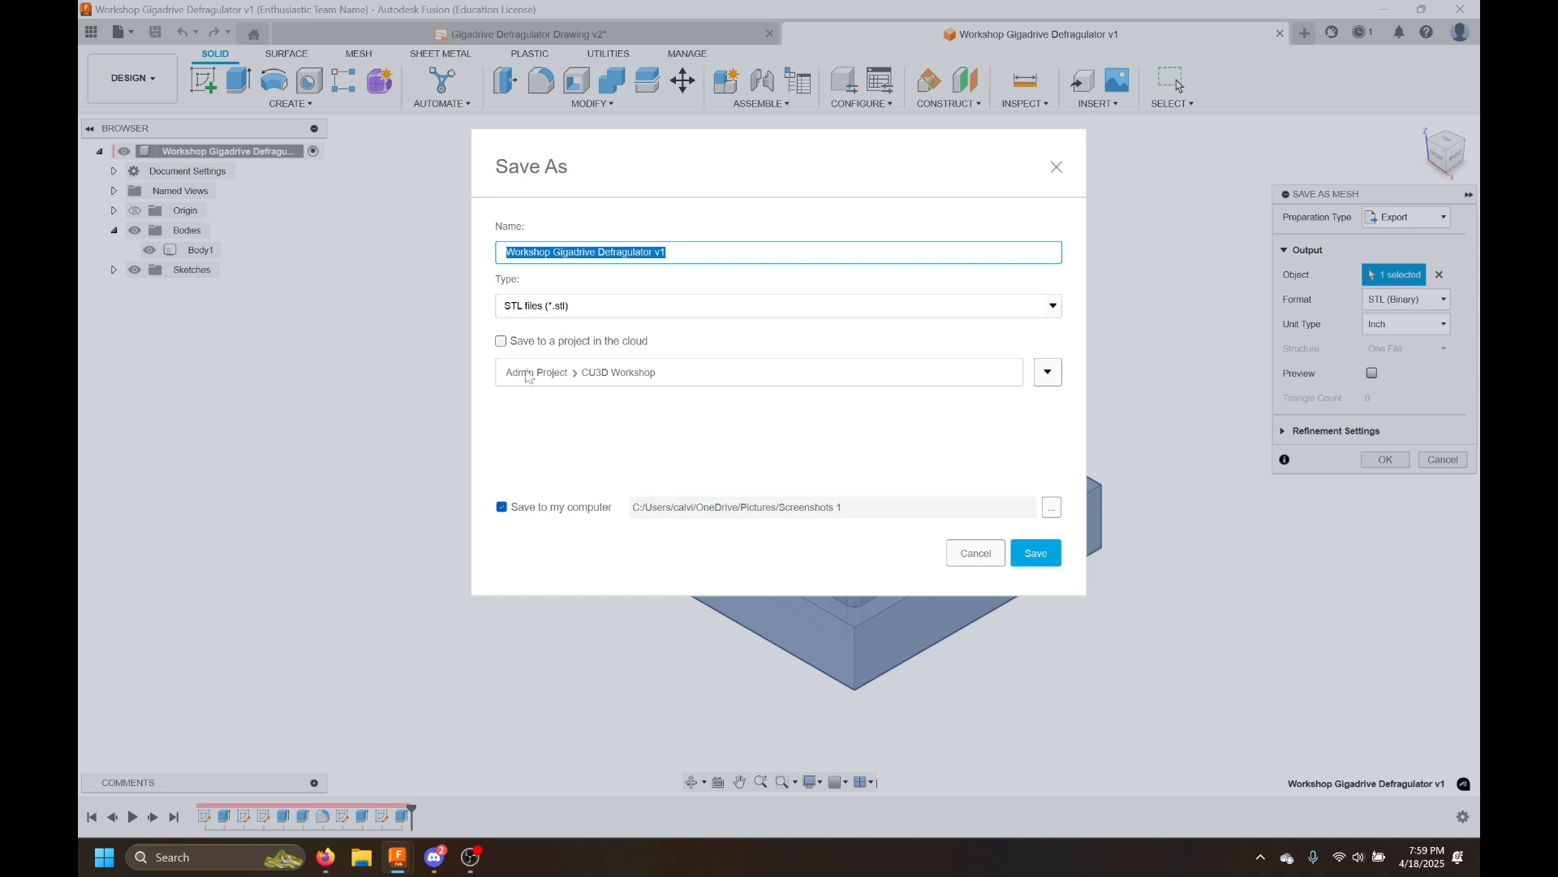
Save the STL as Workshop Gigadrive Defragulator v1 into the STL-s folder on the computer
click(1053, 508)
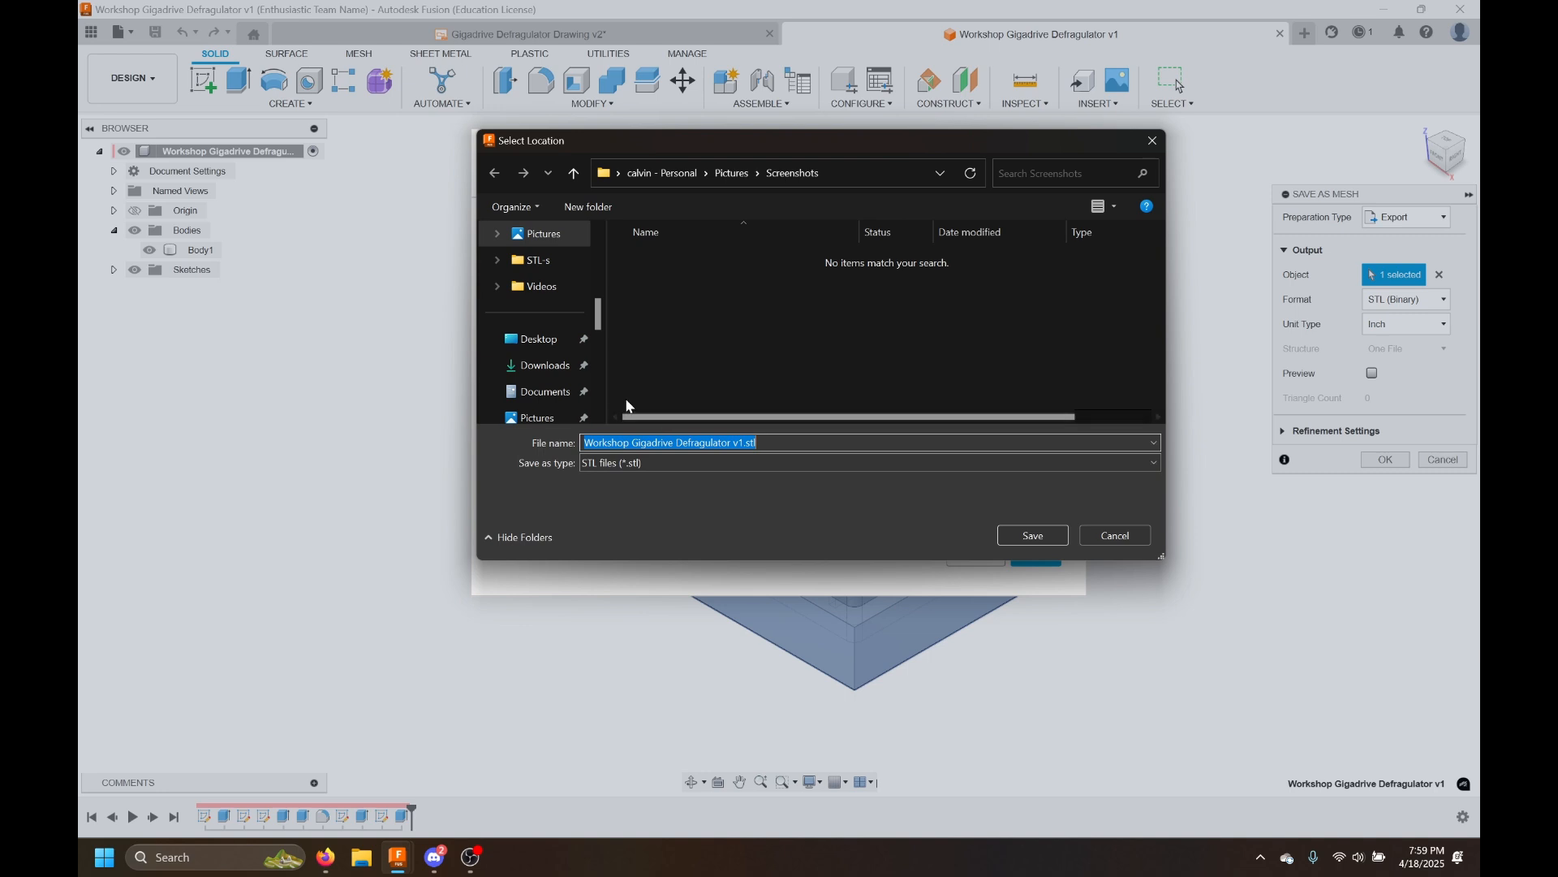
scroll(573, 333, down, 1)
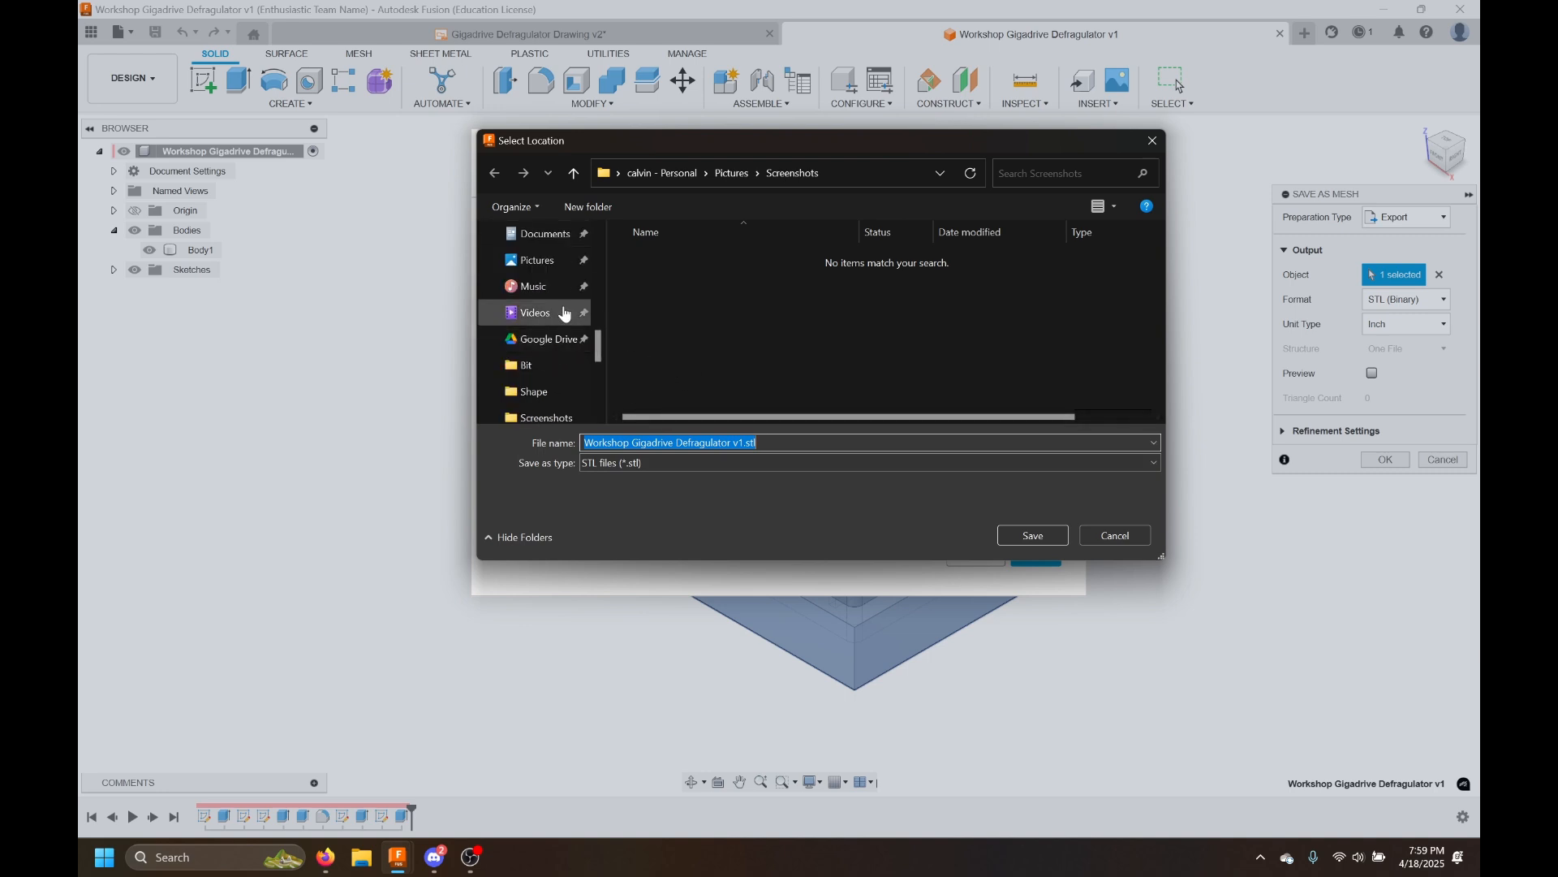
scroll(563, 324, up, 3)
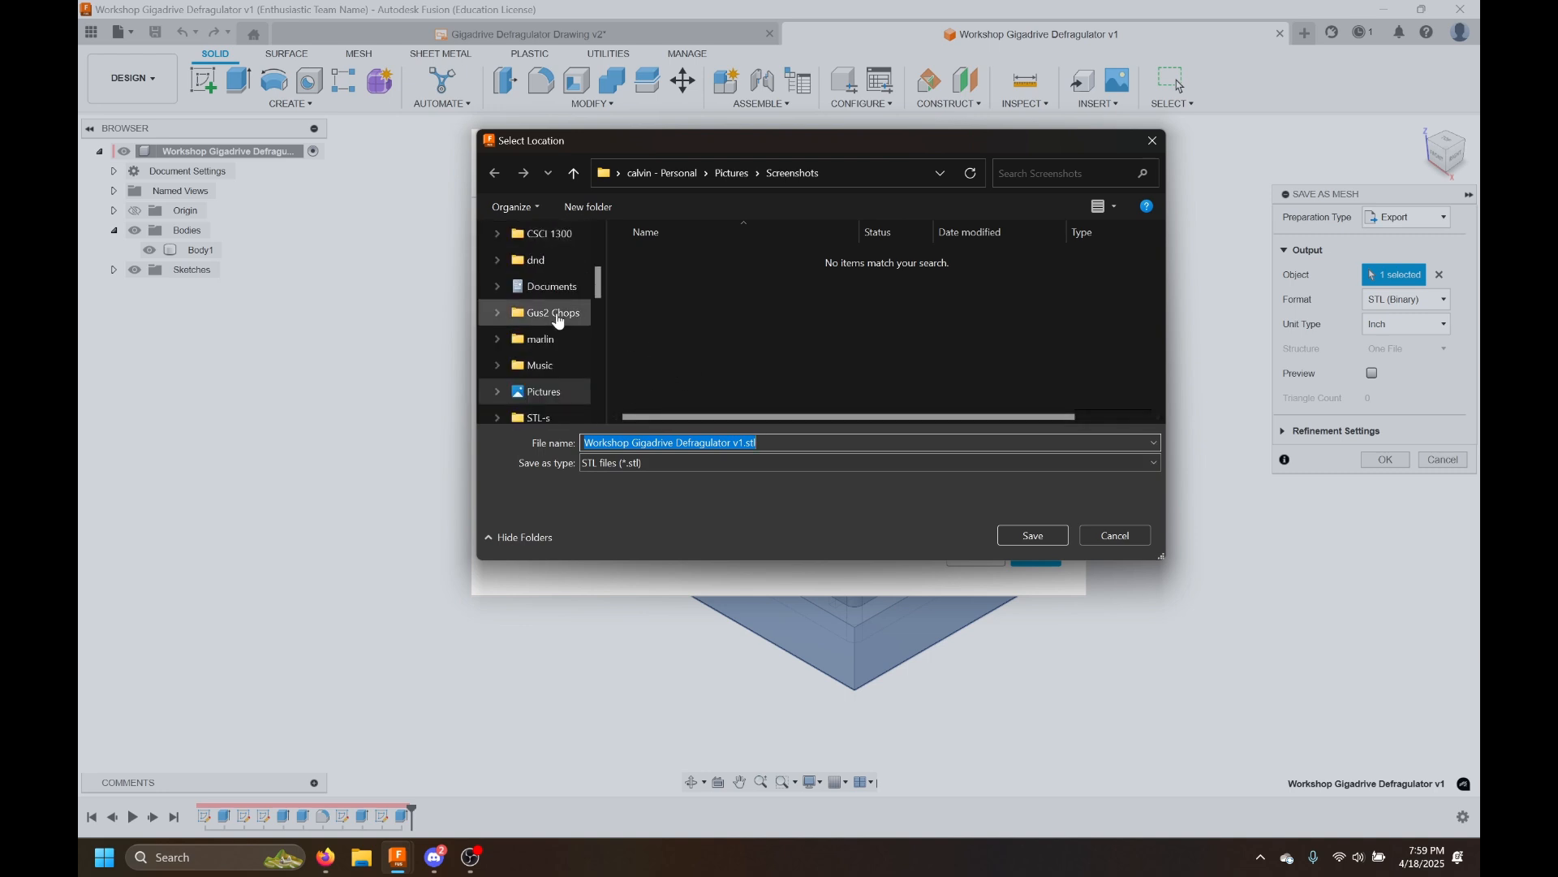
scroll(563, 342, down, 1)
click(538, 341)
scroll(538, 342, up, 3)
scroll(540, 347, down, 3)
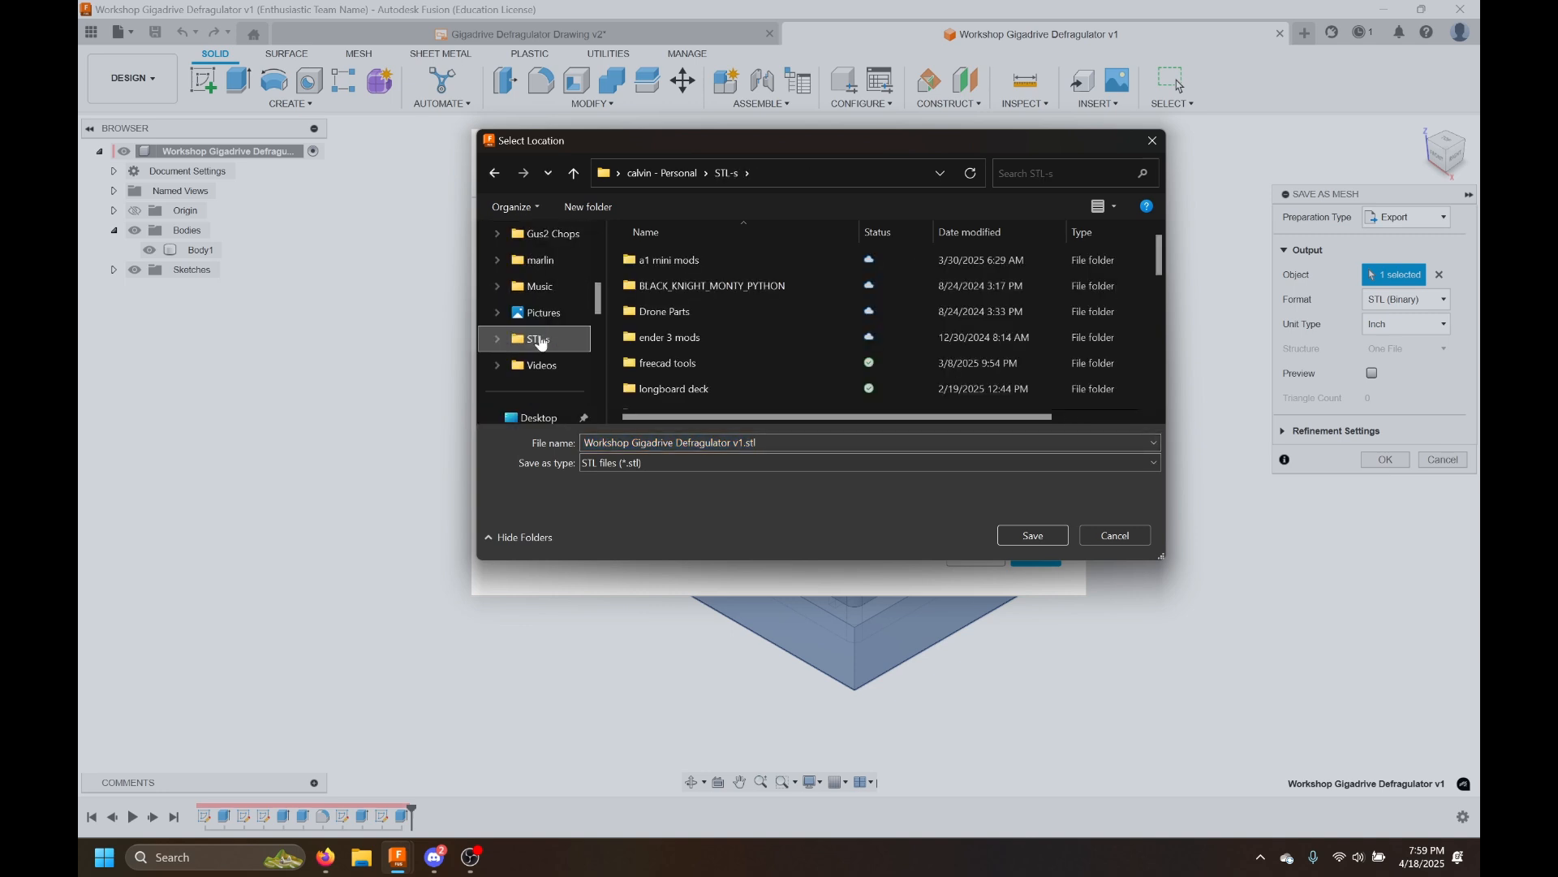
click(1010, 536)
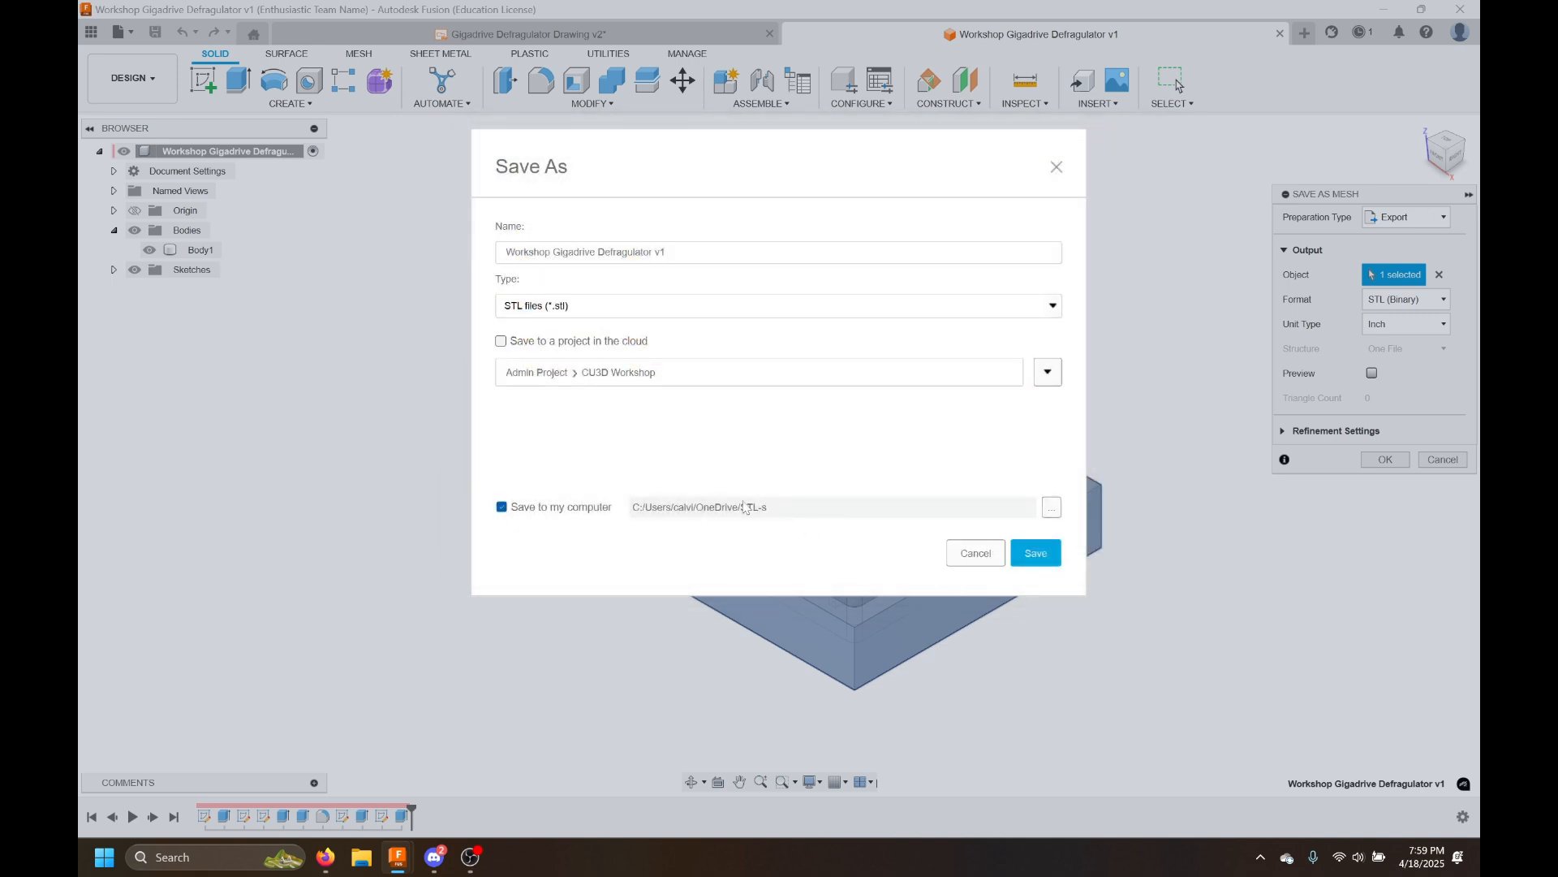
click(1037, 553)
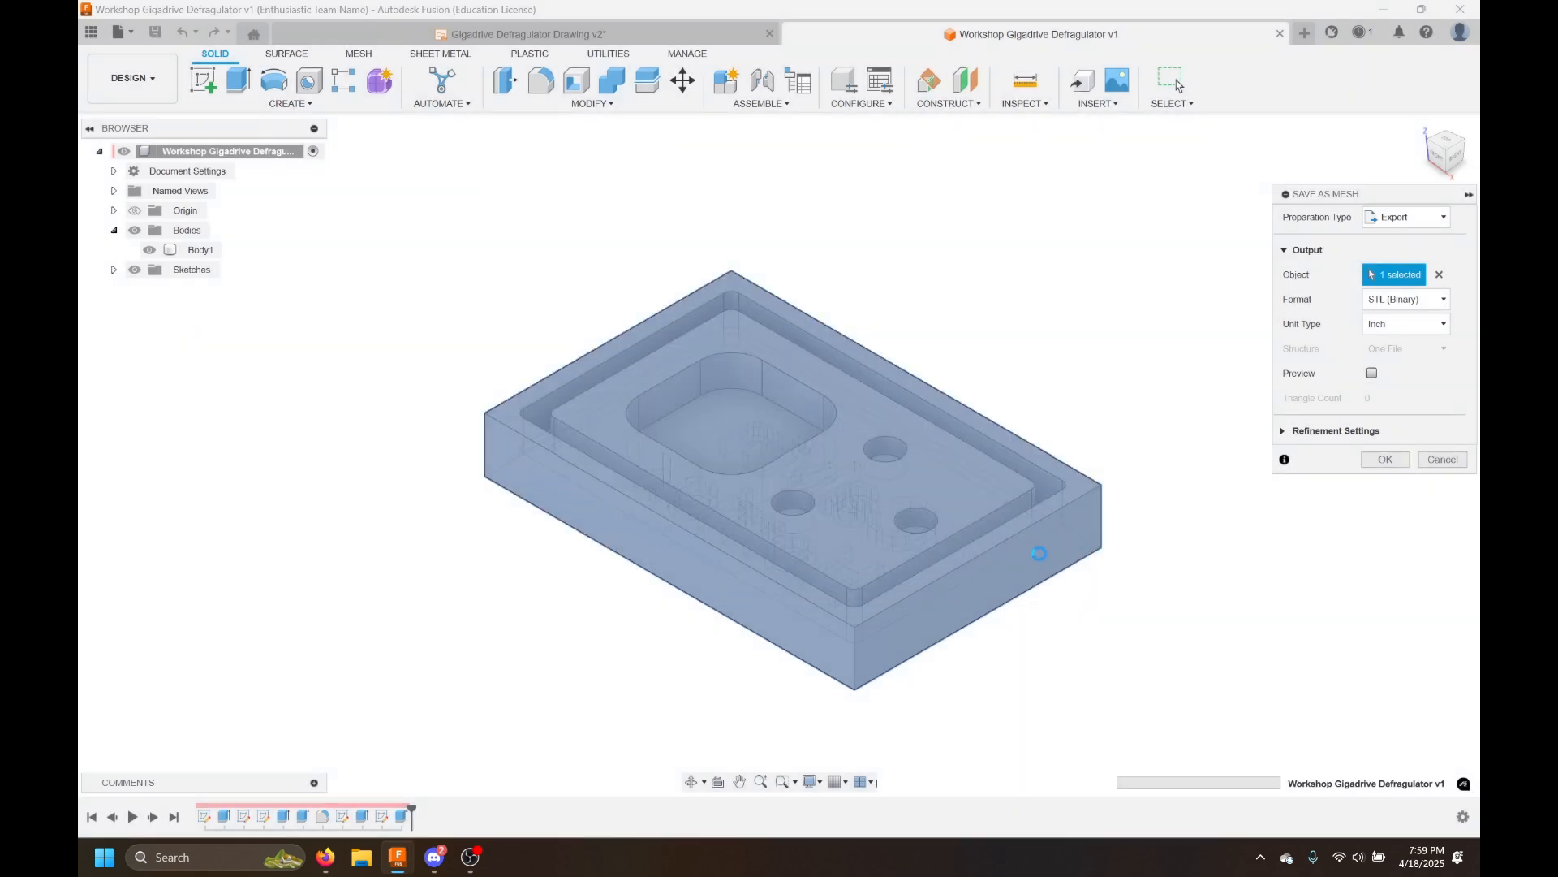
Open the exported Workshop Gigadrive Defragulator v1.stl from the STL-s folder in File Explorer
click(361, 857)
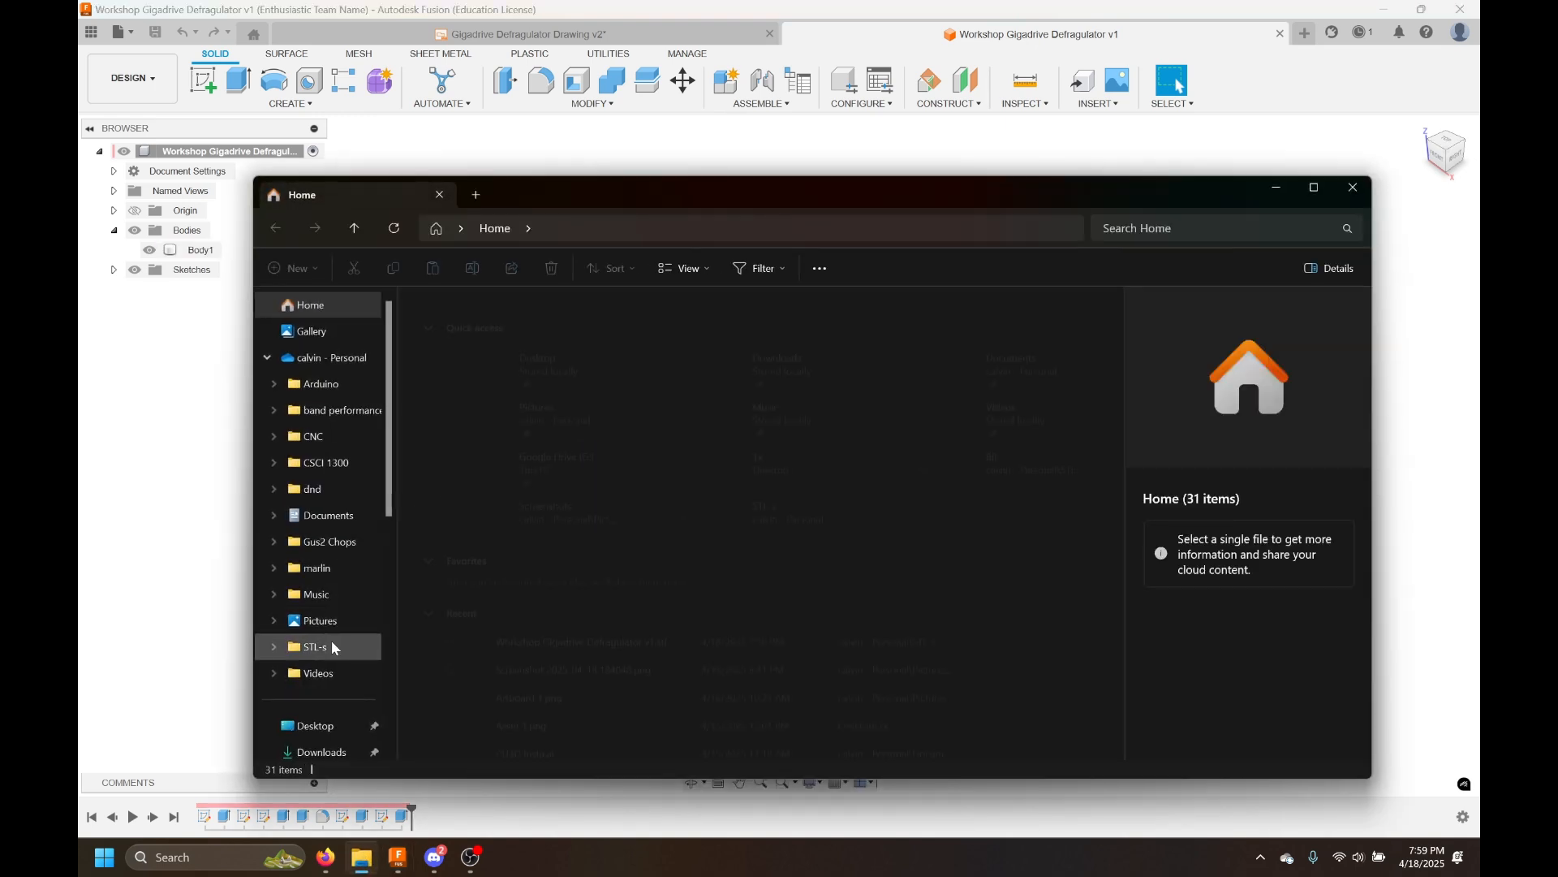
click(329, 645)
scroll(563, 354, down, 8)
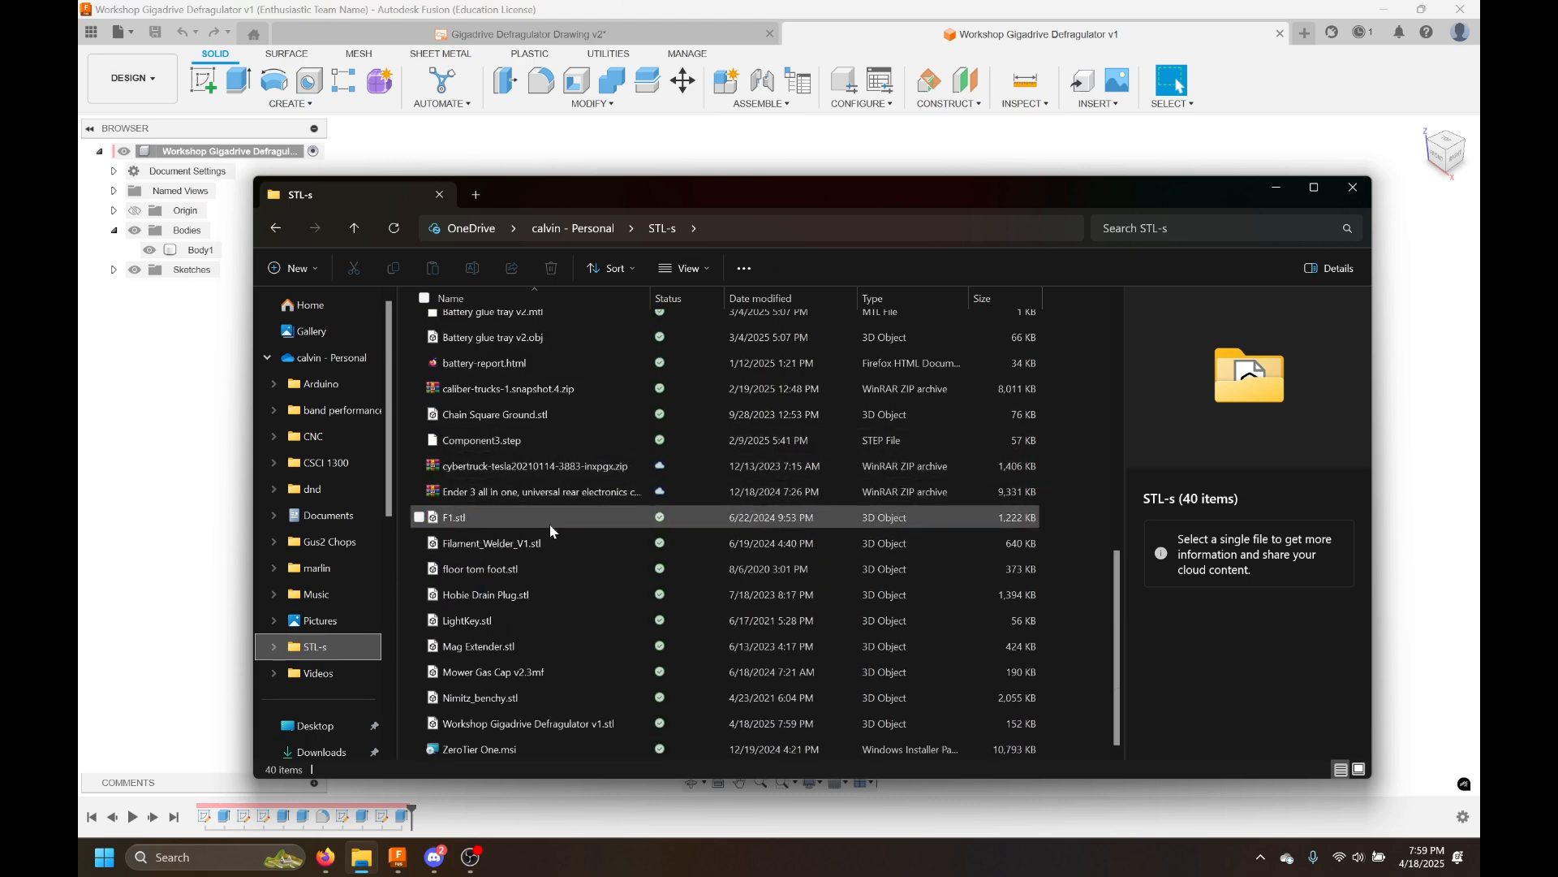
double_click(525, 717)
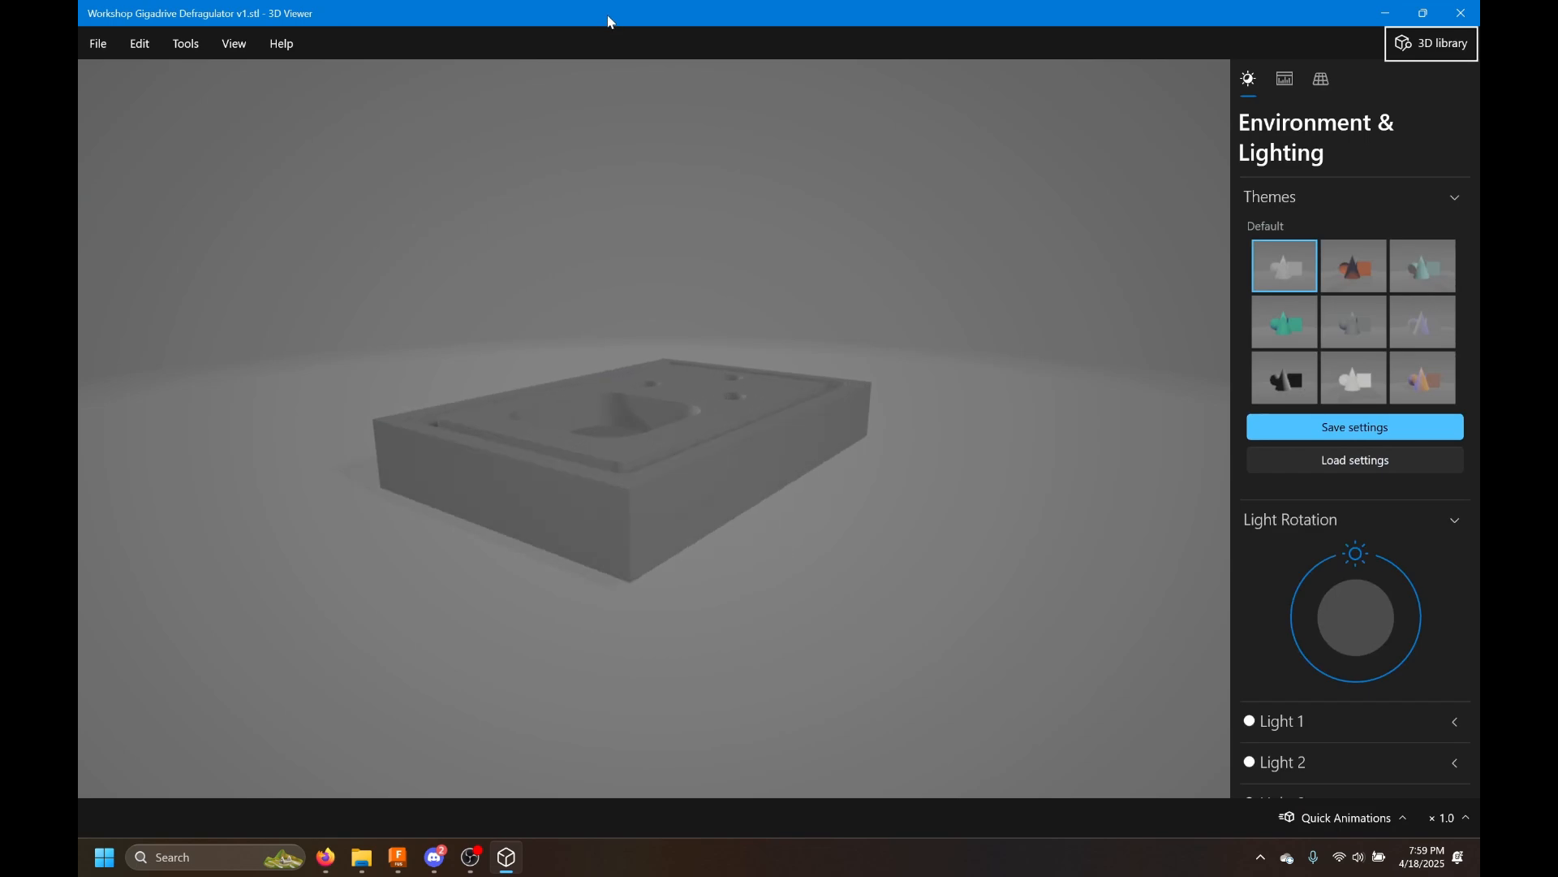
Inspect the STL model in 3D Viewer by orbiting it, then close the viewer and File Explorer
drag(608, 17, 690, 140)
drag(876, 550, 1247, 744)
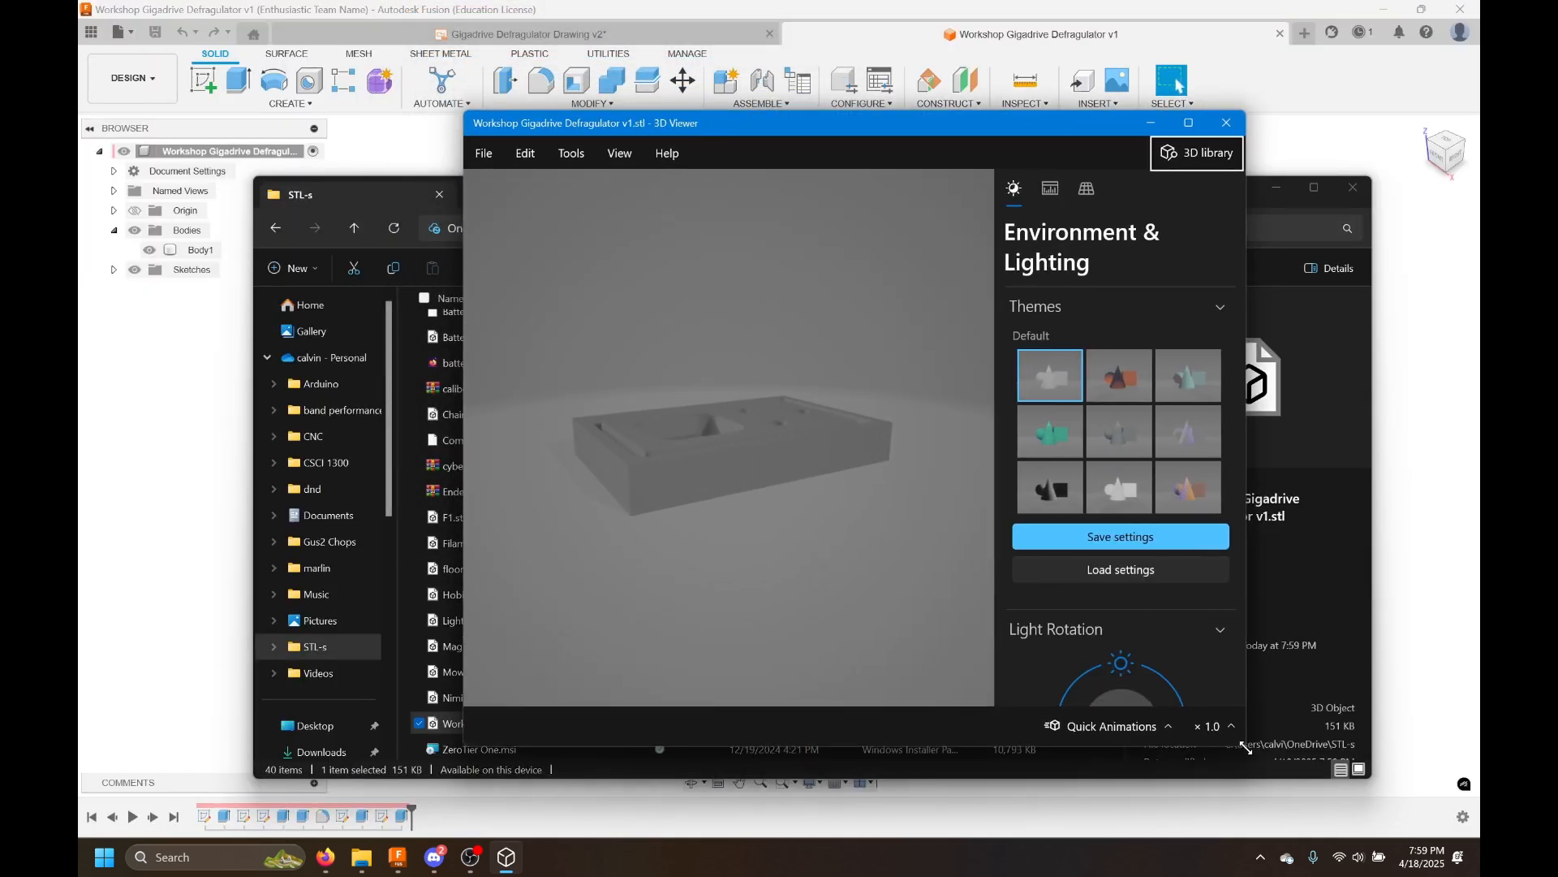
drag(846, 483, 643, 658)
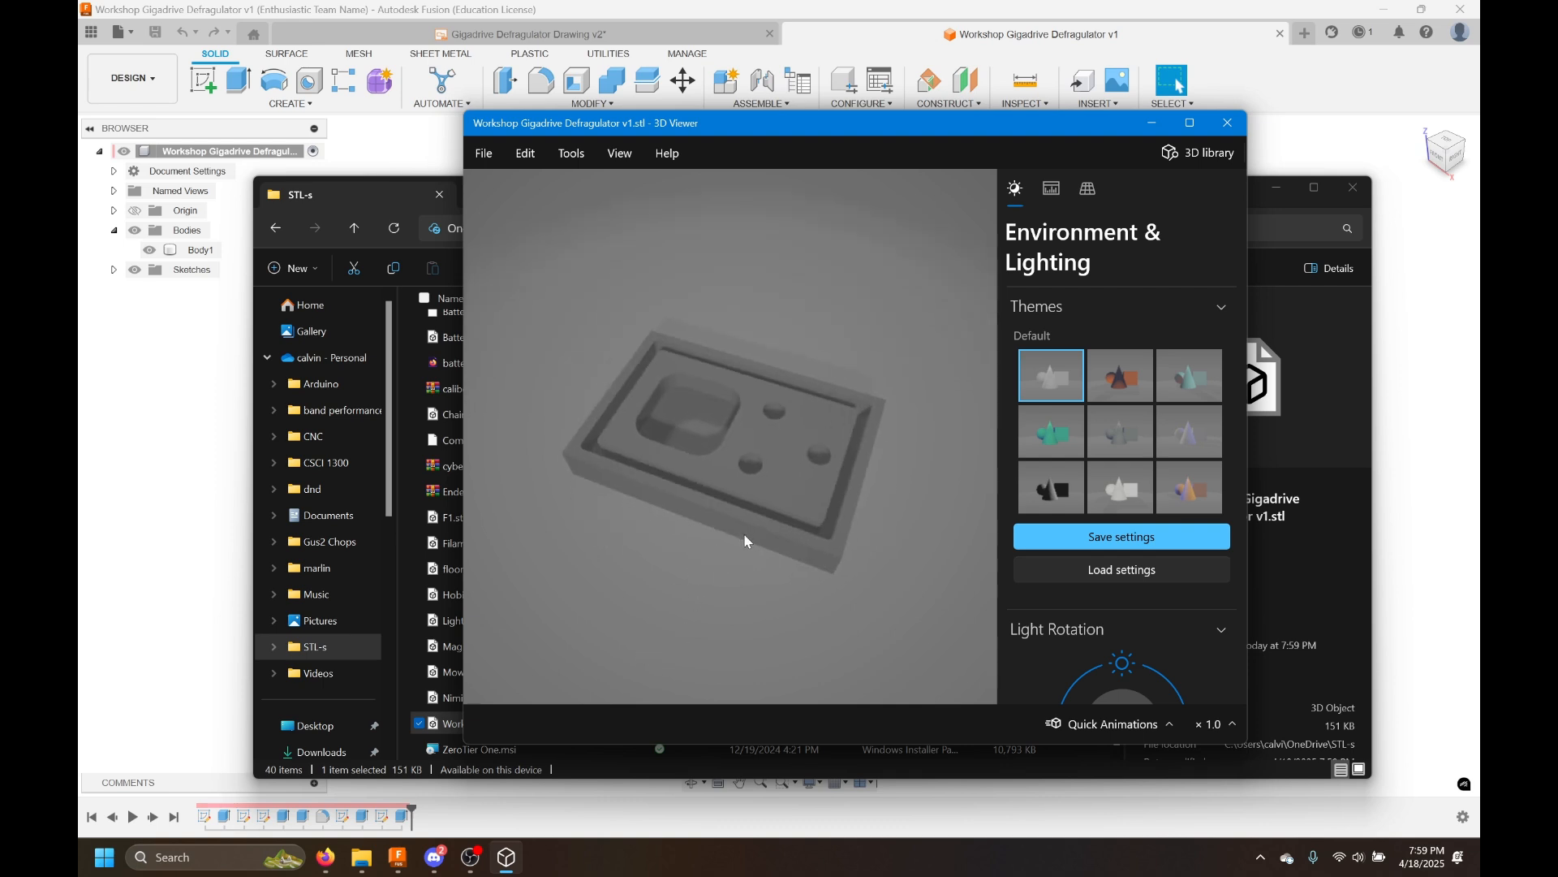
click(1216, 130)
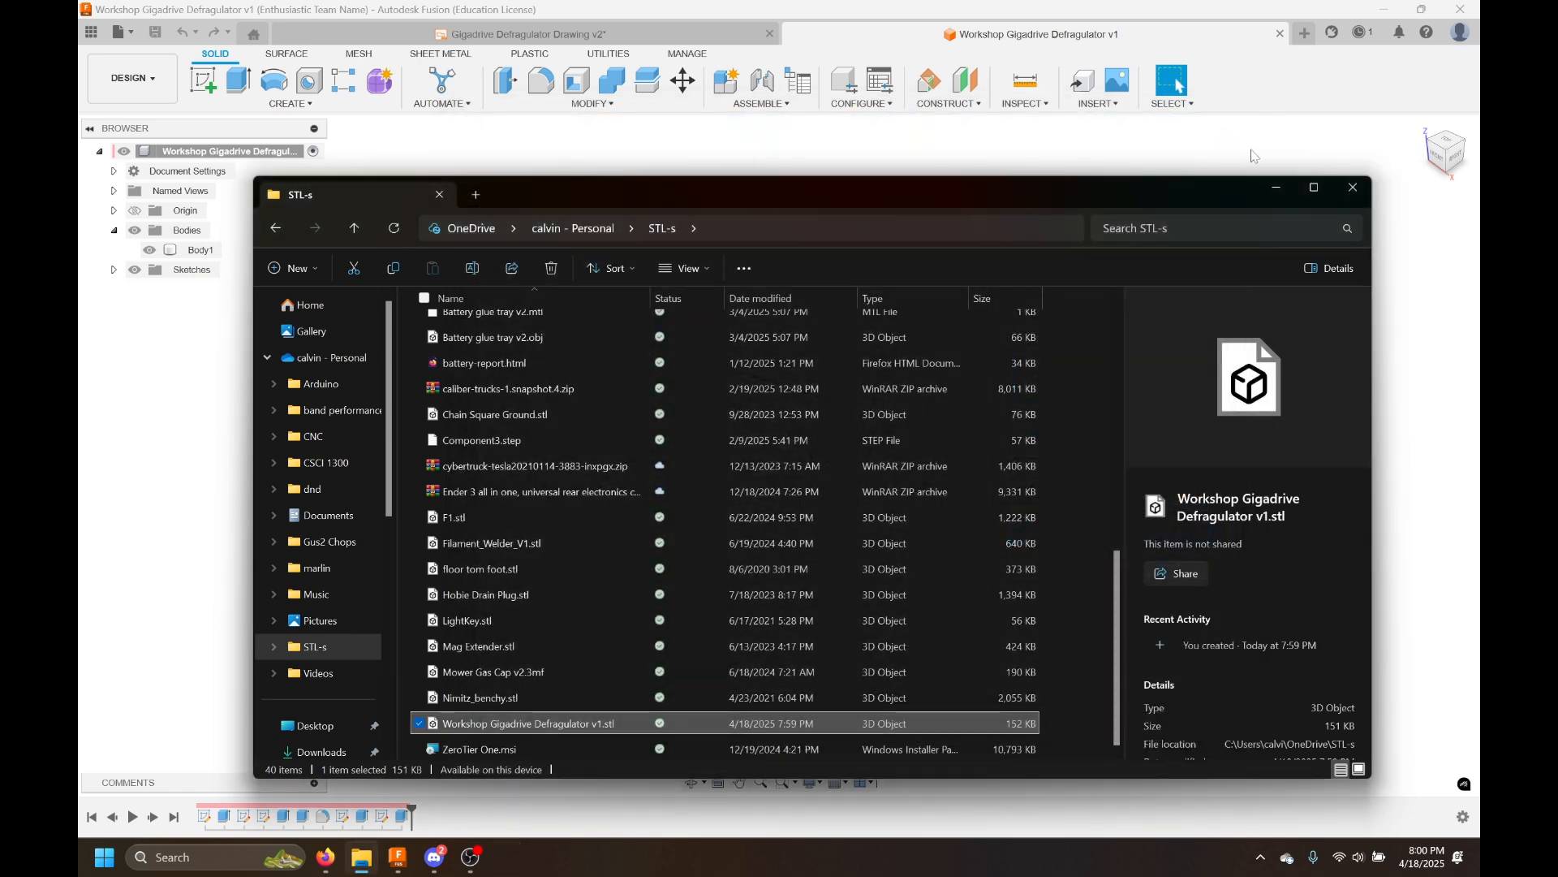
click(1352, 187)
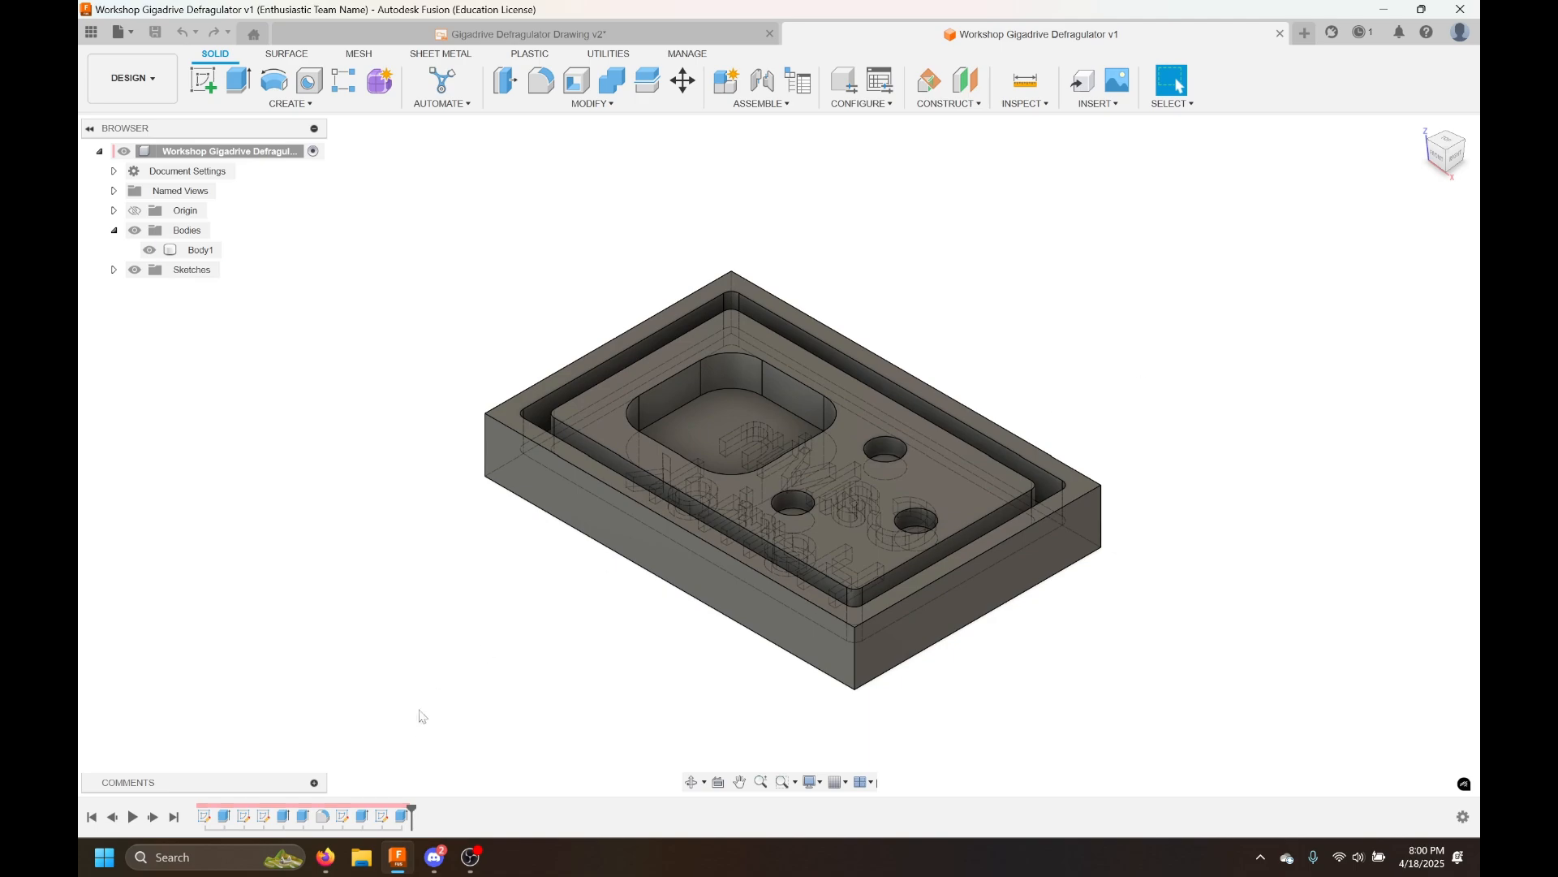
click(479, 867)
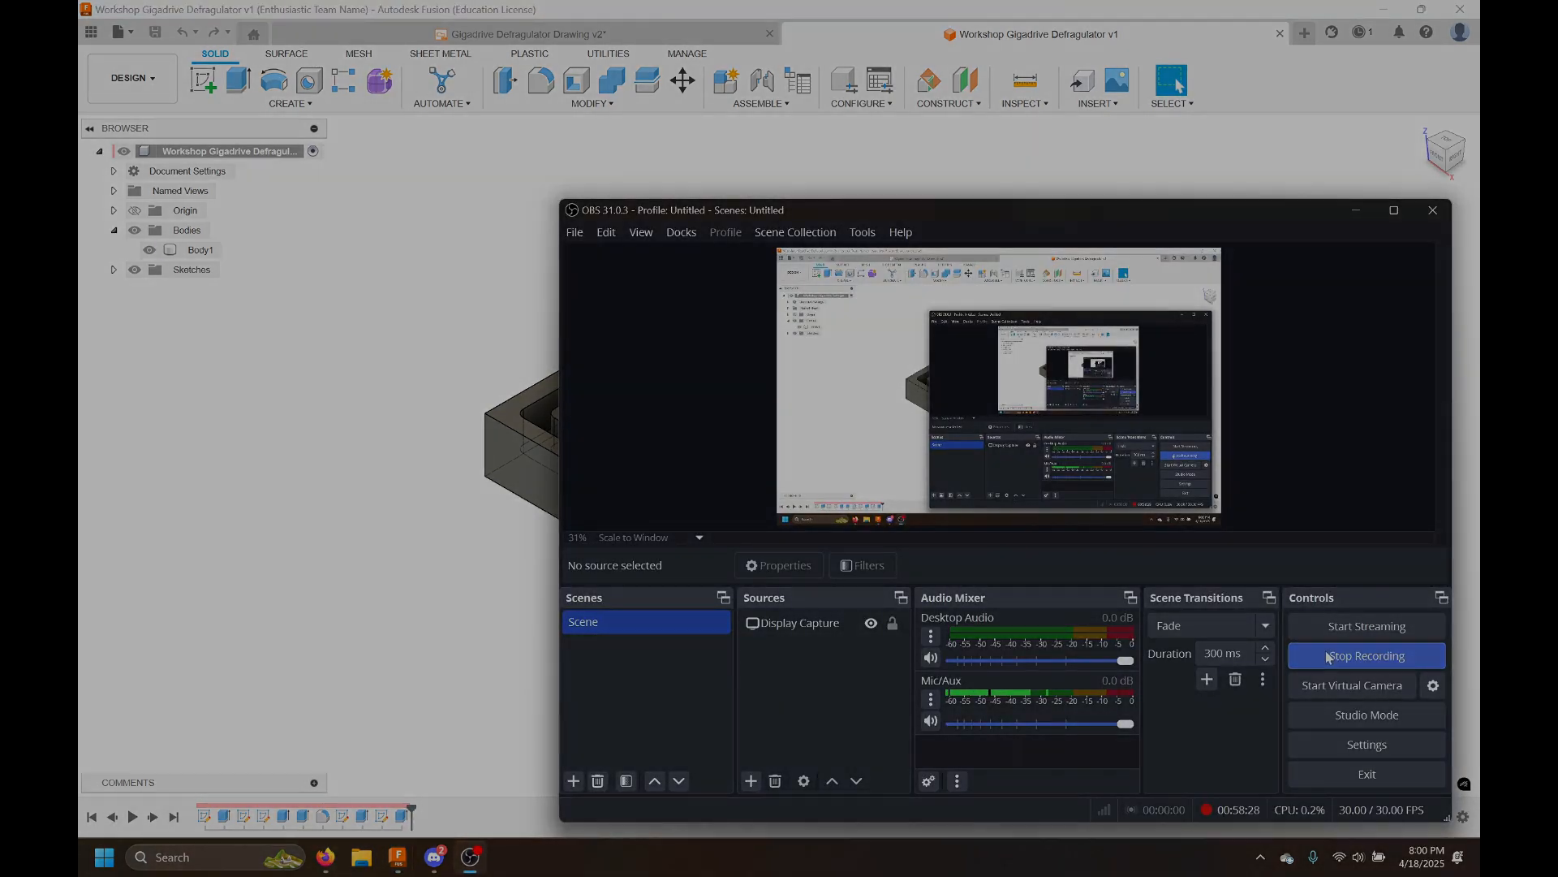